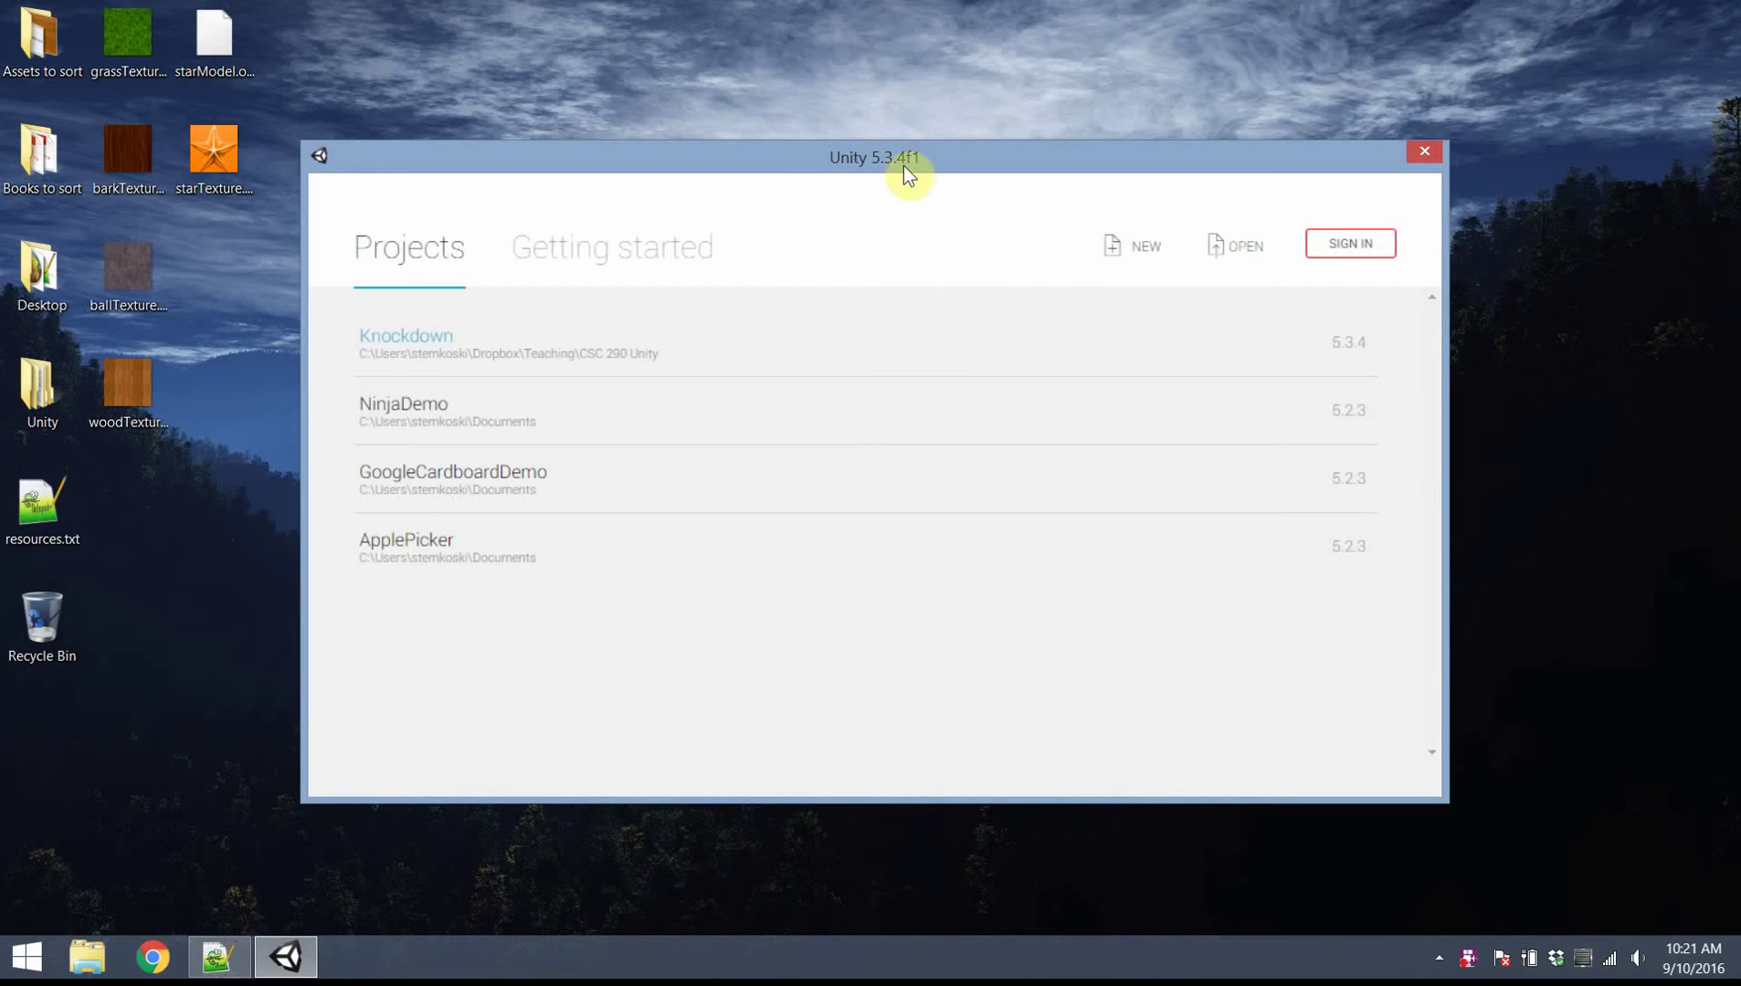
Start a new 3D project and enter Knockdown as its project name
click(1144, 247)
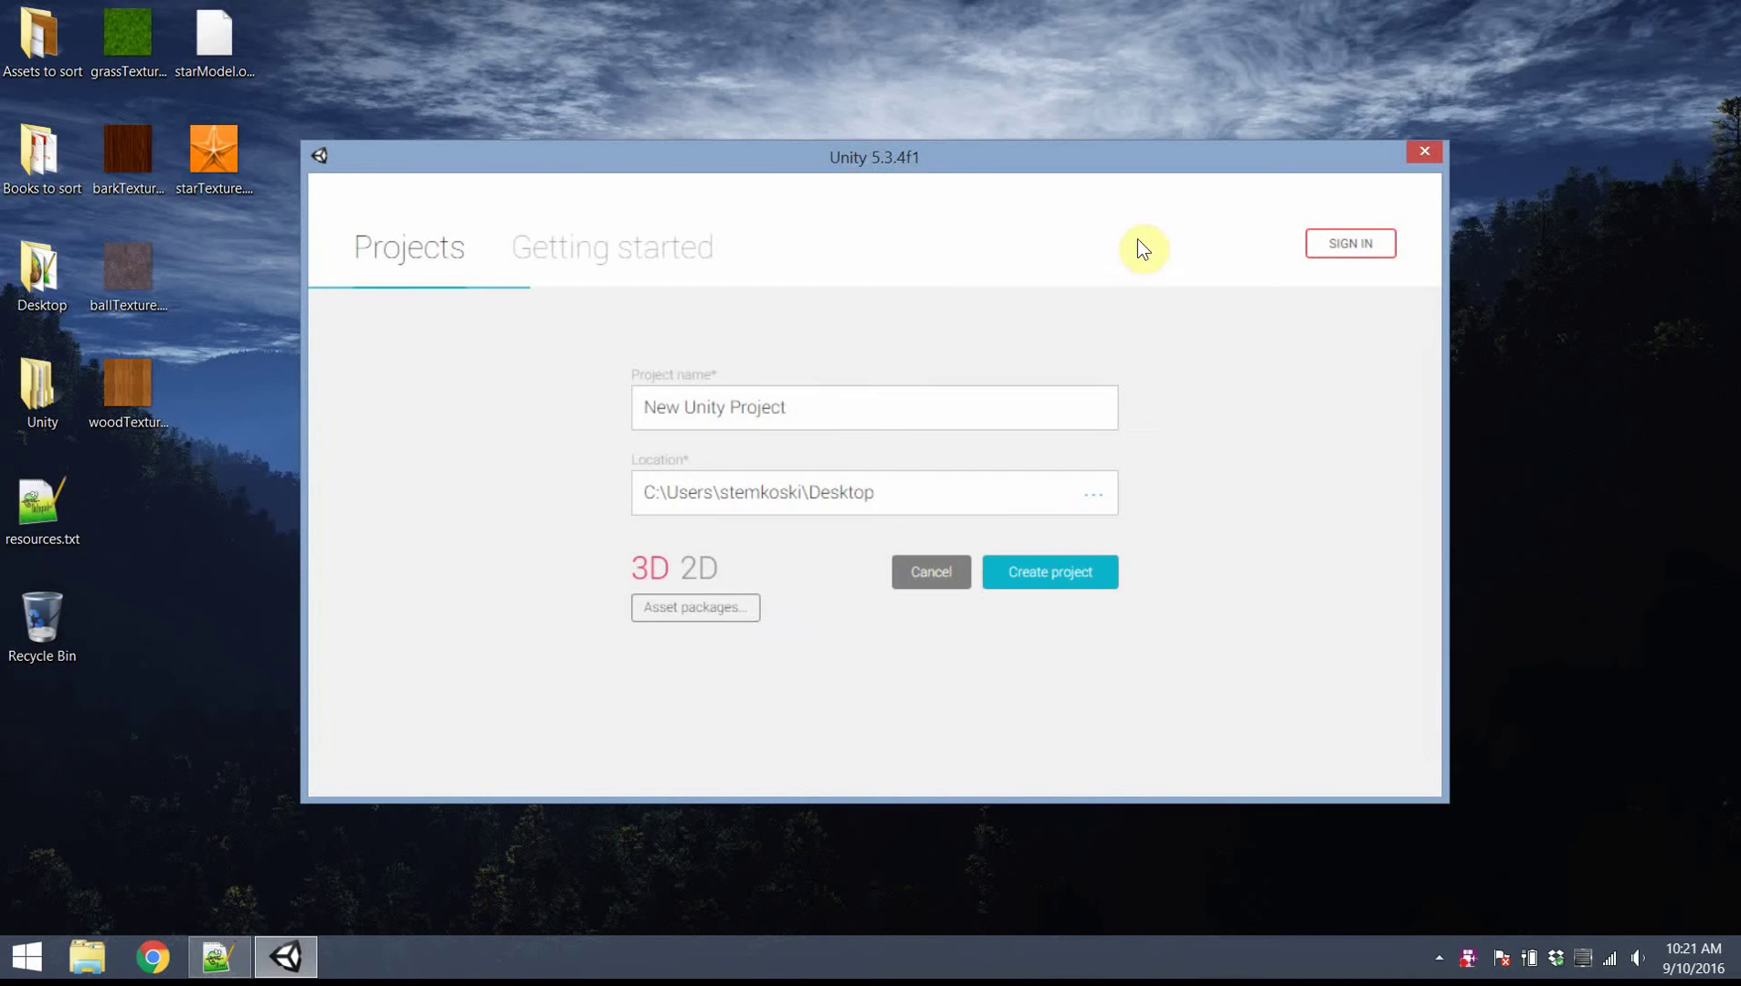
click(828, 409)
key(ctrl+a)
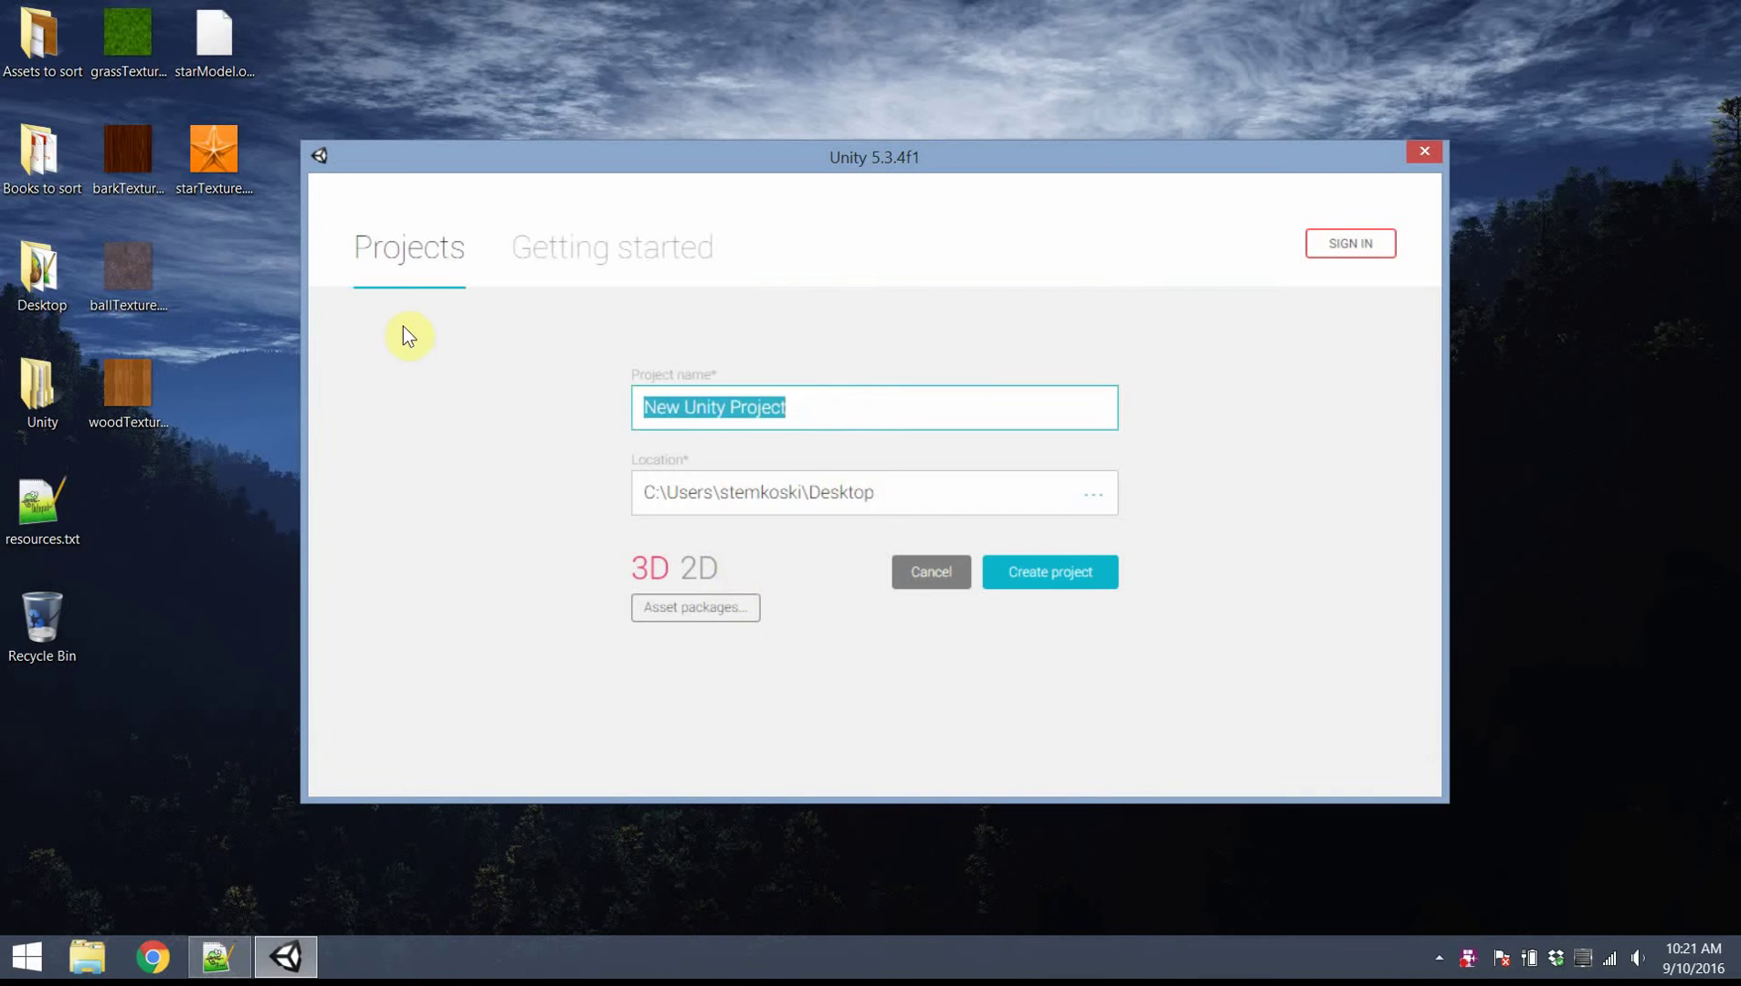
text(Knockdown)
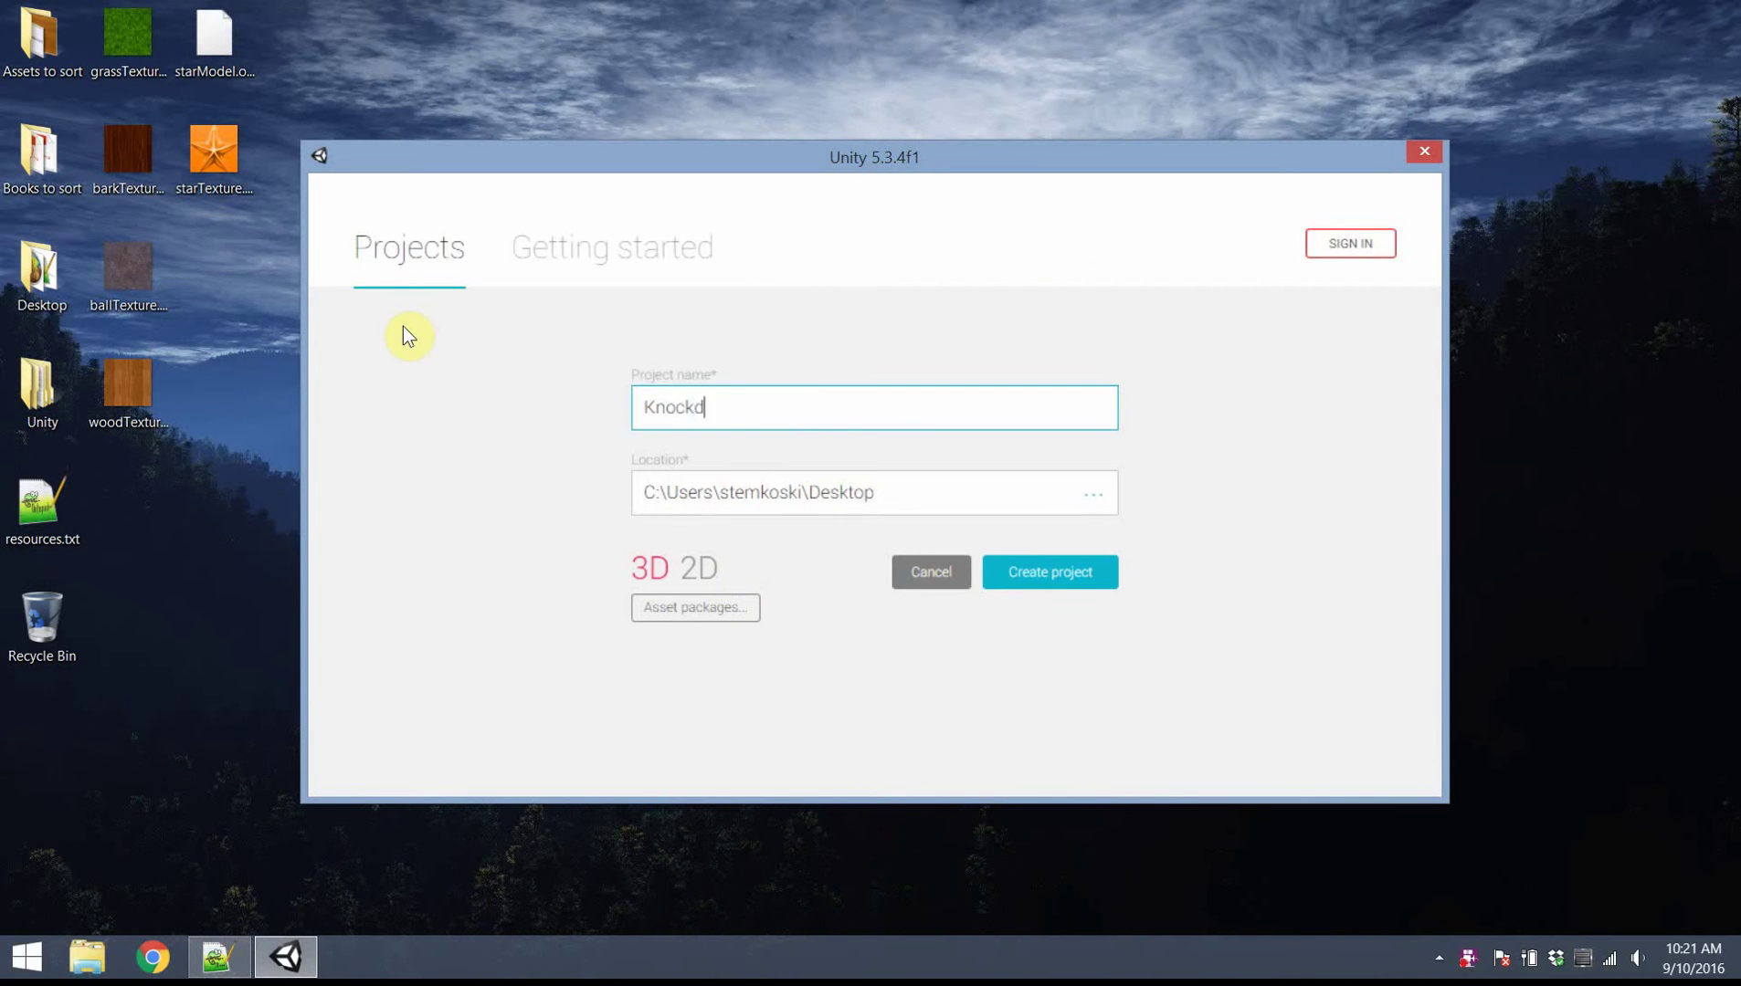
Create the Knockdown 3D project and let the editor load it
click(1041, 575)
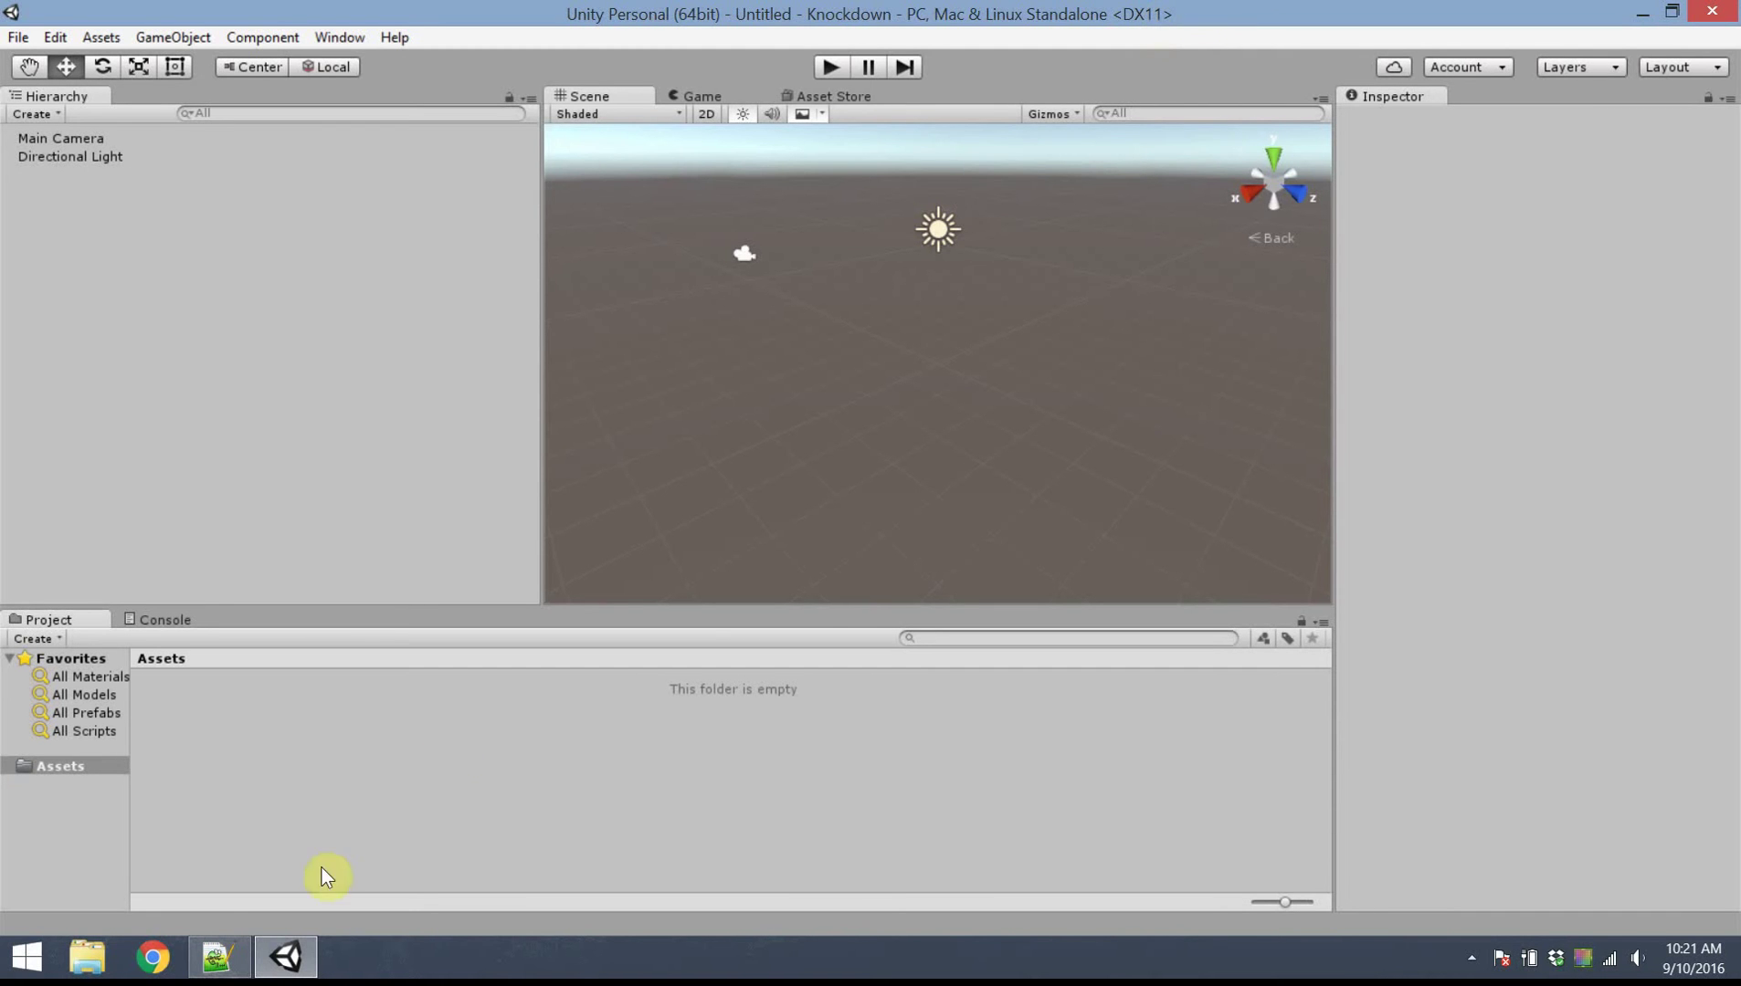
click(221, 955)
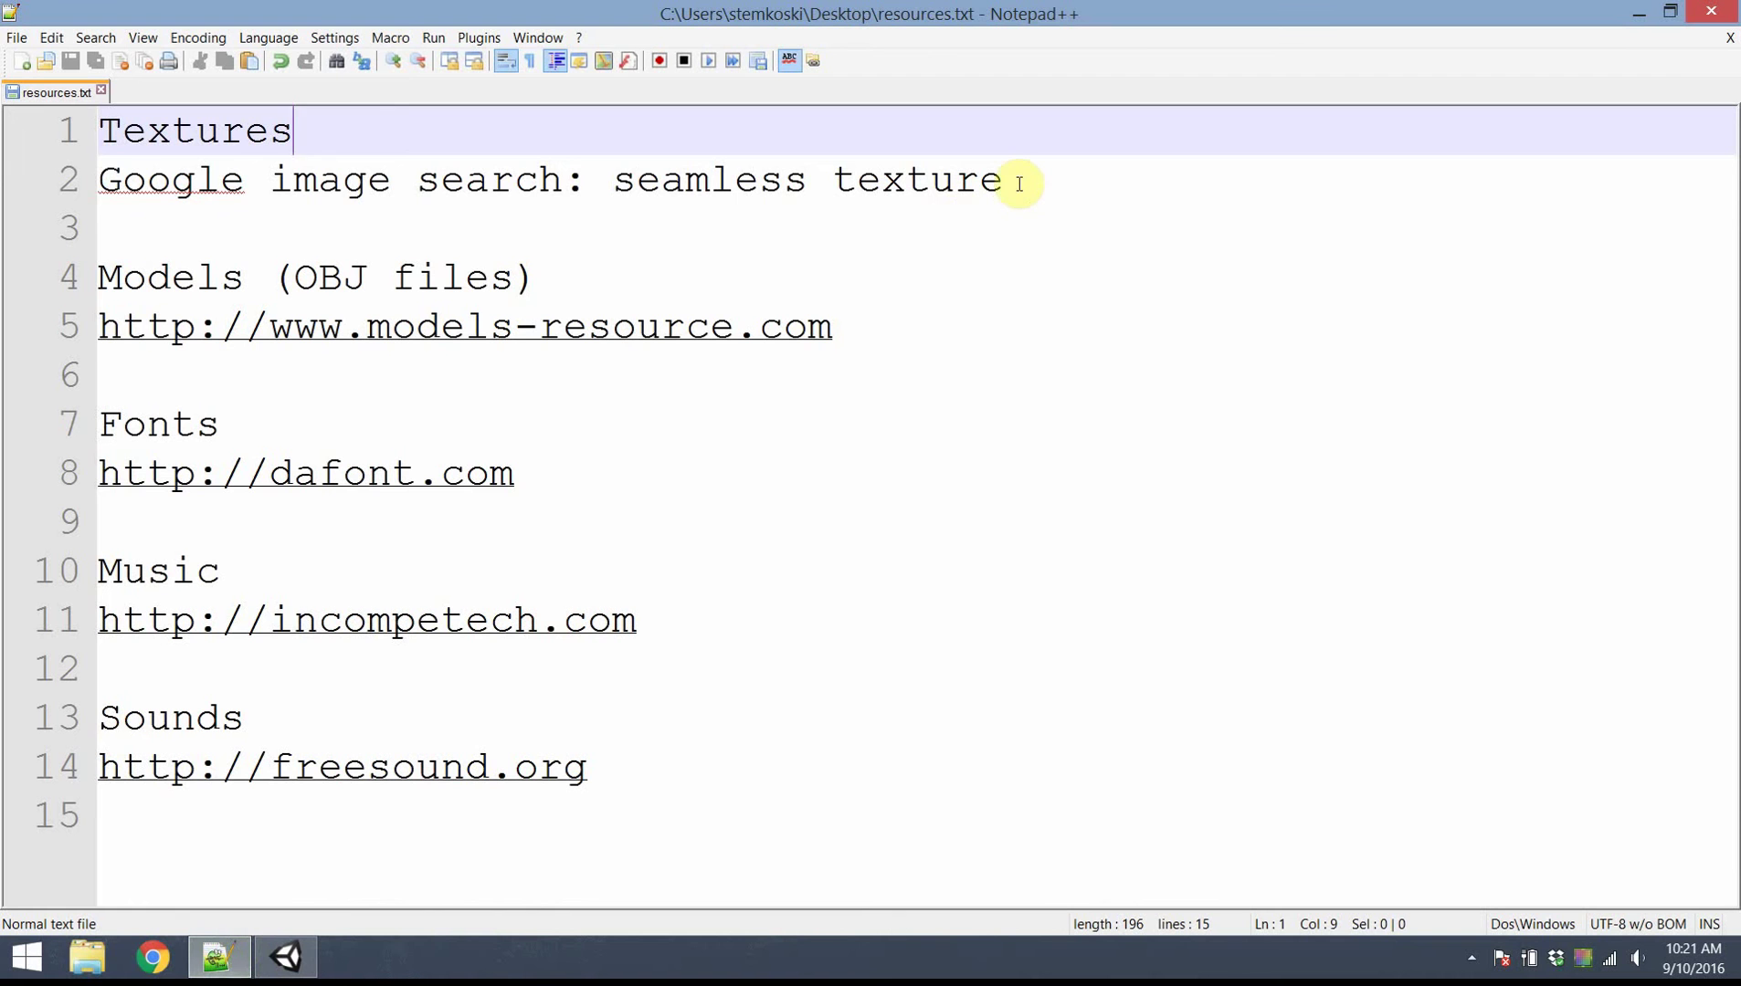
drag(1017, 182, 612, 181)
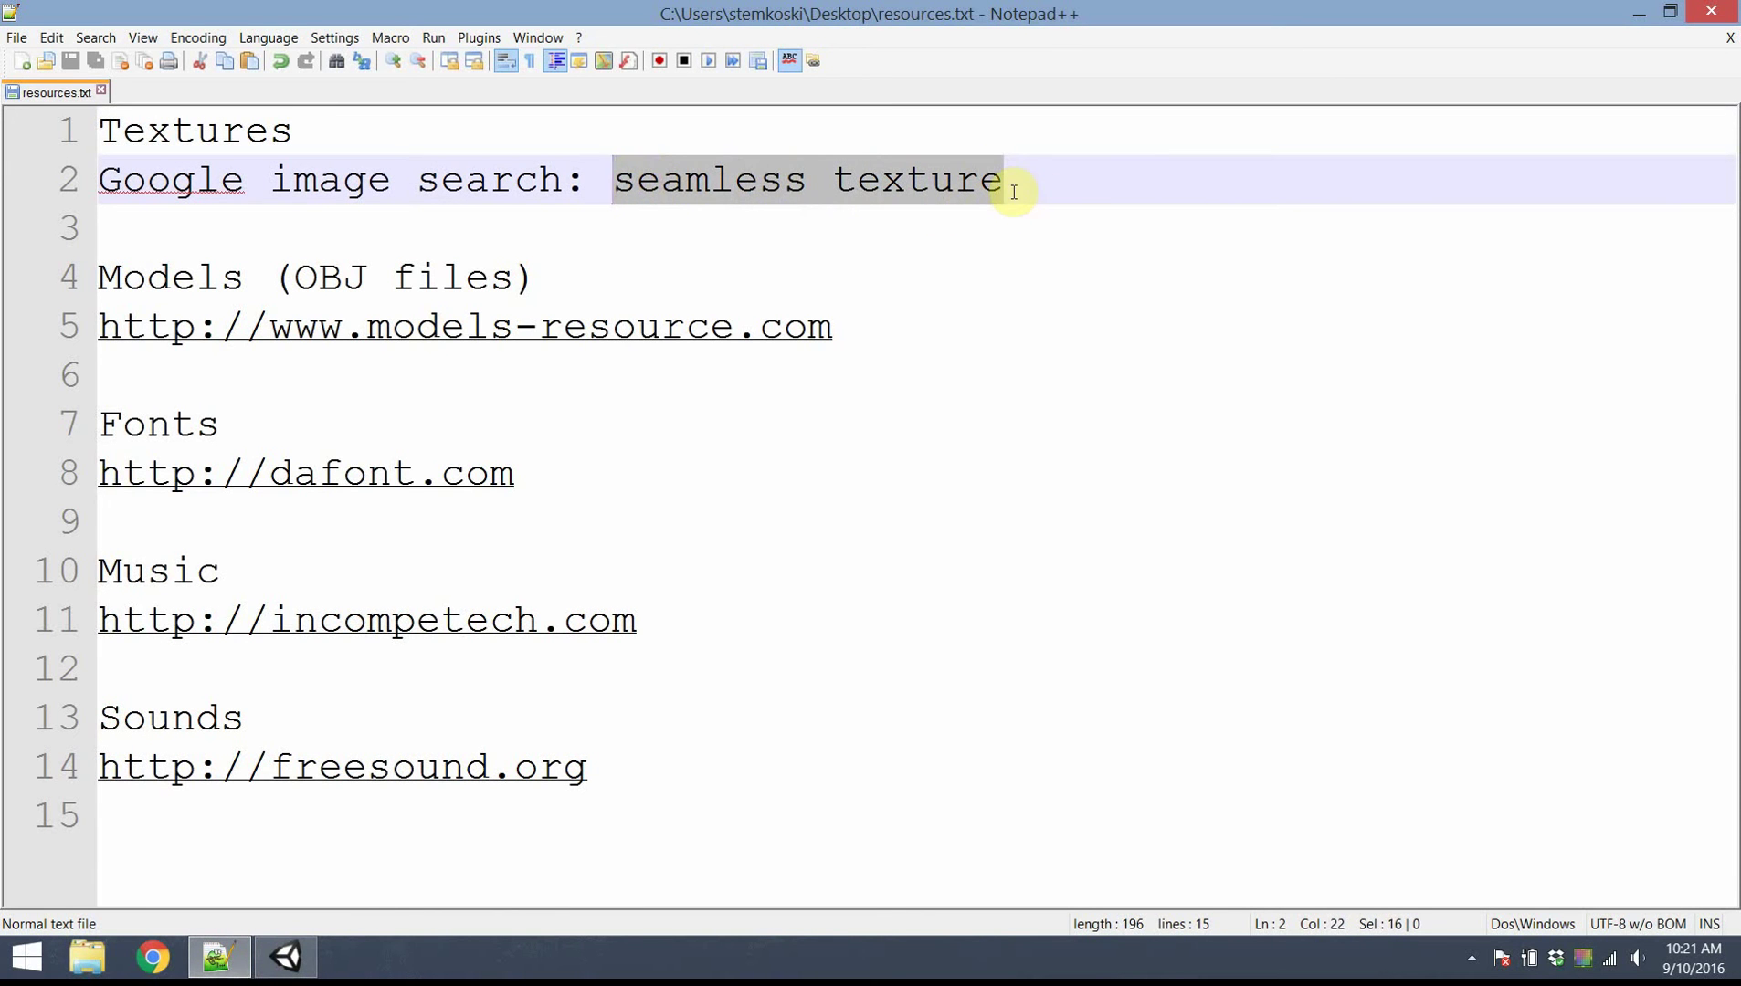
Import the four texture images from the desktop into the Assets folder
click(1635, 13)
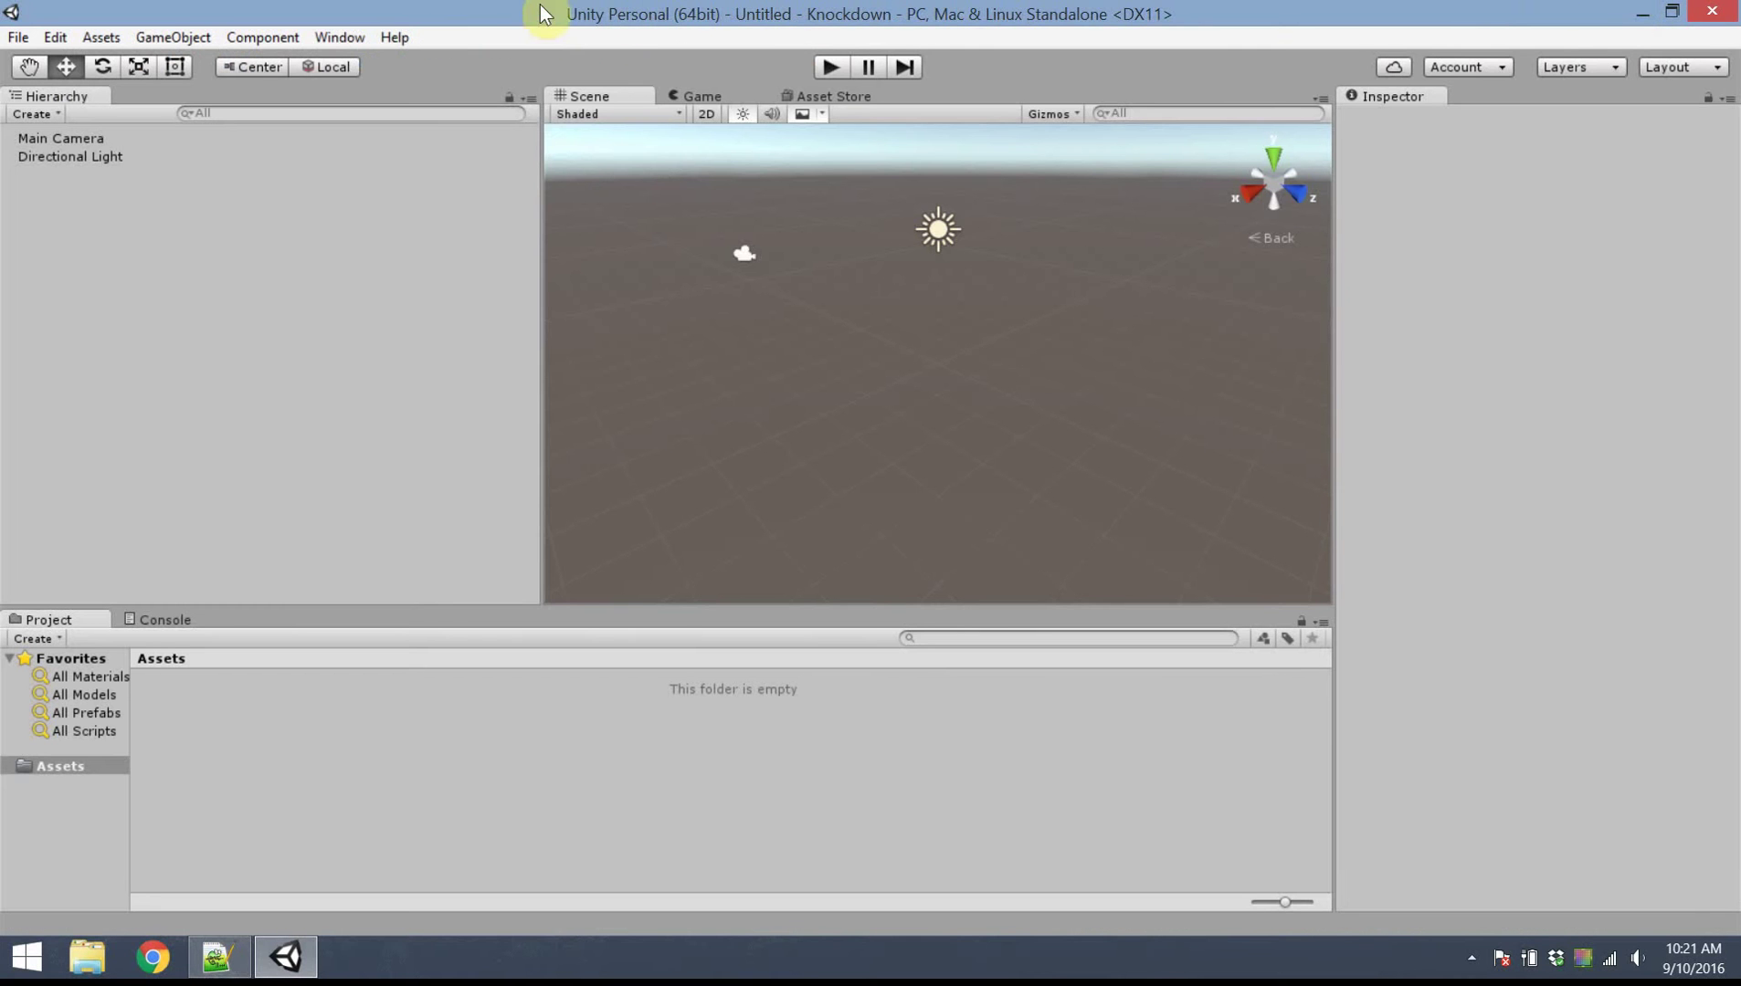
drag(504, 15, 720, 19)
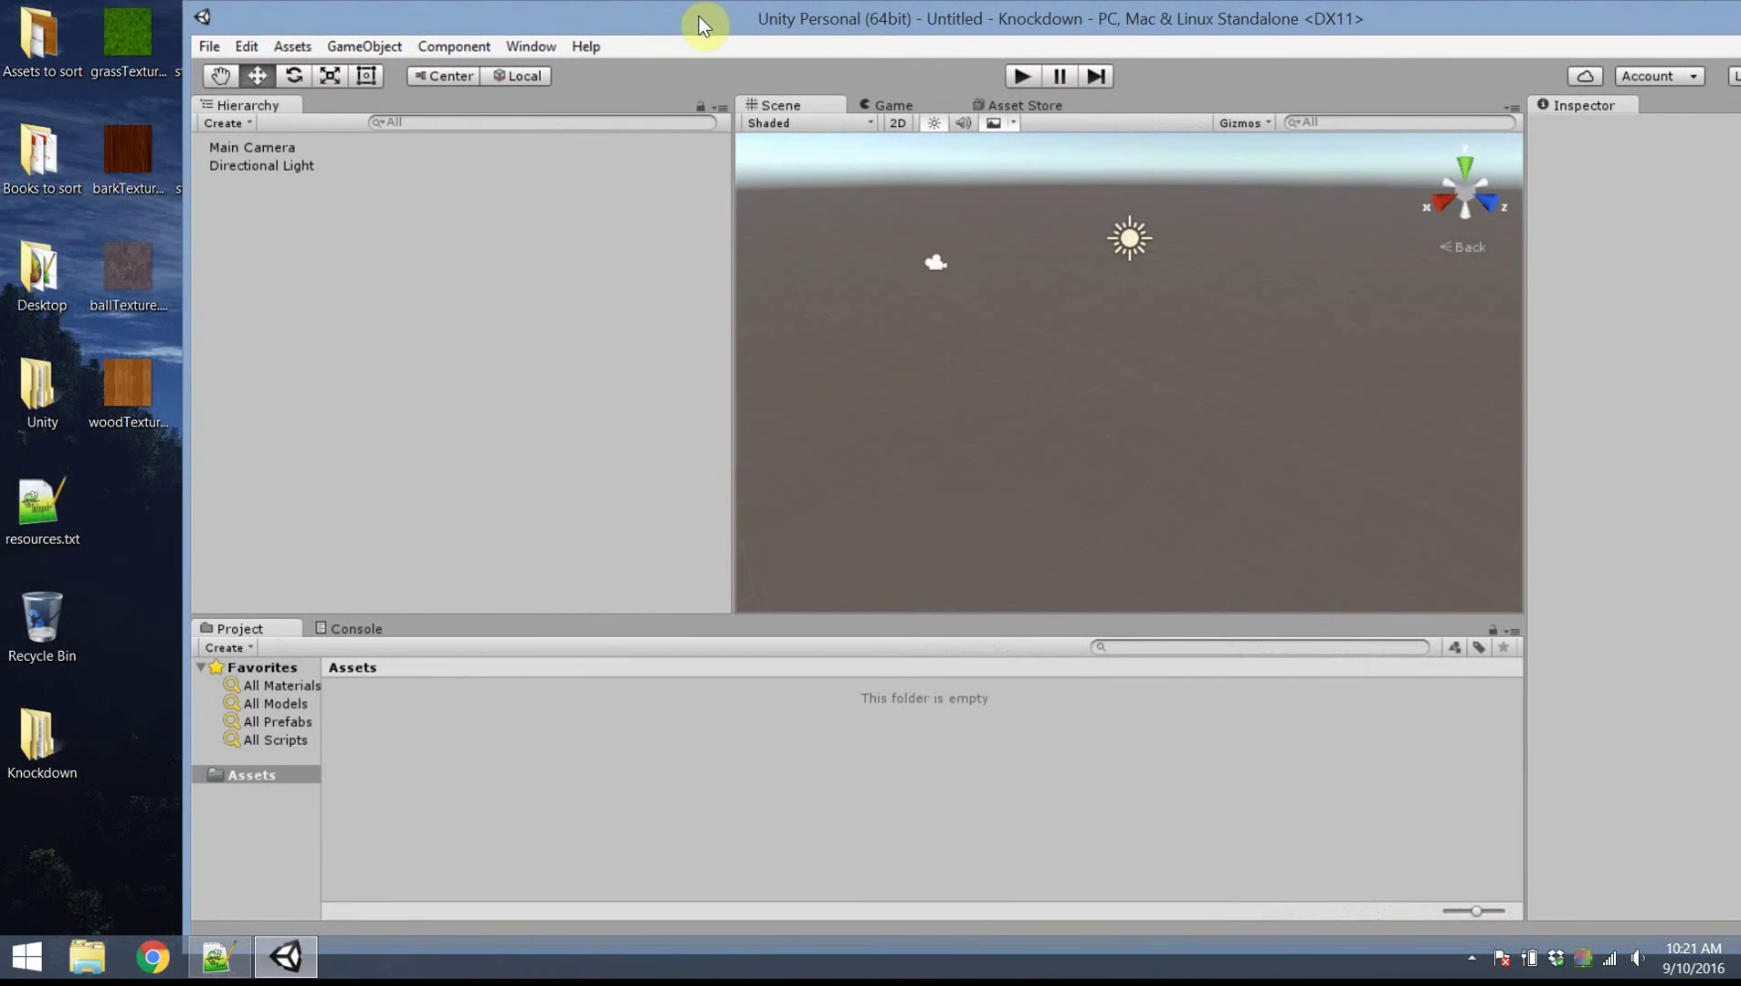
drag(108, 491, 746, 759)
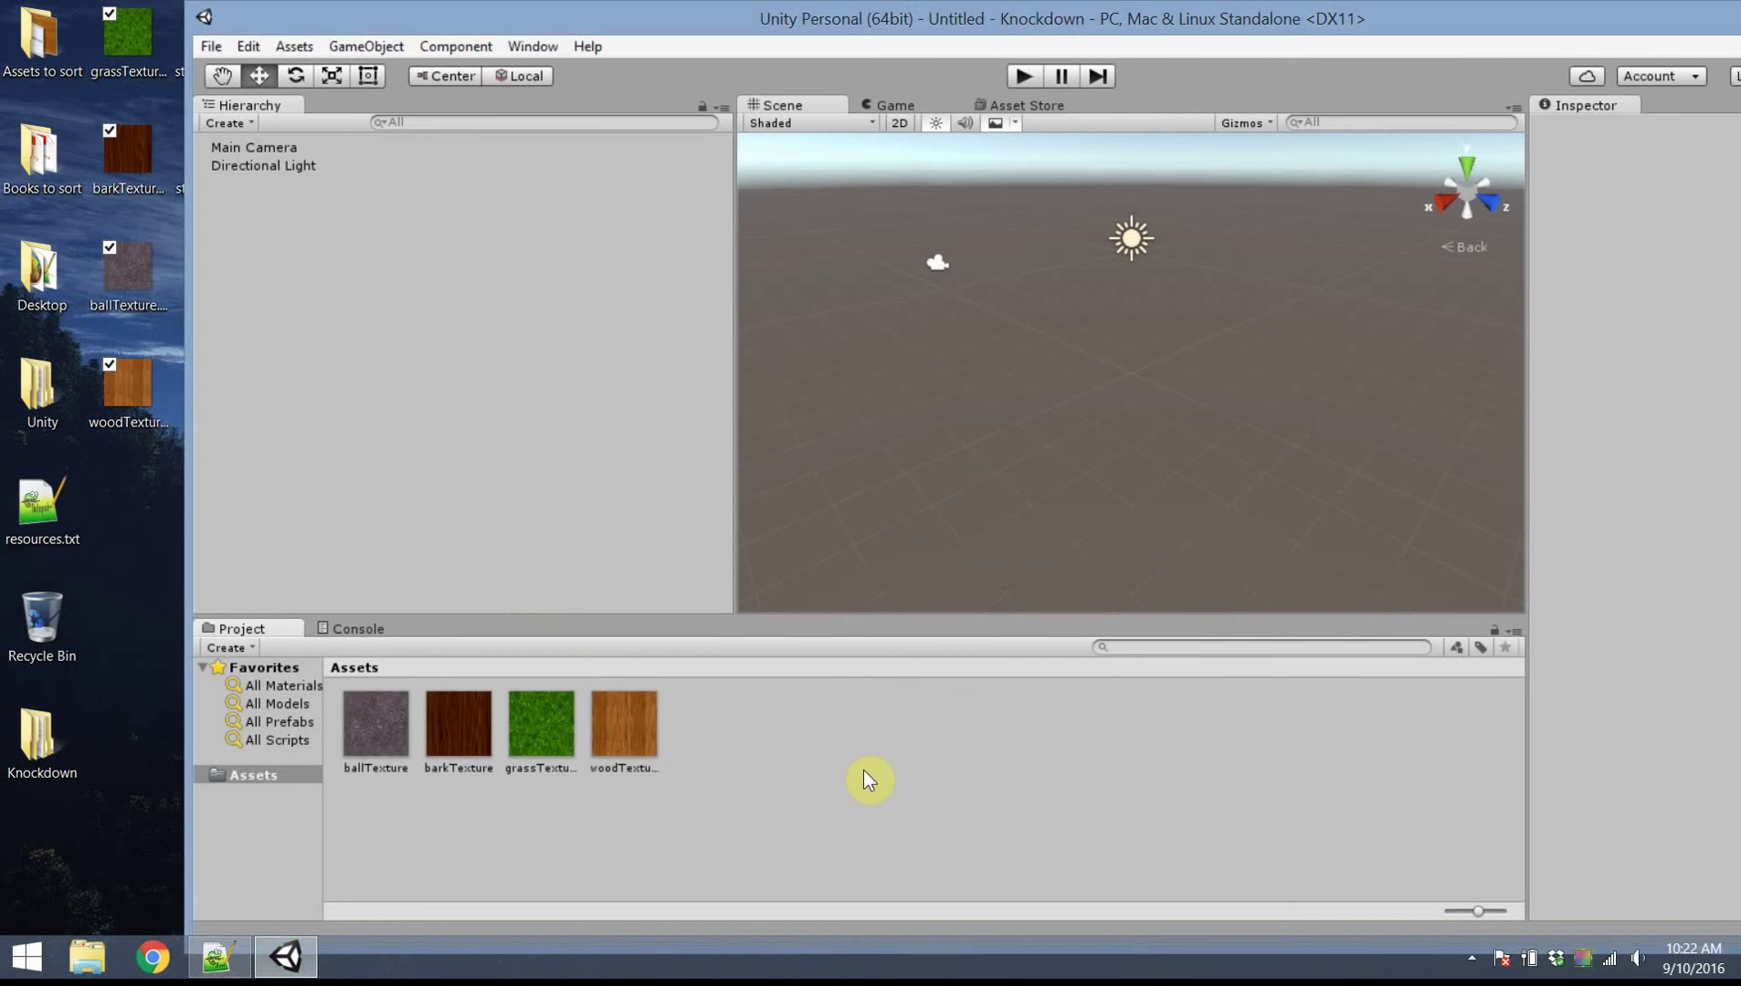
Maximize the editor and review the grass, bark, ball and wood texture import settings
click(539, 744)
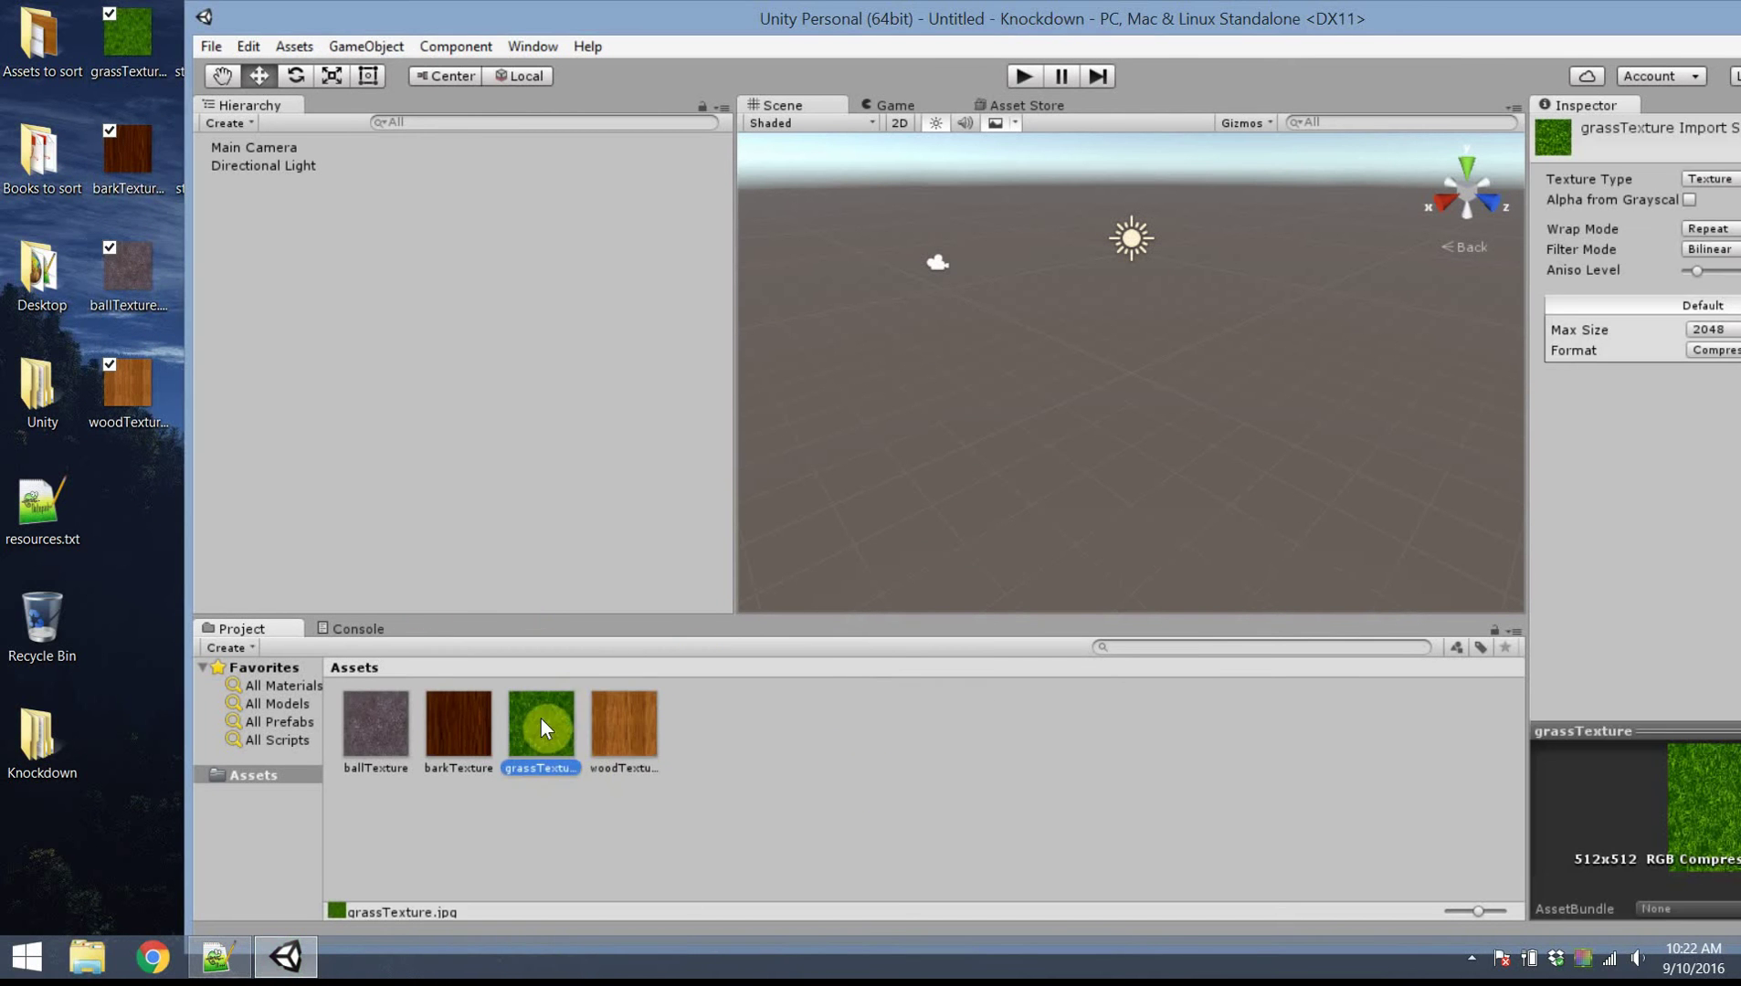
double_click(973, 29)
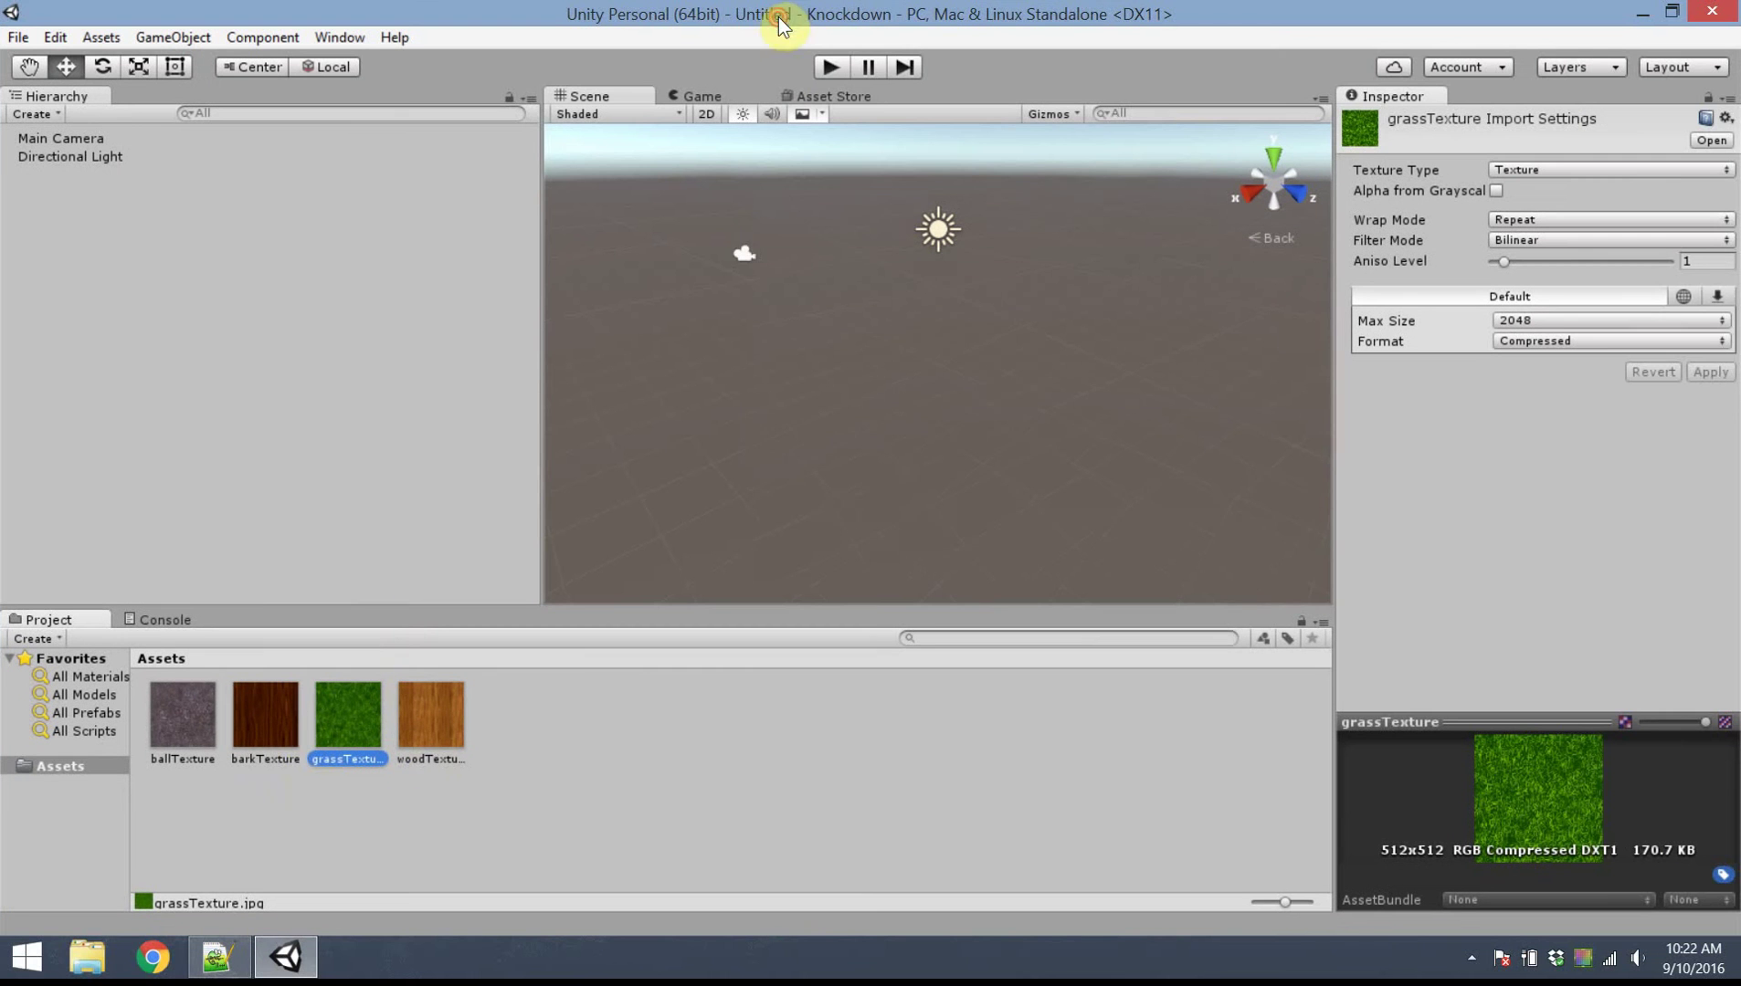
click(267, 760)
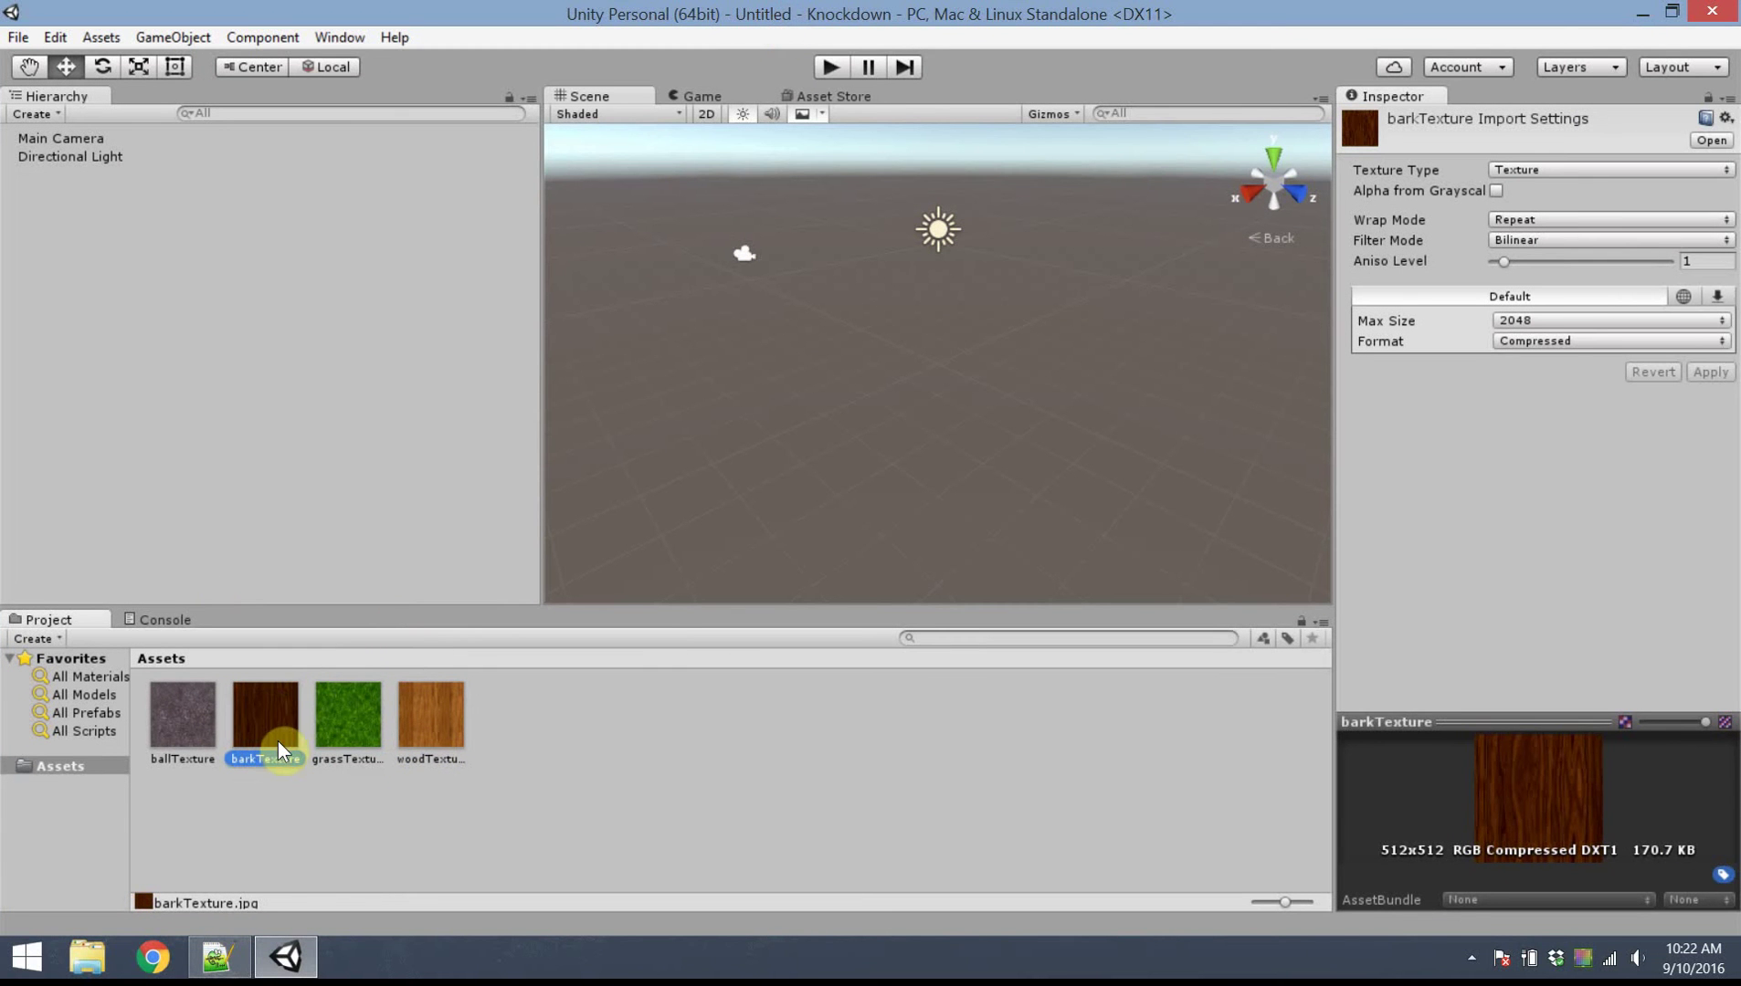
key(Left)
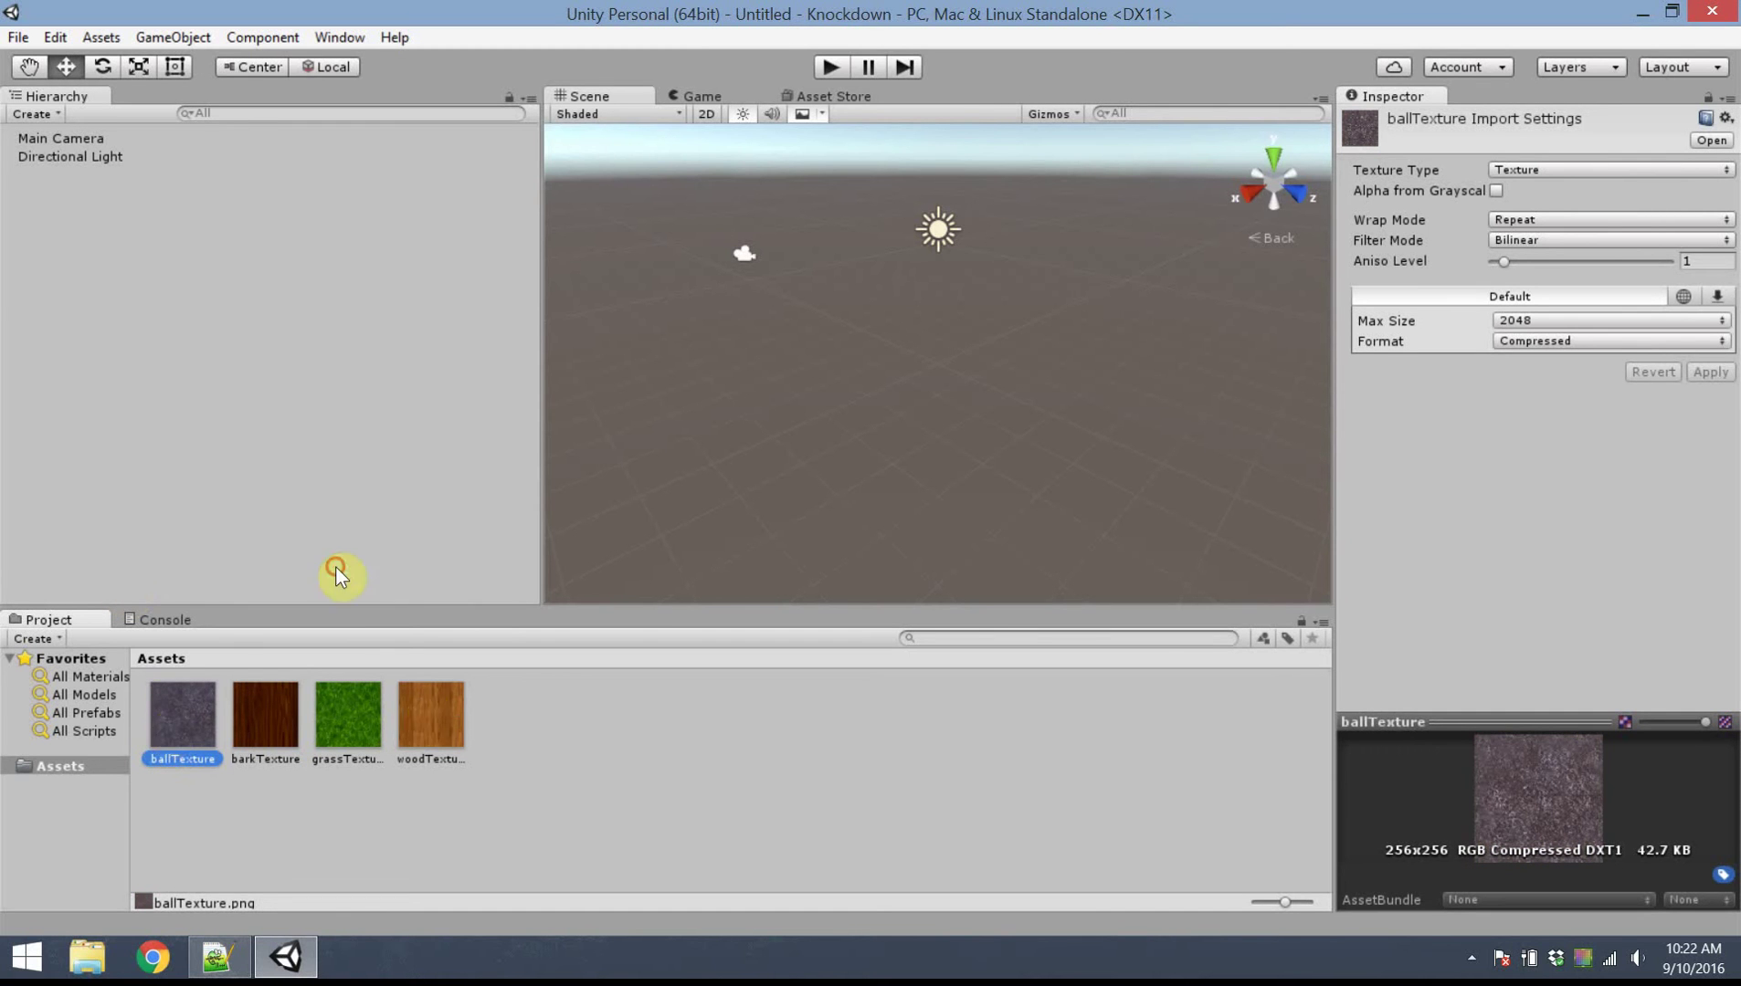
key(Left)
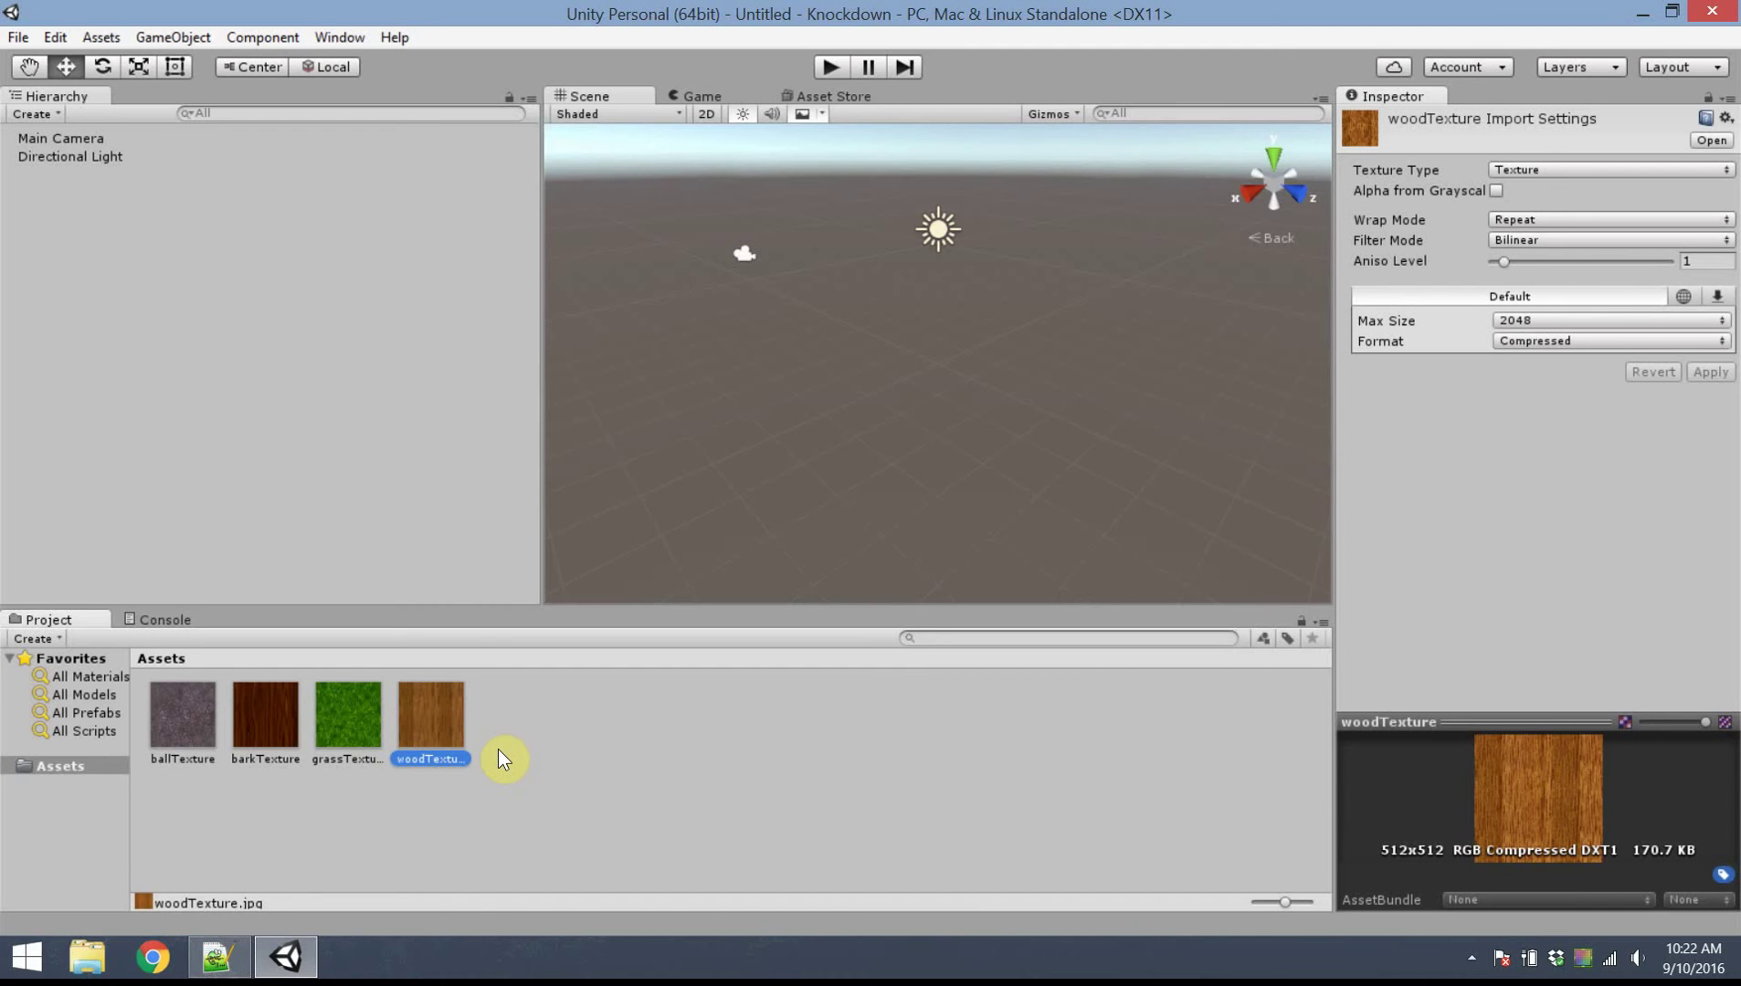
Add a cube to the scene and name it Ground
click(177, 229)
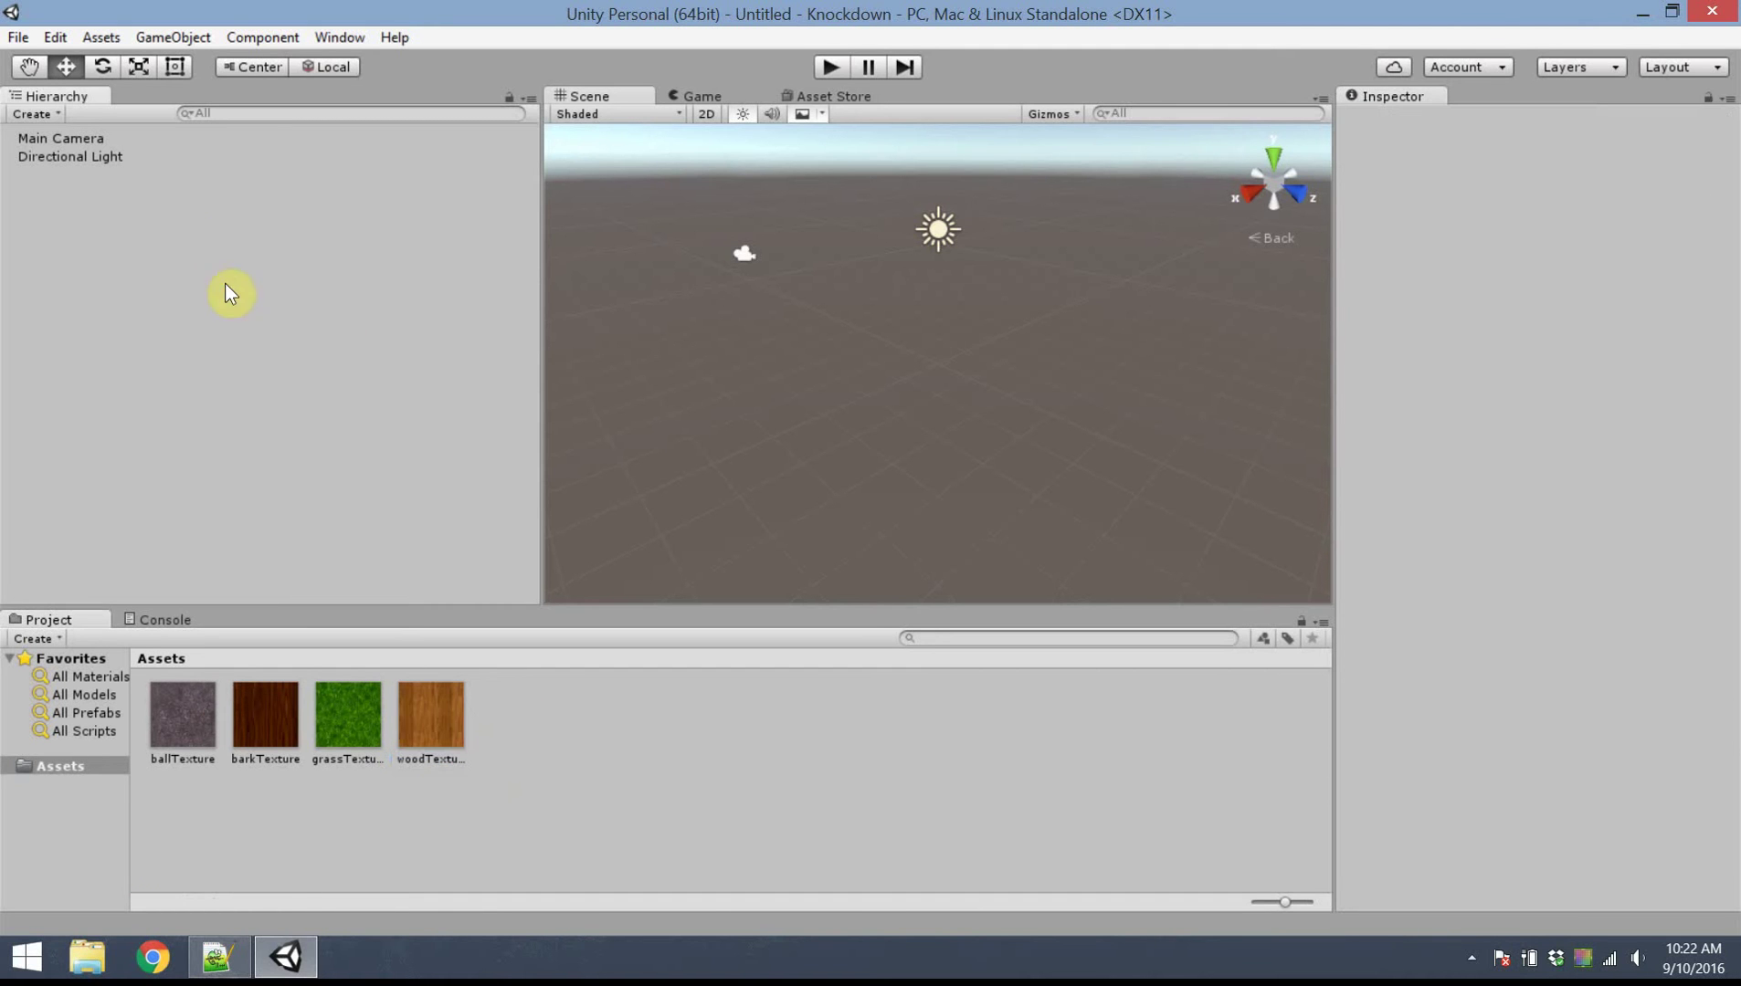
right_click(81, 195)
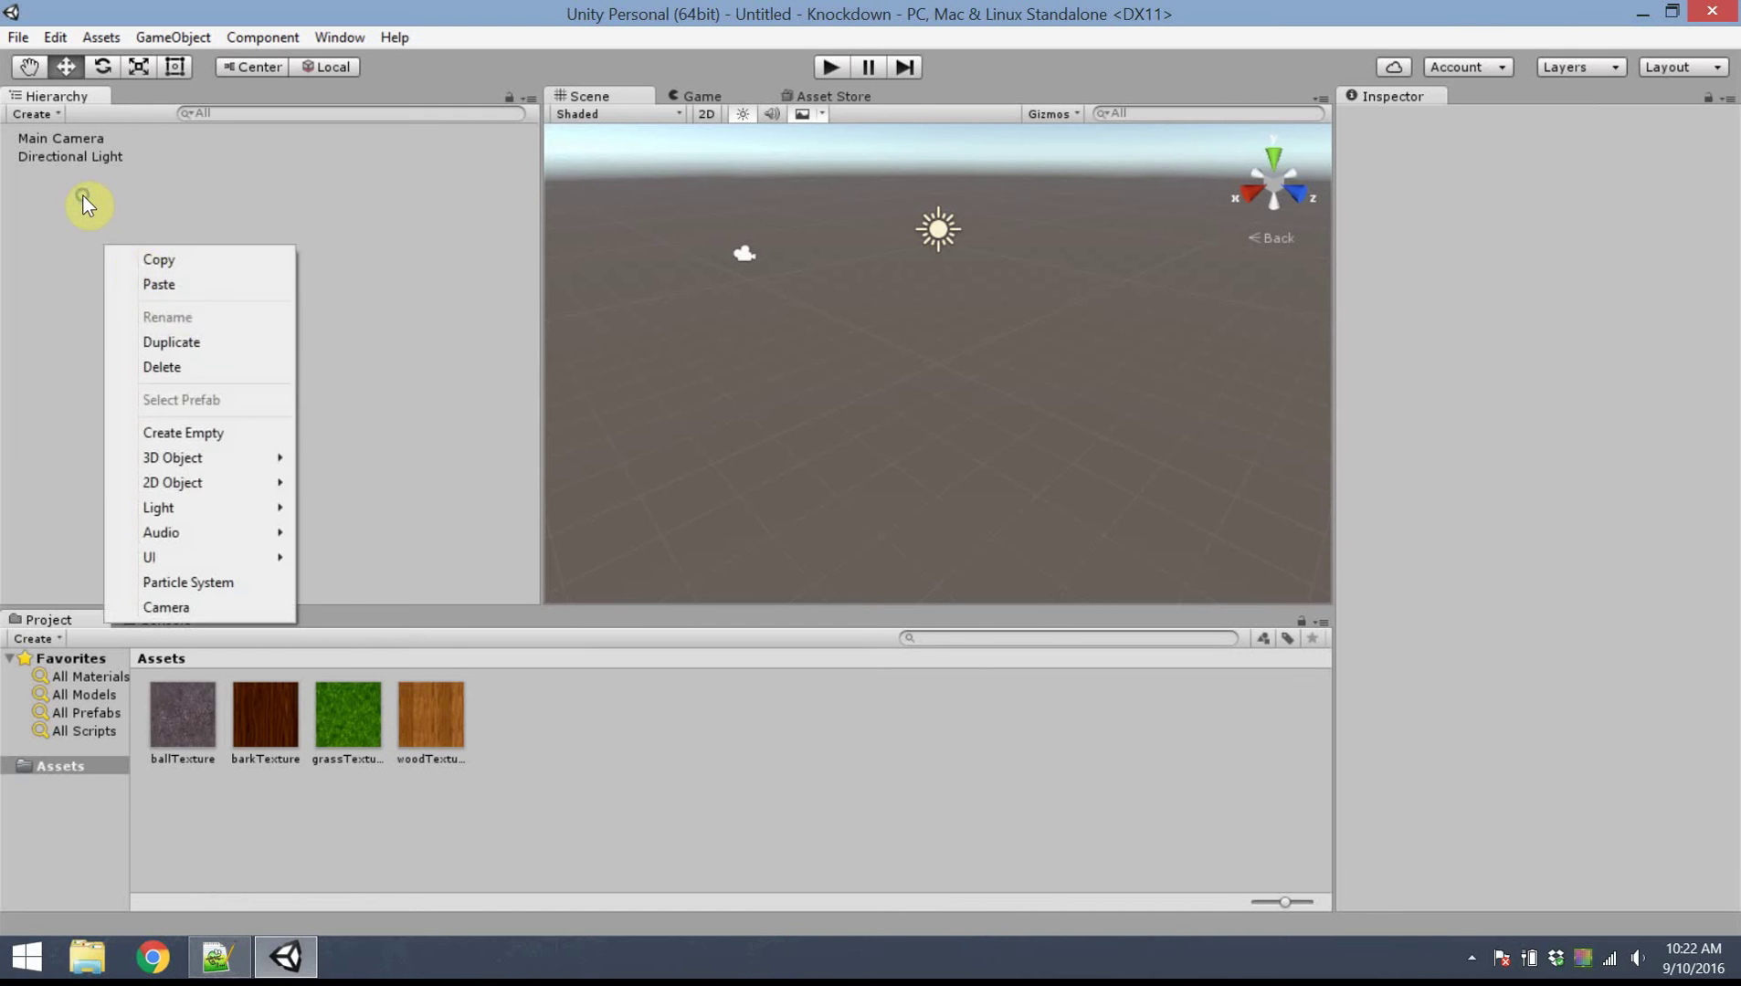
mouse_move(226, 457)
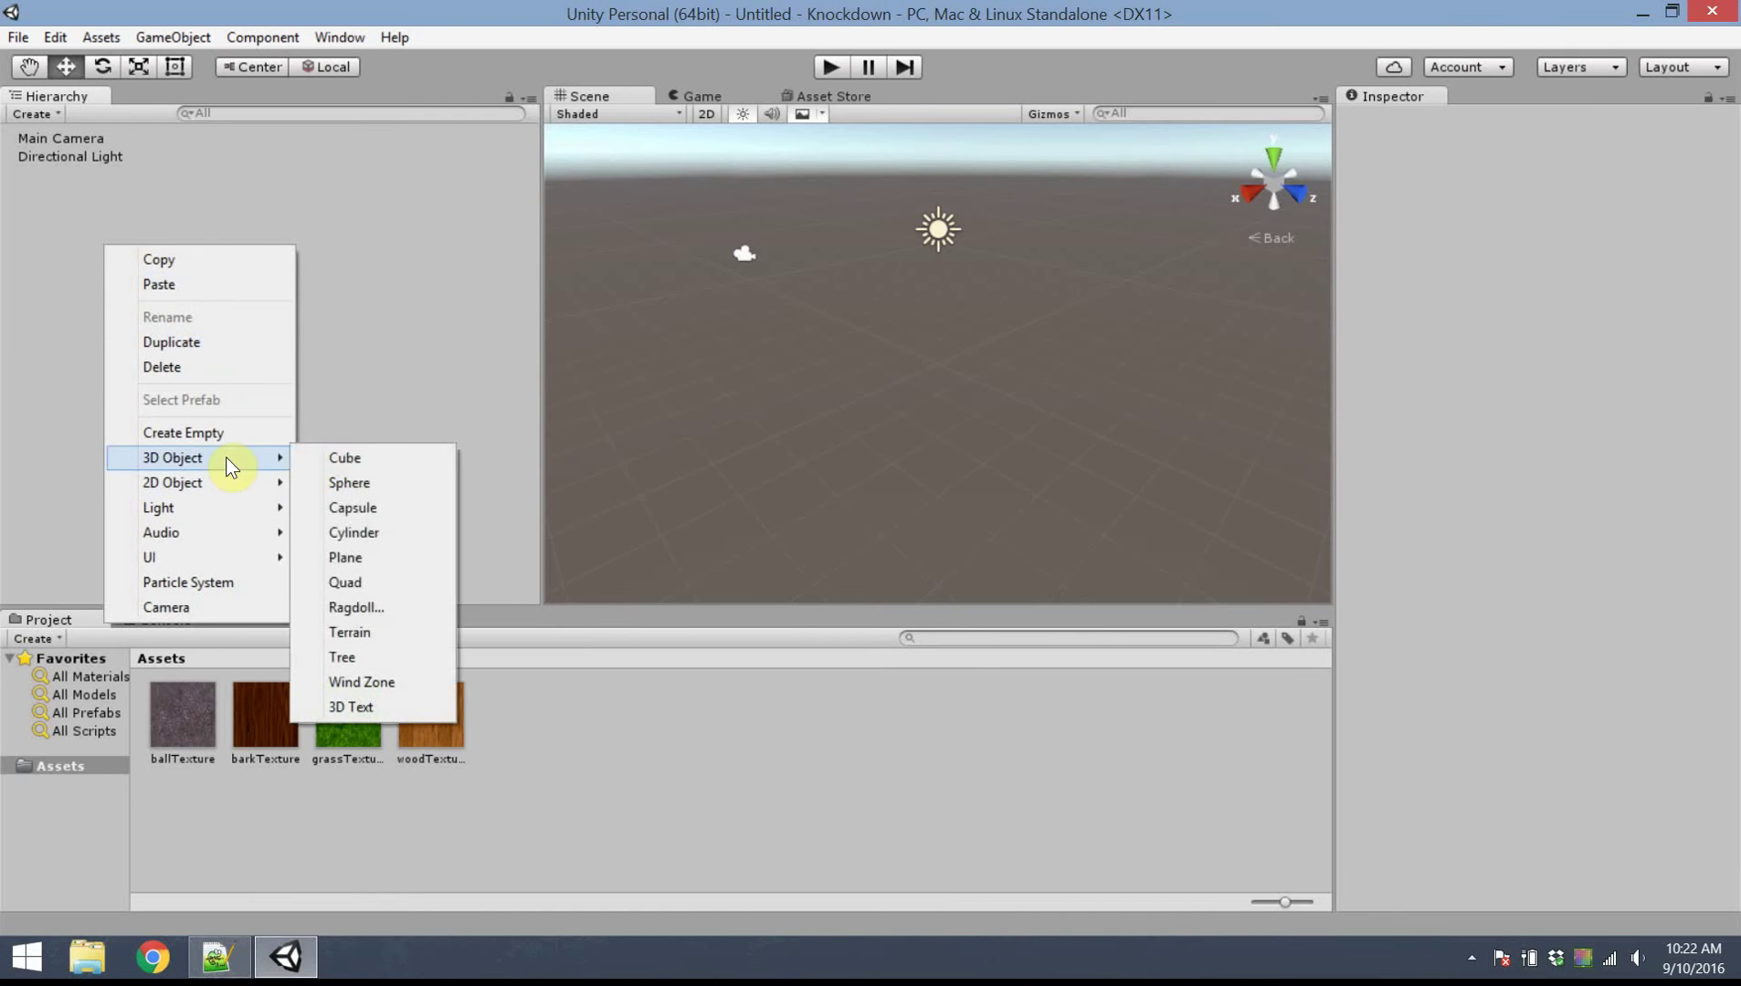
click(362, 457)
click(1461, 118)
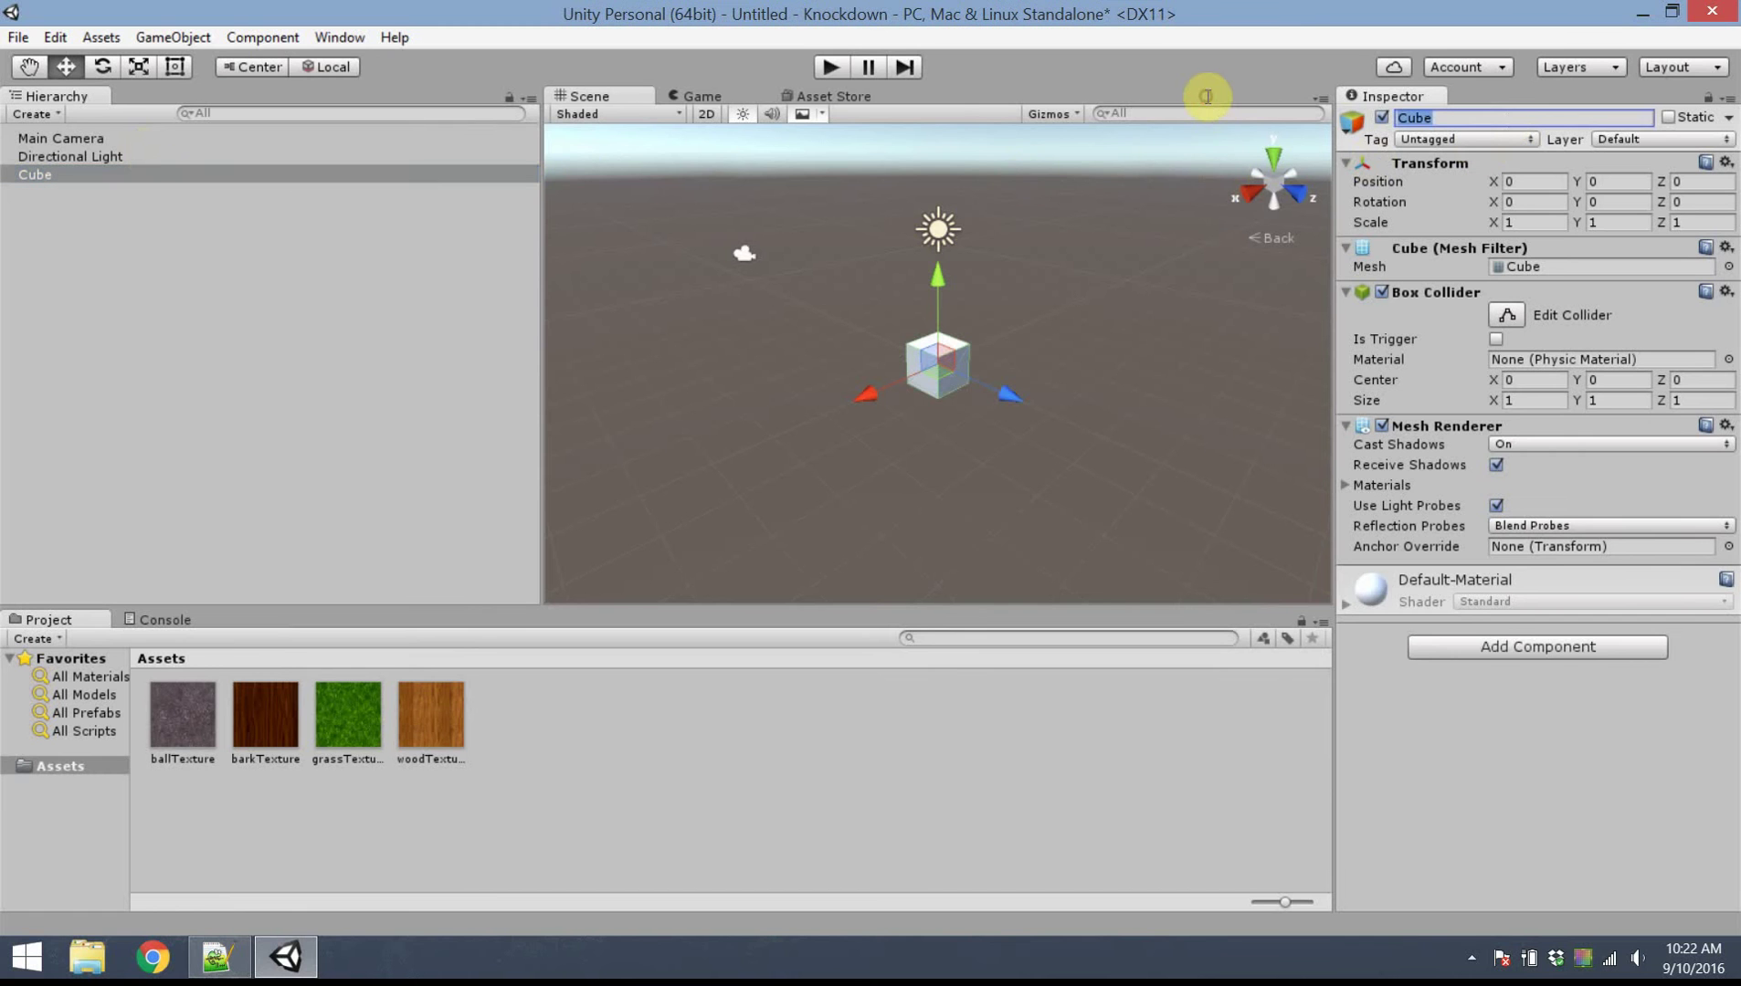
text(Ground)
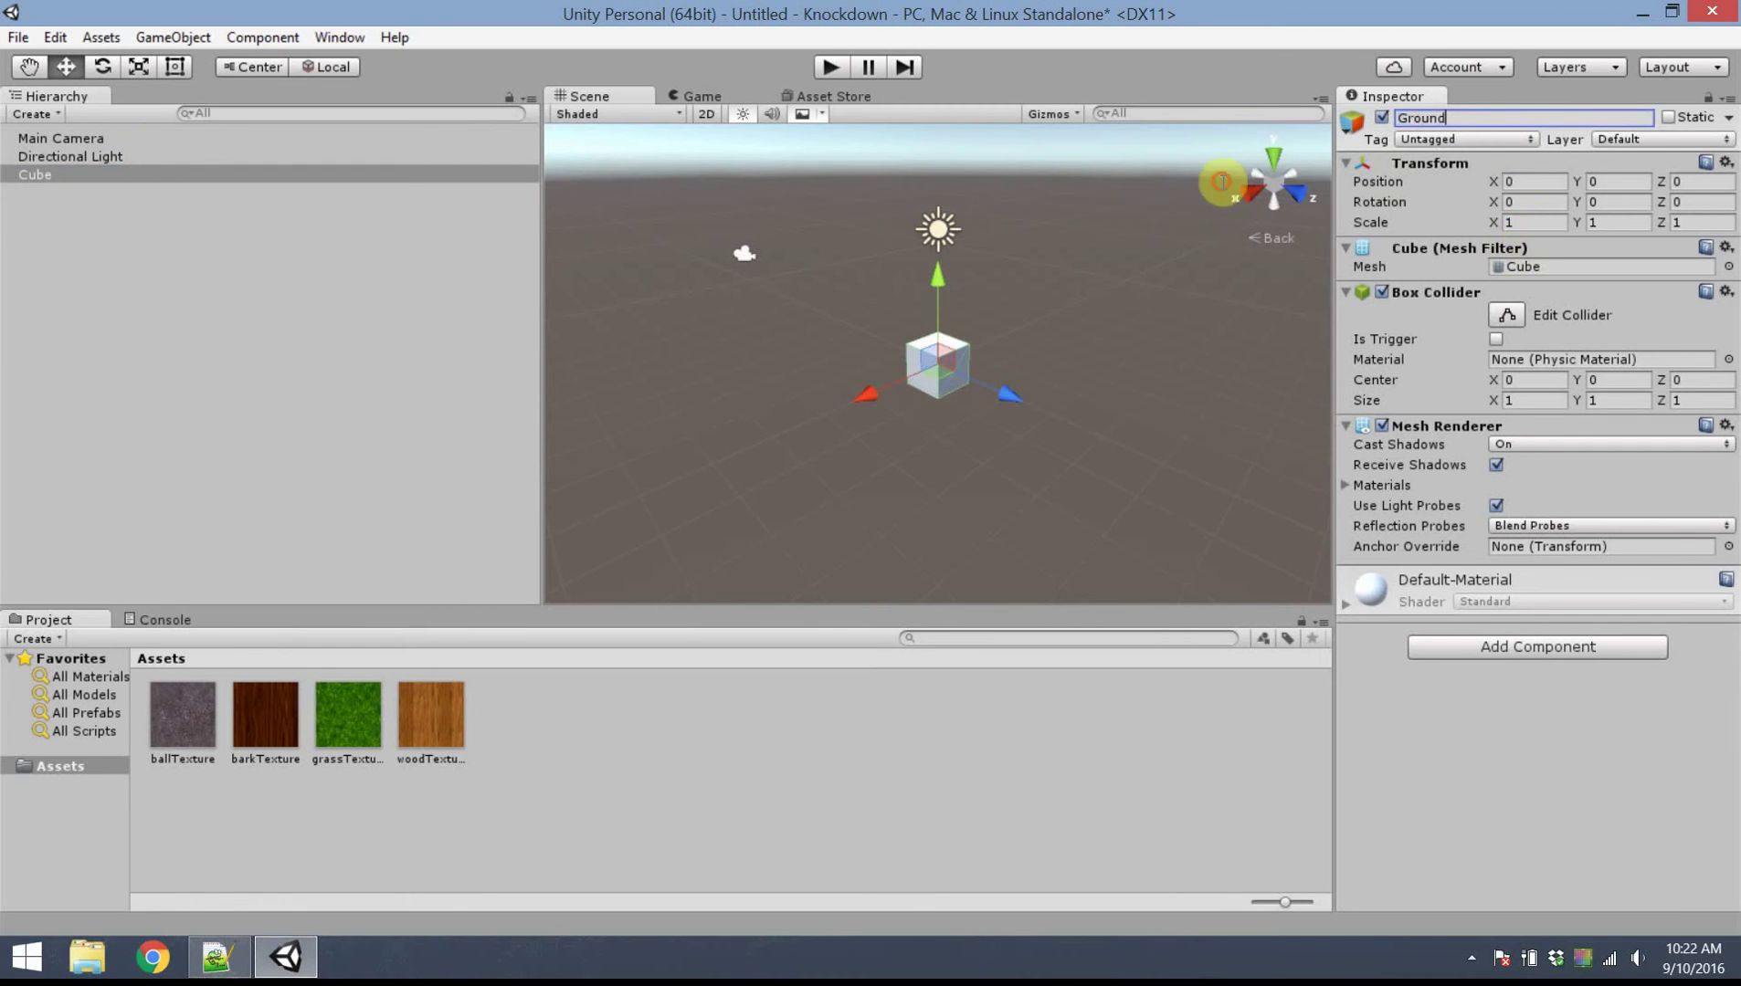
Stretch Ground to an X scale of 500 and view it lengthwise
click(1521, 222)
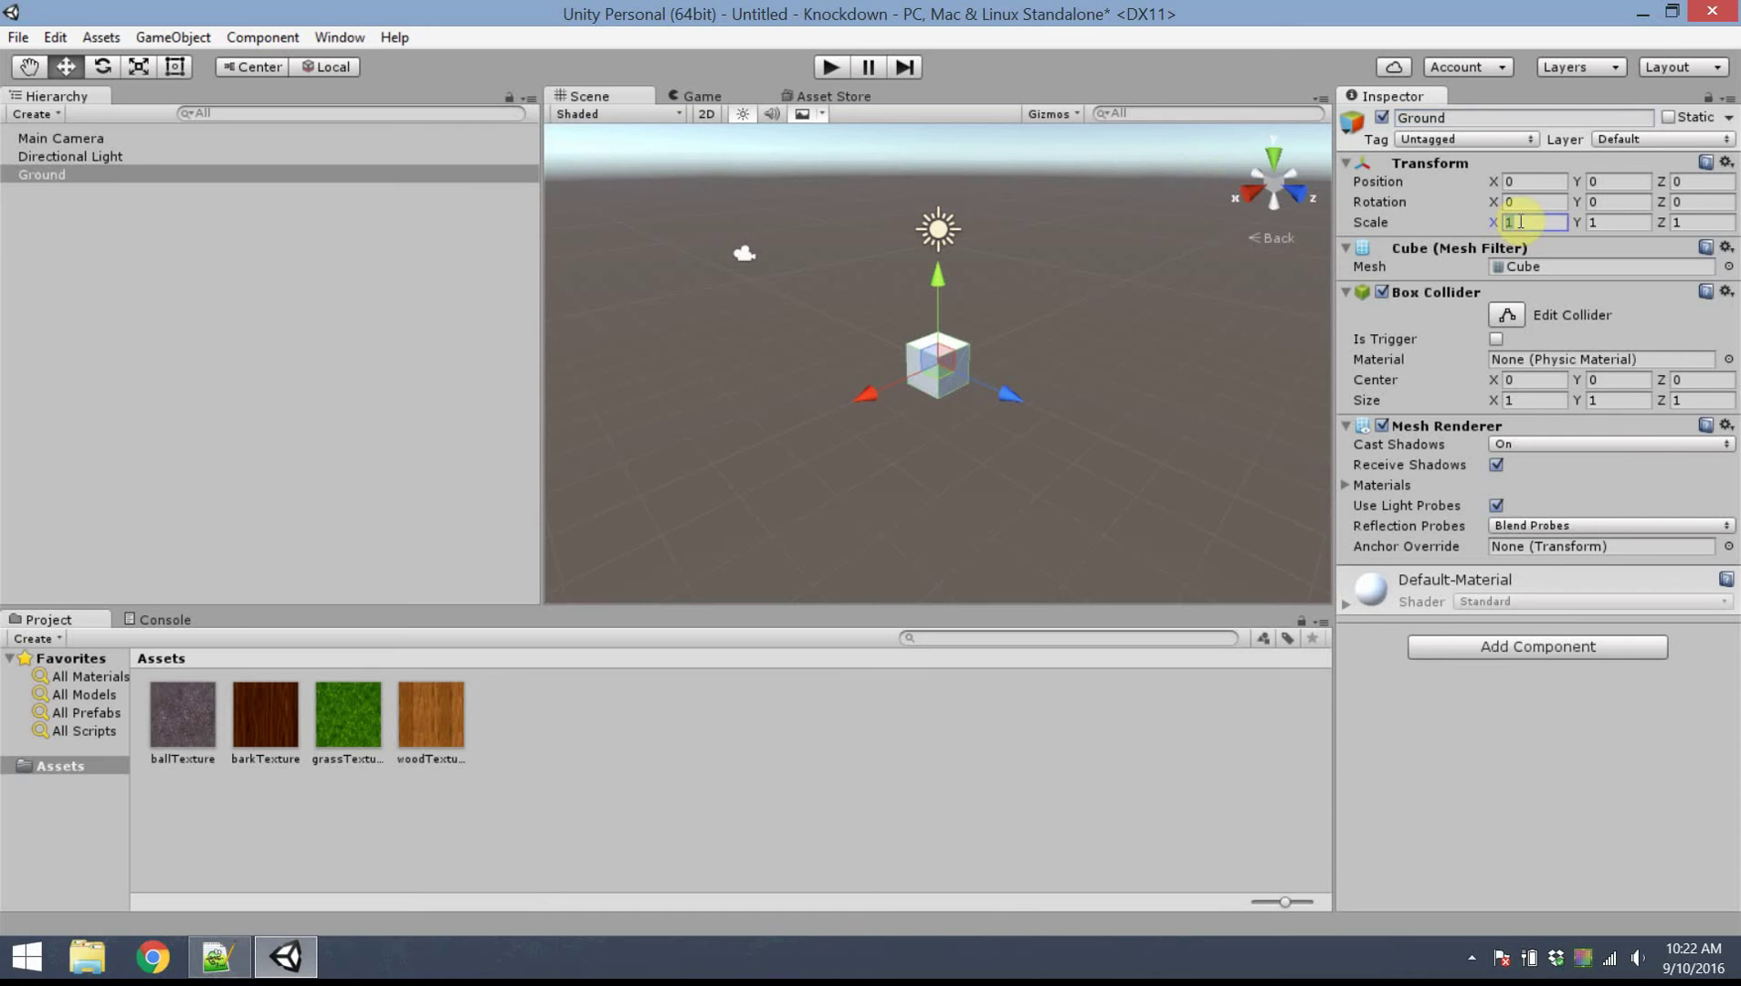
text(50)
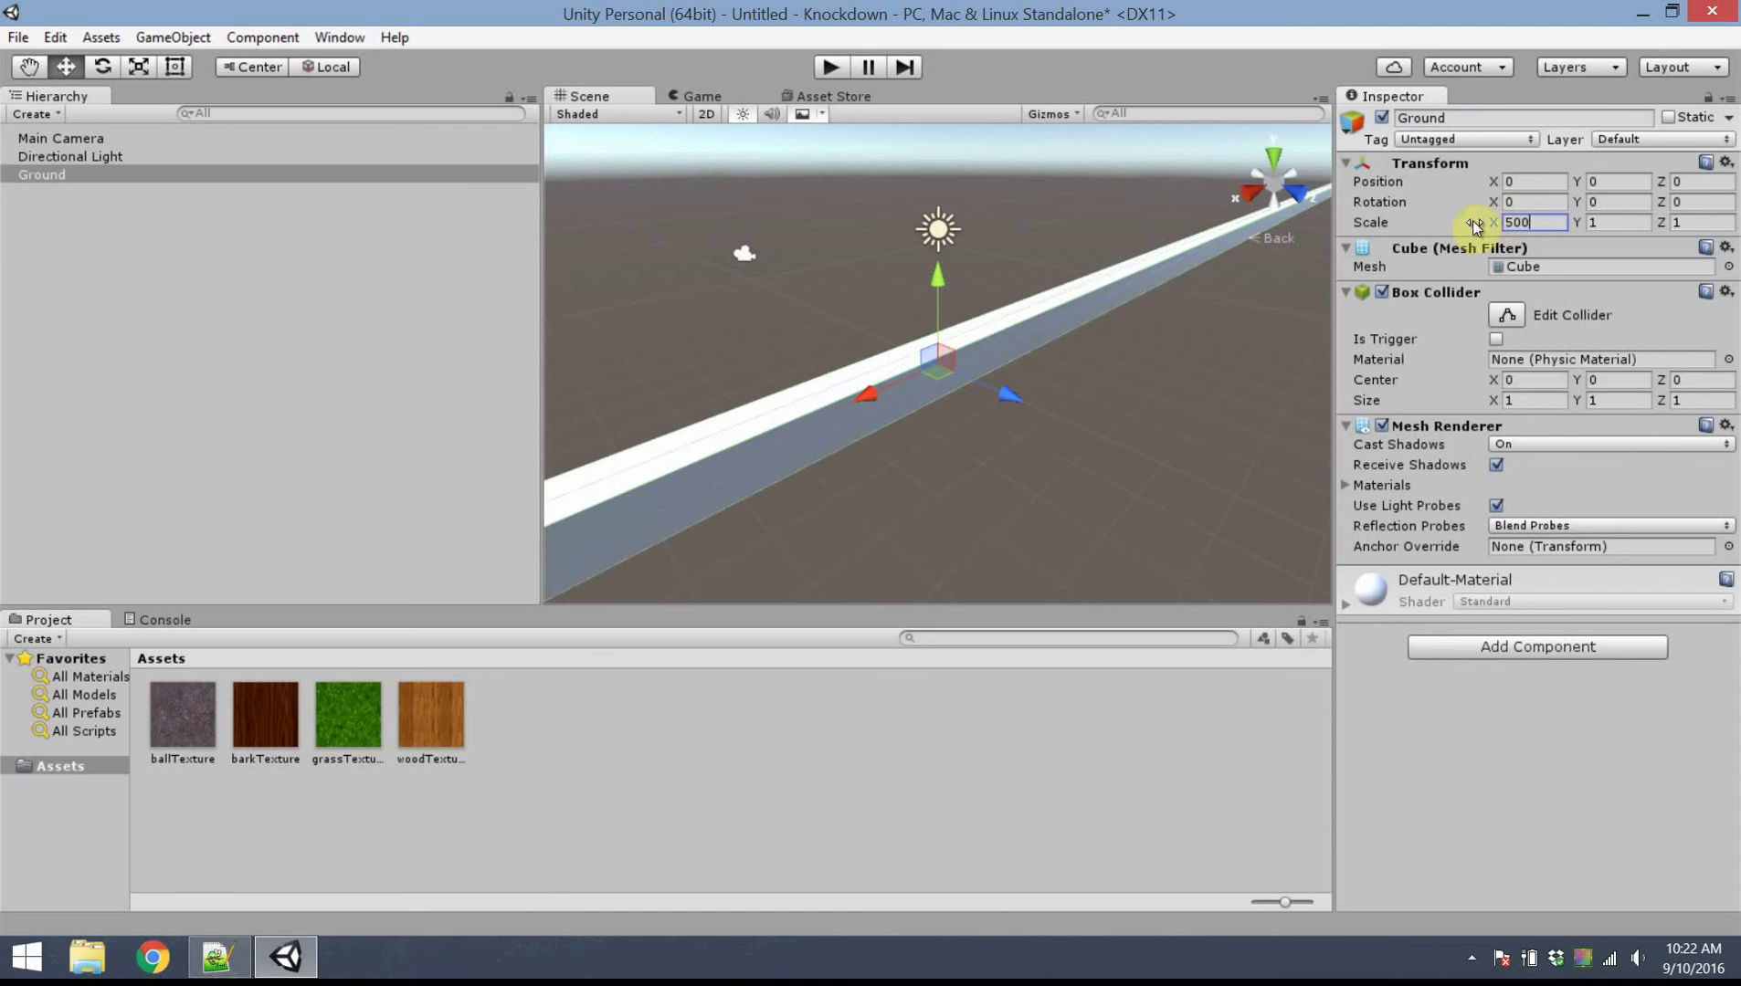
text(0)
click(1053, 450)
right_drag(1166, 451, 948, 356)
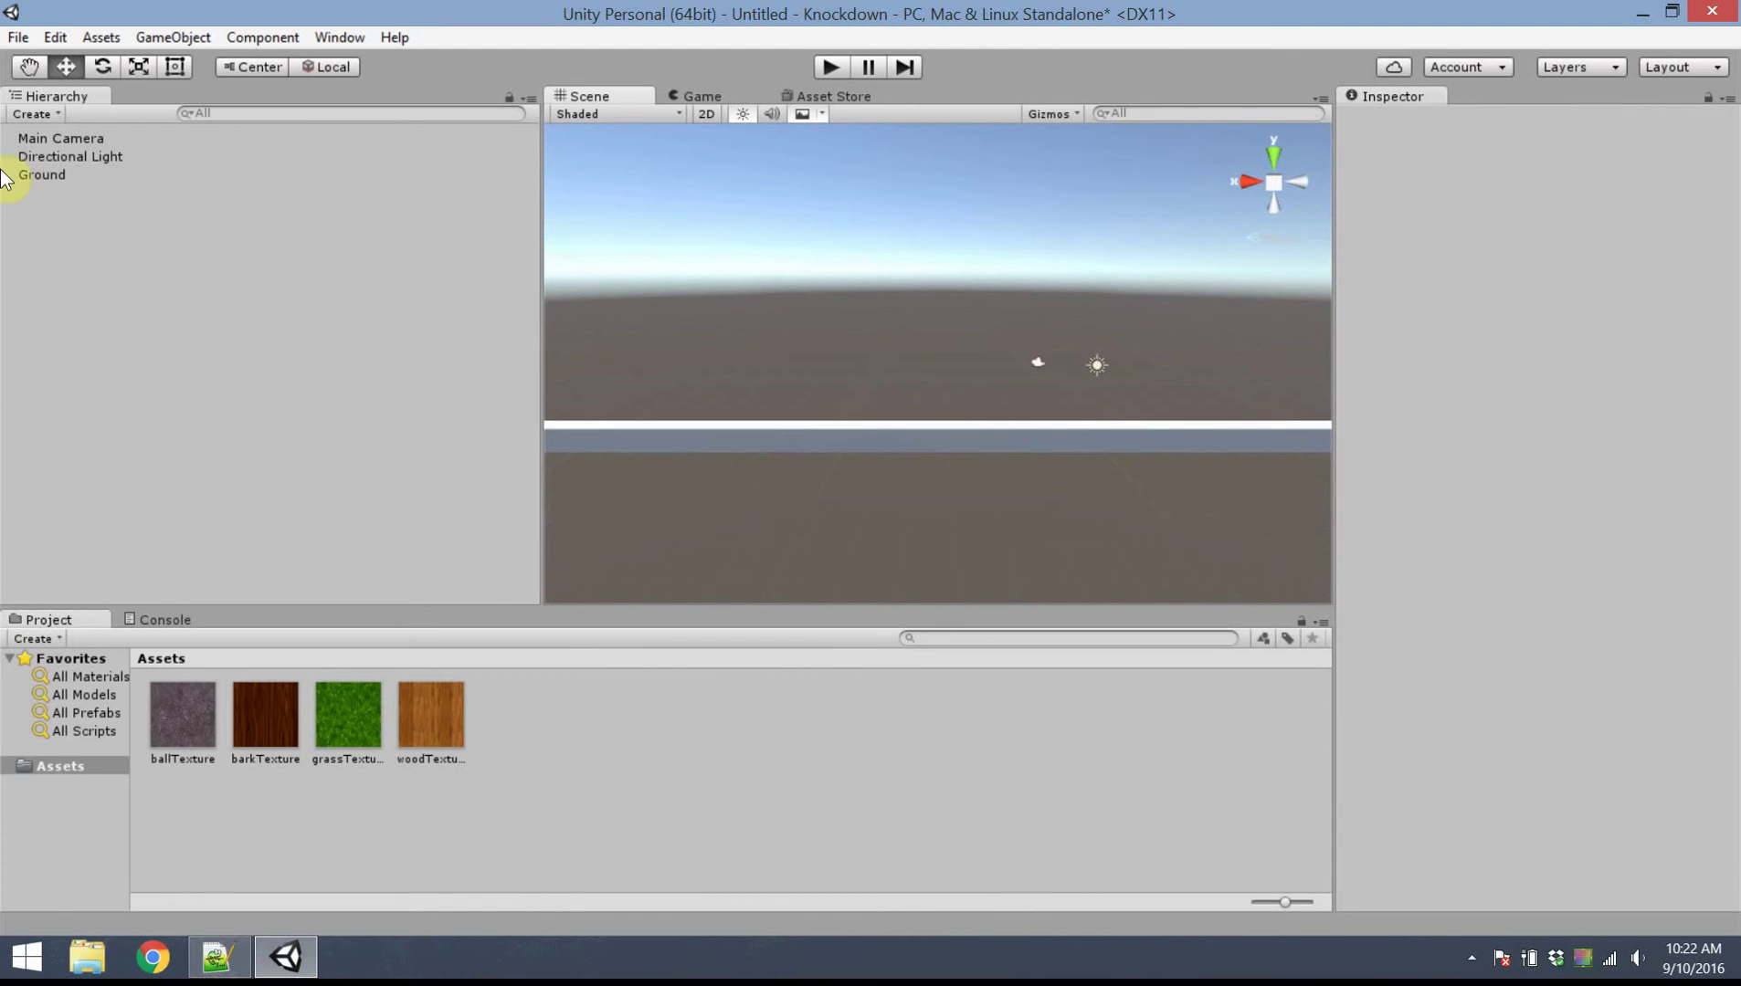
Create a new material asset named Mat_Ground
click(110, 174)
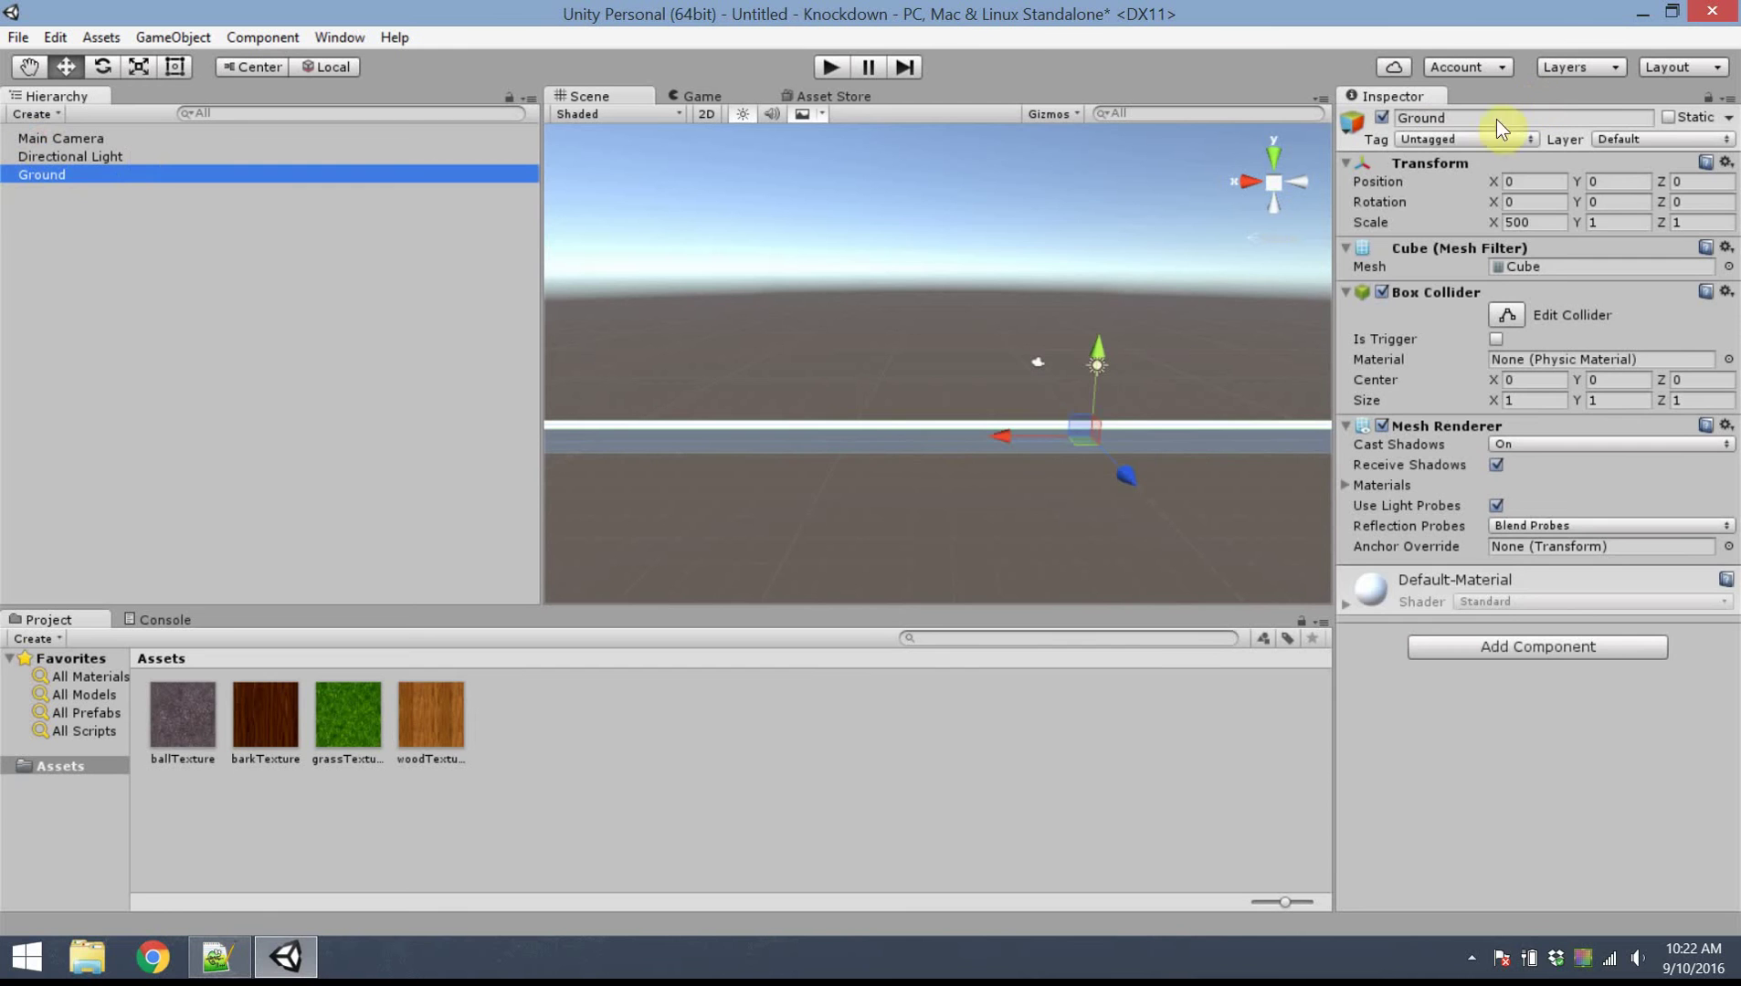
click(558, 573)
right_click(558, 573)
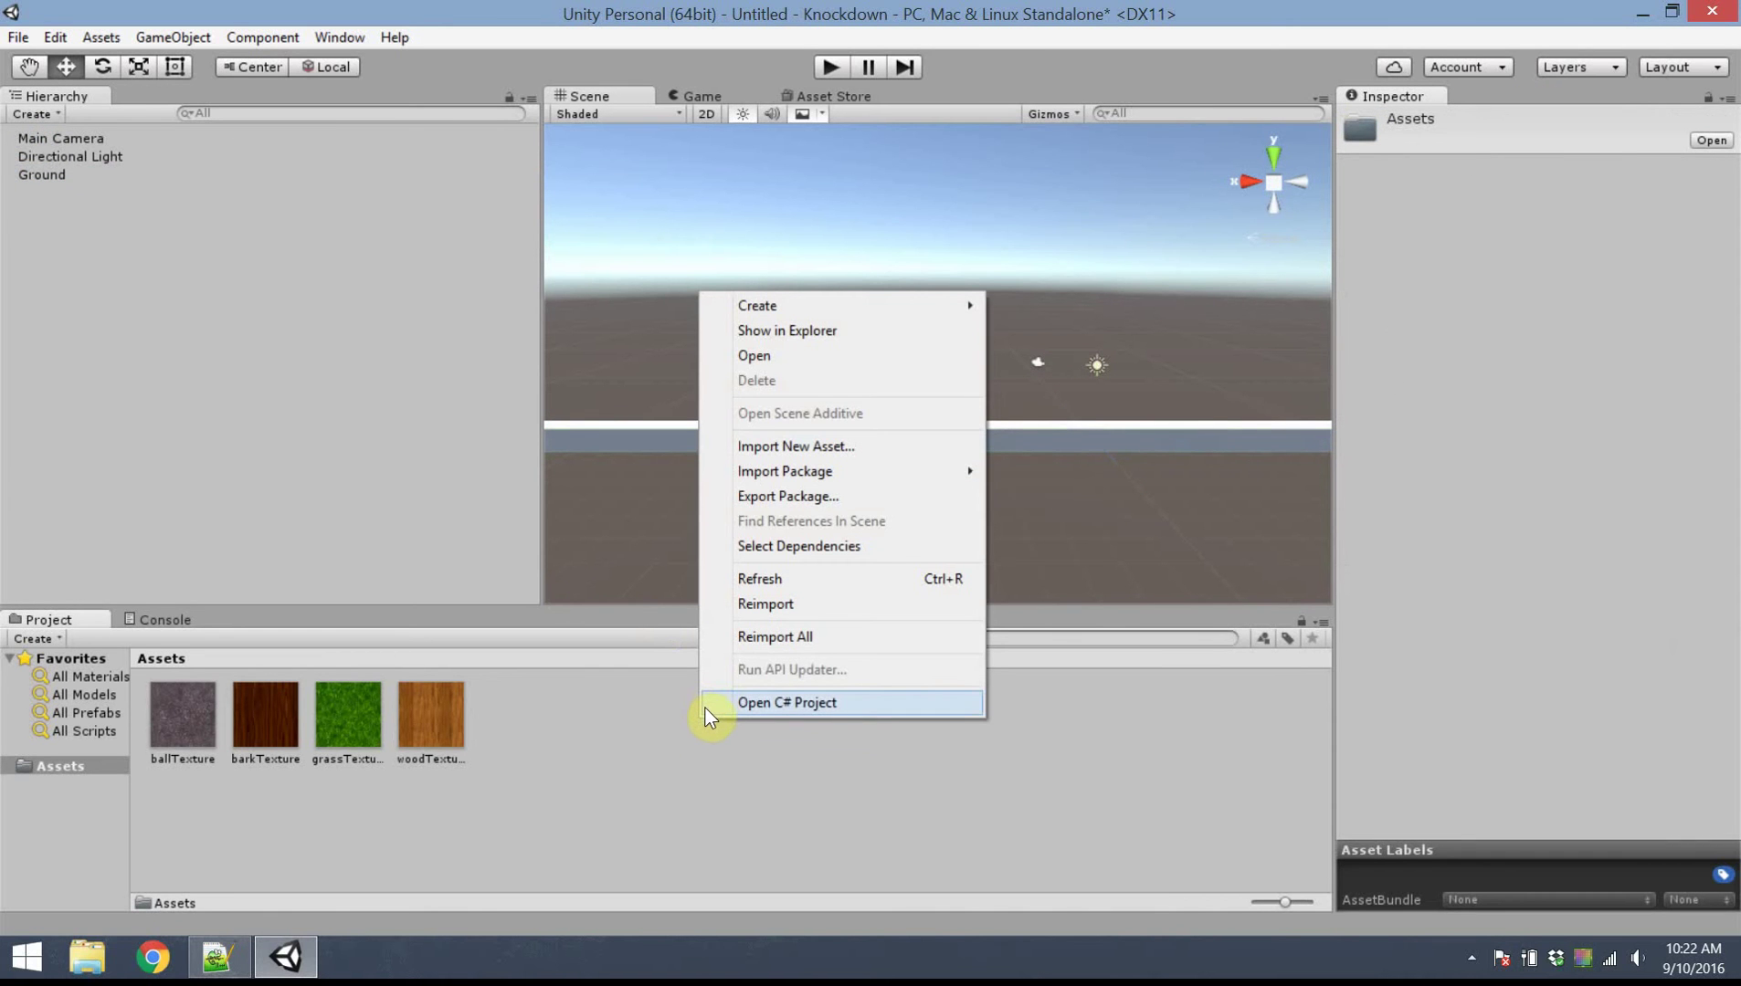
mouse_move(853, 309)
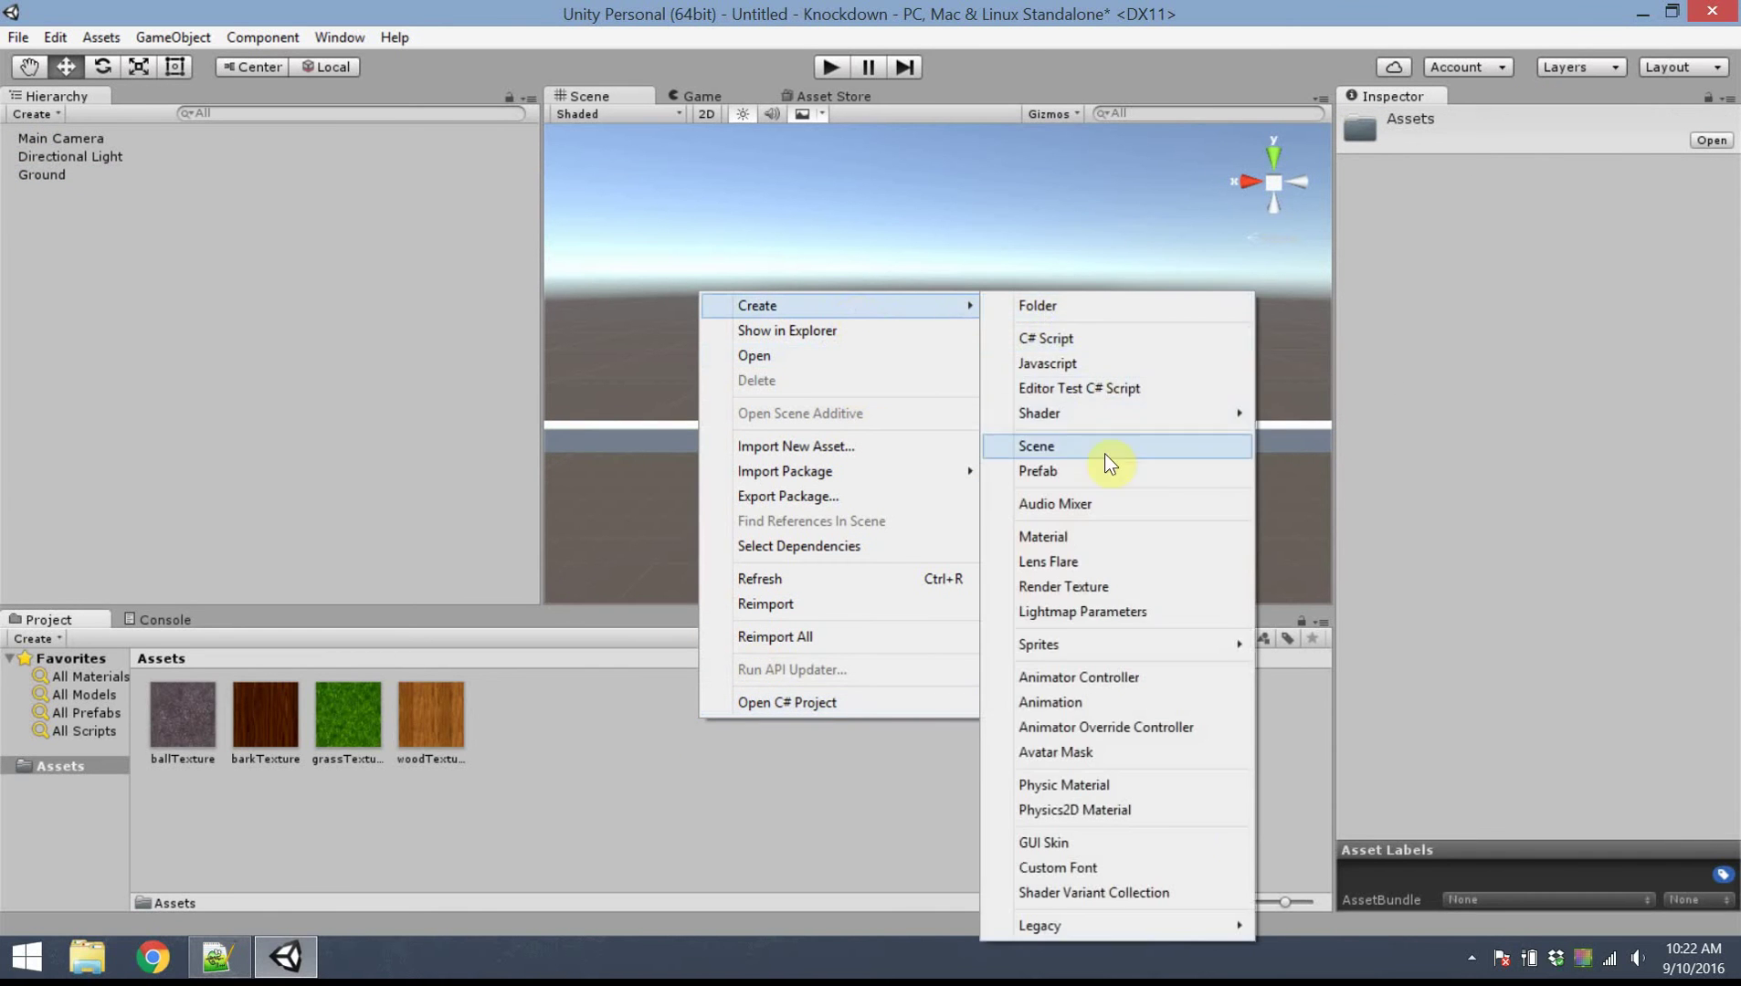
key(Return)
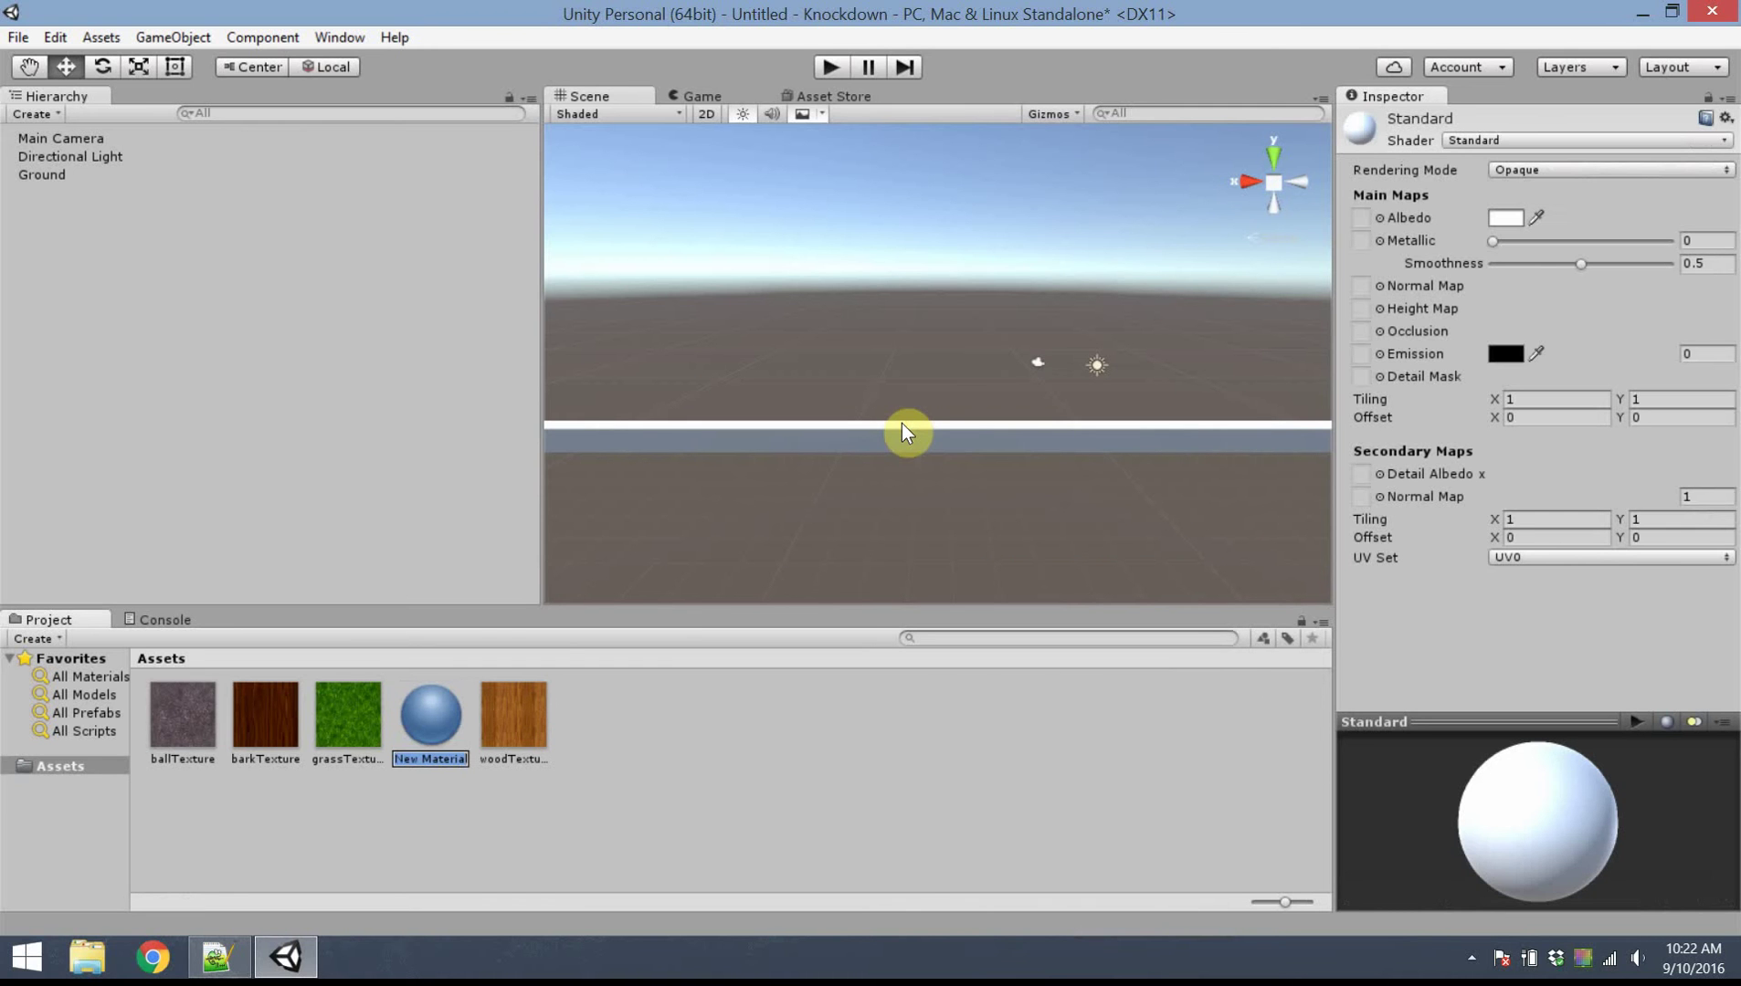
text(Mat_Ground)
key(Return)
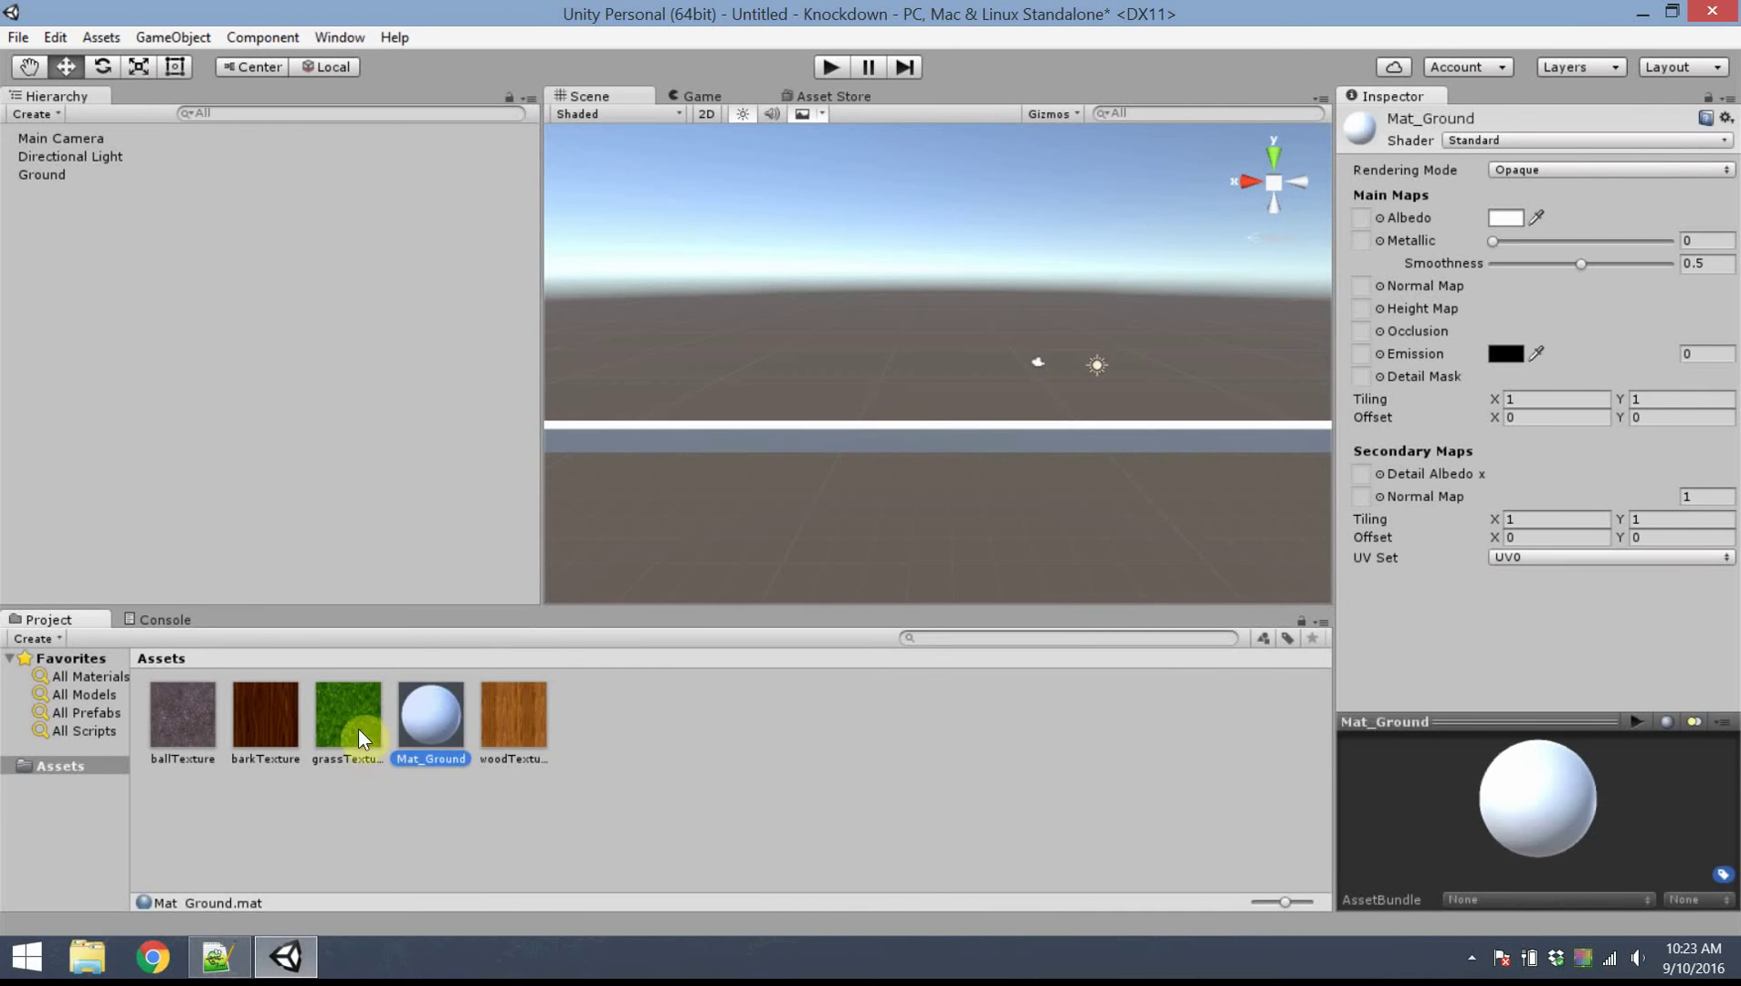
Give Mat_Ground the grassTexture as Albedo and Smoothness 0
drag(358, 729, 411, 720)
click(411, 720)
drag(342, 731, 1361, 219)
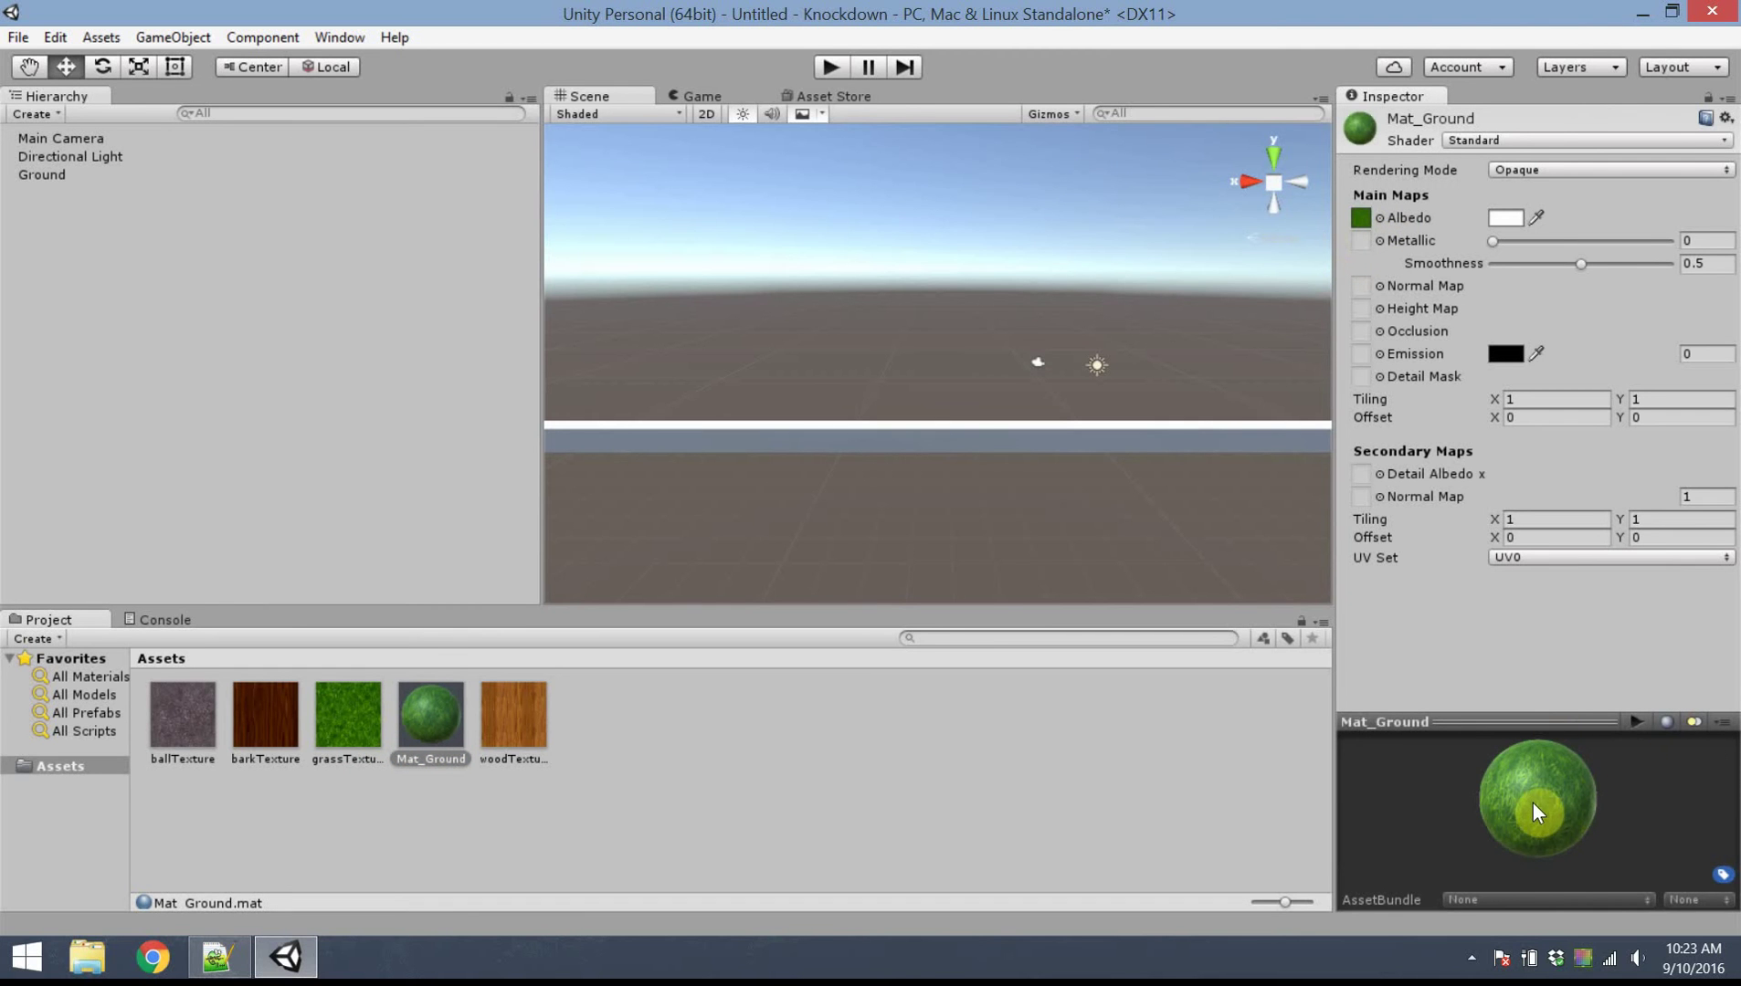
drag(1583, 263, 1526, 241)
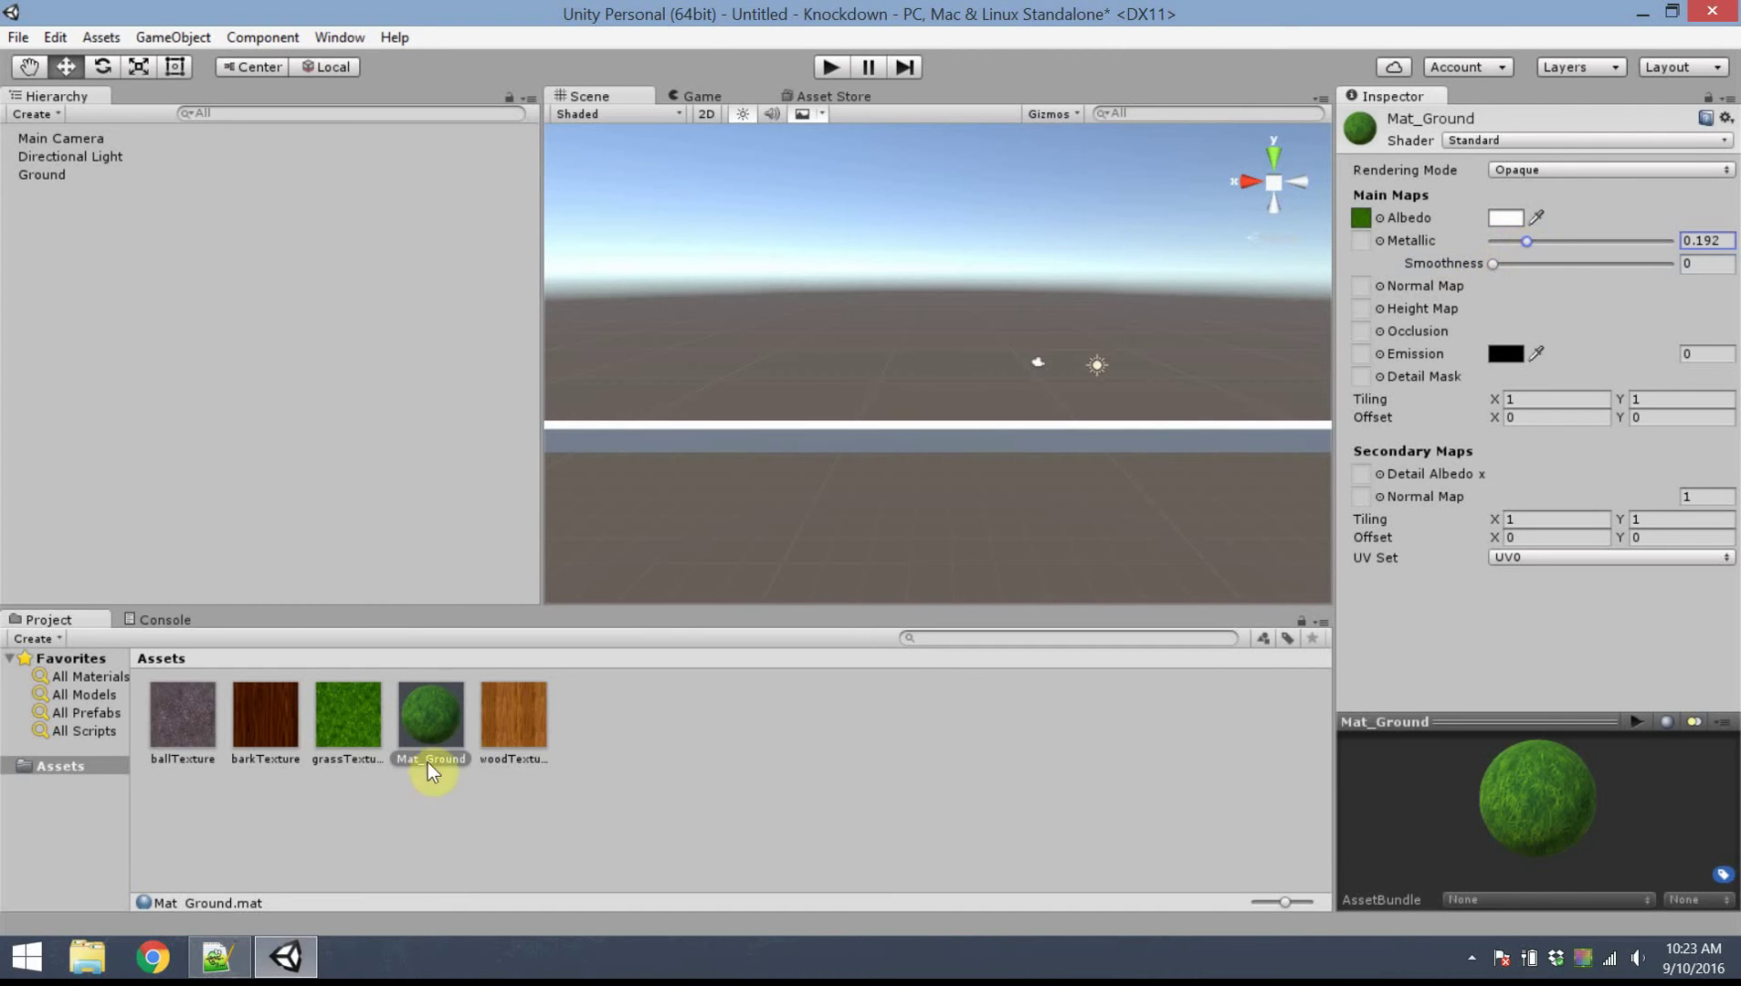
Apply Mat_Ground to the Ground object and tile it 500 along X
drag(435, 712, 721, 440)
scroll(1028, 438, up, 3)
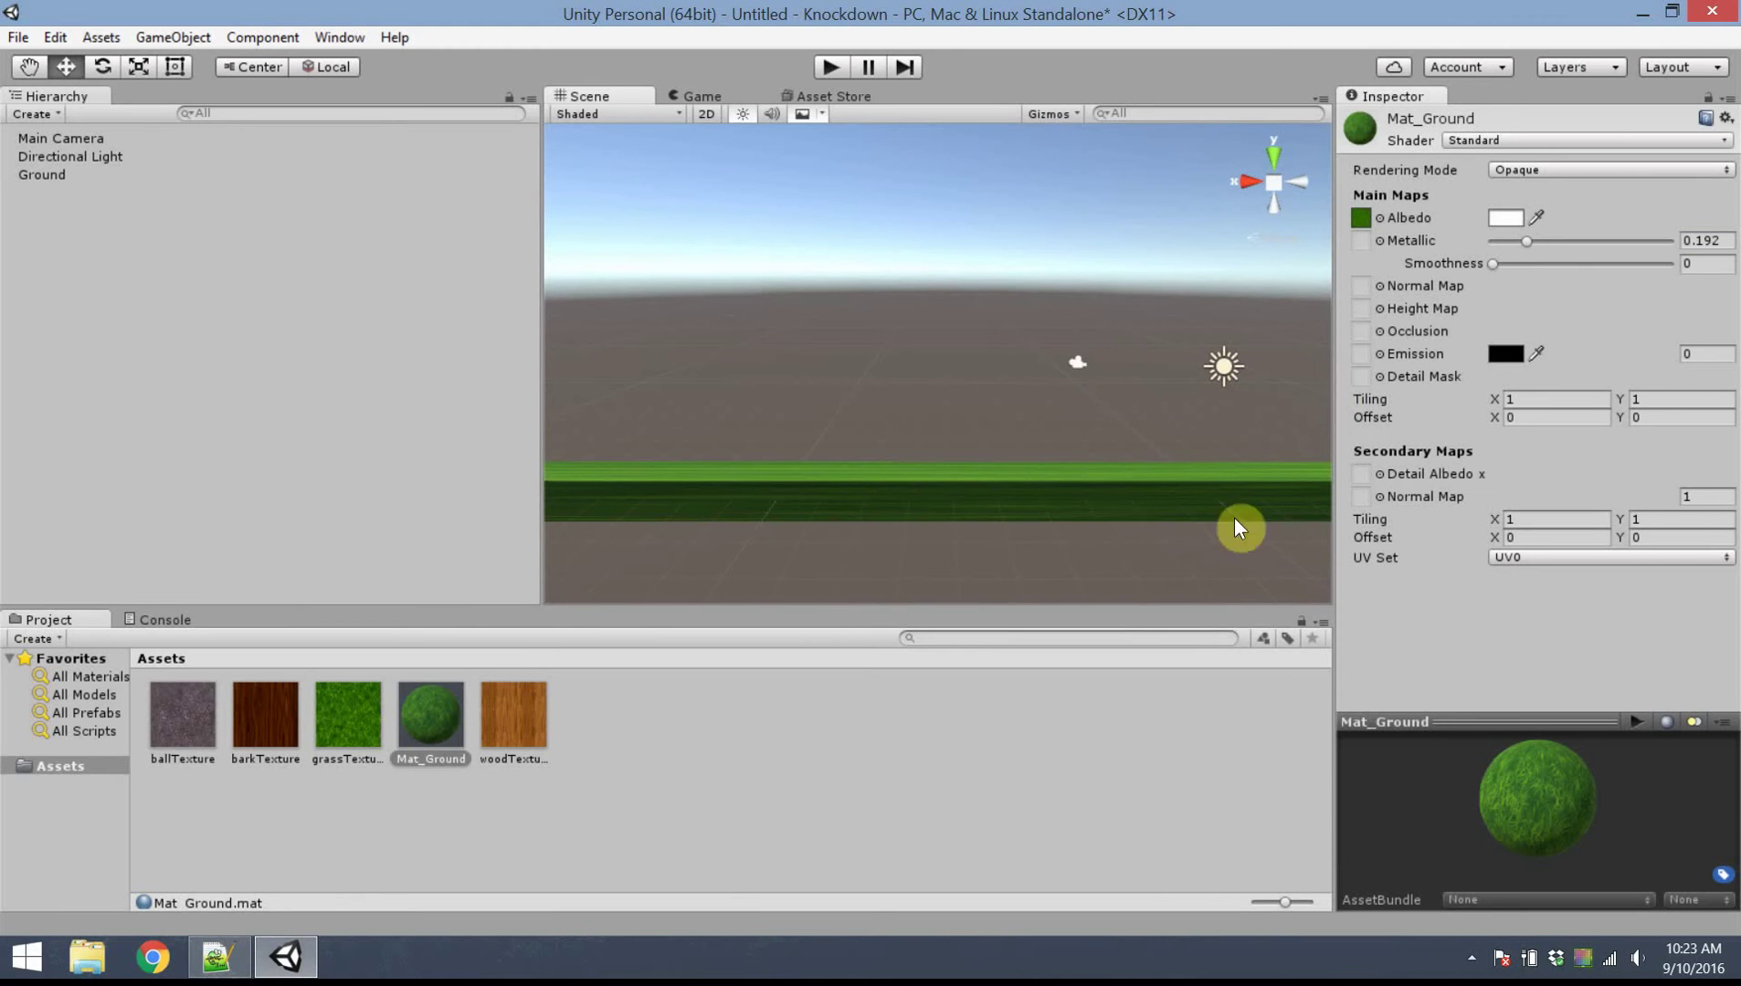
click(1541, 400)
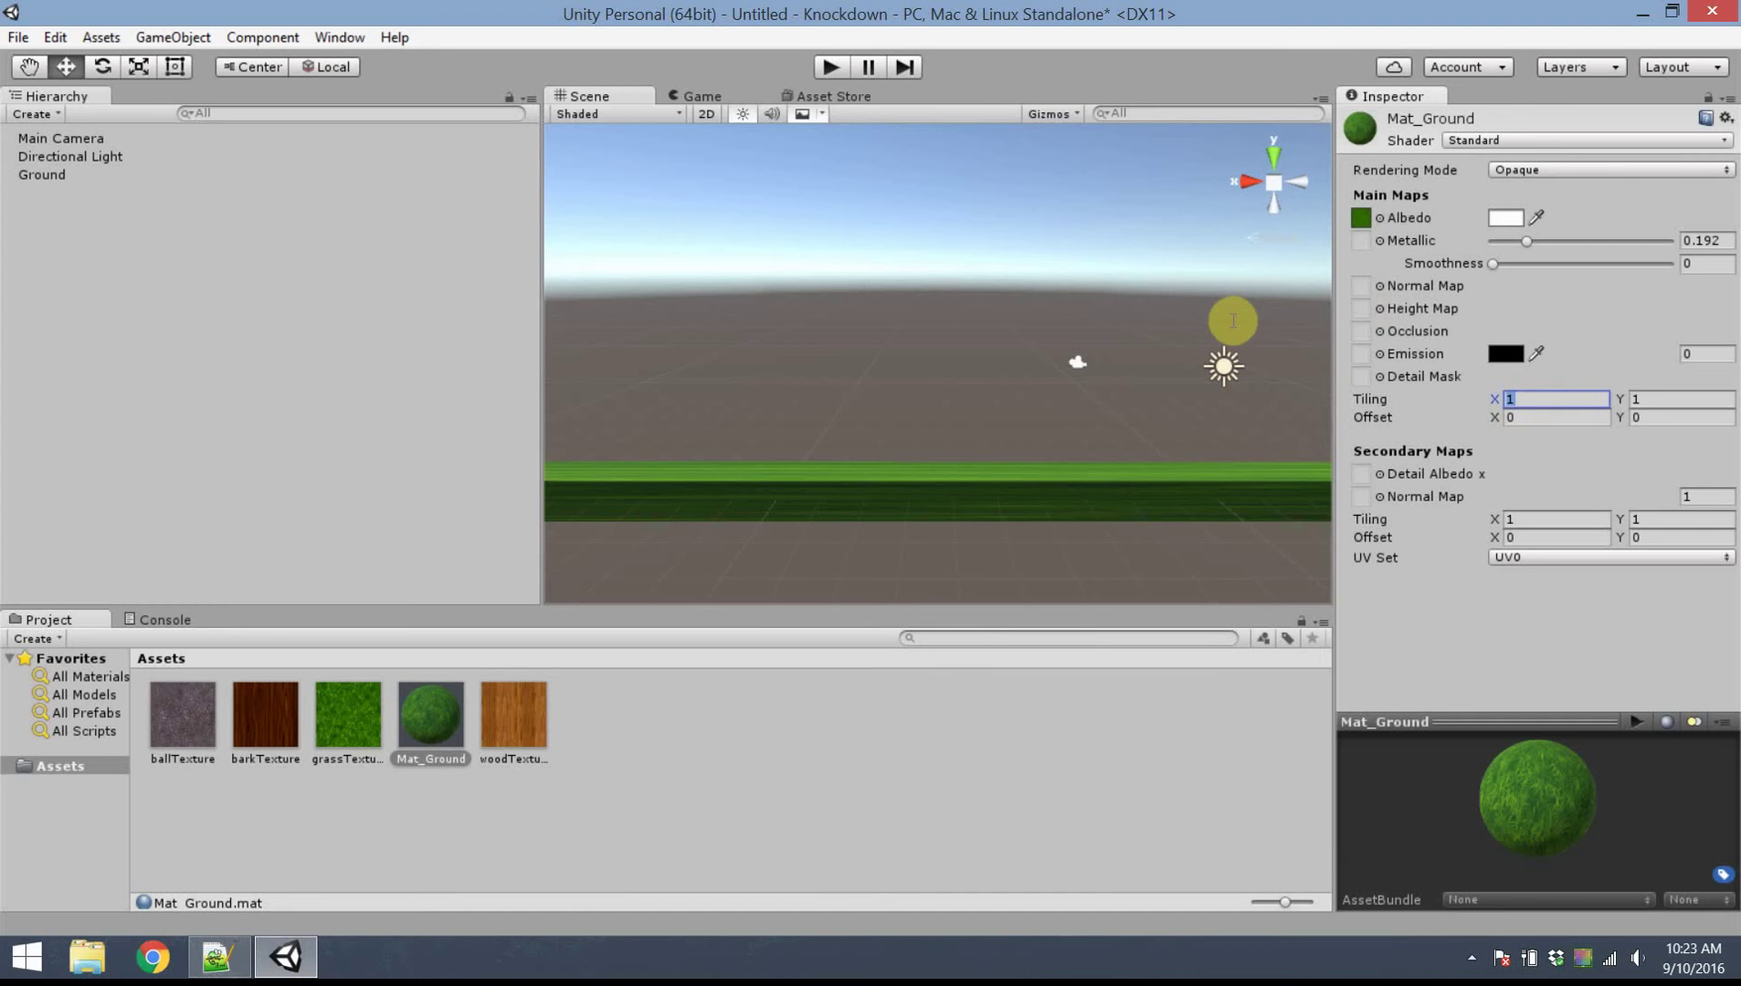
click(1200, 509)
click(1064, 562)
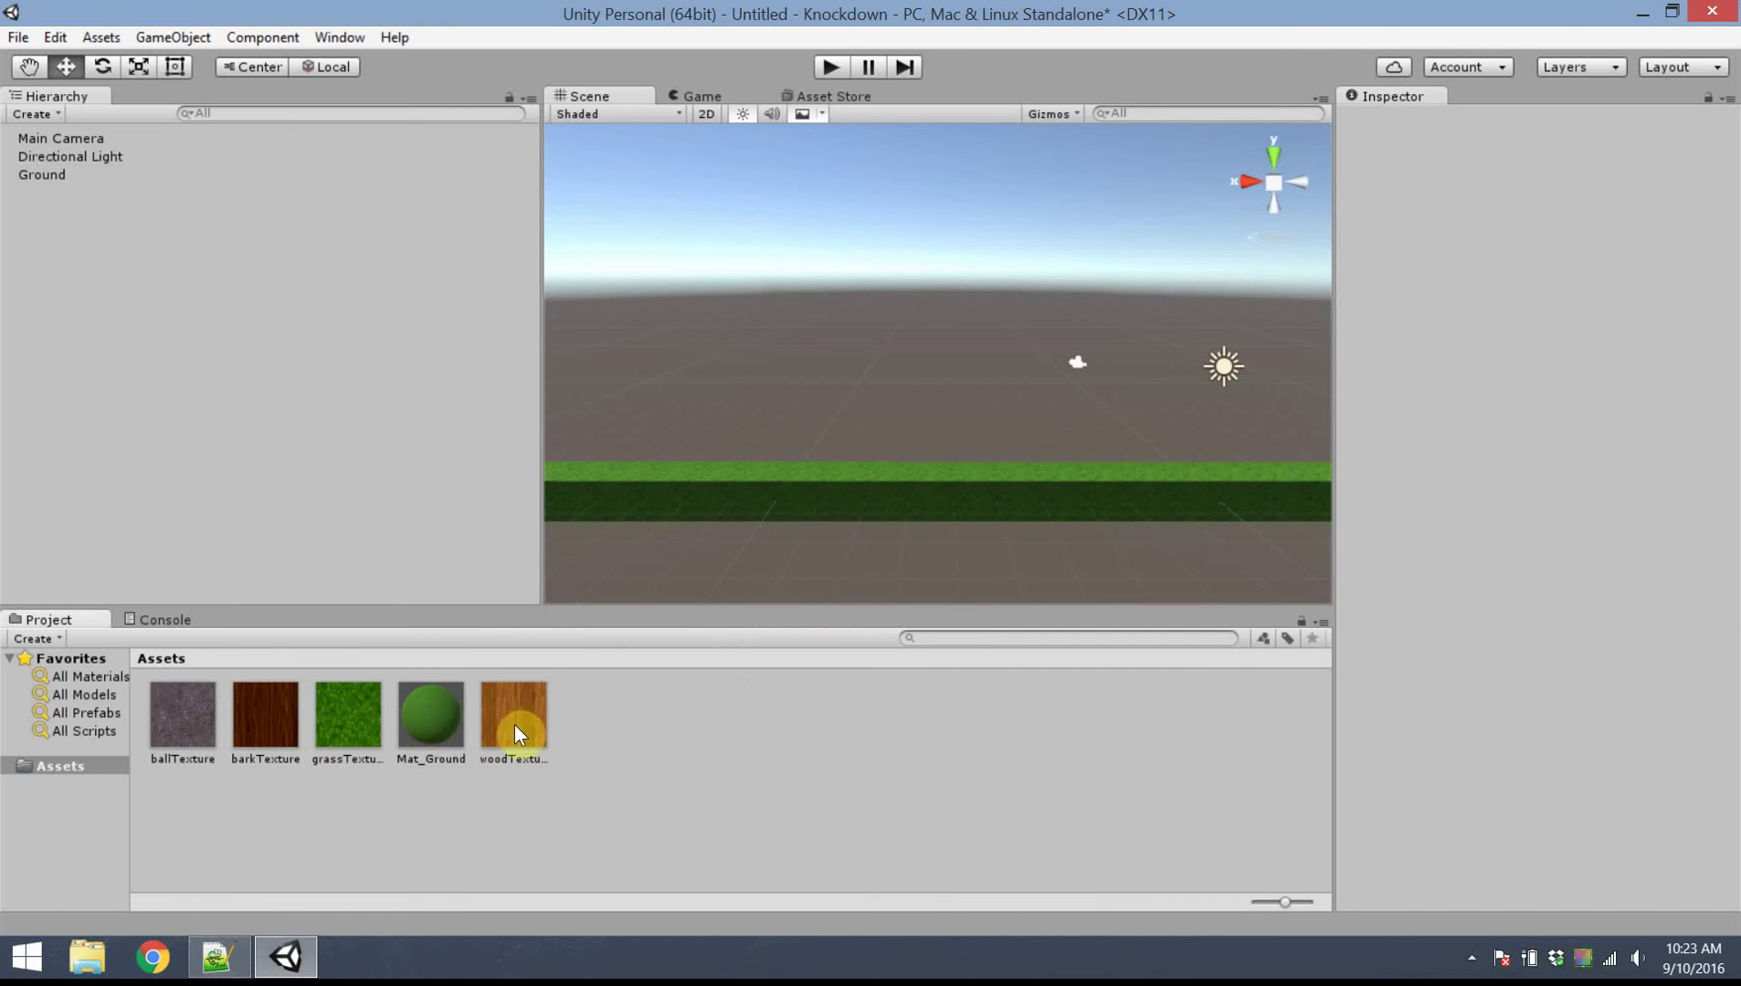
Create two Assets folders named Texture and Materials
right_click(688, 725)
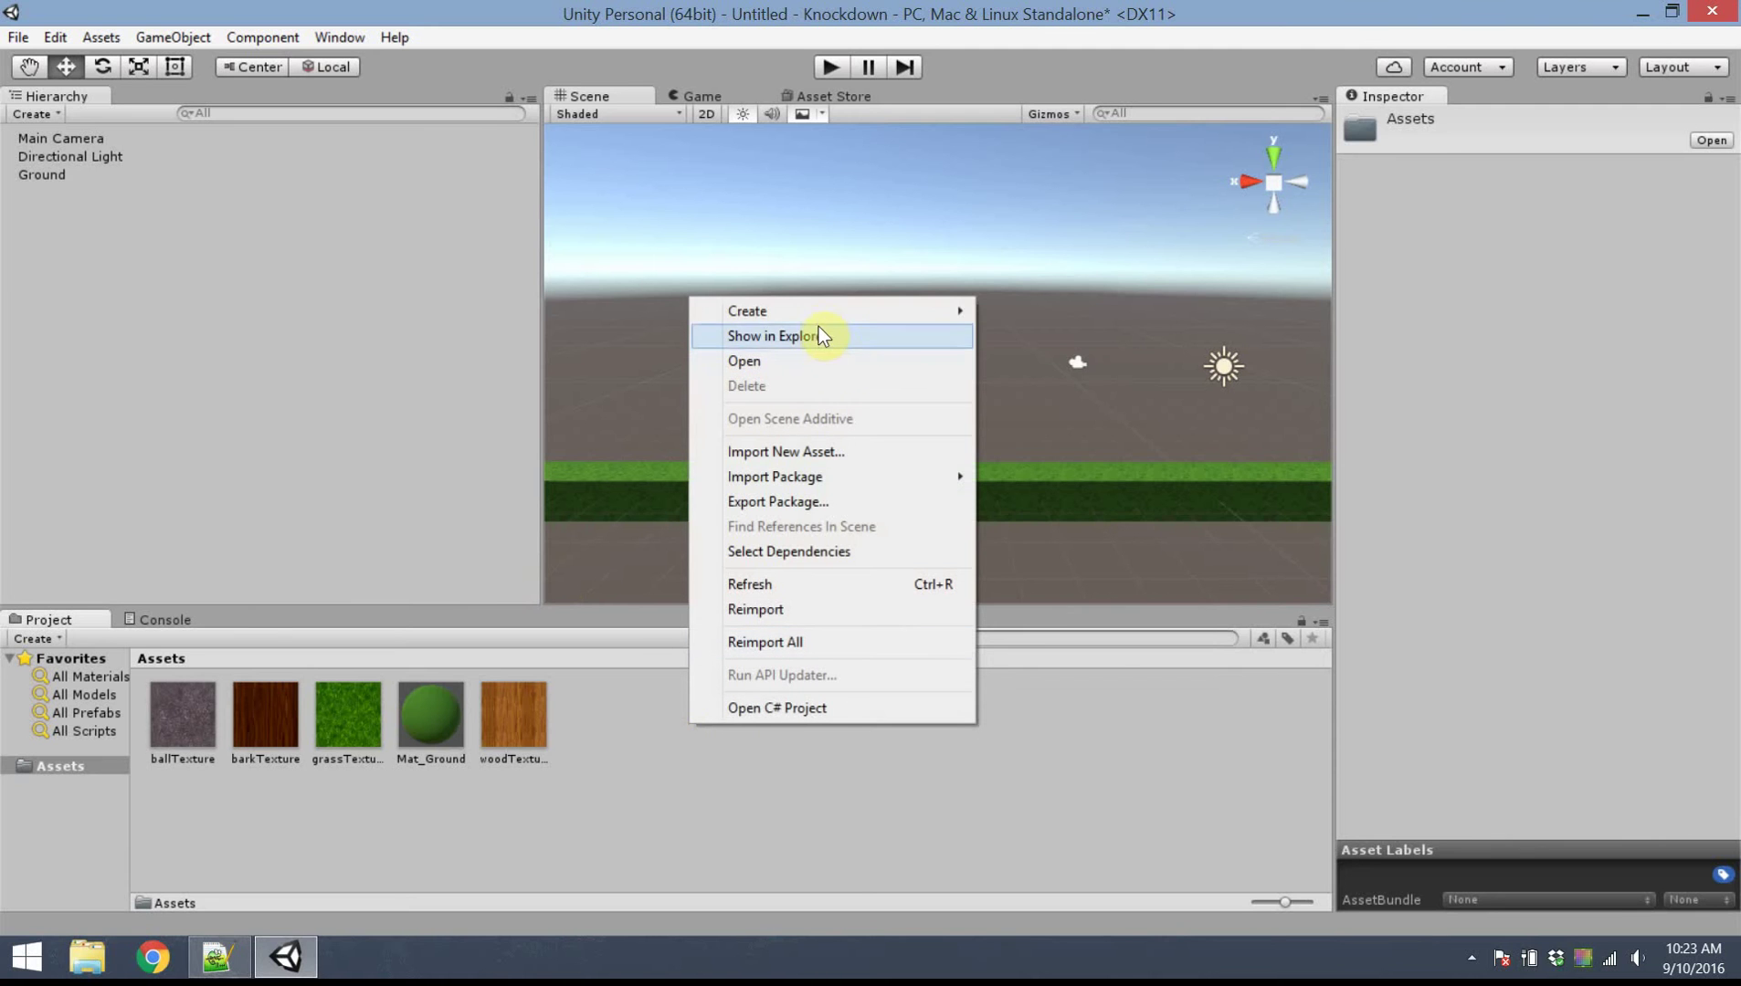
key(Return)
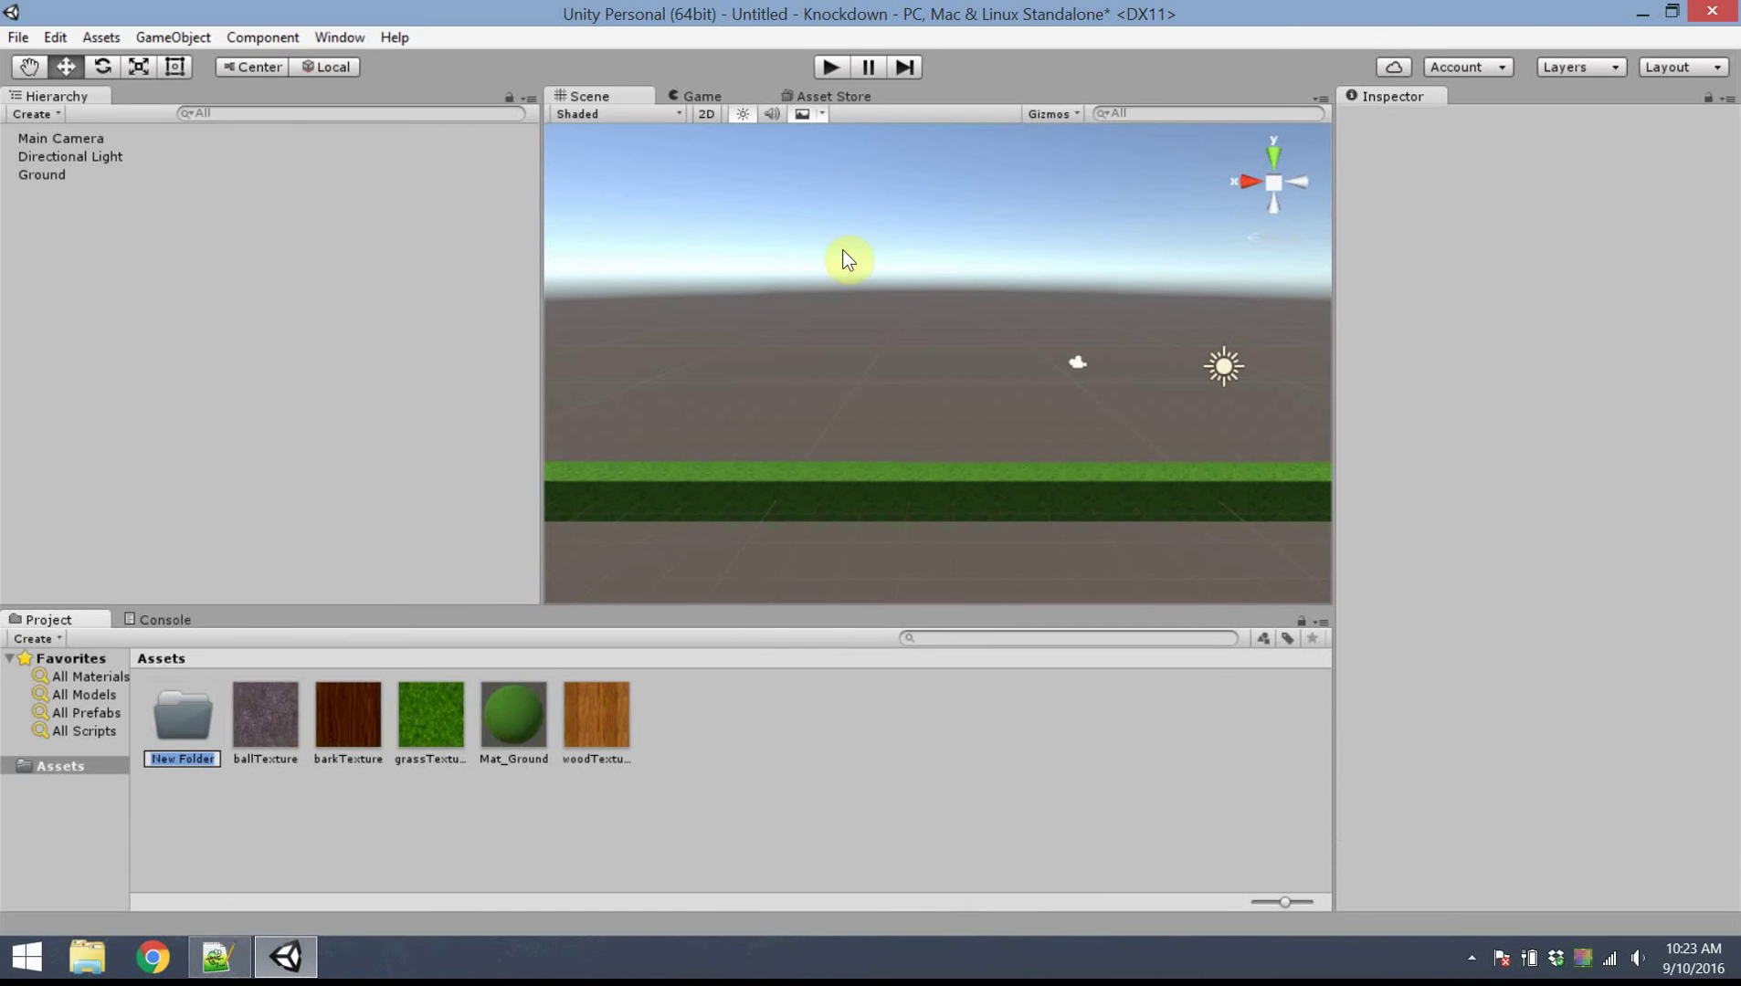
text(Texture)
key(Return)
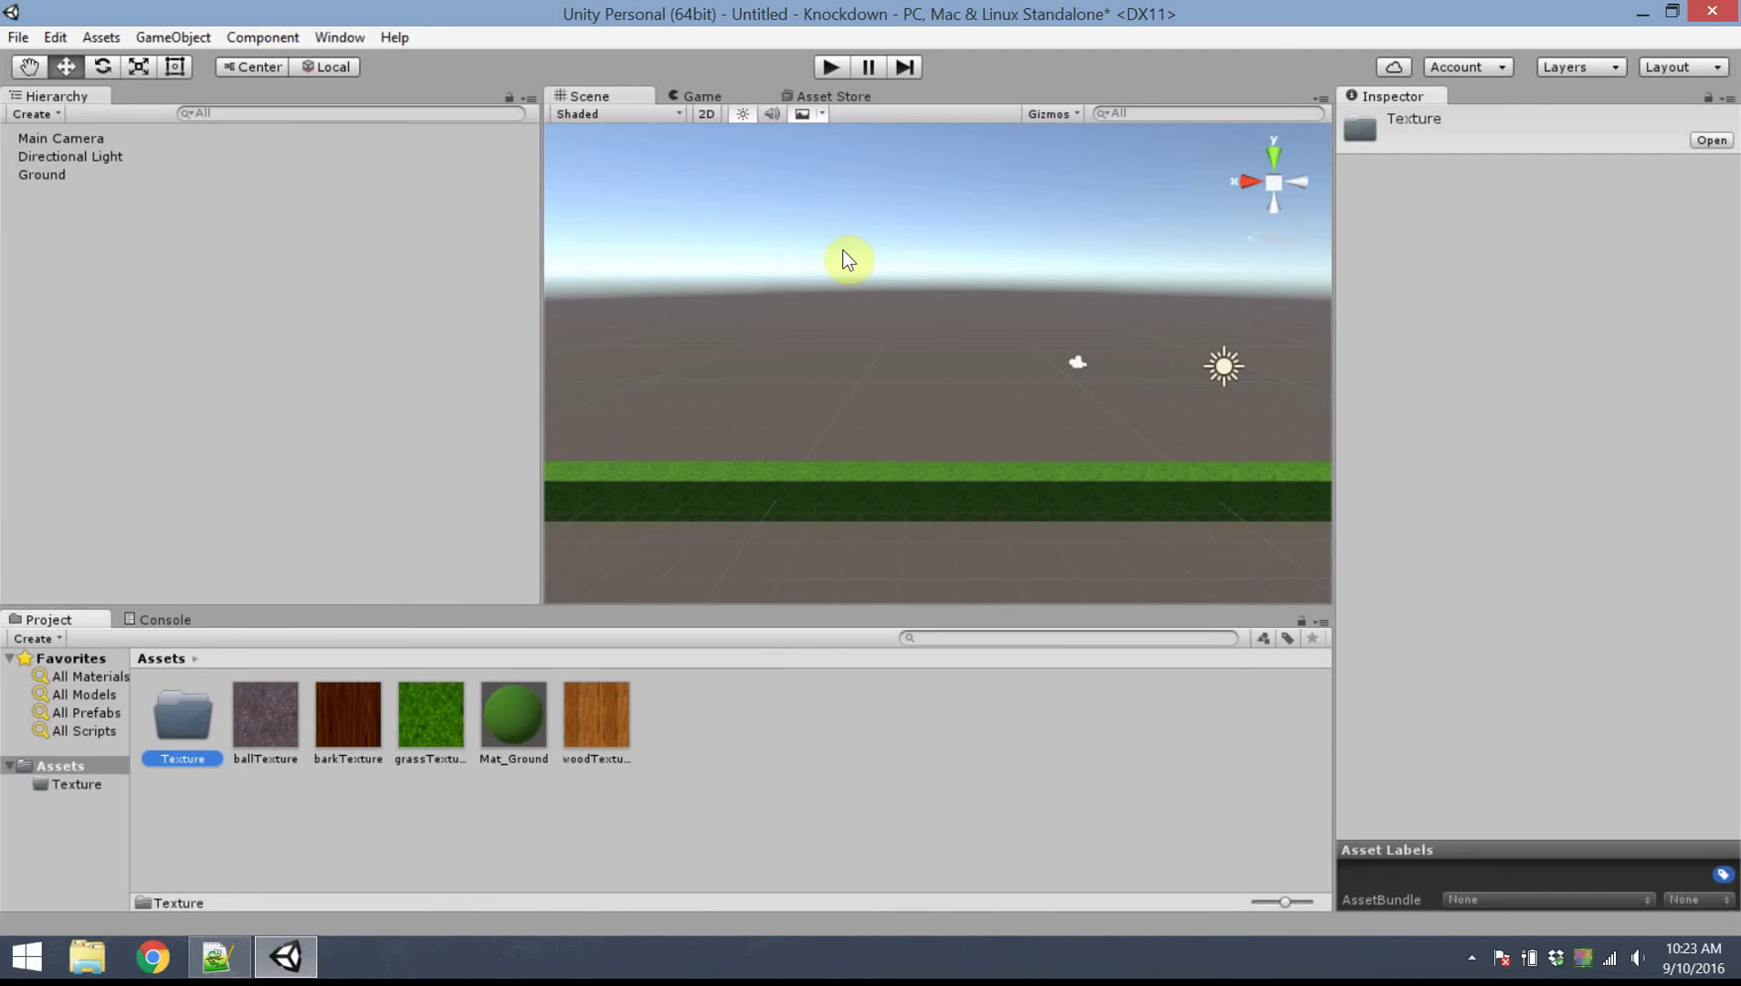
right_click(898, 673)
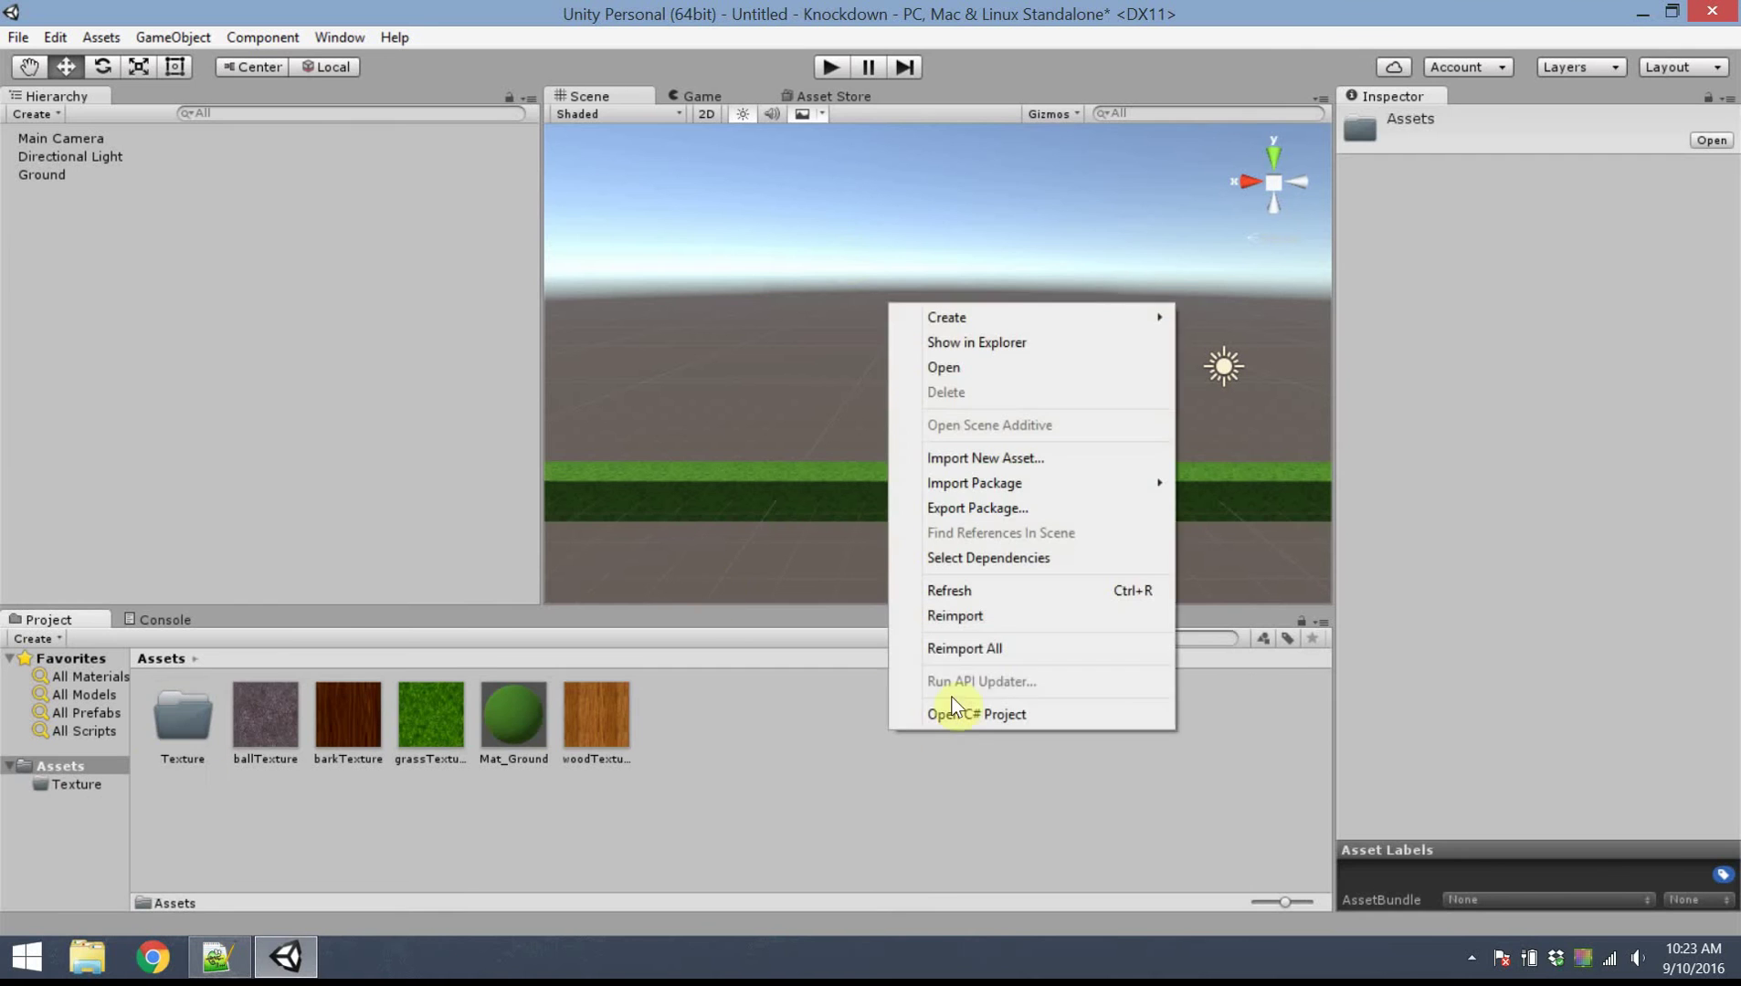
mouse_move(1094, 319)
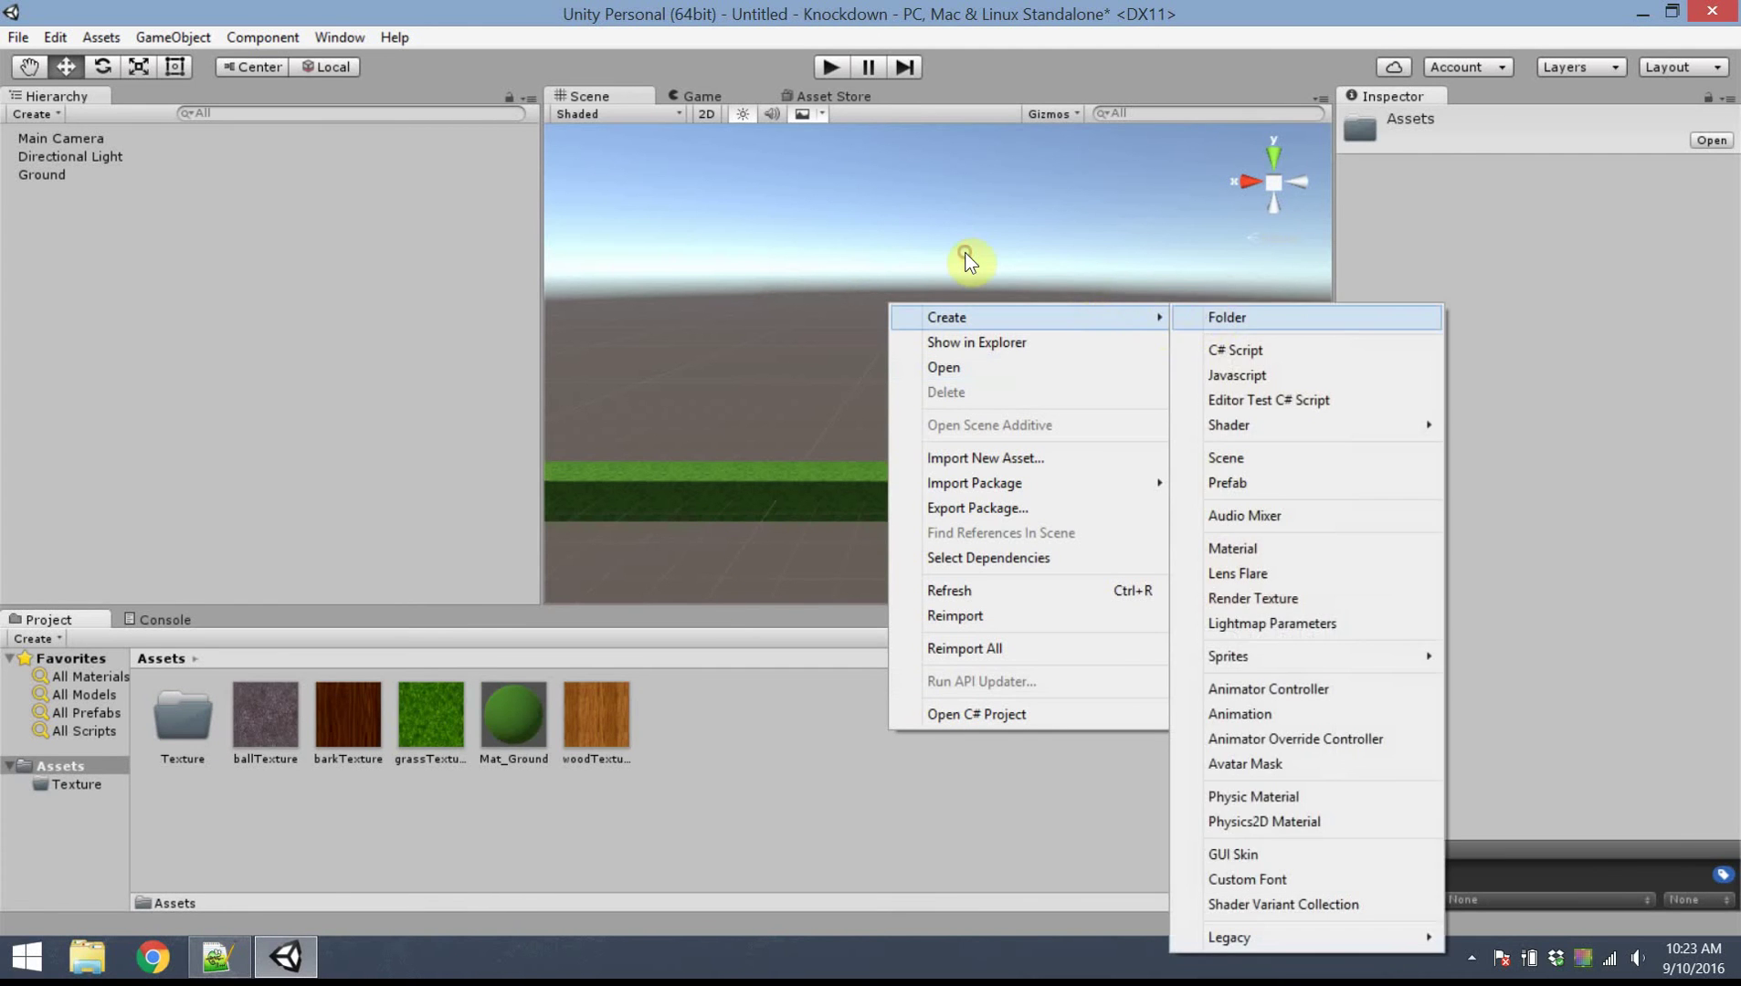
click(1205, 317)
text(Materials)
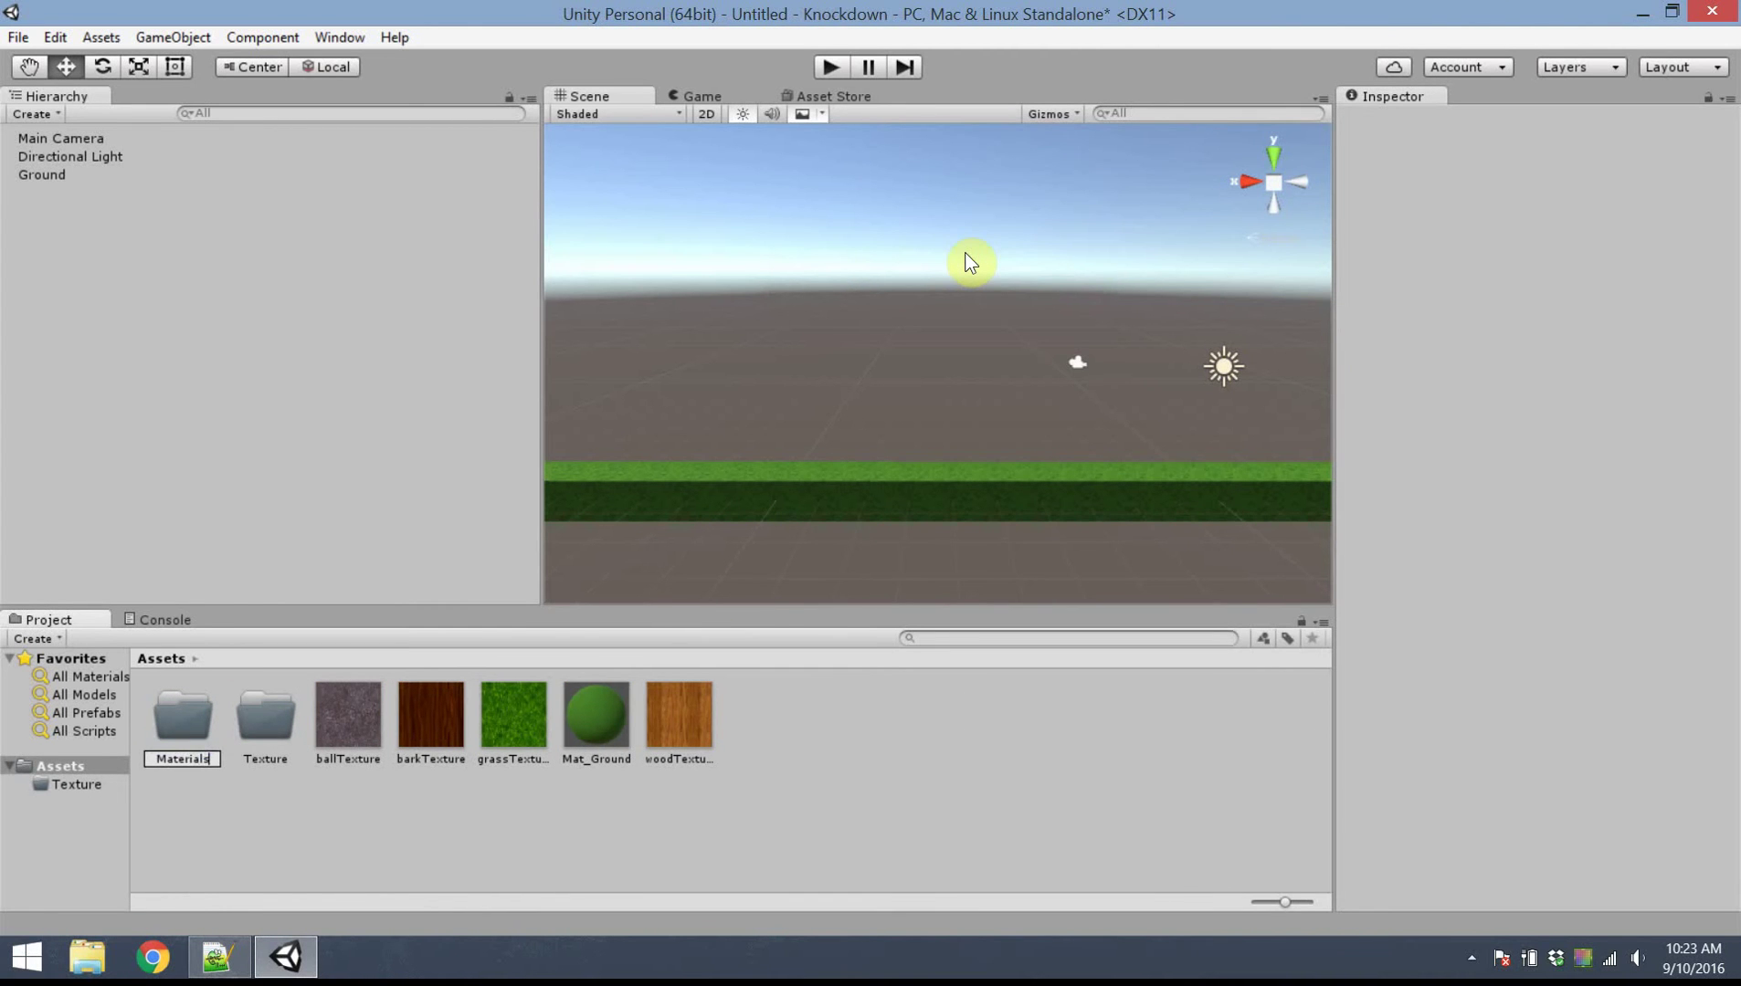
key(Return)
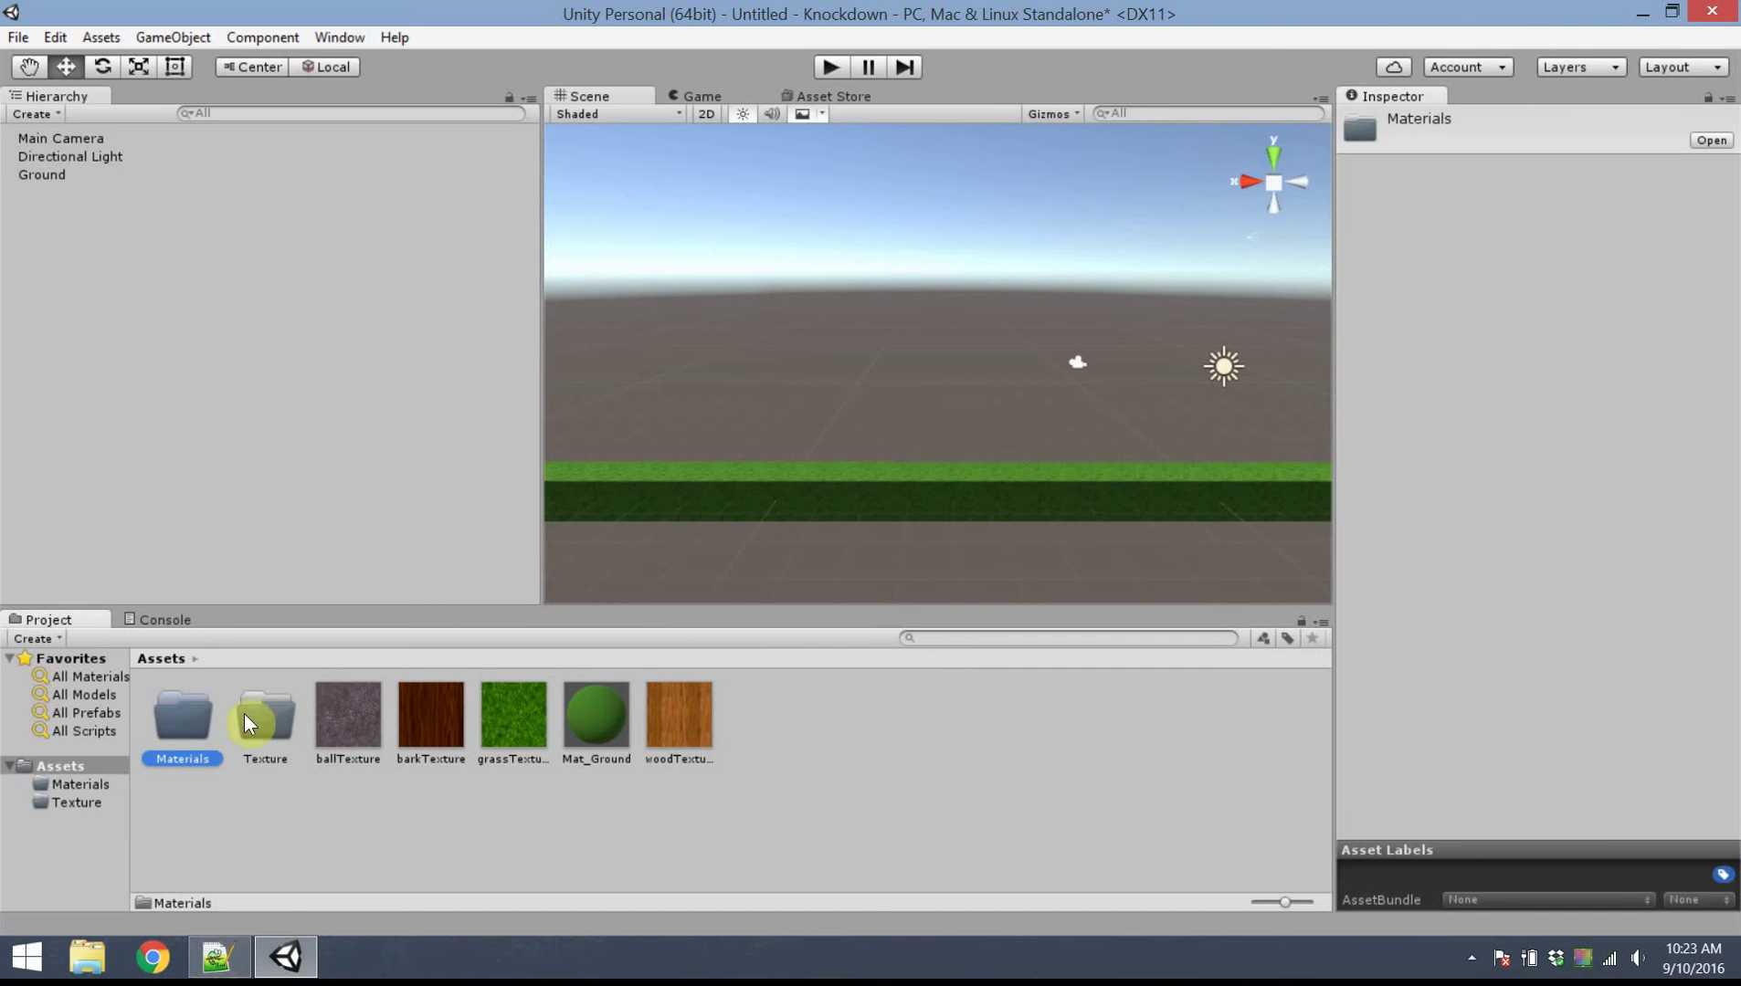
Move grassTexture into Texture and Mat_Ground into Materials
drag(528, 735, 260, 719)
drag(511, 721, 181, 726)
click(604, 592)
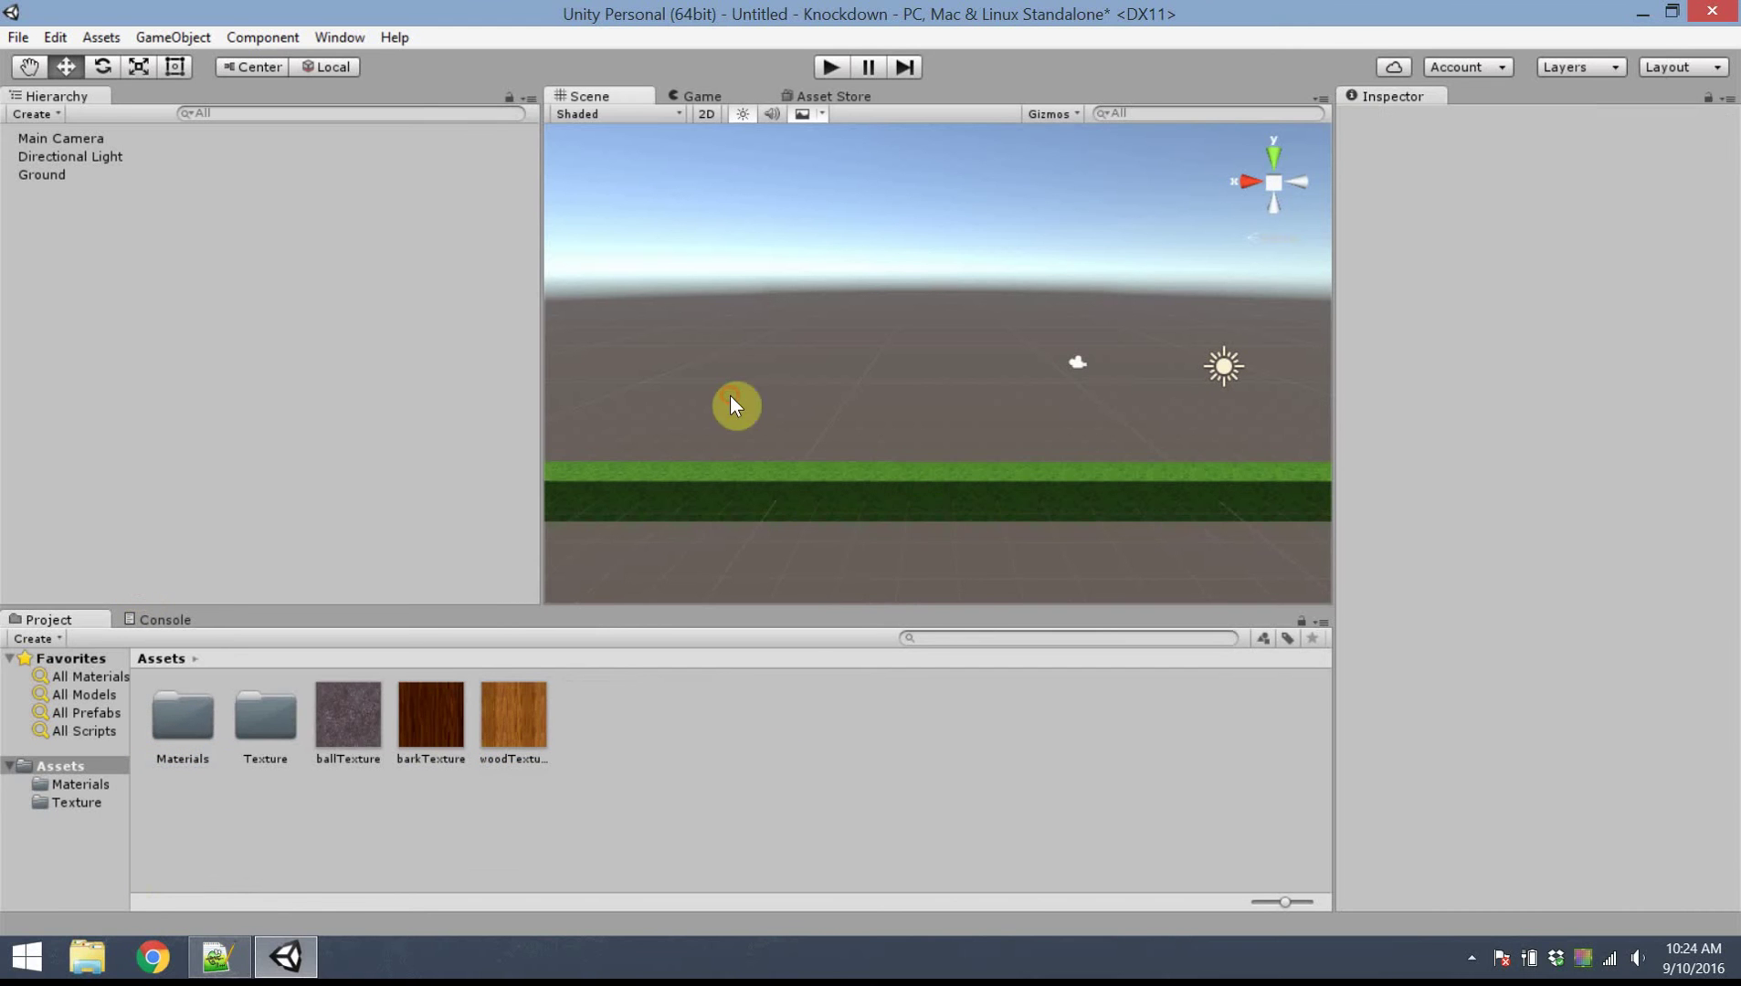
click(900, 516)
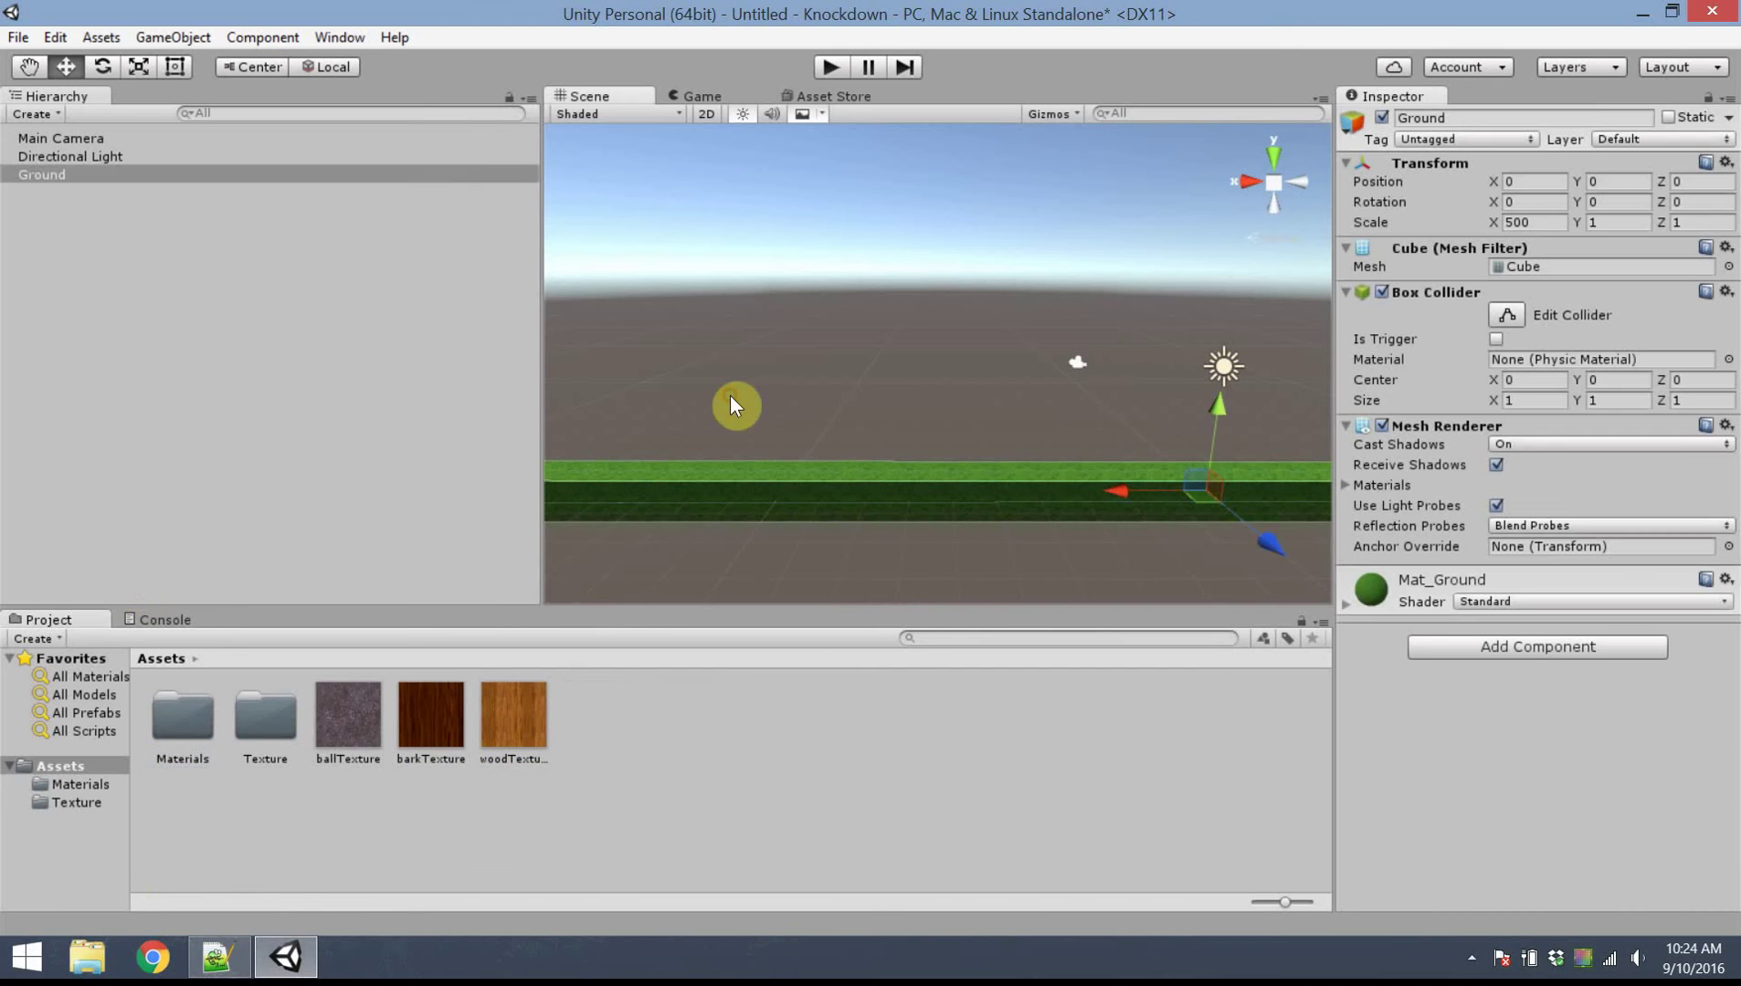
click(950, 408)
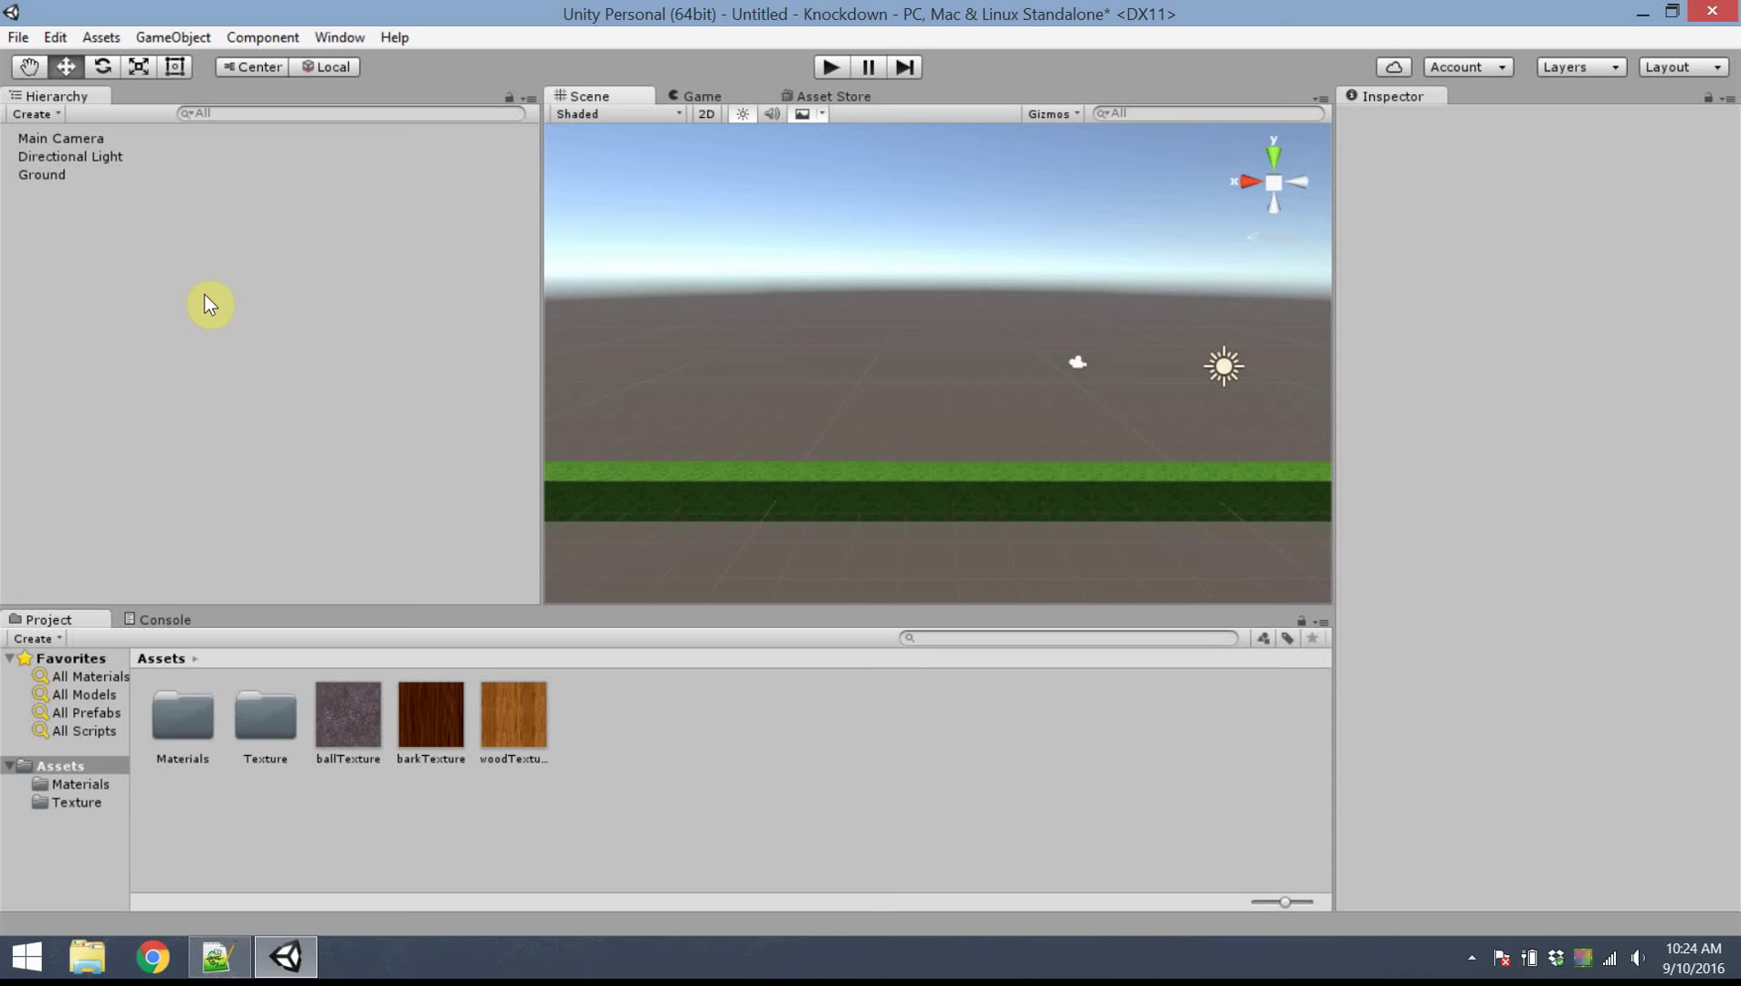
Create an empty GameObject named Slingshot
right_click(116, 246)
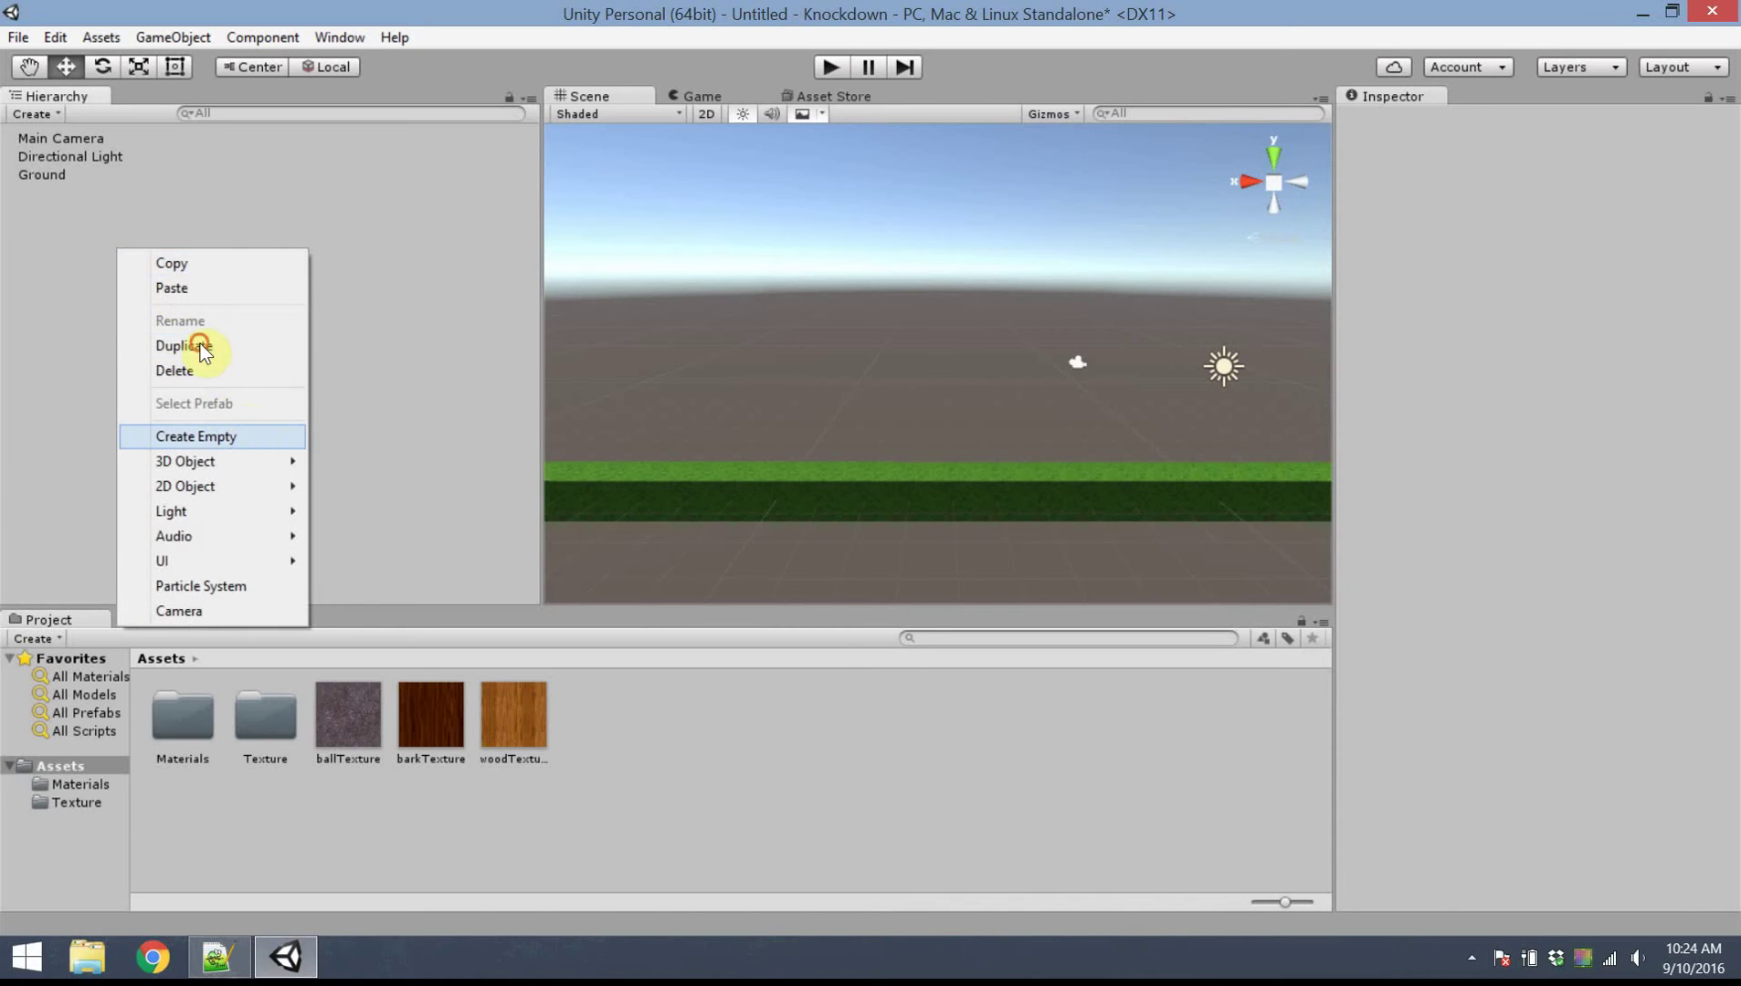
click(239, 438)
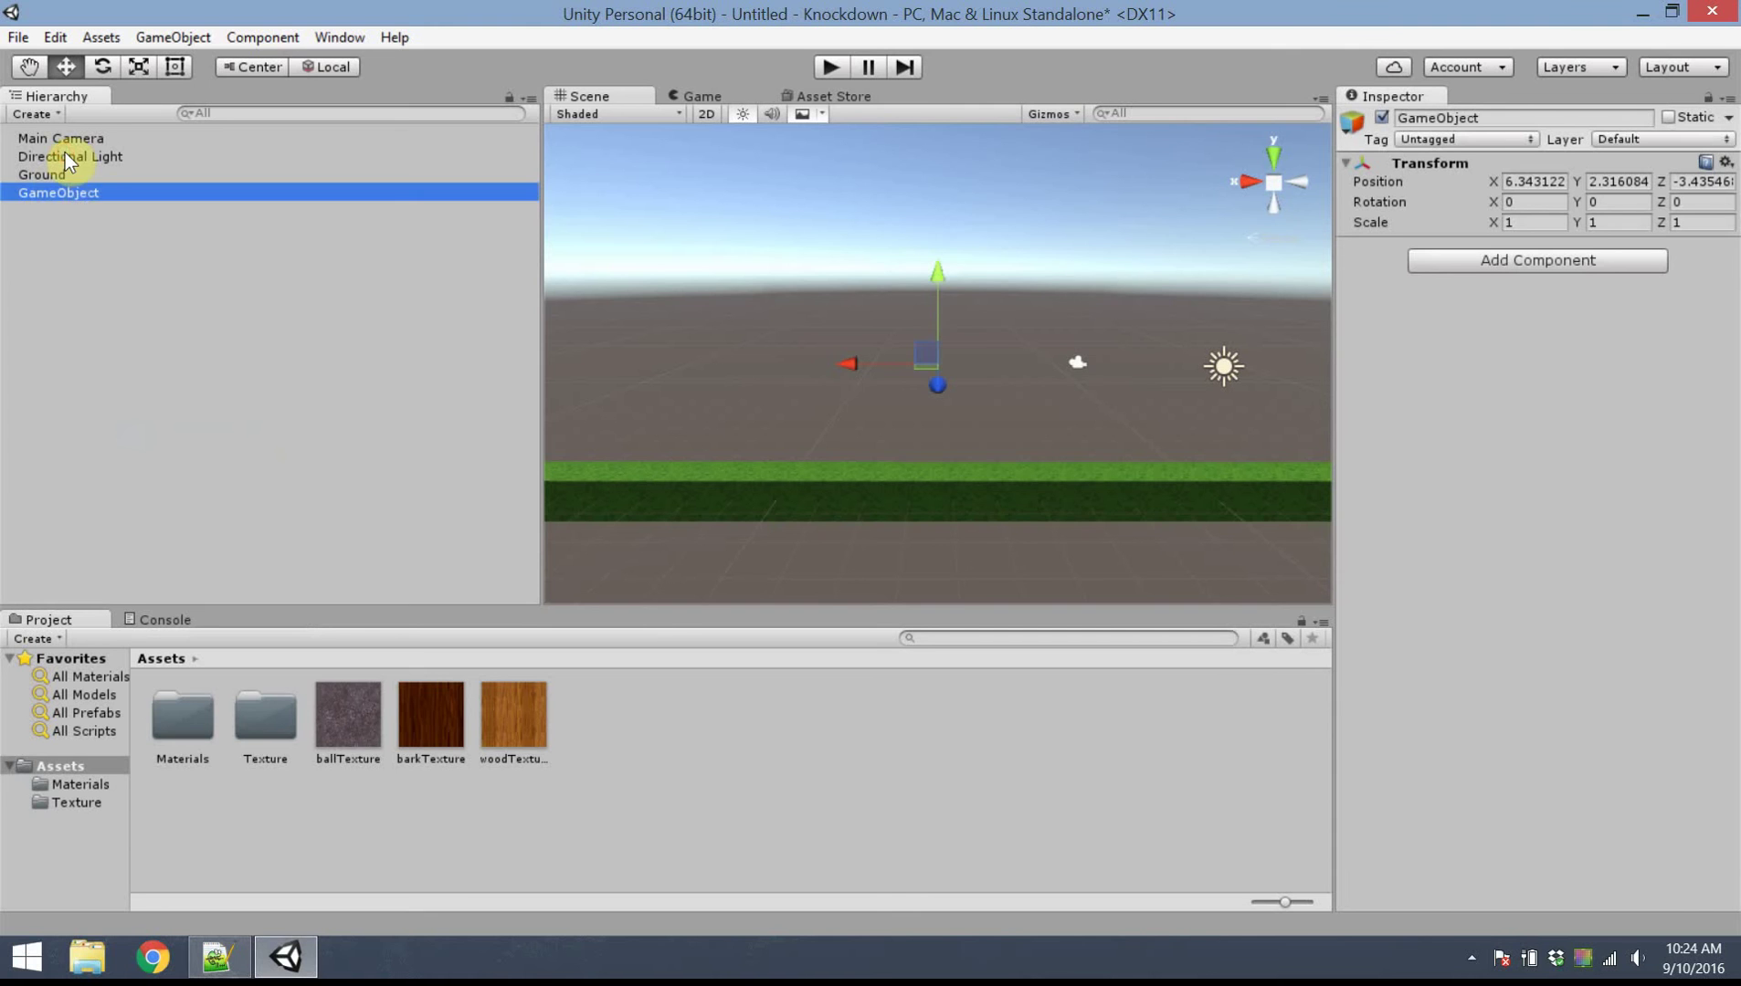
key(F2)
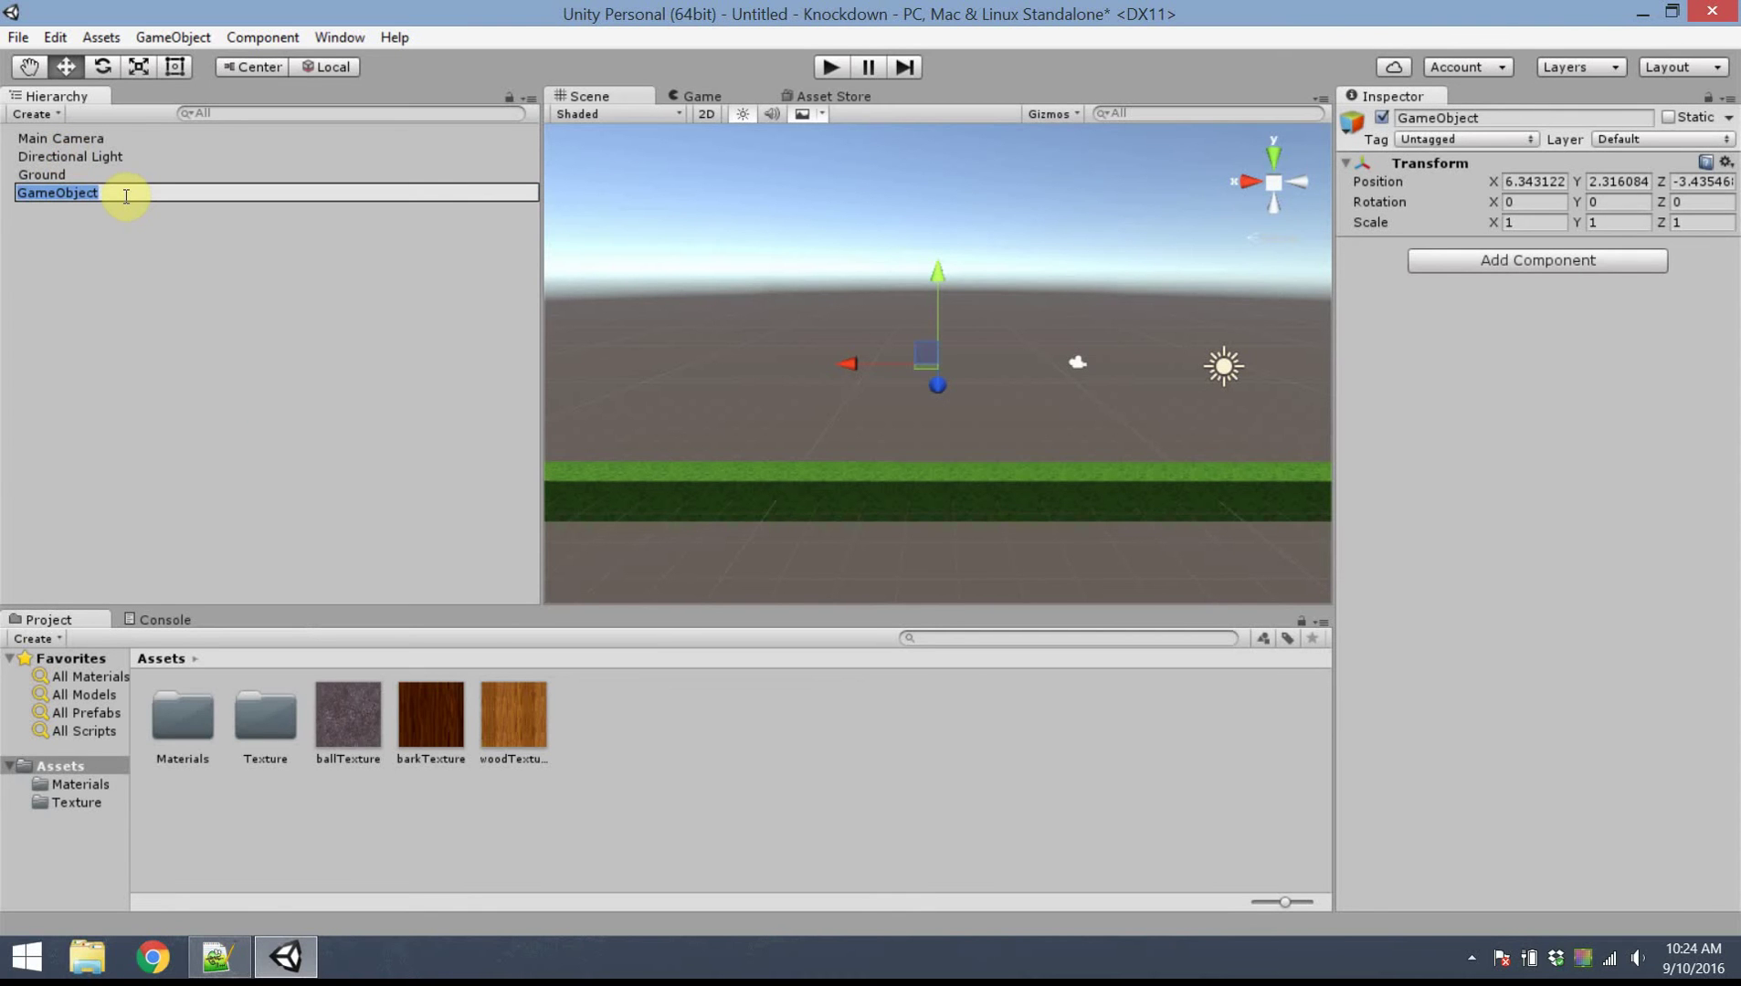
text(Slingshot)
key(Return)
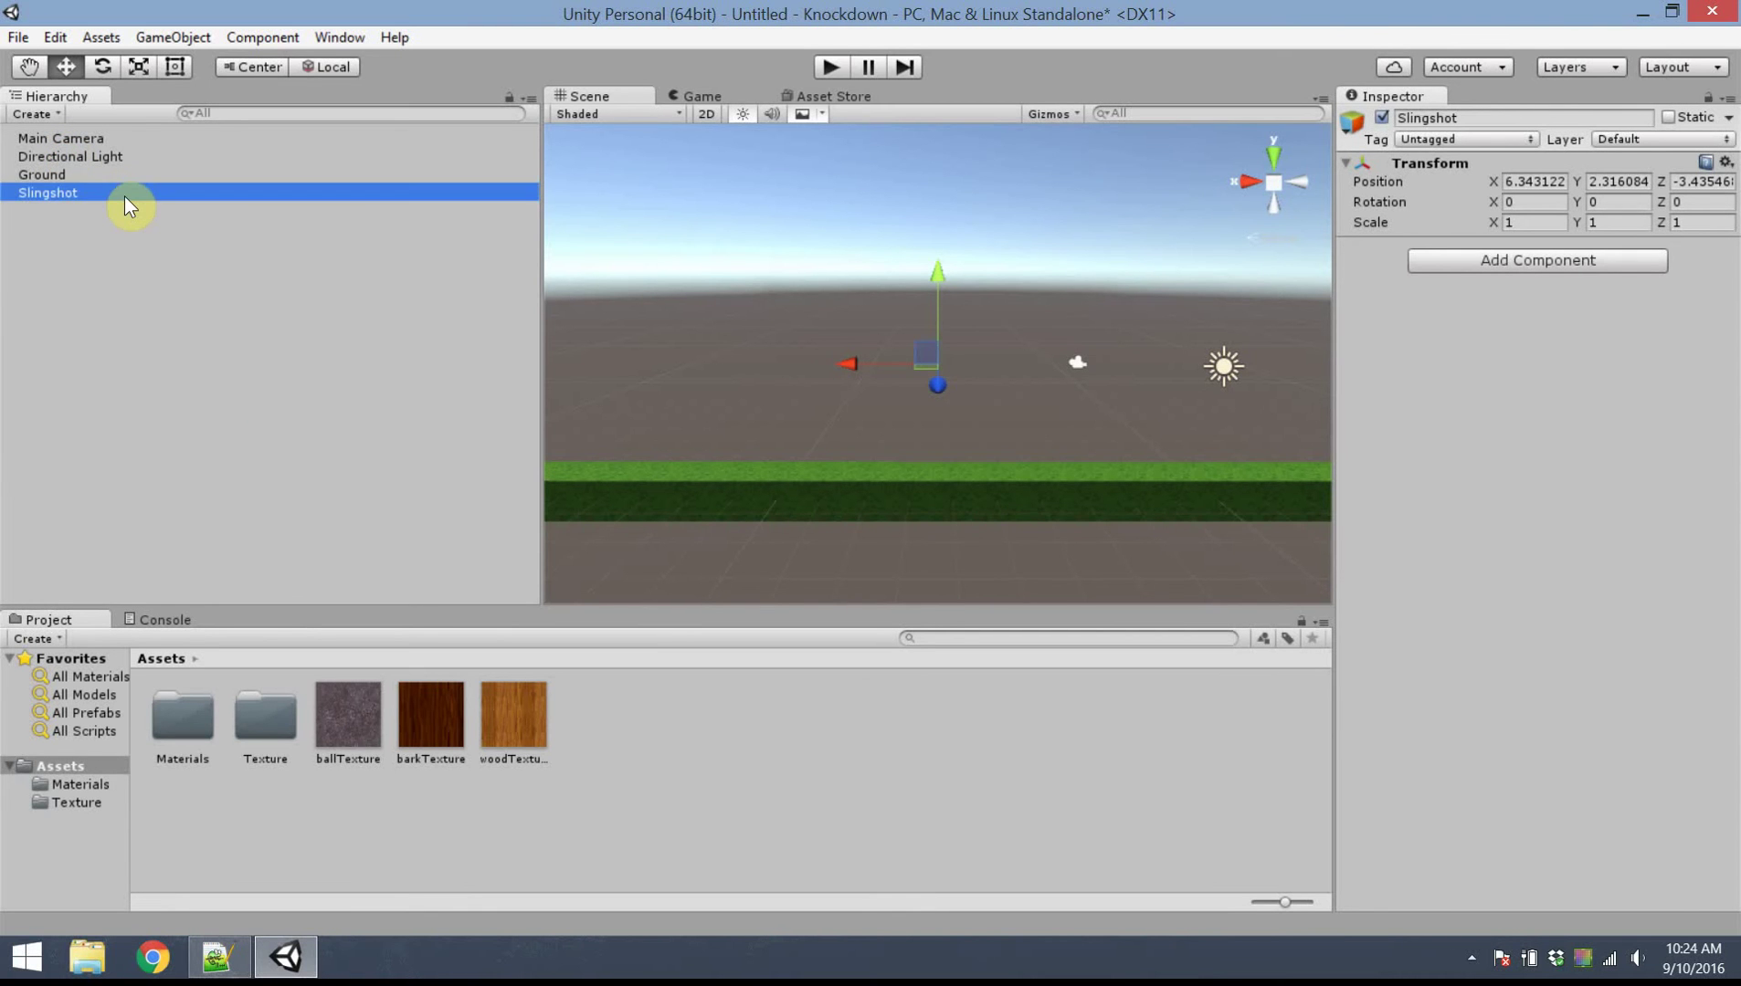
Set the Slingshot's position to 0, 0, 0 and centre it in view
click(1505, 180)
text(0)
key(Tab)
text(0)
key(Tab)
text(0)
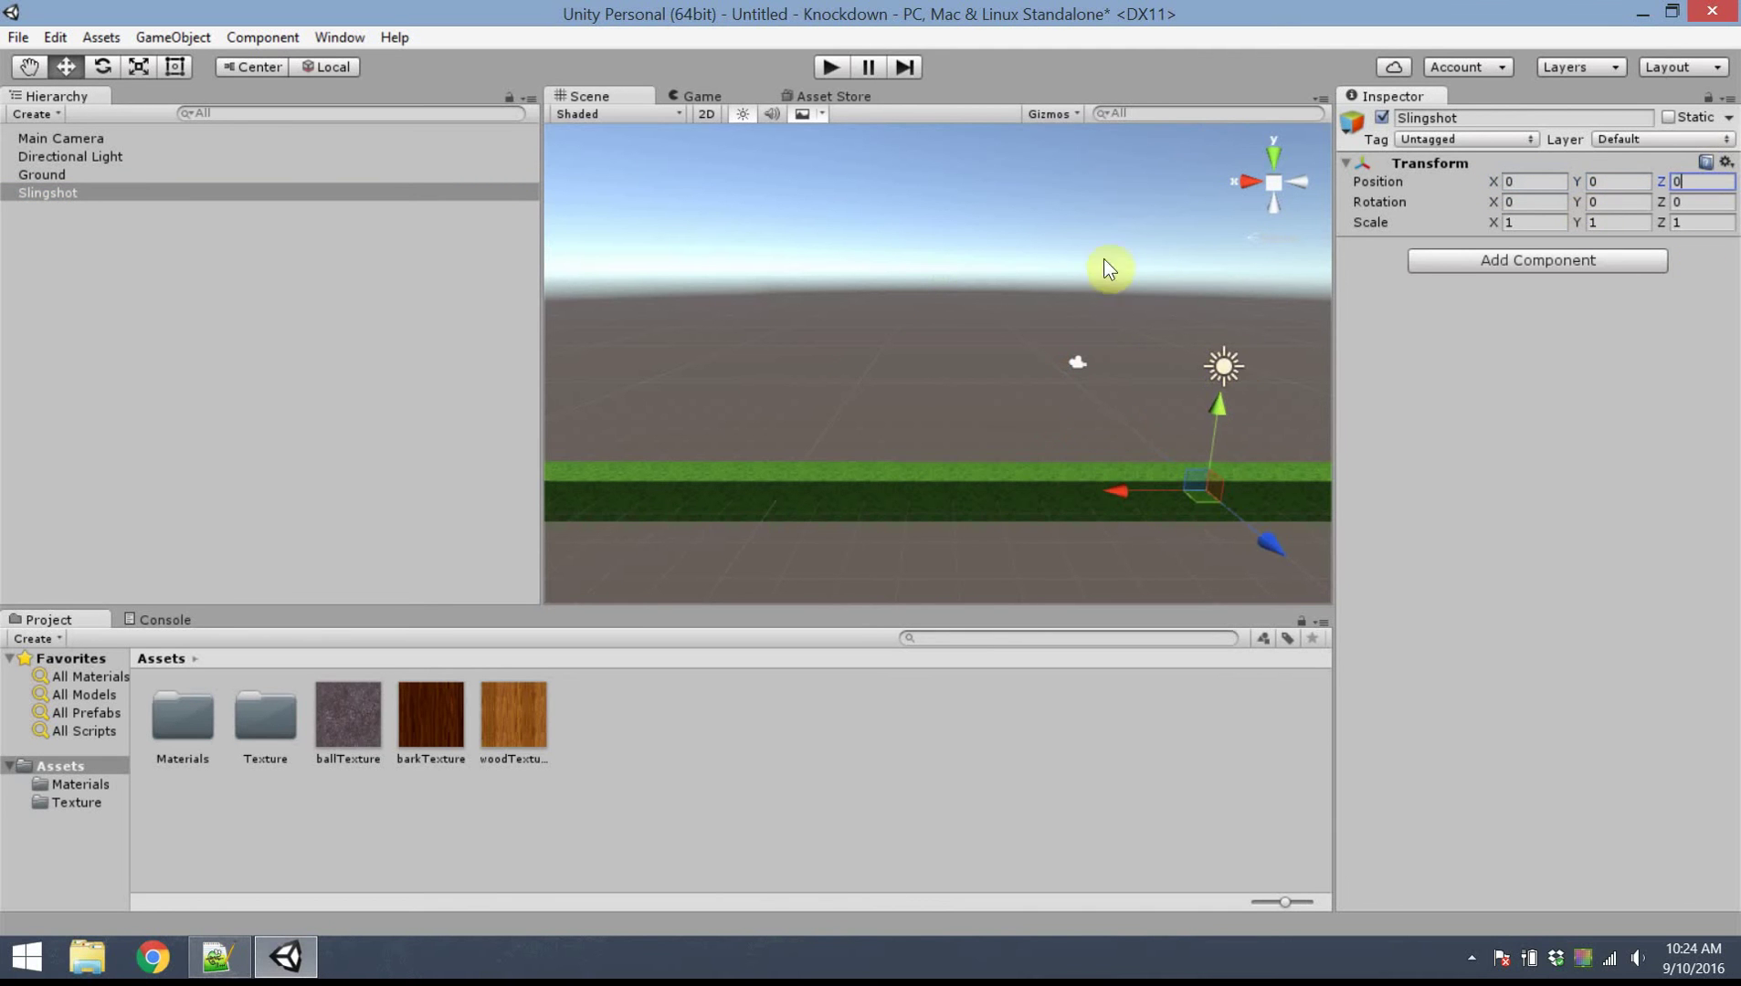
middle_drag(1113, 267, 874, 258)
click(284, 264)
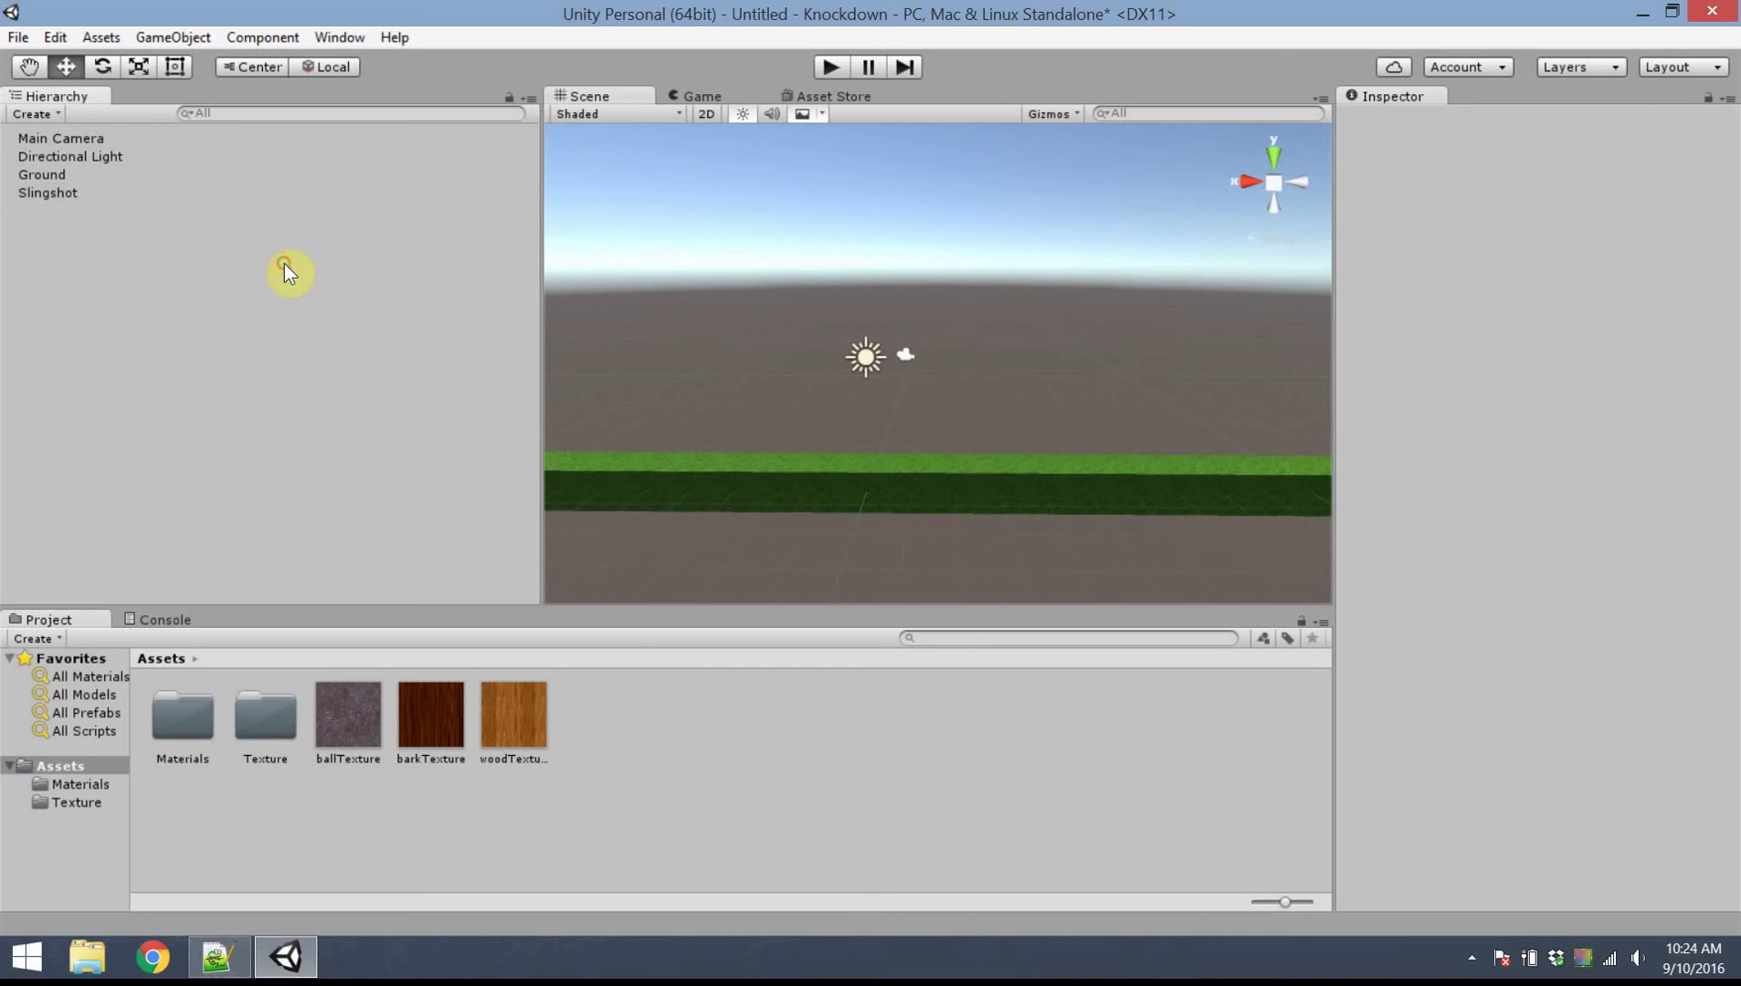
Add a cylinder to the scene and name it Base
right_click(278, 274)
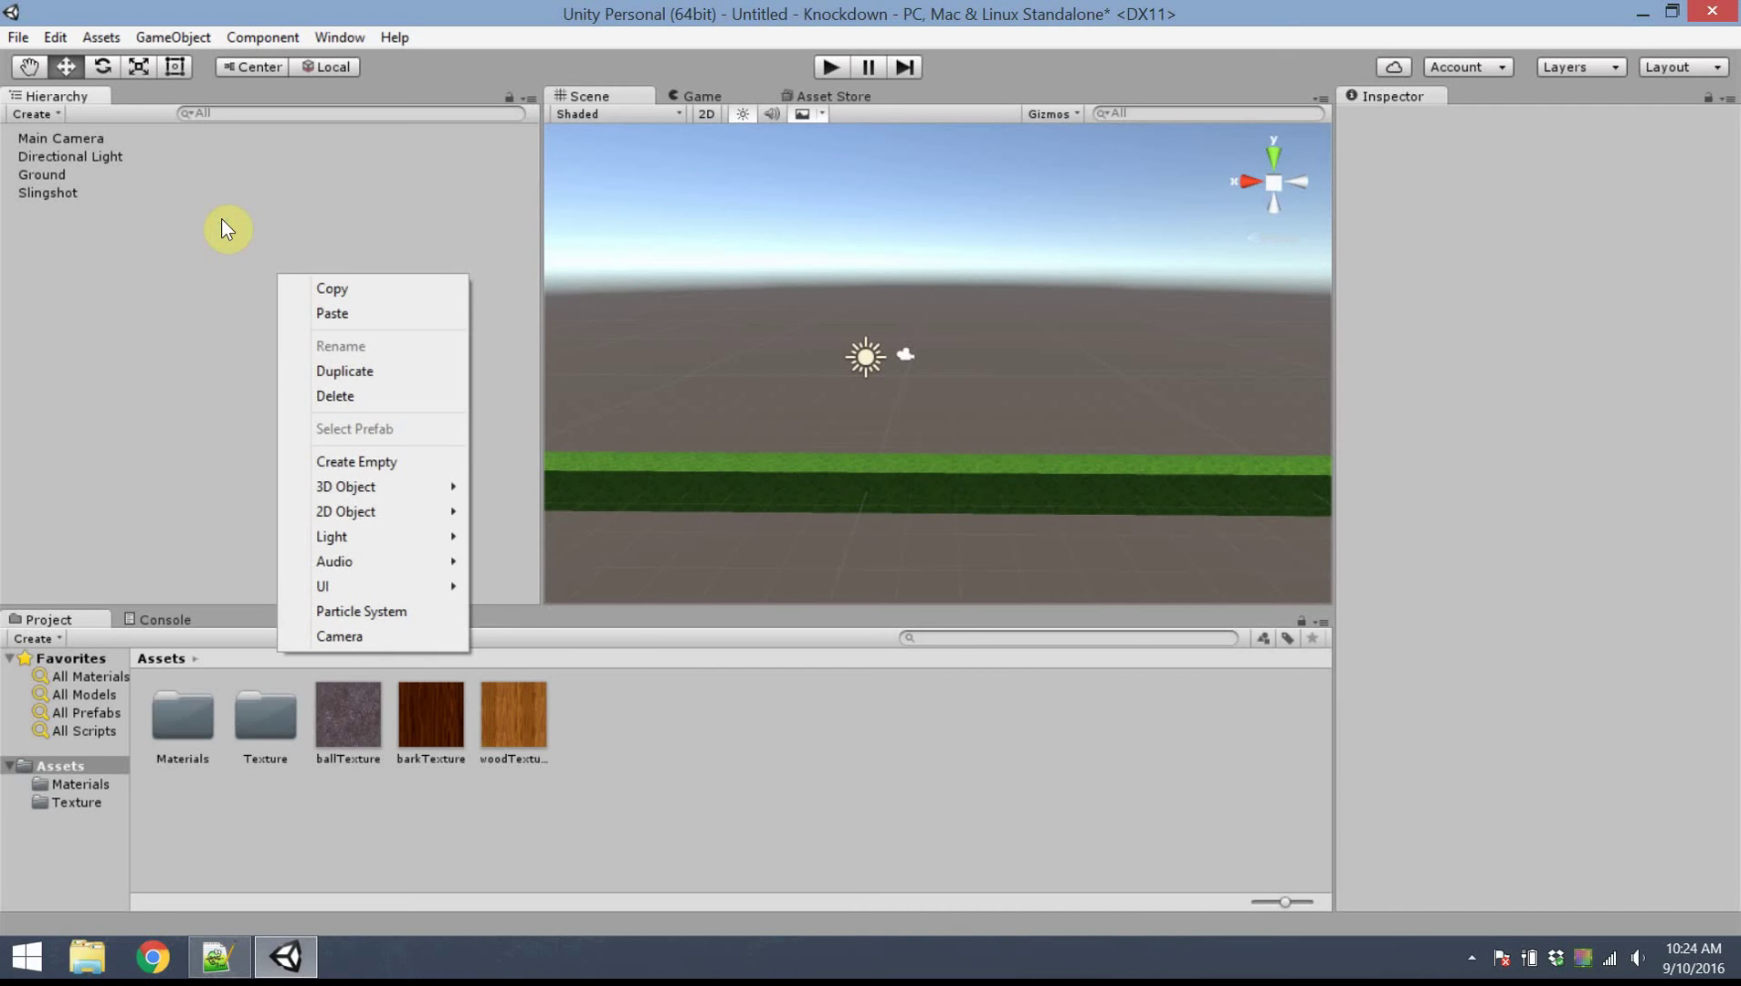
mouse_move(428, 483)
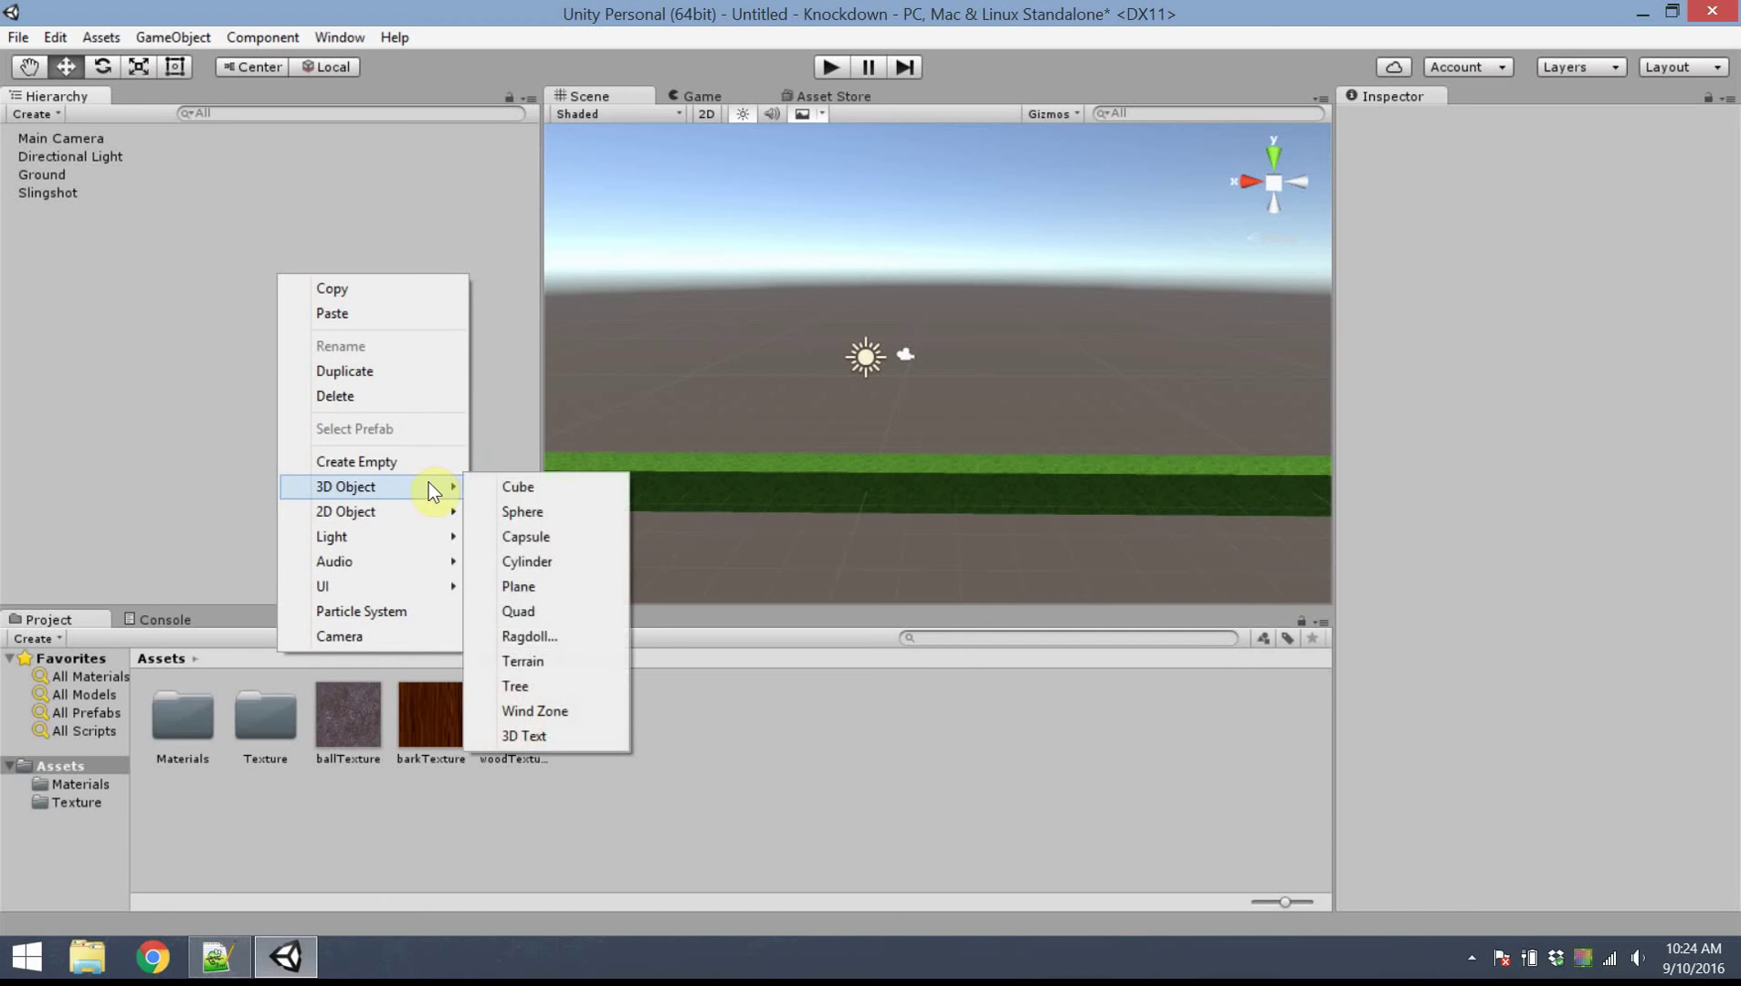
click(448, 445)
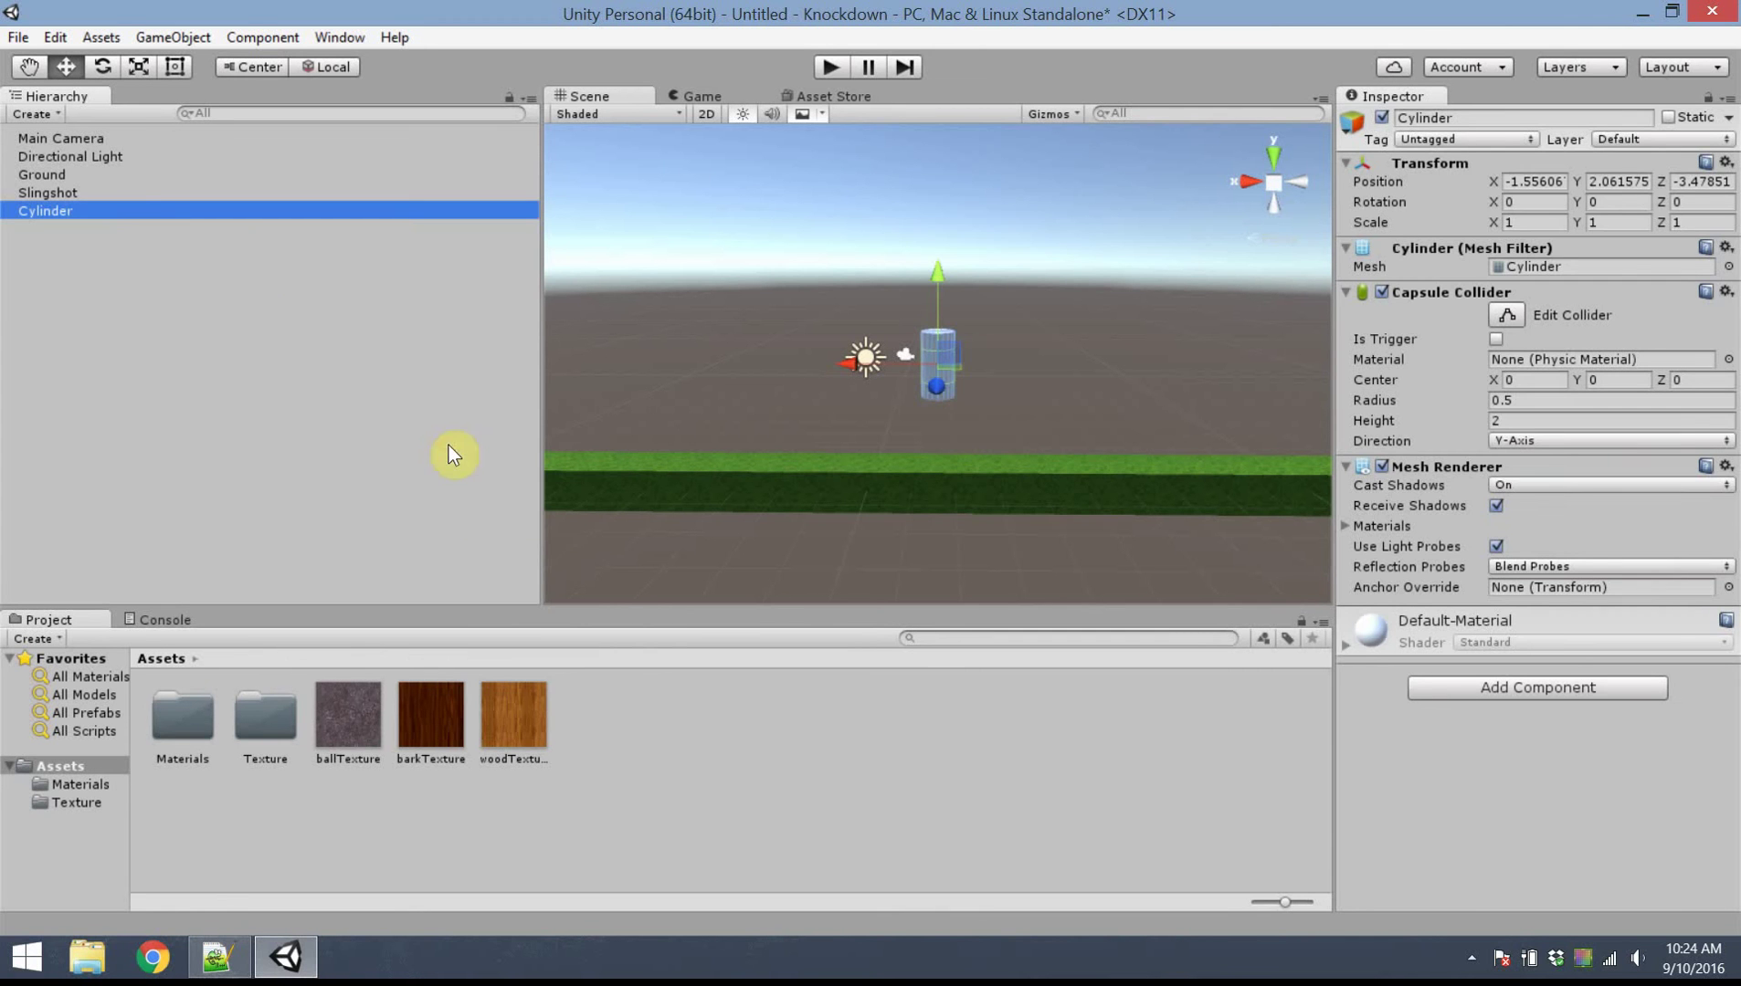
click(1480, 117)
text(Base)
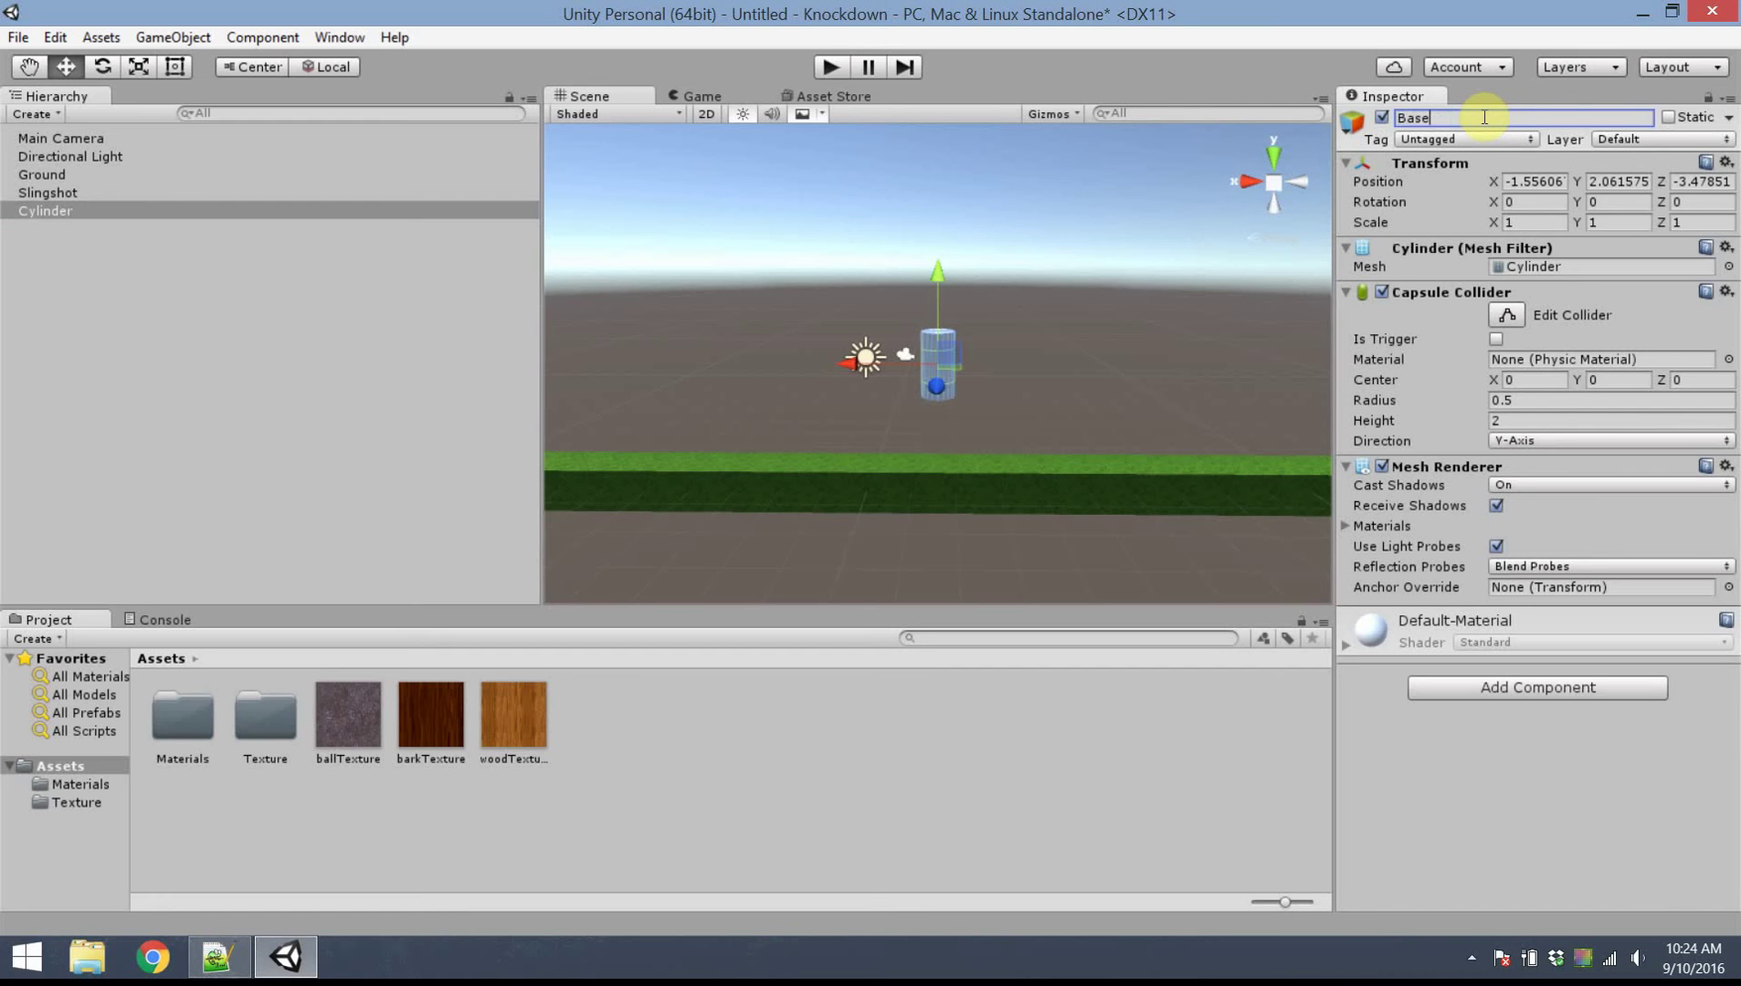
Position Base at 0, 1.5, 0
click(1516, 181)
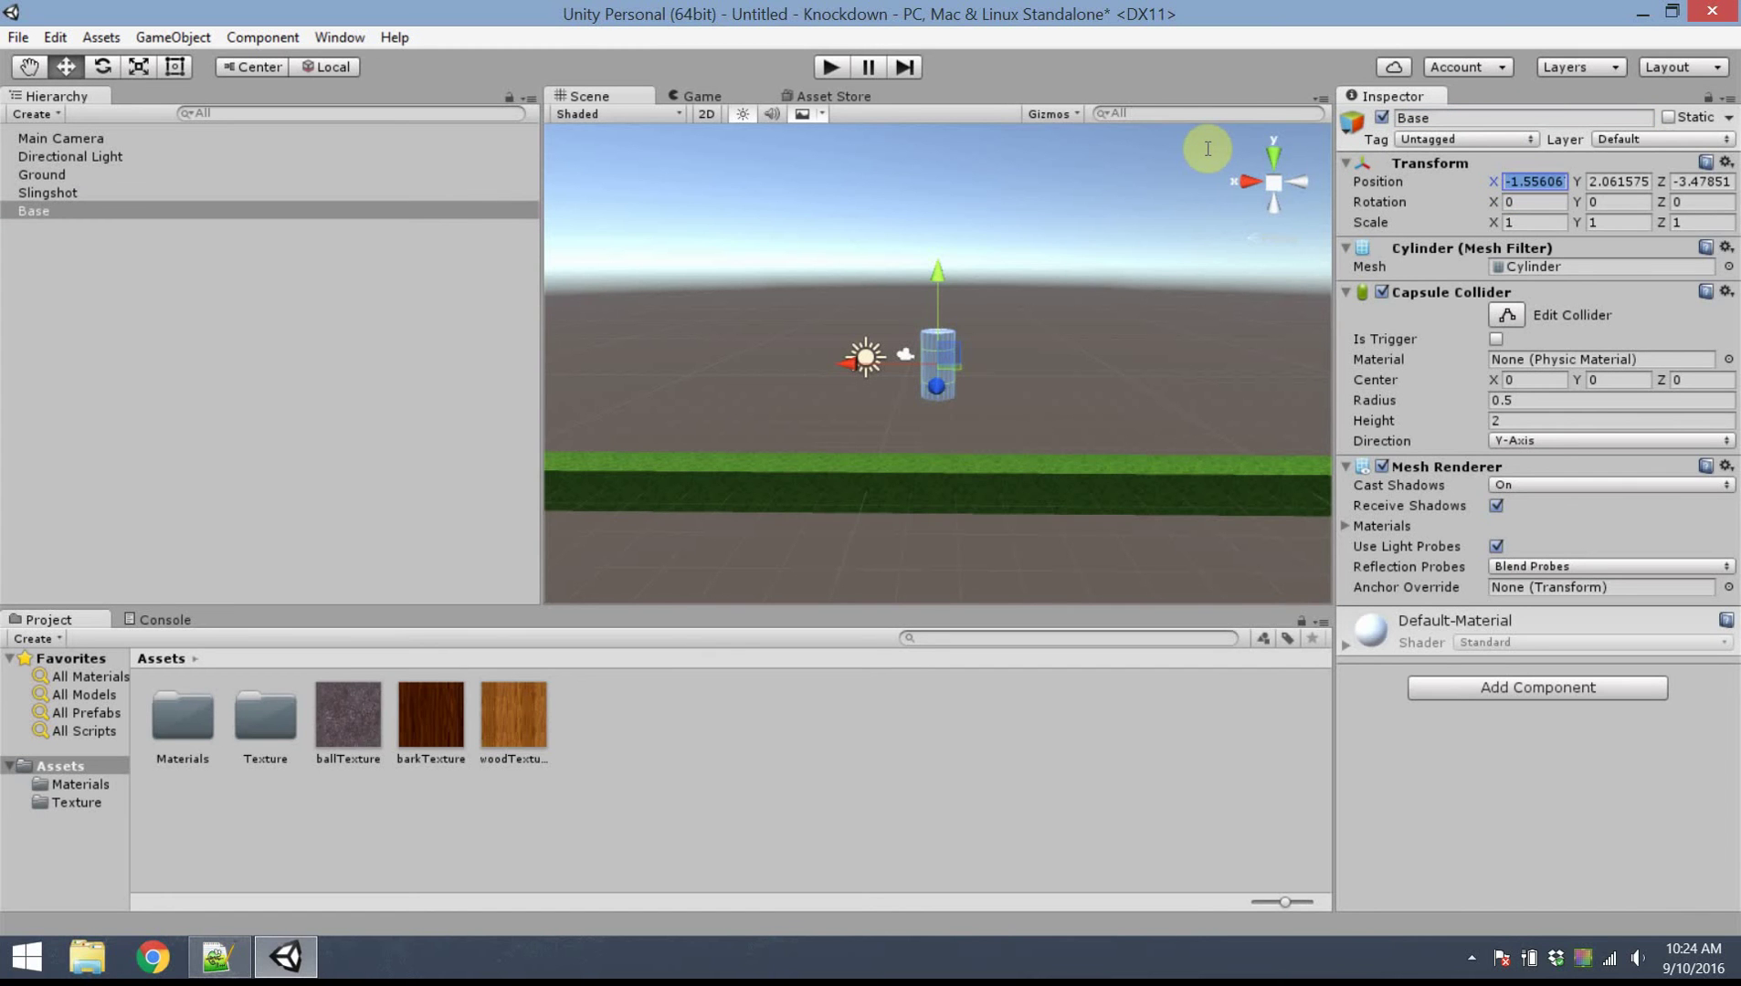
text(0)
key(Tab)
text(1.5)
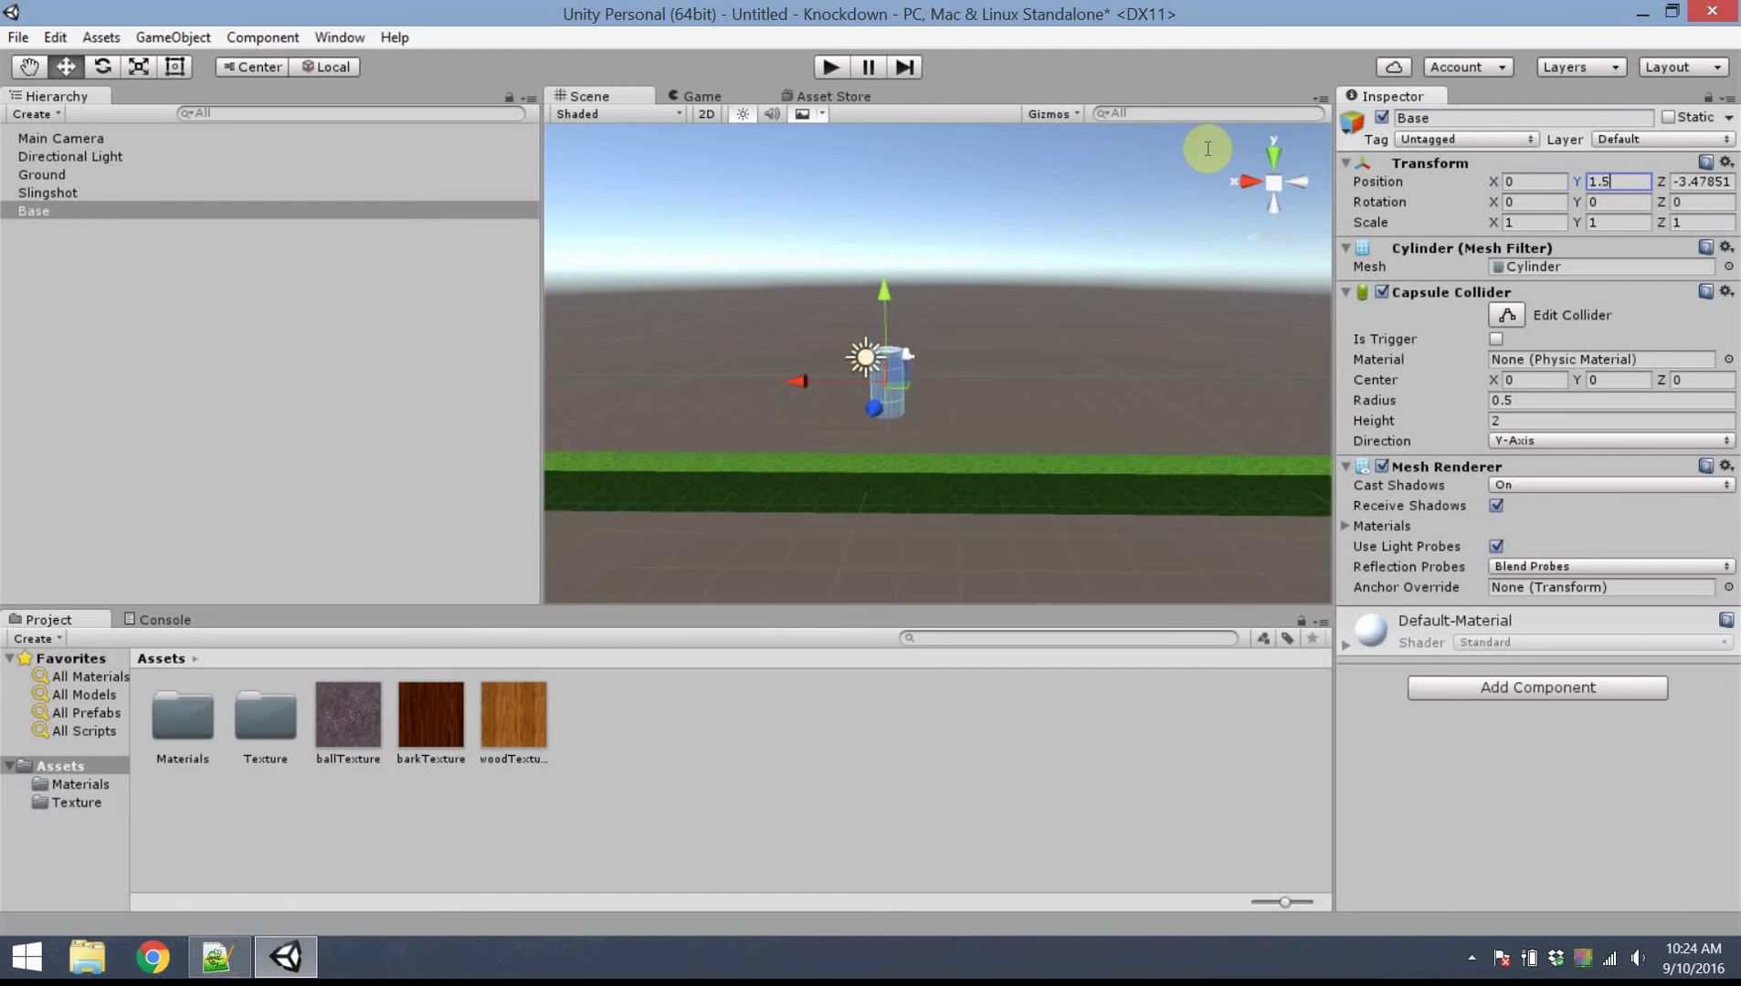
key(Tab)
text(0)
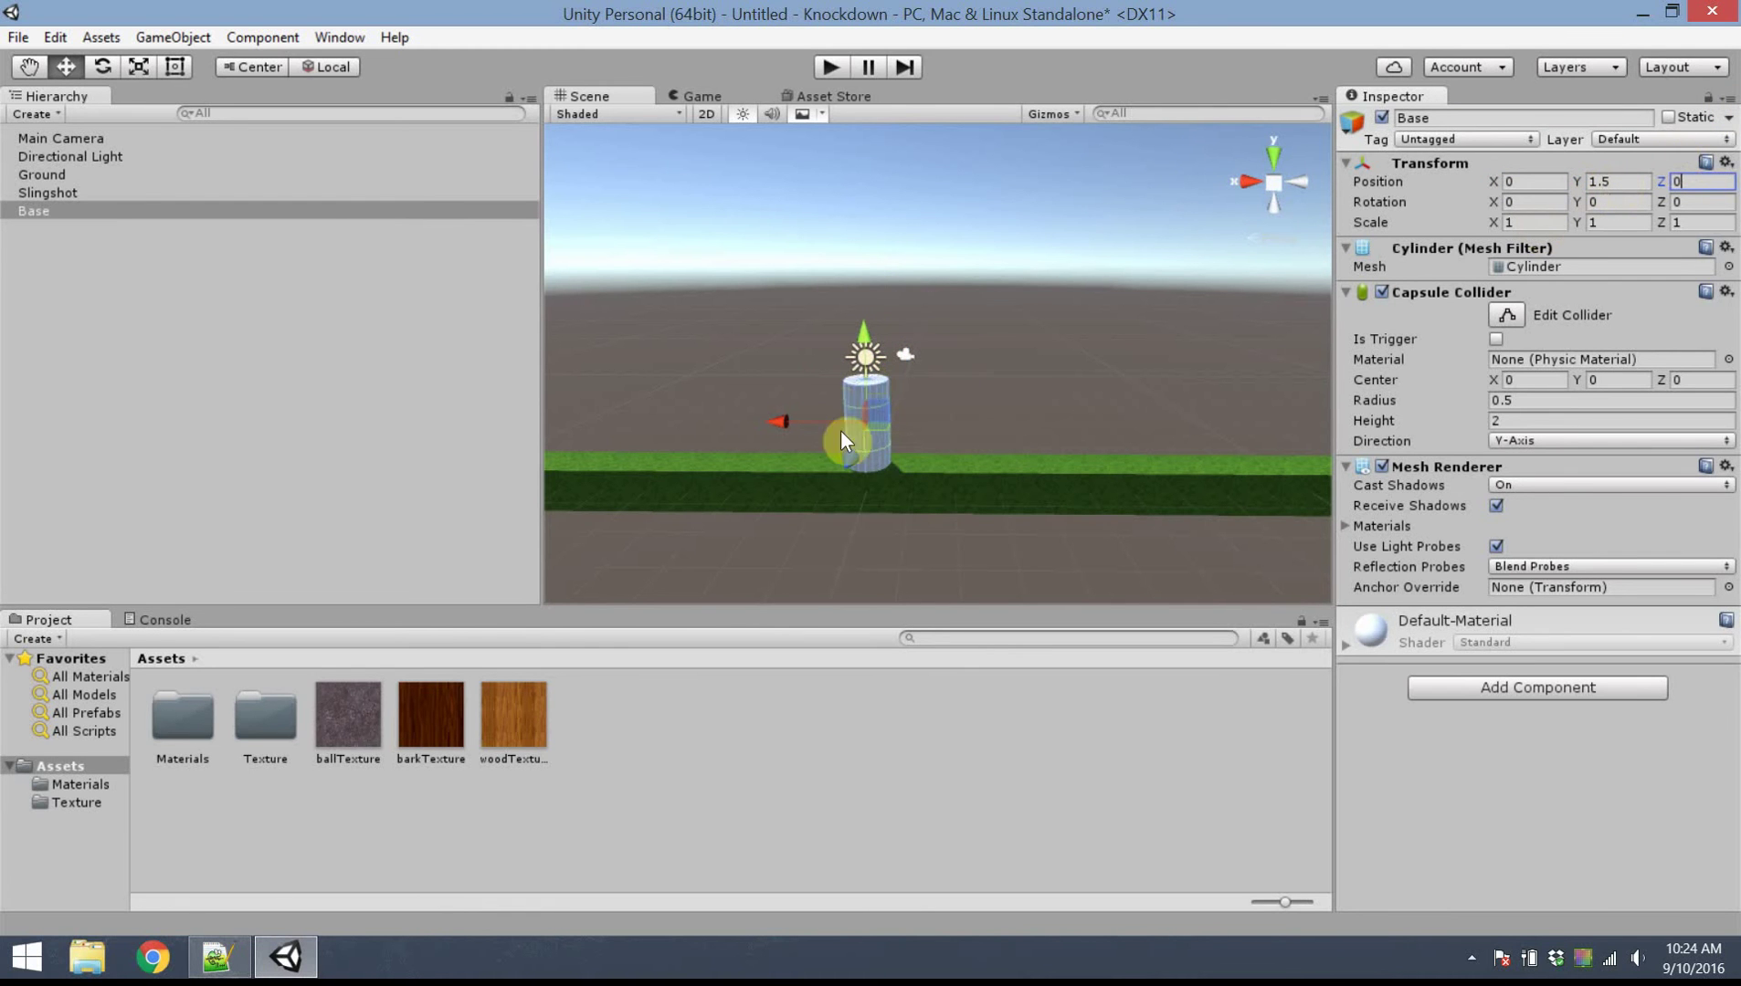
Scale Base to 0.5, 1, 0.5
click(1533, 222)
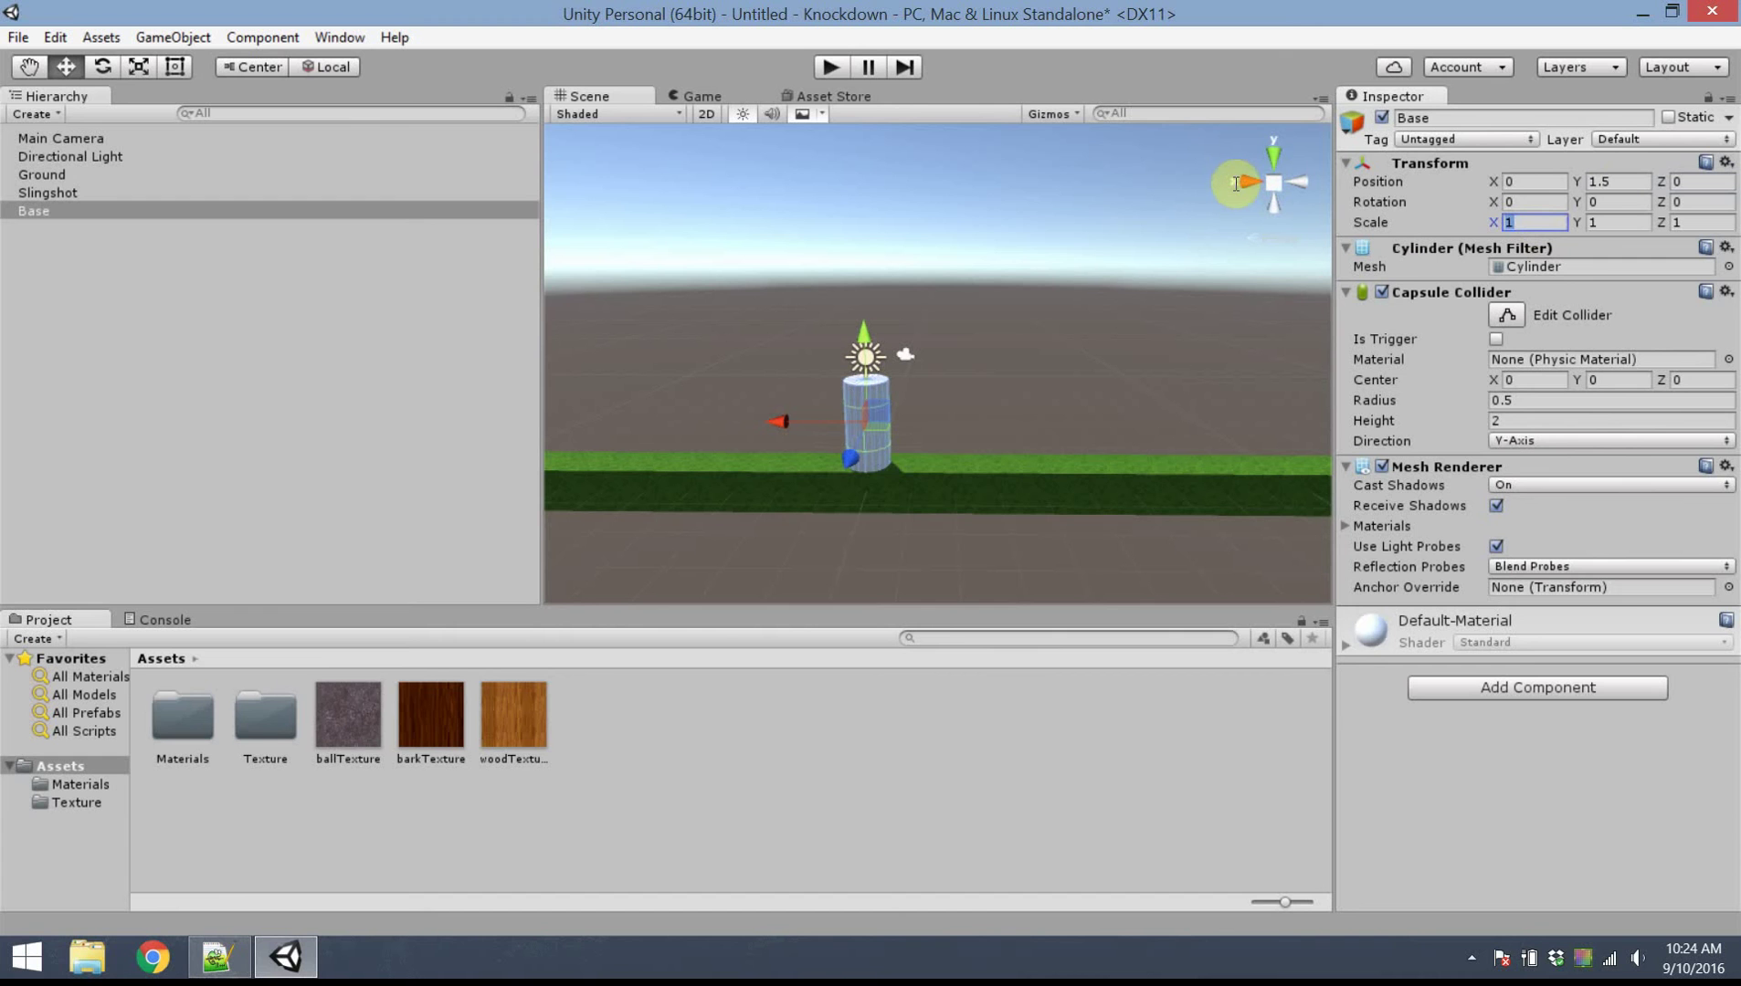
text(0.5)
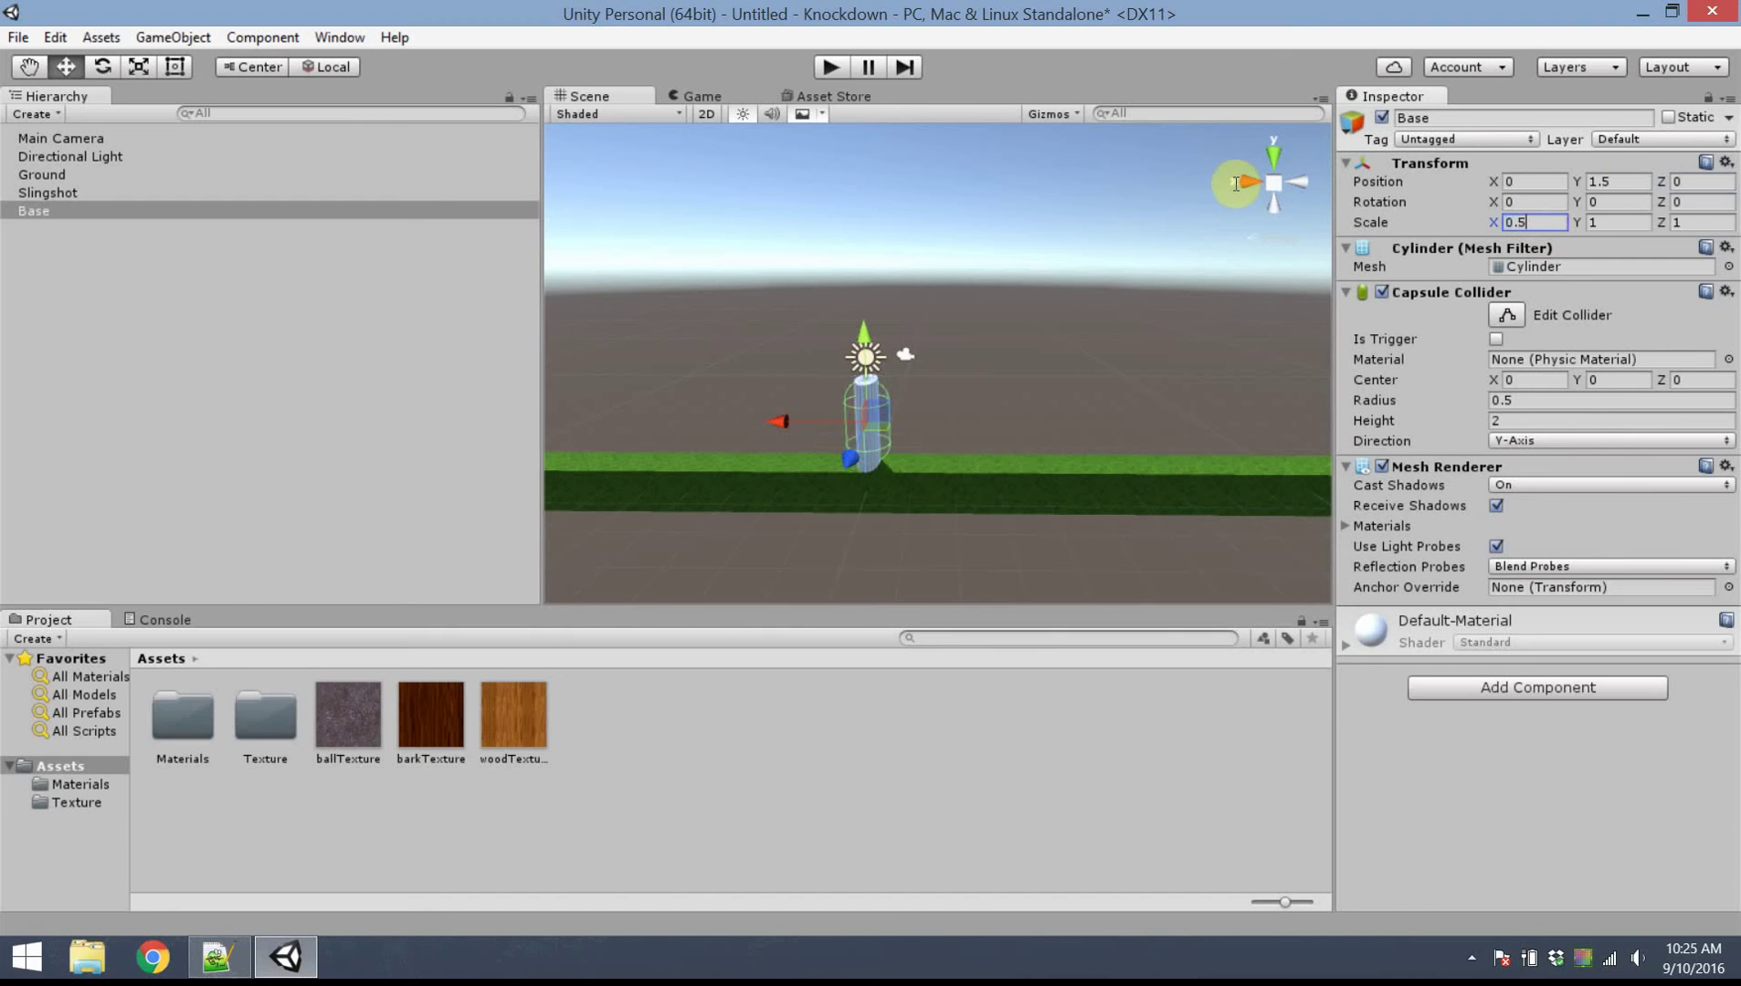
click(1694, 222)
text(0.5)
click(1015, 247)
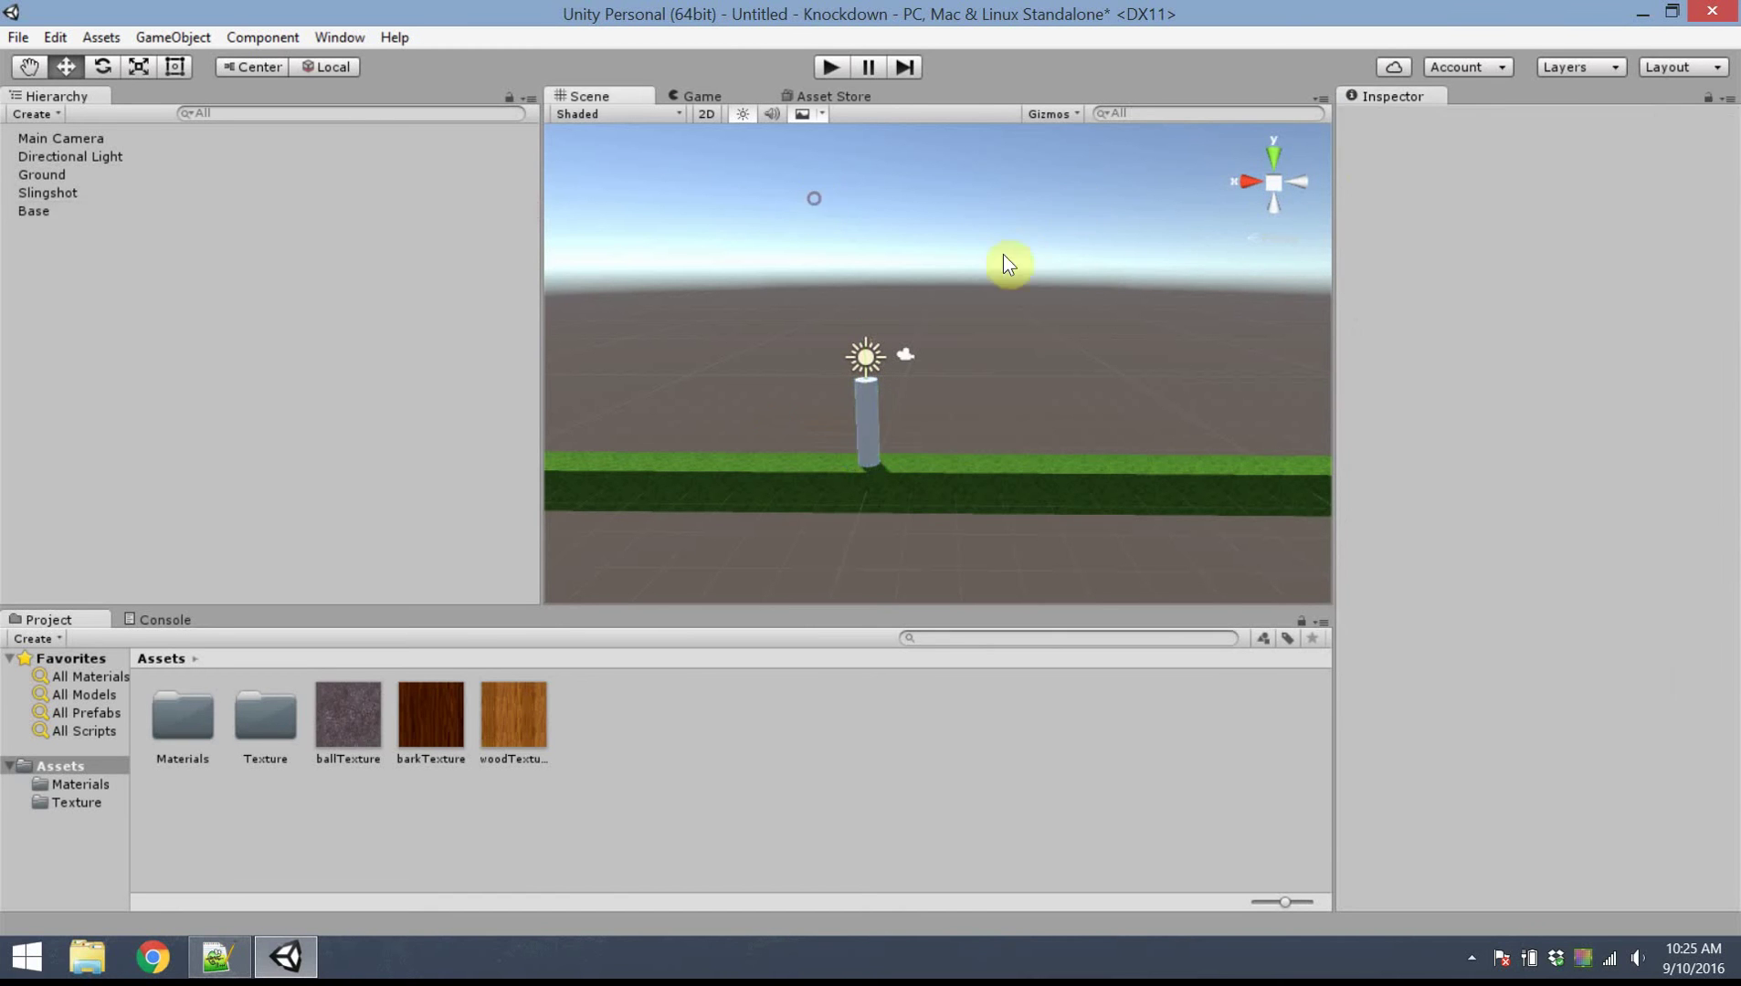
click(885, 401)
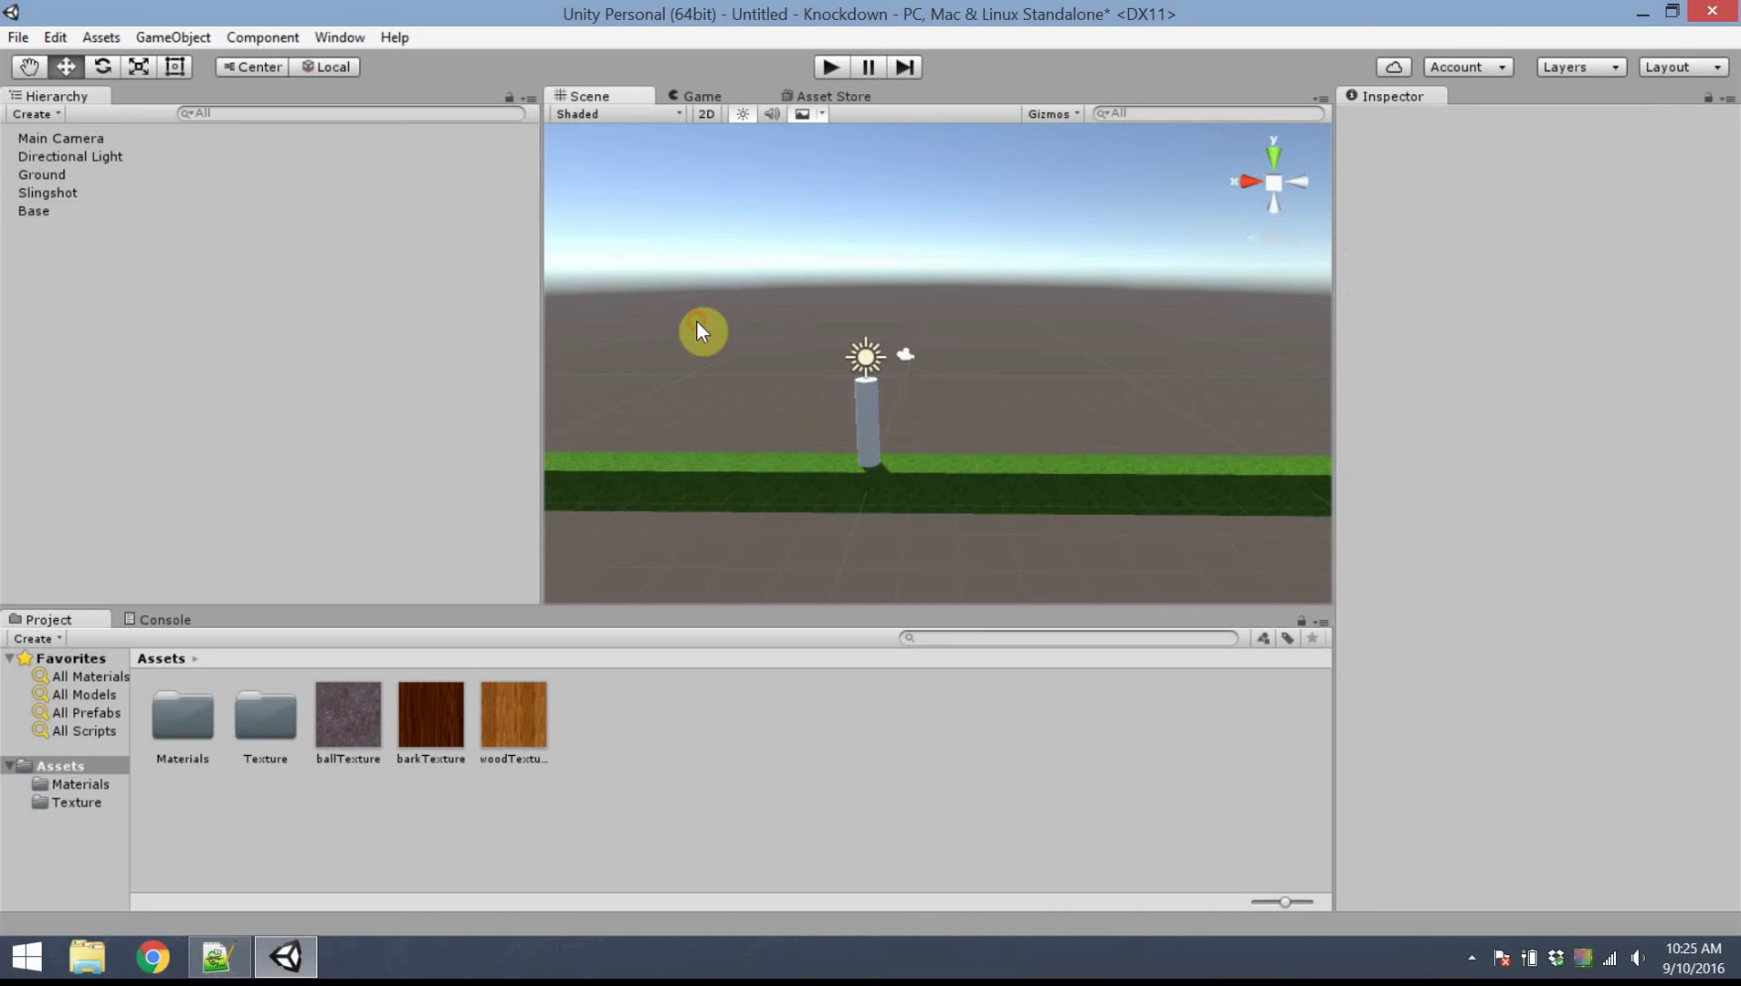
click(1004, 748)
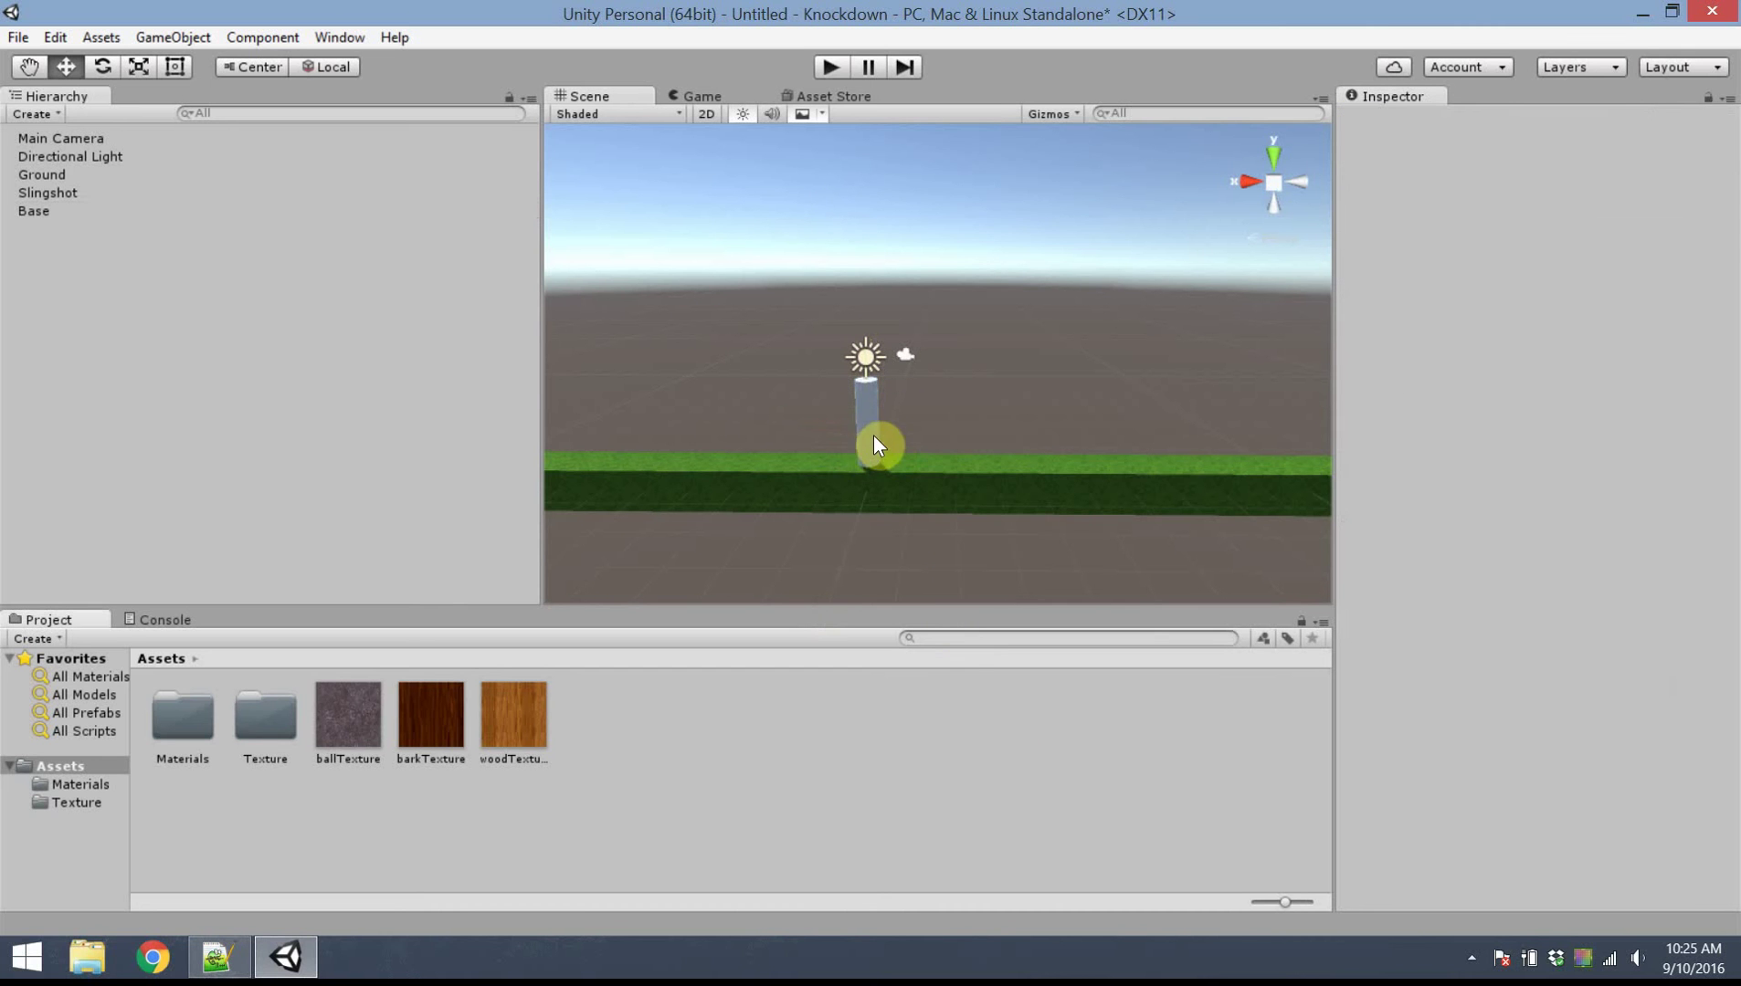
Create a new material named Mat_Slingshot
right_click(744, 703)
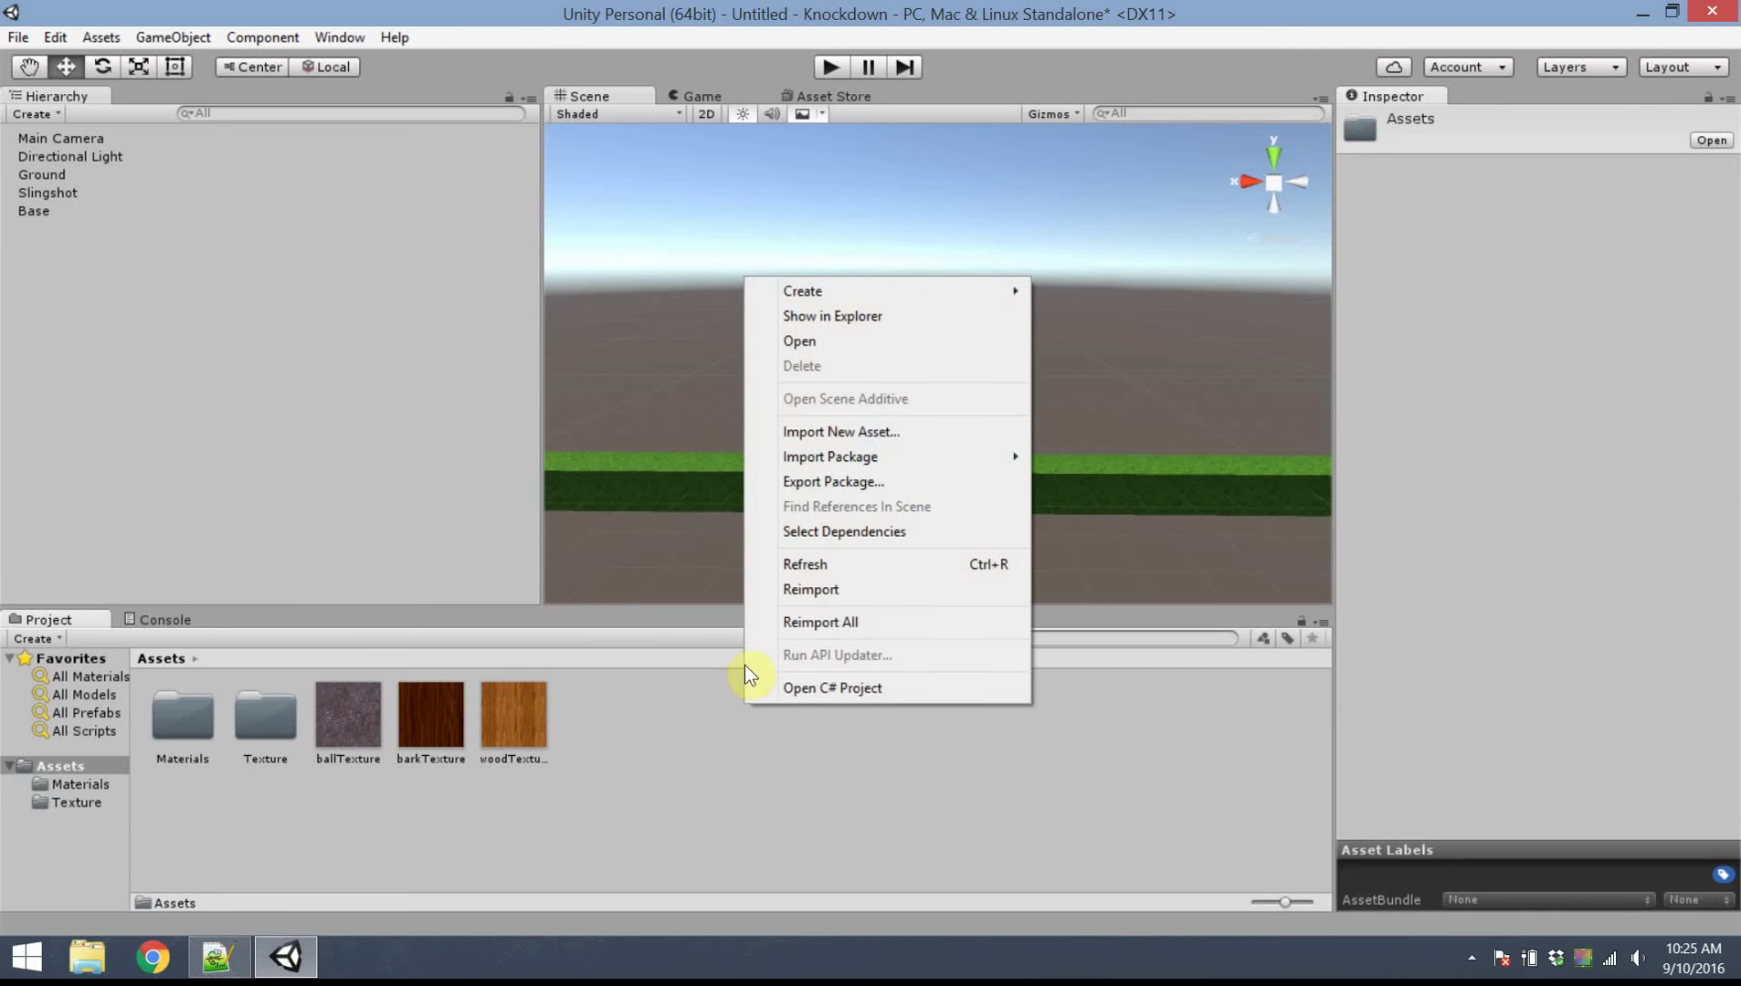
mouse_move(979, 288)
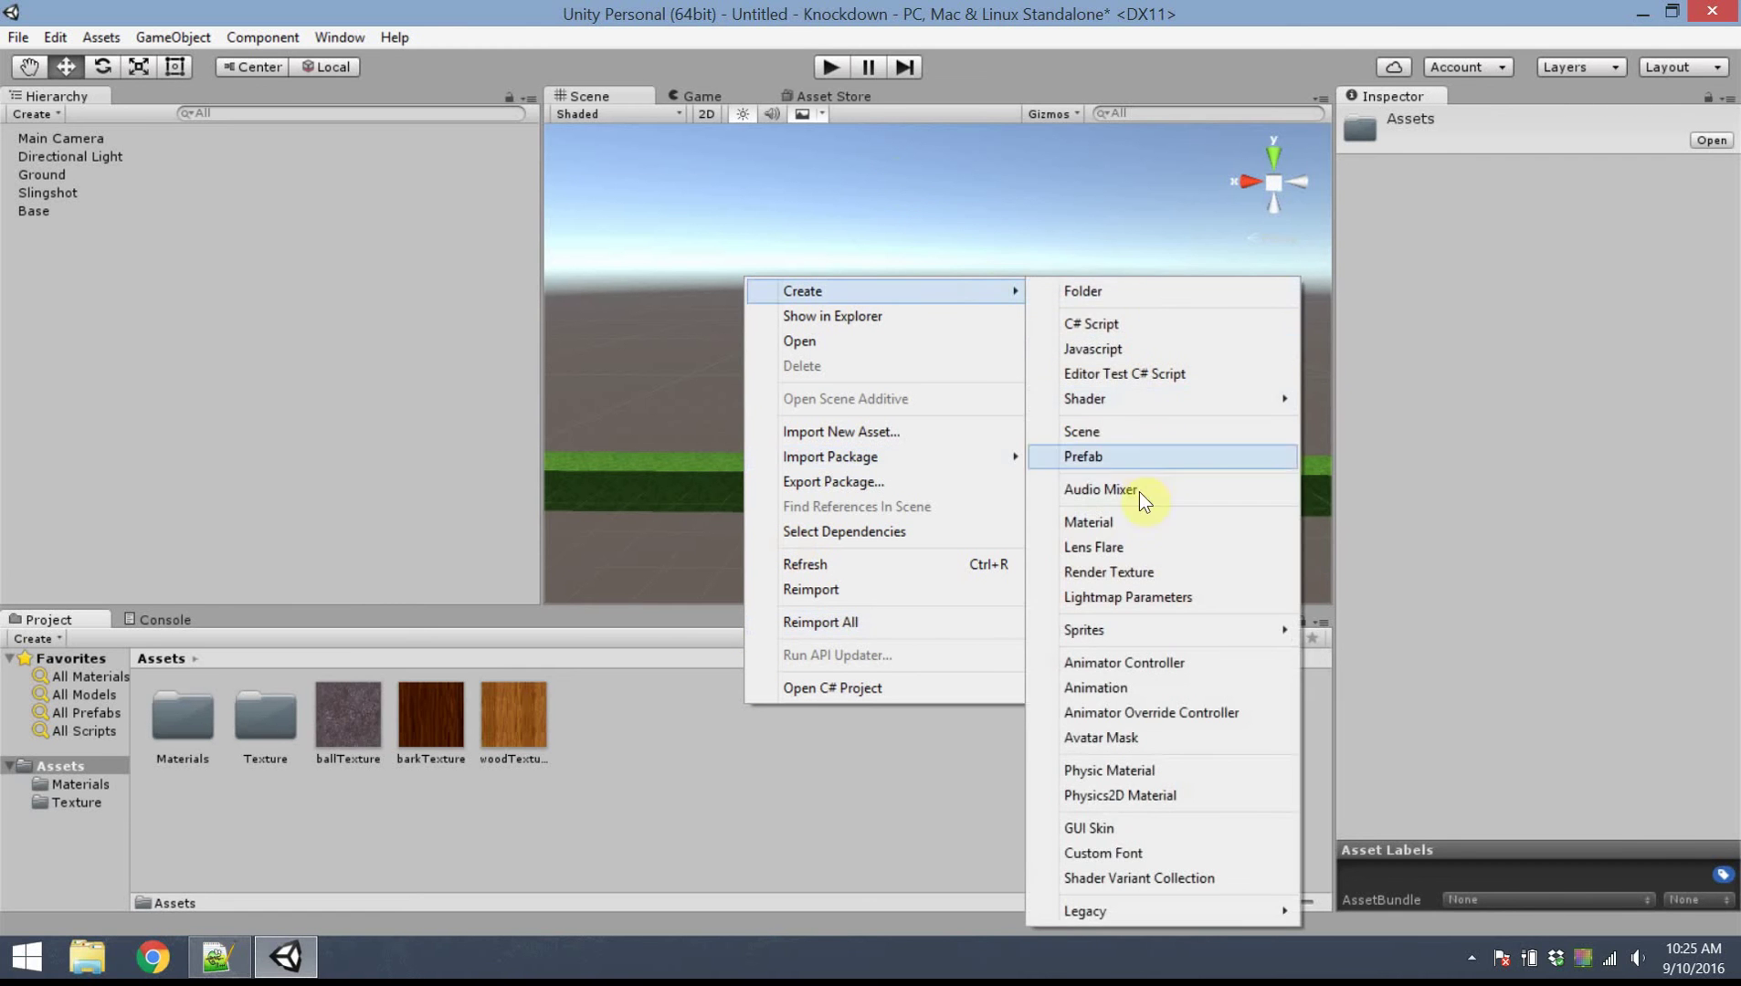
click(1132, 522)
text(Mat_Slingshot)
key(Return)
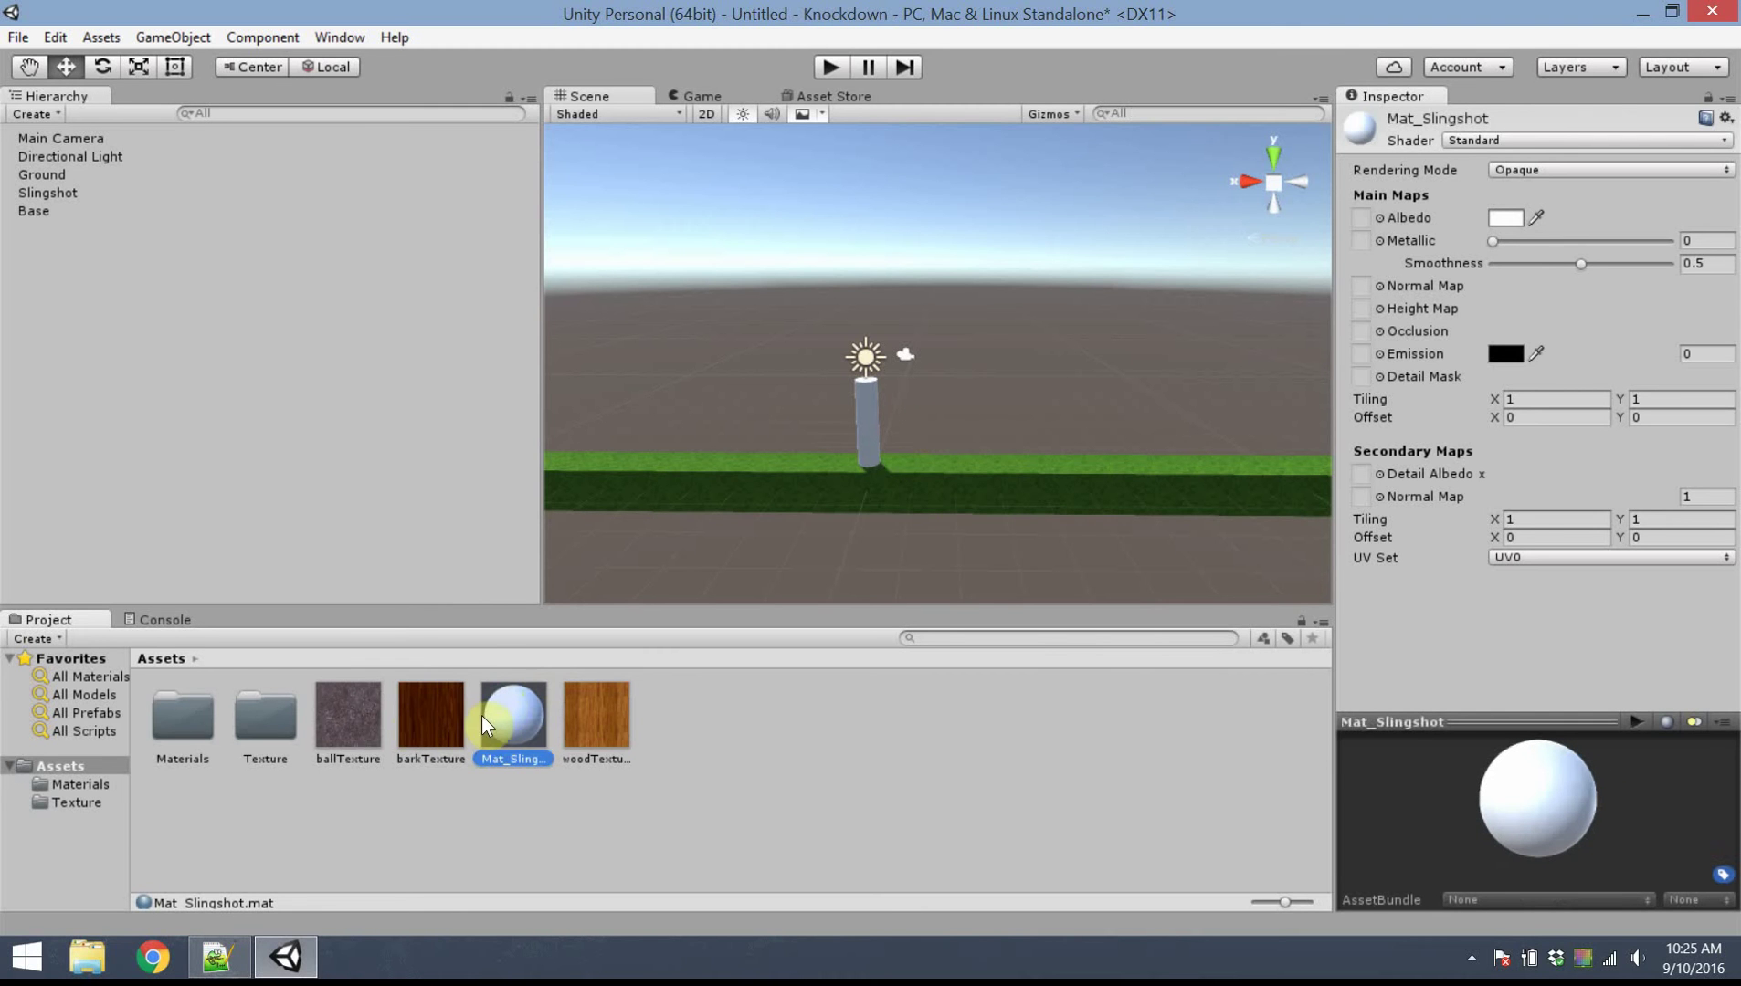
Give Mat_Slingshot barkTexture Albedo and smoothness 0.16, then apply it to Base
drag(514, 717, 1369, 225)
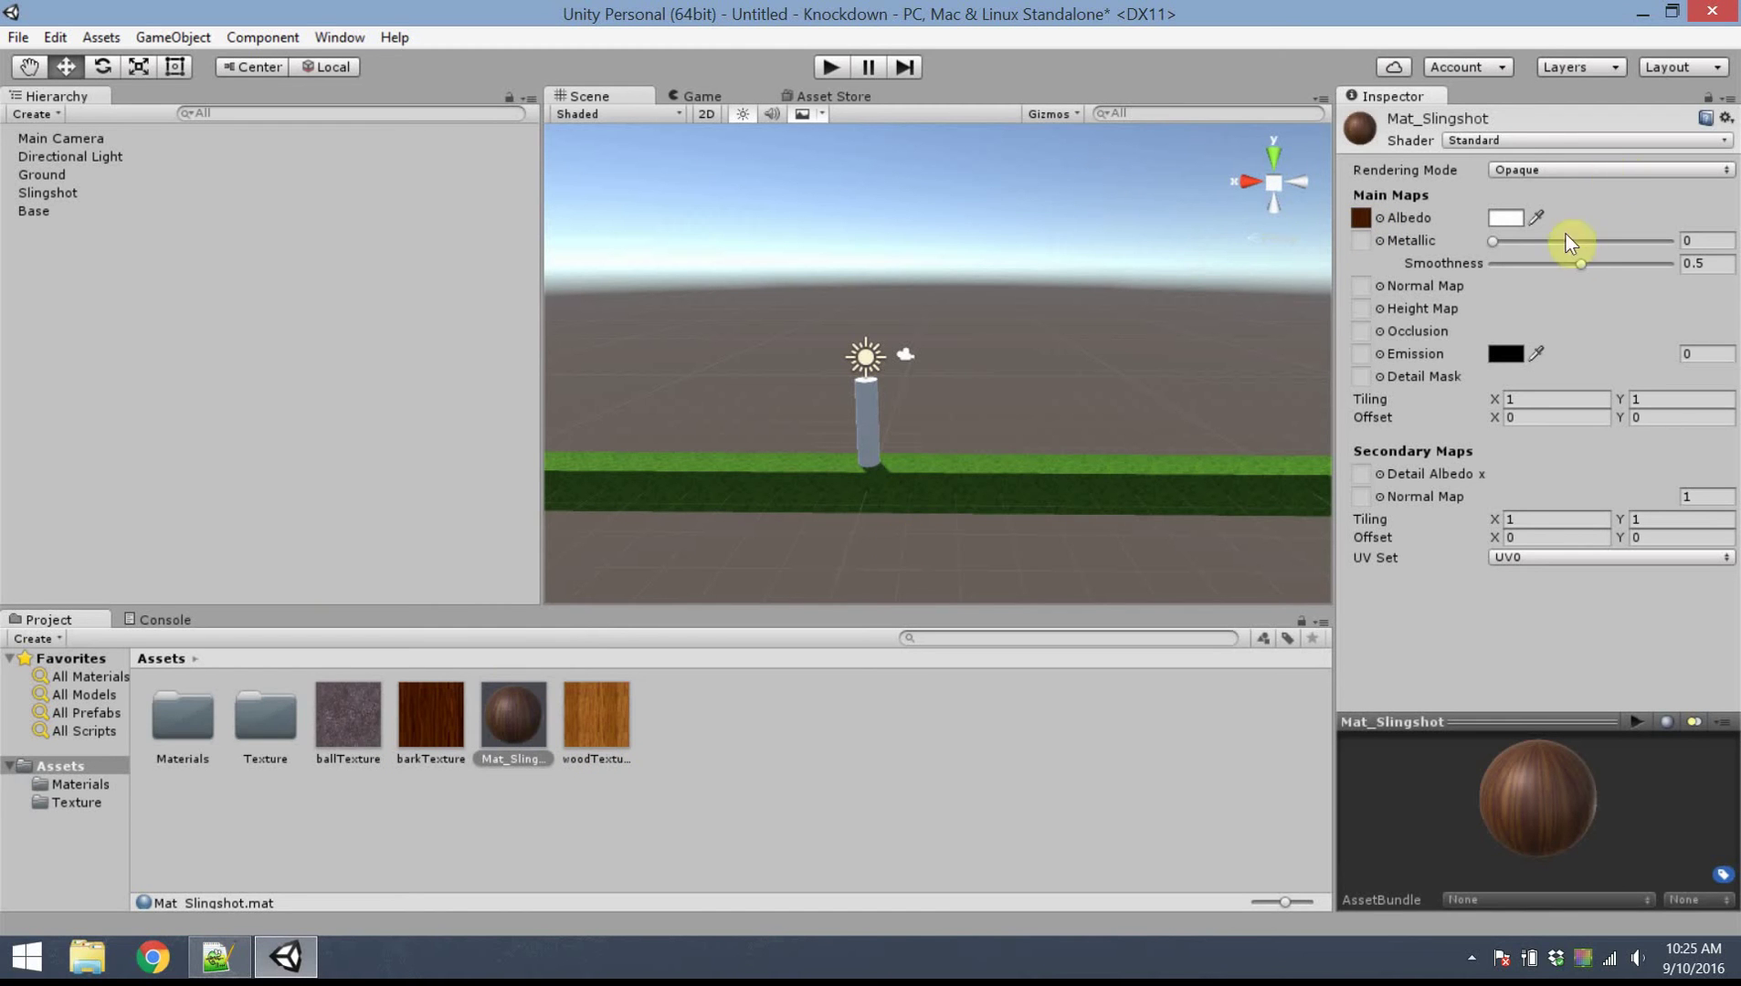
drag(1579, 265, 1521, 264)
click(431, 717)
click(504, 730)
drag(504, 730, 866, 422)
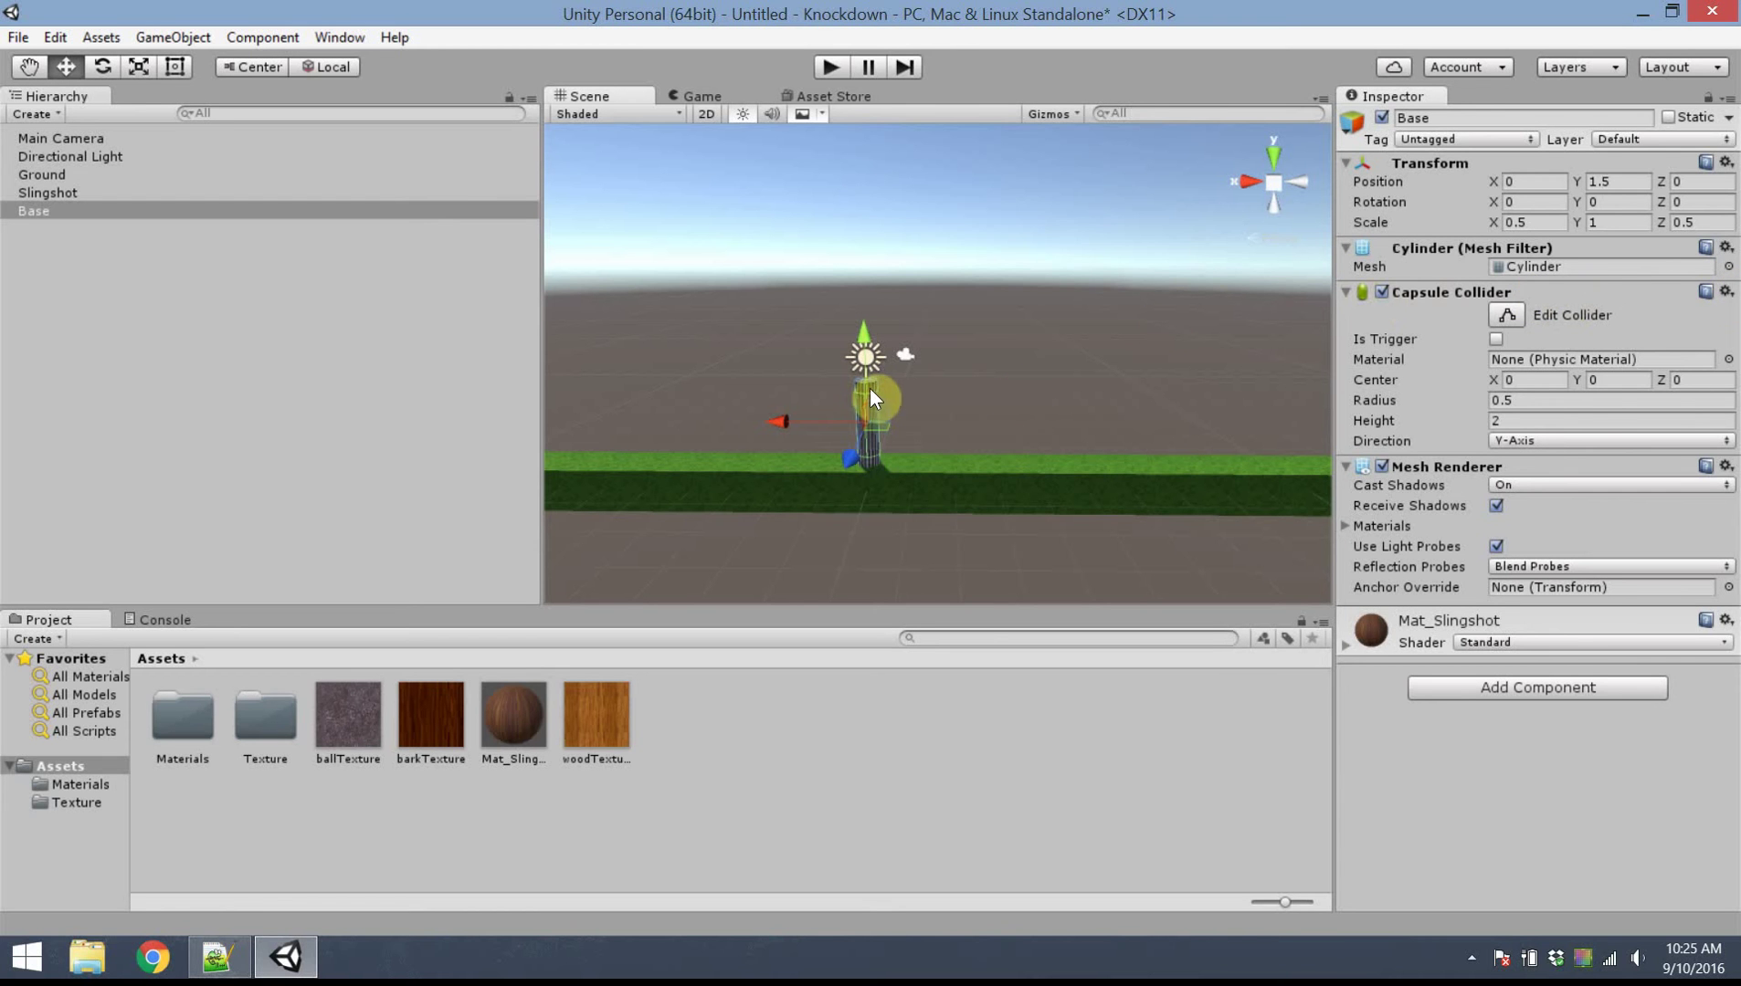
Remove Base's Capsule Collider and parent Base under Slingshot
click(1725, 291)
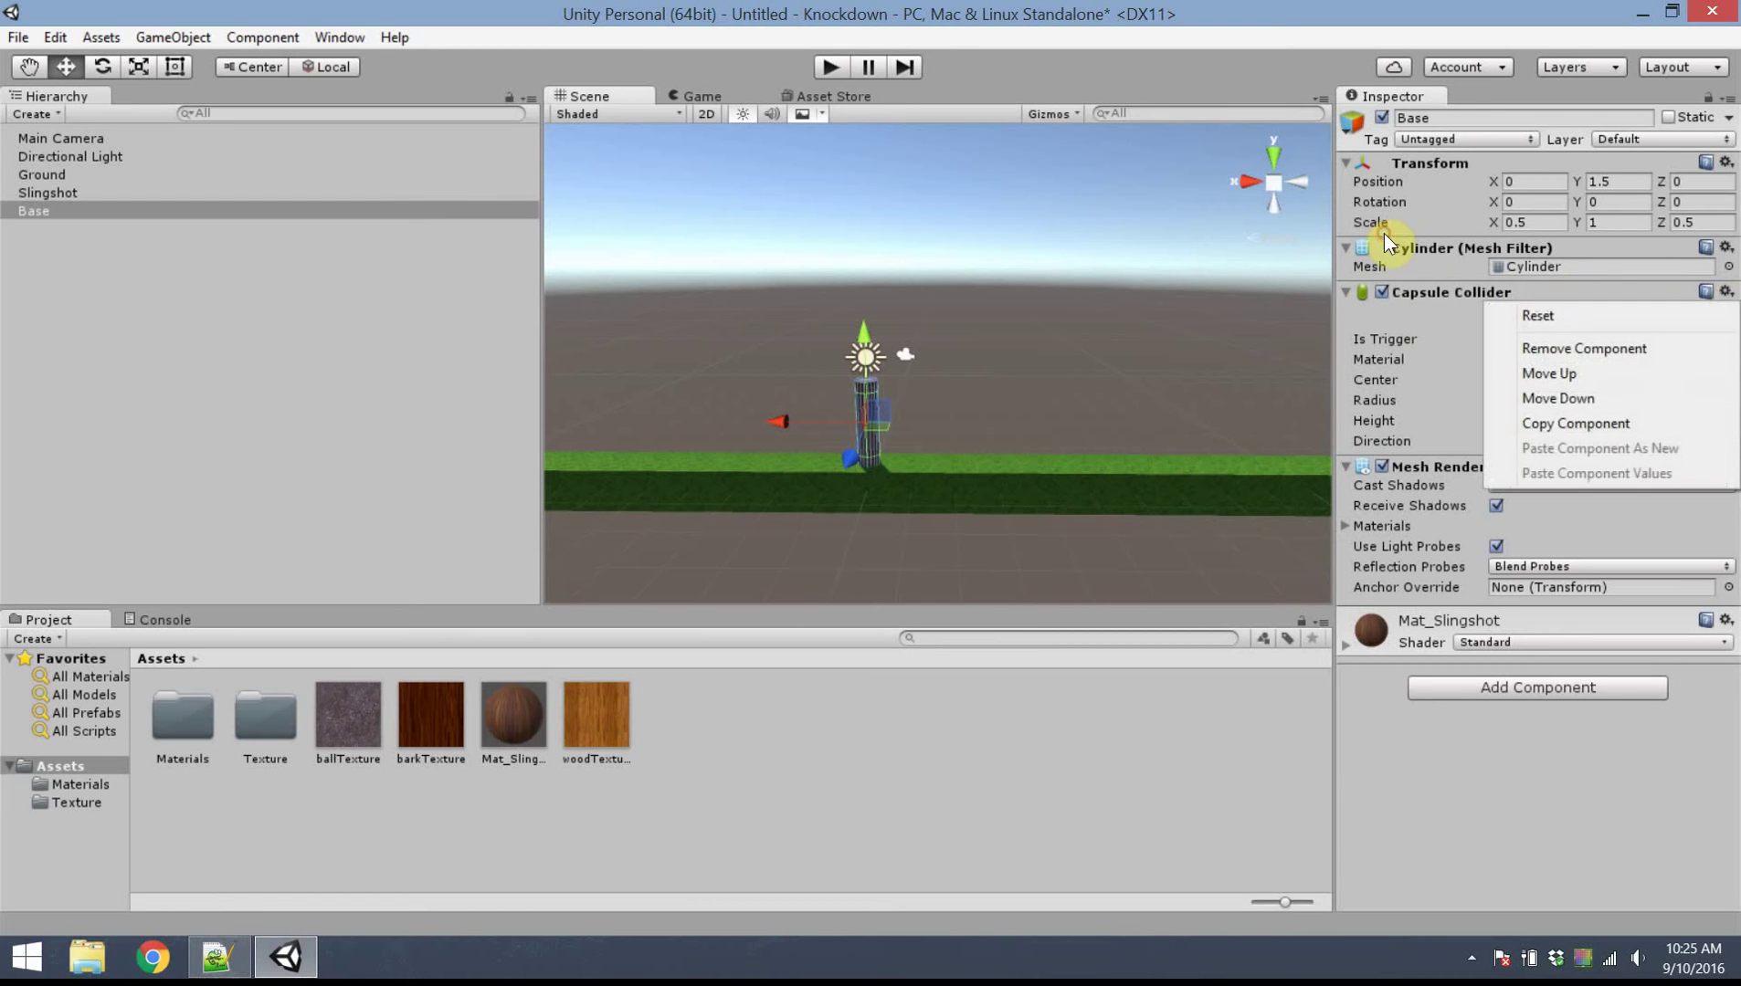
click(1600, 349)
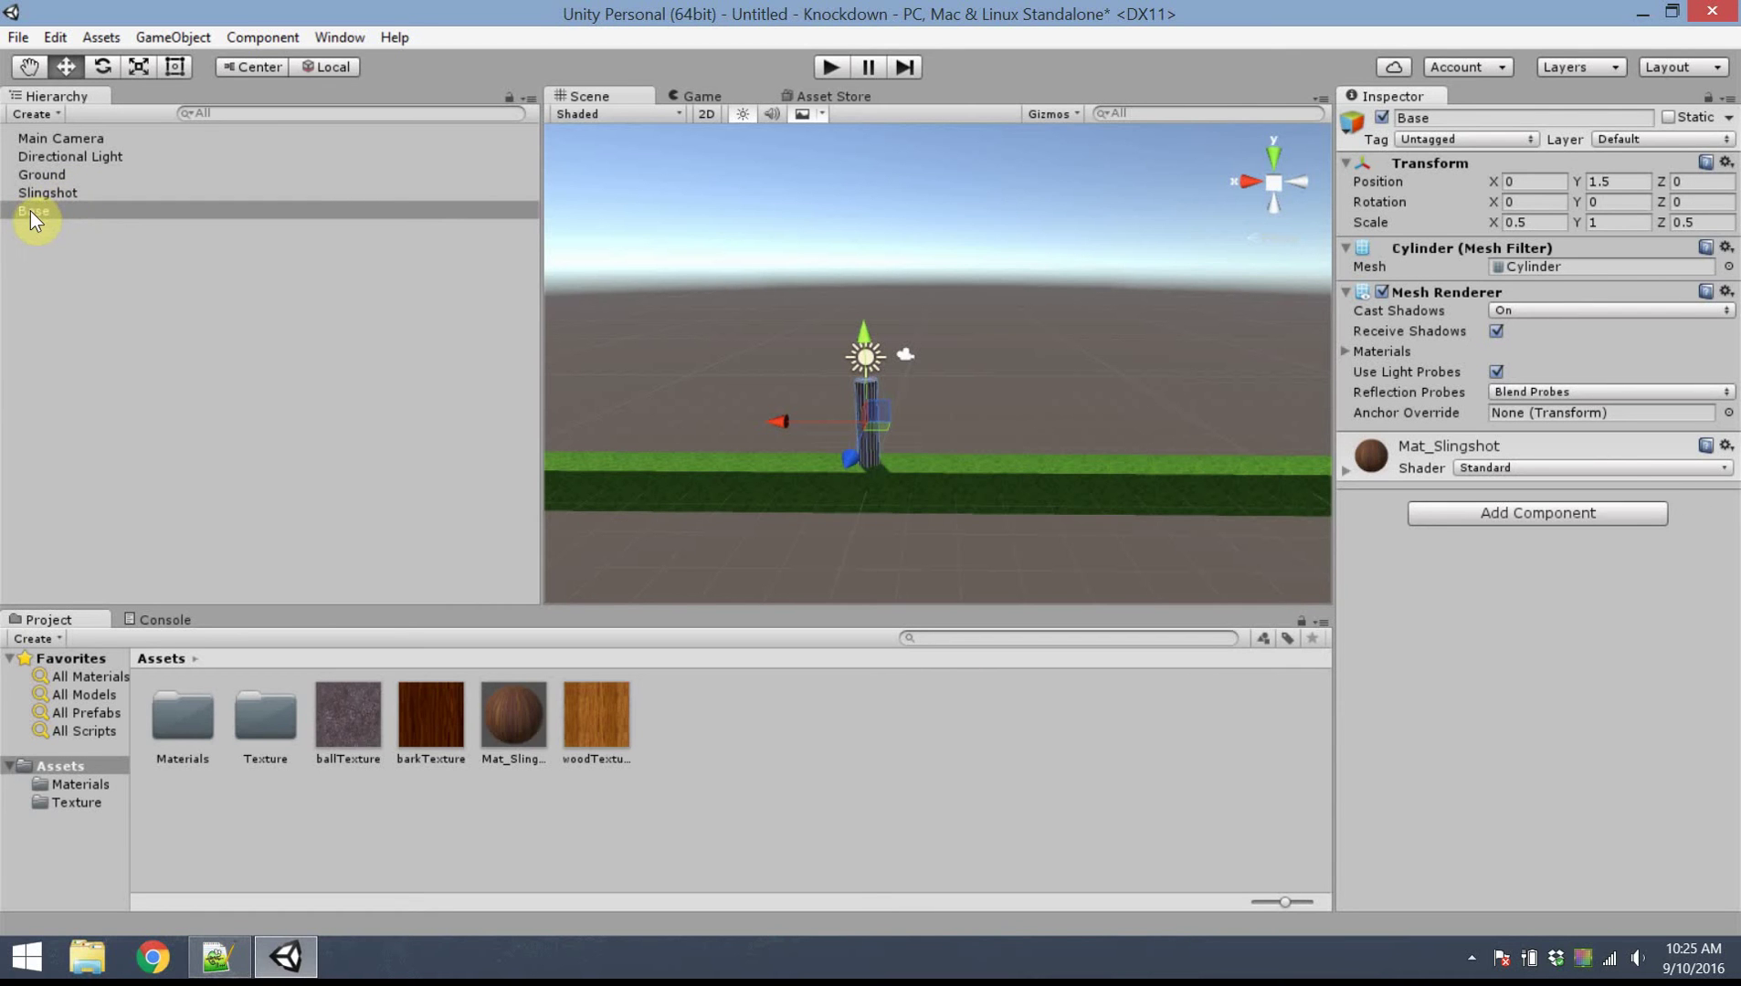
drag(30, 211, 177, 198)
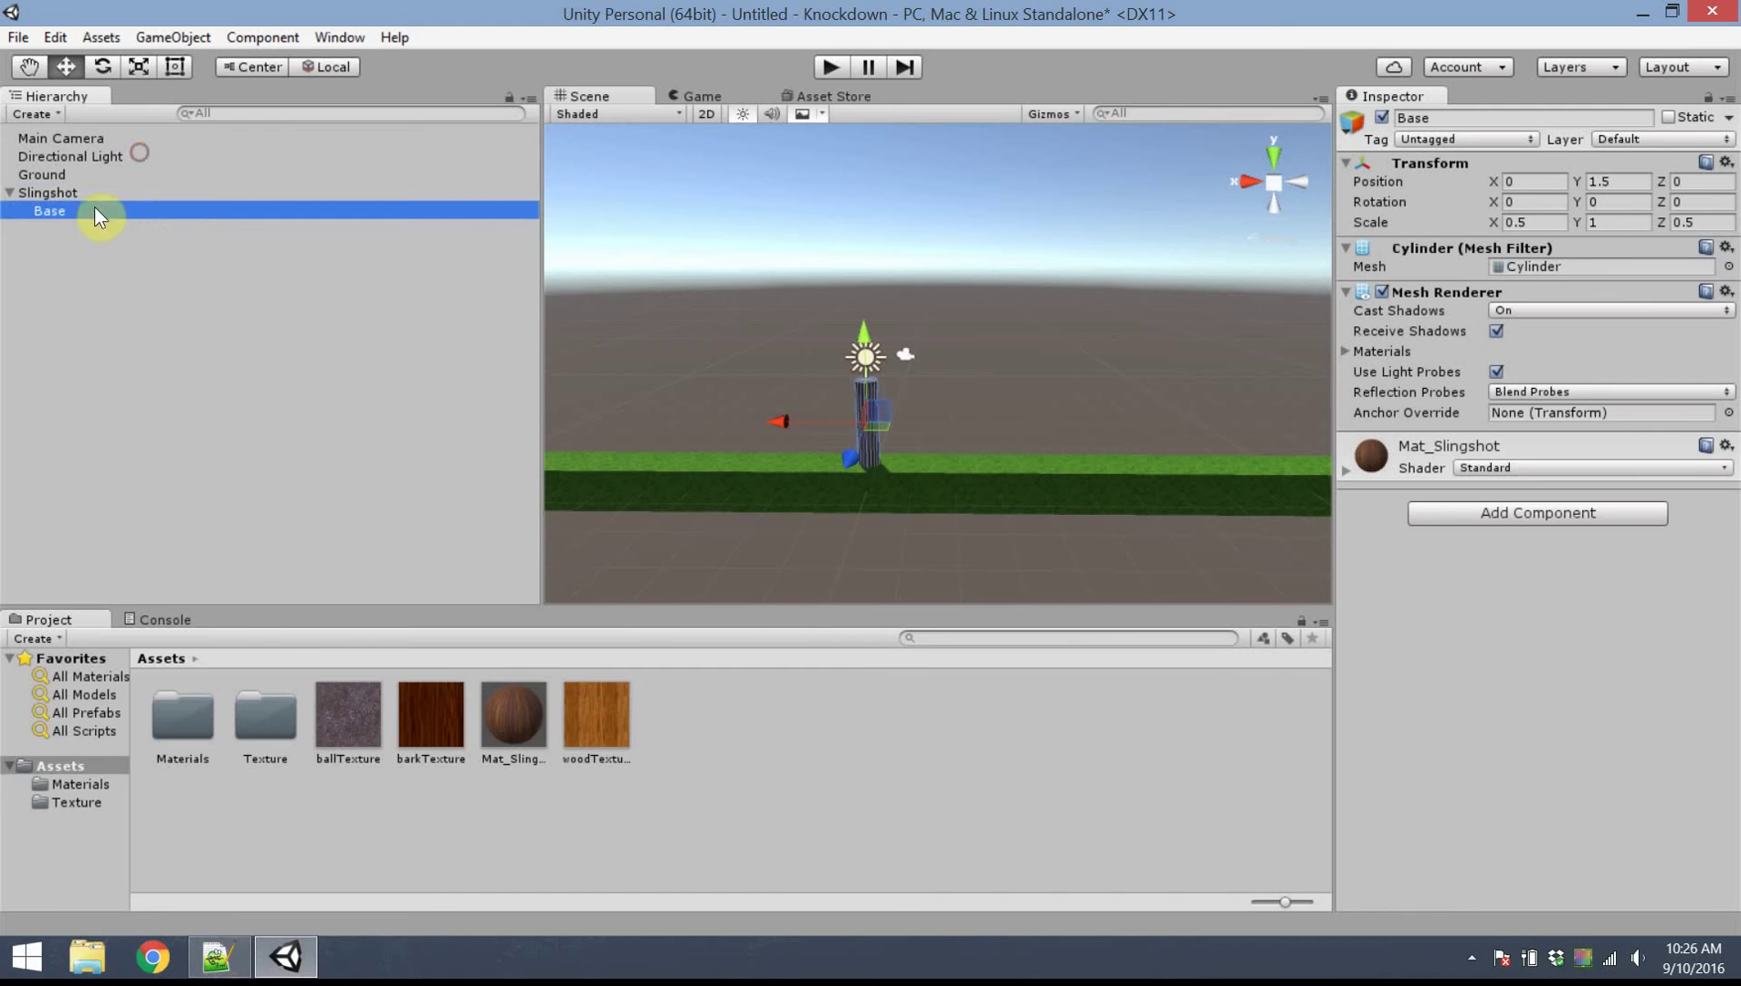
click(47, 193)
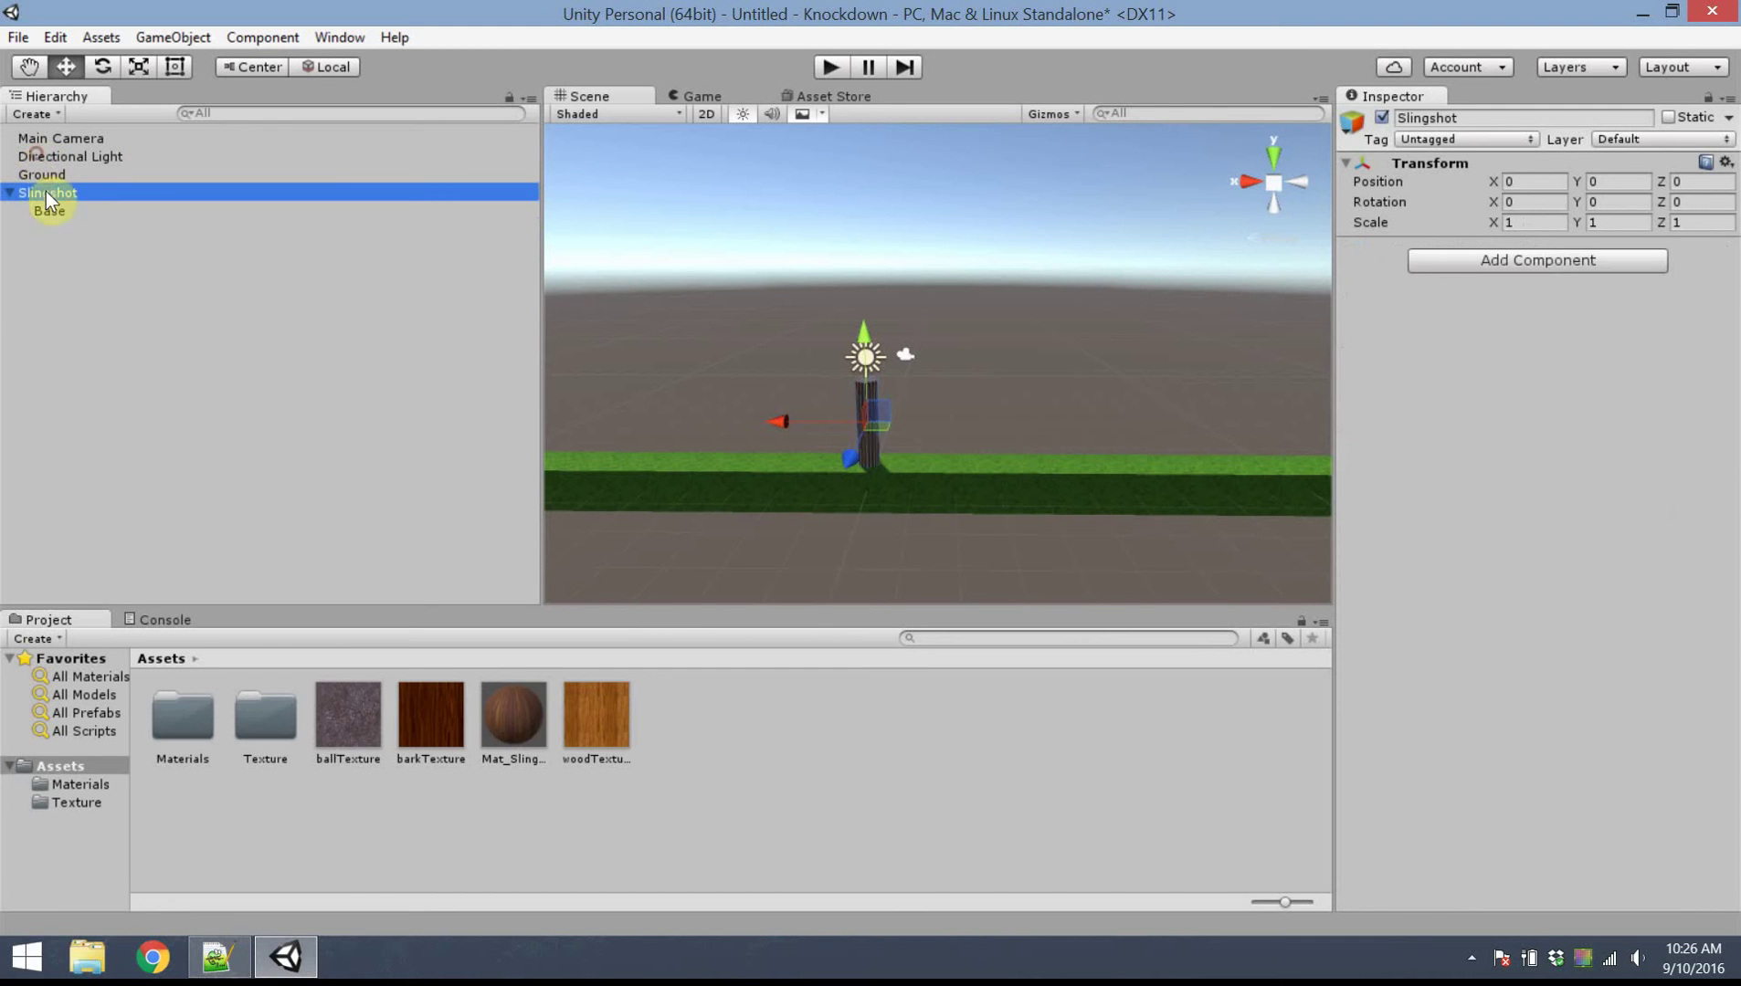
click(100, 211)
click(862, 740)
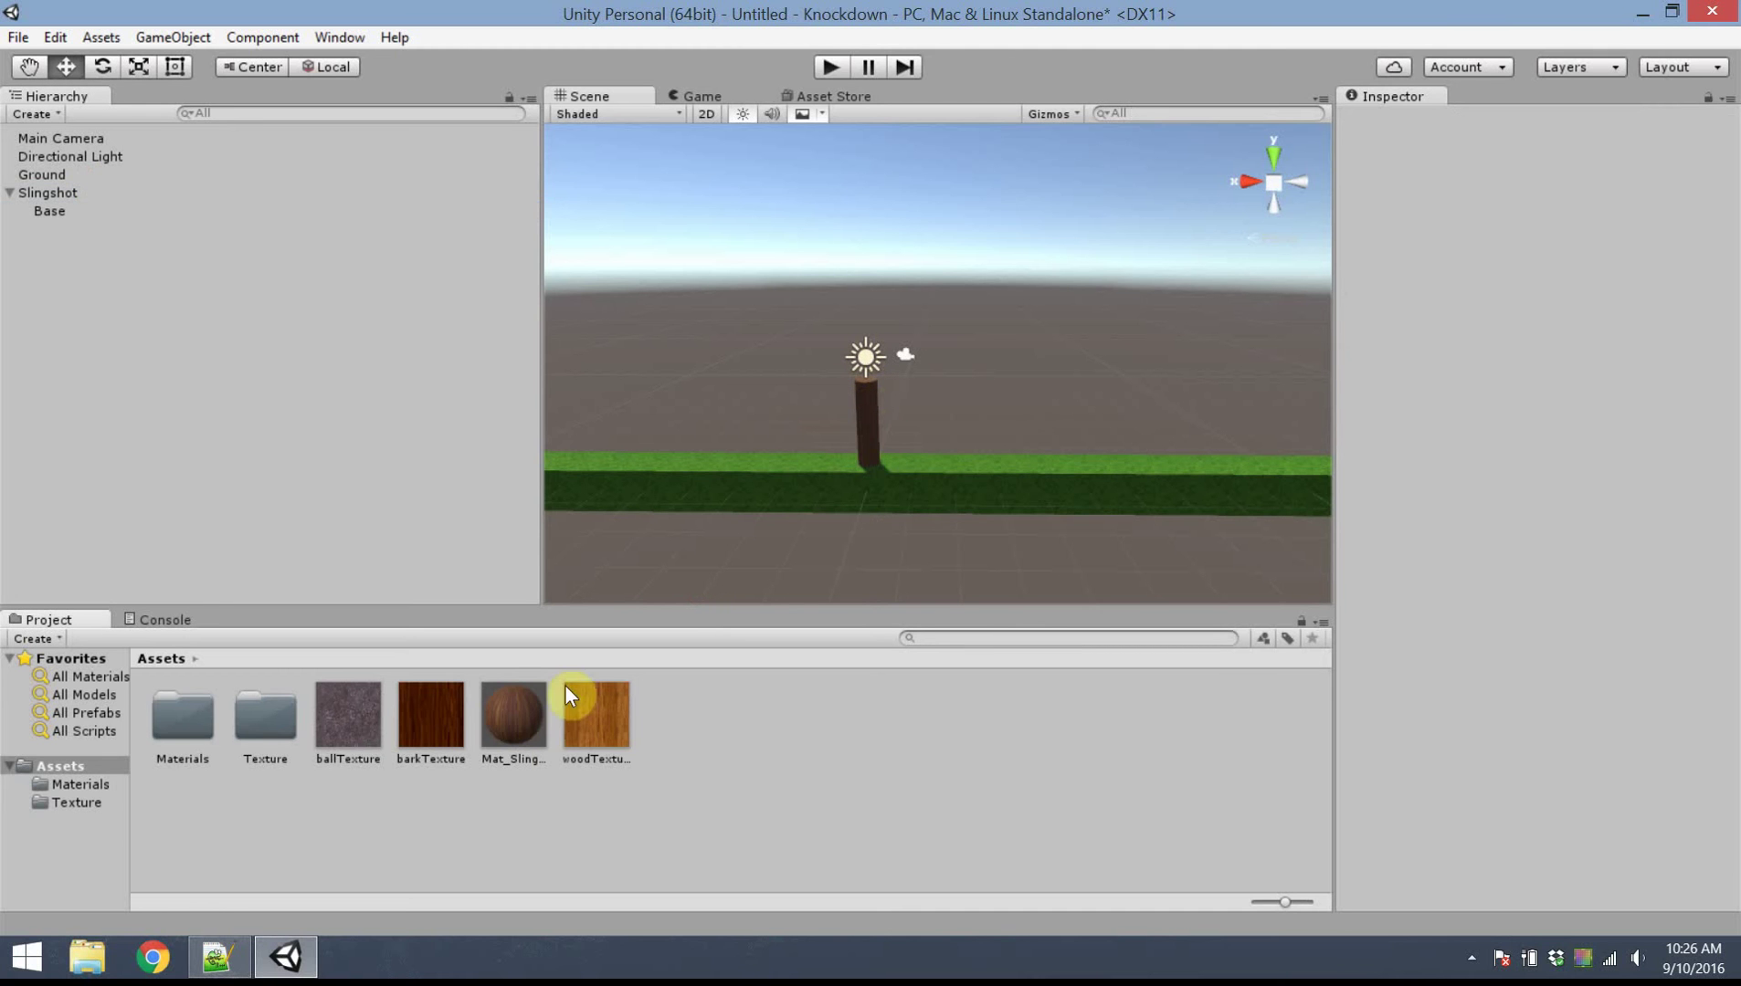
File barkTexture in the Texture folder, then make three copies of Base
drag(438, 713, 178, 722)
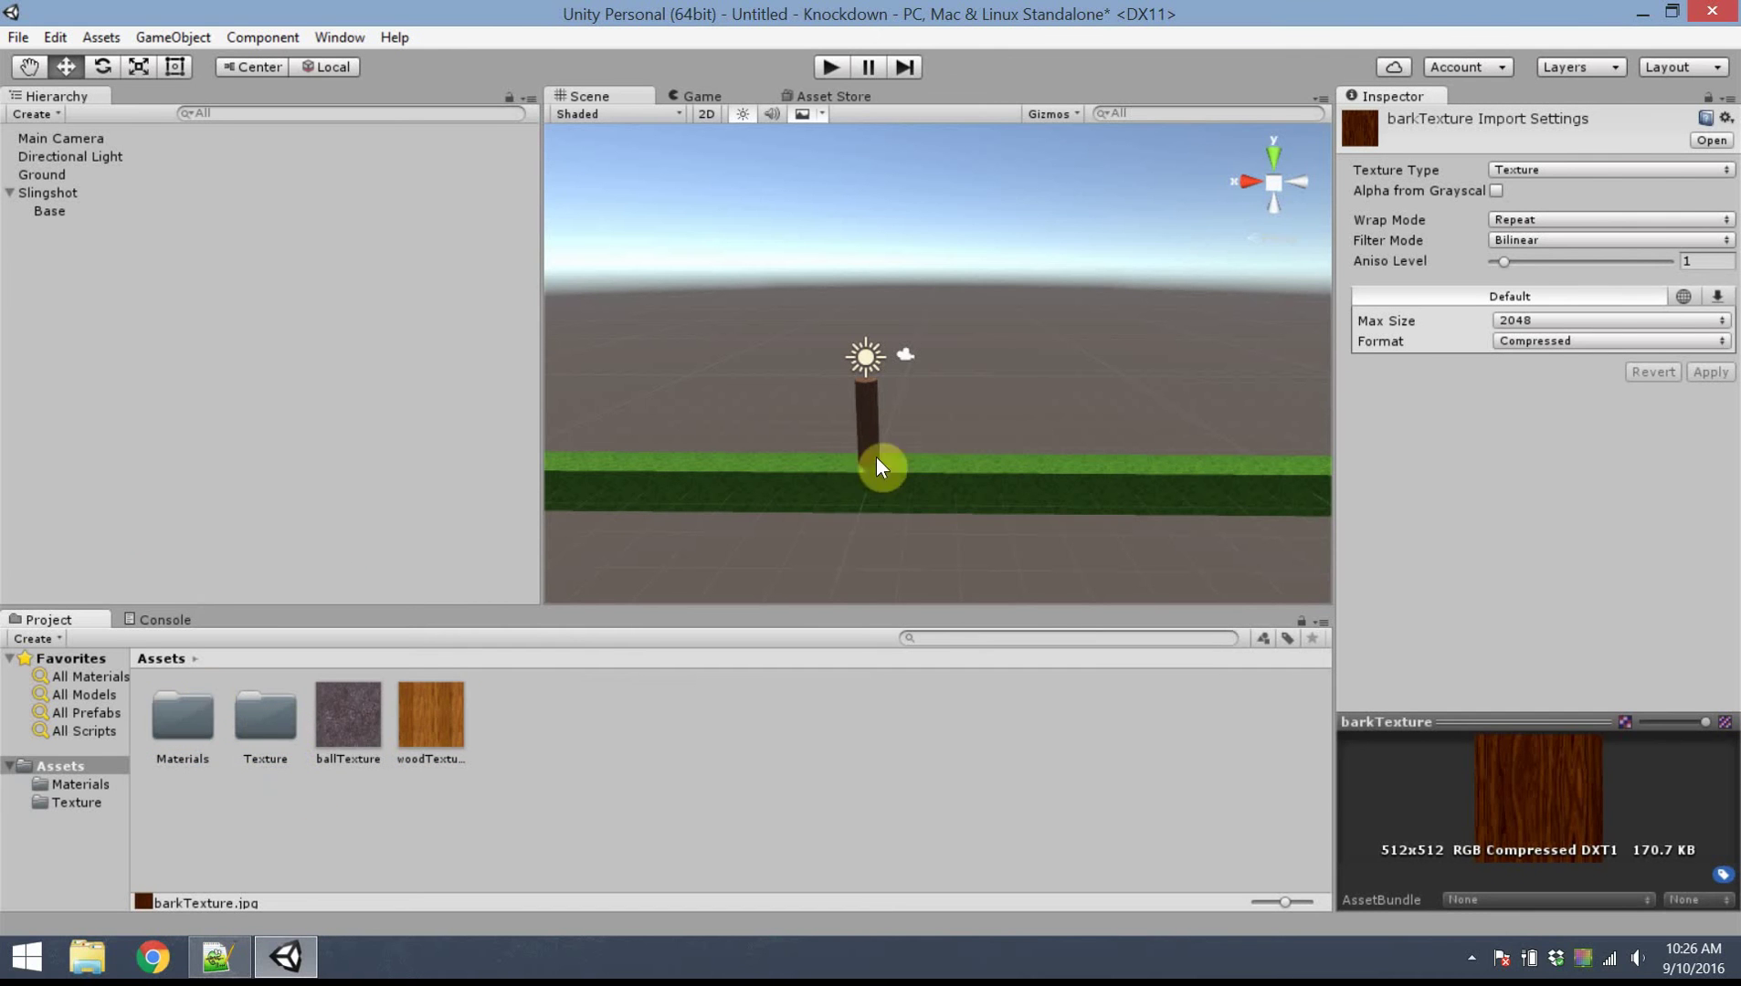
click(37, 213)
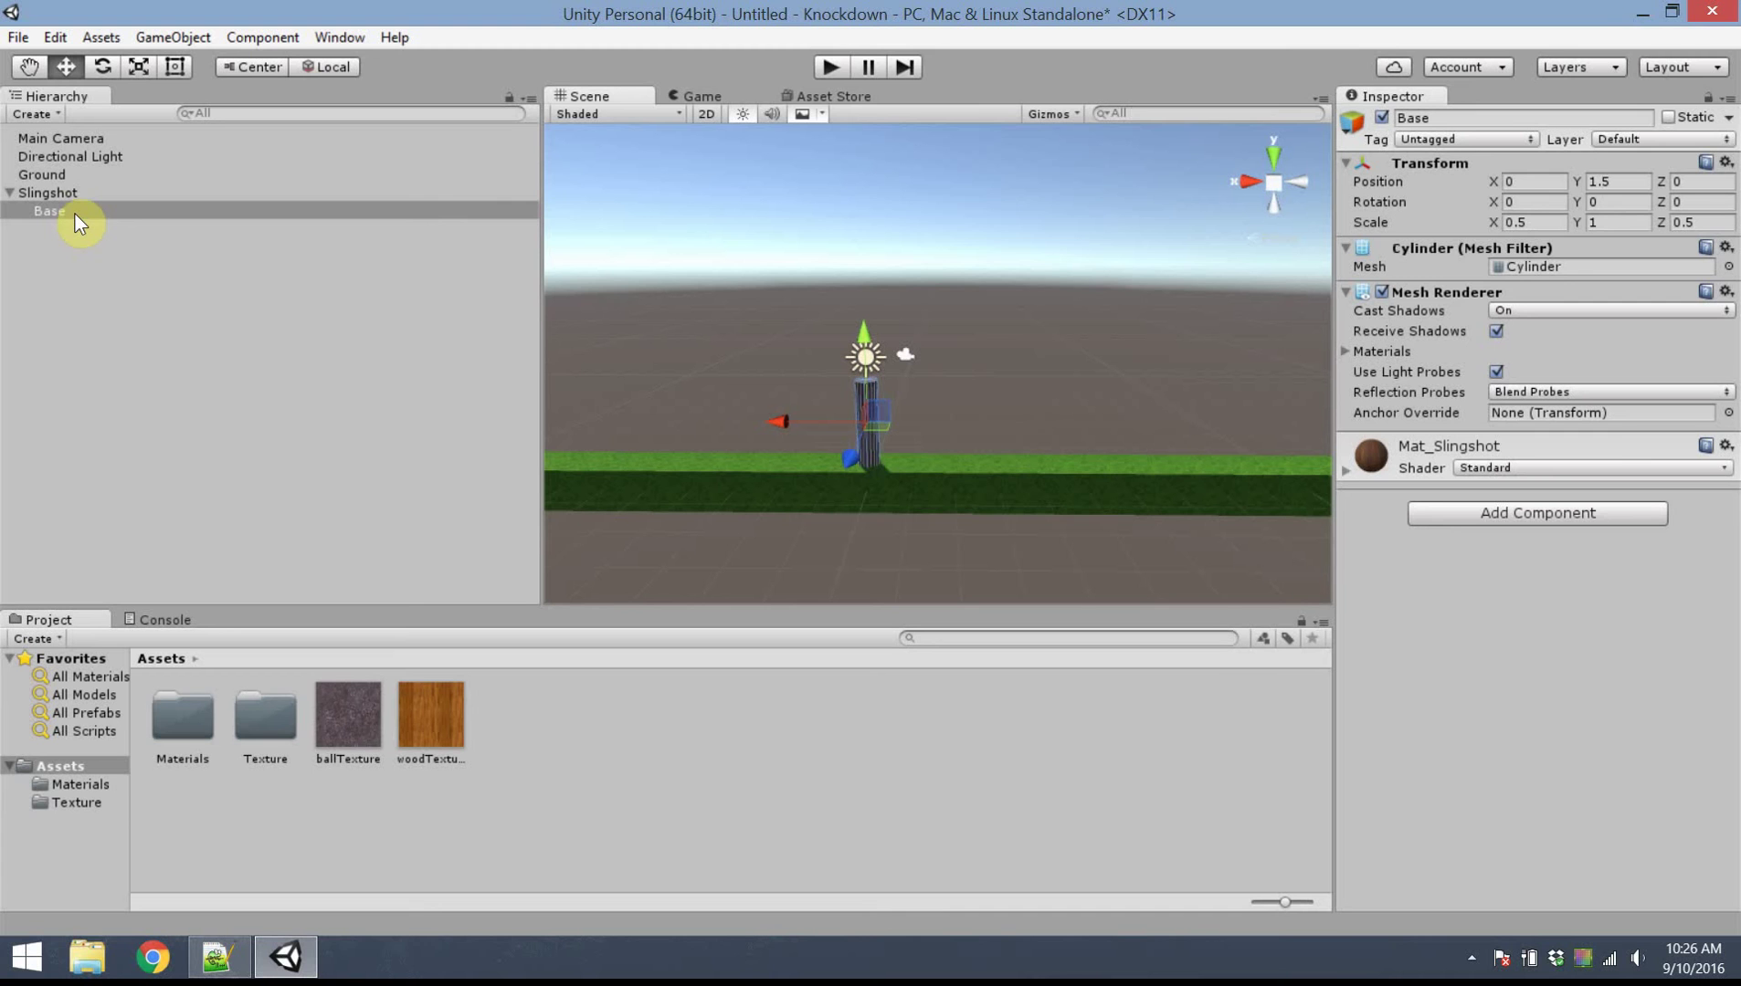
key(ctrl+d)
key(ctrl+d)
key(ctrl+d)
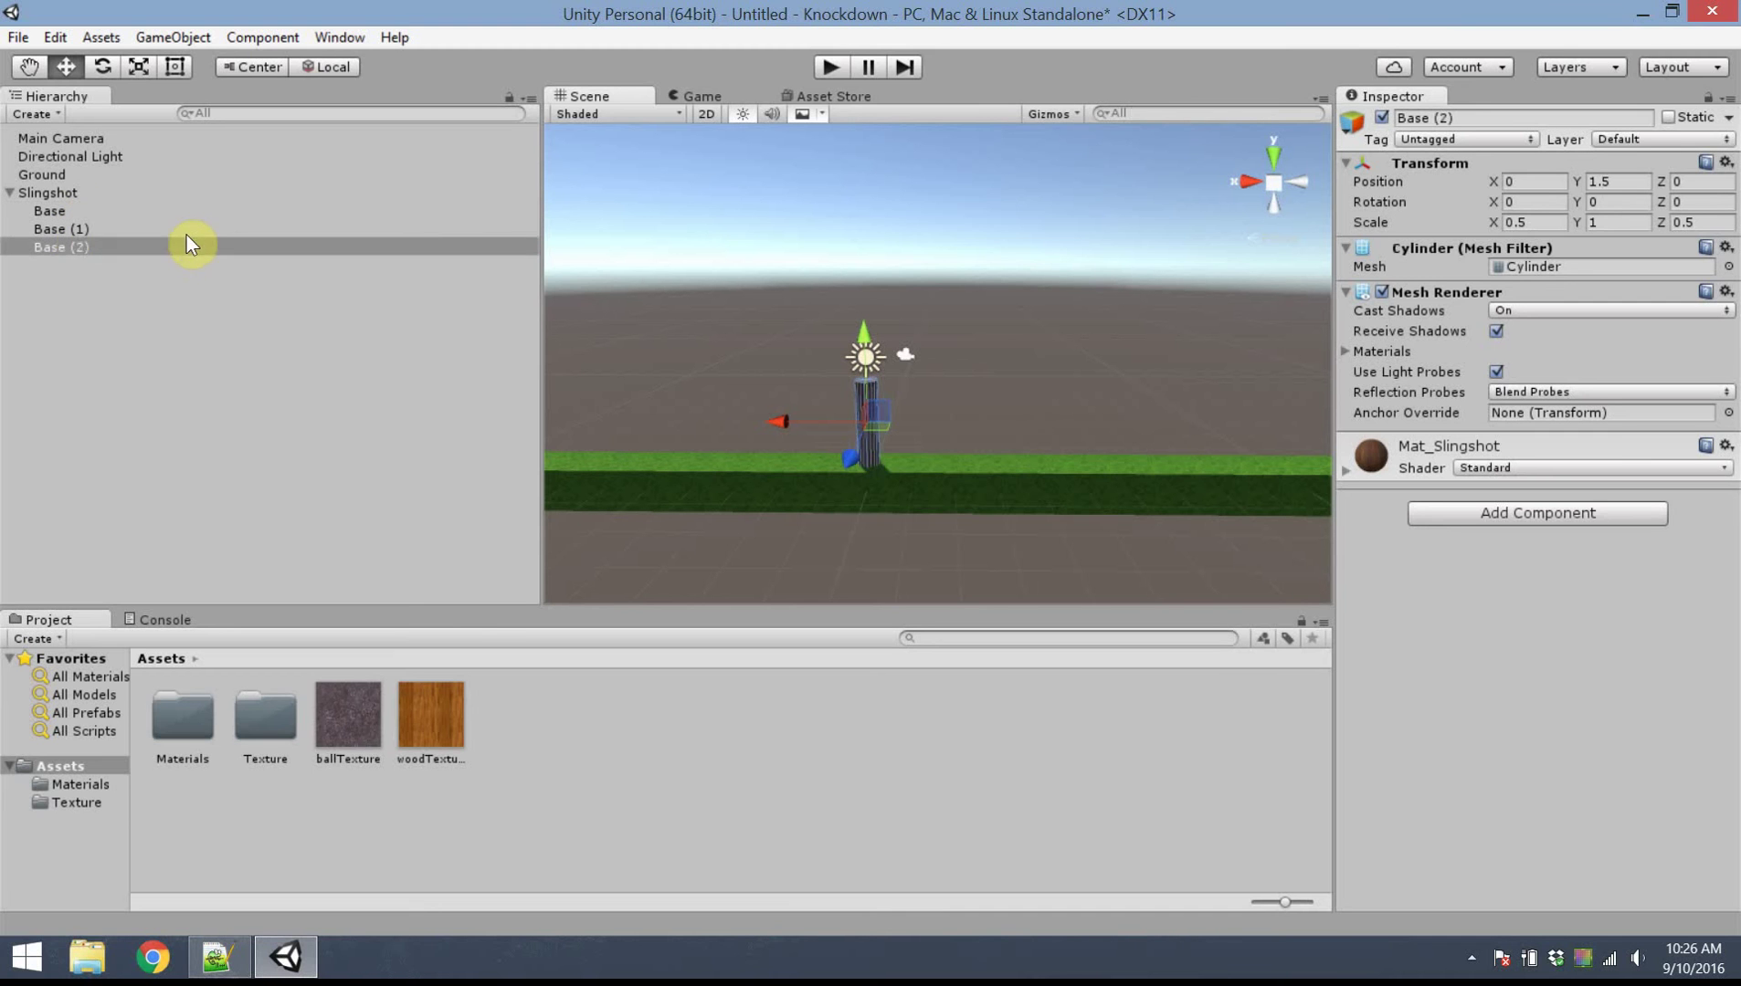
Review the new copies Base (1), Base (2) and Base (3), ending on Base (1)
click(87, 231)
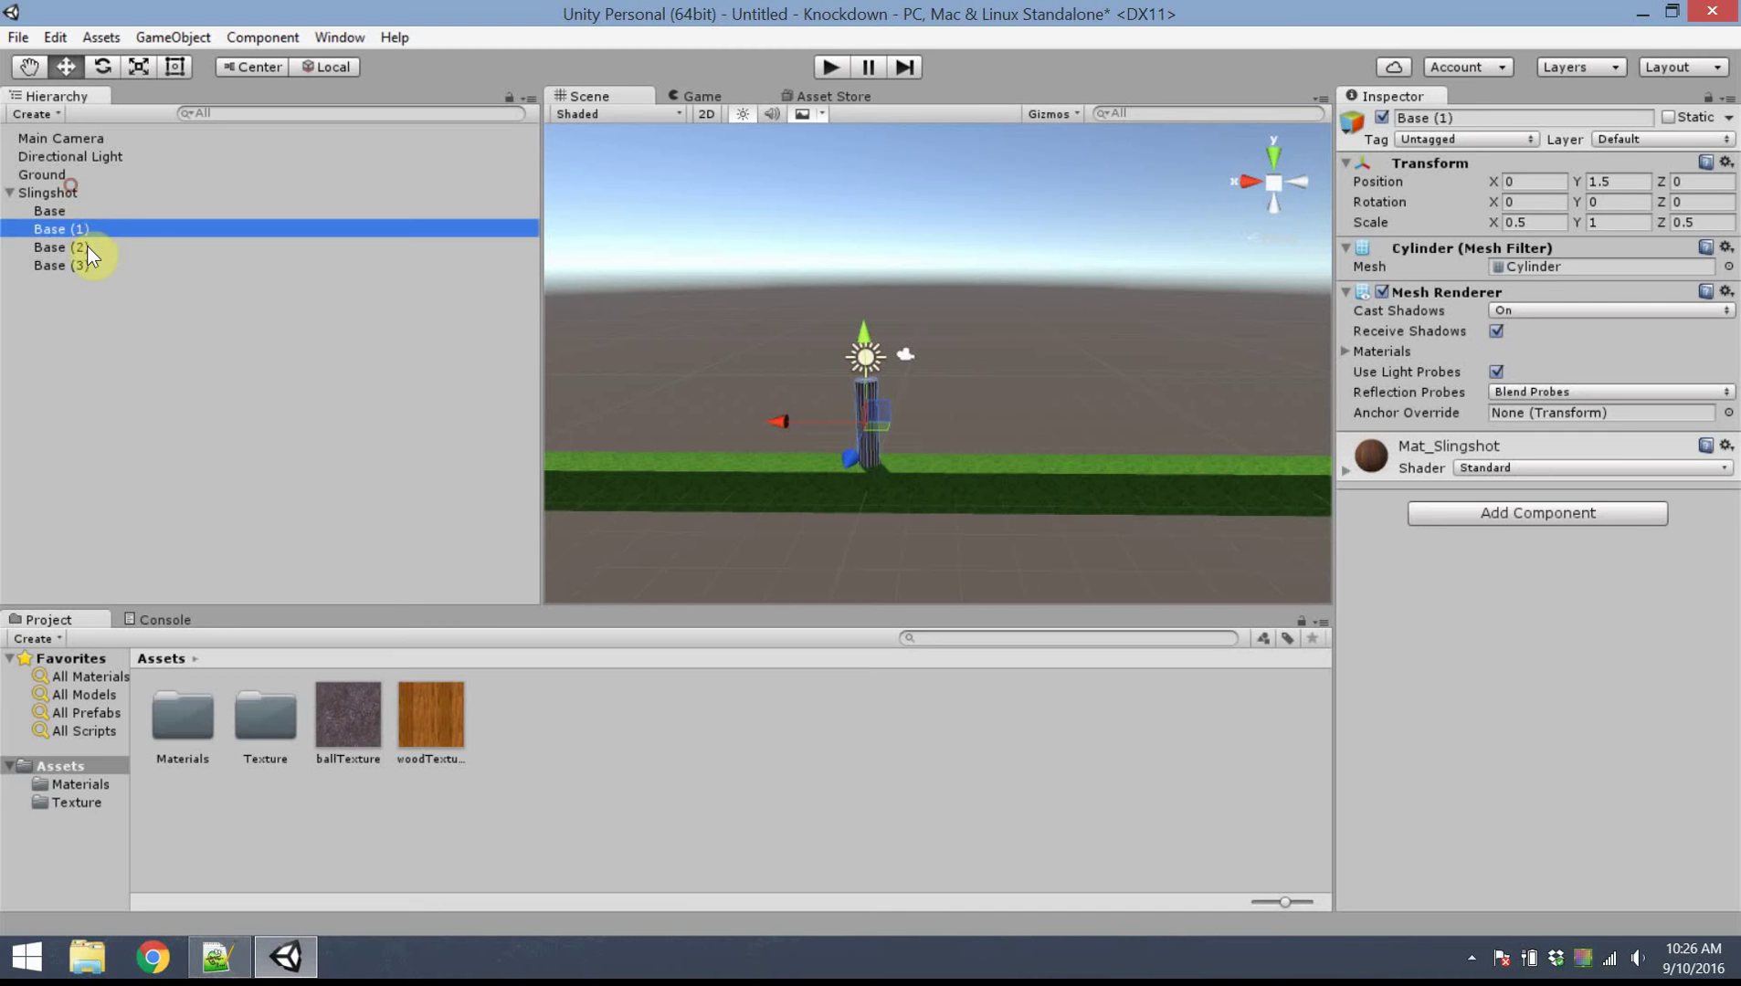
click(82, 247)
click(86, 263)
click(82, 243)
click(81, 231)
click(87, 247)
click(80, 265)
click(77, 230)
key(Up)
click(84, 230)
Rename Base (1) to Across, with Position Y 2.5 and Rotation X 90
click(1453, 111)
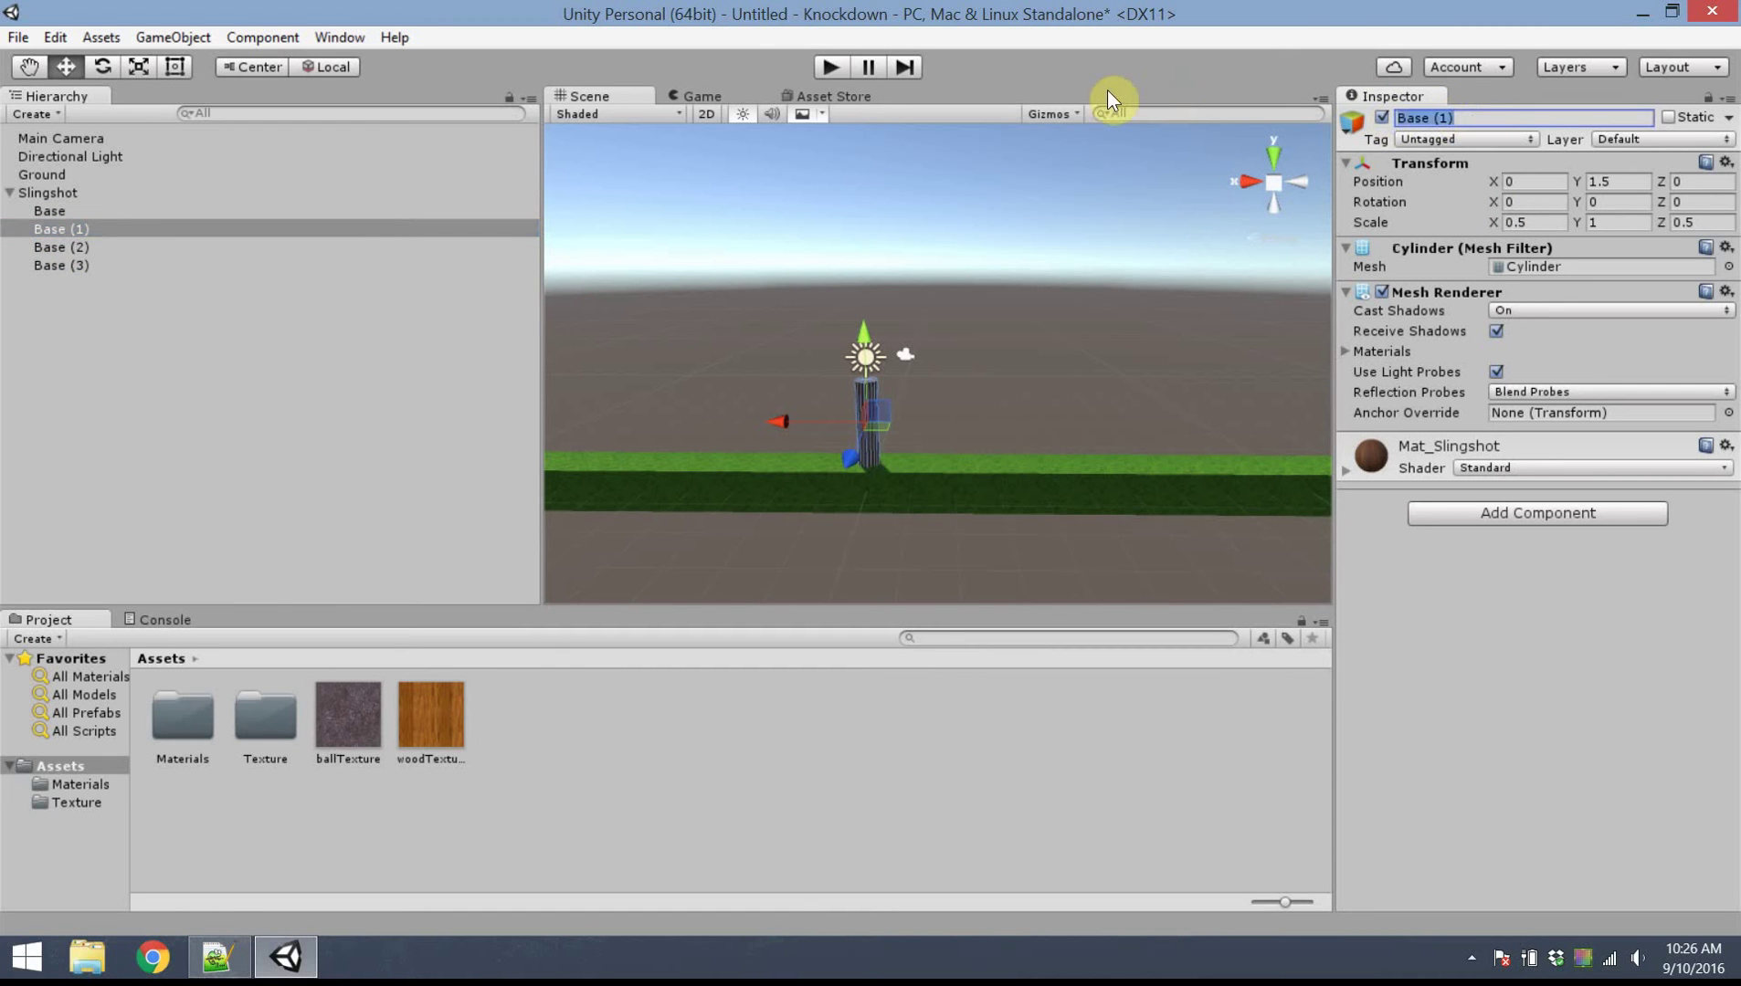
text(Across)
key(Return)
click(1630, 181)
text(2.5)
key(Tab)
key(Tab)
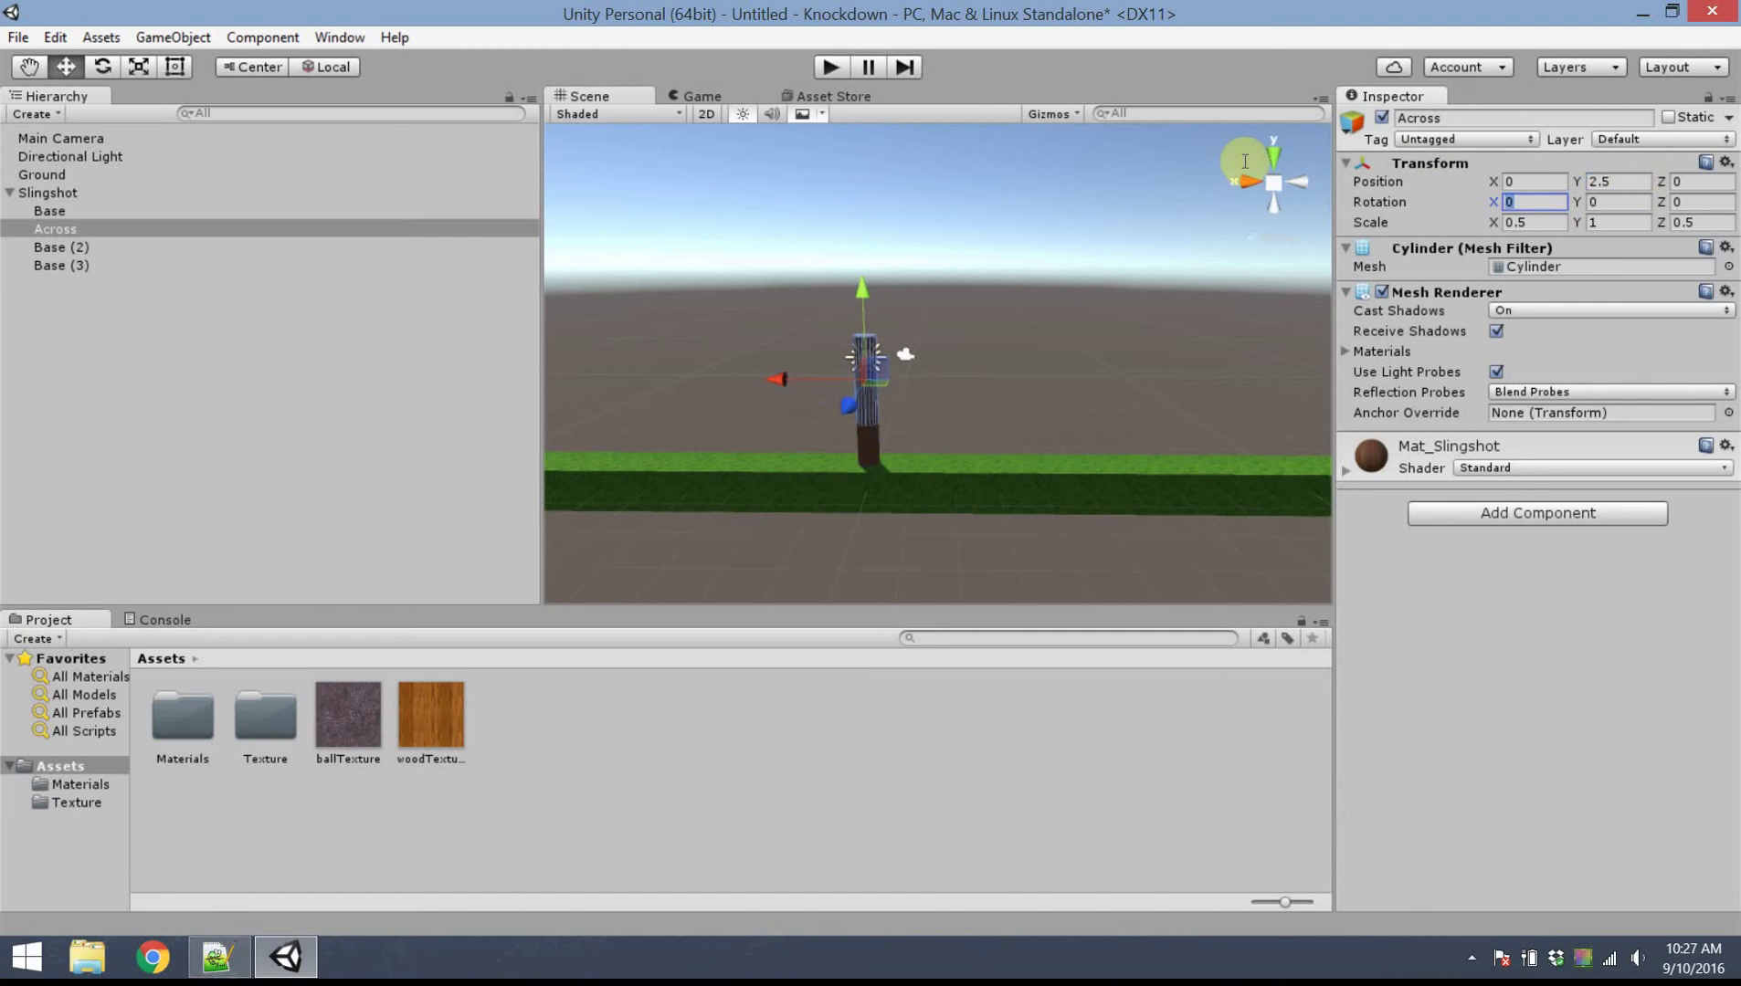
text(90)
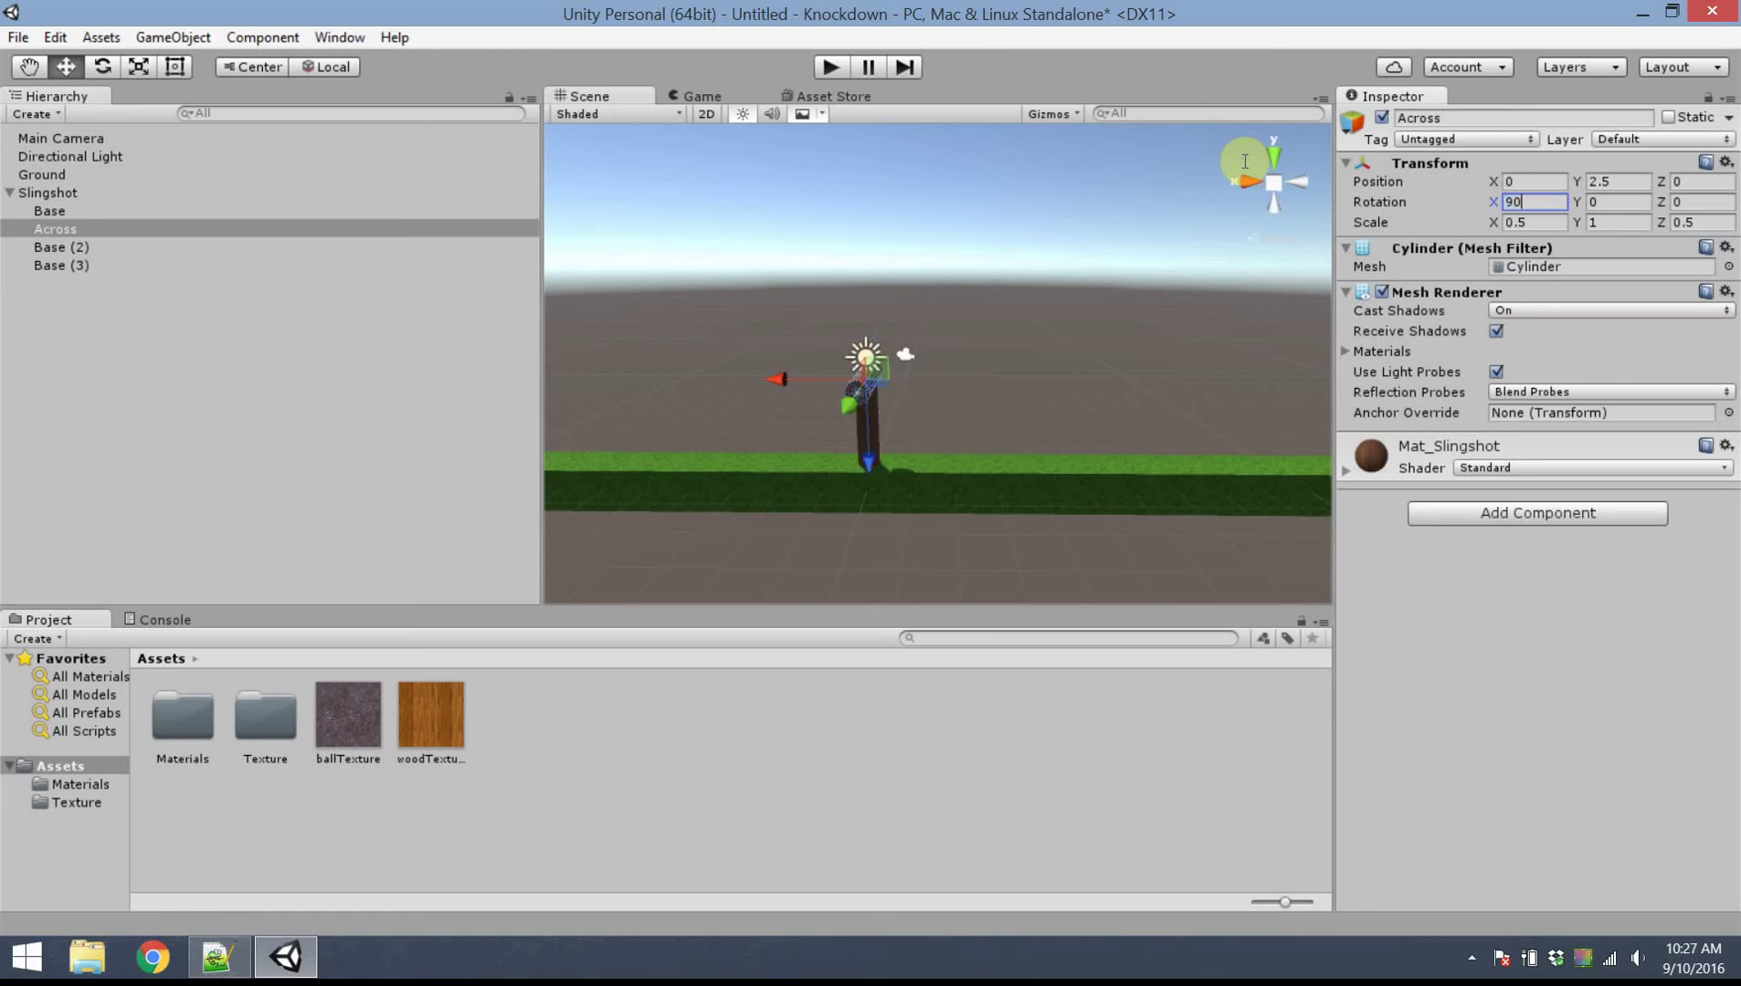
Raise the Directional Light well above the slingshot, then check the pole and crossbar
click(778, 222)
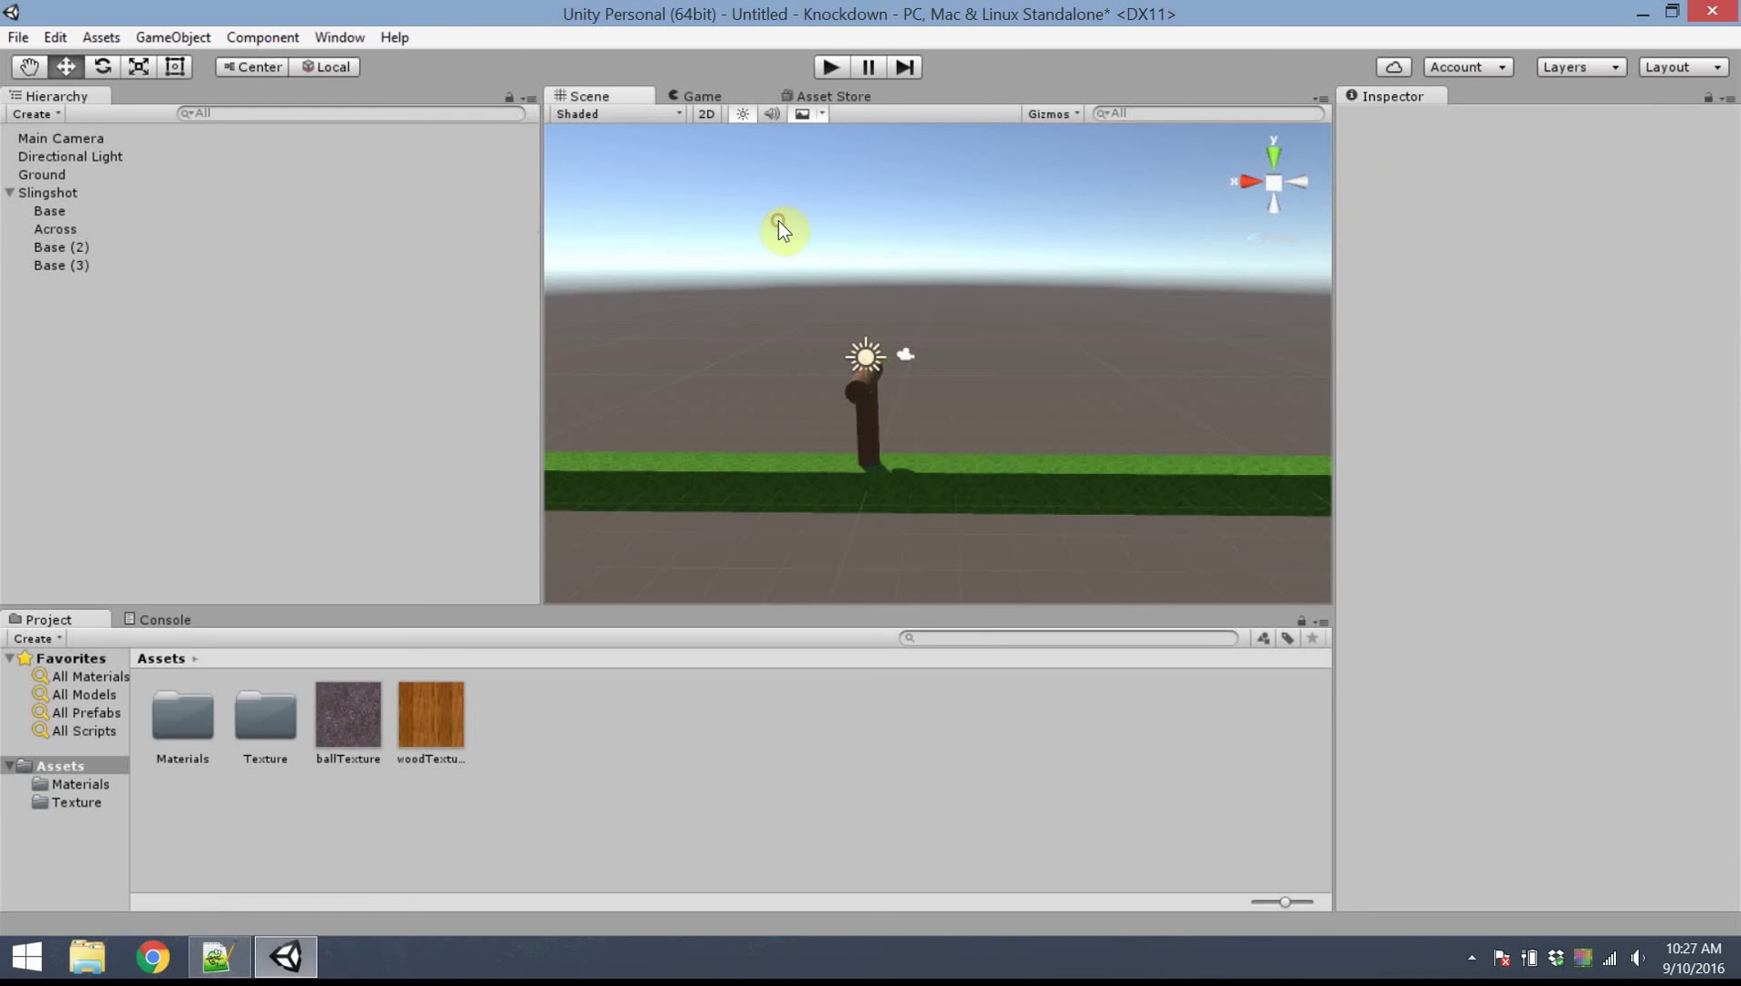
alt+drag(656, 403, 853, 350)
click(945, 310)
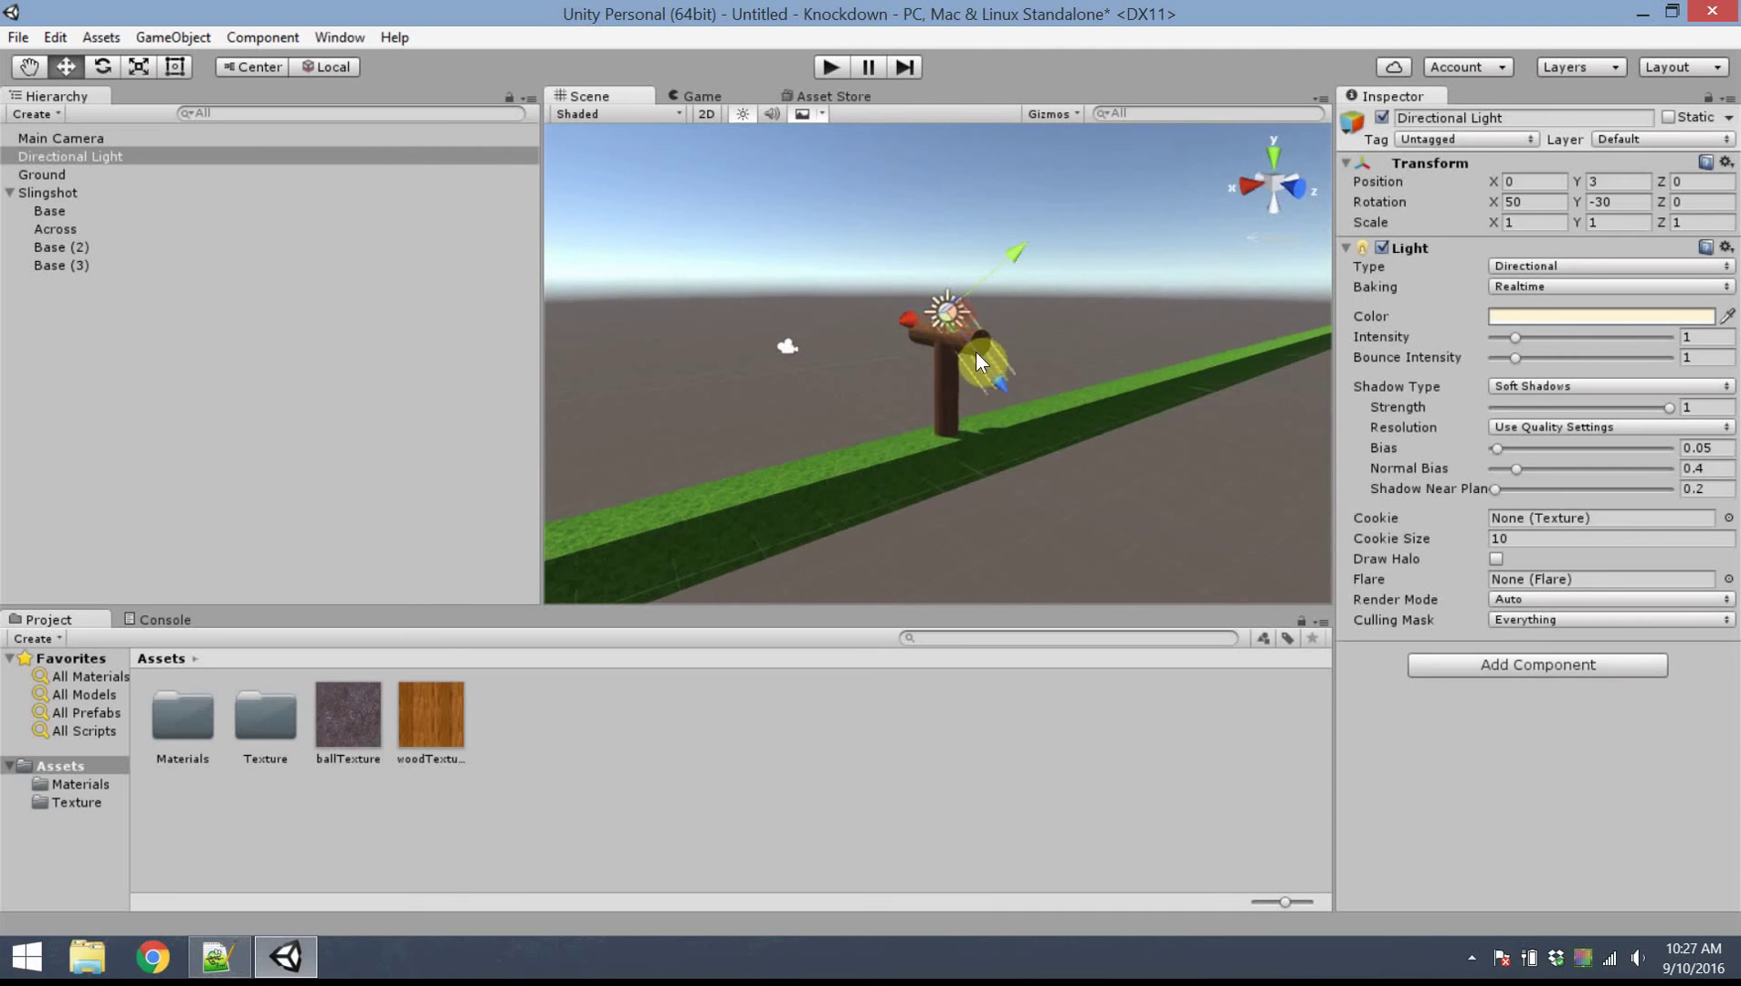
drag(1002, 379, 752, 103)
click(943, 386)
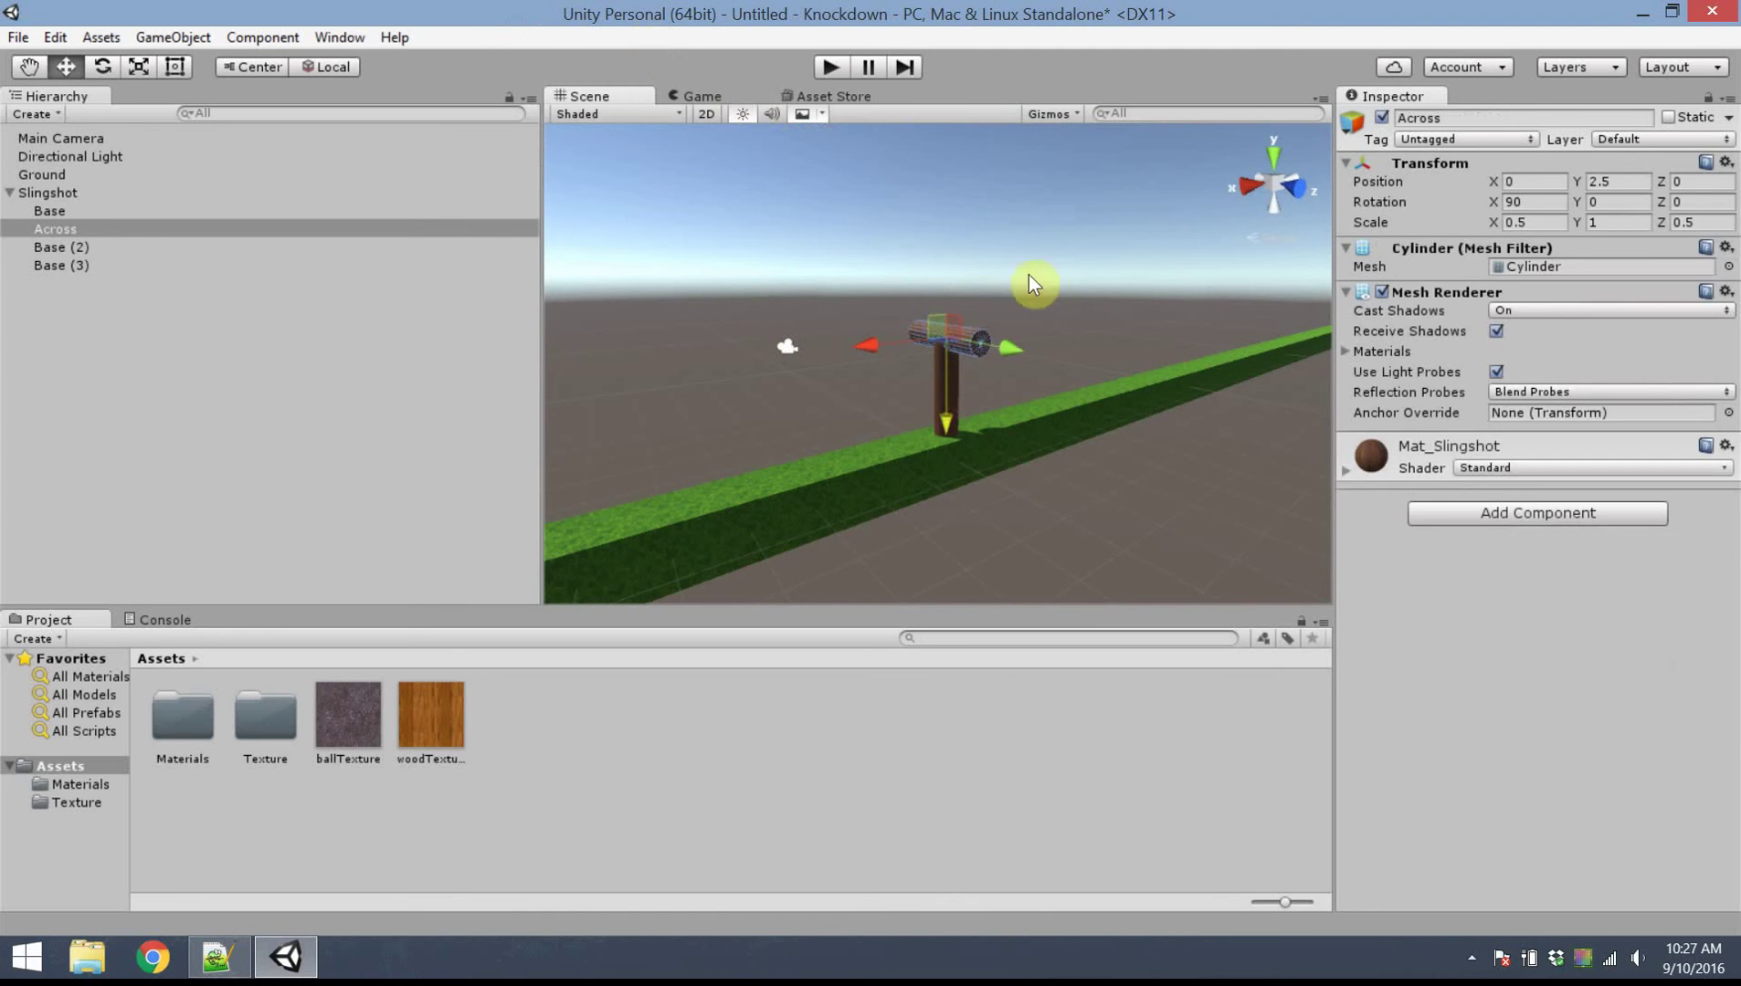
click(832, 201)
click(986, 340)
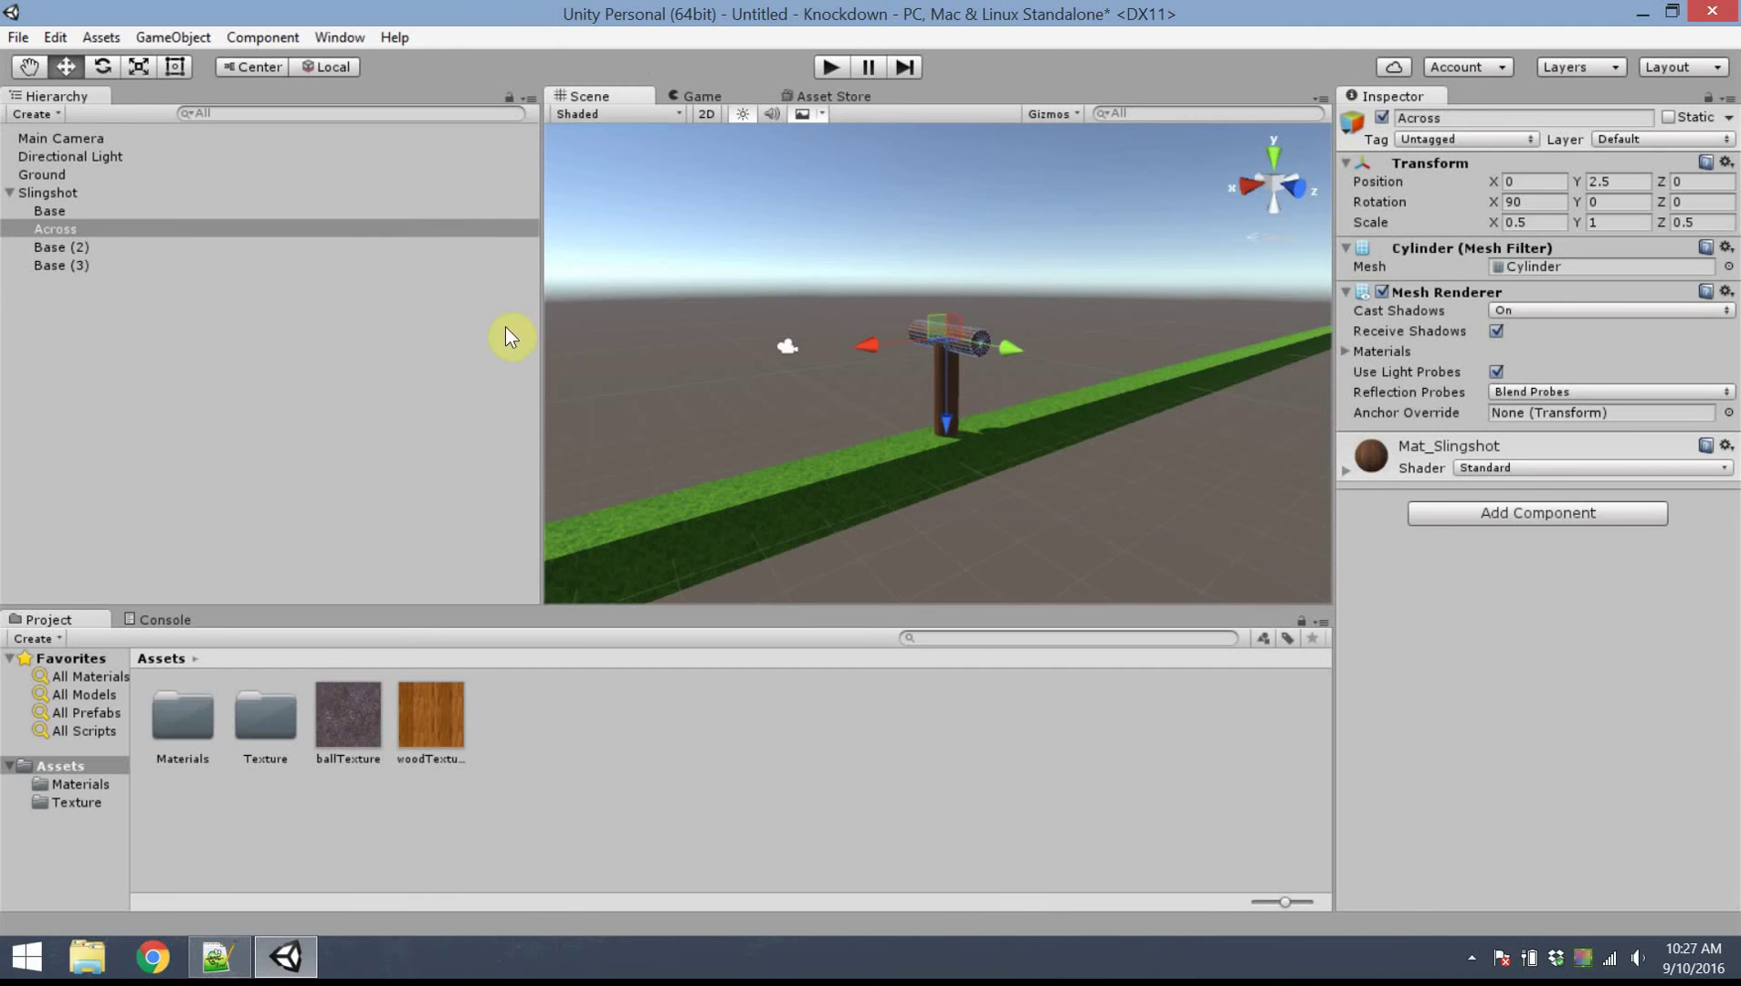
click(65, 247)
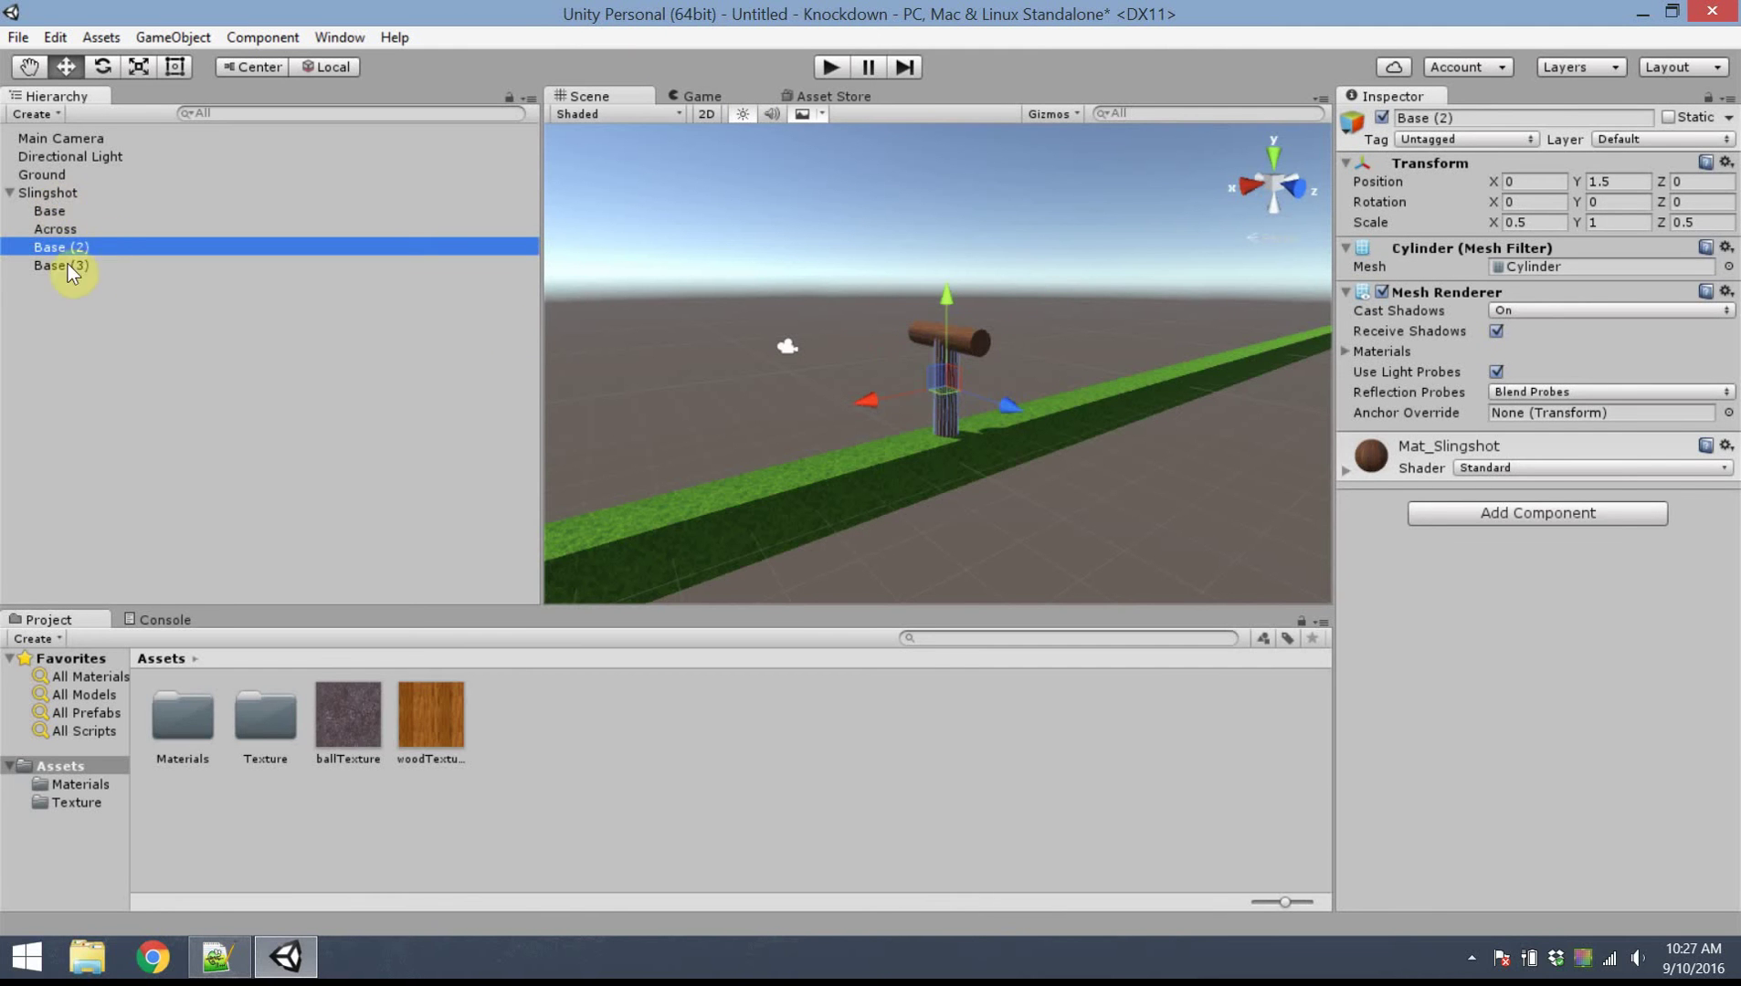
Rename Base (2) to Left at Position Y 3.25, Z -1
click(1478, 120)
text(Left)
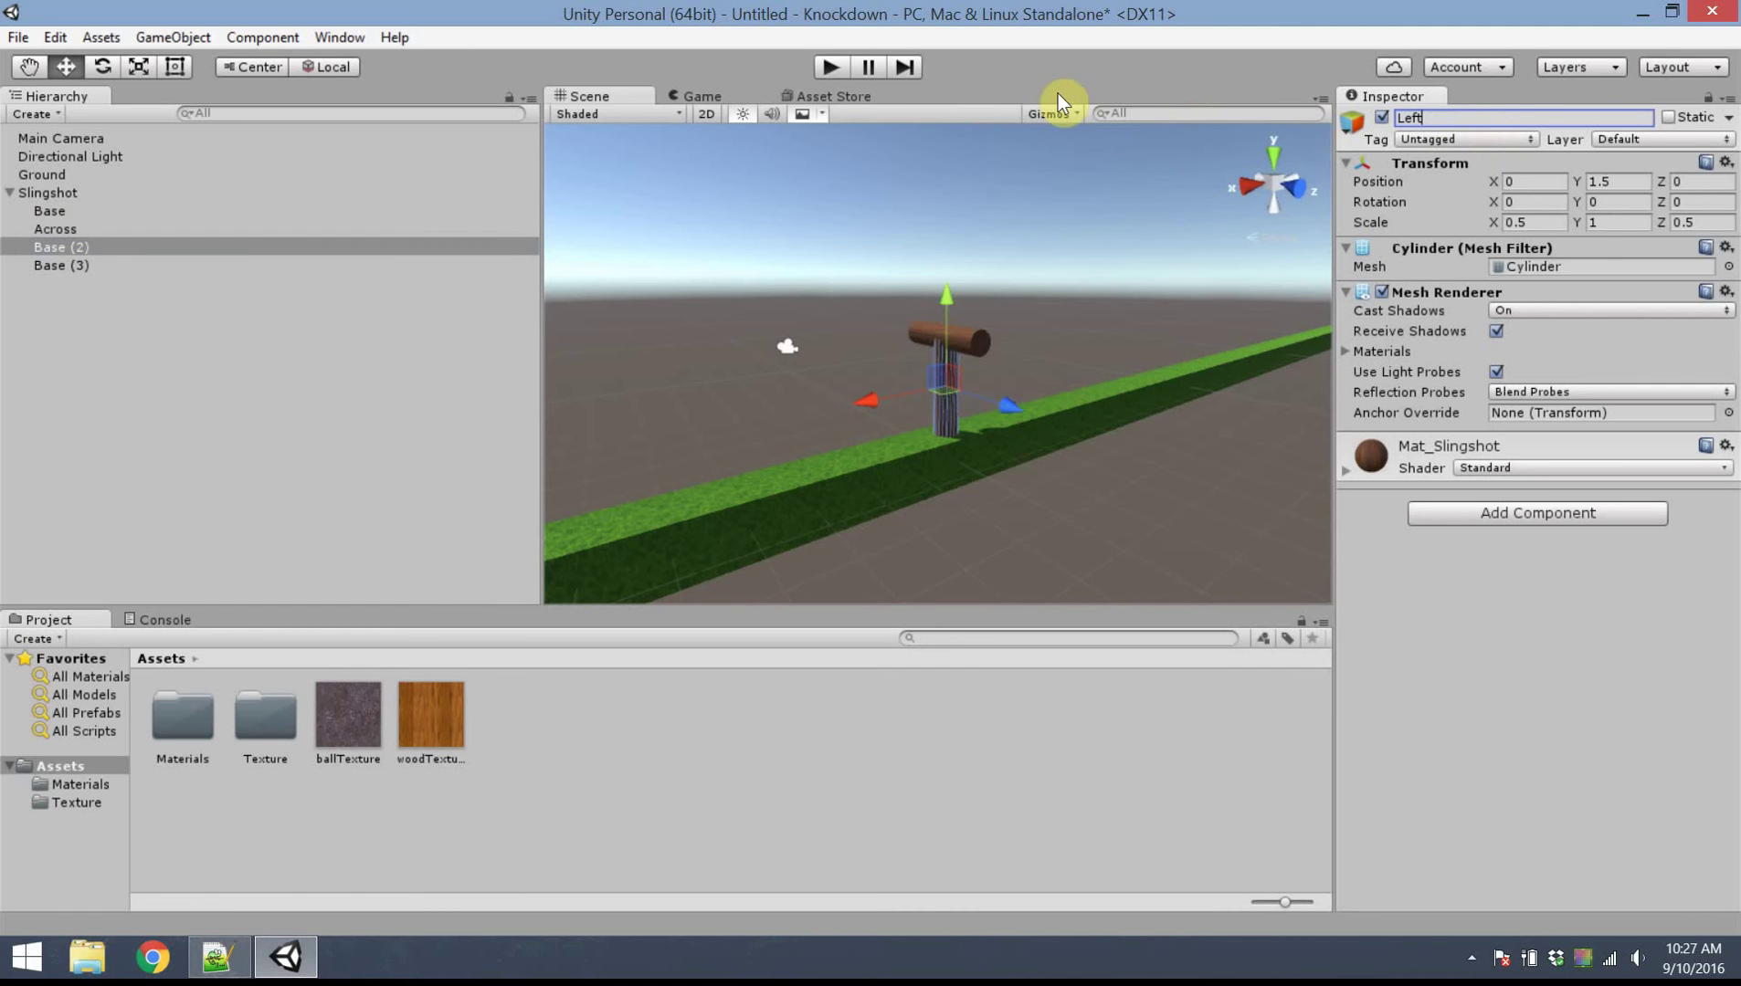
click(1615, 181)
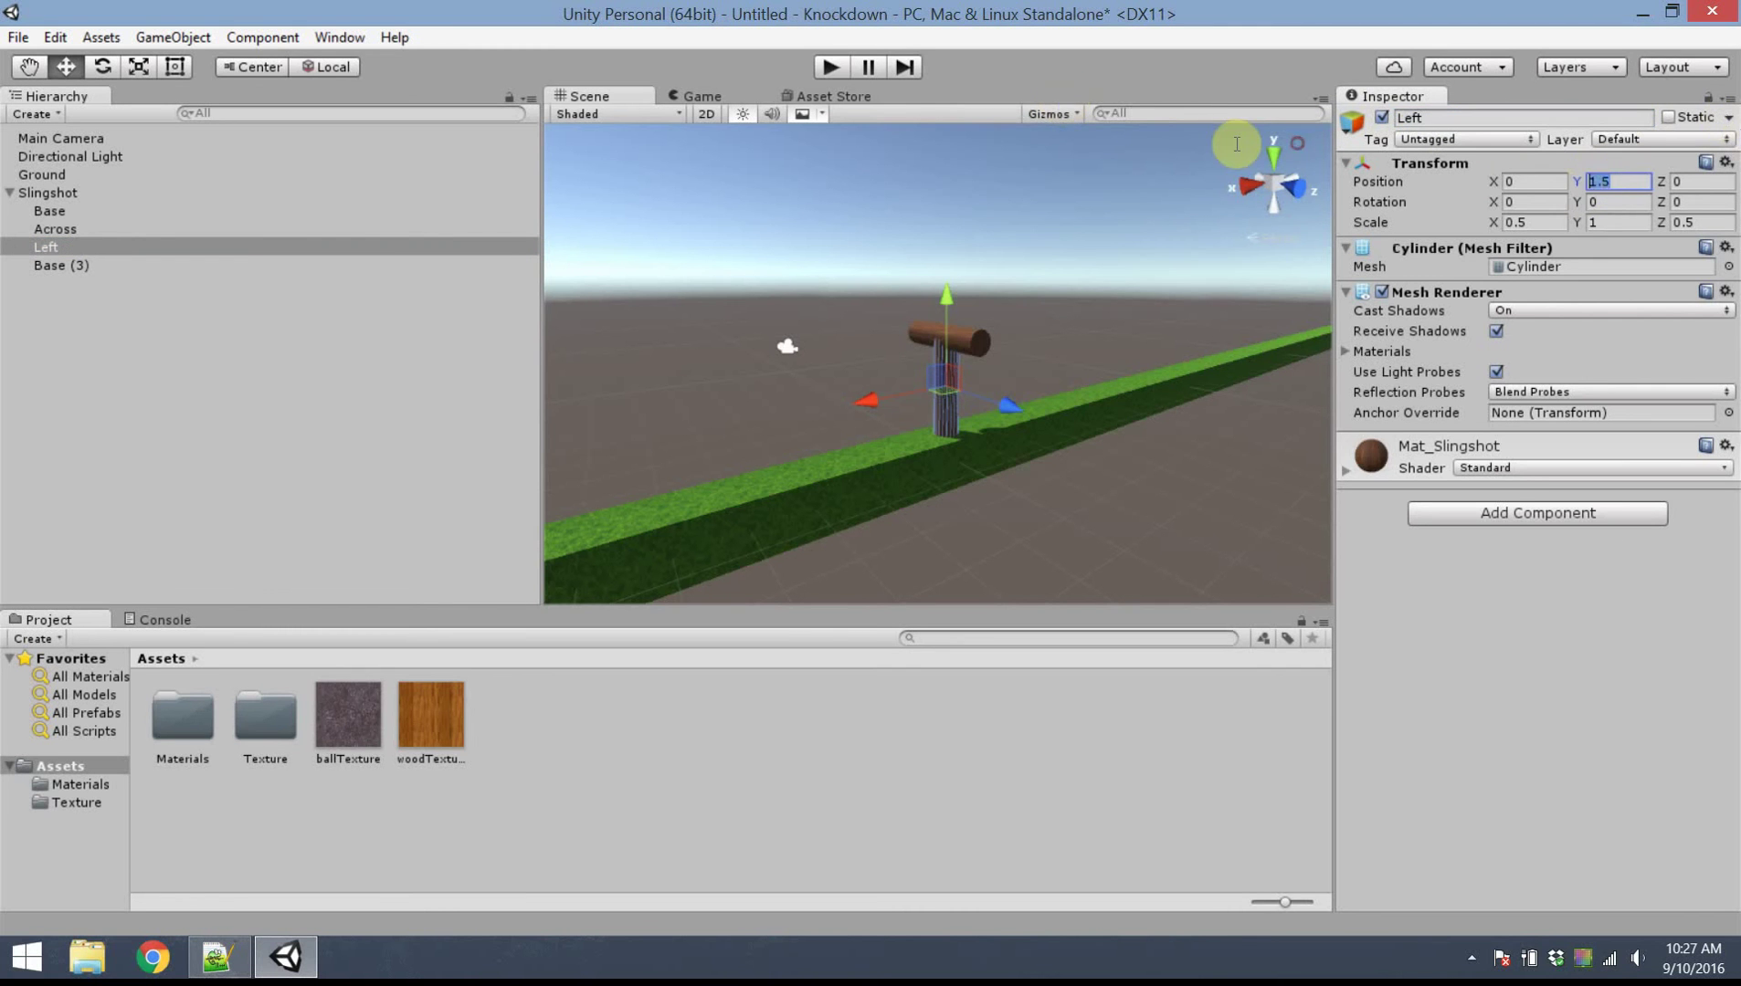
text(3.25)
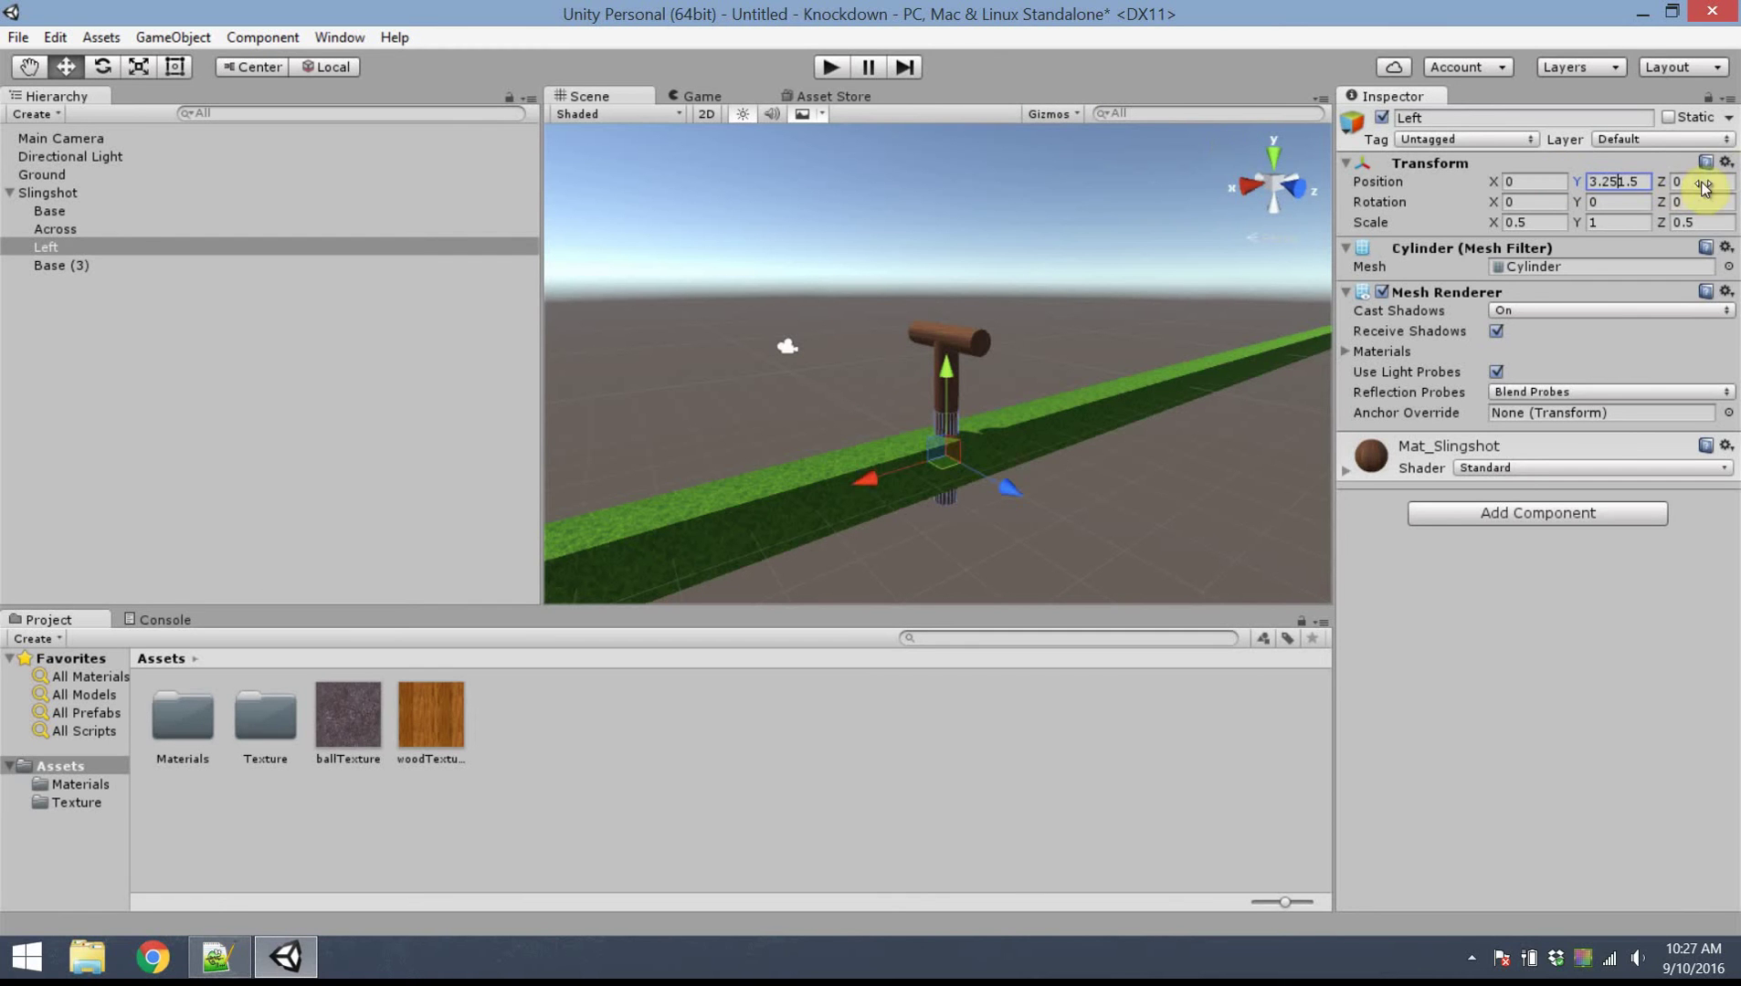
key(Delete)
key(Delete)
key(Delete)
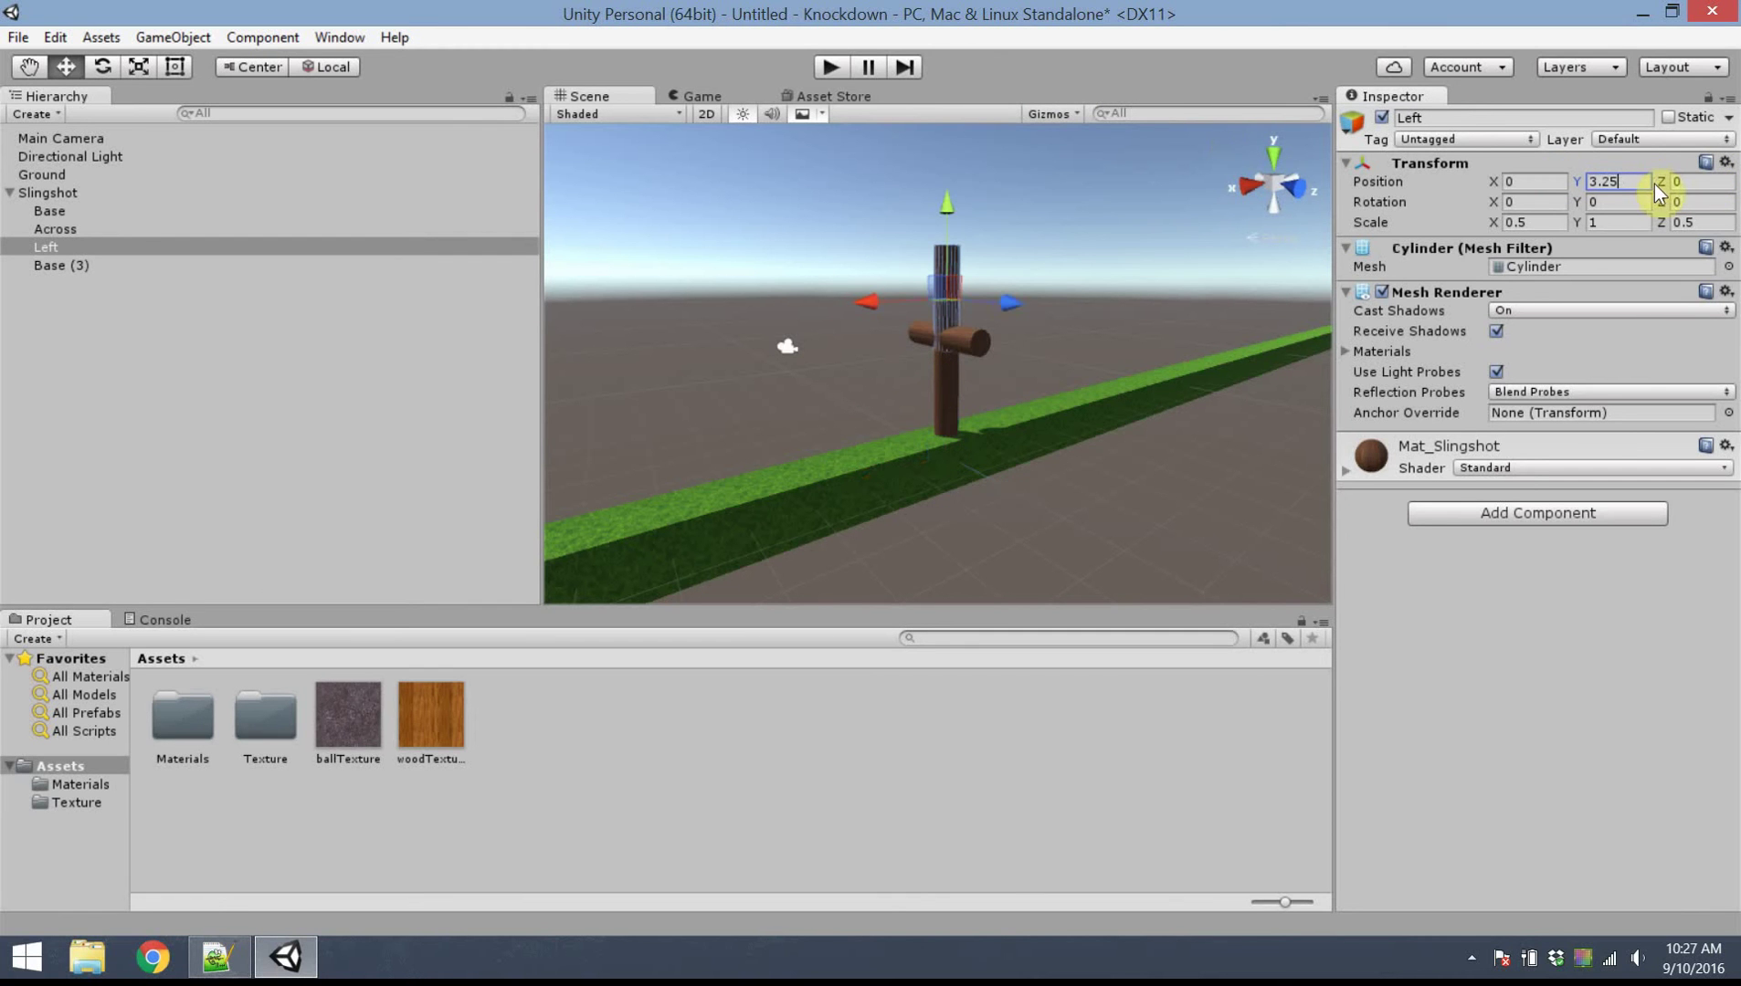
key(Tab)
text(-1)
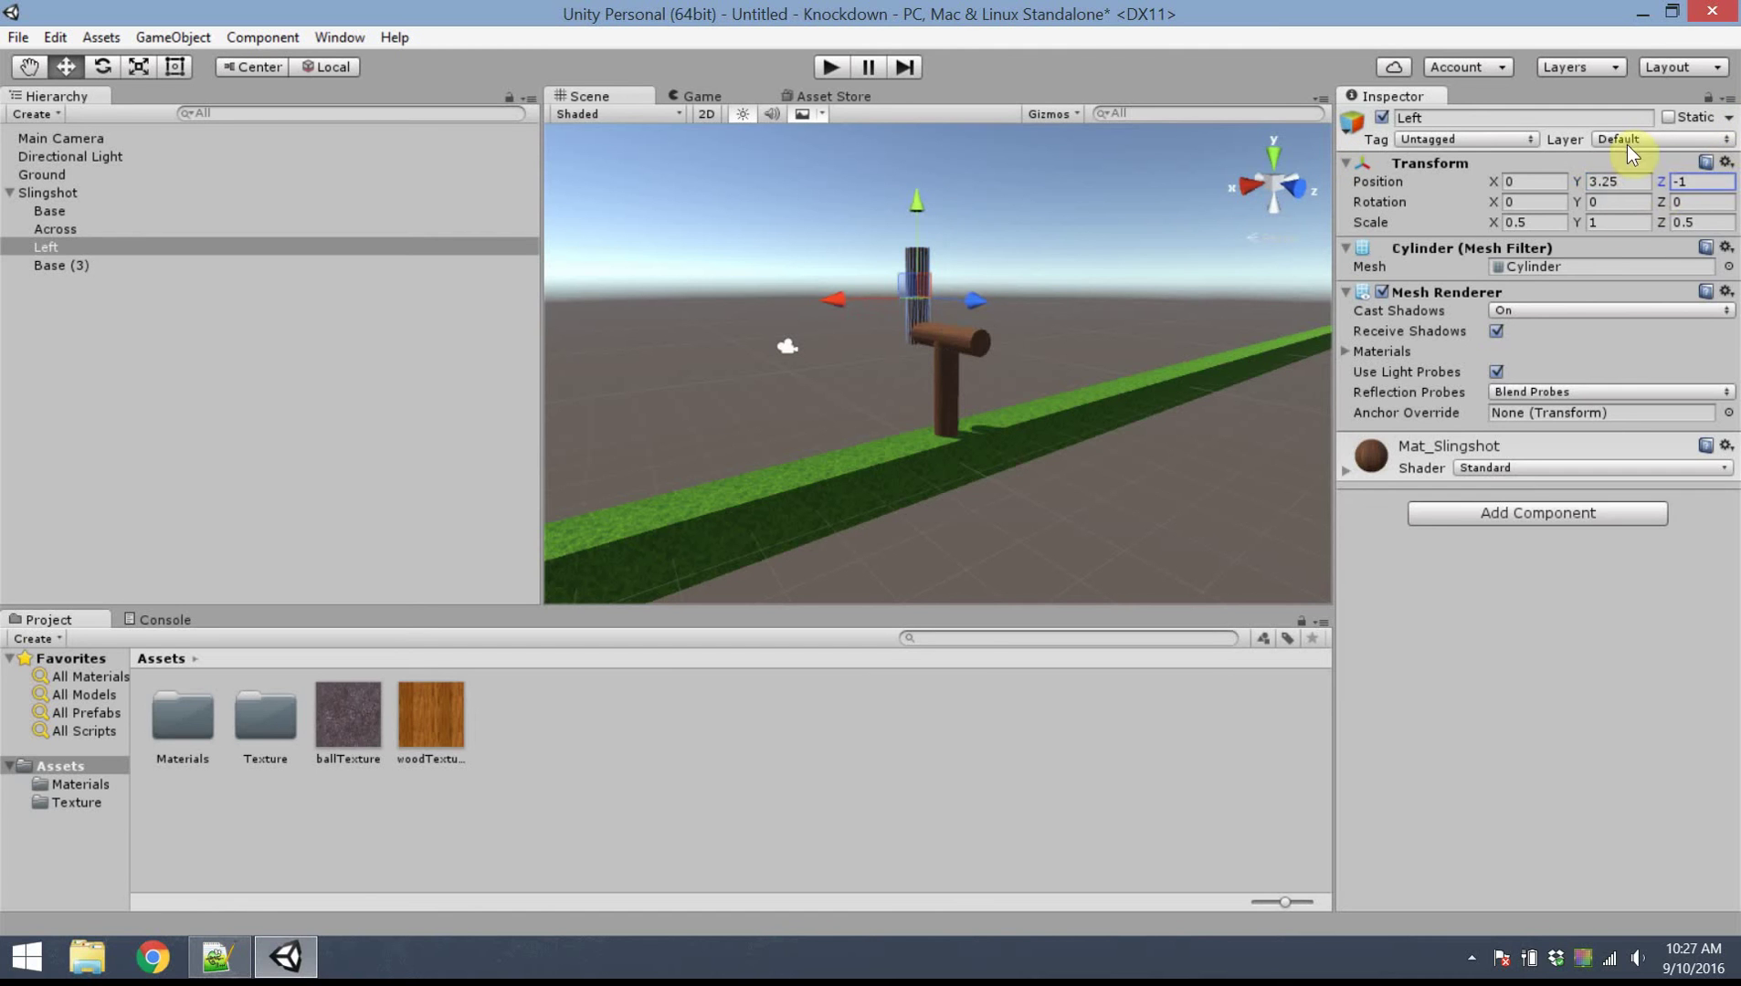
click(932, 266)
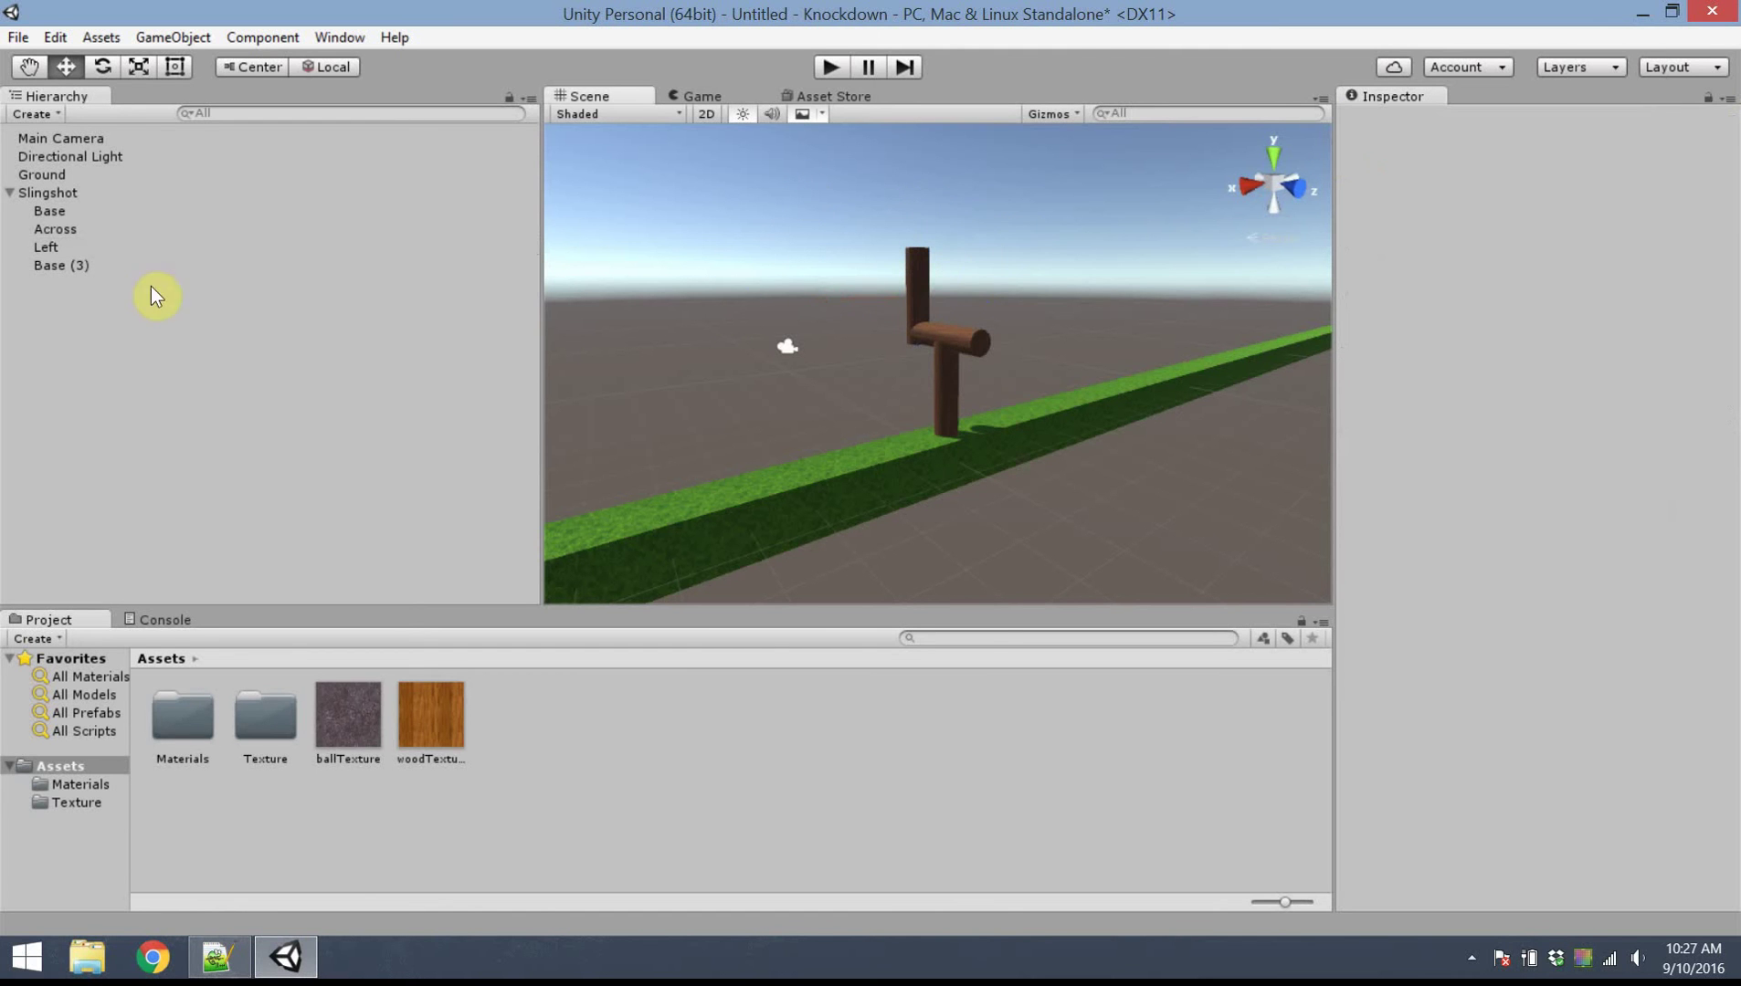
Rename Base (3) to Right at Position Y 3.25, Z 1
click(46, 265)
click(1498, 117)
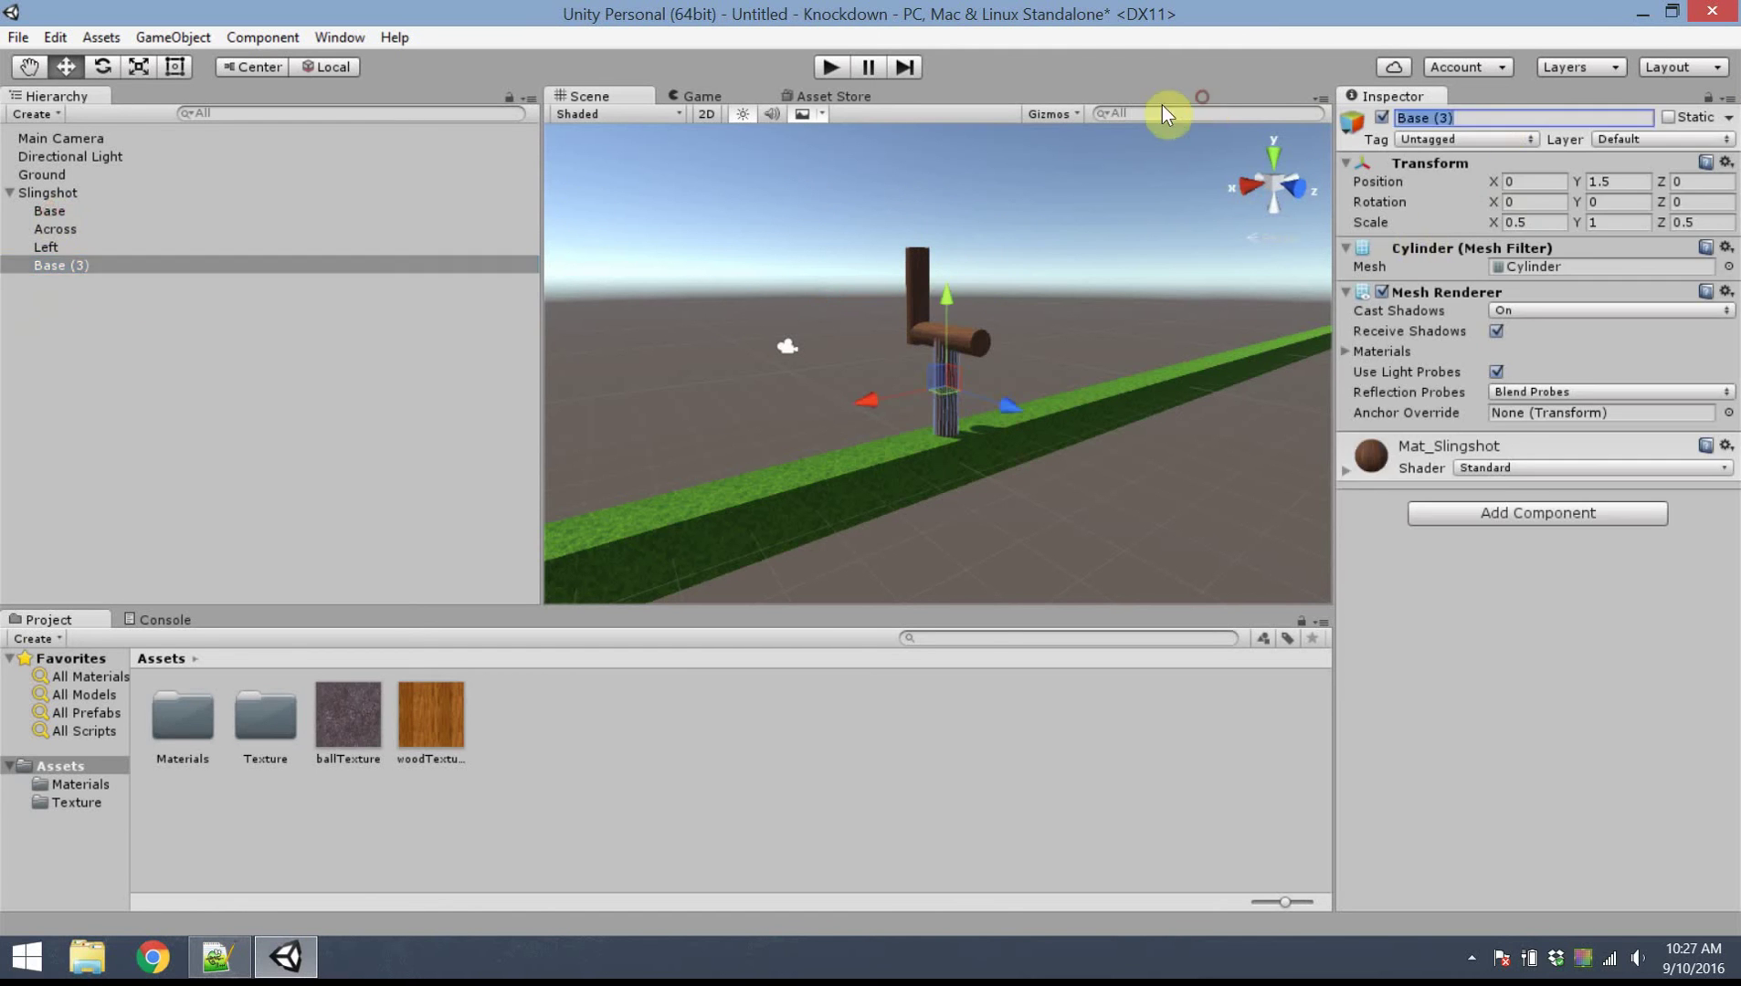
text(Right)
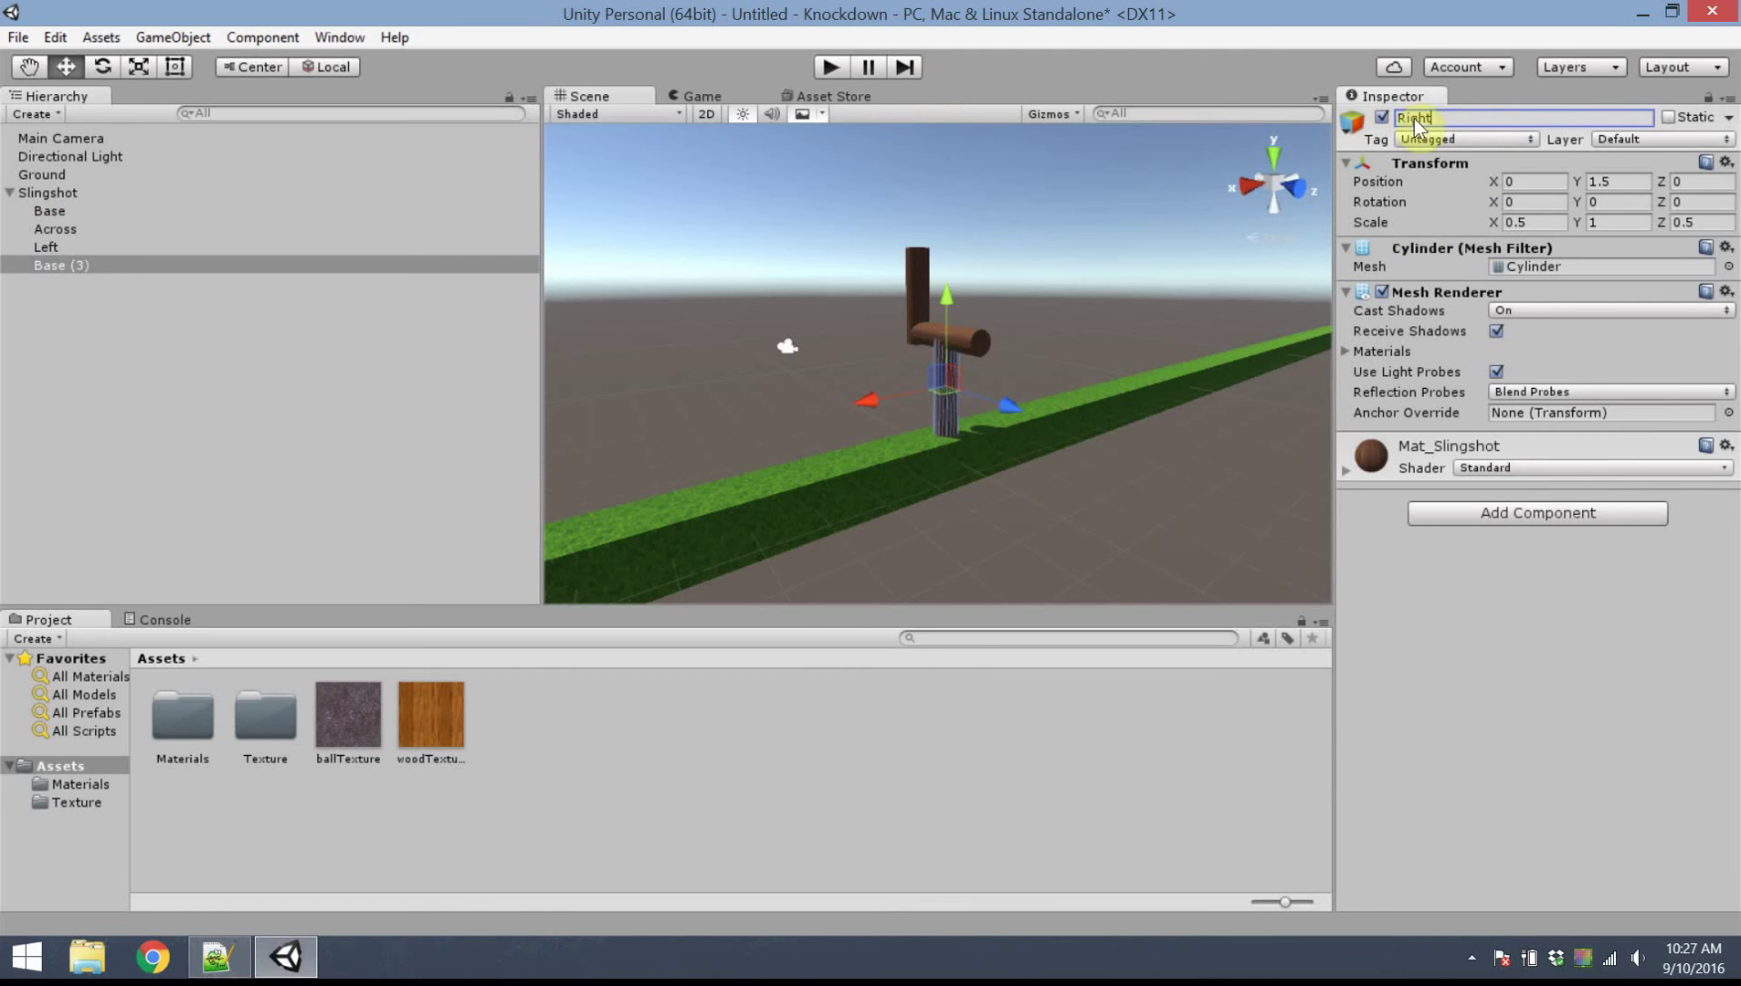
click(1605, 181)
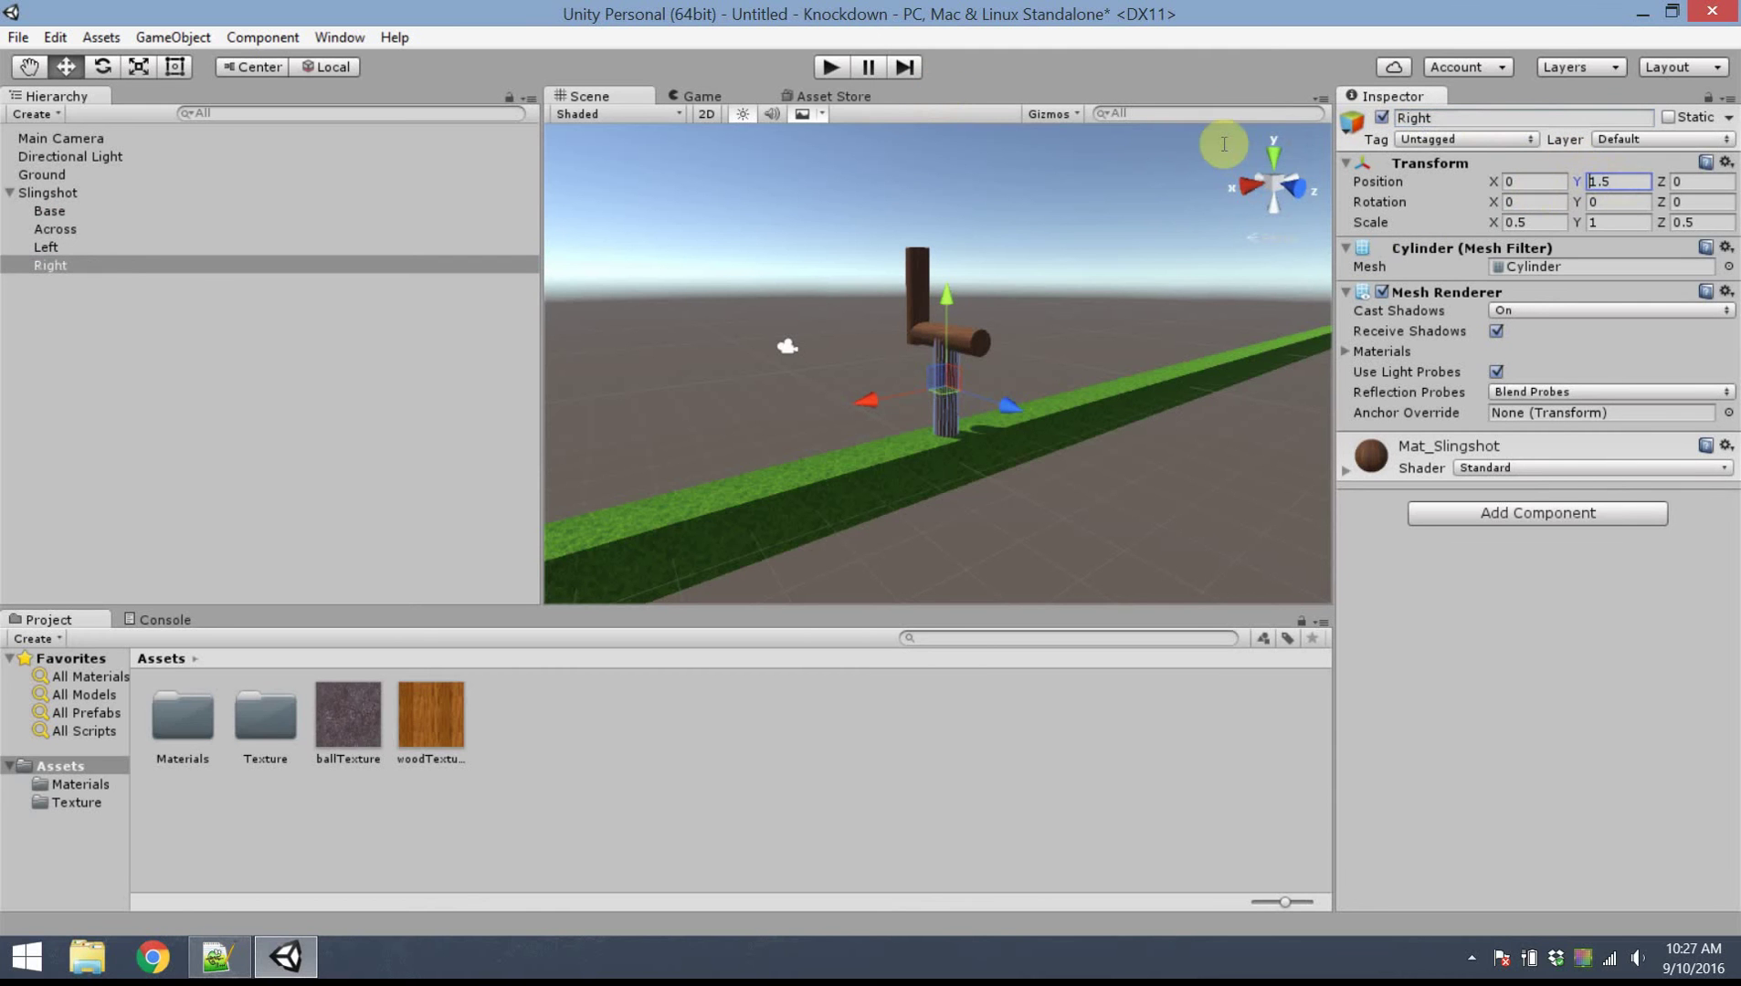
text(3.25)
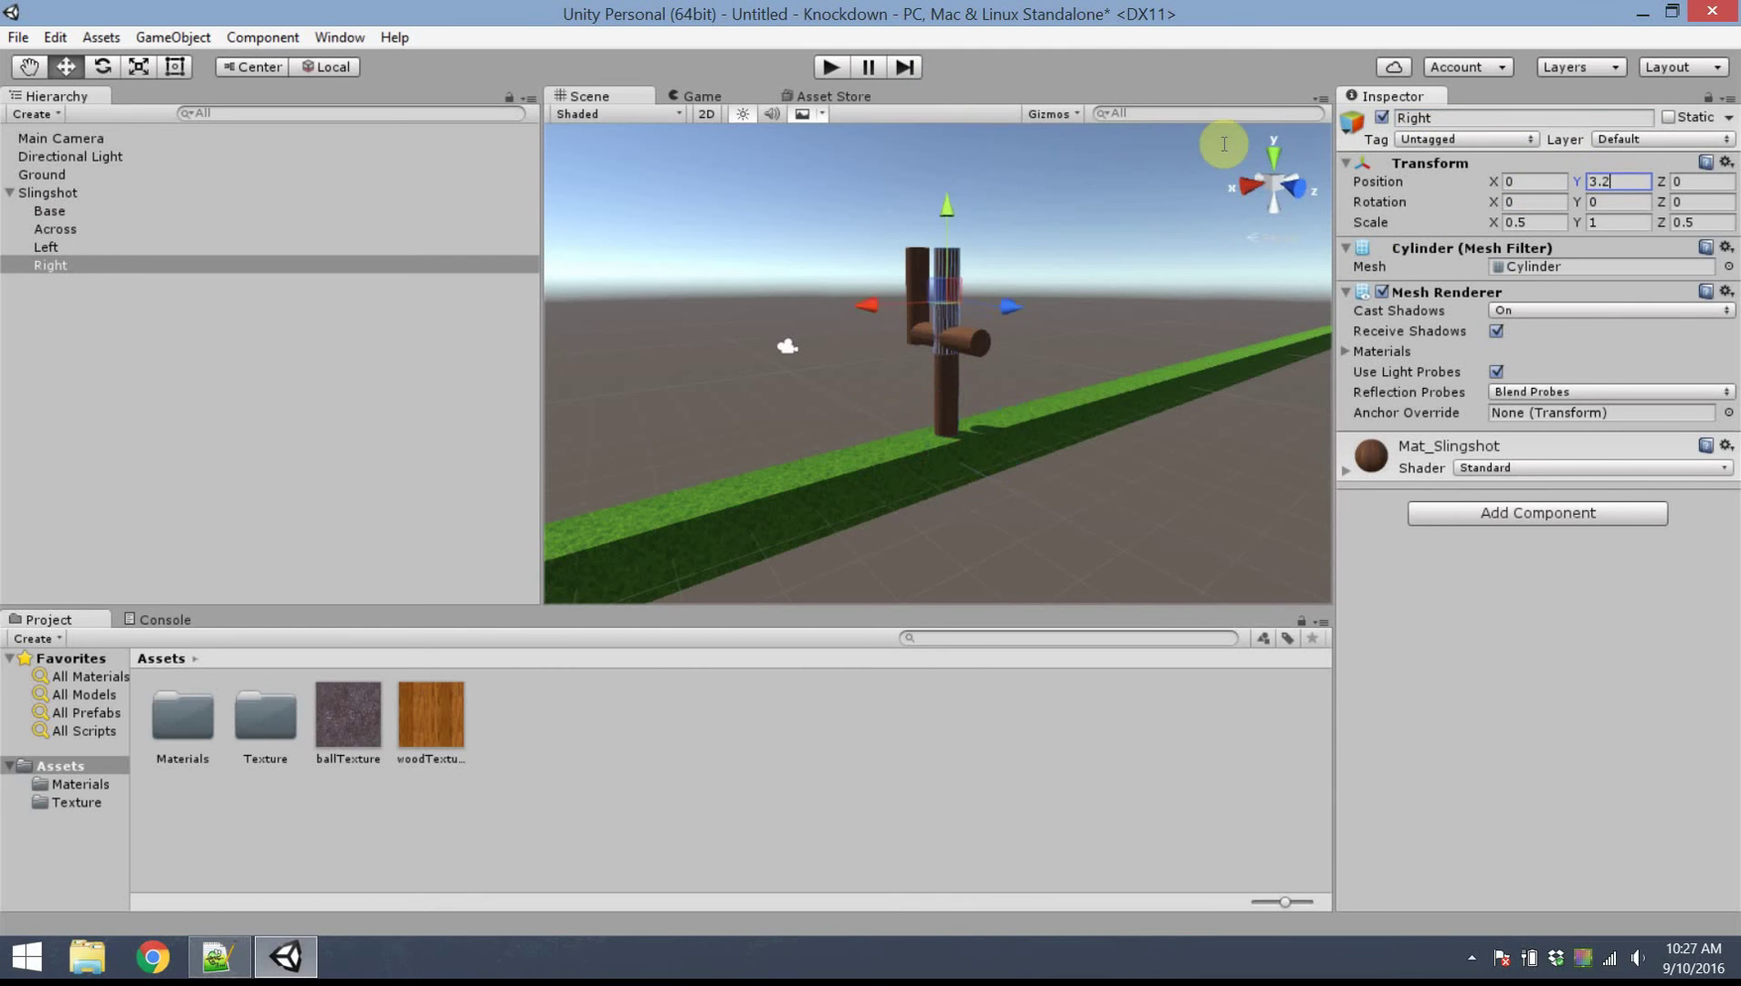
click(1700, 181)
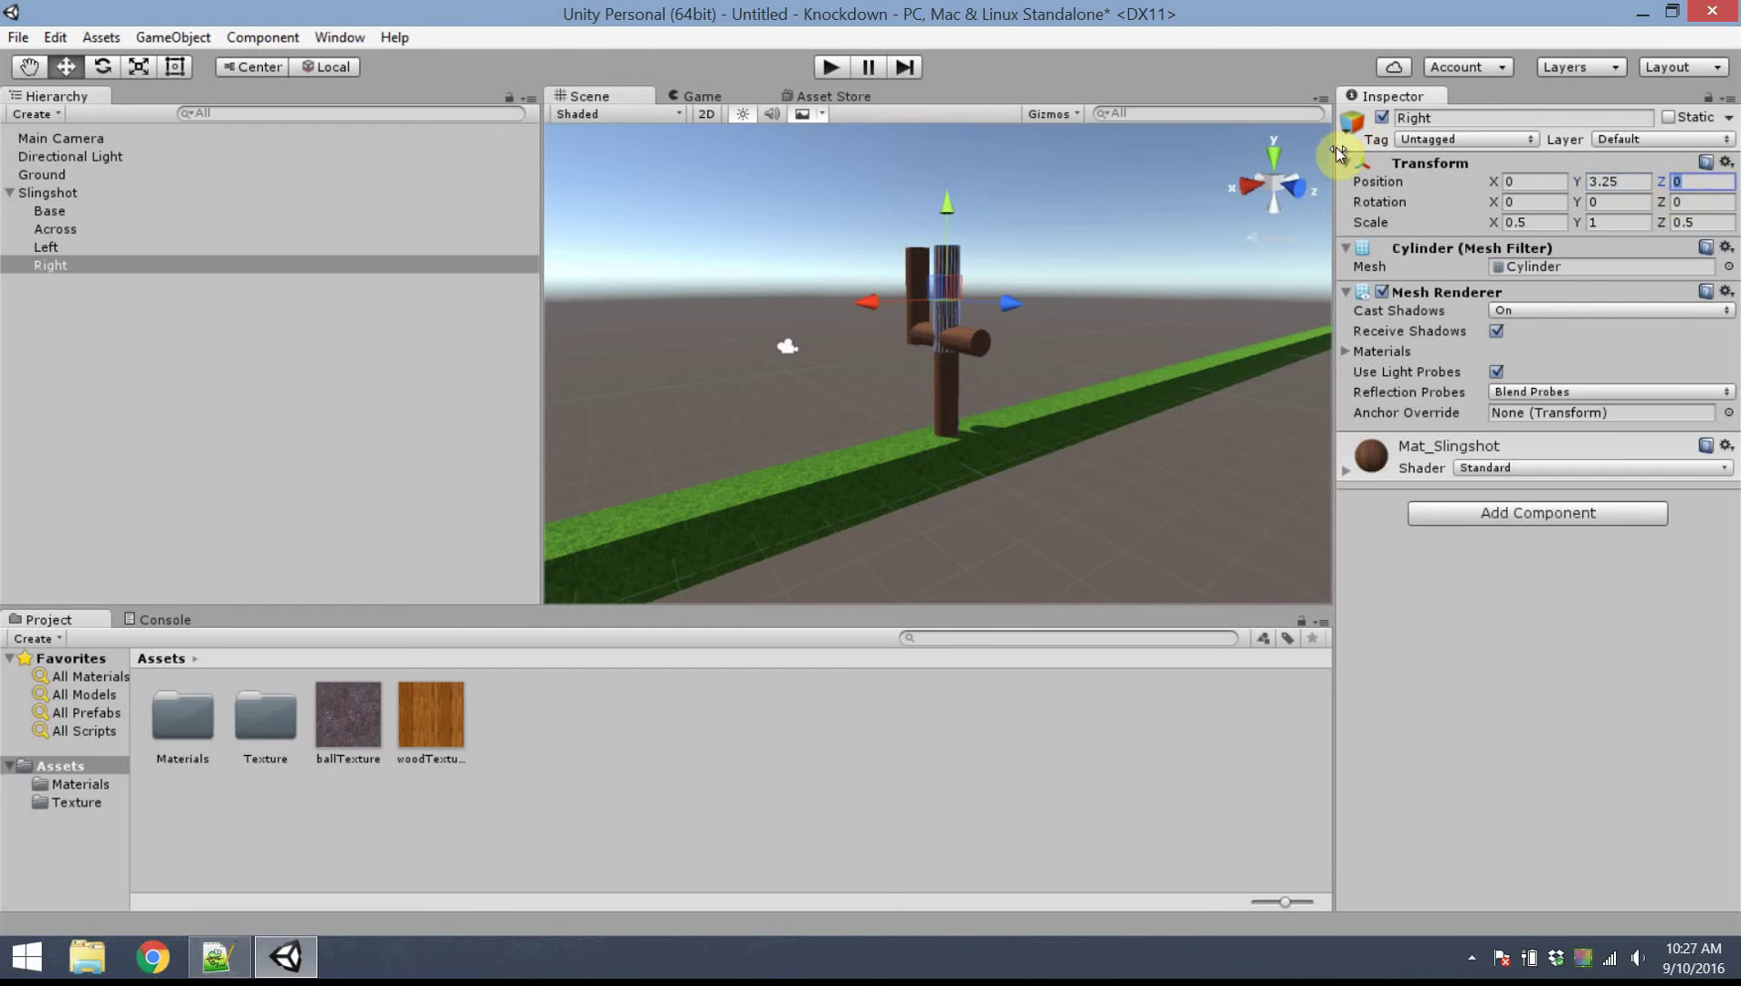
text(1)
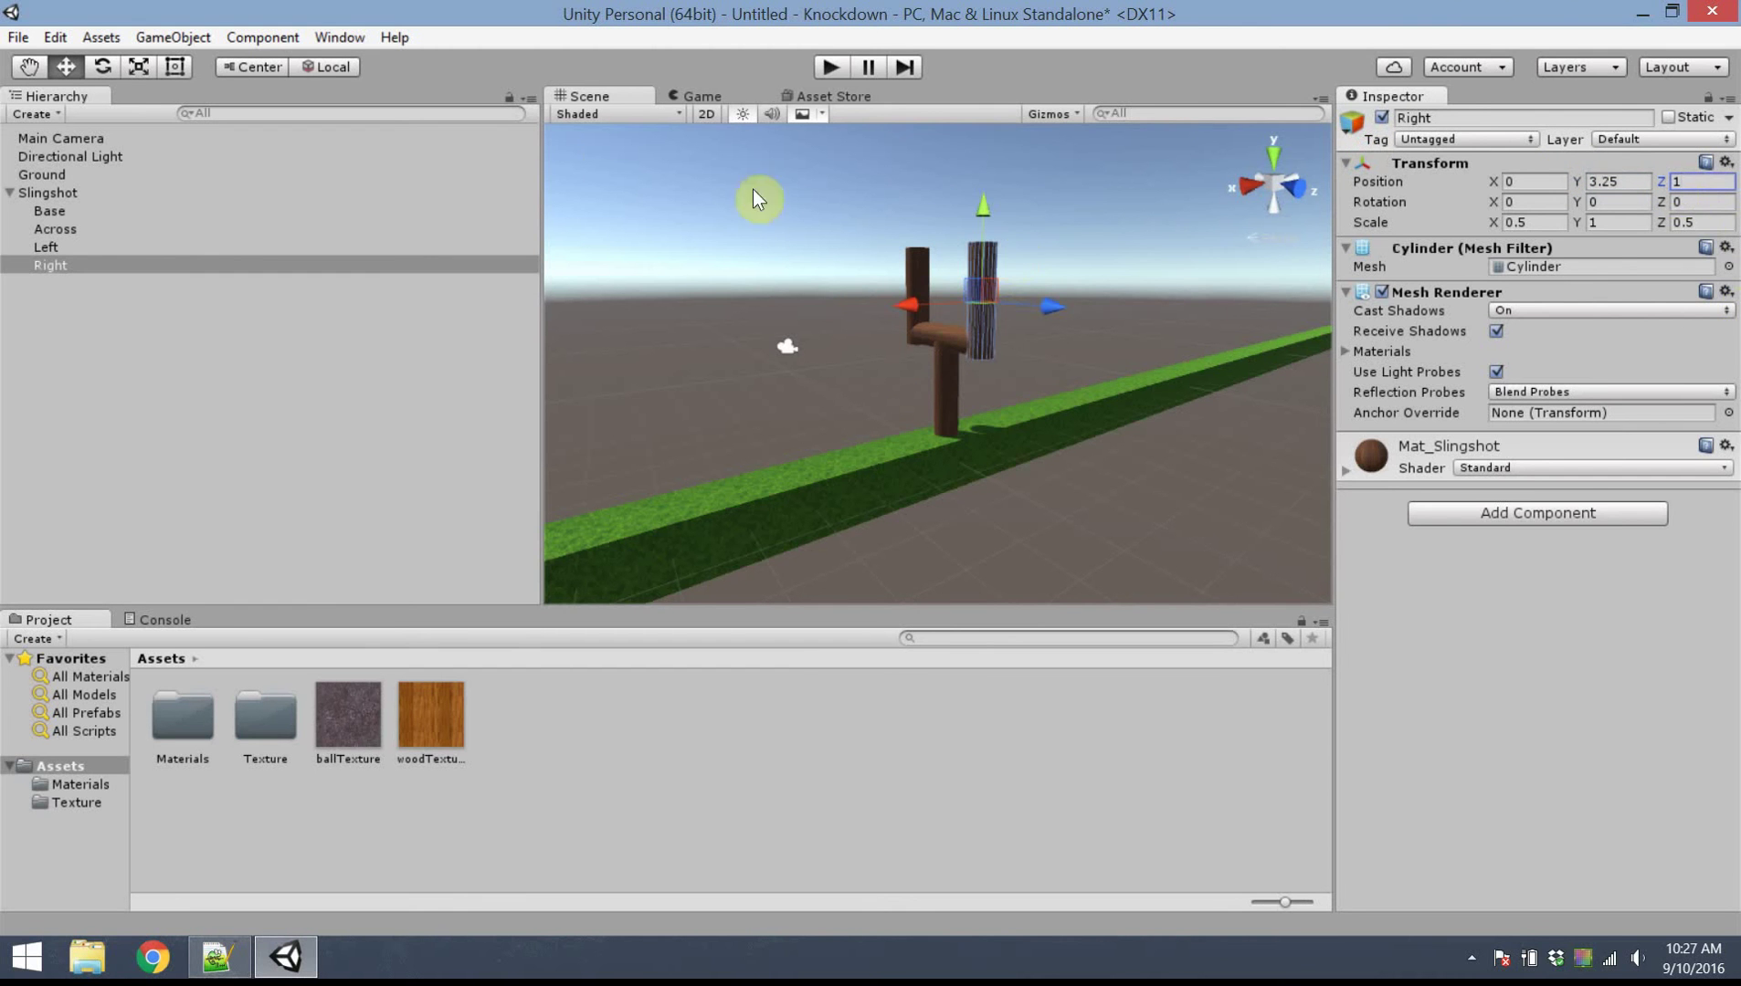
click(603, 151)
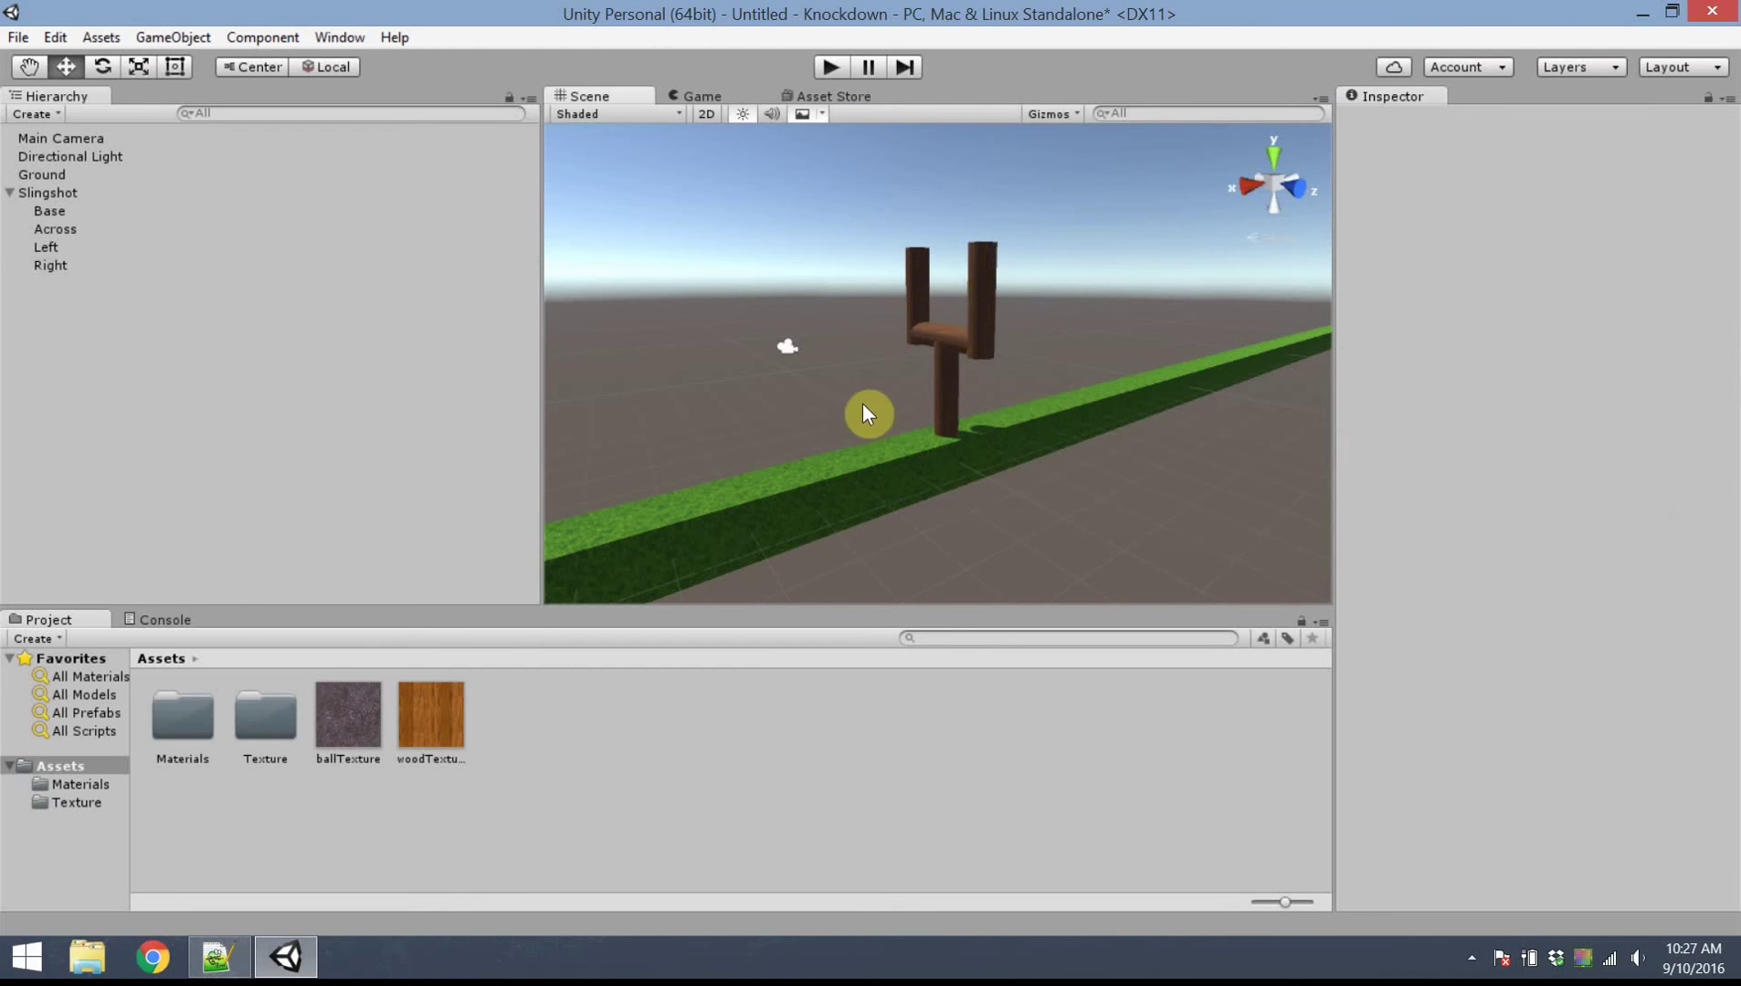
alt+drag(849, 413, 738, 384)
click(48, 192)
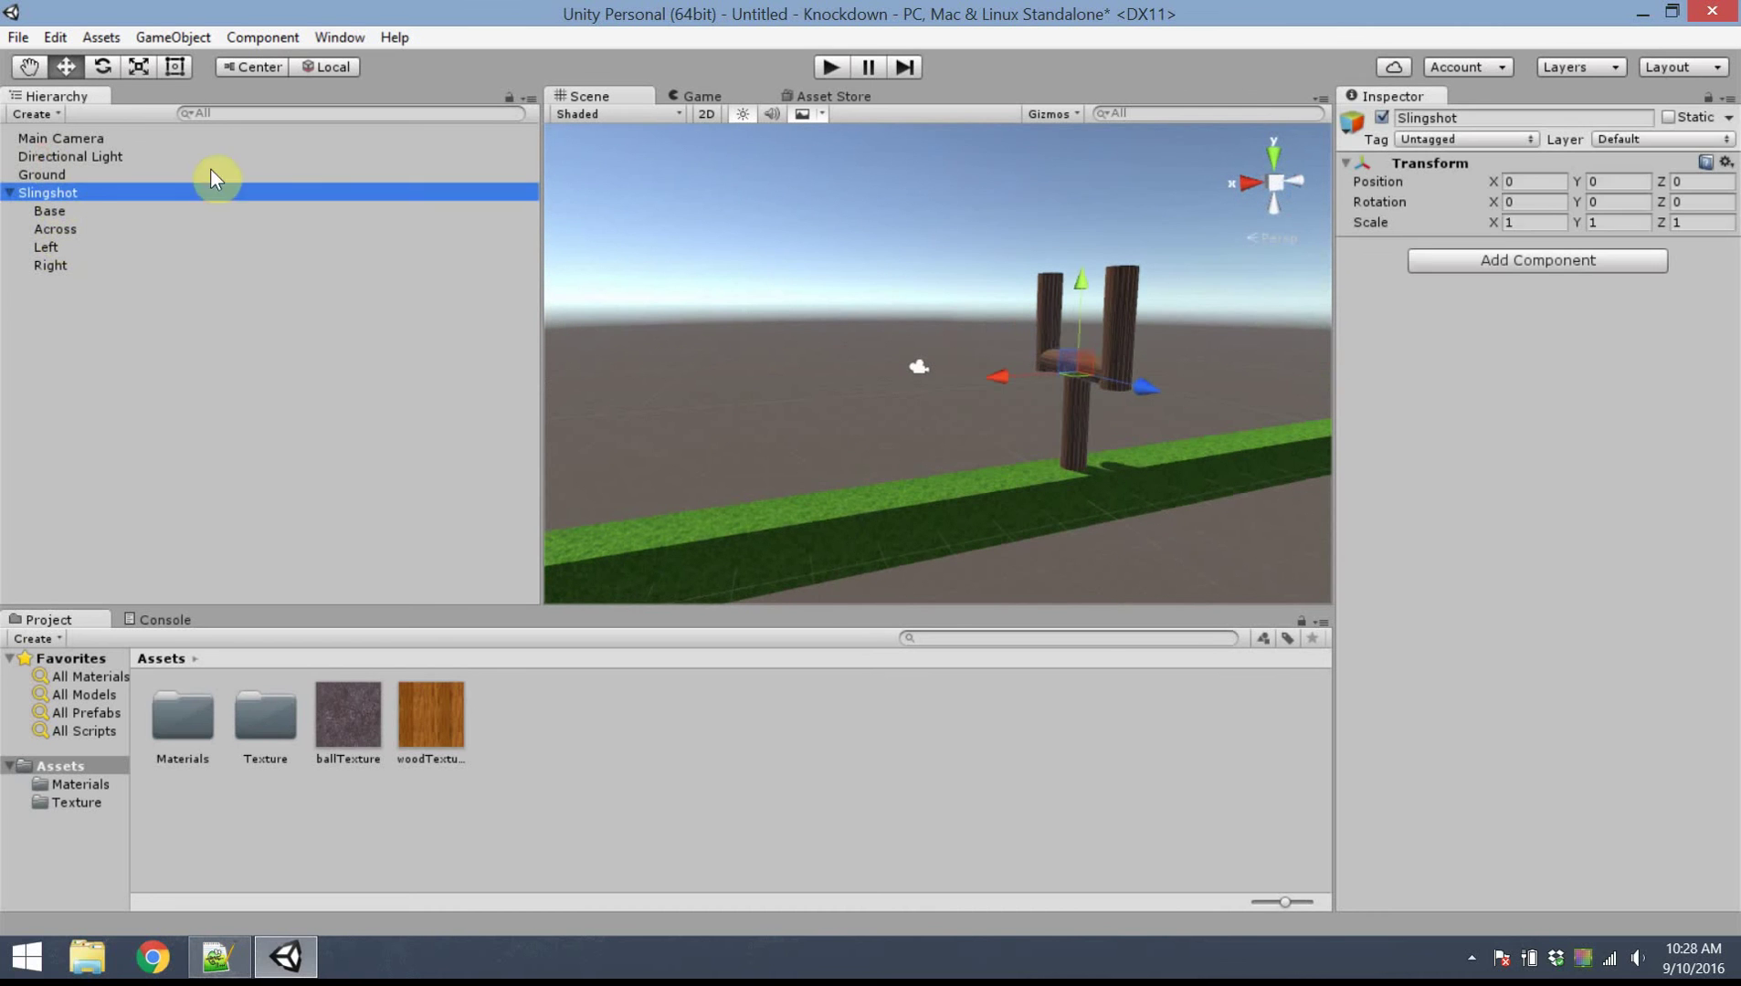
drag(1073, 365, 1057, 312)
key(ctrl+z)
click(1030, 379)
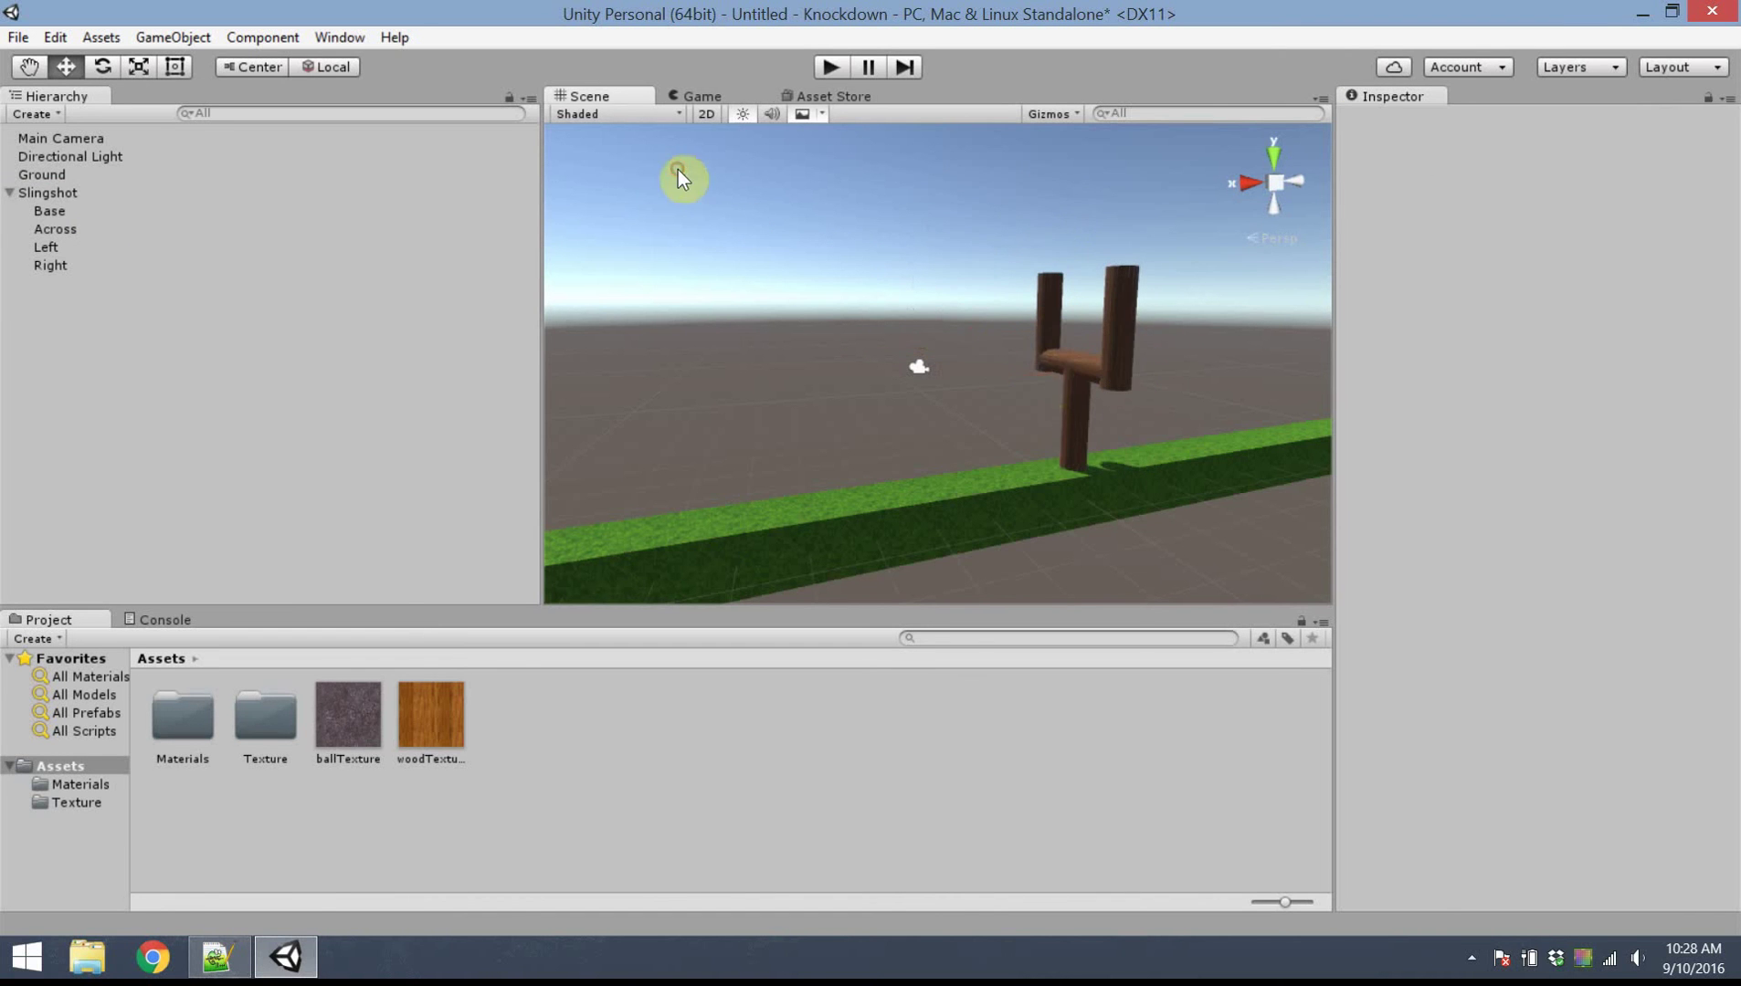
key(ctrl+z)
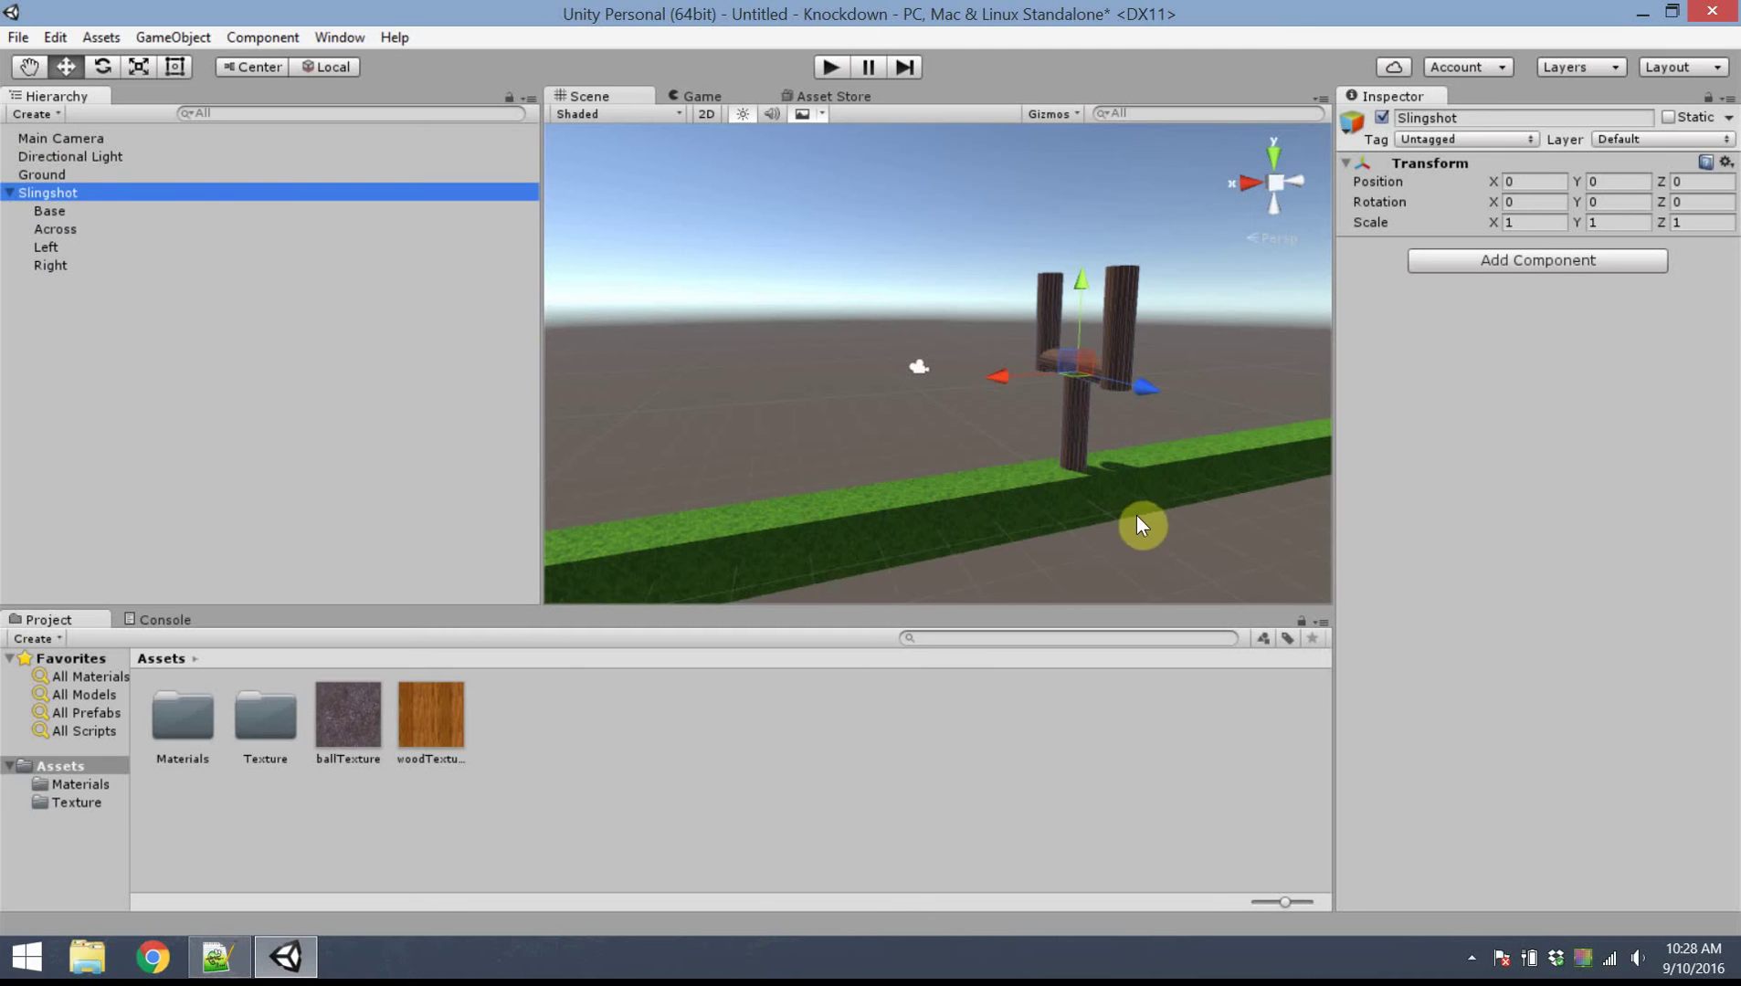
right_drag(1108, 508, 1041, 512)
scroll(1042, 444, down, 5)
middle_drag(1127, 517, 1043, 375)
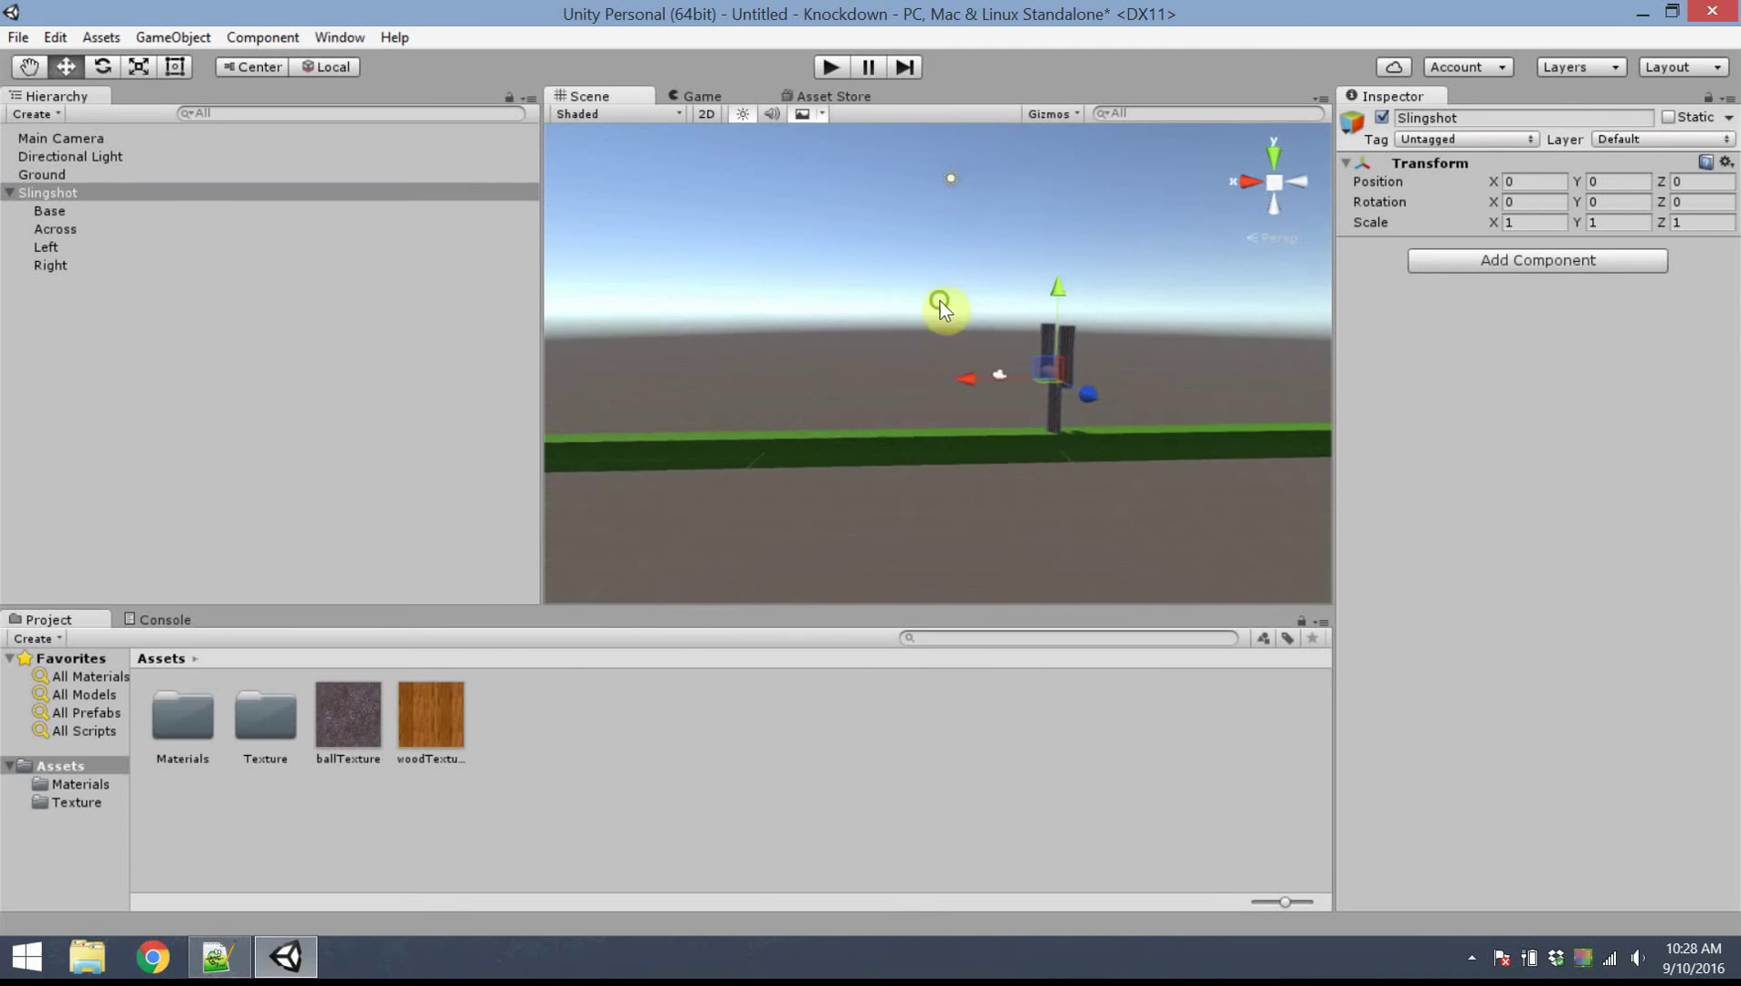
mouse_move(1047, 384)
right_down()
mouse_move(1146, 536)
mouse_move(1053, 528)
mouse_move(1047, 407)
right_up()
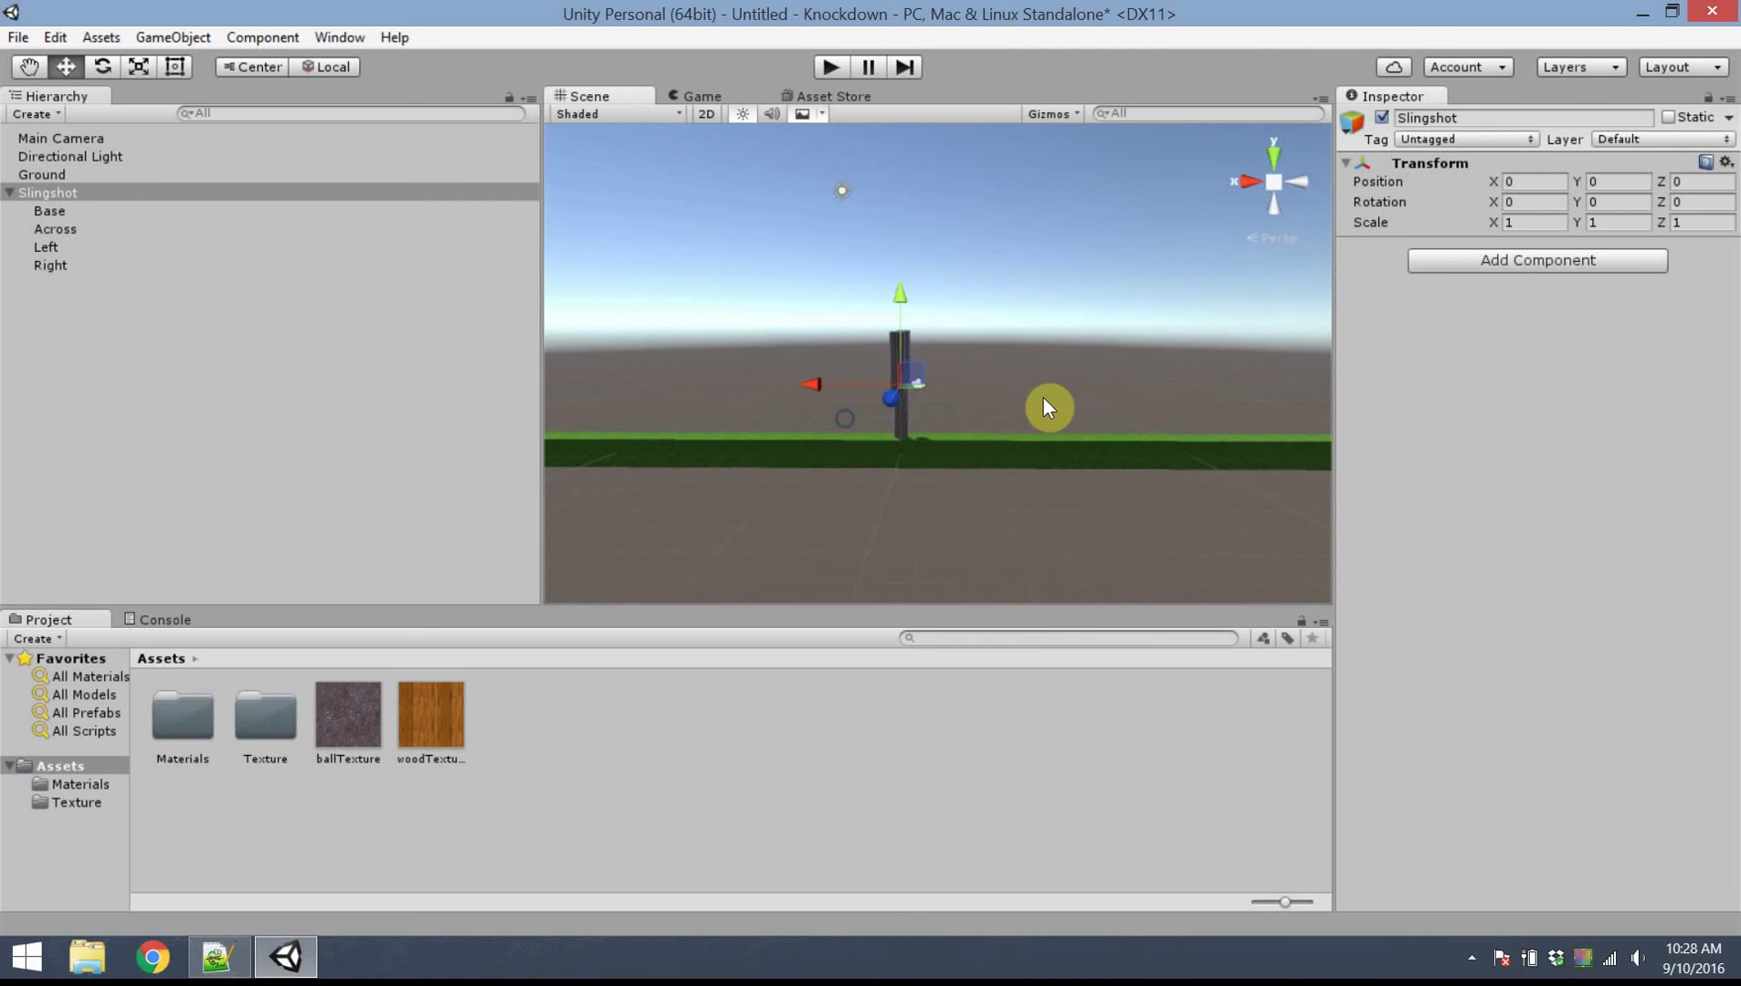
Raise the Main Camera to Position Y 10
click(38, 138)
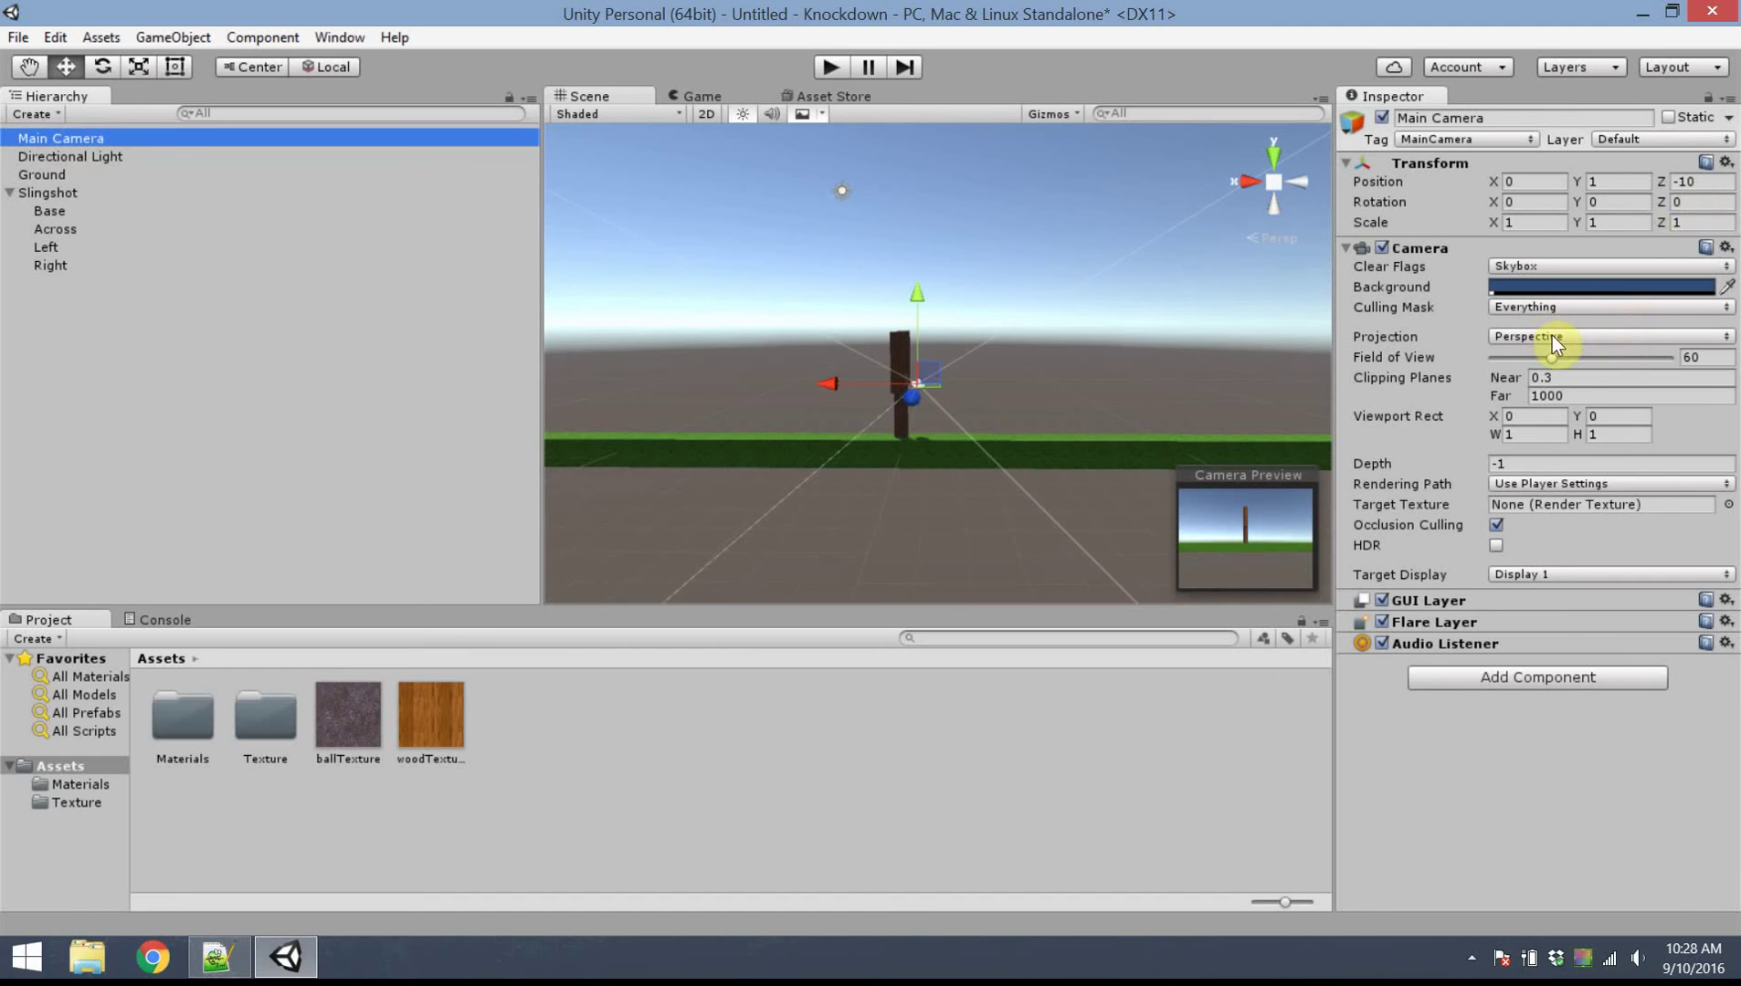
click(1619, 182)
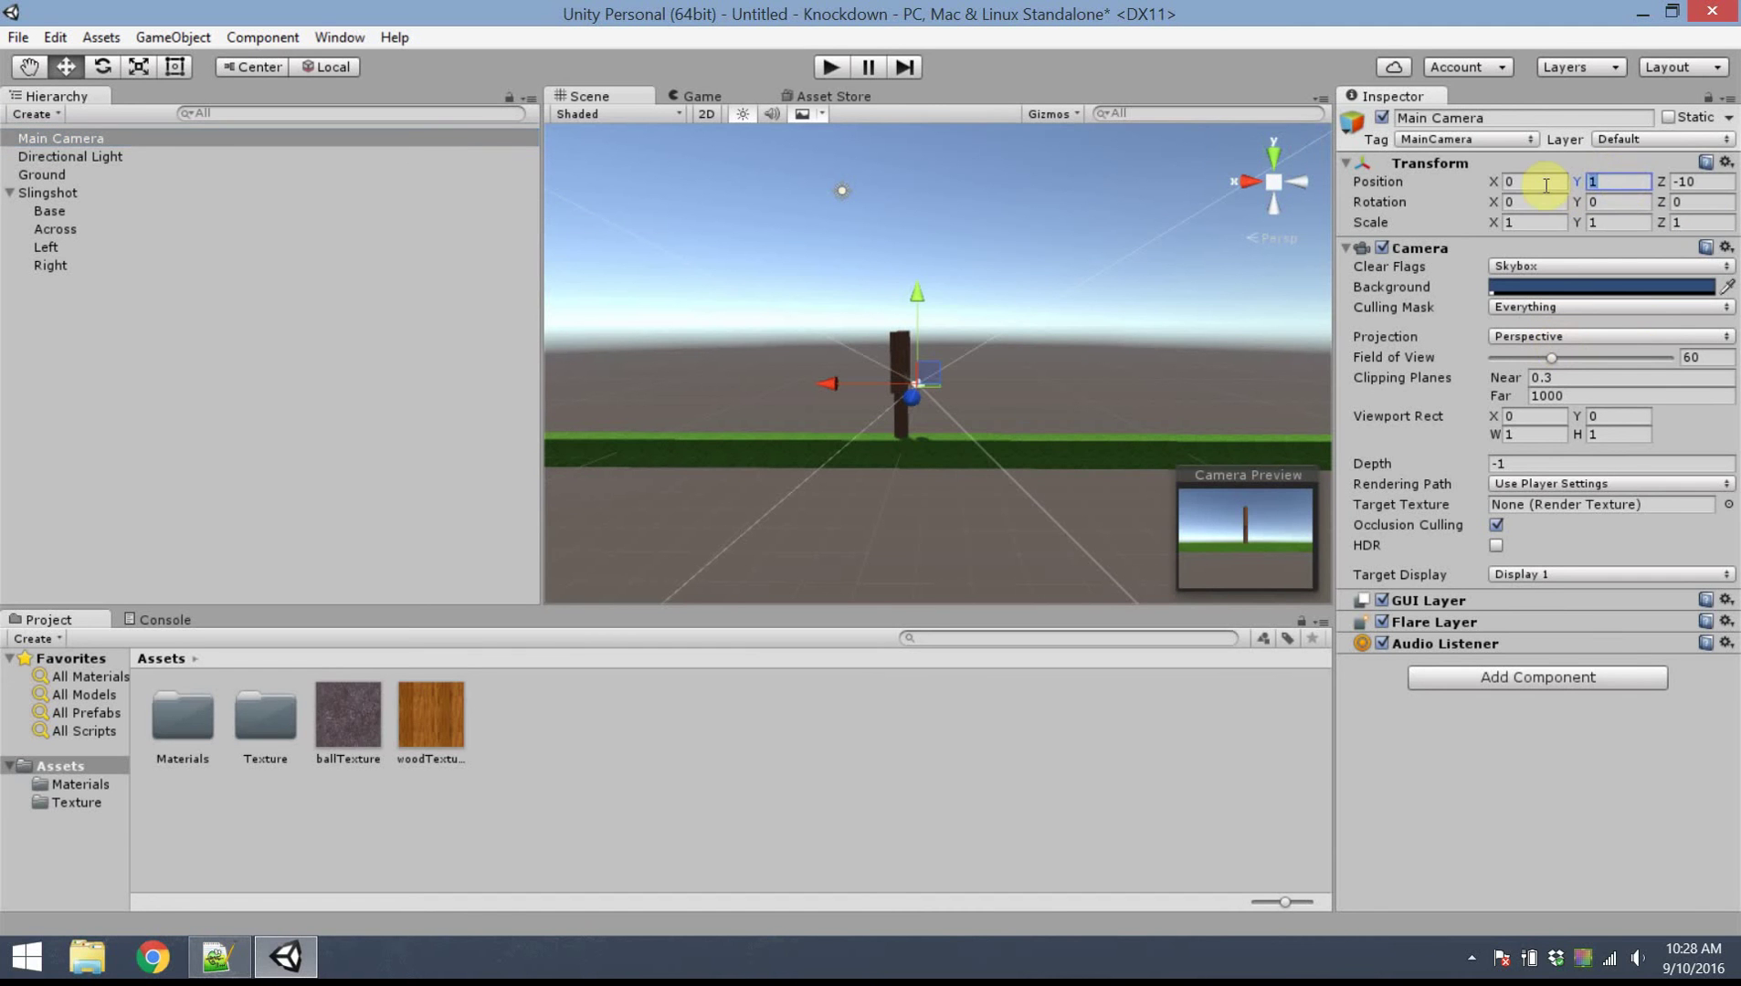
text(10)
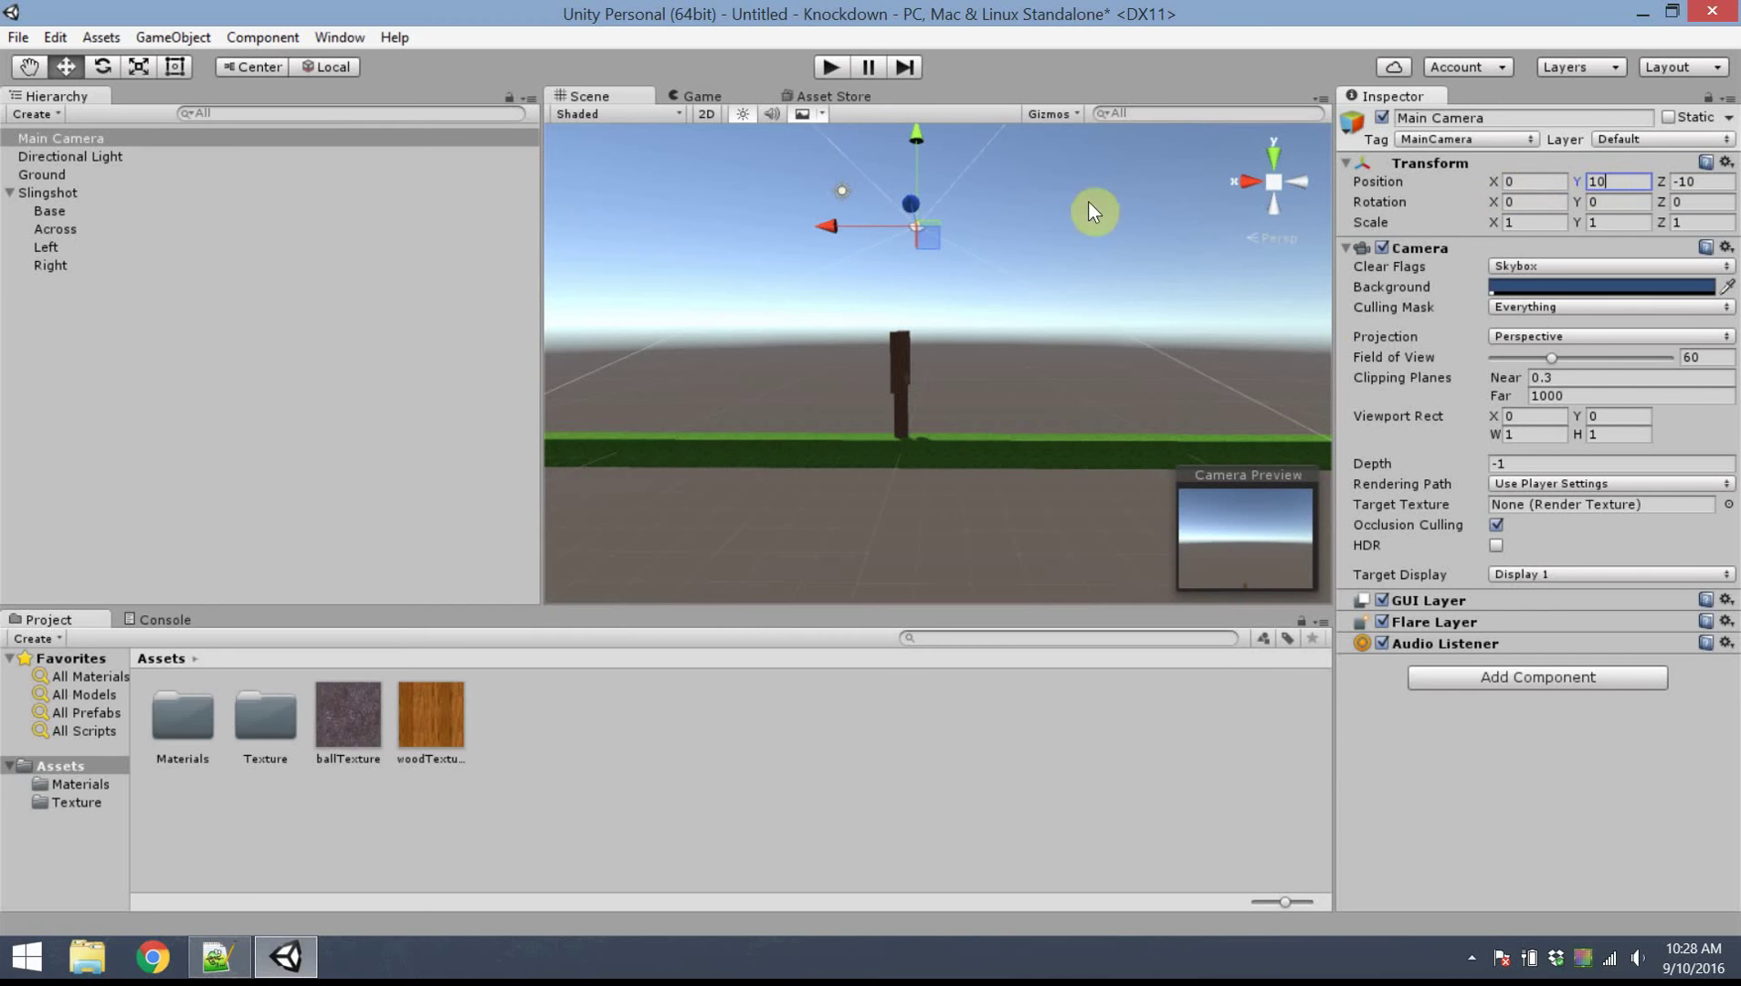
click(959, 242)
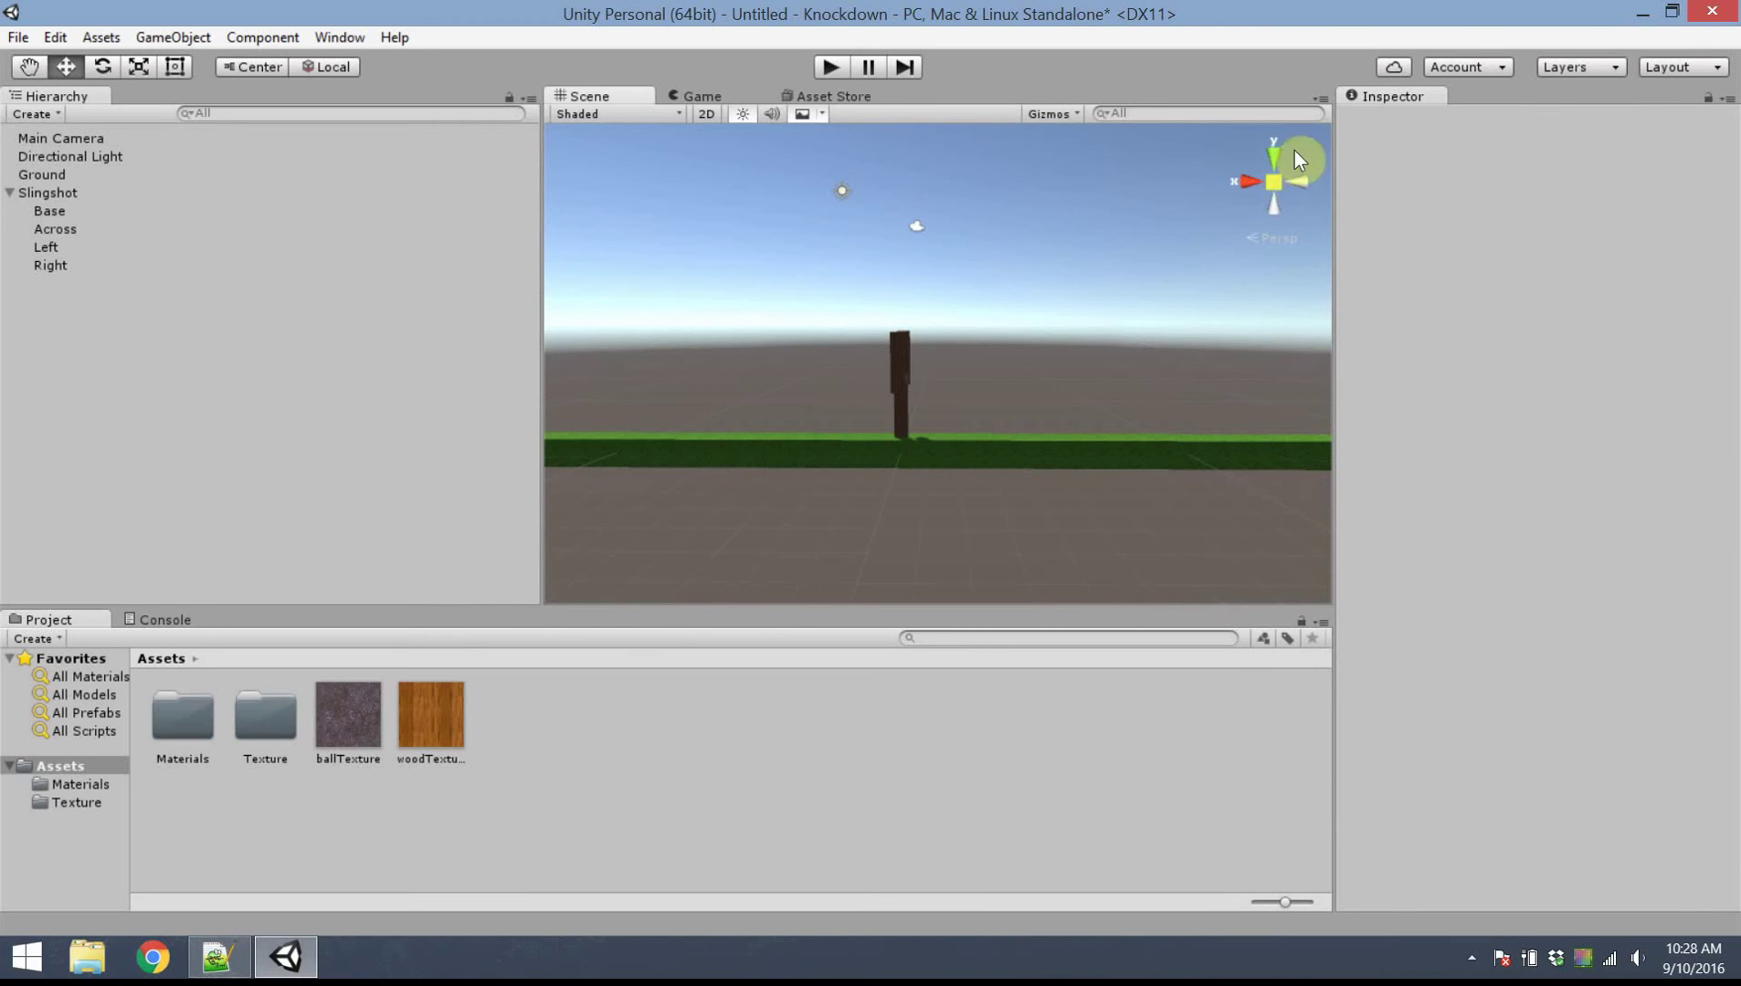
Switch the Scene view to an orthographic back view using the gizmo cones
click(1299, 183)
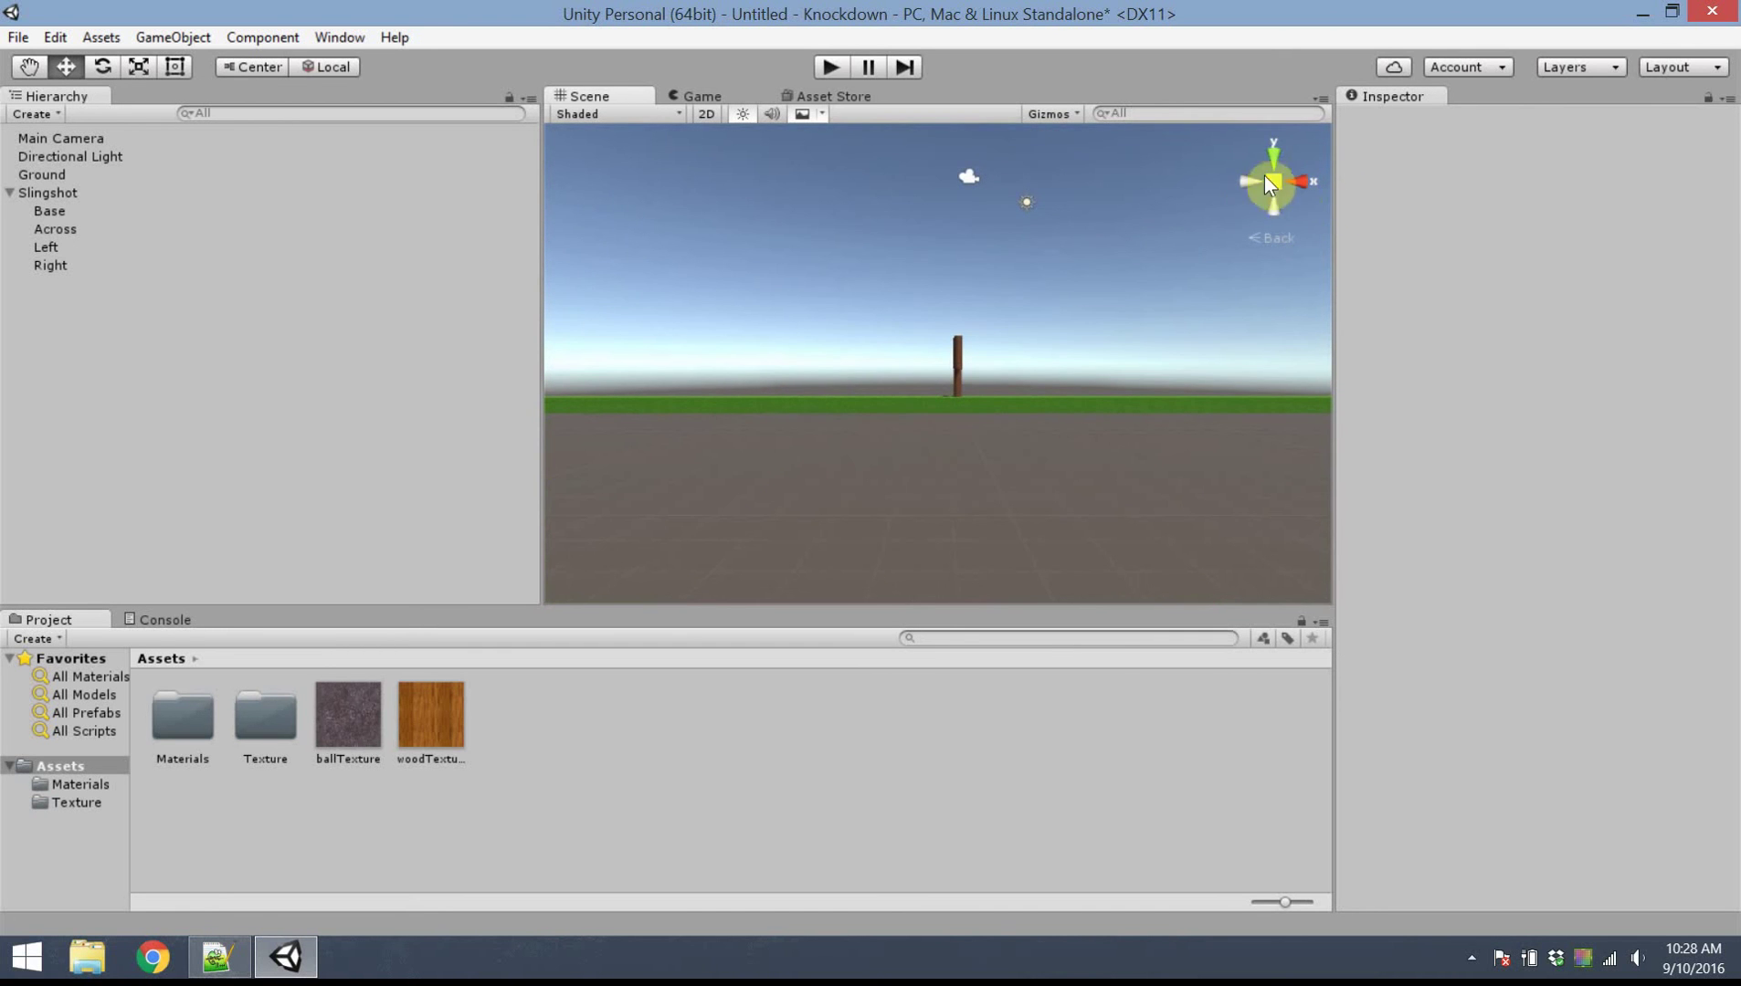
click(1272, 239)
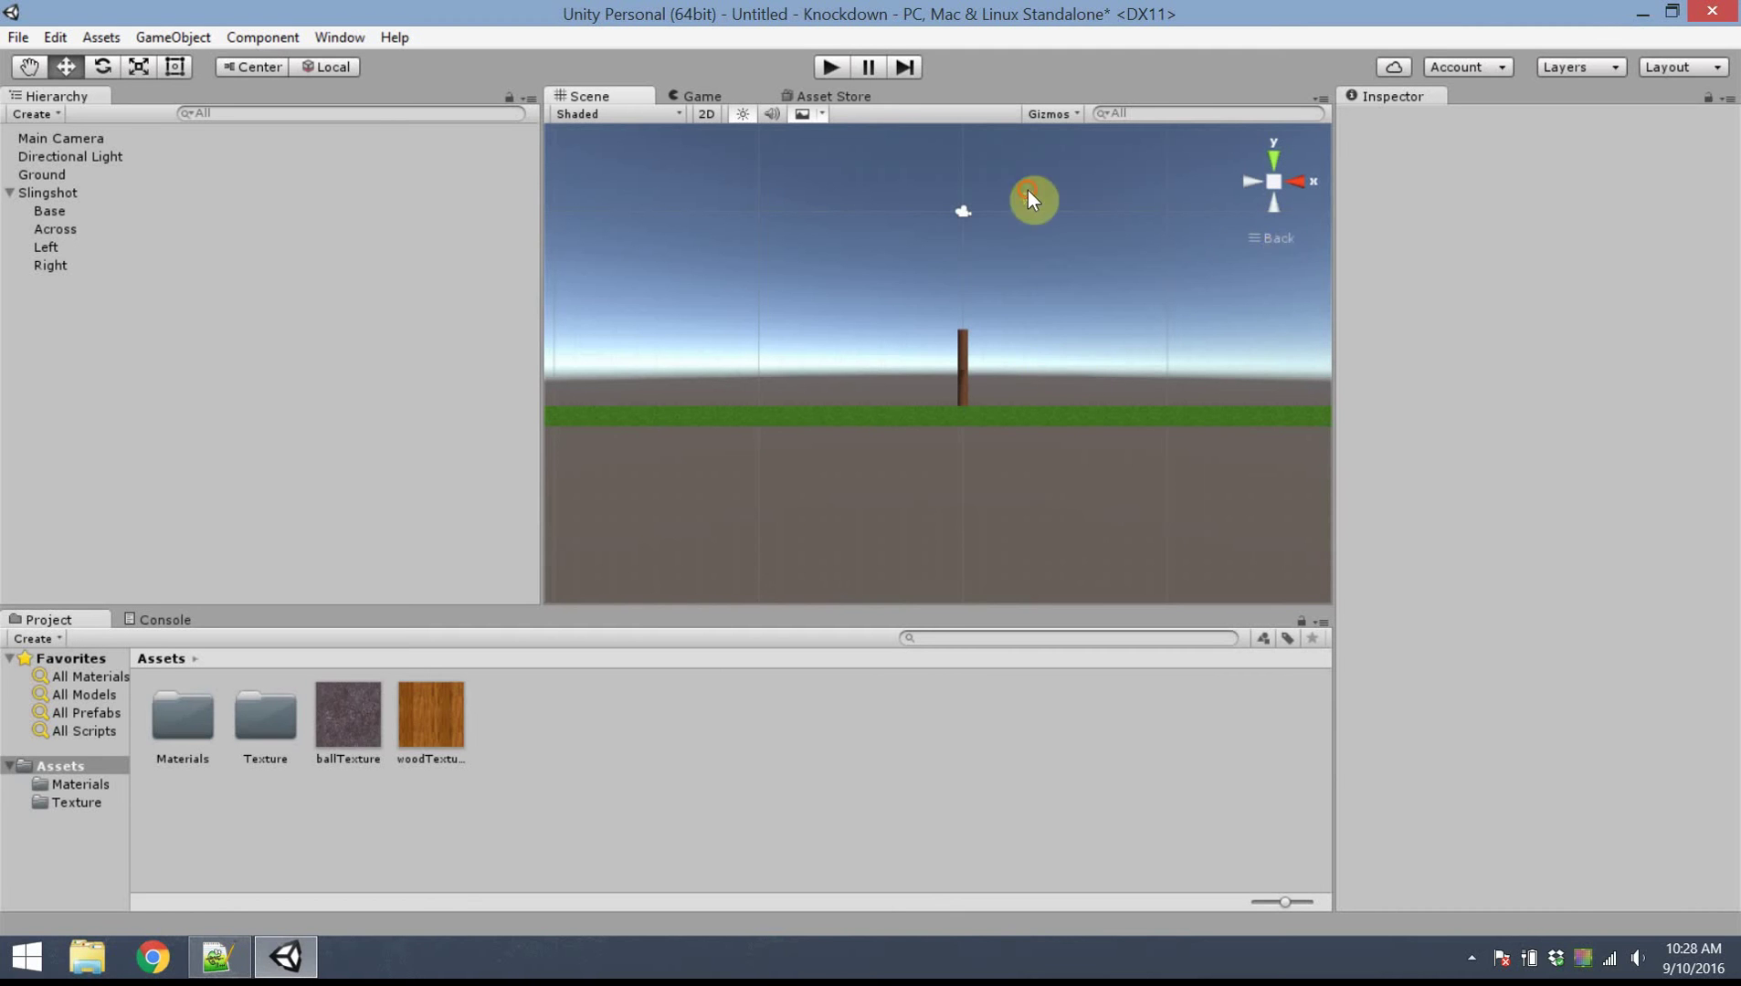
scroll(1028, 190, down, 2)
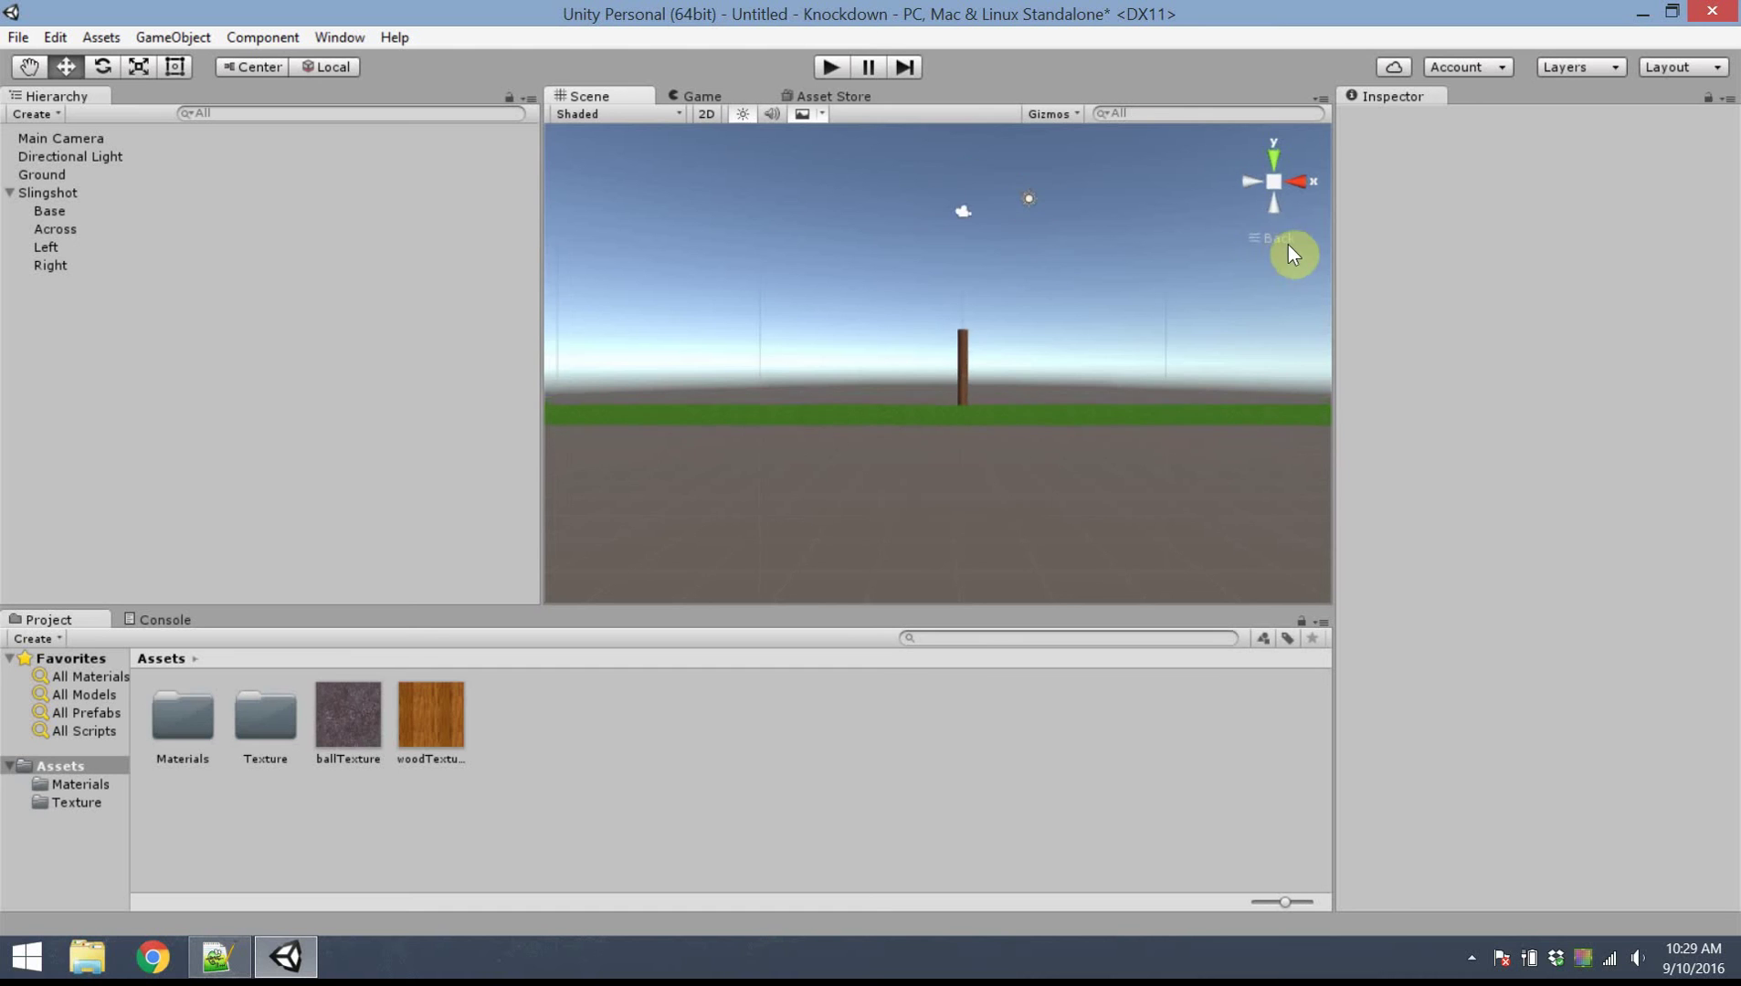
scroll(1026, 192, up, 1)
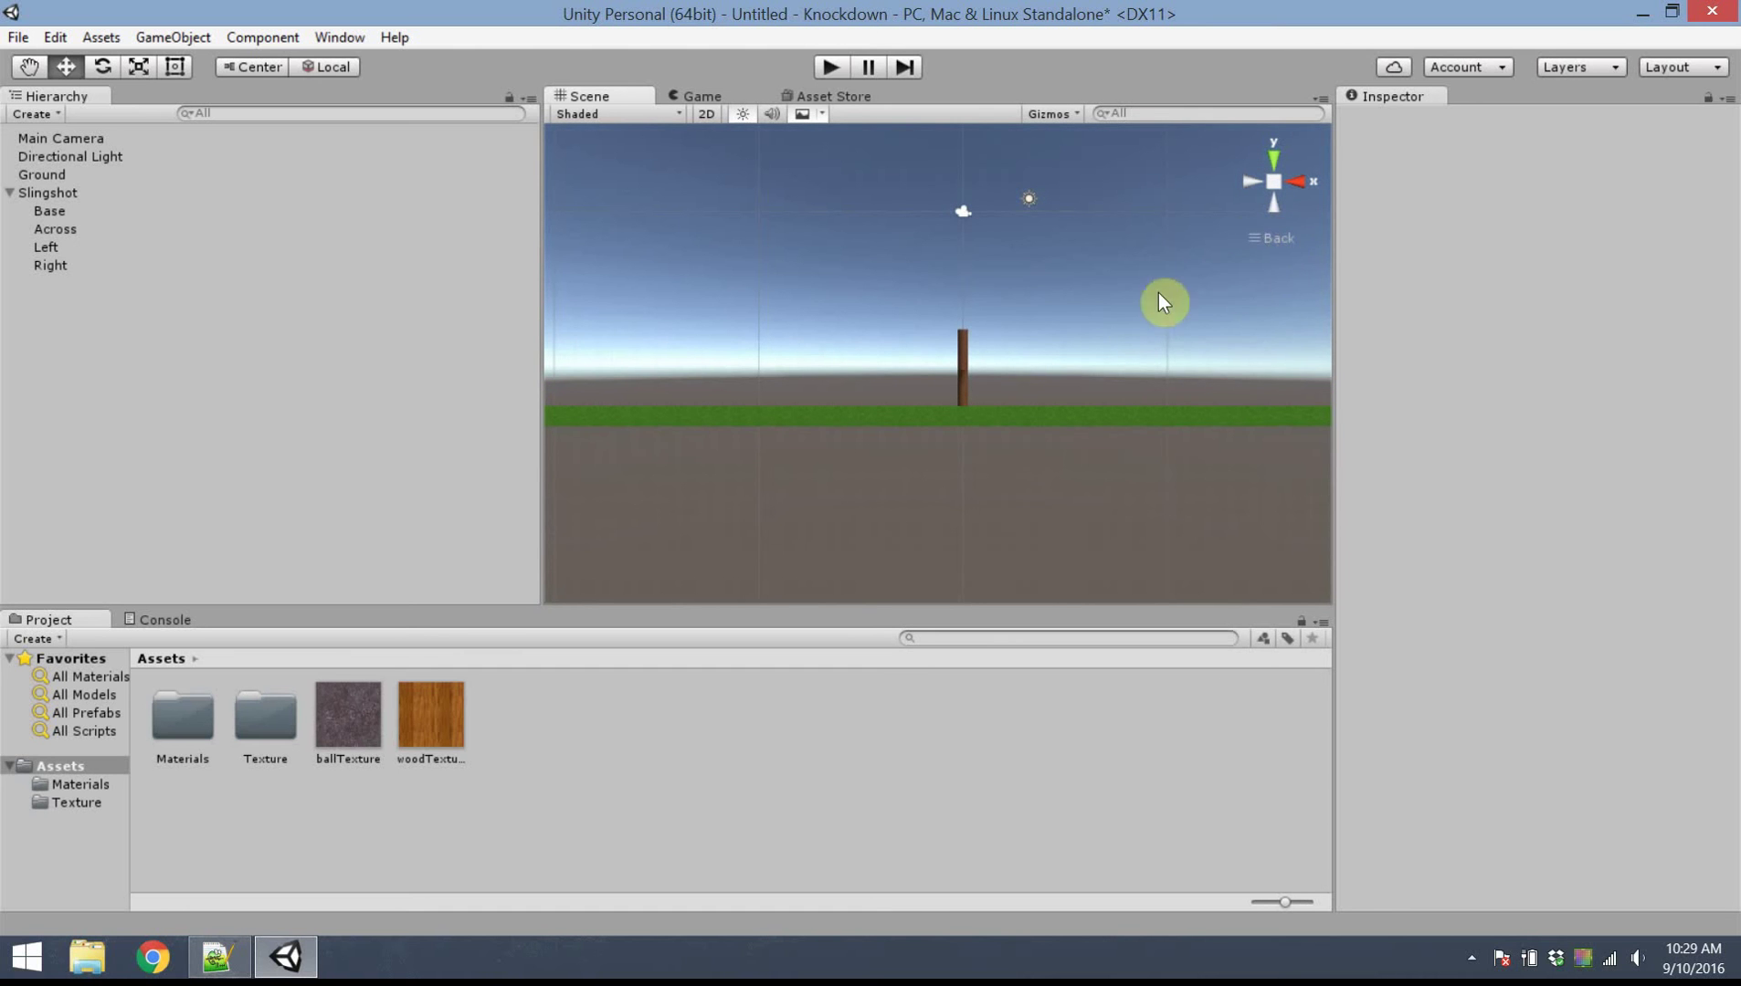
mouse_move(1133, 311)
right_down()
mouse_move(1109, 315)
mouse_move(1129, 310)
right_up()
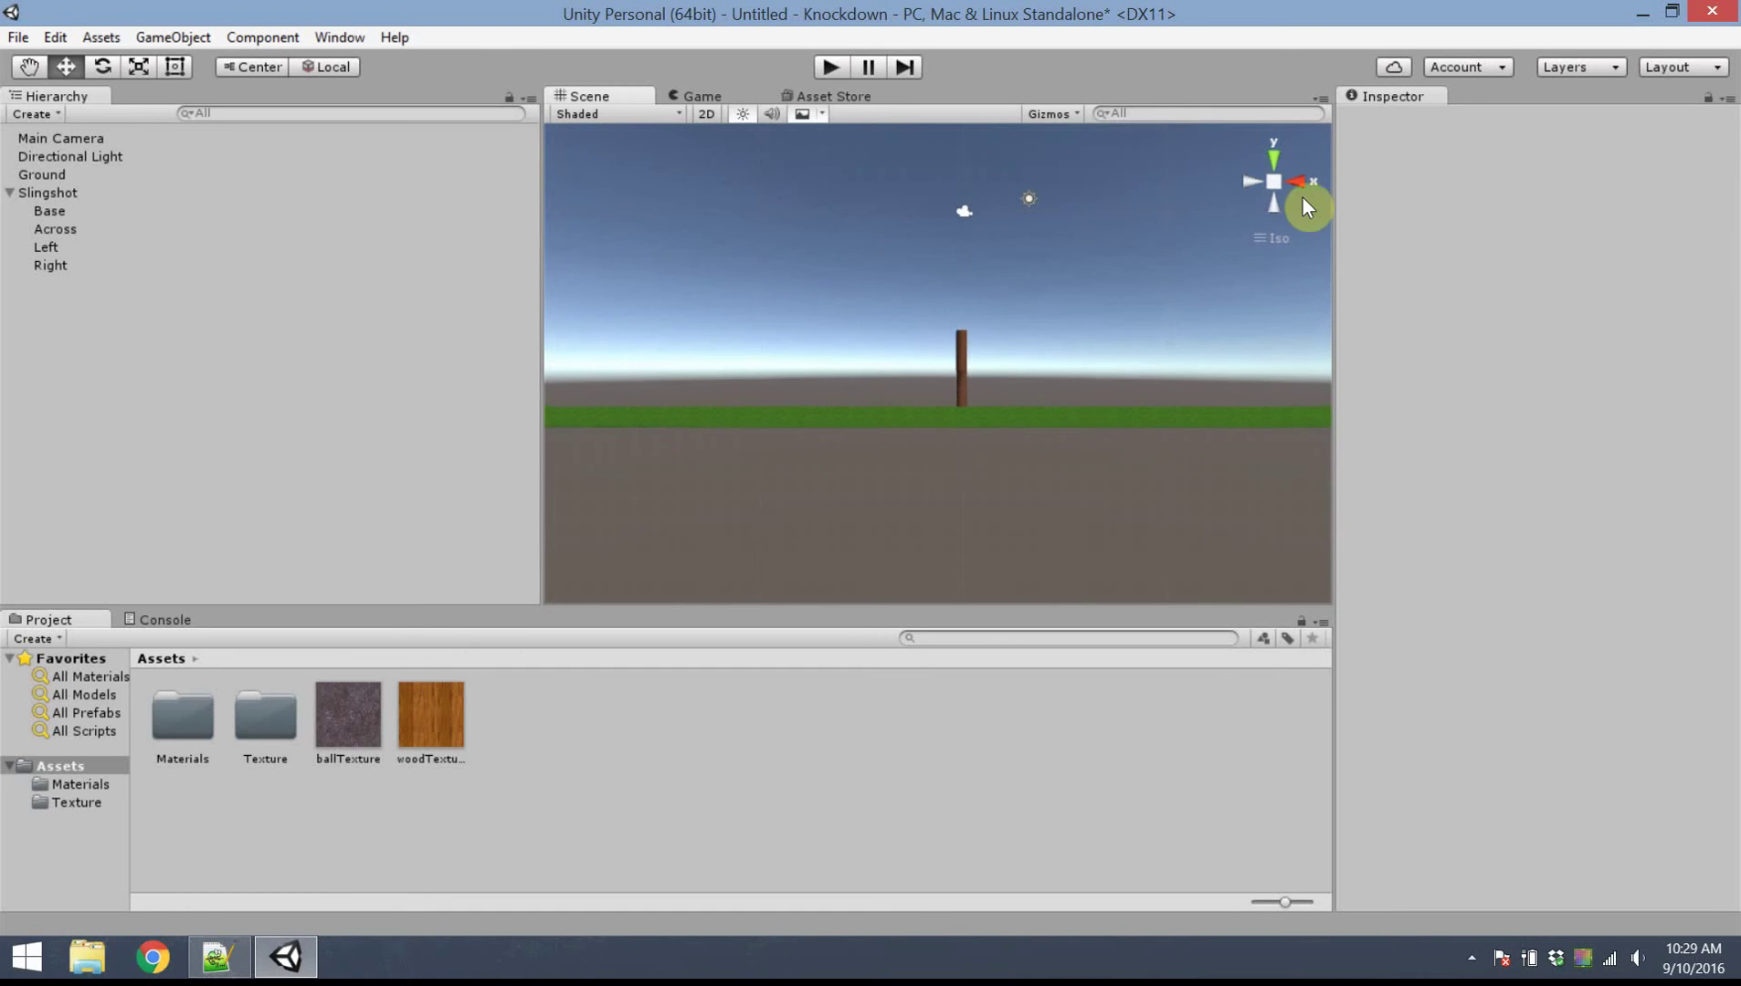
Set the Main Camera's projection to Orthographic with size 10
click(91, 137)
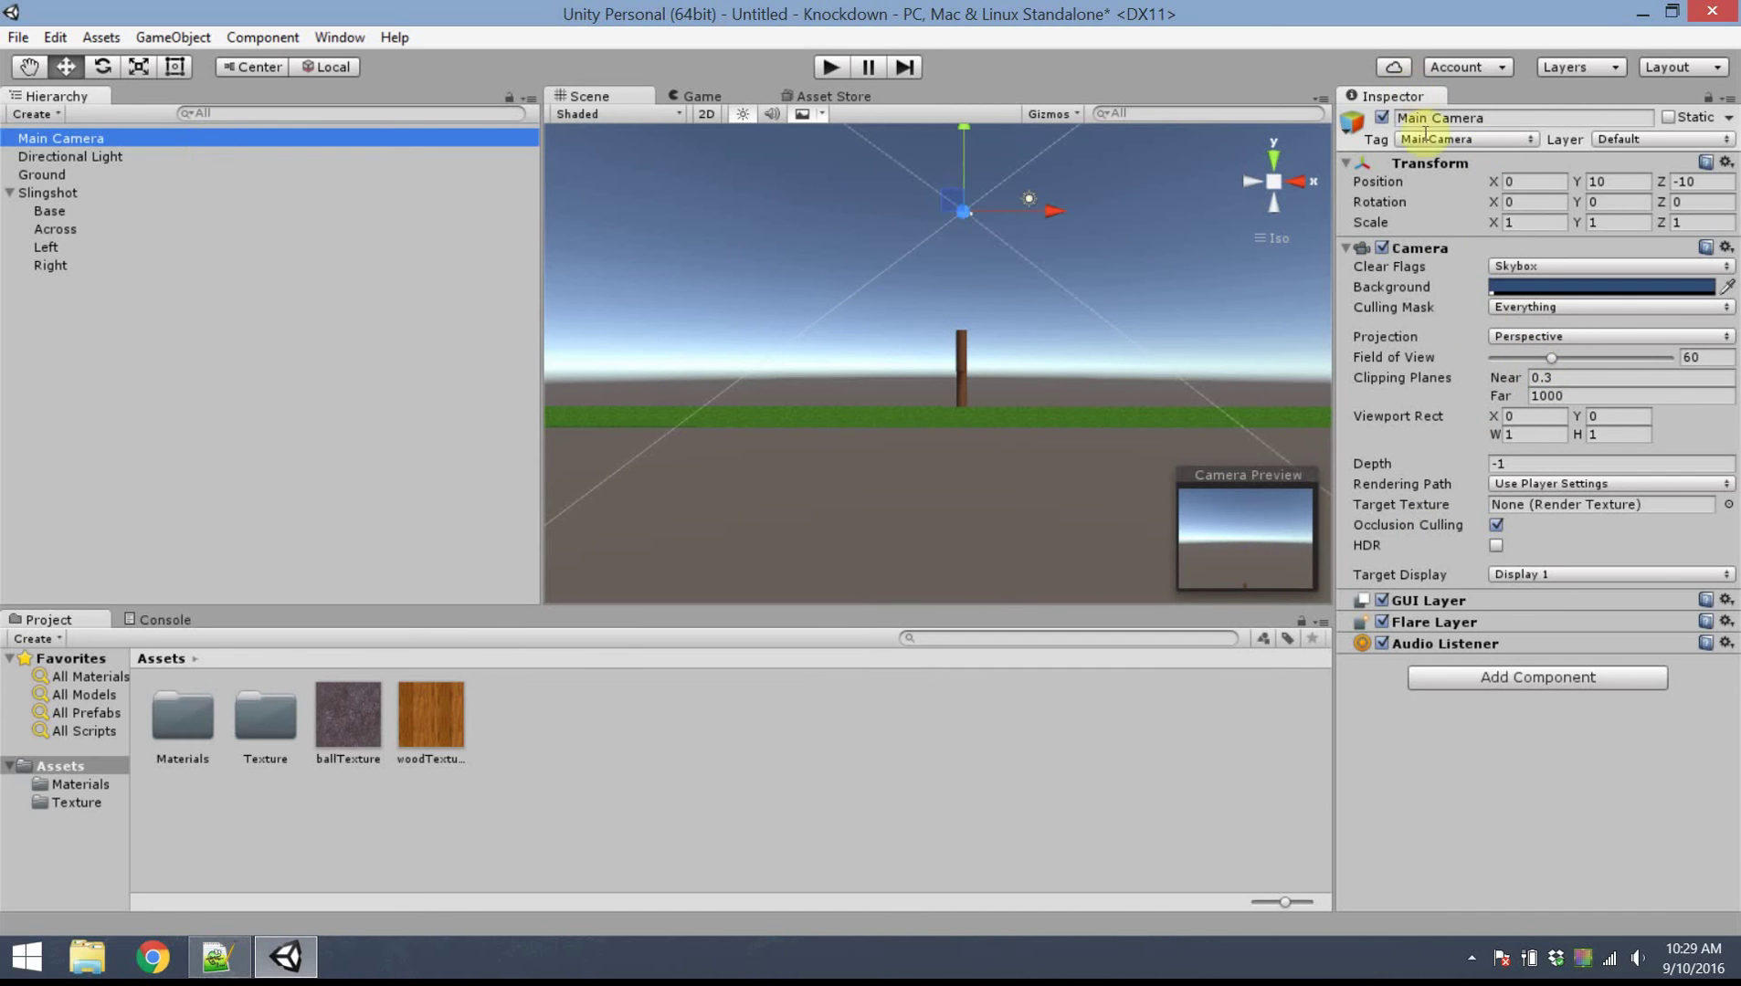
click(1535, 338)
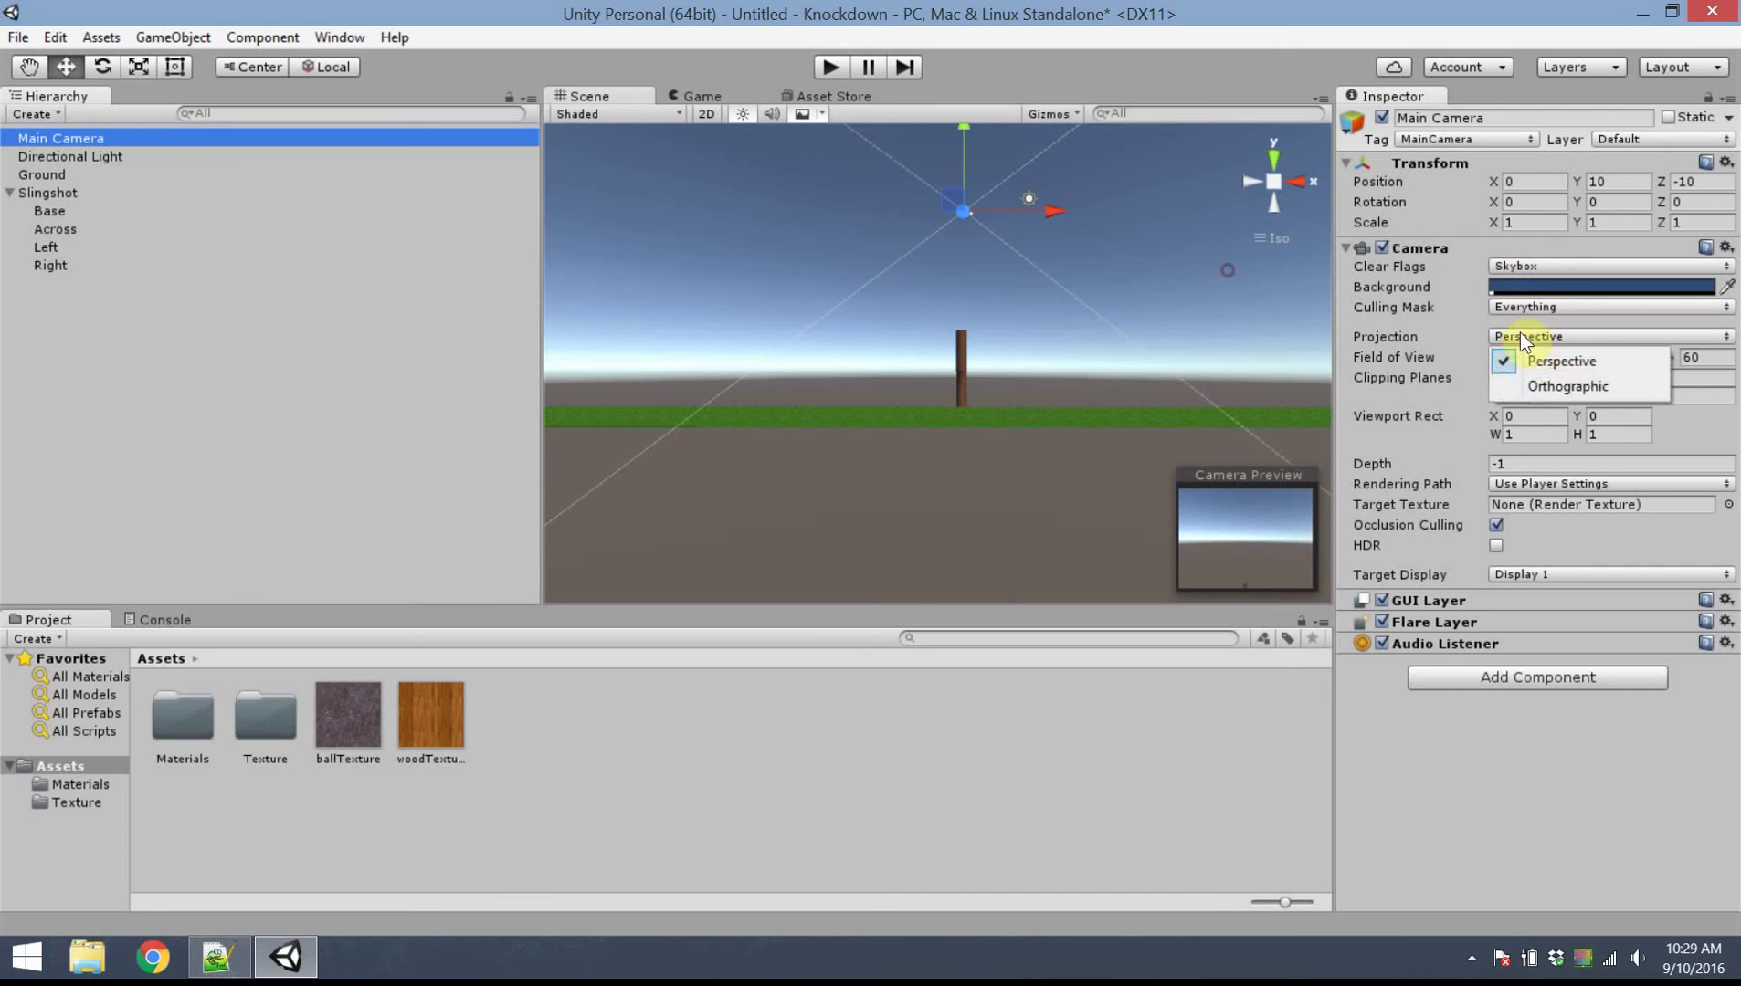
click(1593, 387)
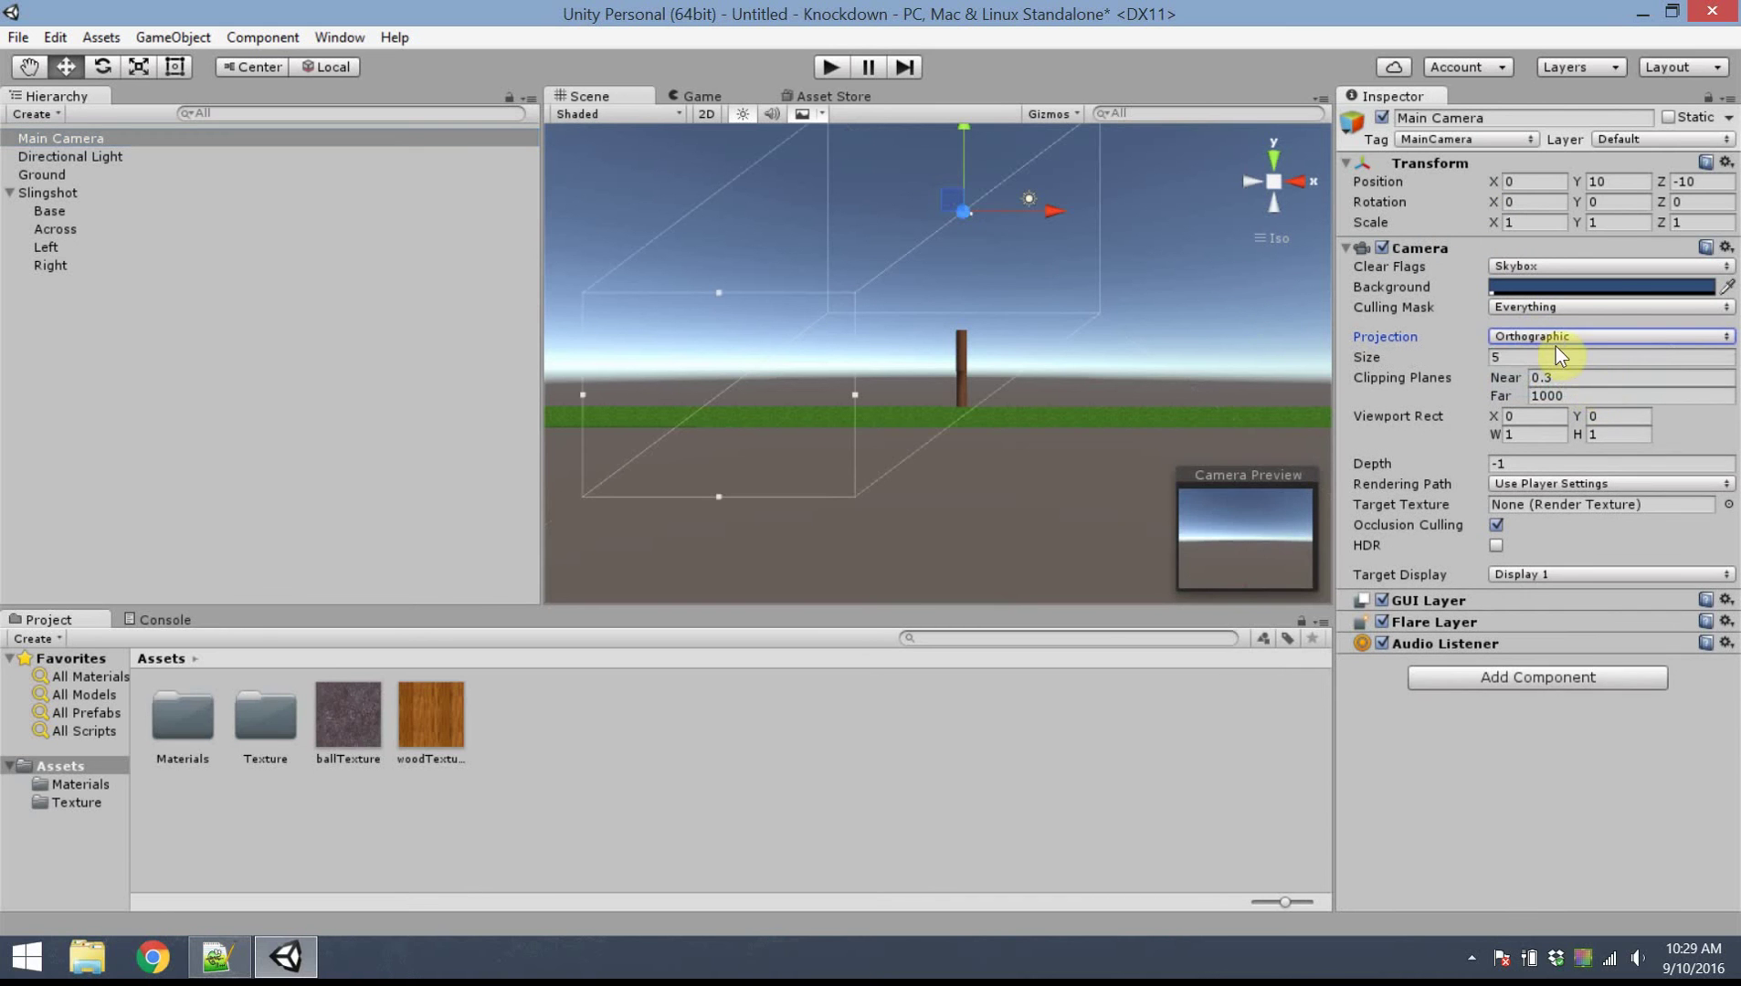
click(1566, 359)
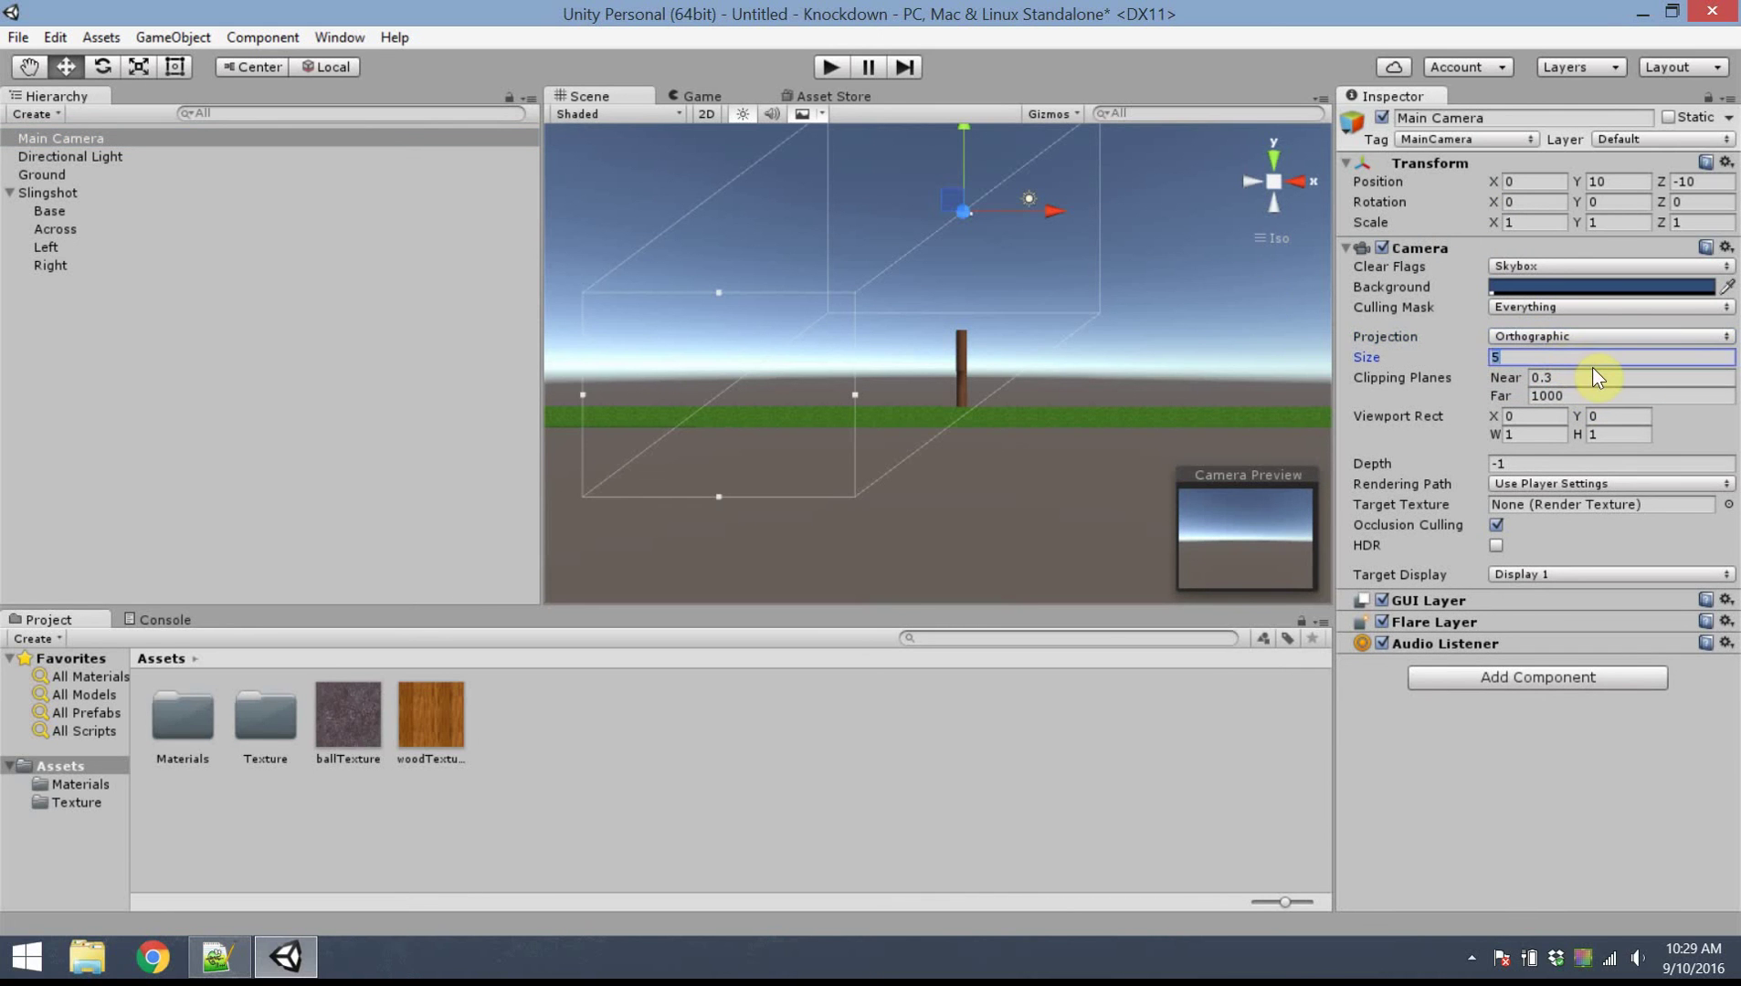
text(10)
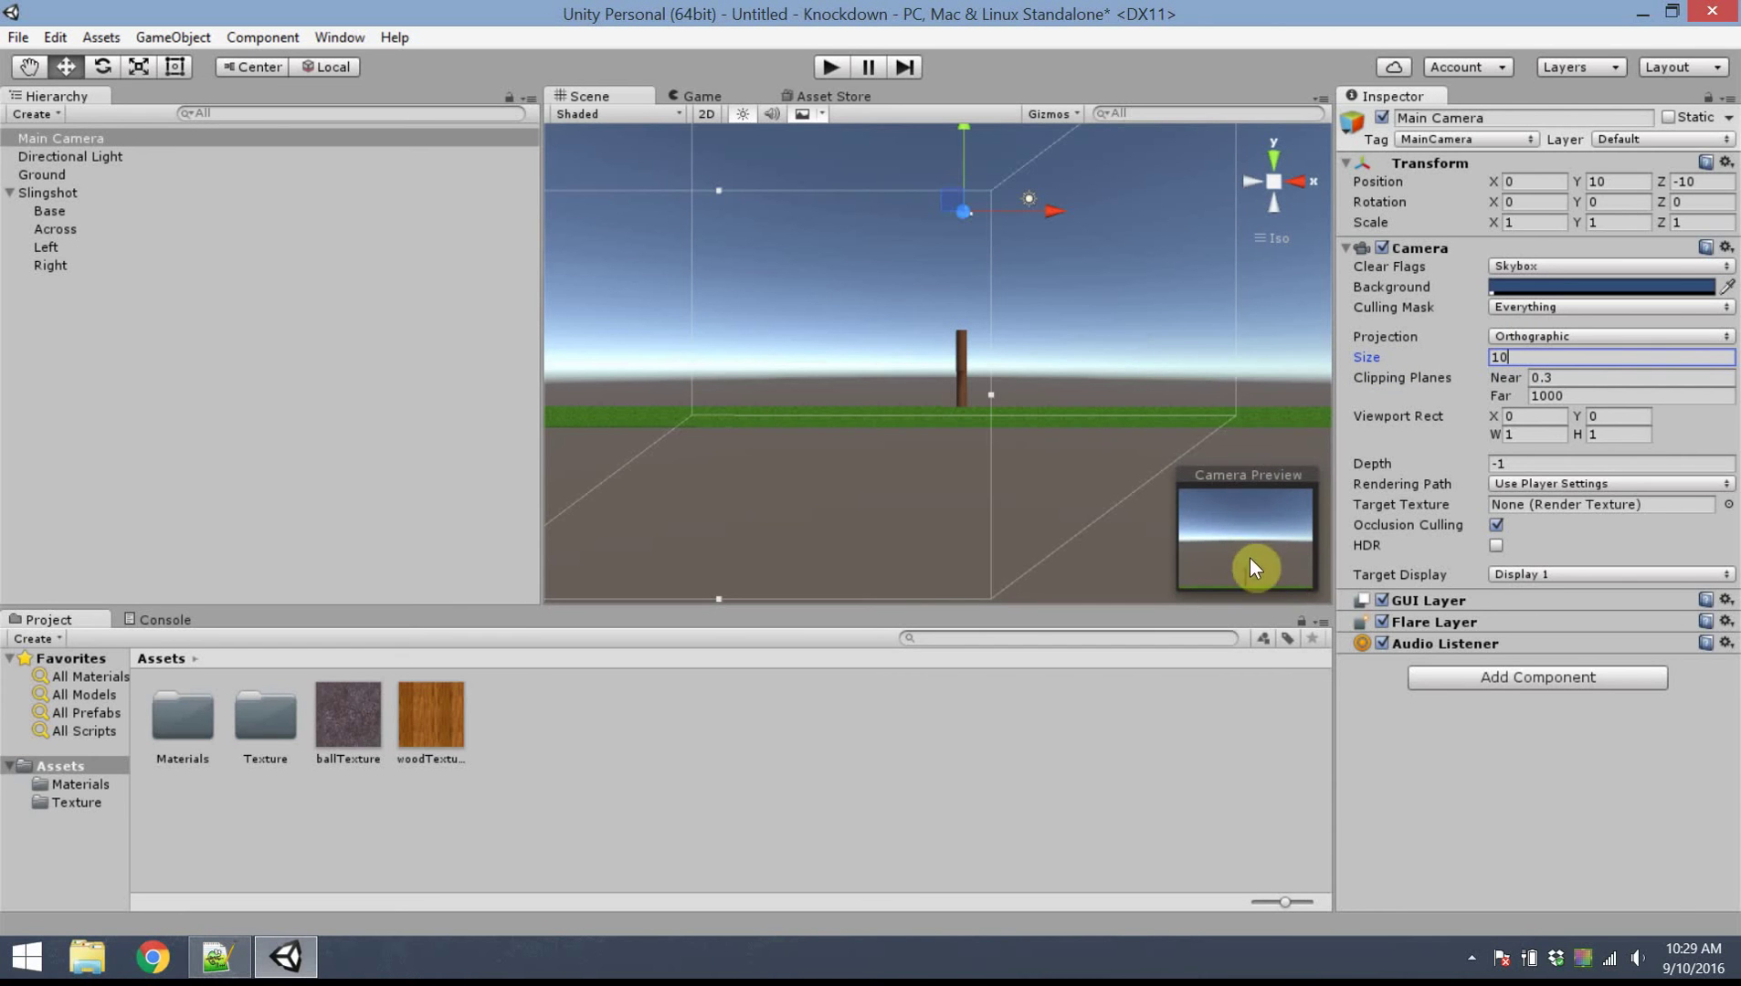
click(1615, 181)
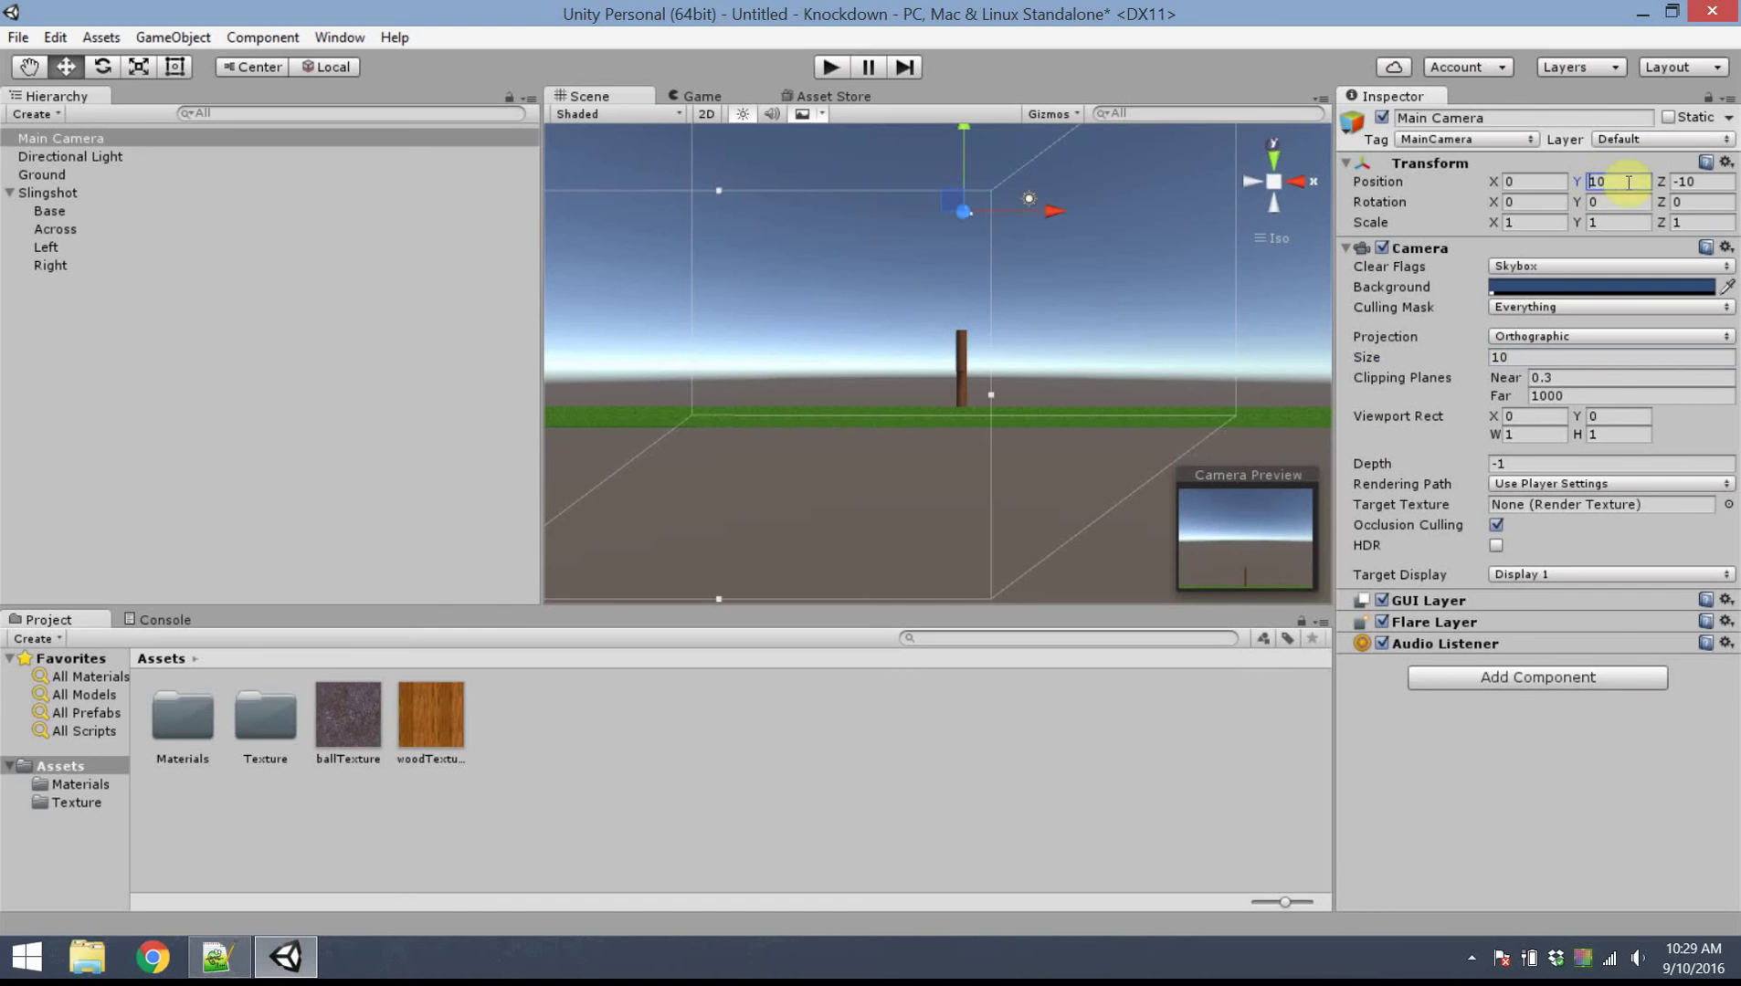
click(904, 422)
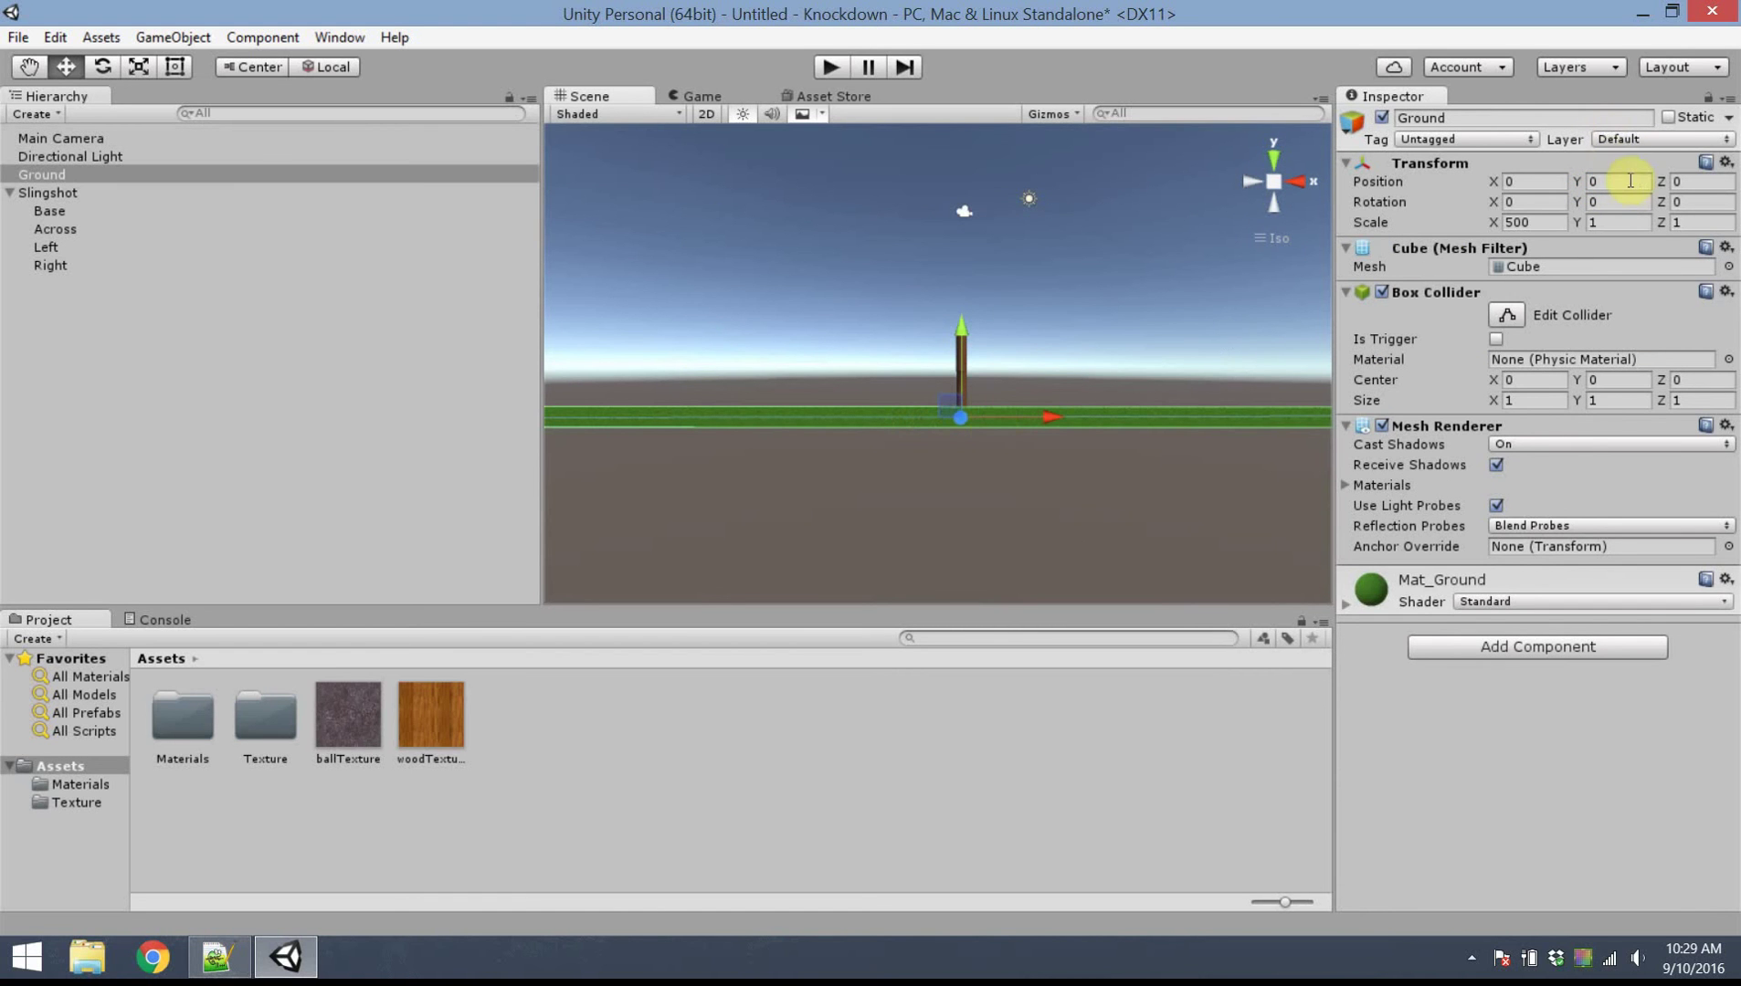
click(771, 169)
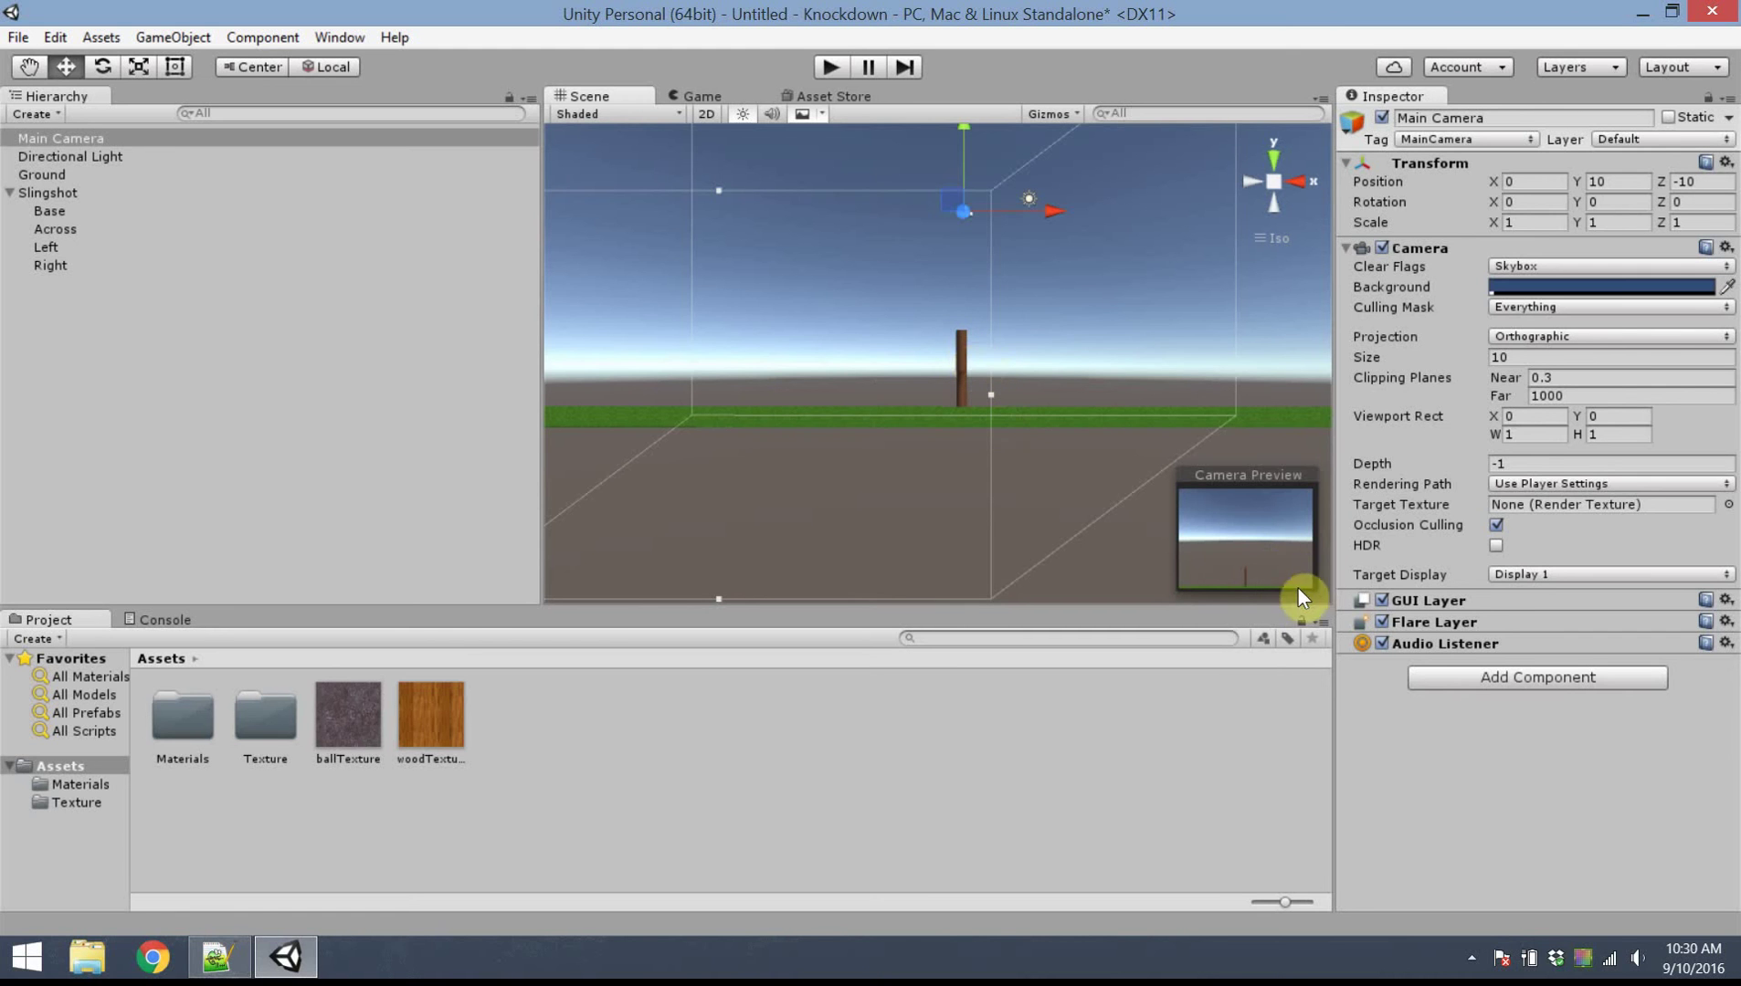
Set the Slingshot's Rotation Y to -45 and zoom the Scene view to check the fork
click(47, 192)
click(1617, 202)
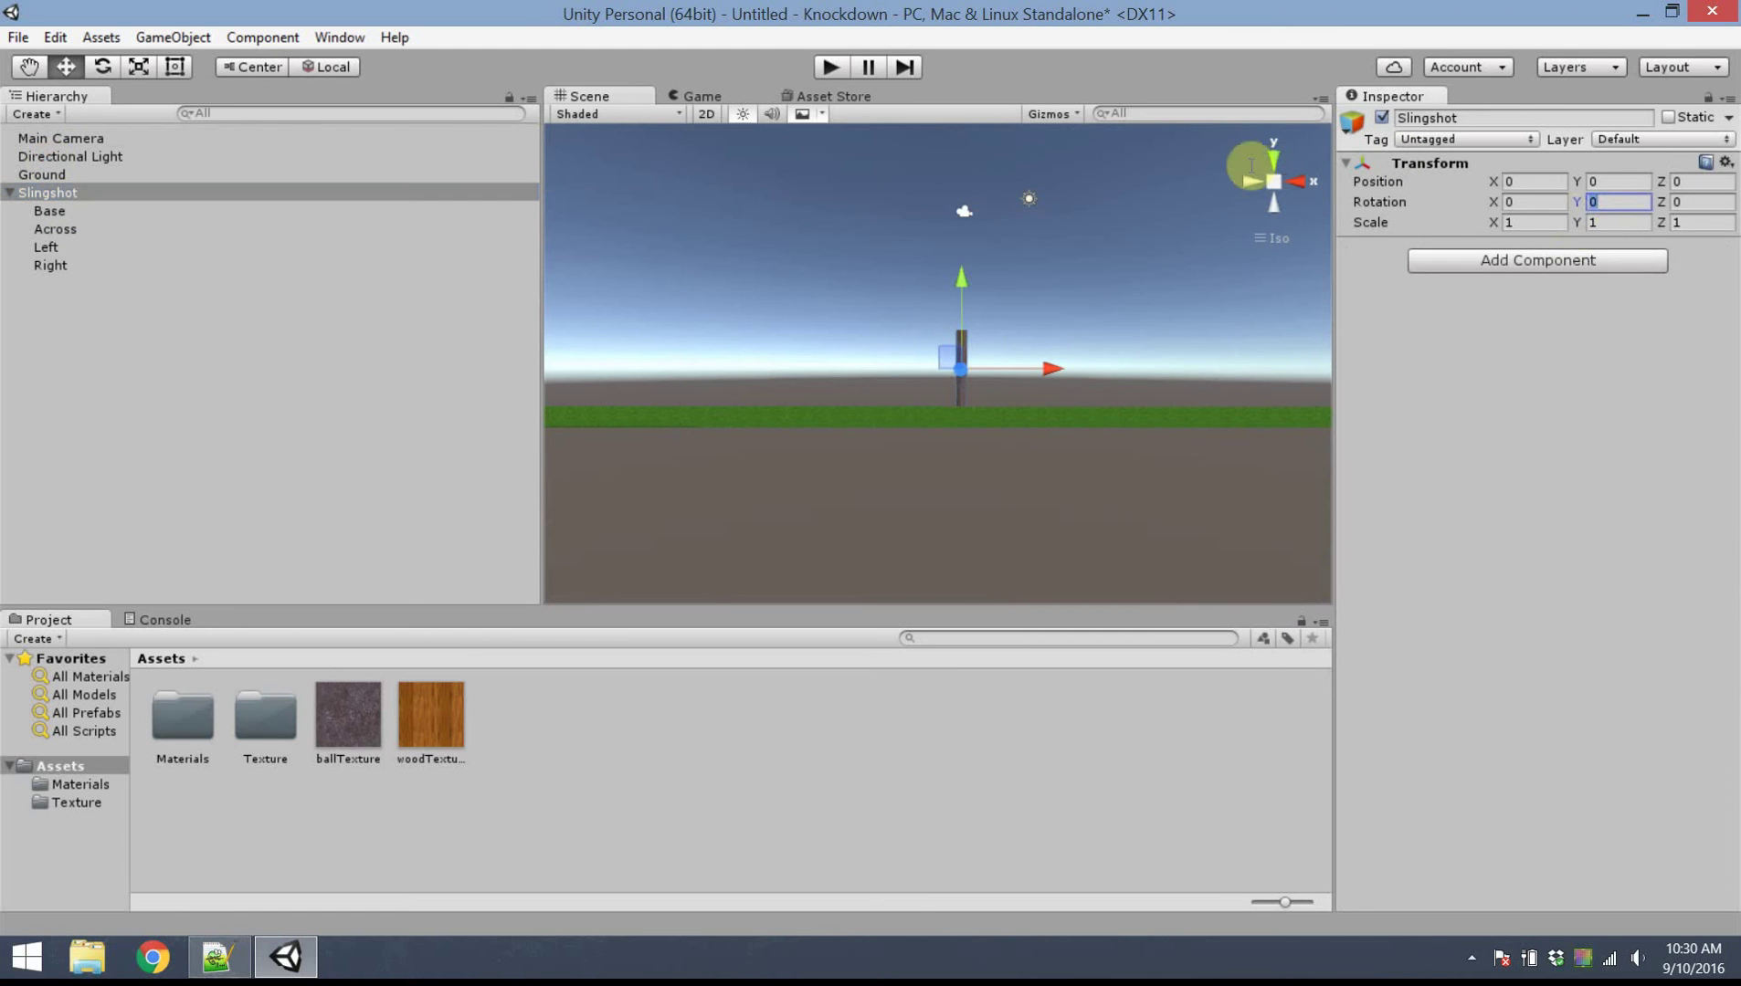
text(-45)
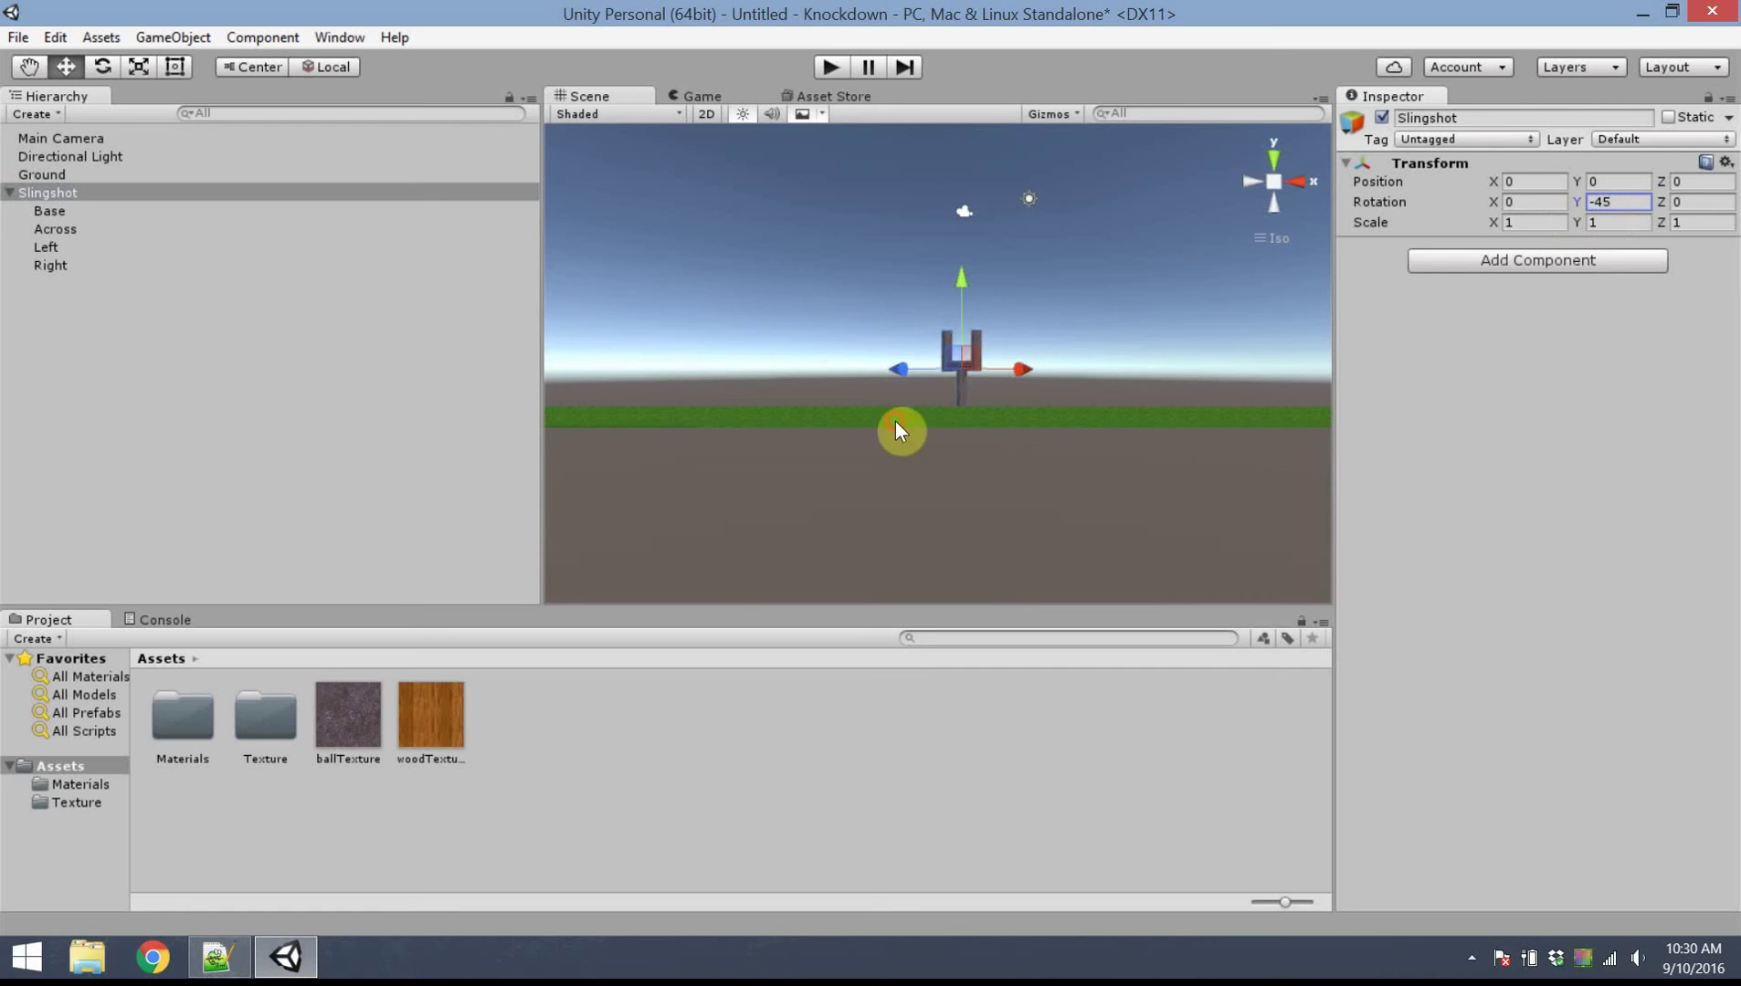
click(979, 365)
scroll(981, 409, up, 5)
scroll(981, 406, up, 1)
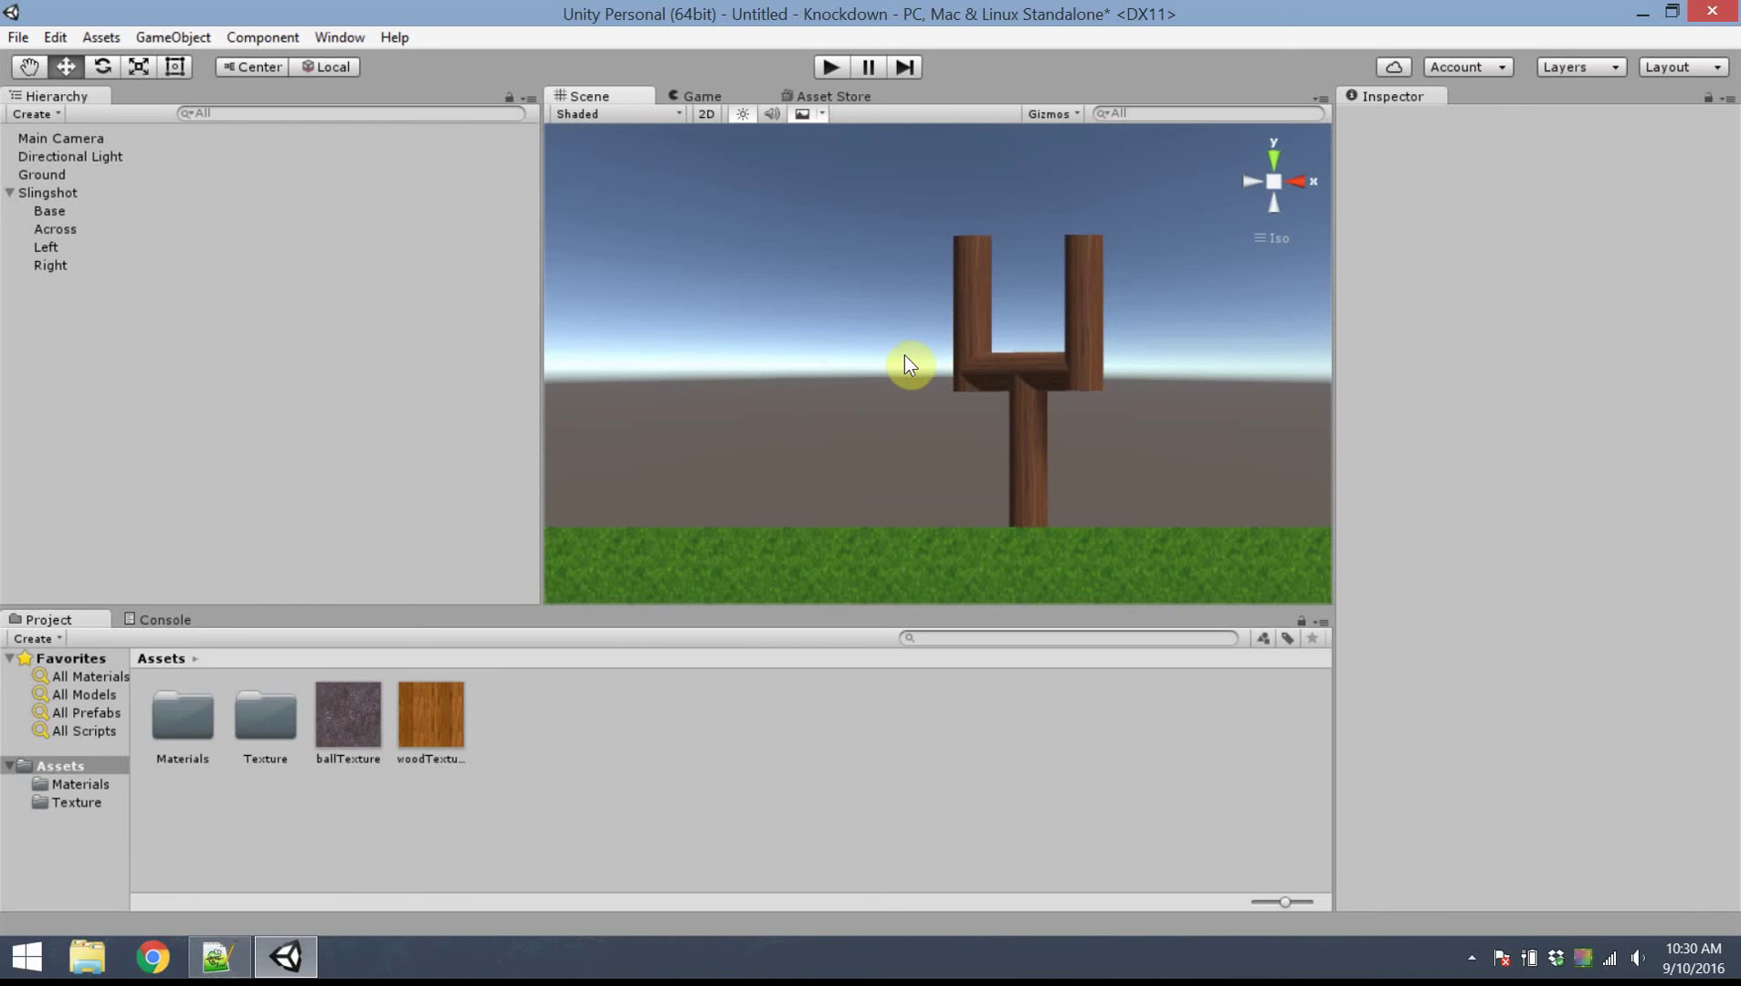
scroll(905, 358, down, 6)
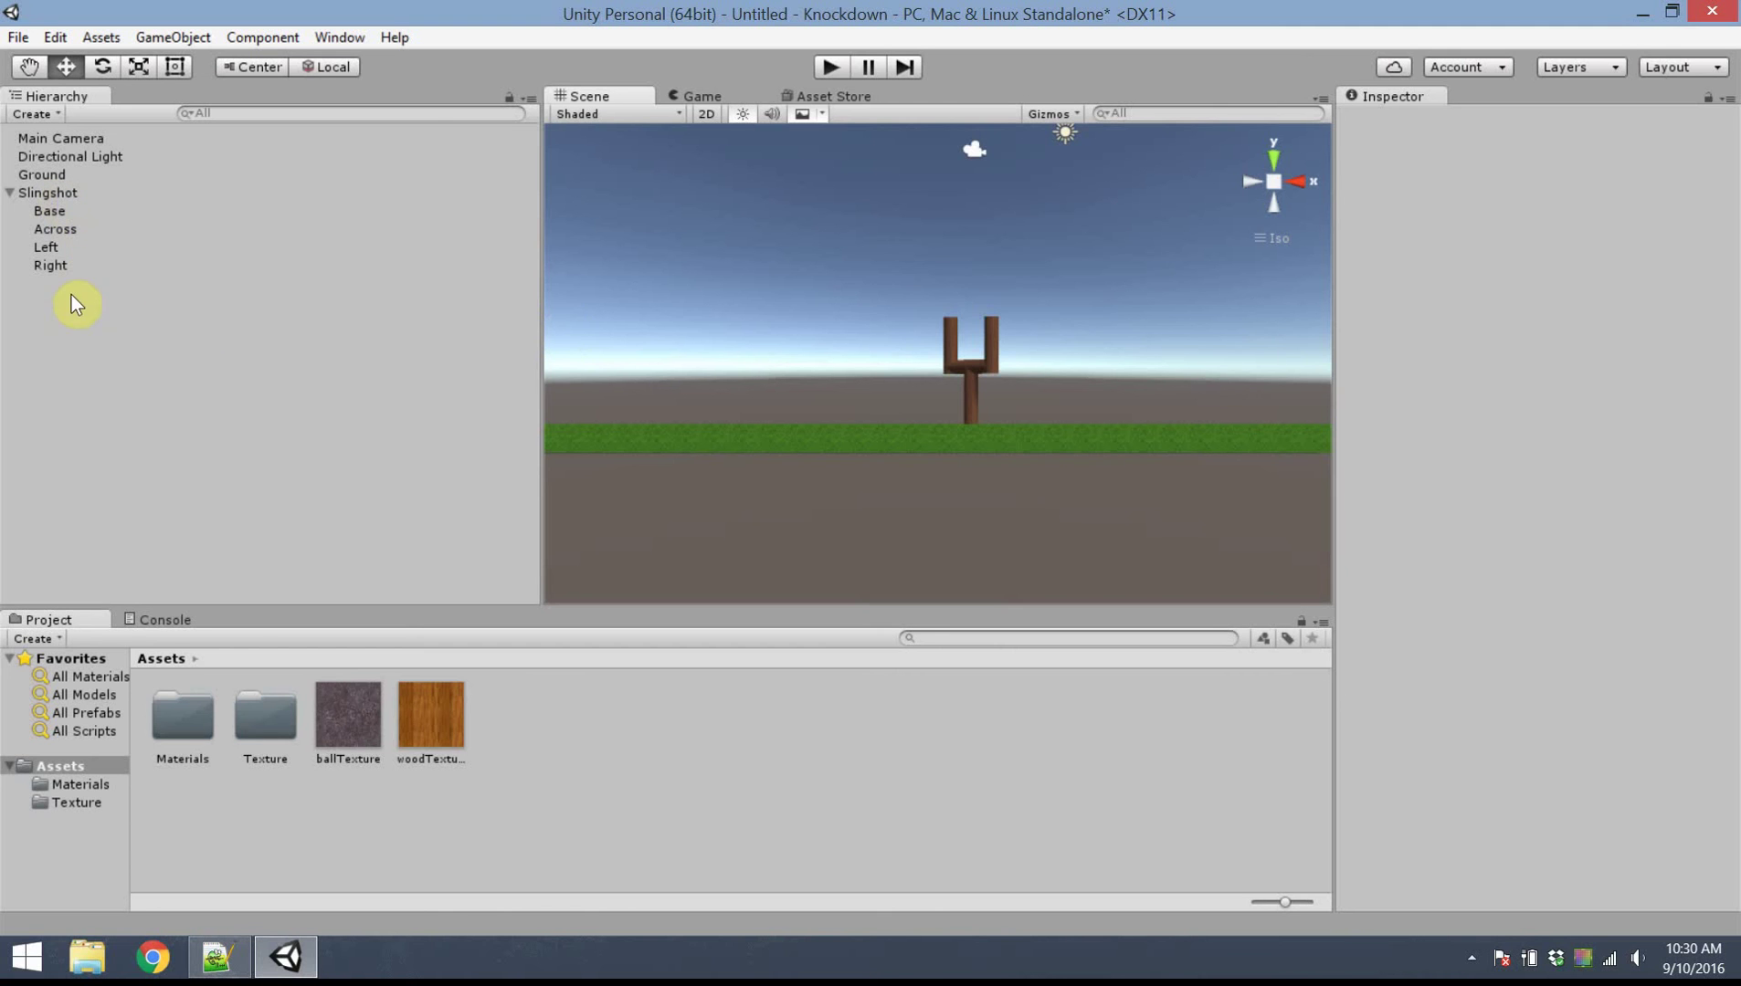
Create an empty object named Launcher at position 0, 3, 0
right_click(77, 336)
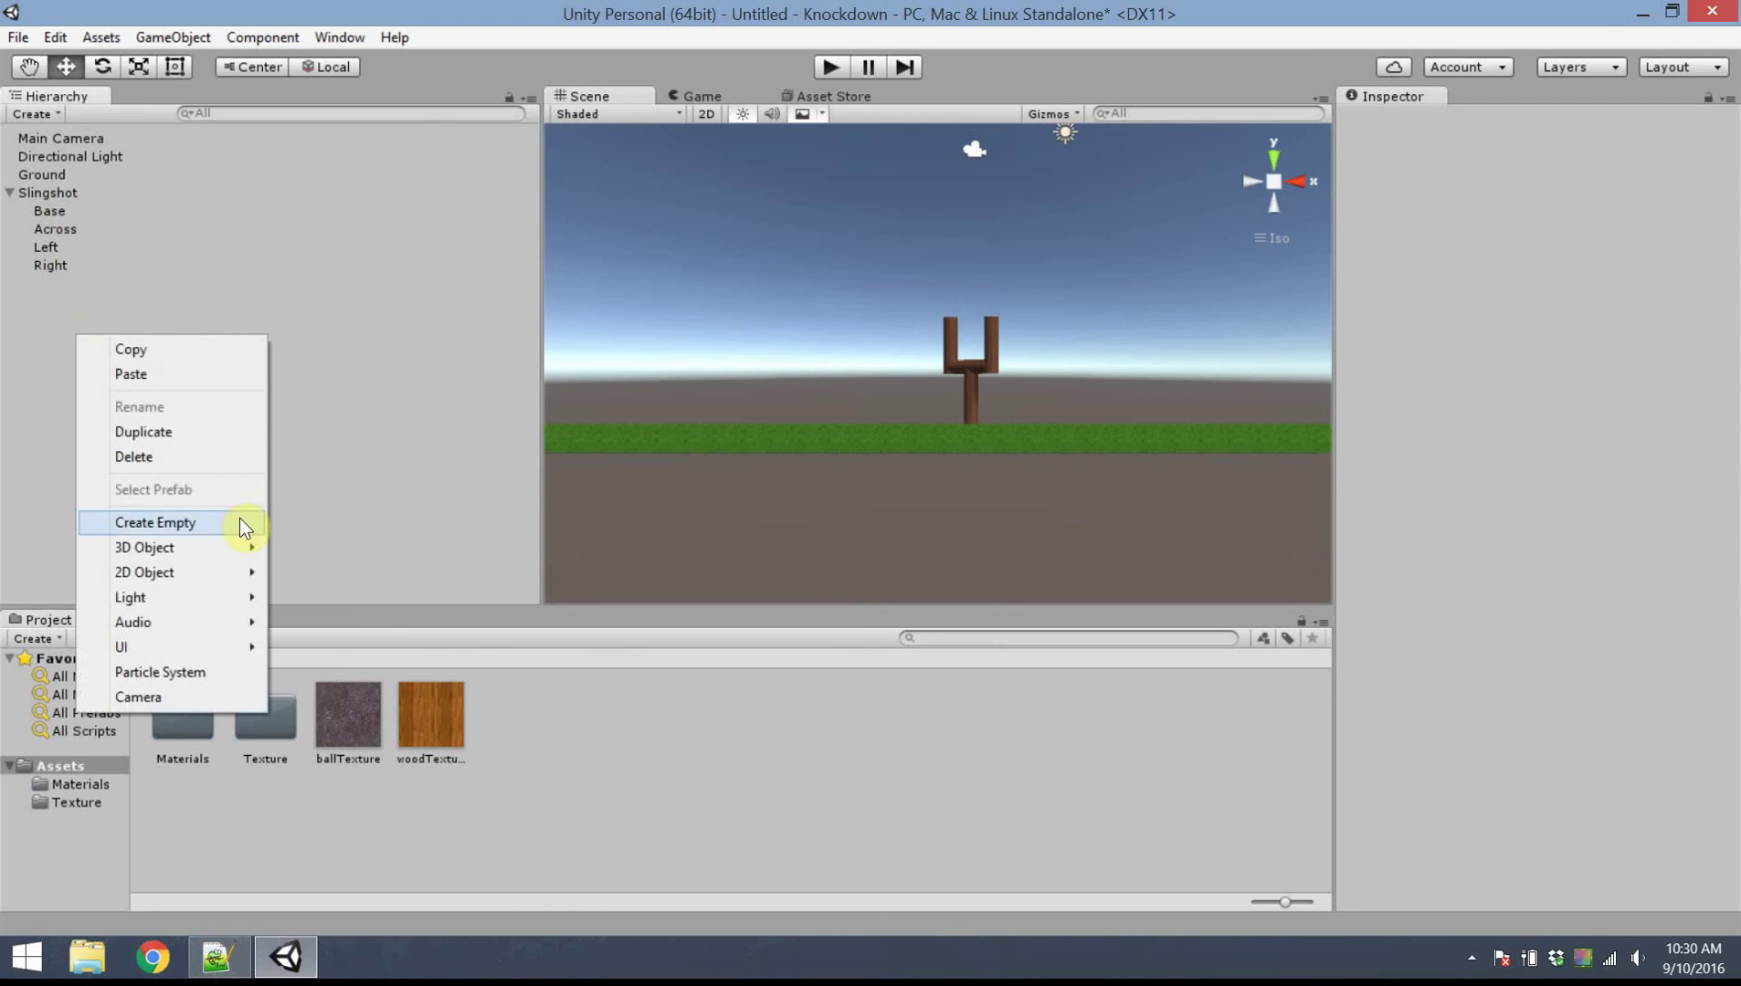
click(217, 524)
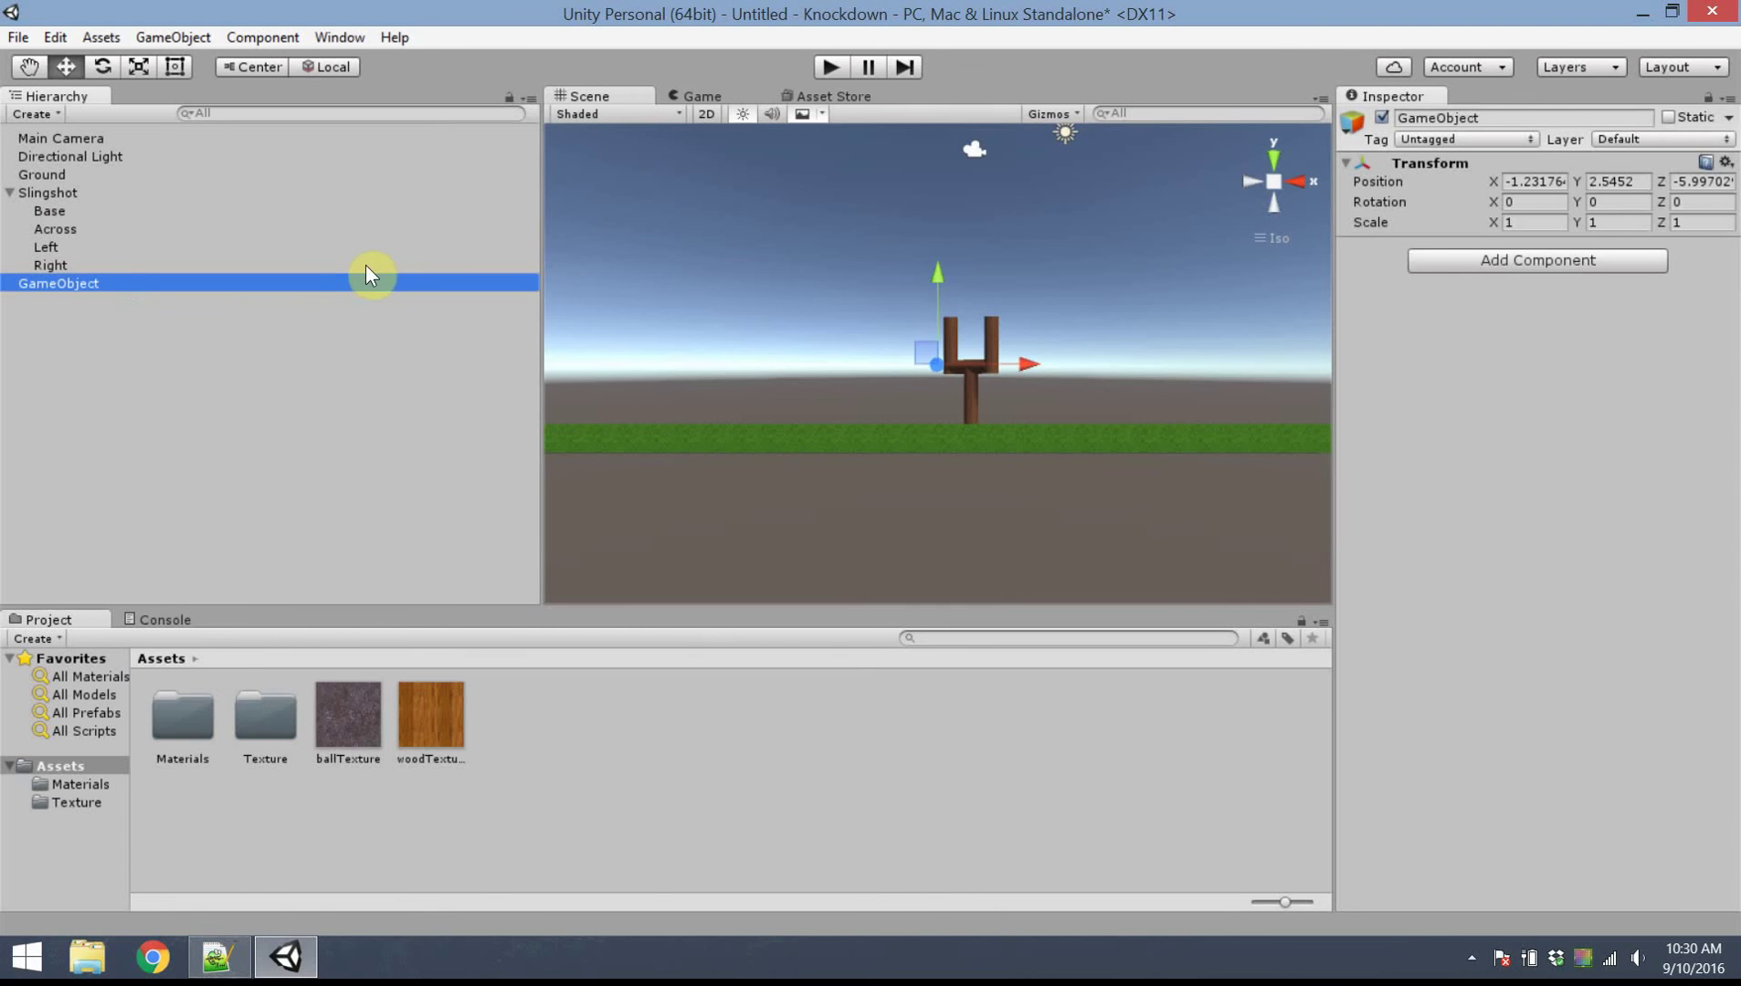
click(1516, 119)
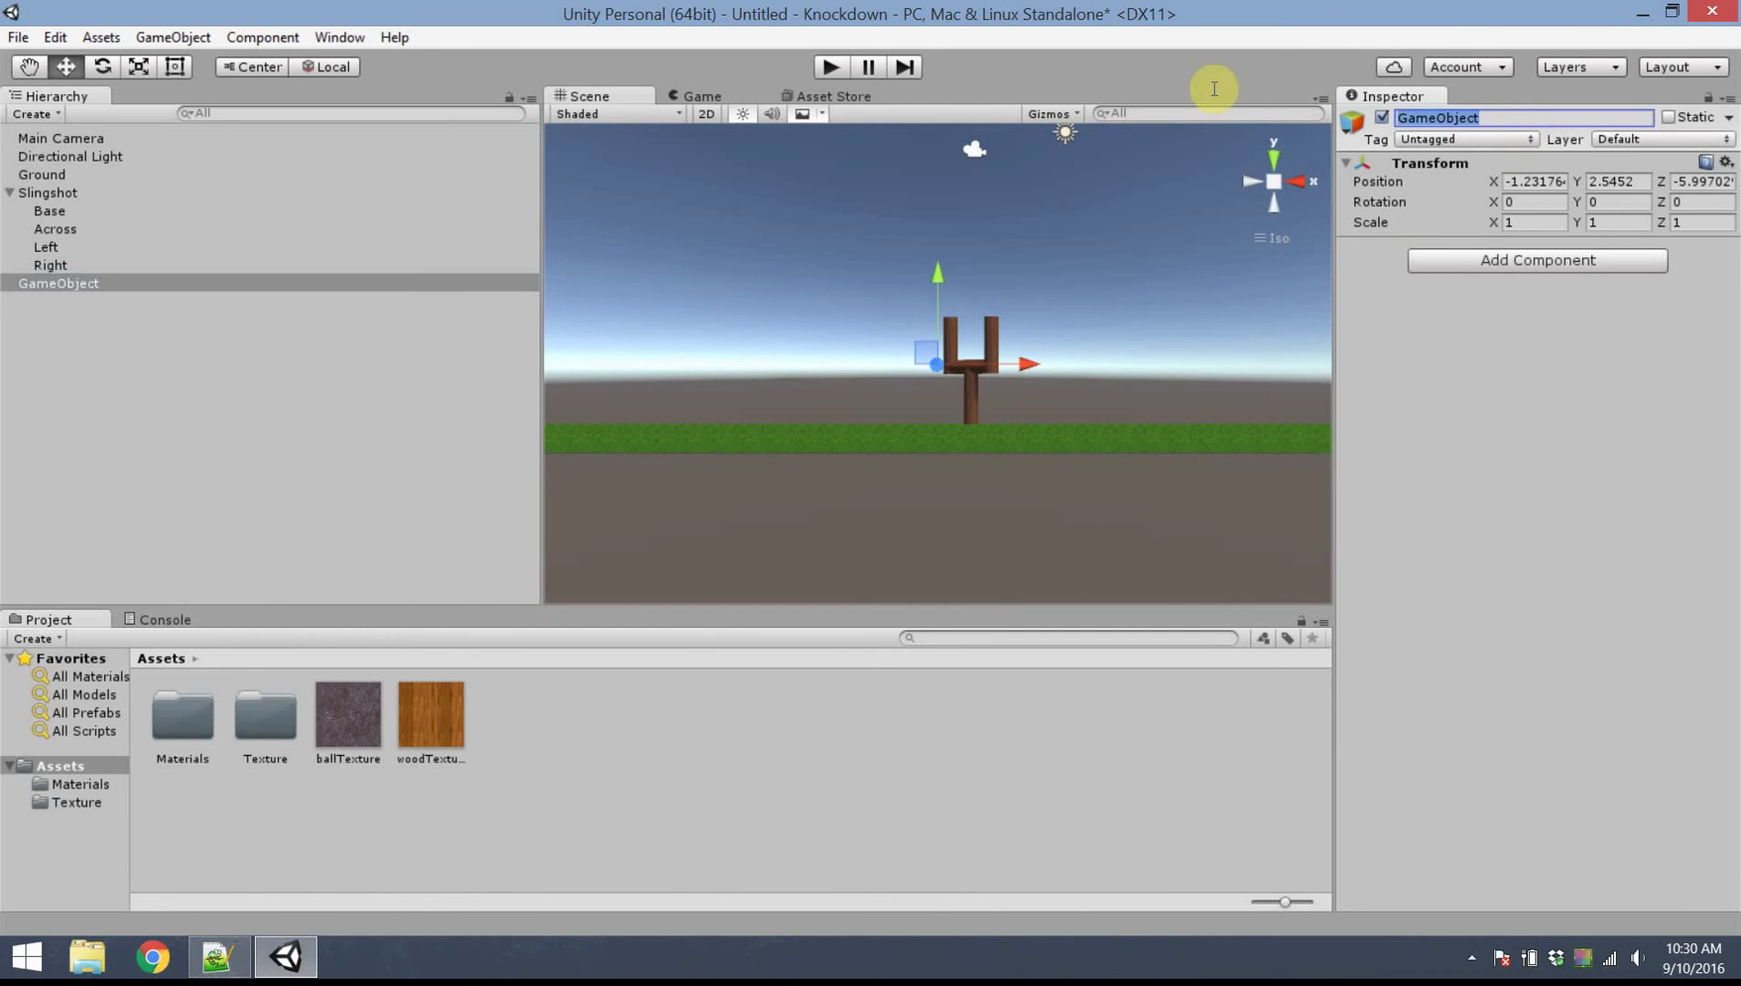
text(Launcher)
click(1531, 186)
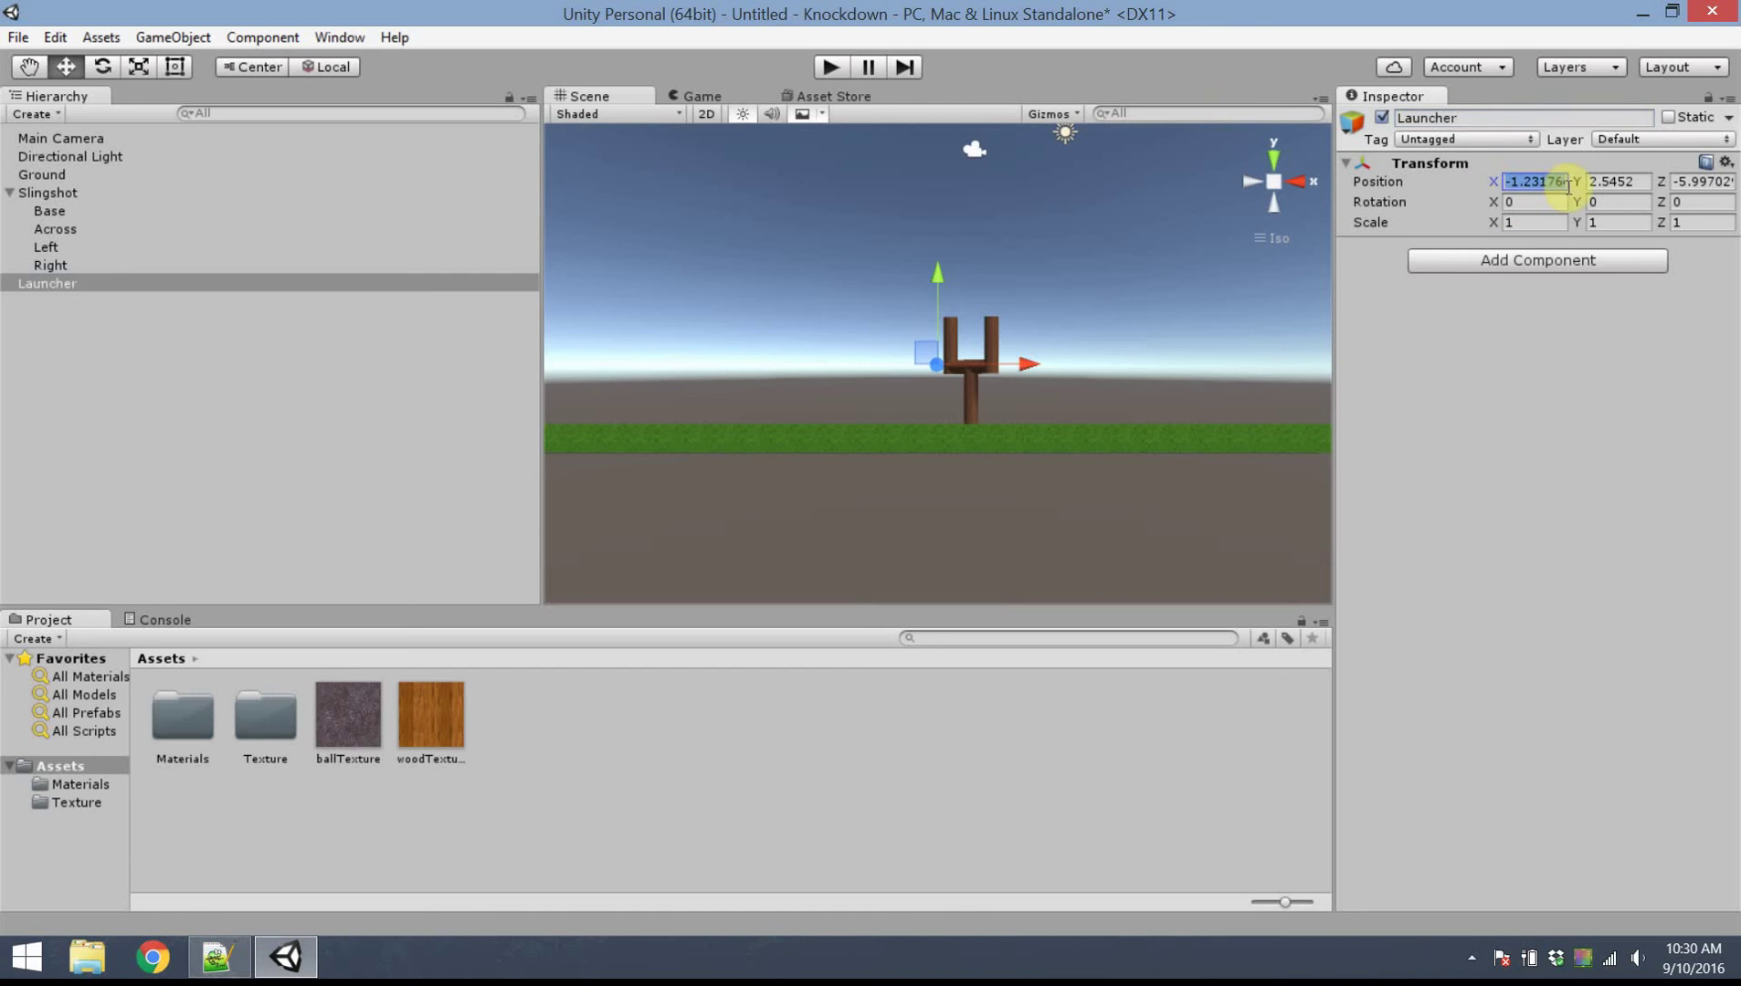
text(0)
key(Tab)
text(3)
key(Tab)
text(0)
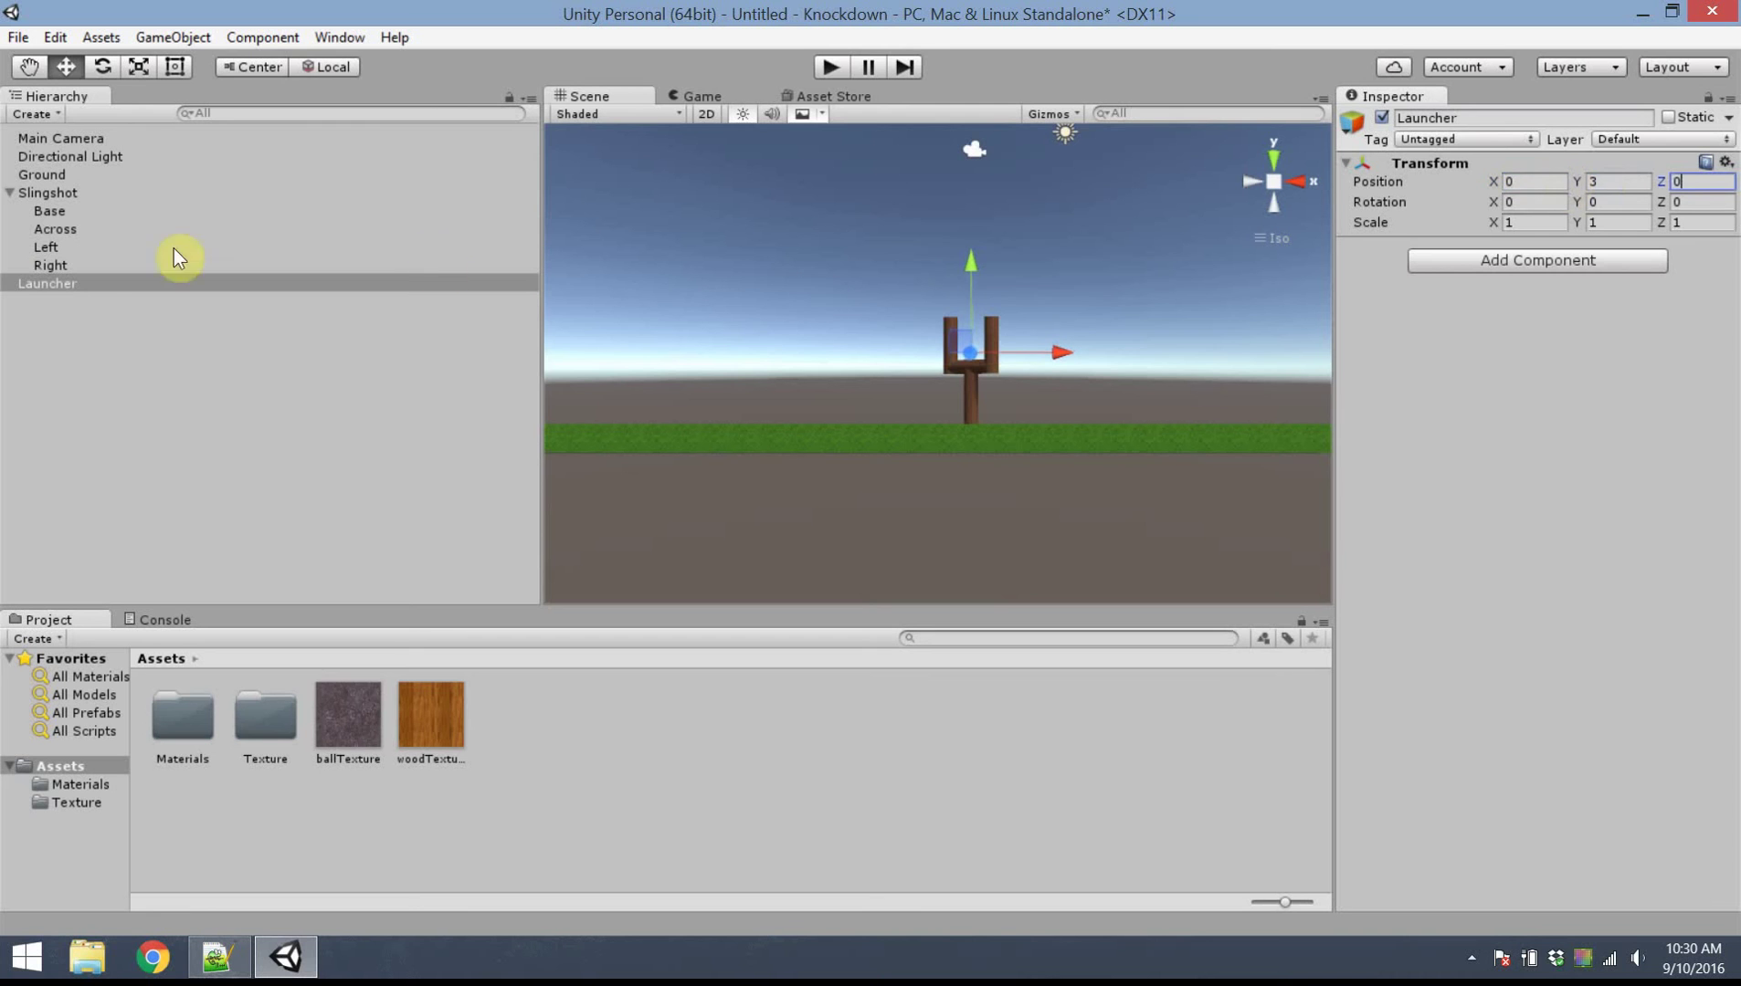
Parent Launcher under Slingshot and check both transforms, Launcher now at Y rotation 45
drag(34, 283, 73, 194)
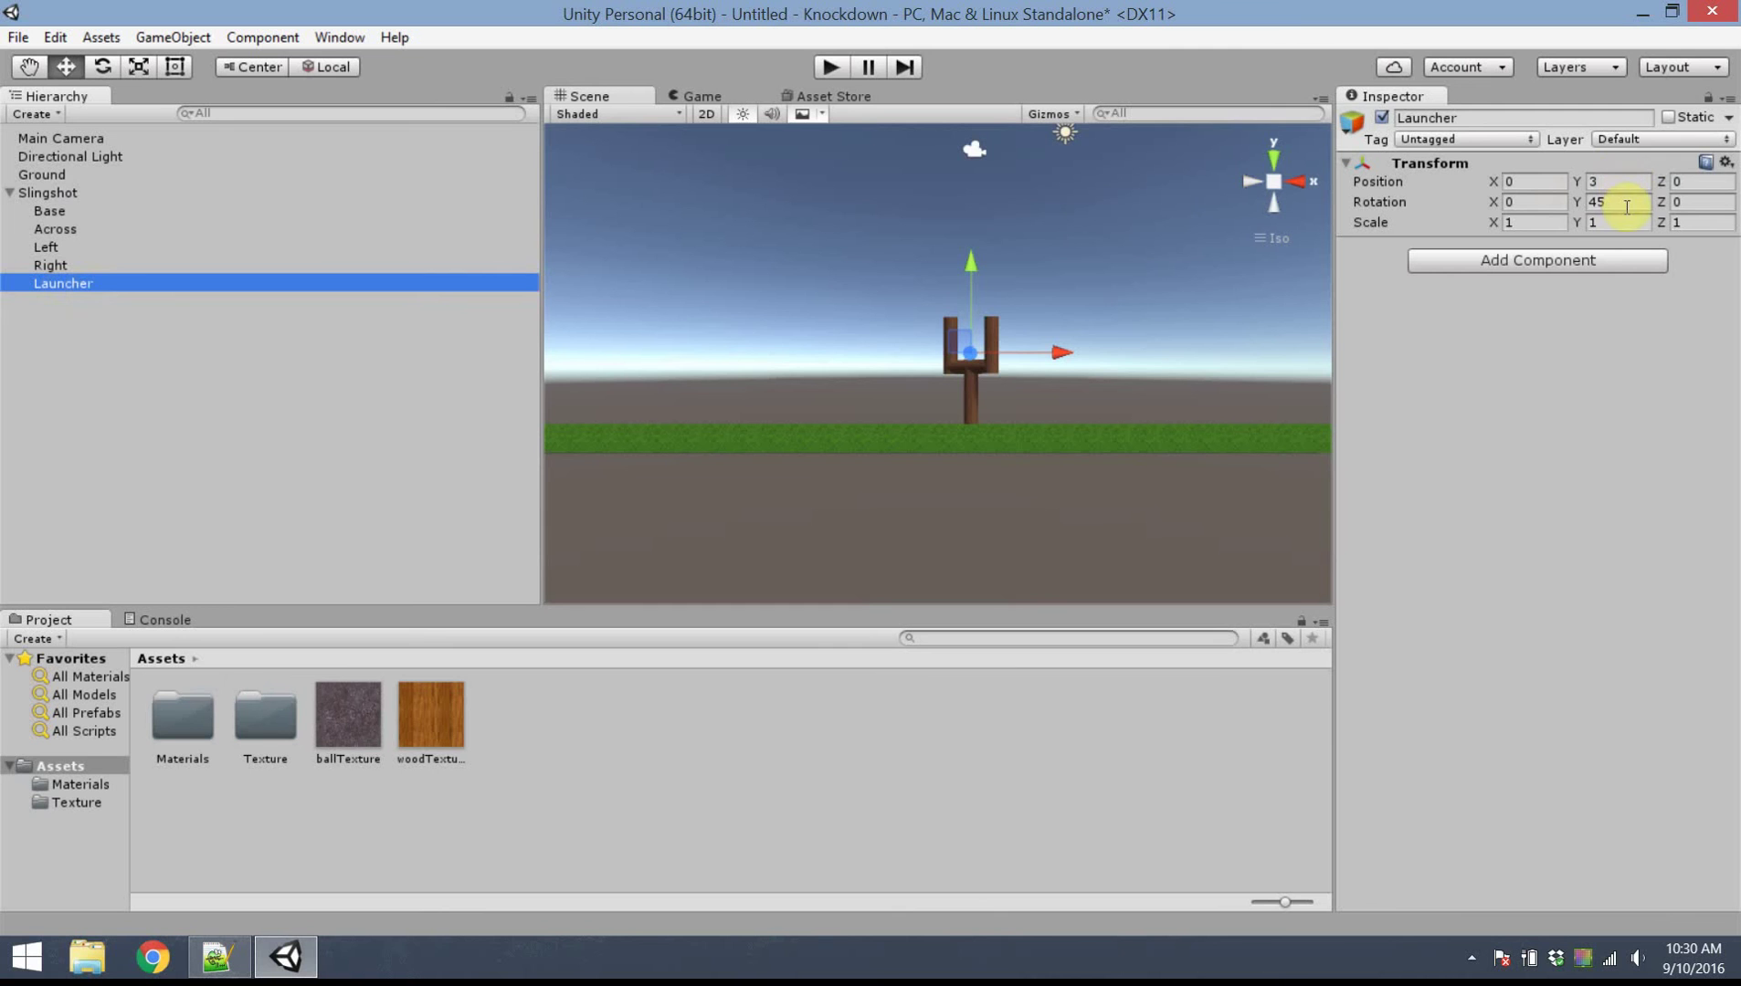
click(57, 191)
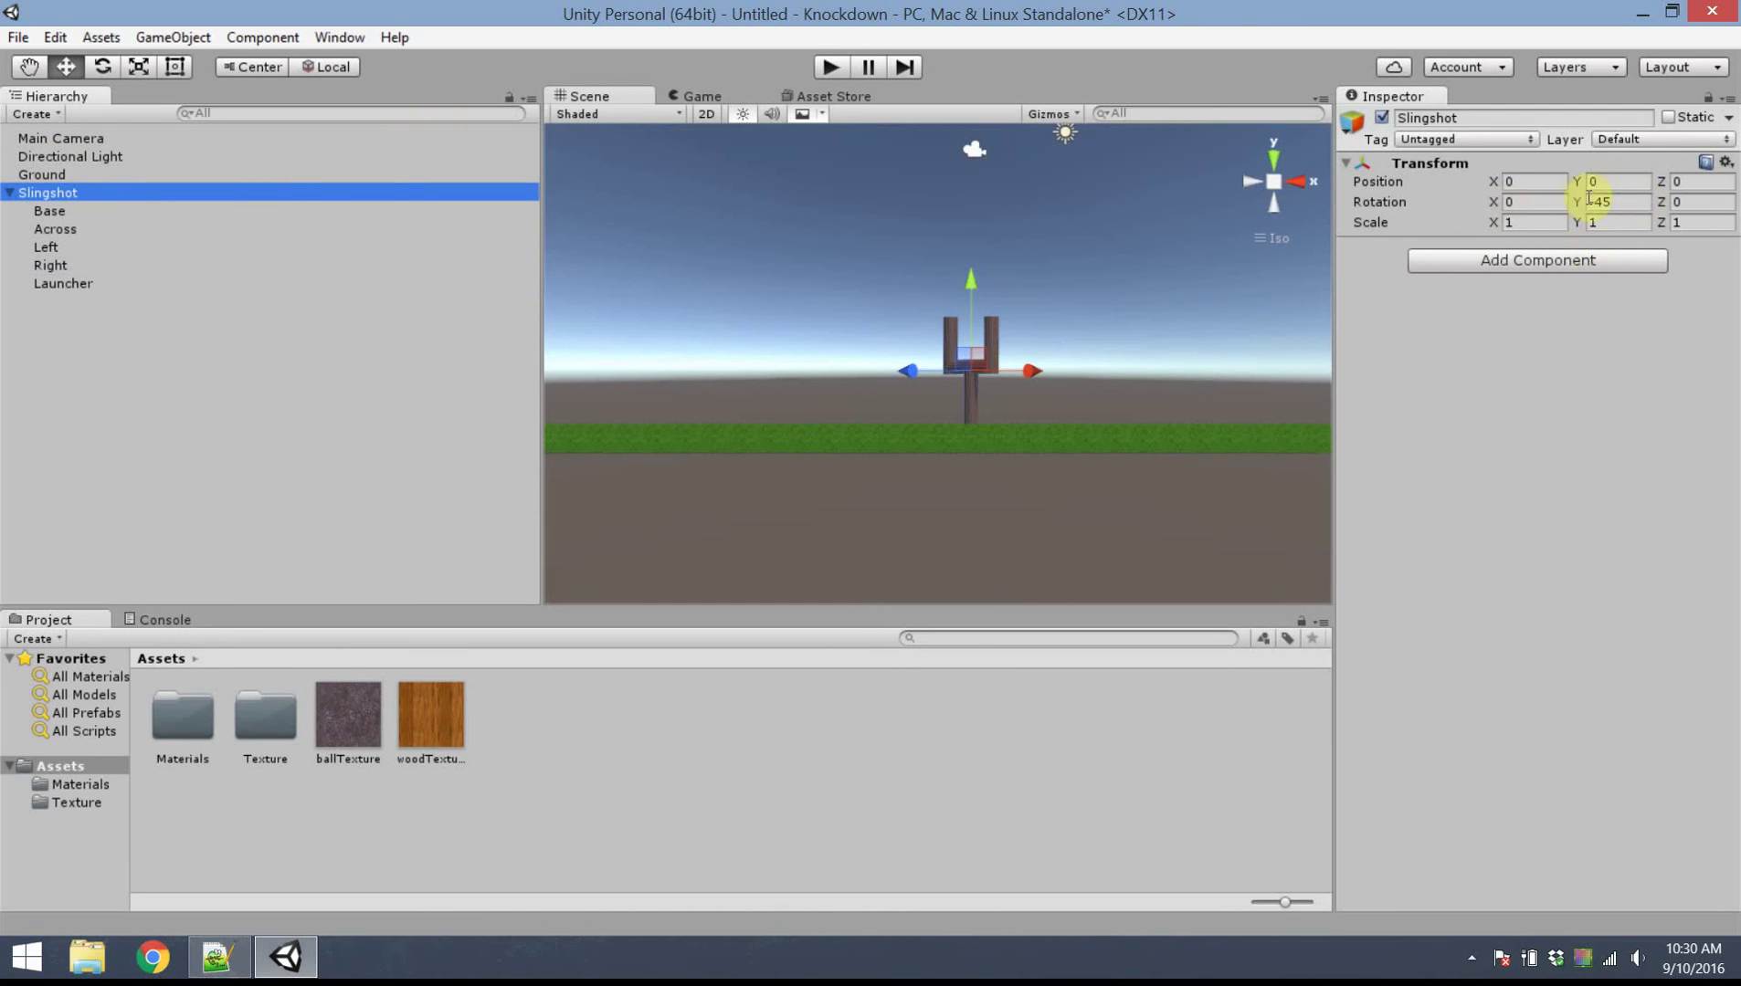
click(64, 283)
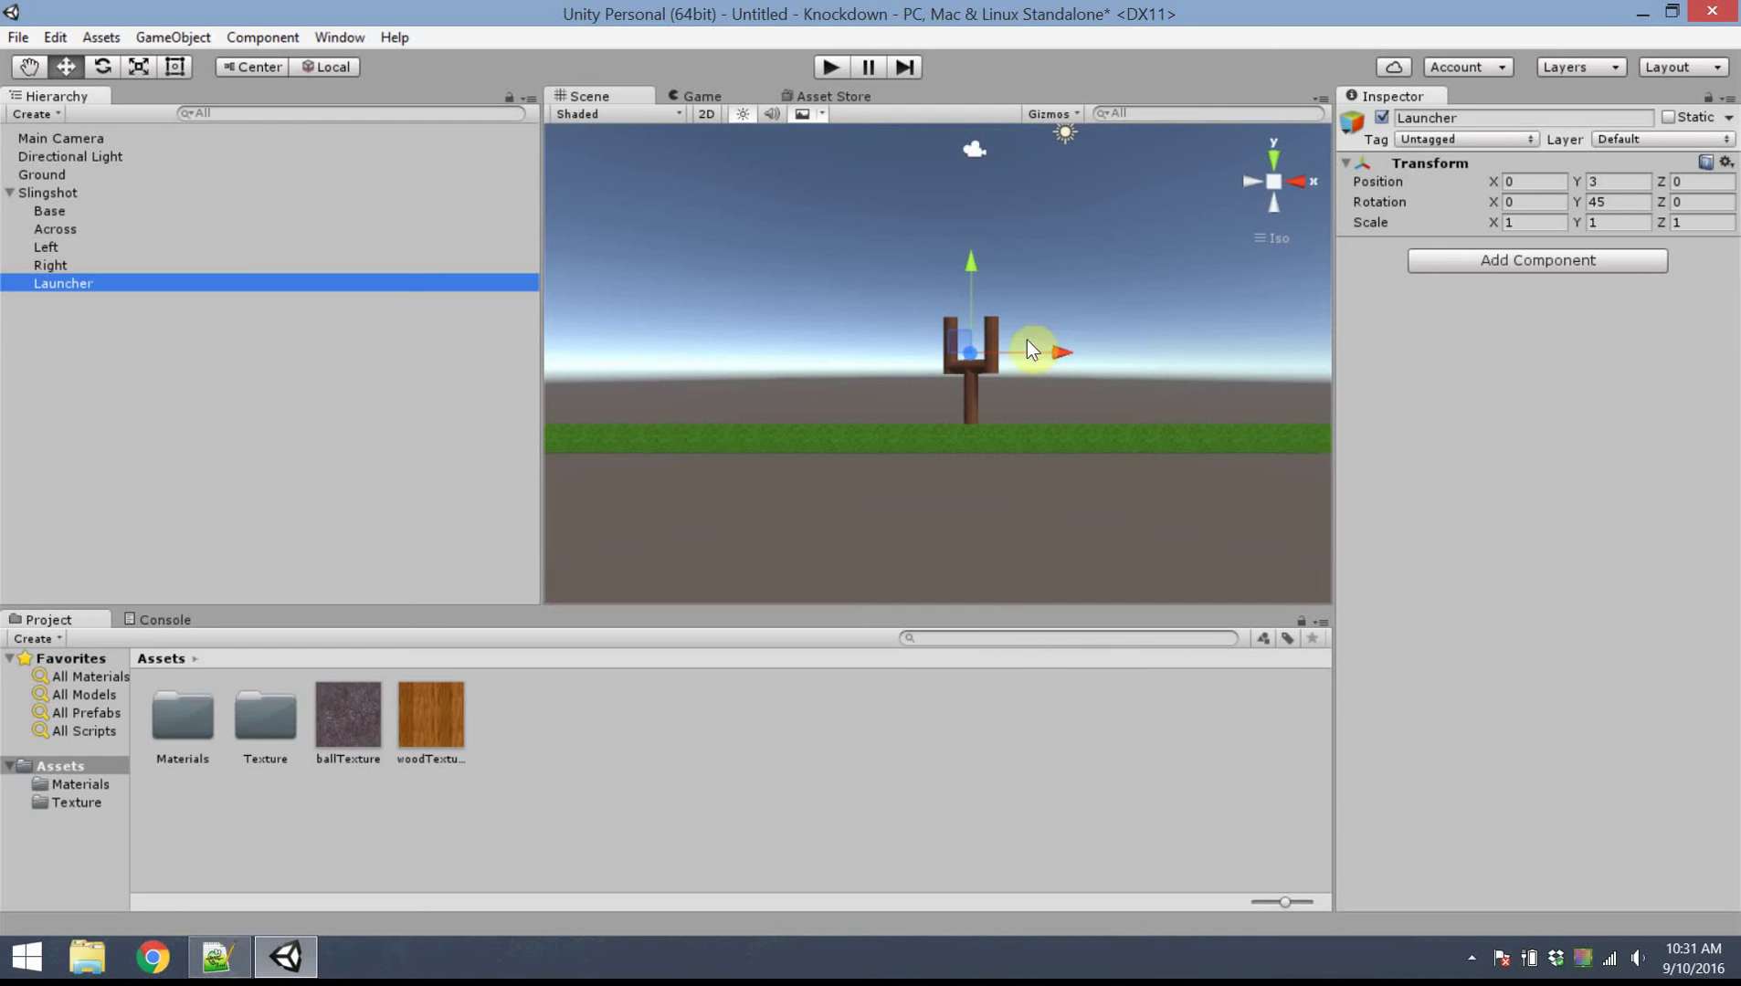
scroll(970, 403, up, 3)
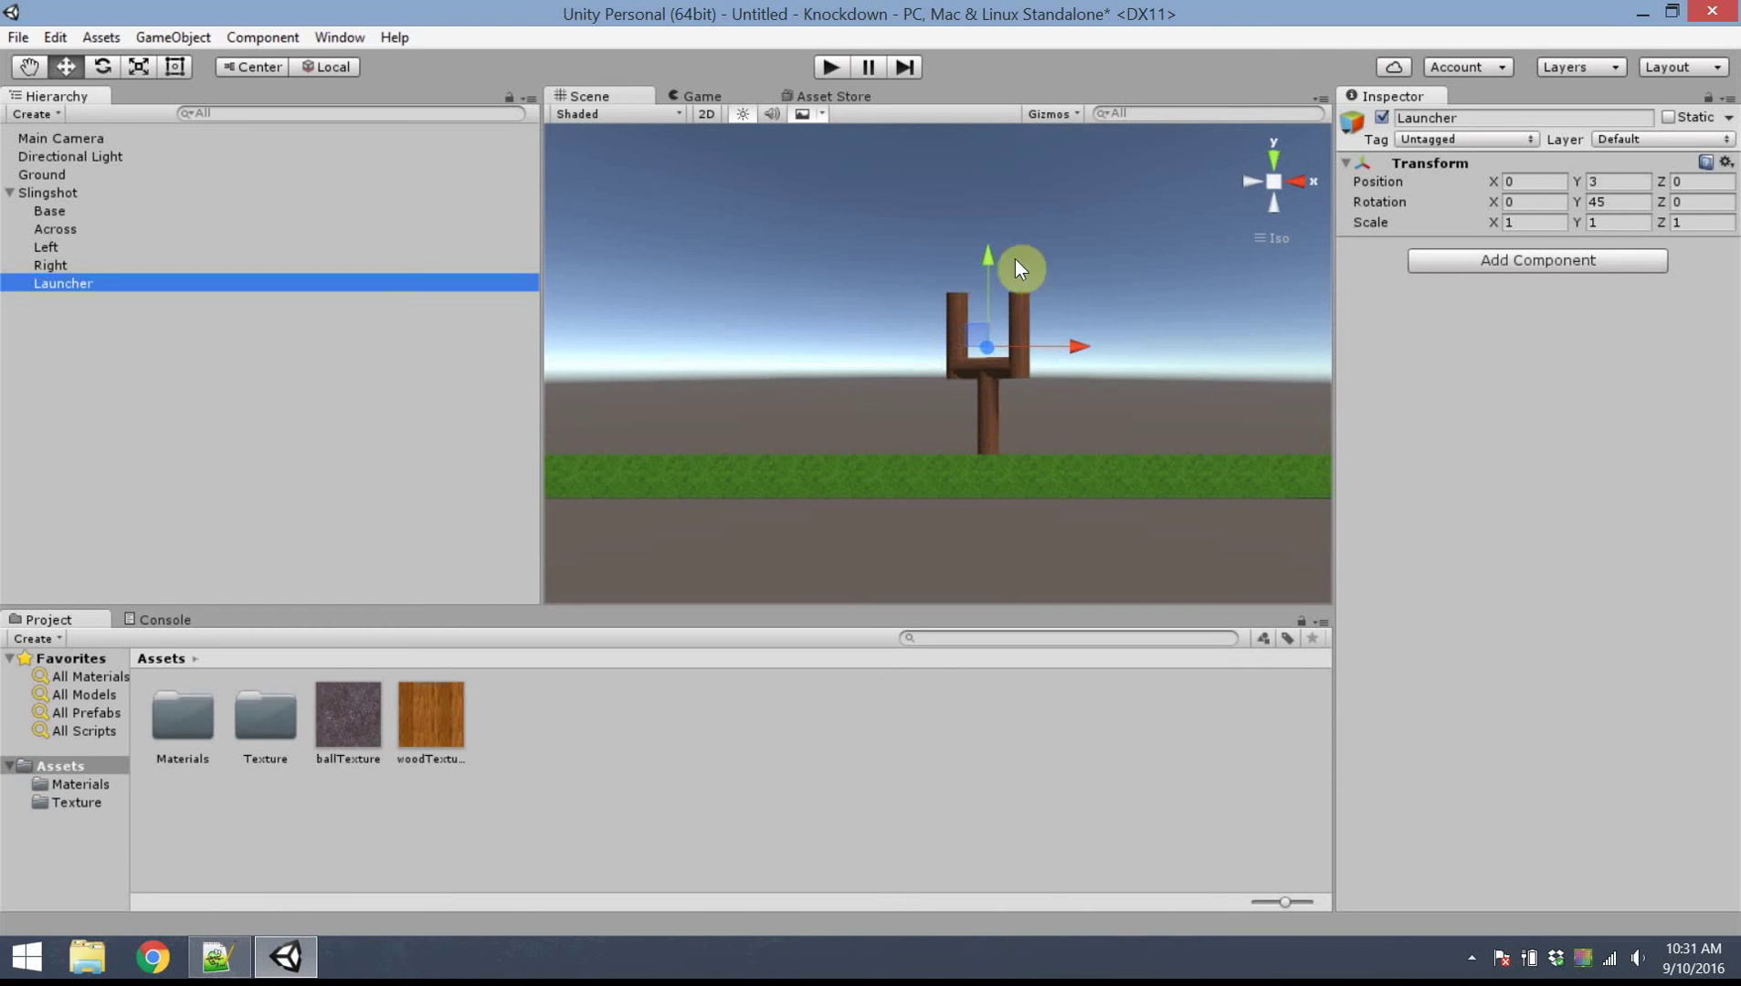
click(38, 193)
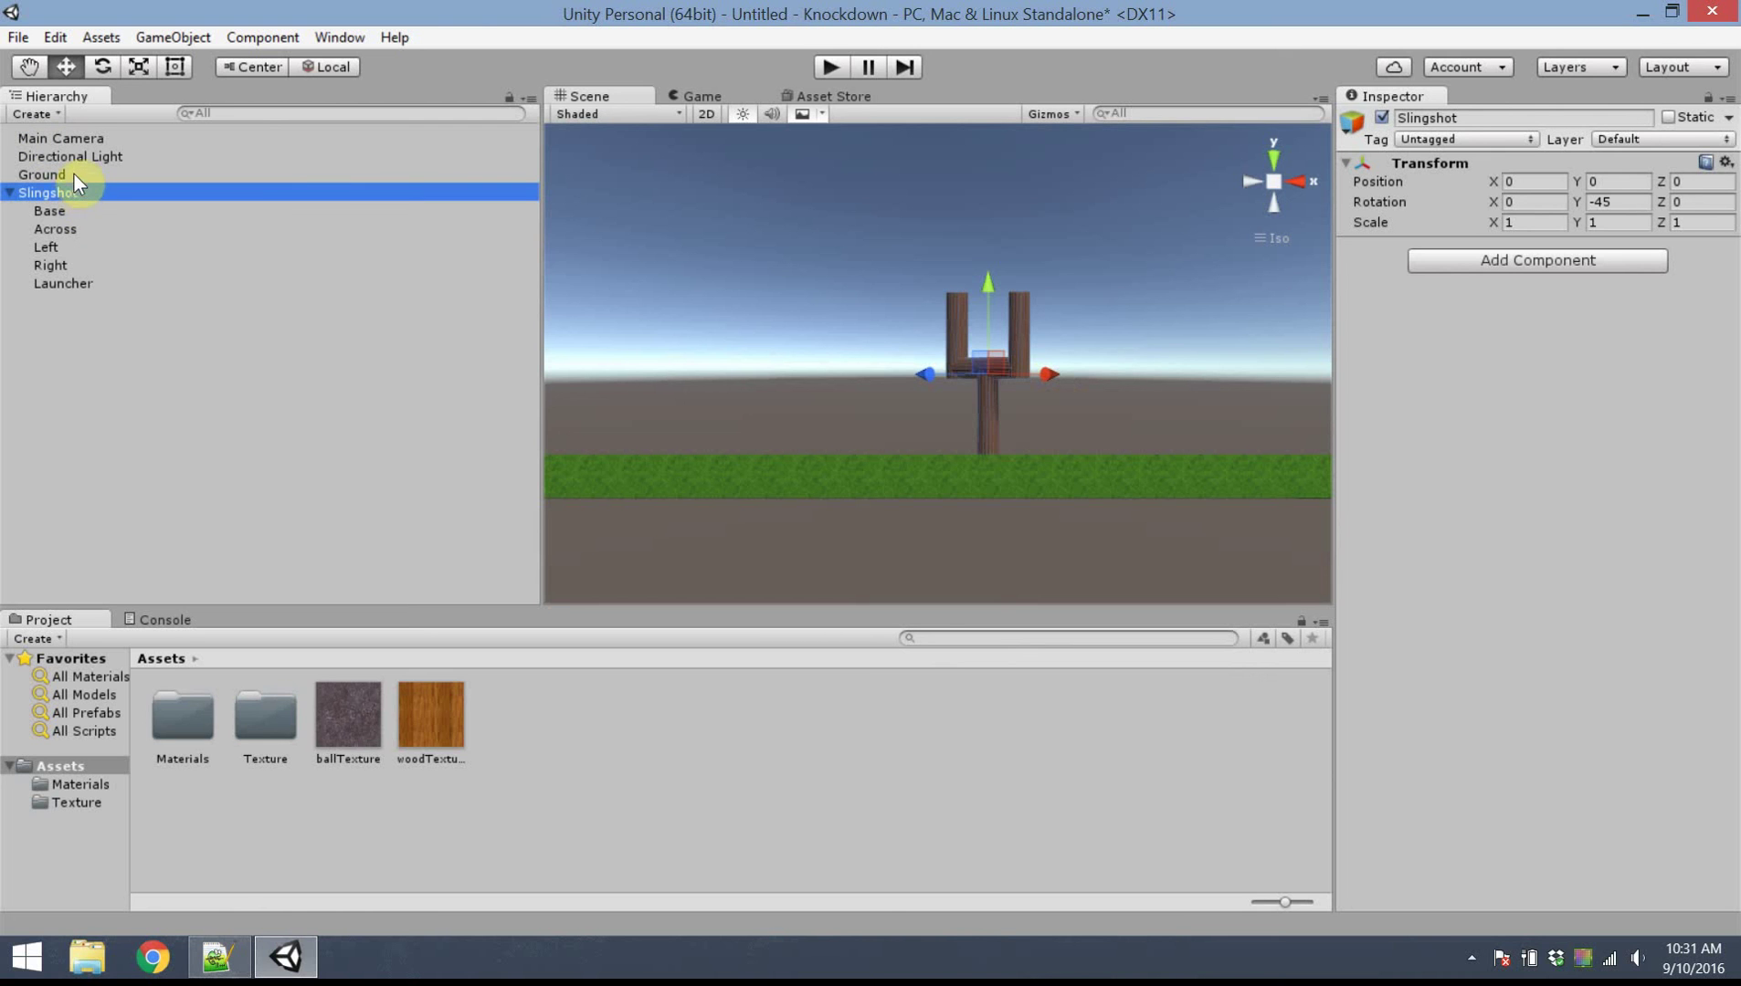
Give Slingshot a Sphere Collider with Center Y 3, Radius 2 and Is Trigger ticked
click(1479, 261)
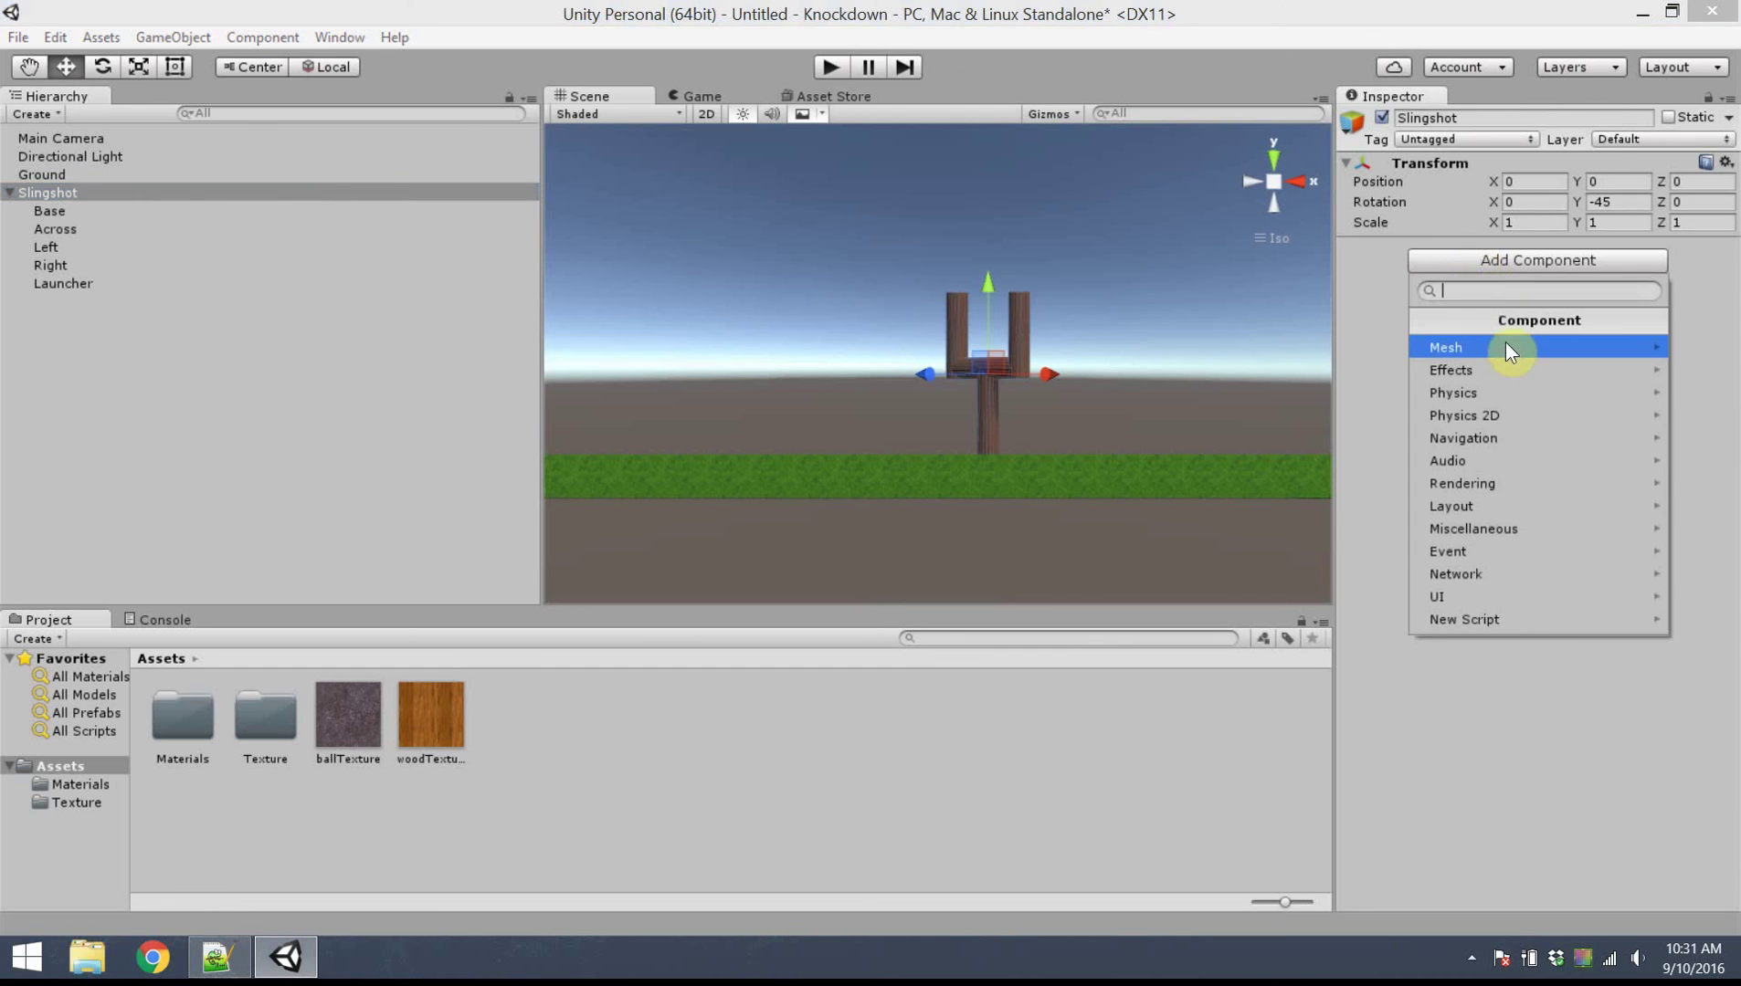
click(1538, 395)
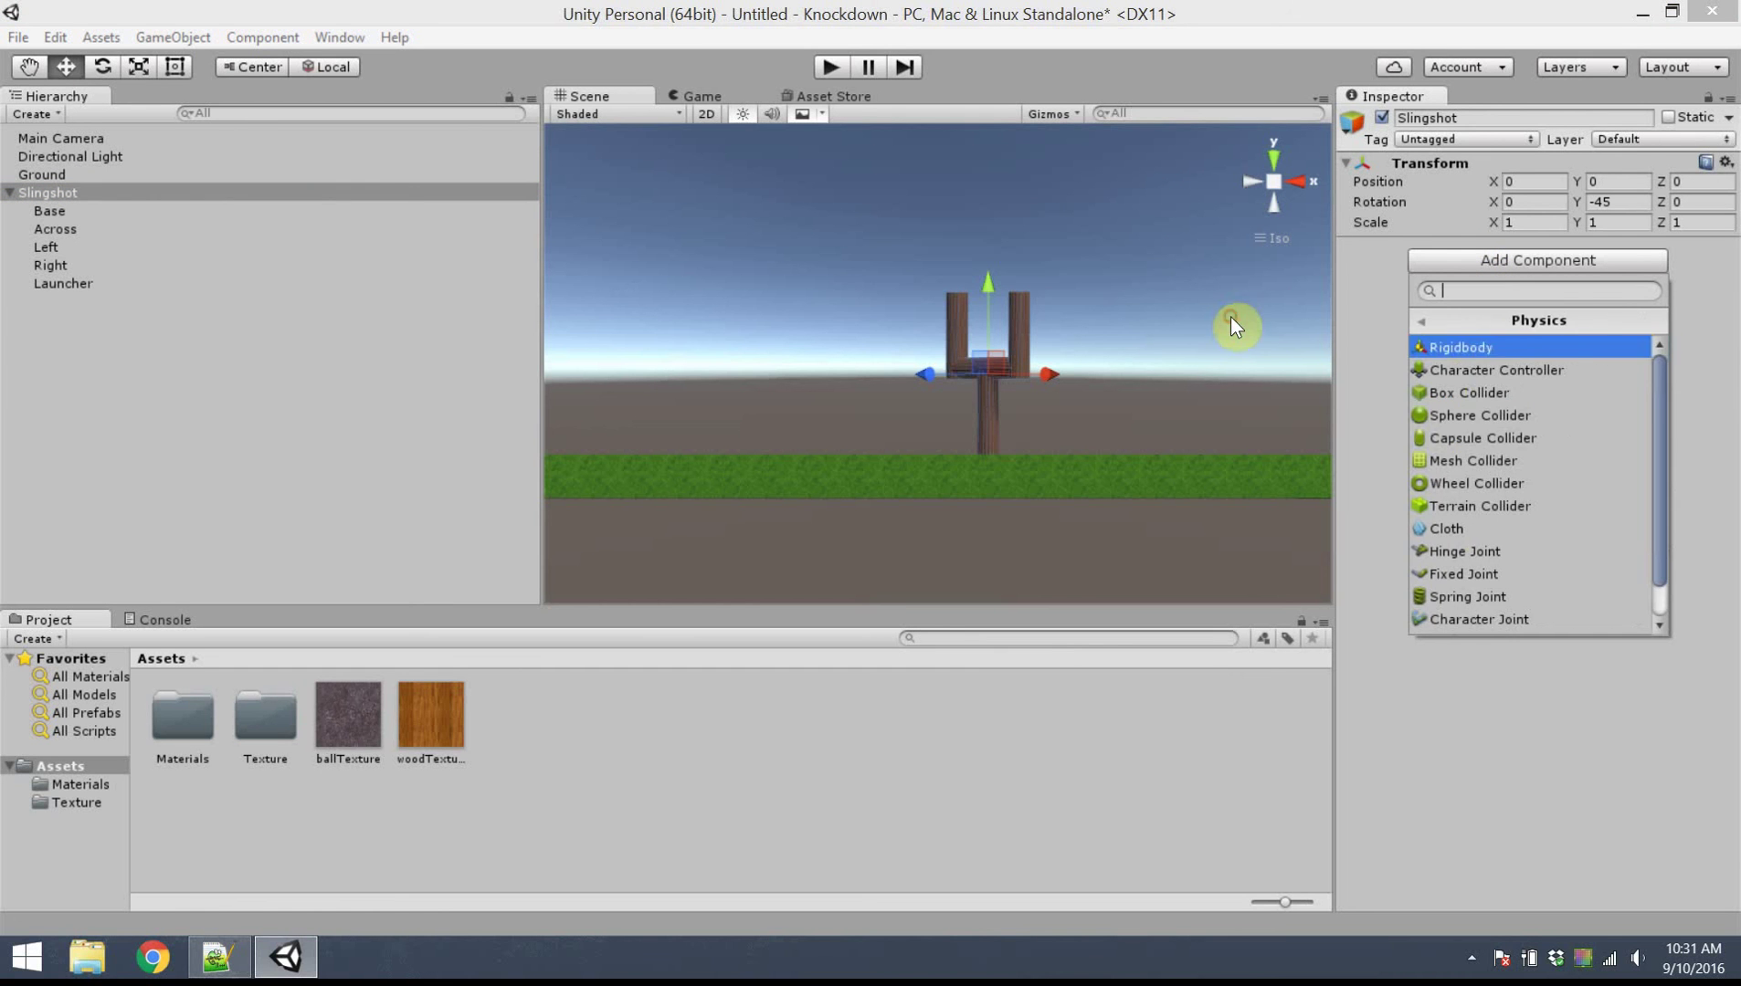
click(1540, 420)
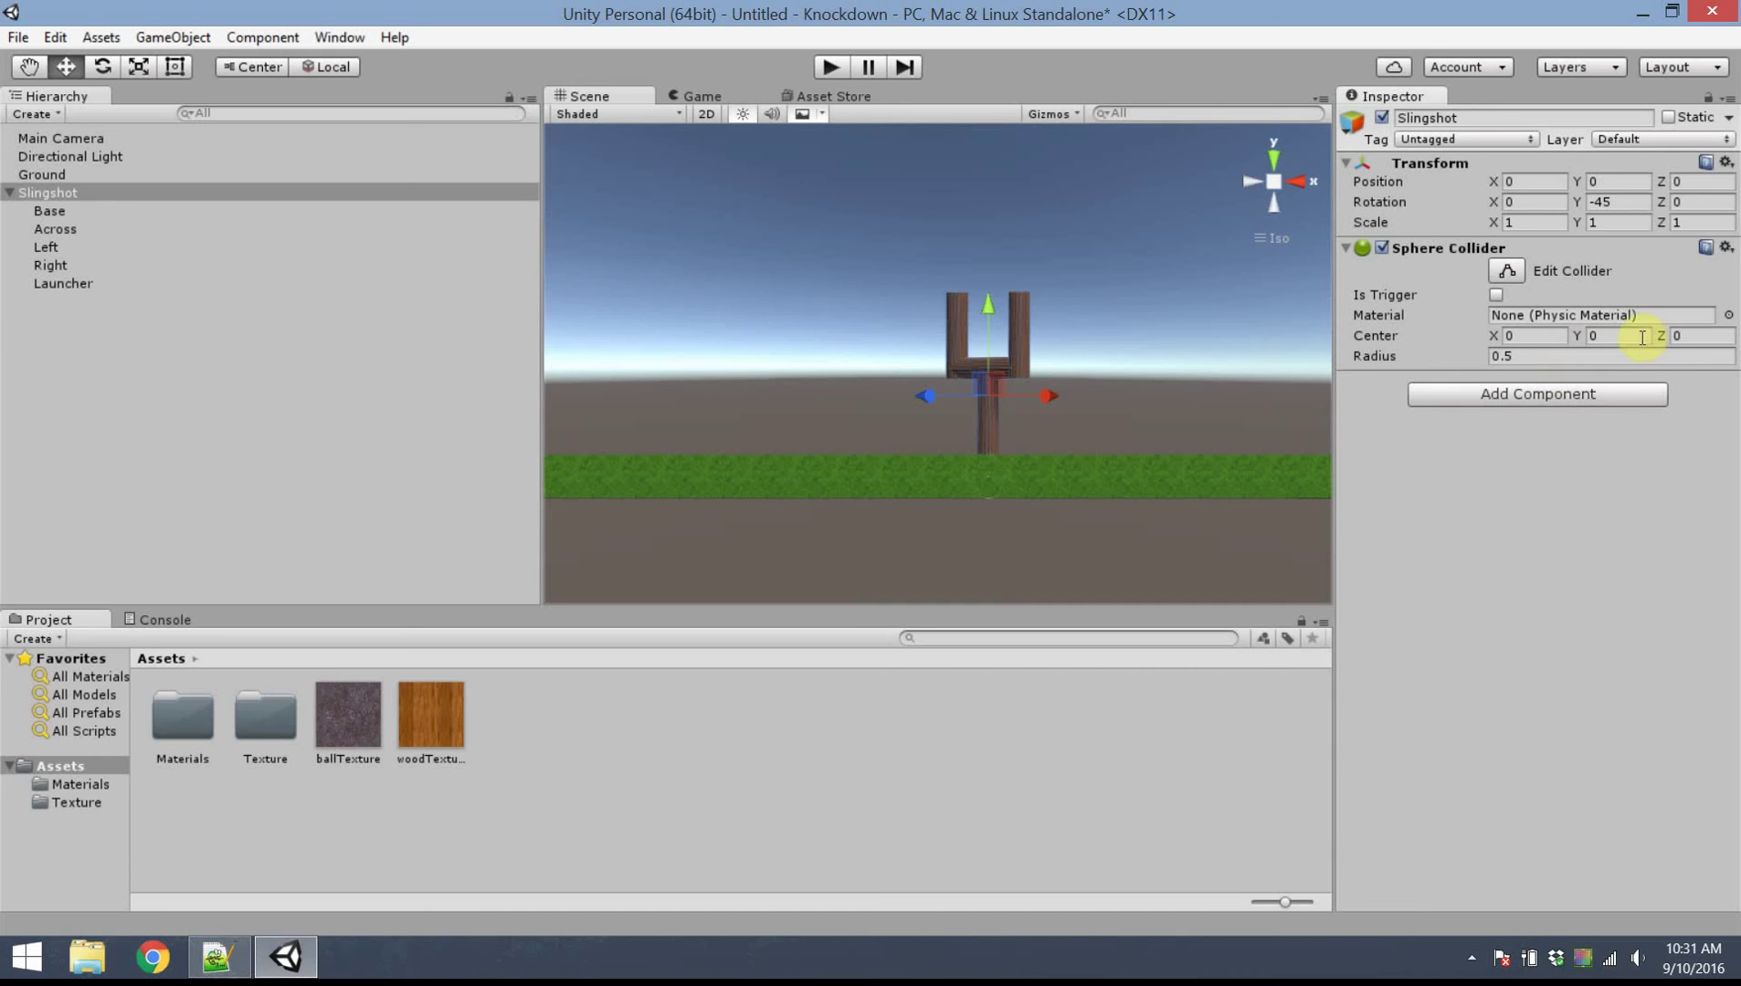
click(1555, 335)
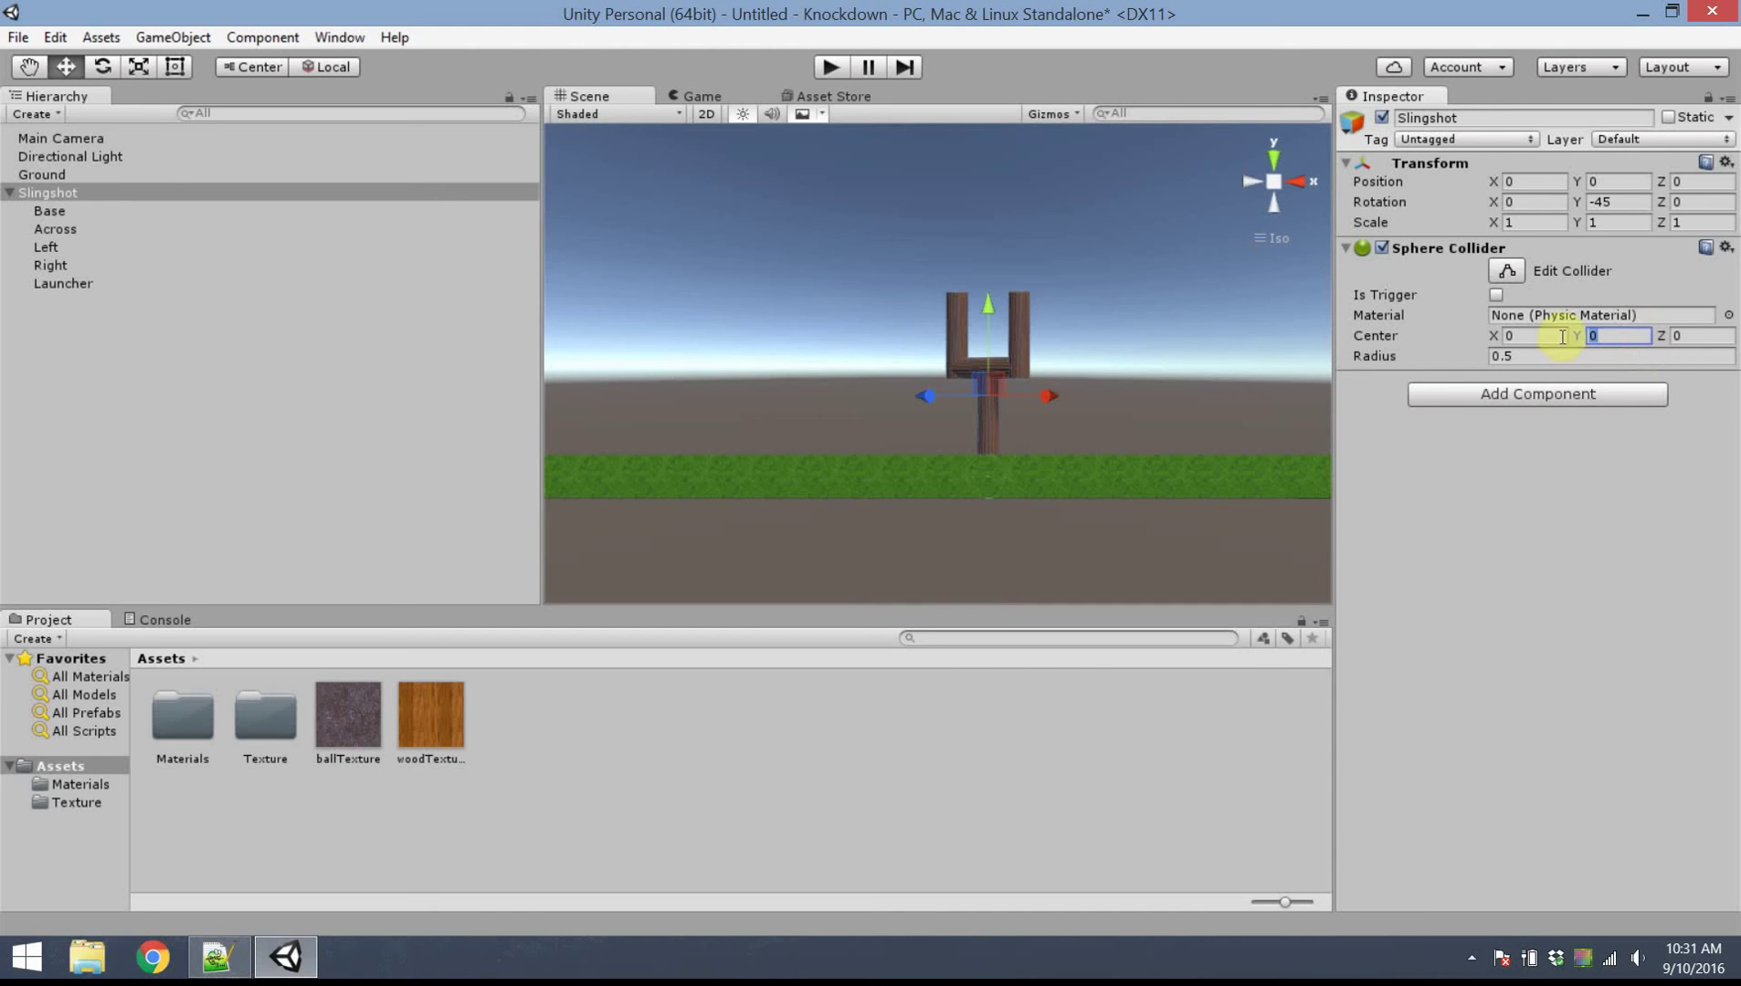
text(3)
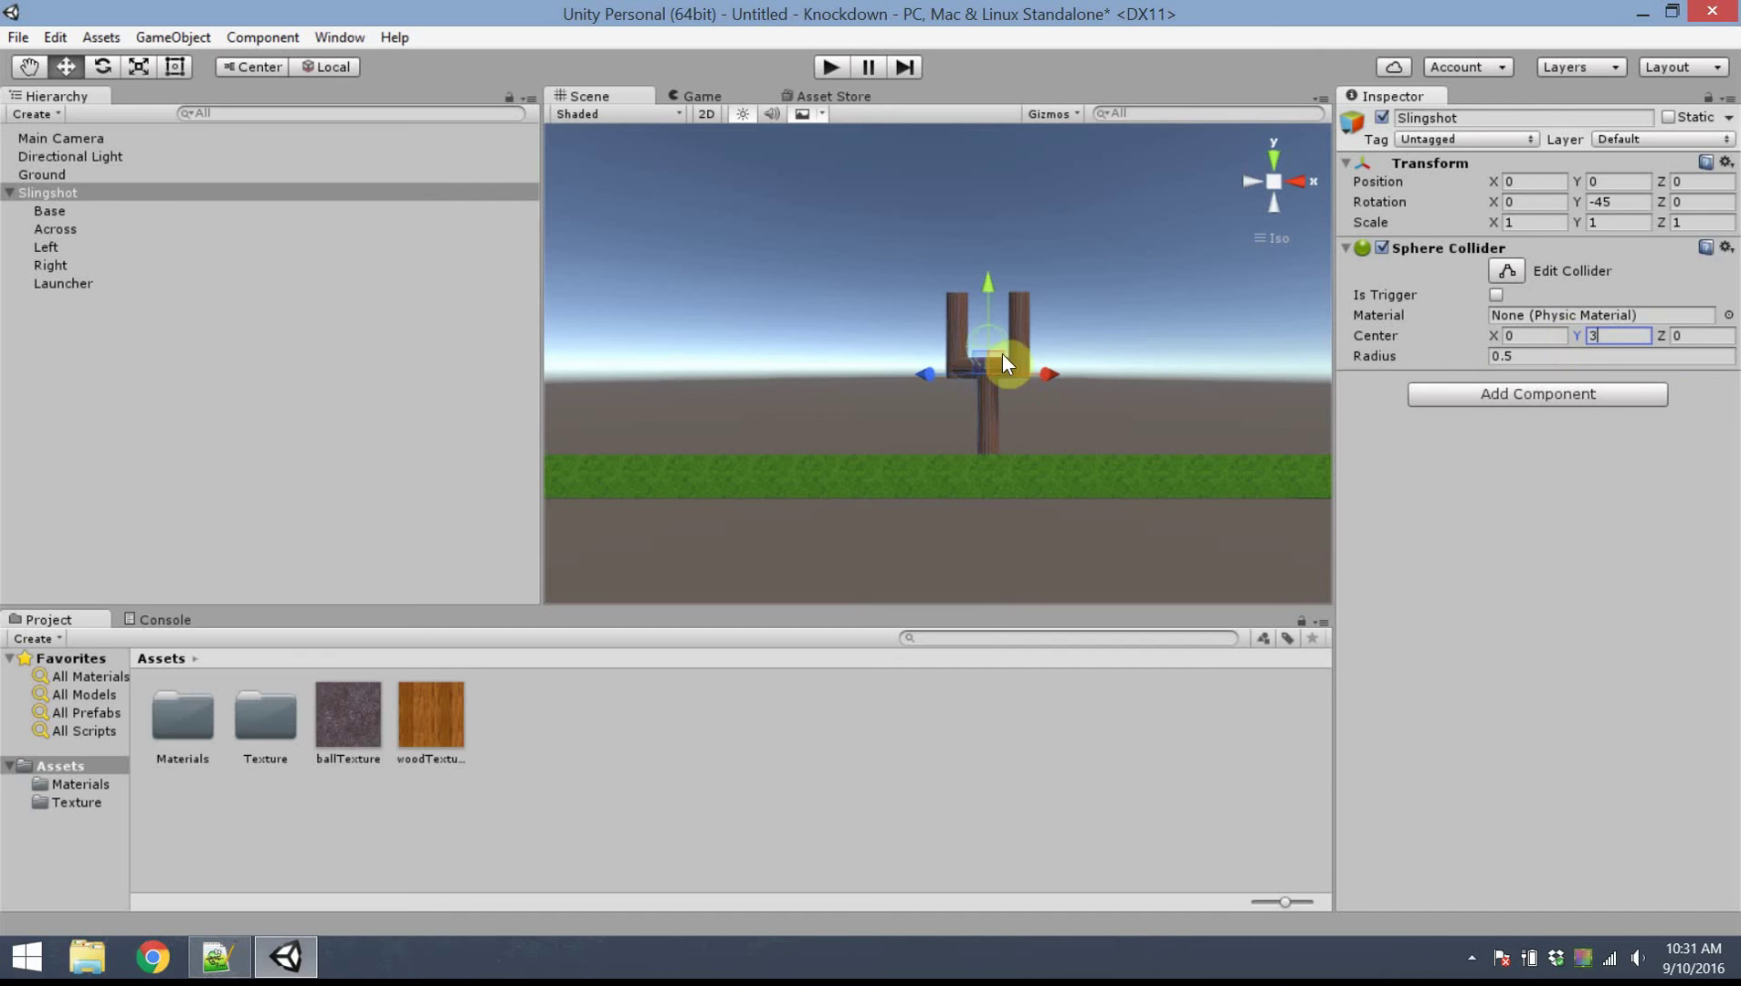
scroll(999, 343, up, 2)
click(1553, 358)
text(2)
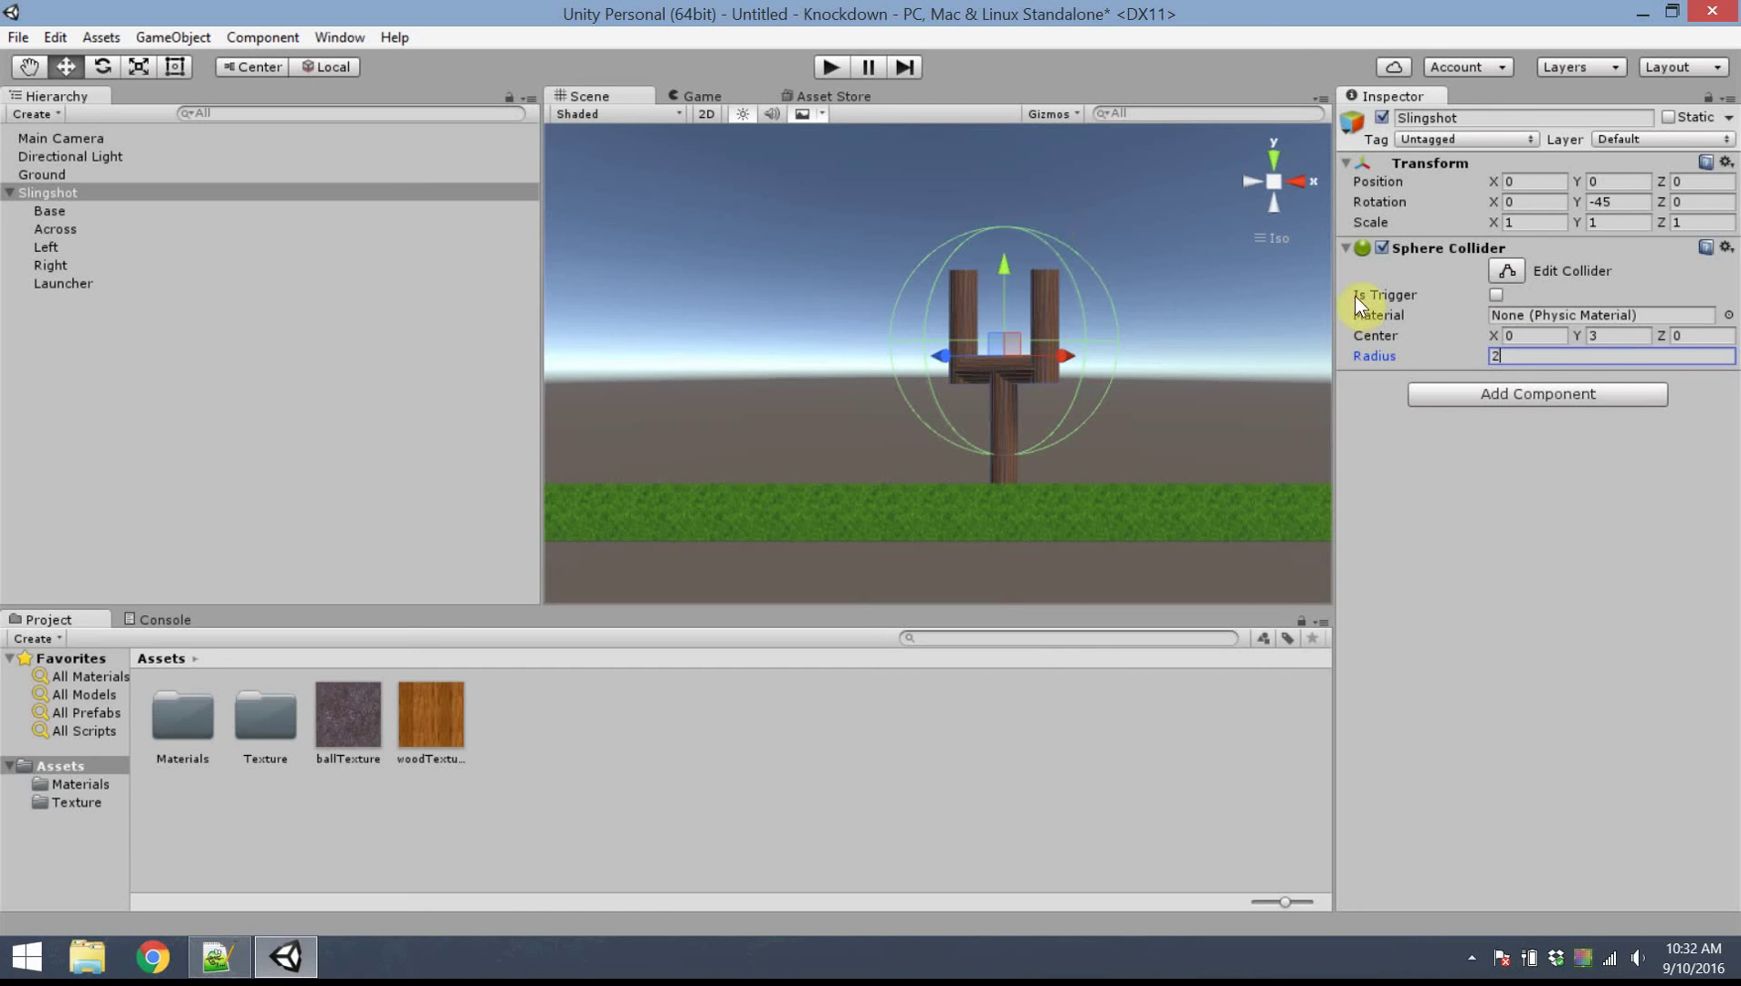
click(1500, 297)
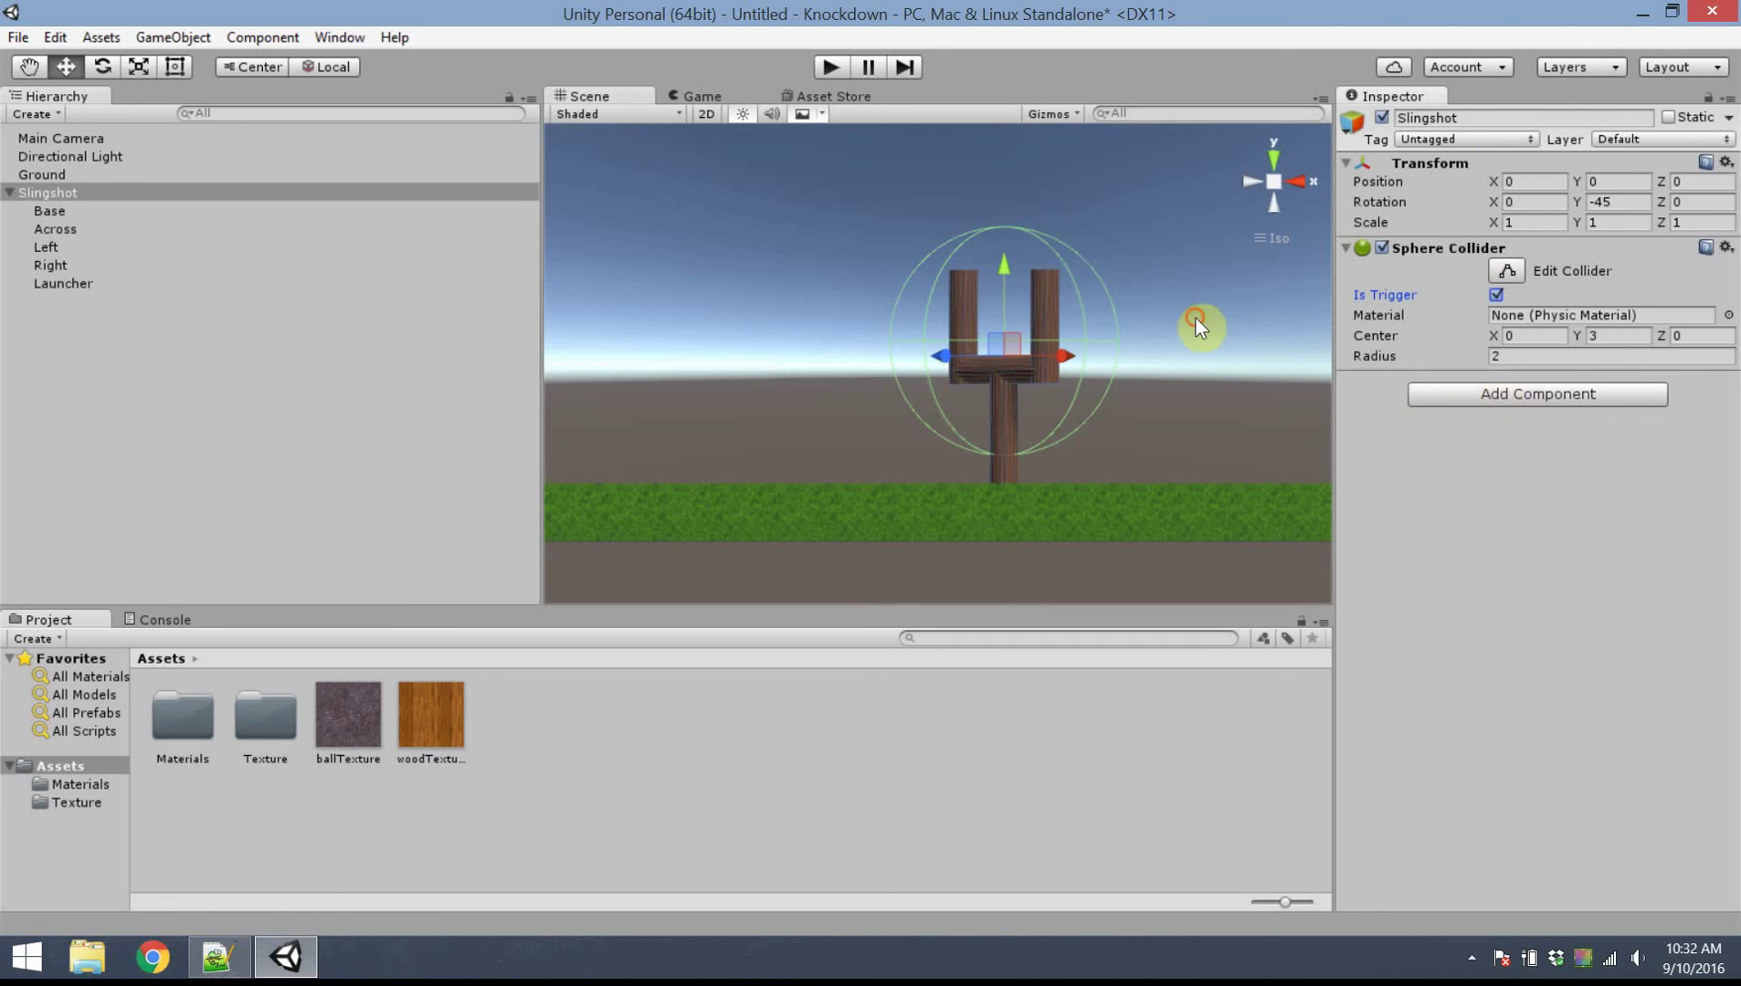
Add an Effects > Halo component of size 2 to the Launcher
click(1472, 395)
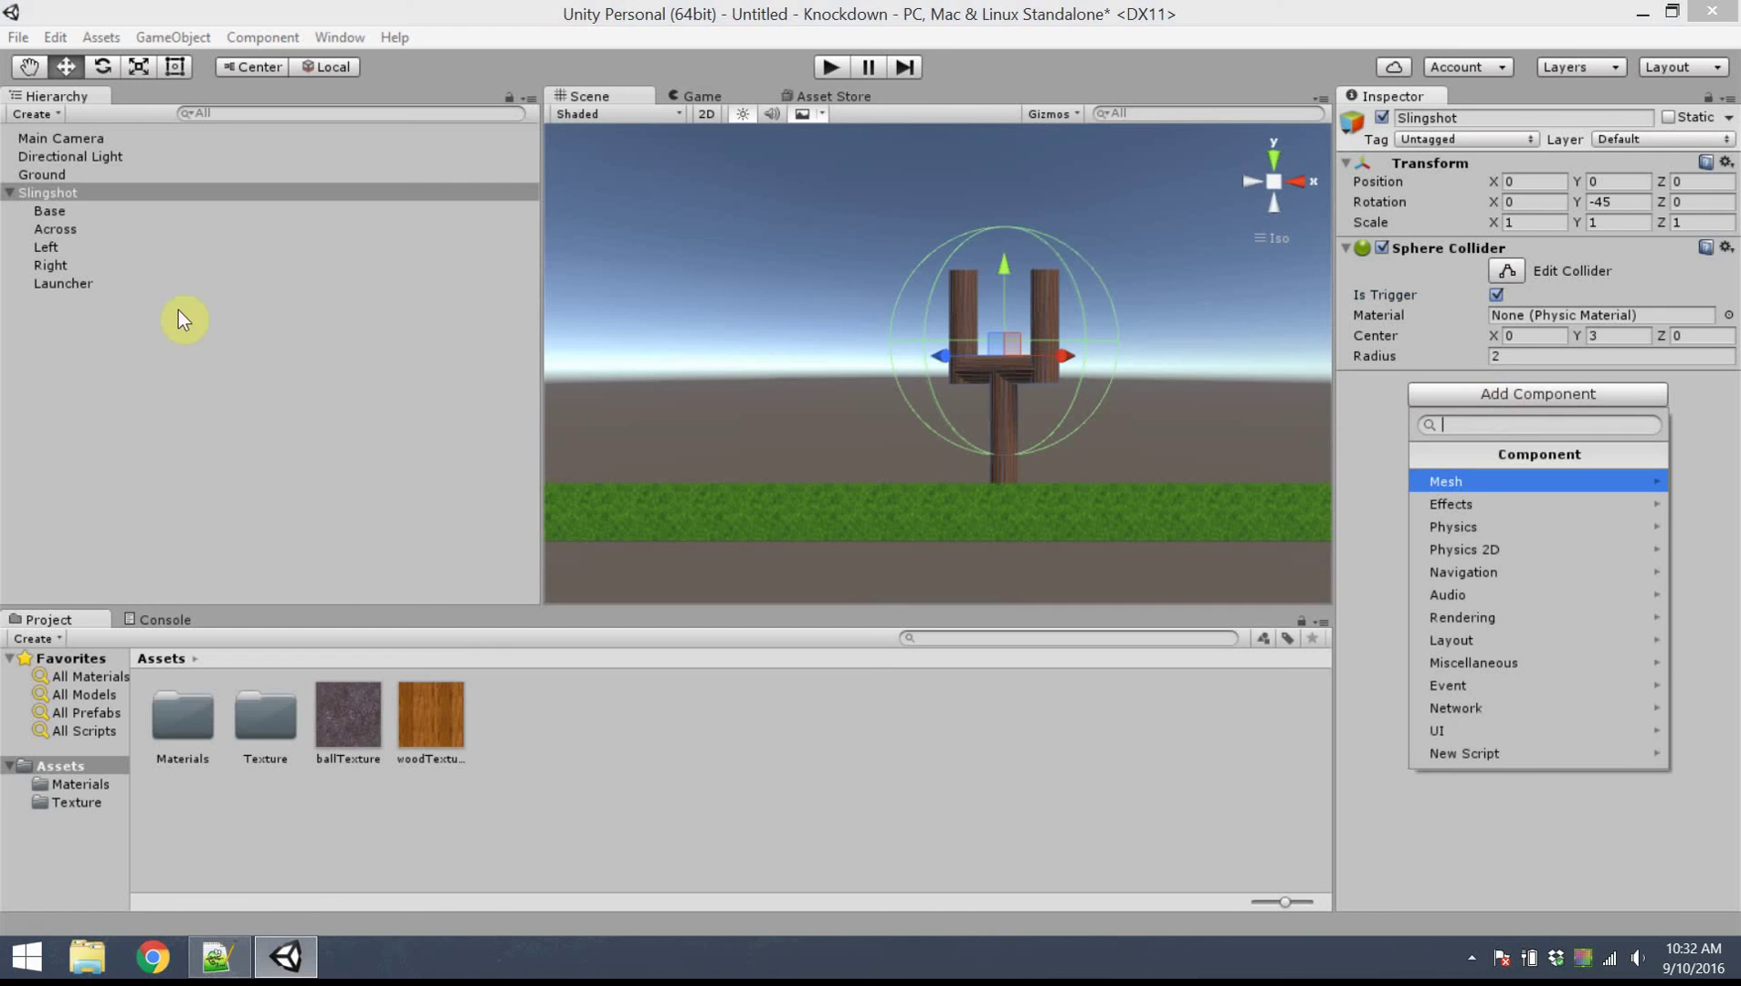
click(62, 274)
click(62, 283)
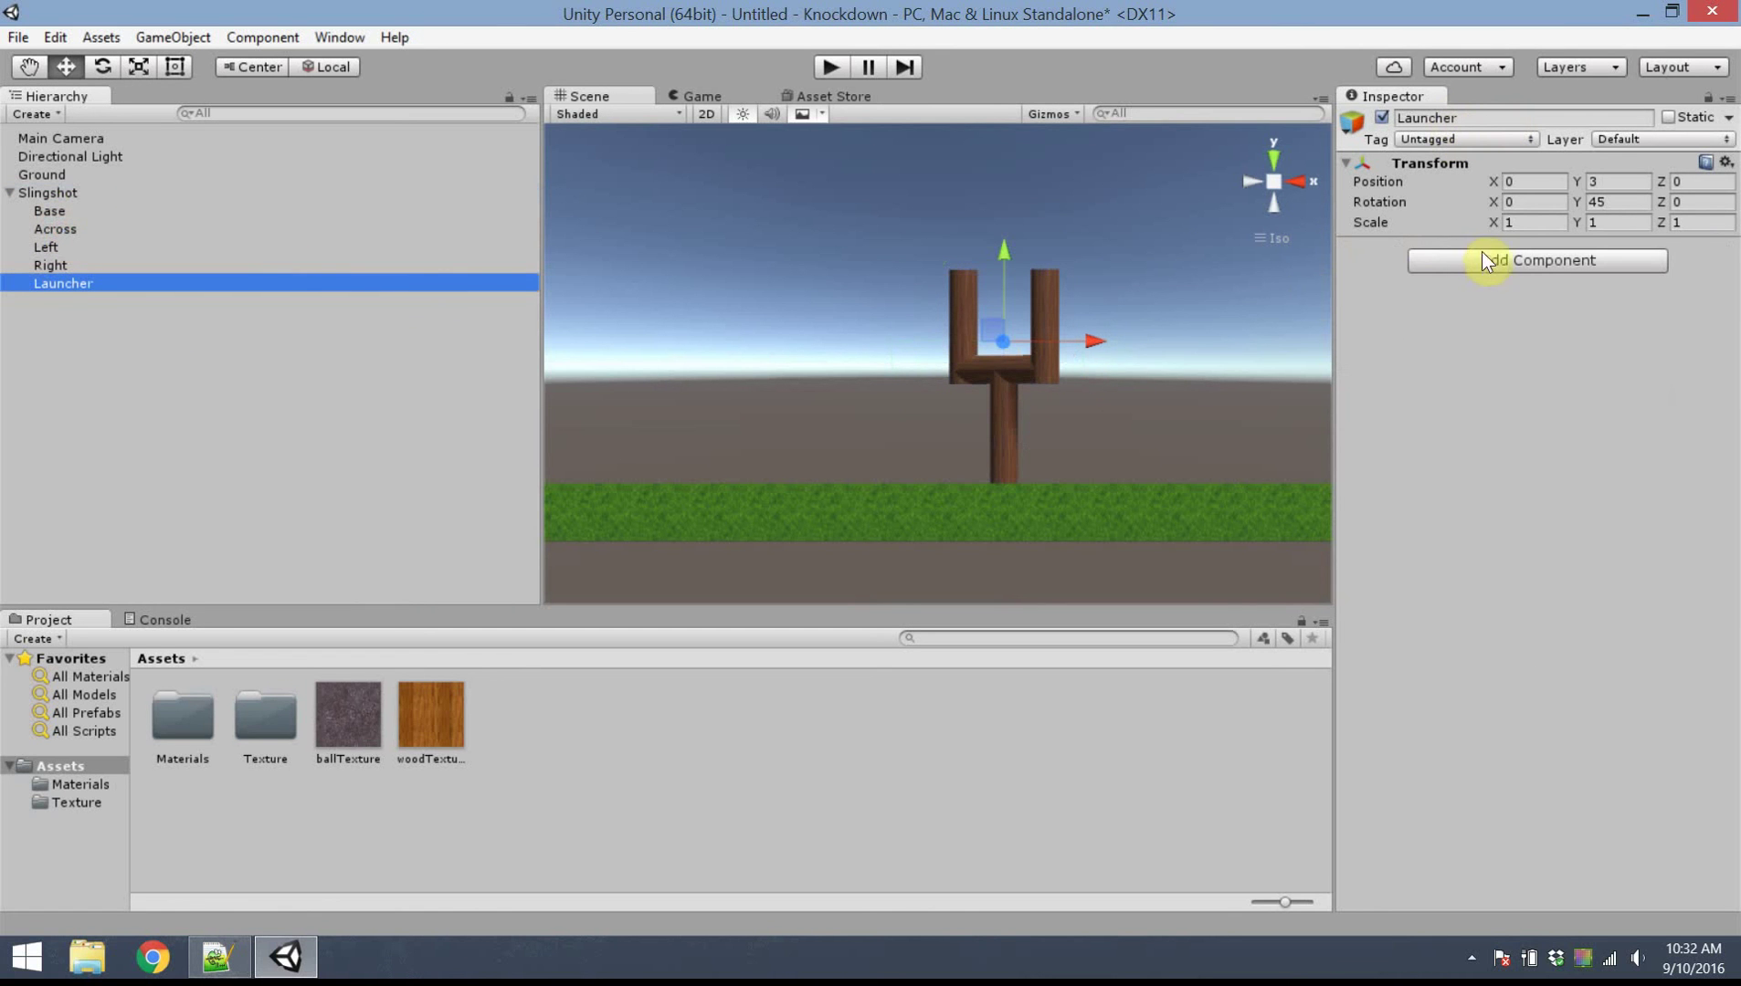
click(1552, 260)
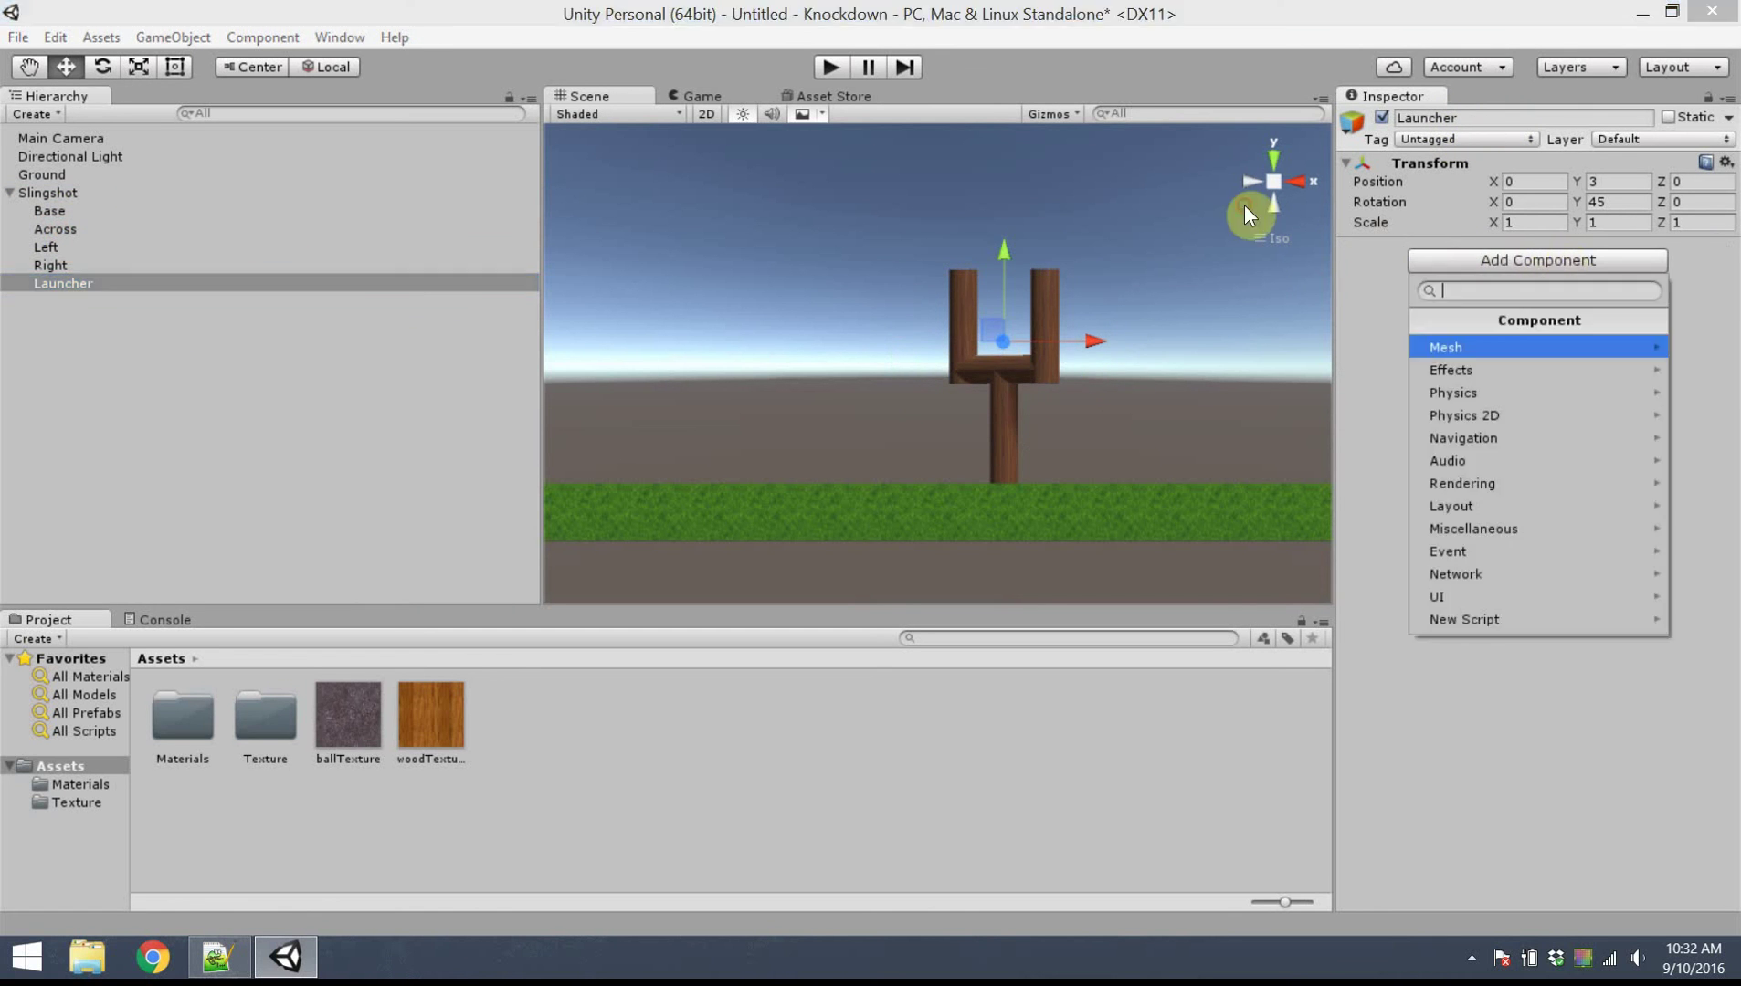
click(1560, 366)
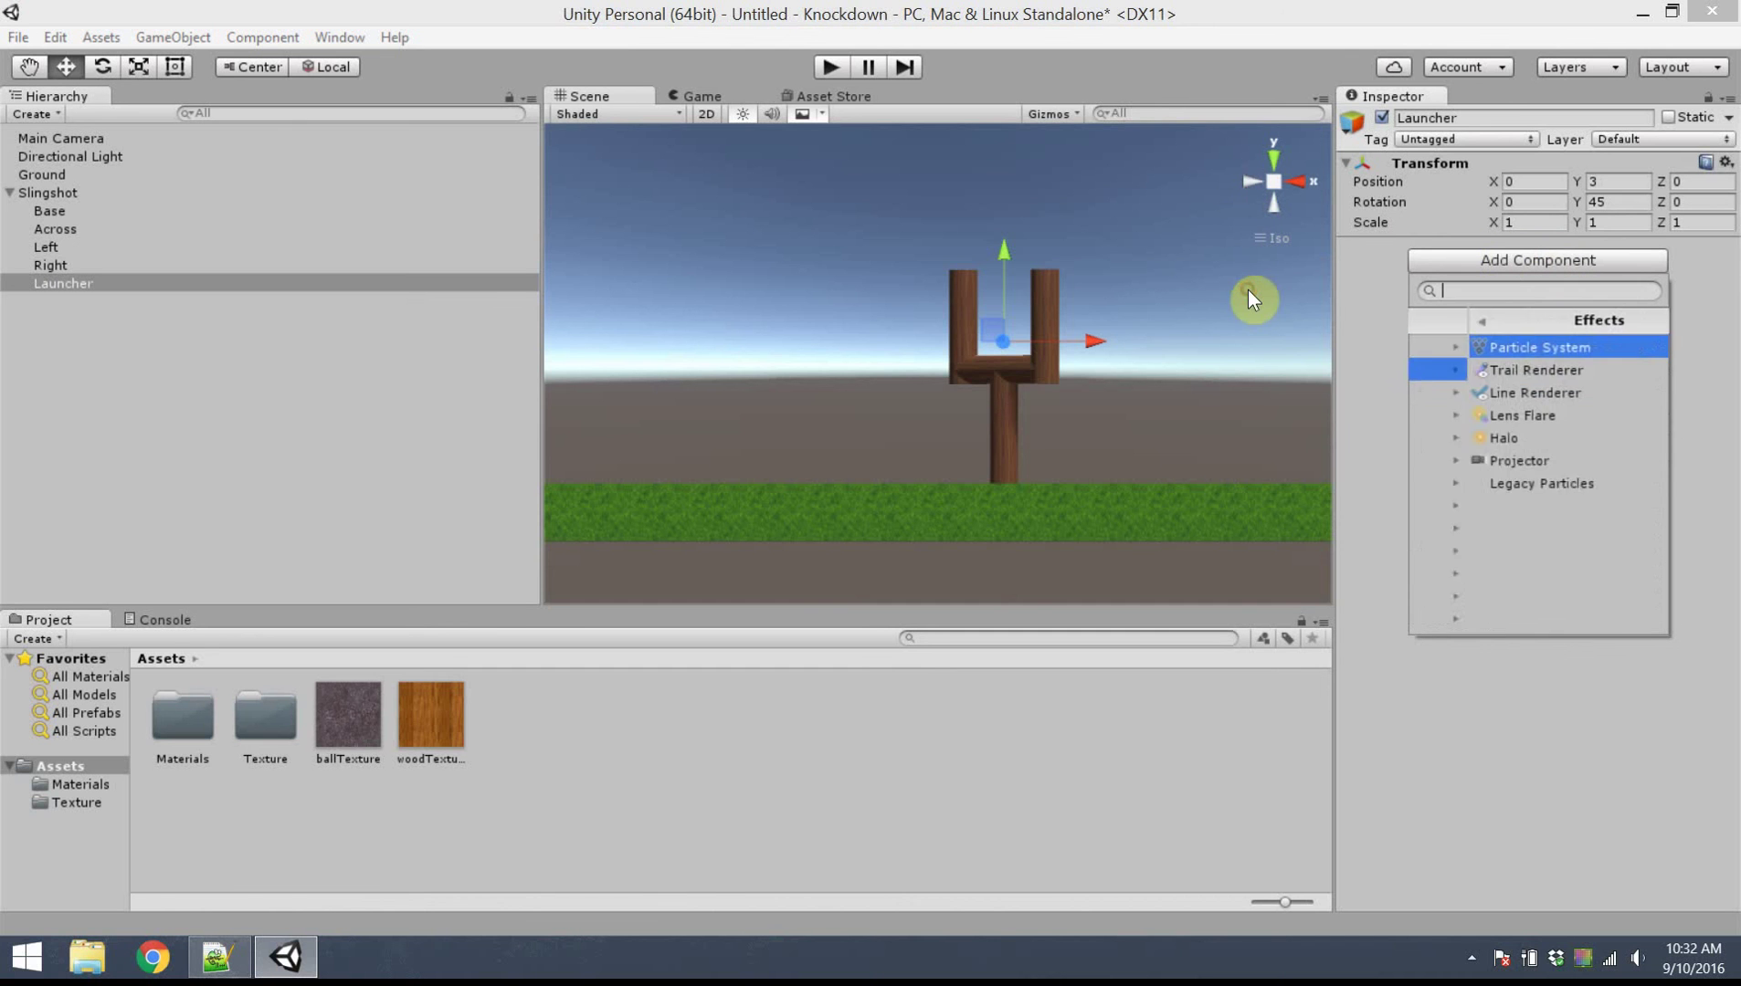
click(1511, 438)
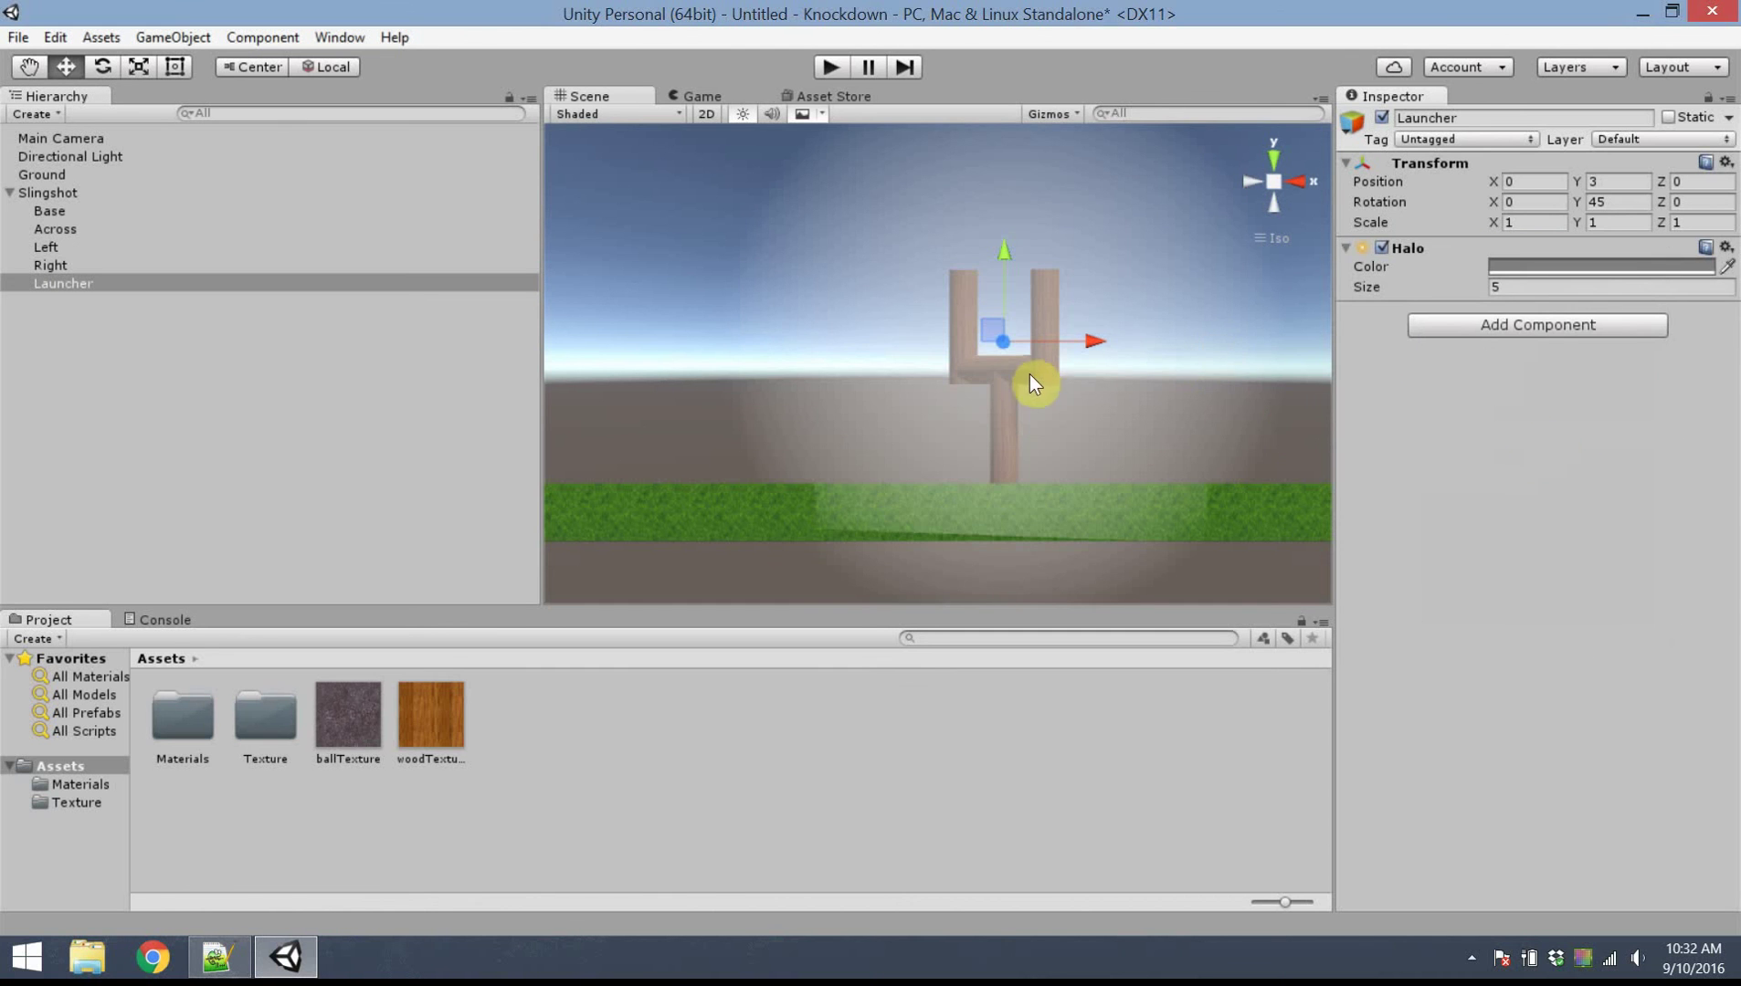
click(1499, 289)
text(2)
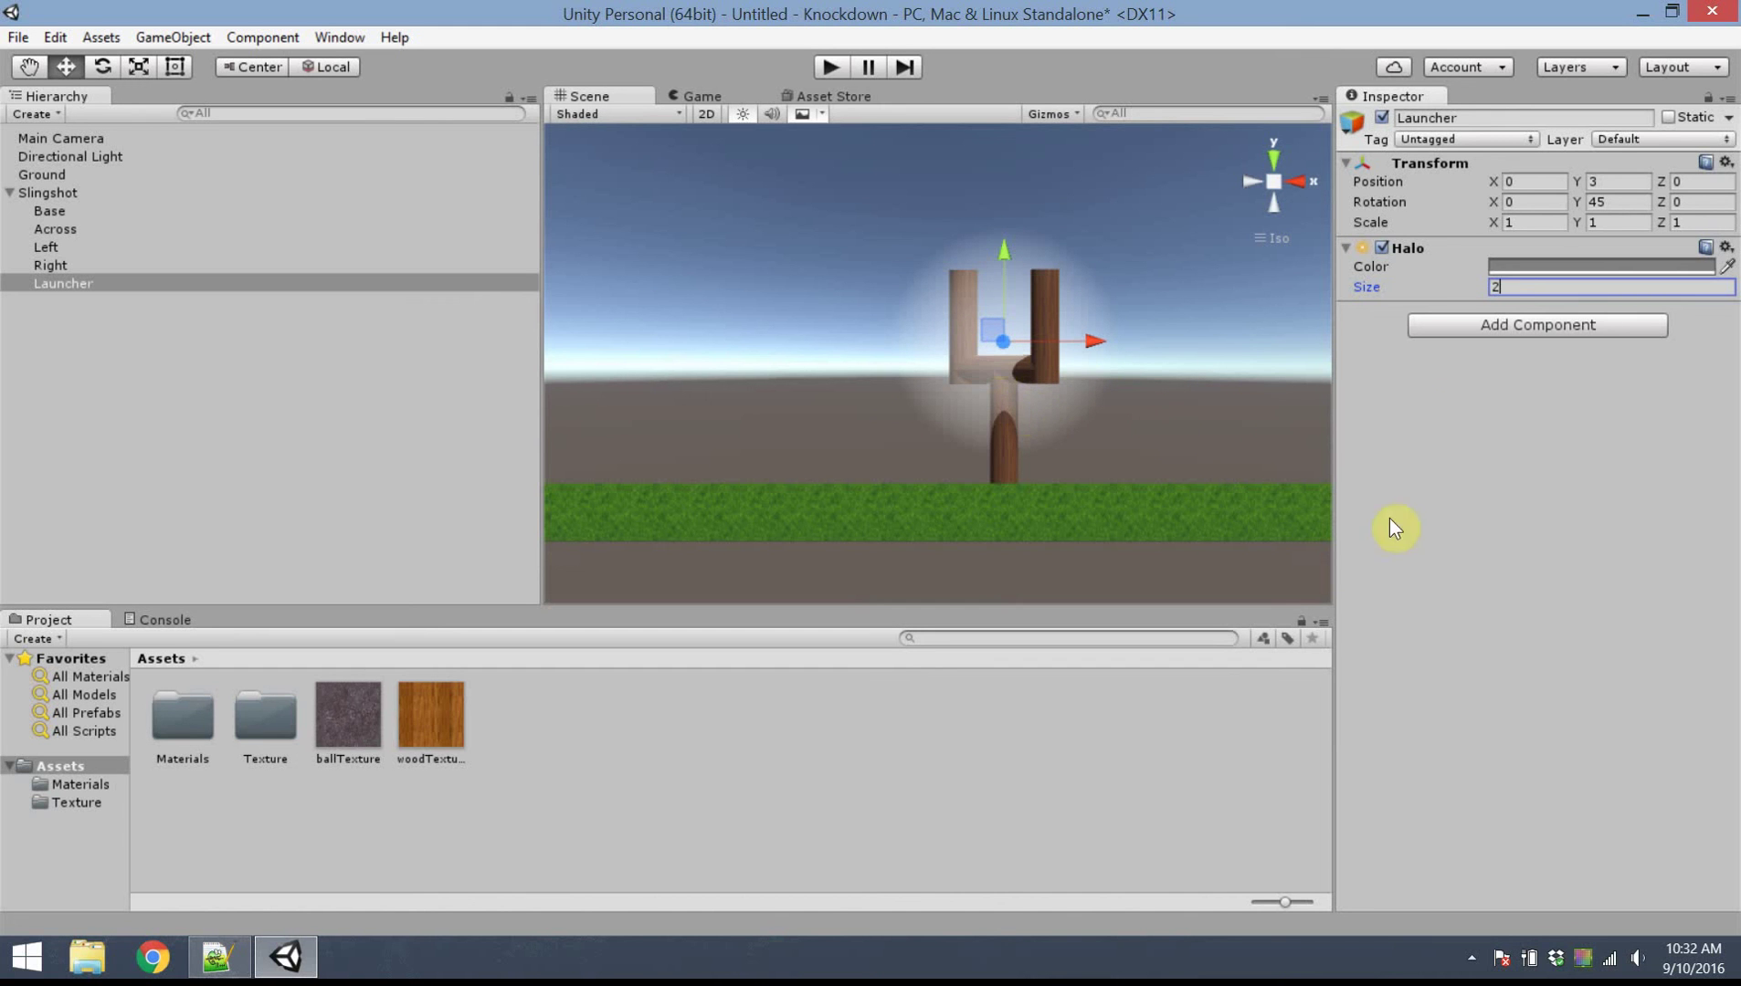
key(Return)
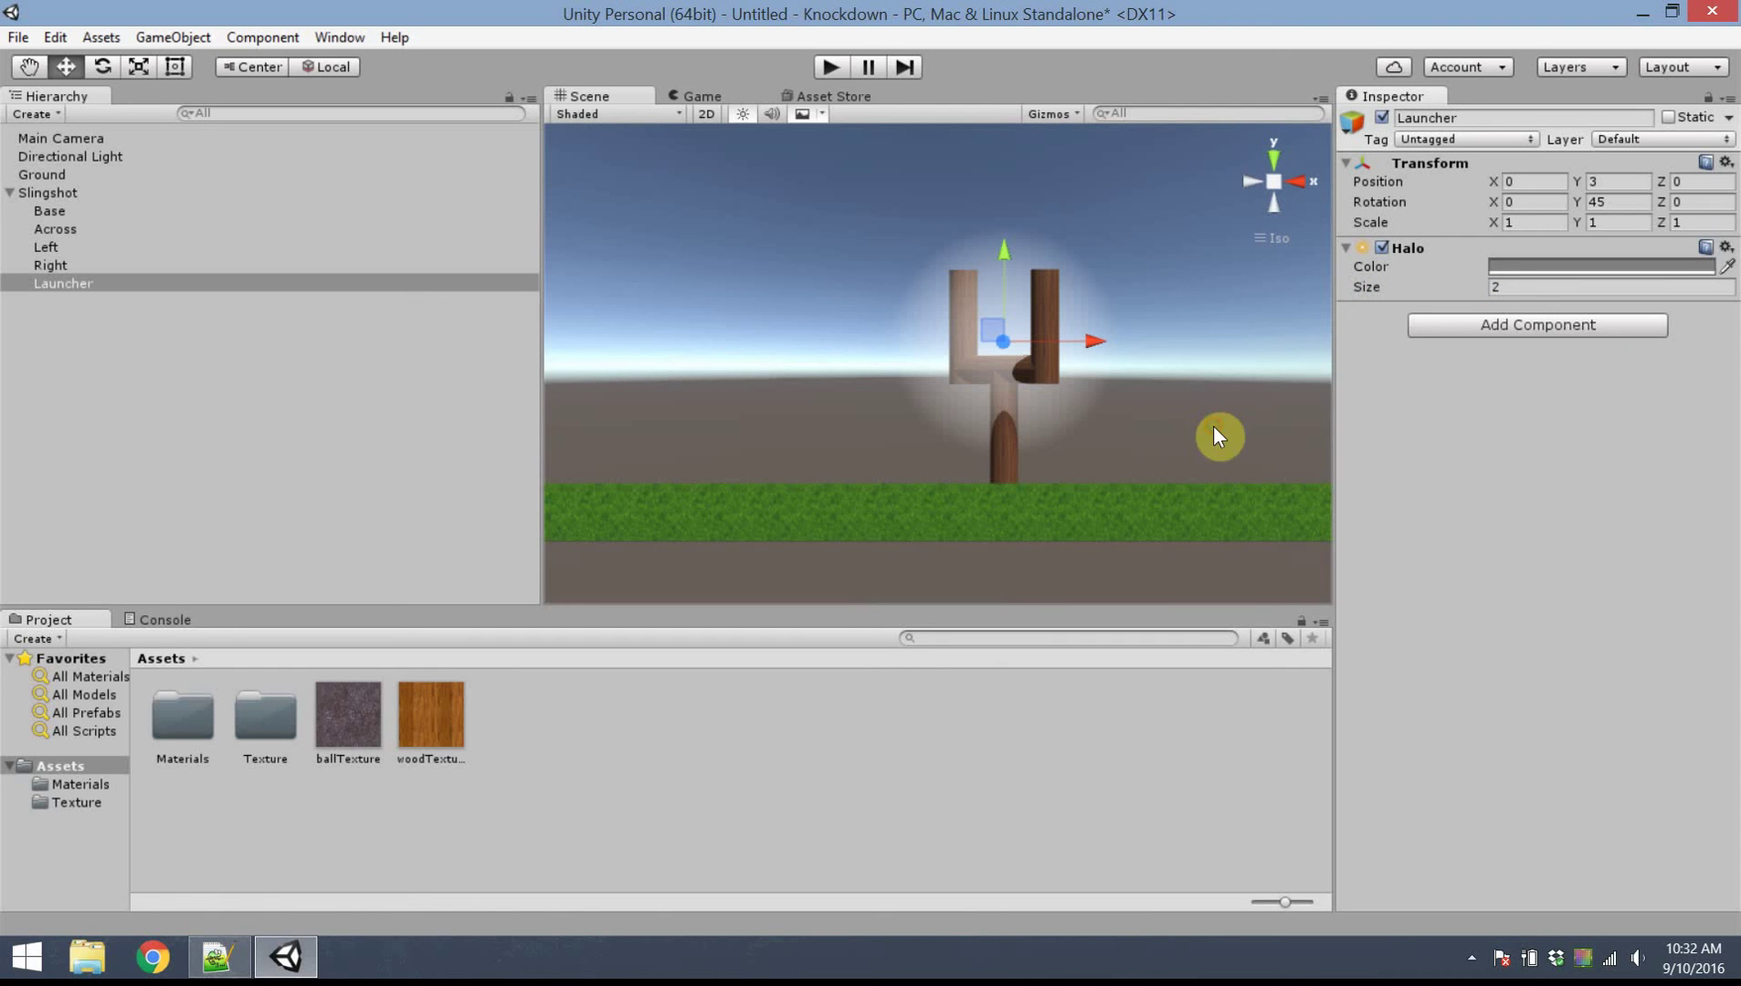
scroll(1165, 472, down, 5)
middle_drag(1163, 396, 1106, 509)
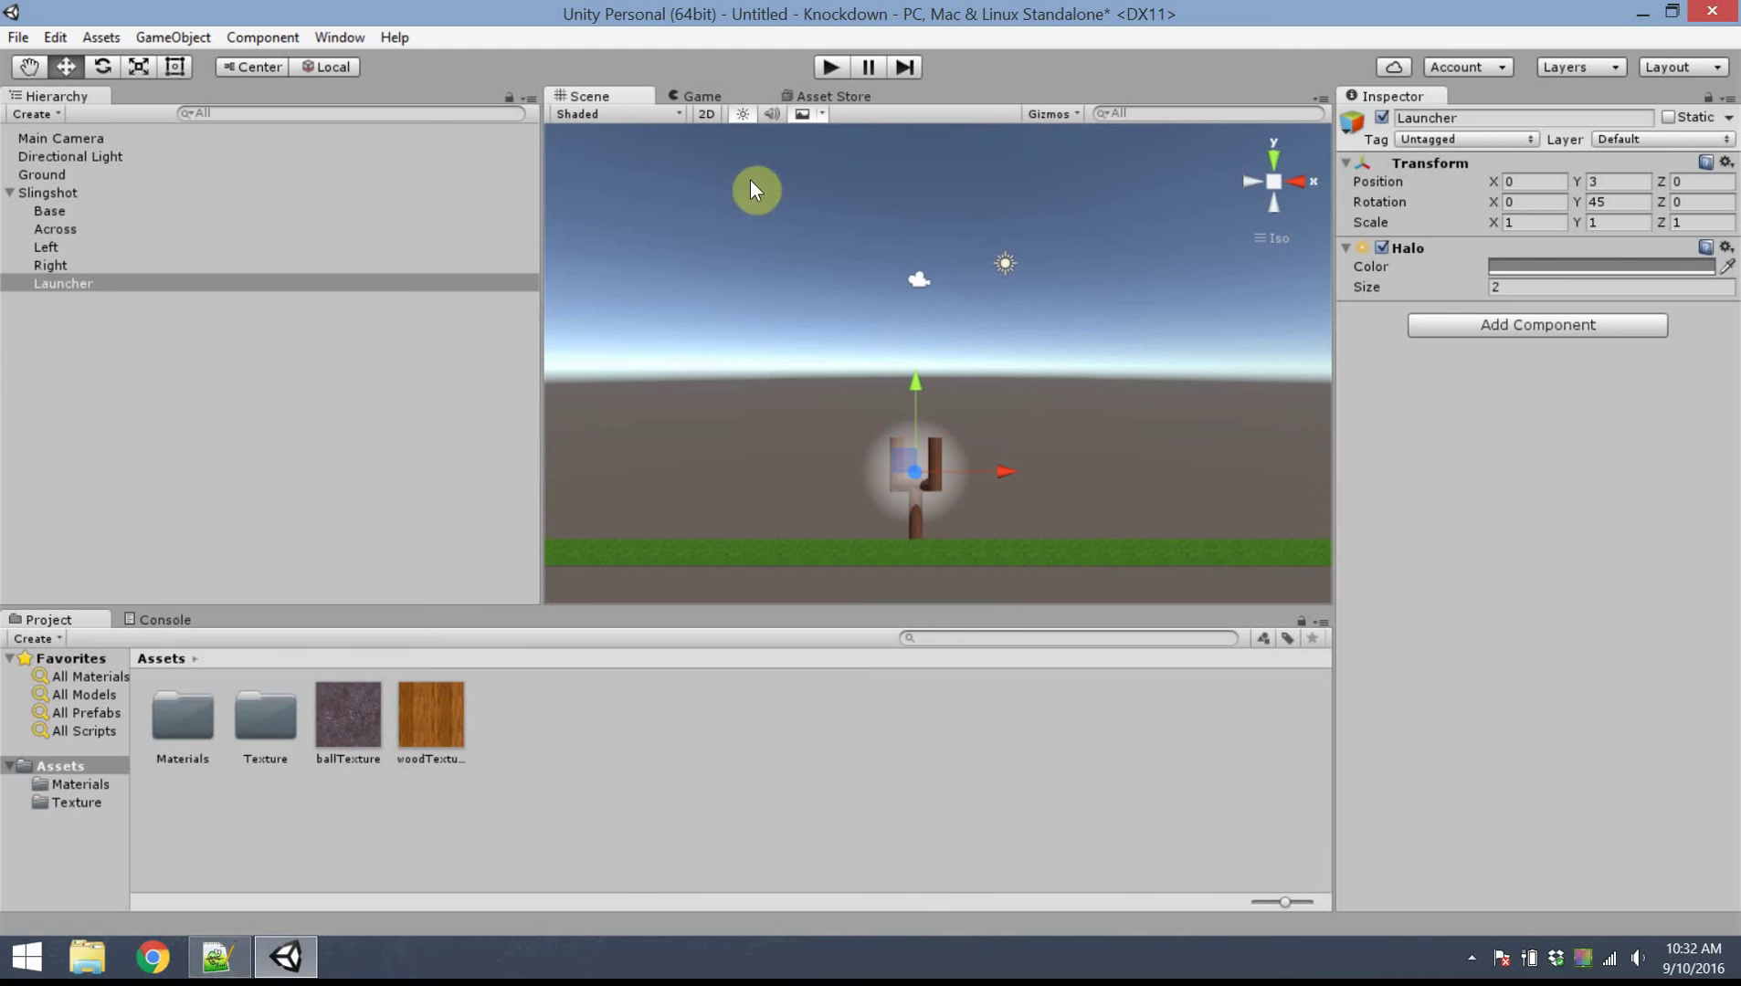
Save the scene as Main, then save the project
click(25, 36)
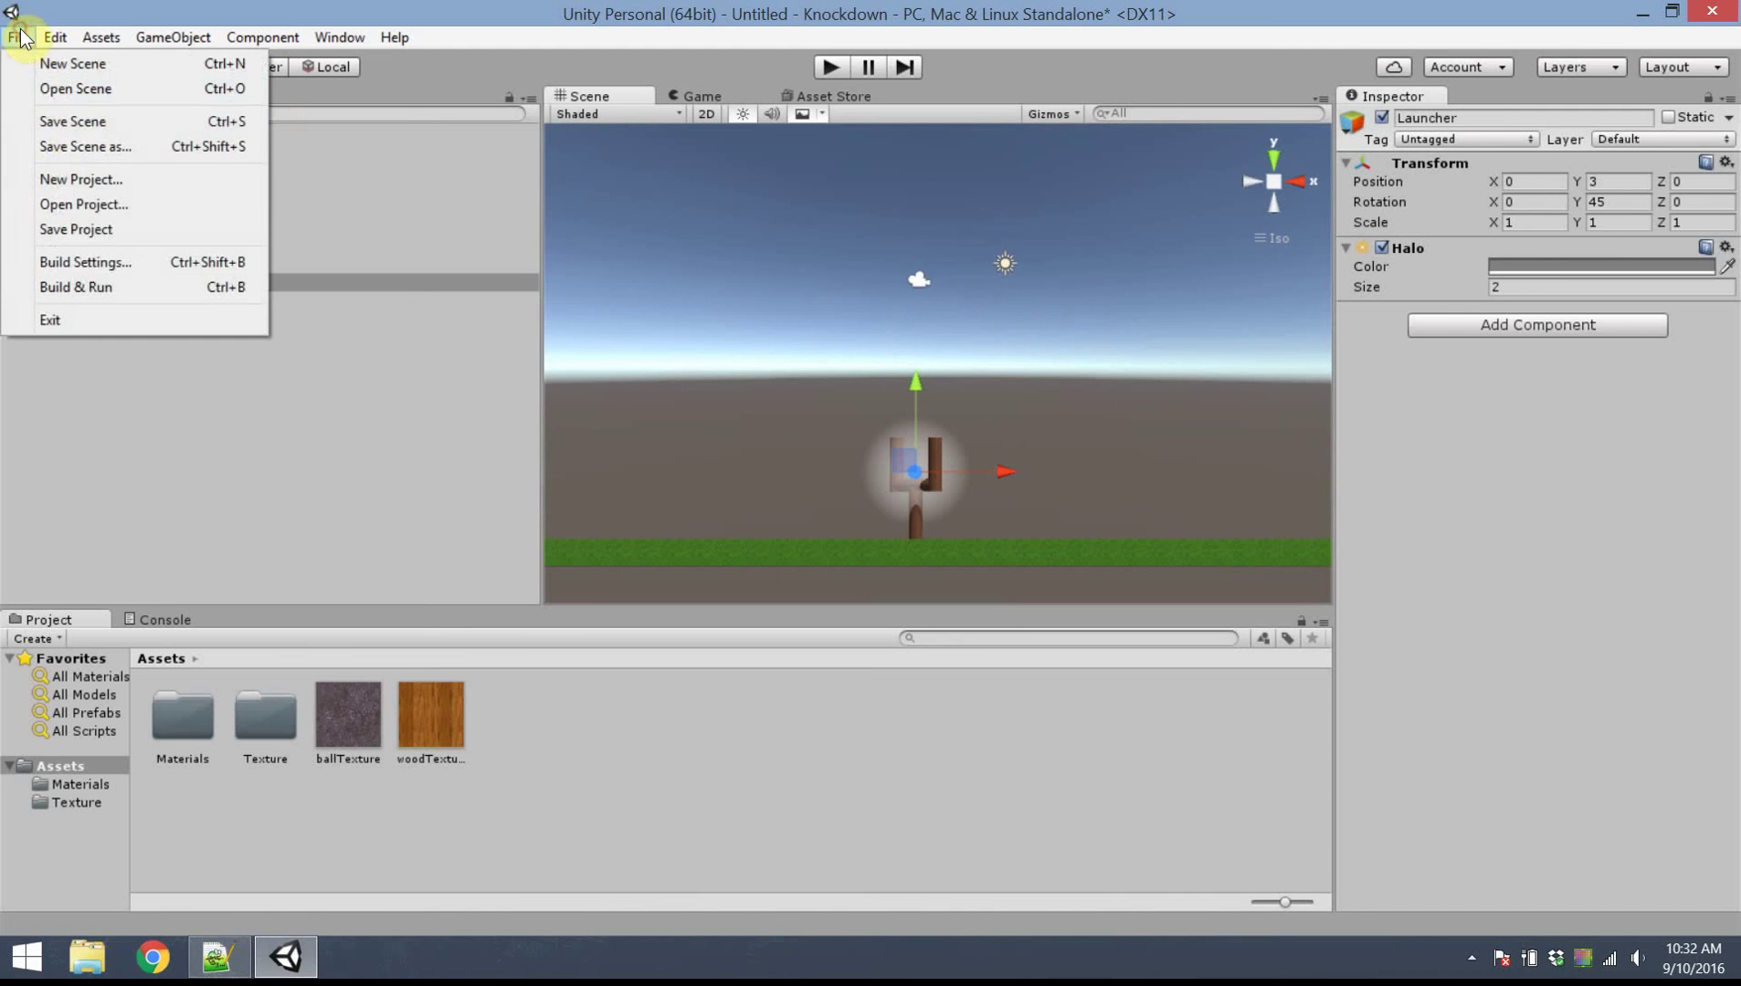
click(55, 120)
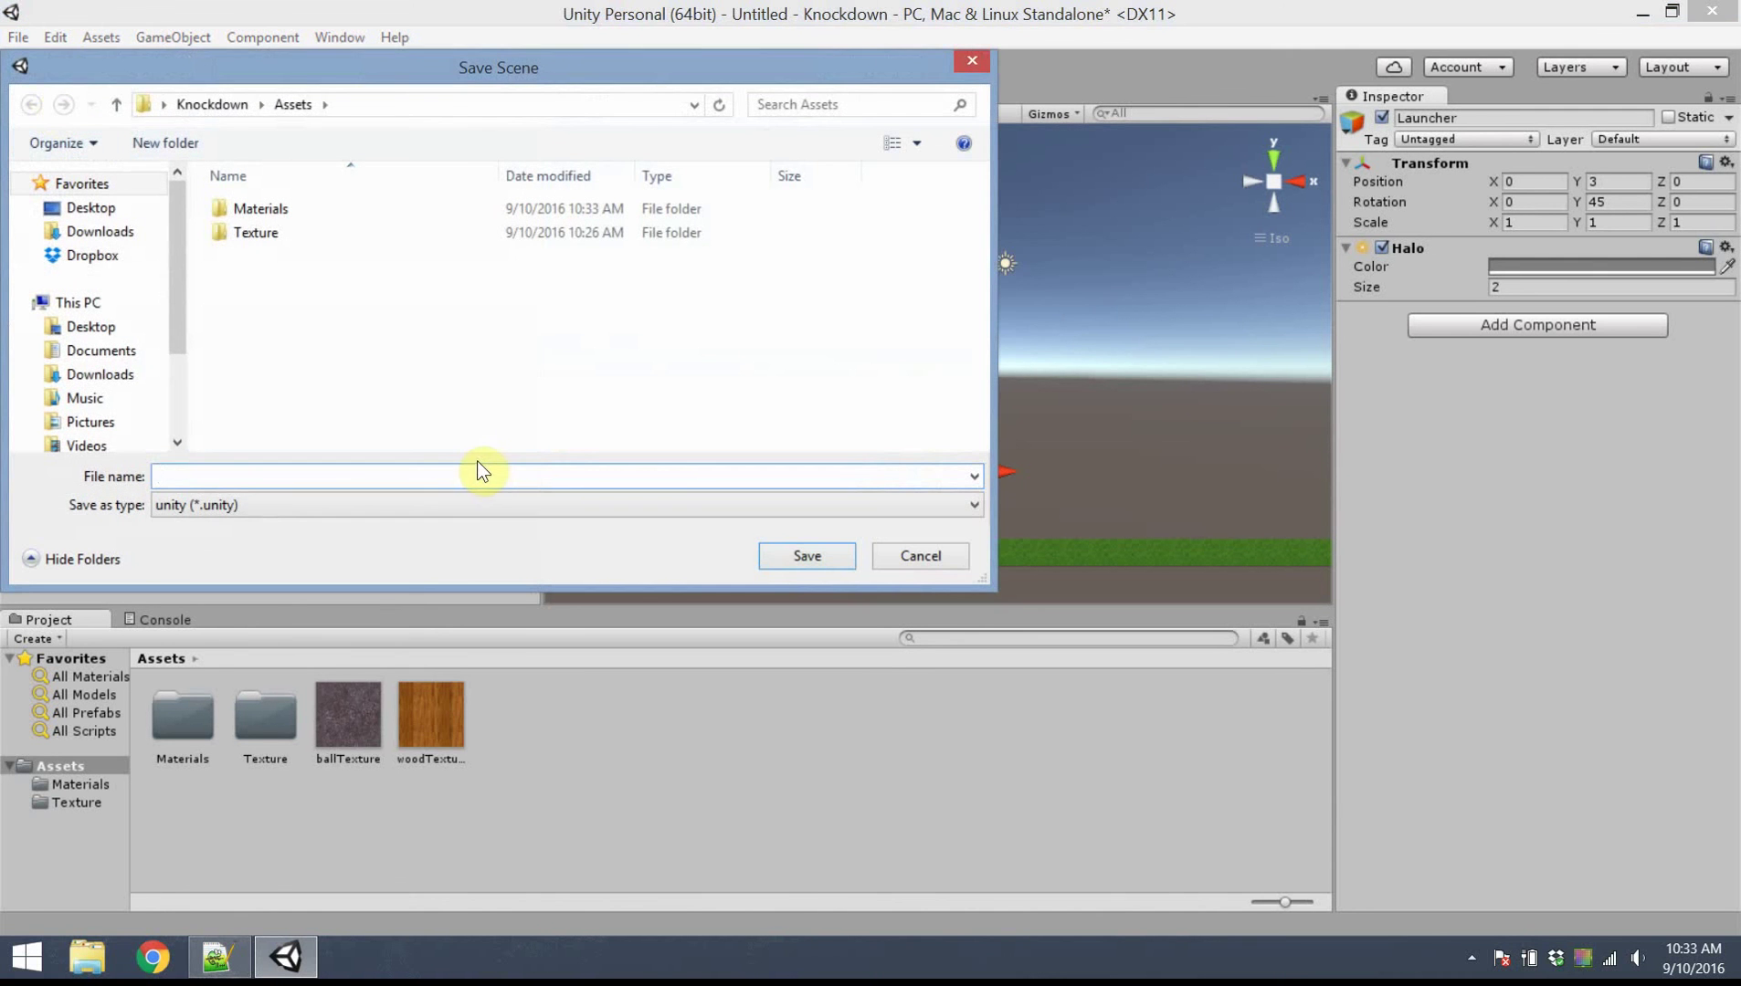
text(Main)
key(Return)
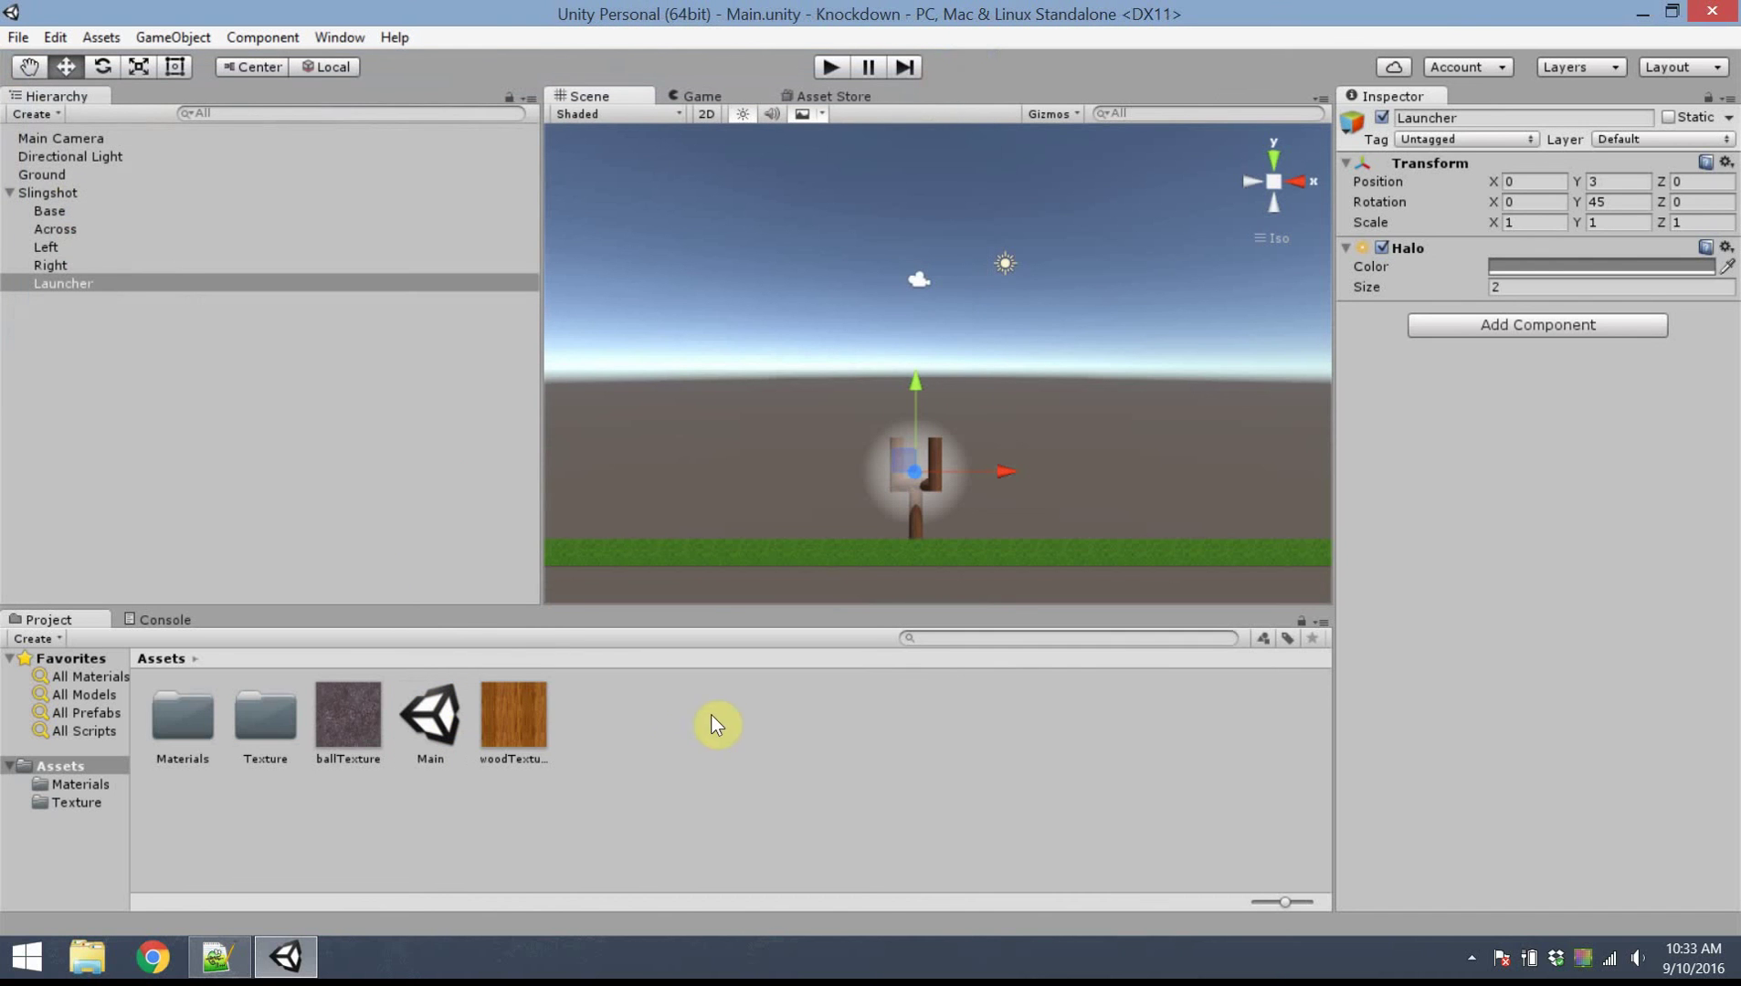
click(18, 36)
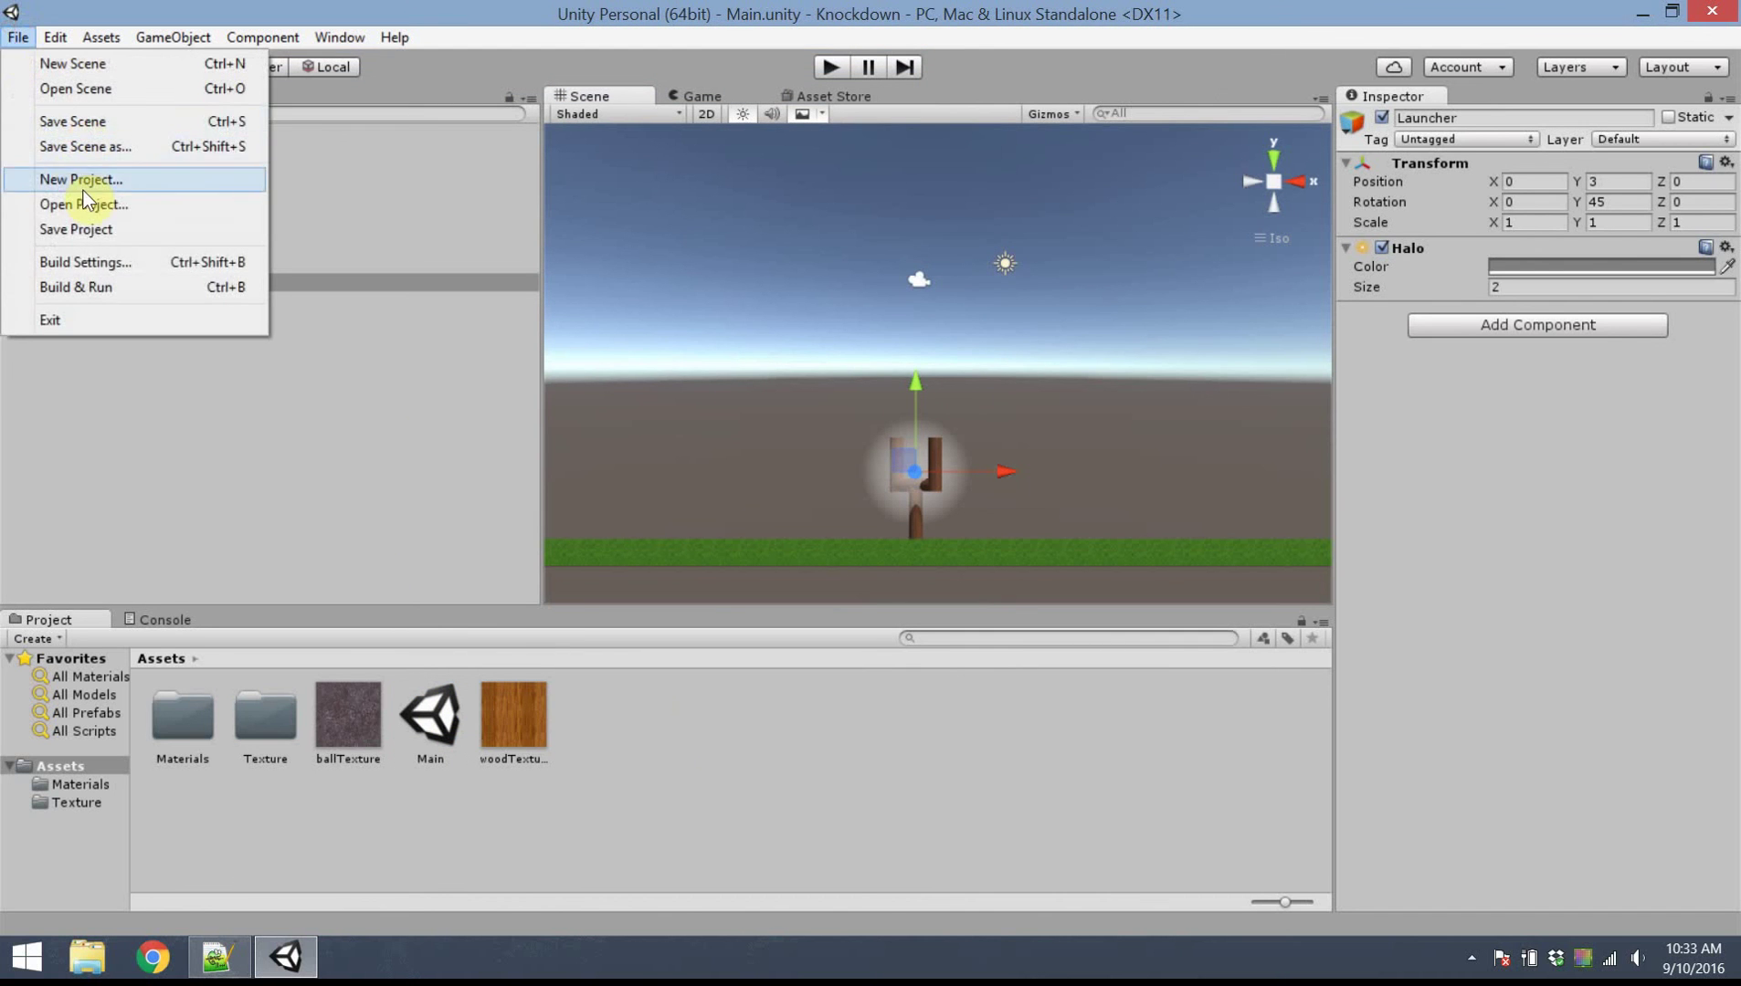
click(76, 229)
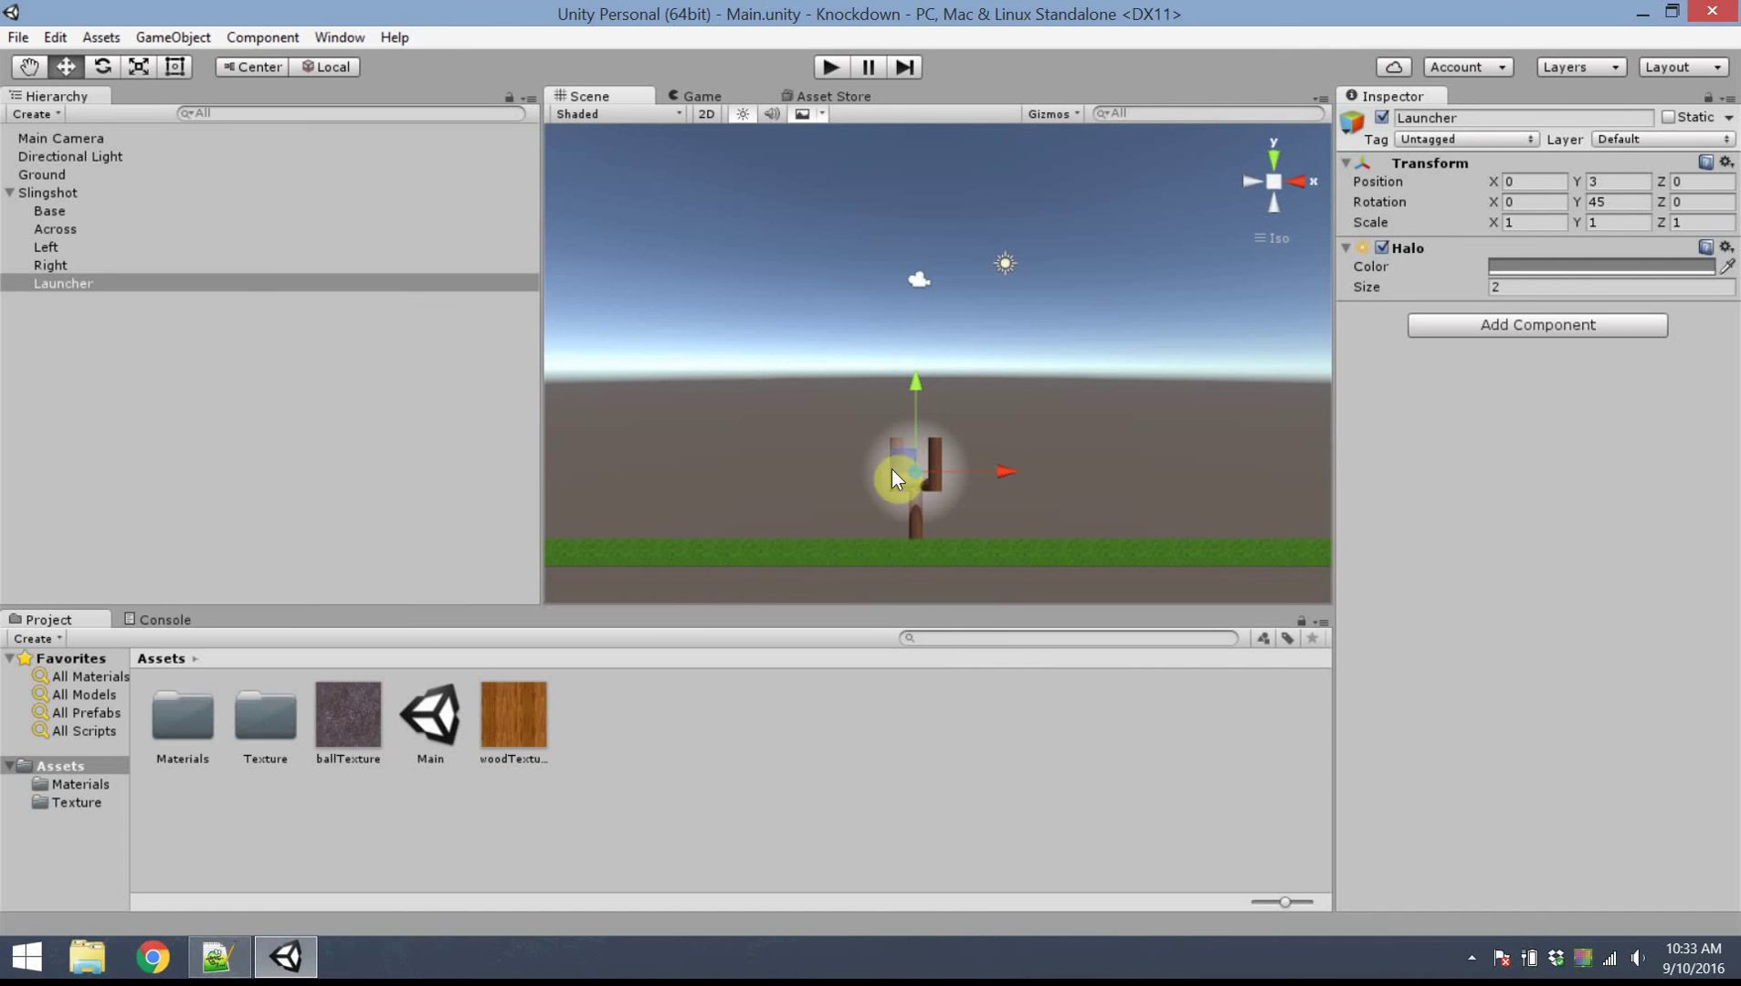
Add a sphere, move it out from under Launcher to the top level, and name it Ball
right_click(231, 397)
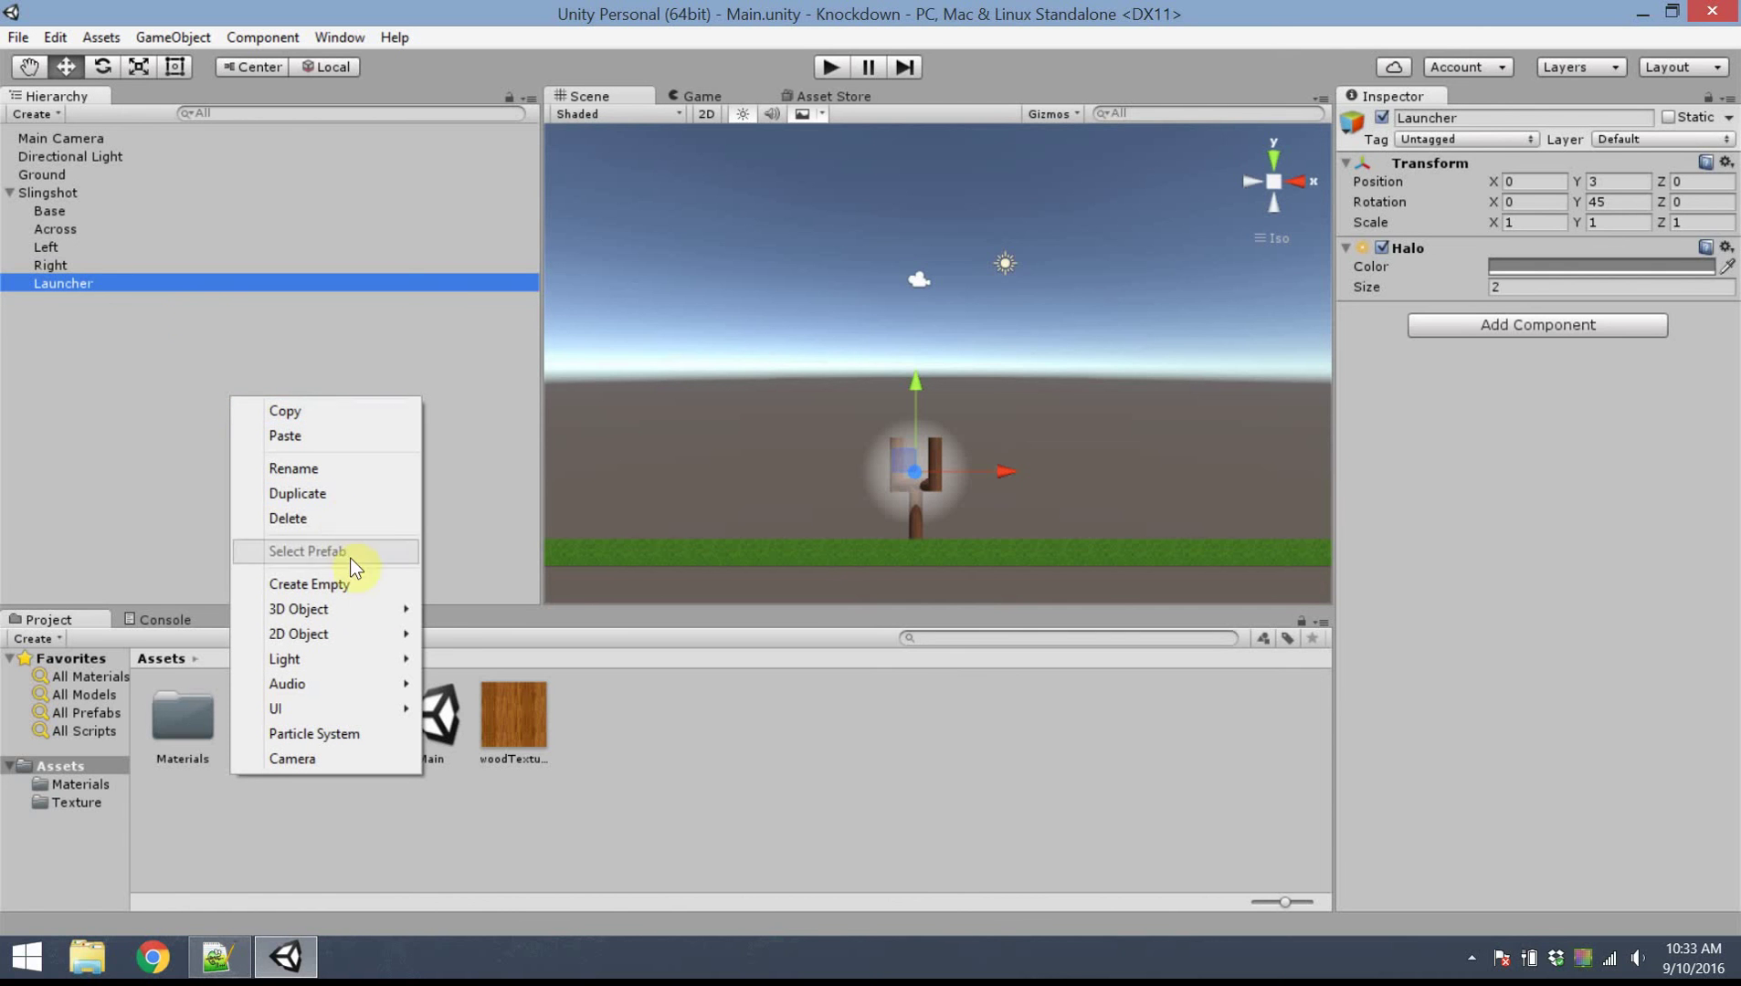
mouse_move(382, 608)
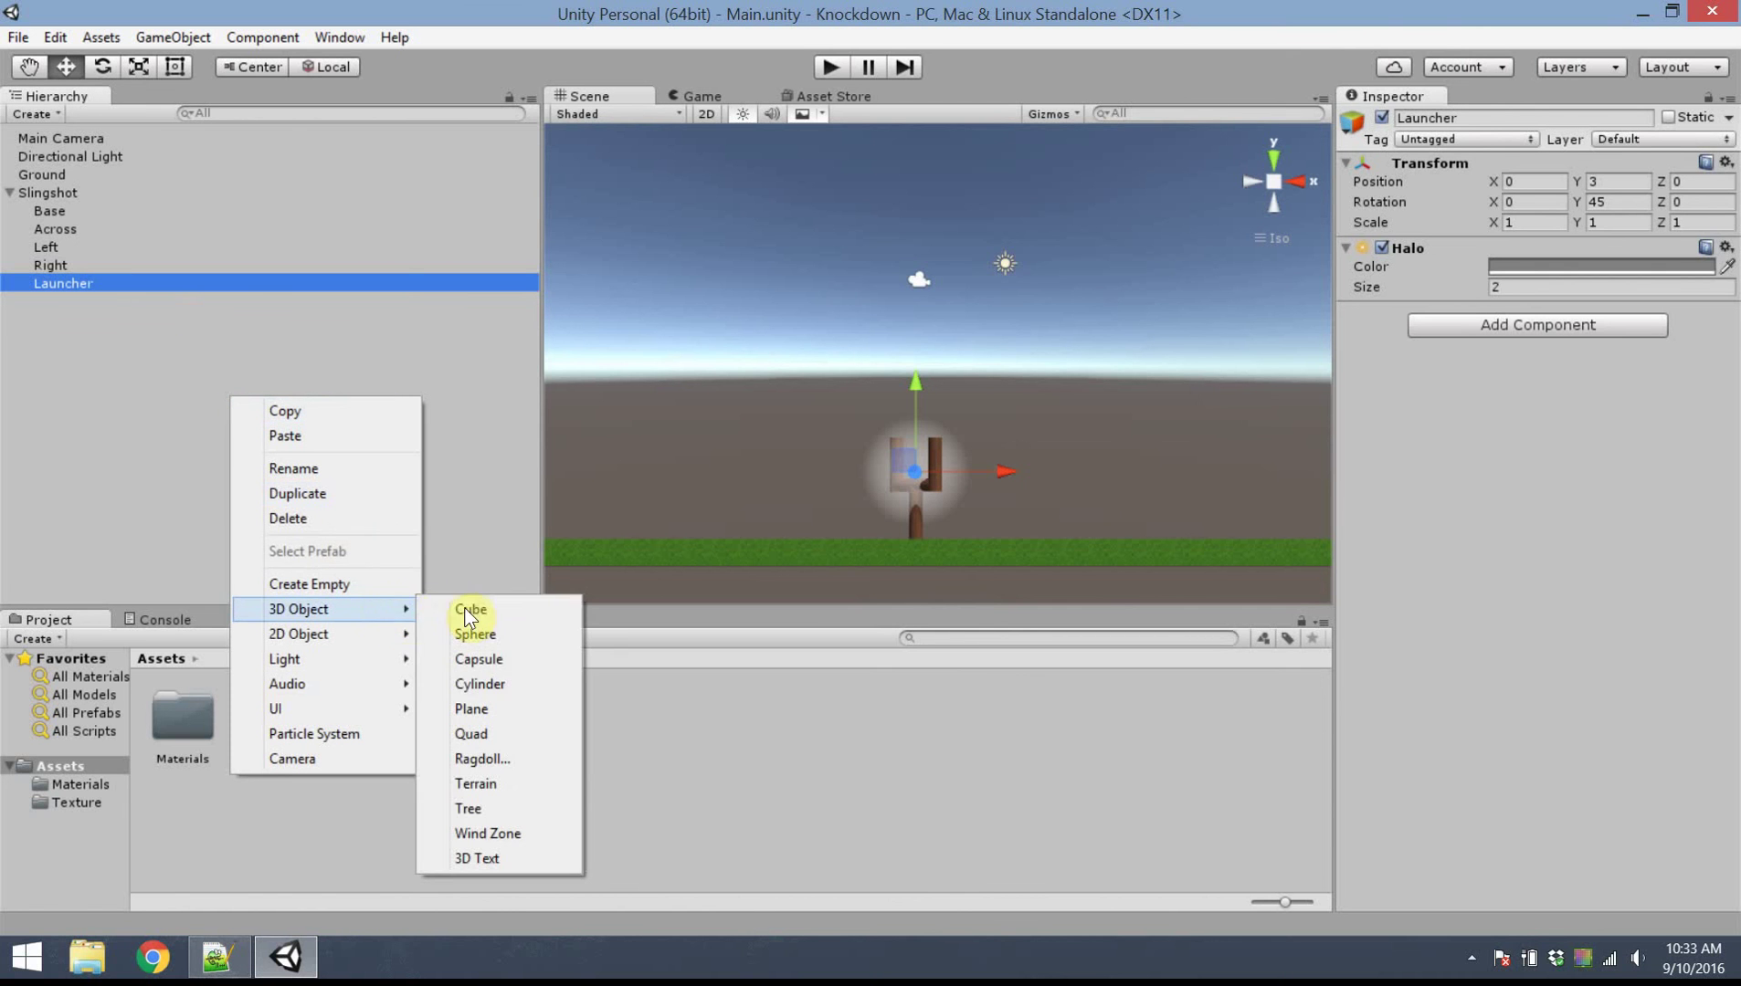
click(513, 634)
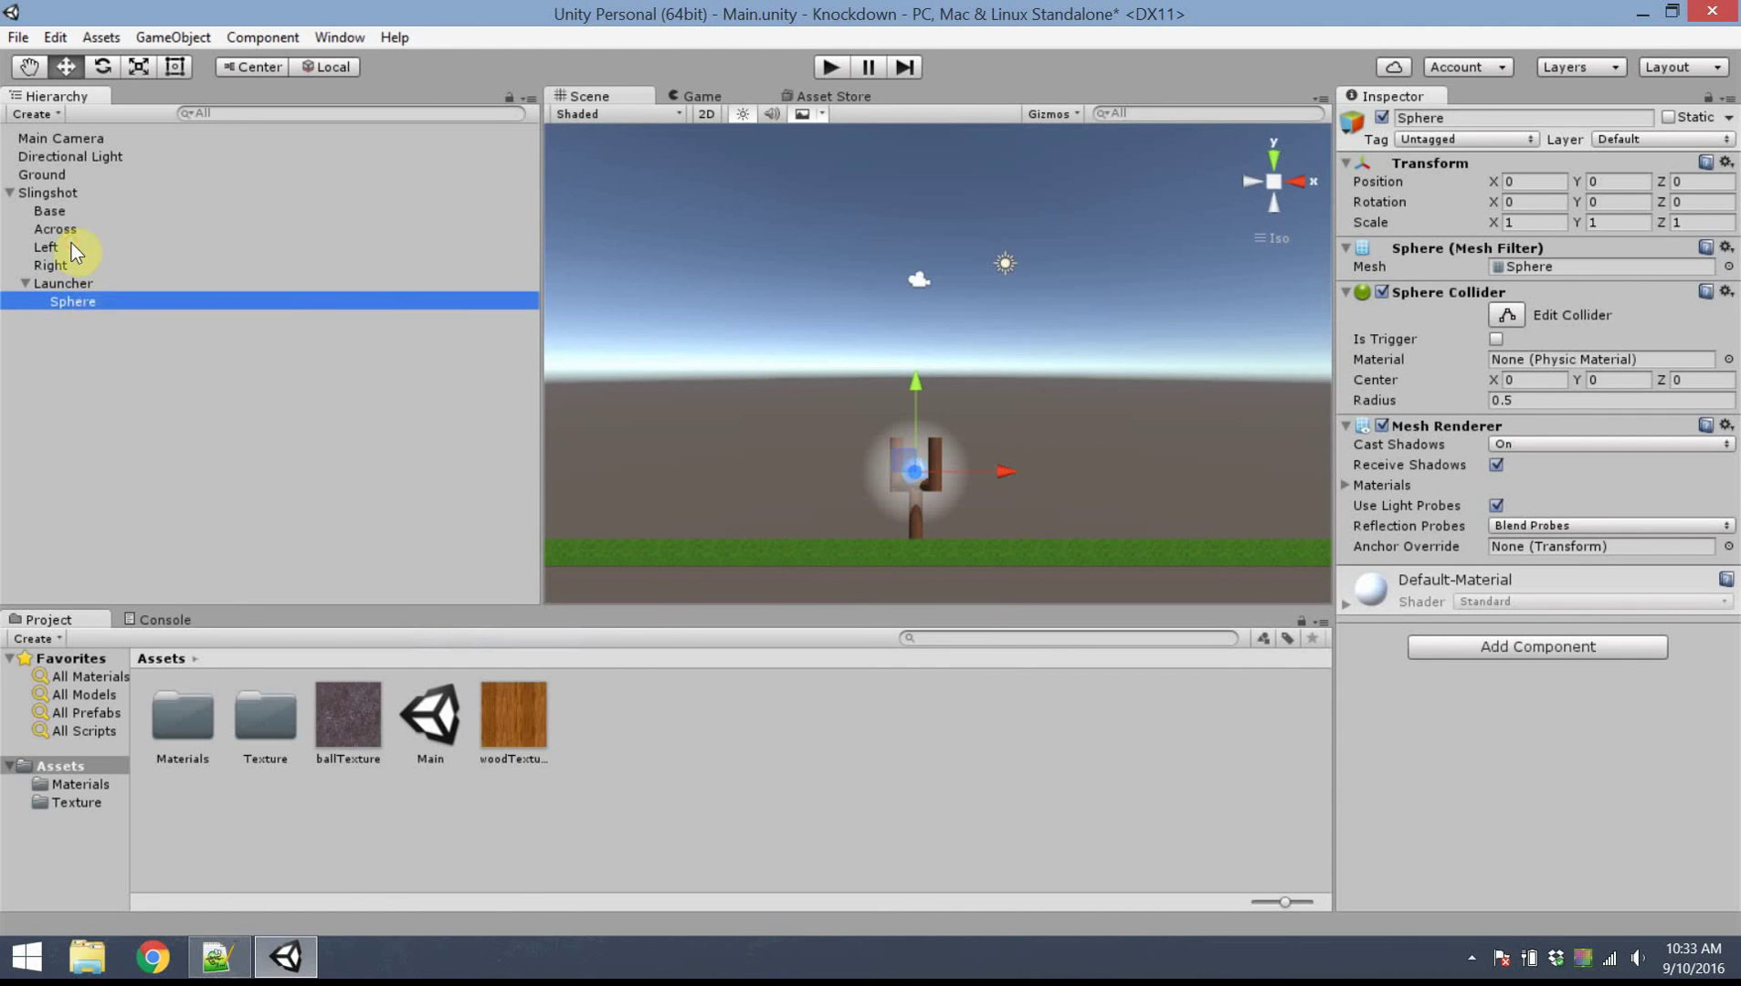
drag(71, 244, 12, 312)
click(1425, 118)
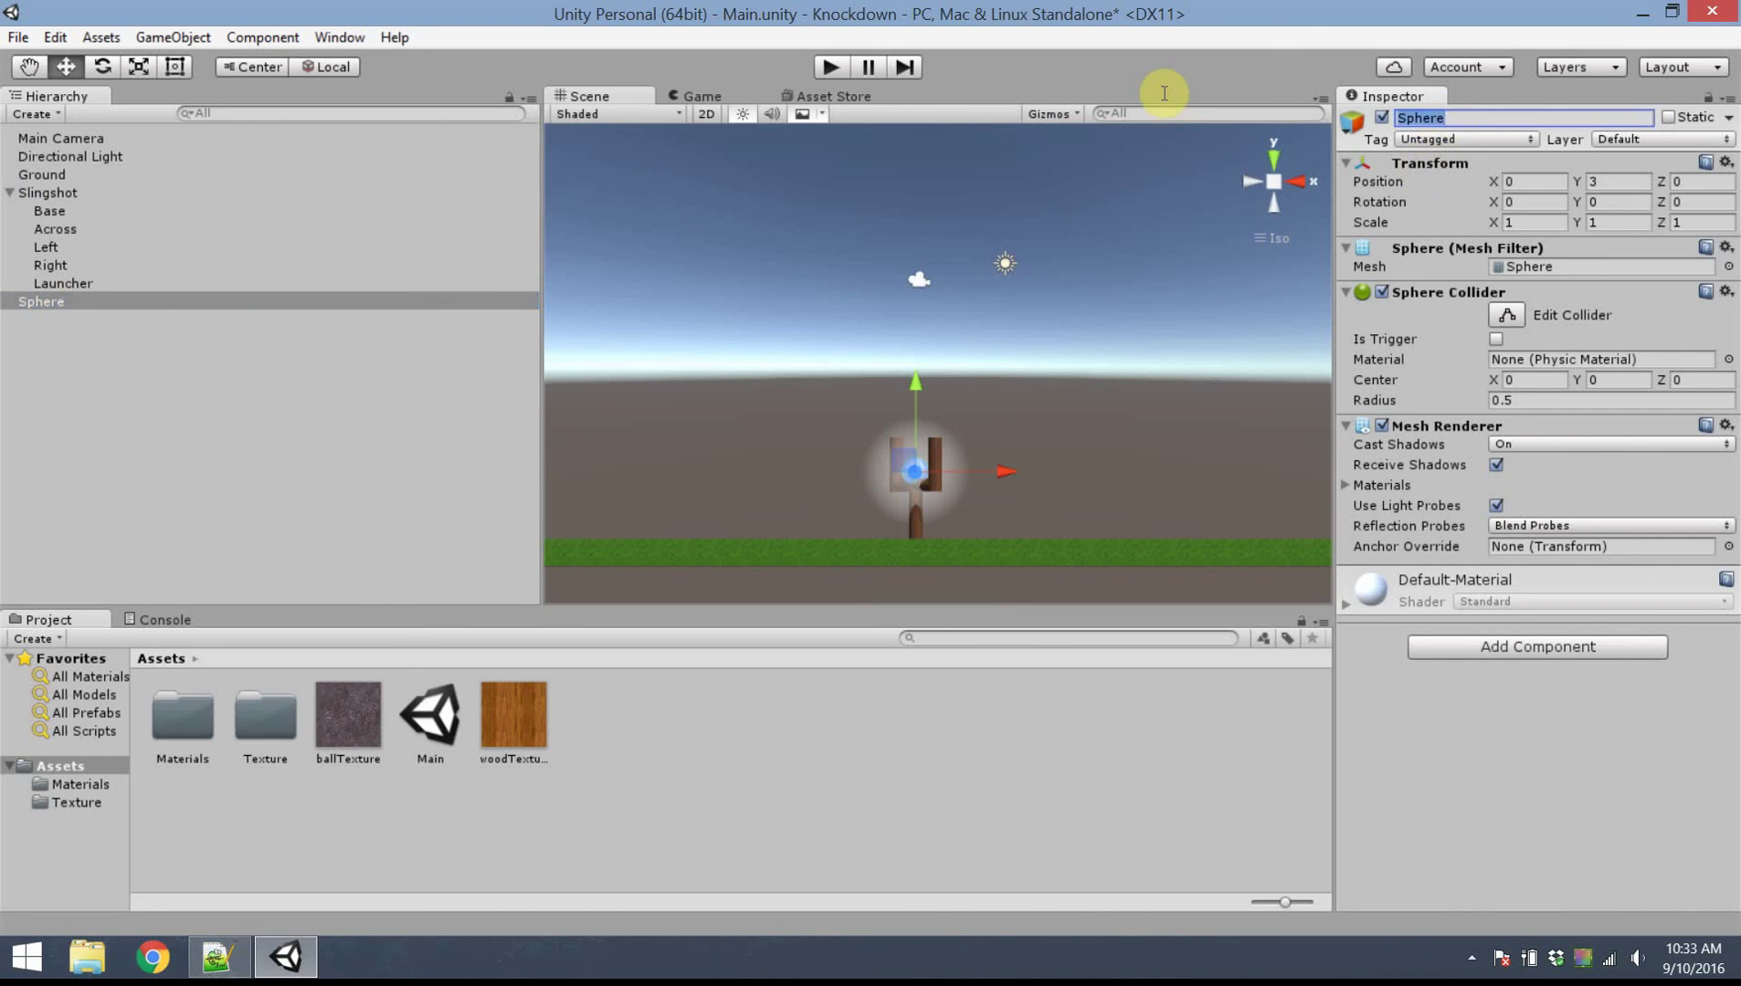
text(Ball)
key(Return)
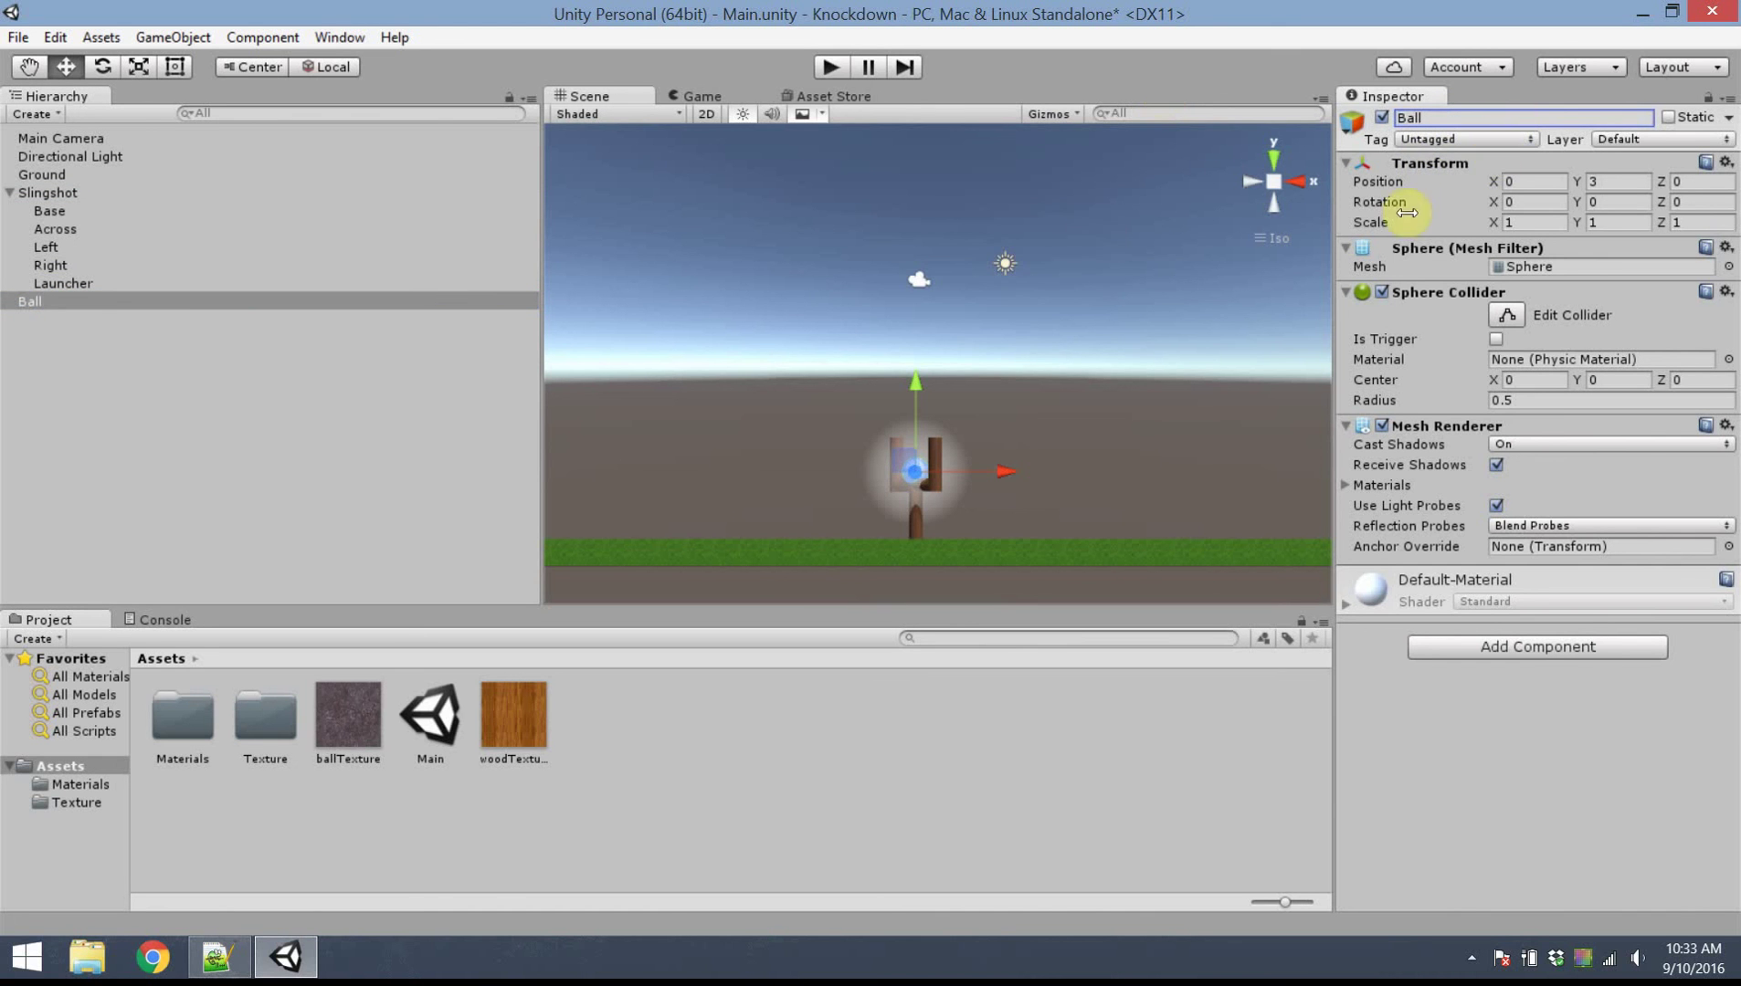
Set the Ball's Position Y to 5 so it sits above the slingshot
click(1621, 182)
text(5)
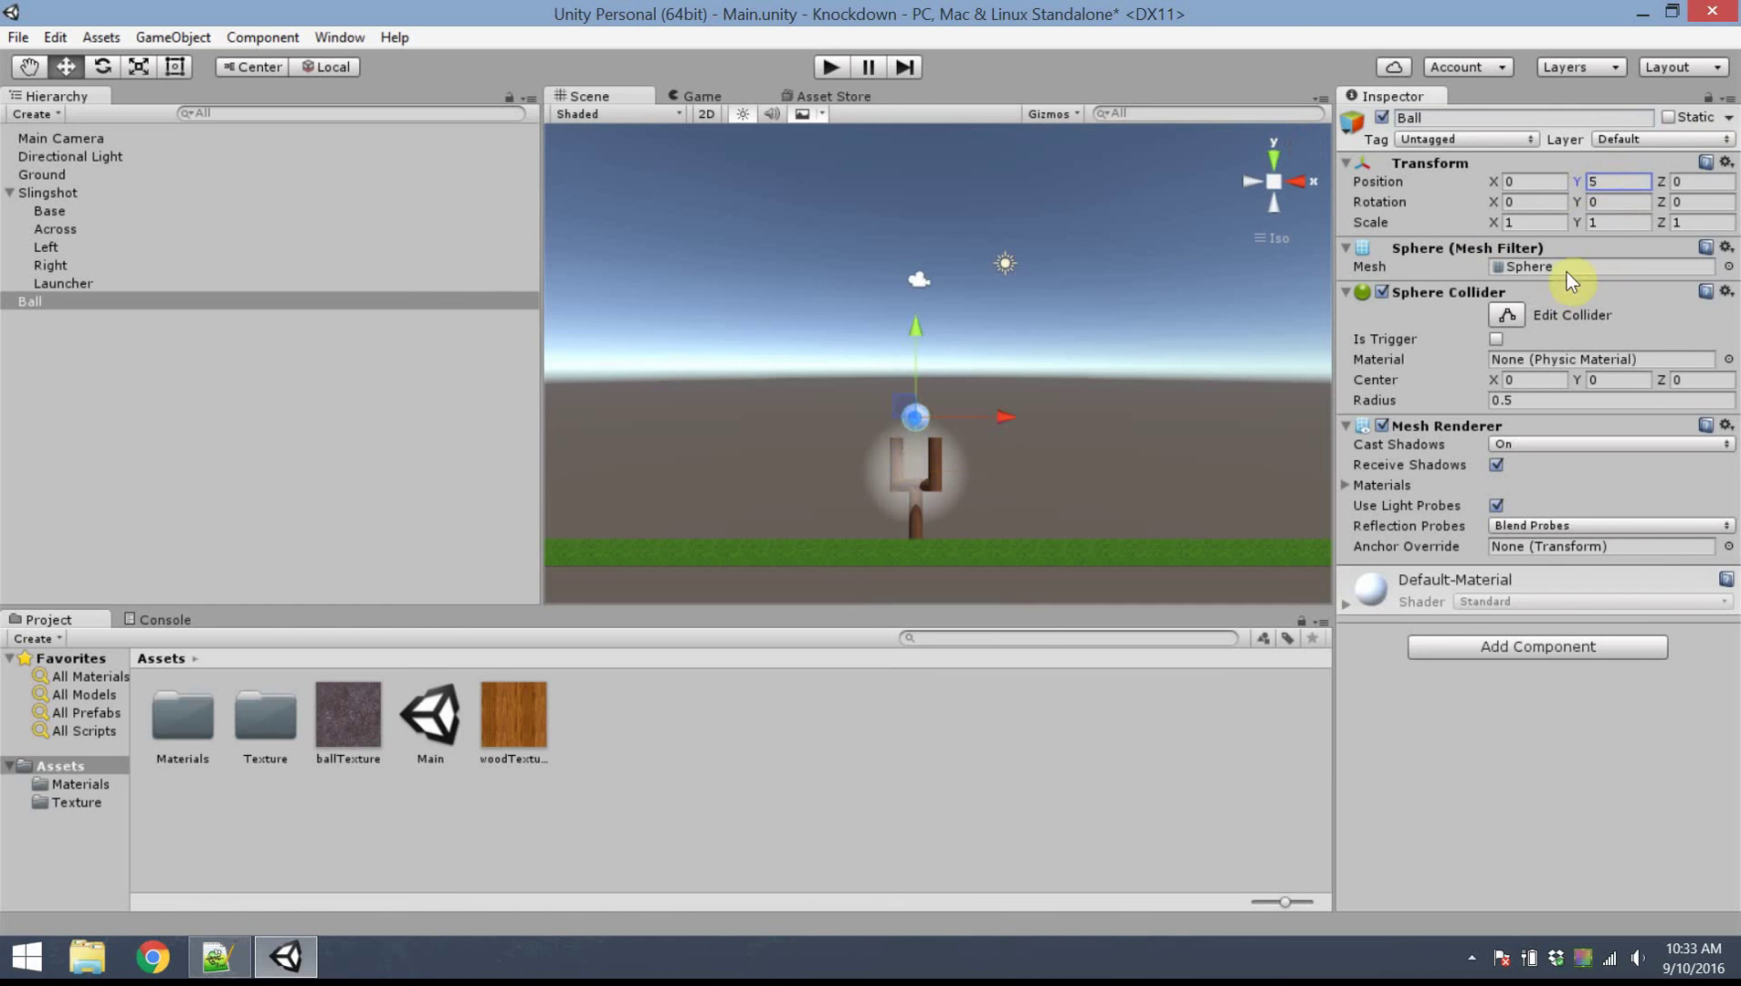
click(955, 466)
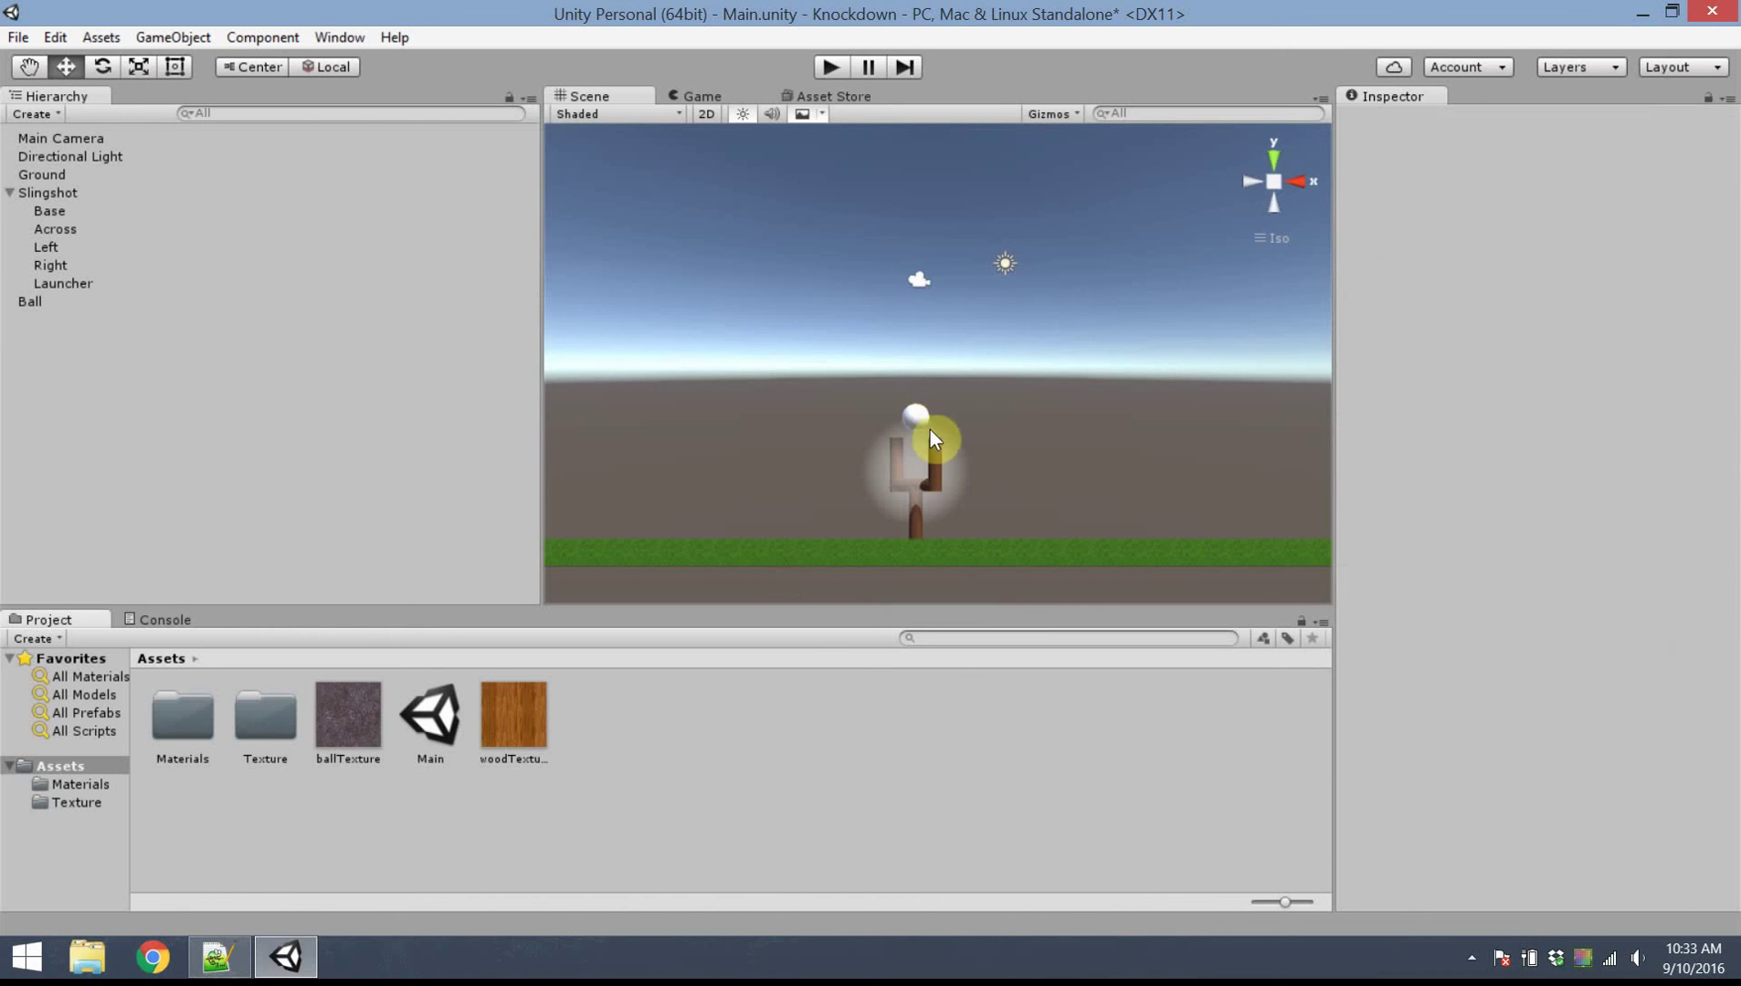
click(925, 430)
click(843, 729)
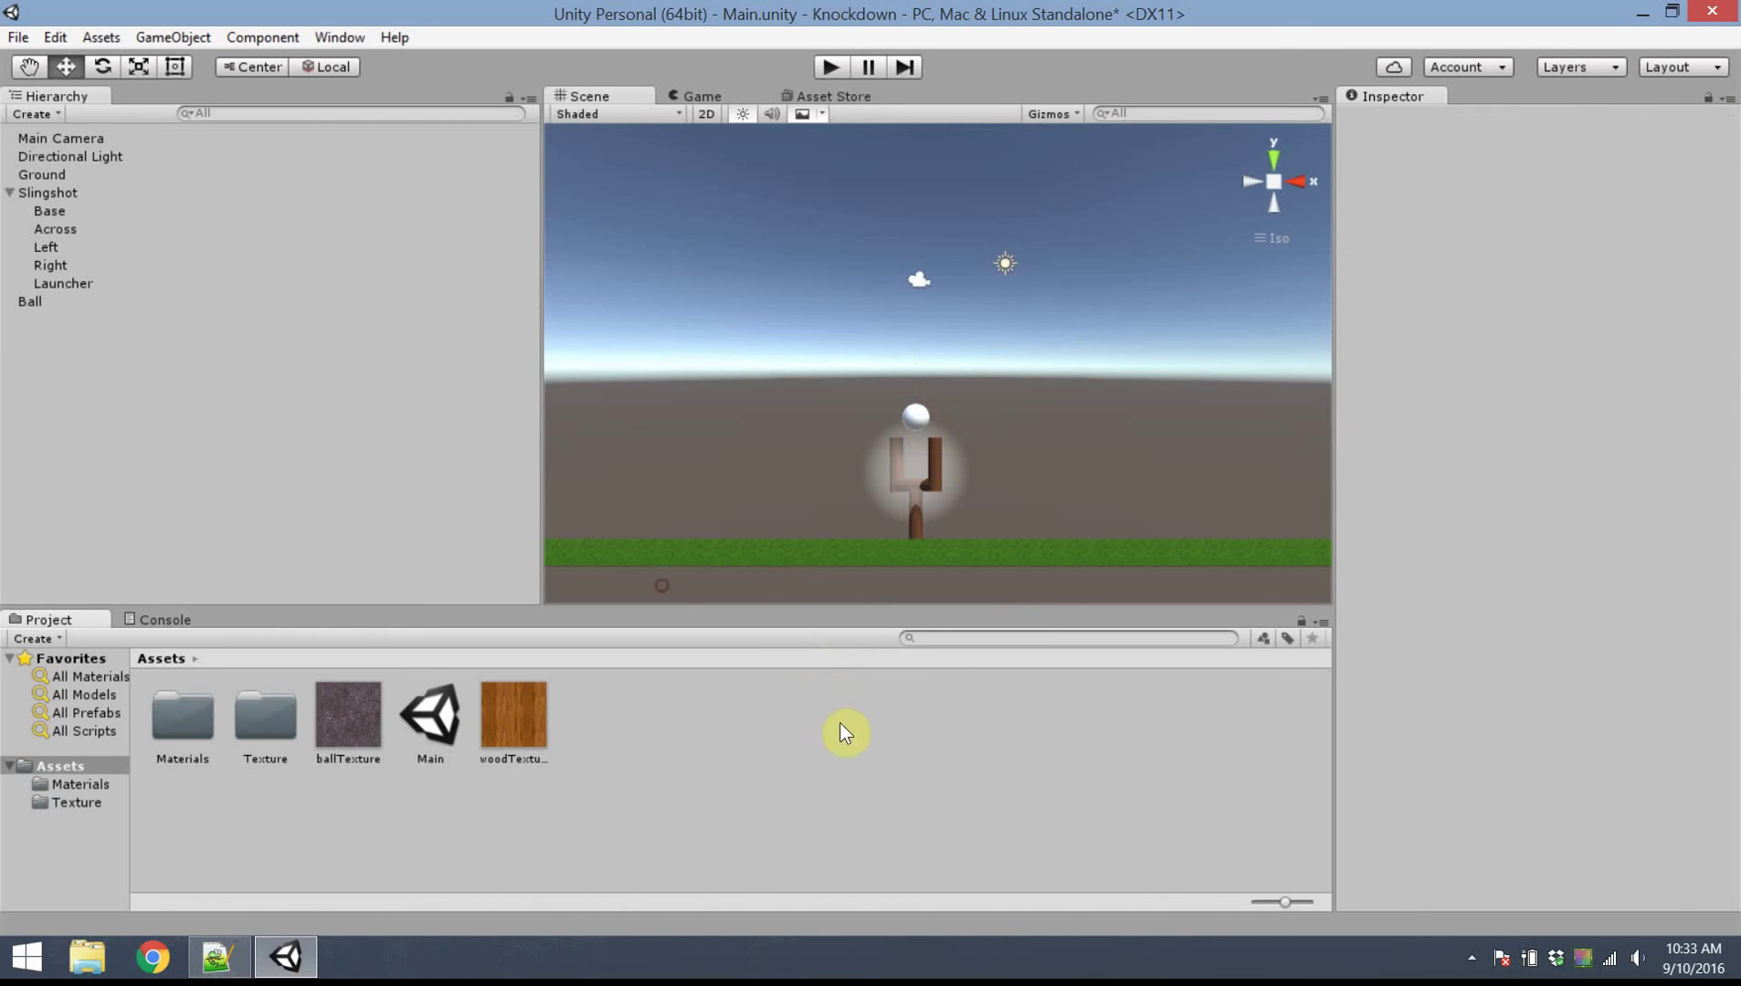
Create a new material asset named Mat_Ball
right_click(756, 738)
mouse_move(937, 324)
click(1178, 552)
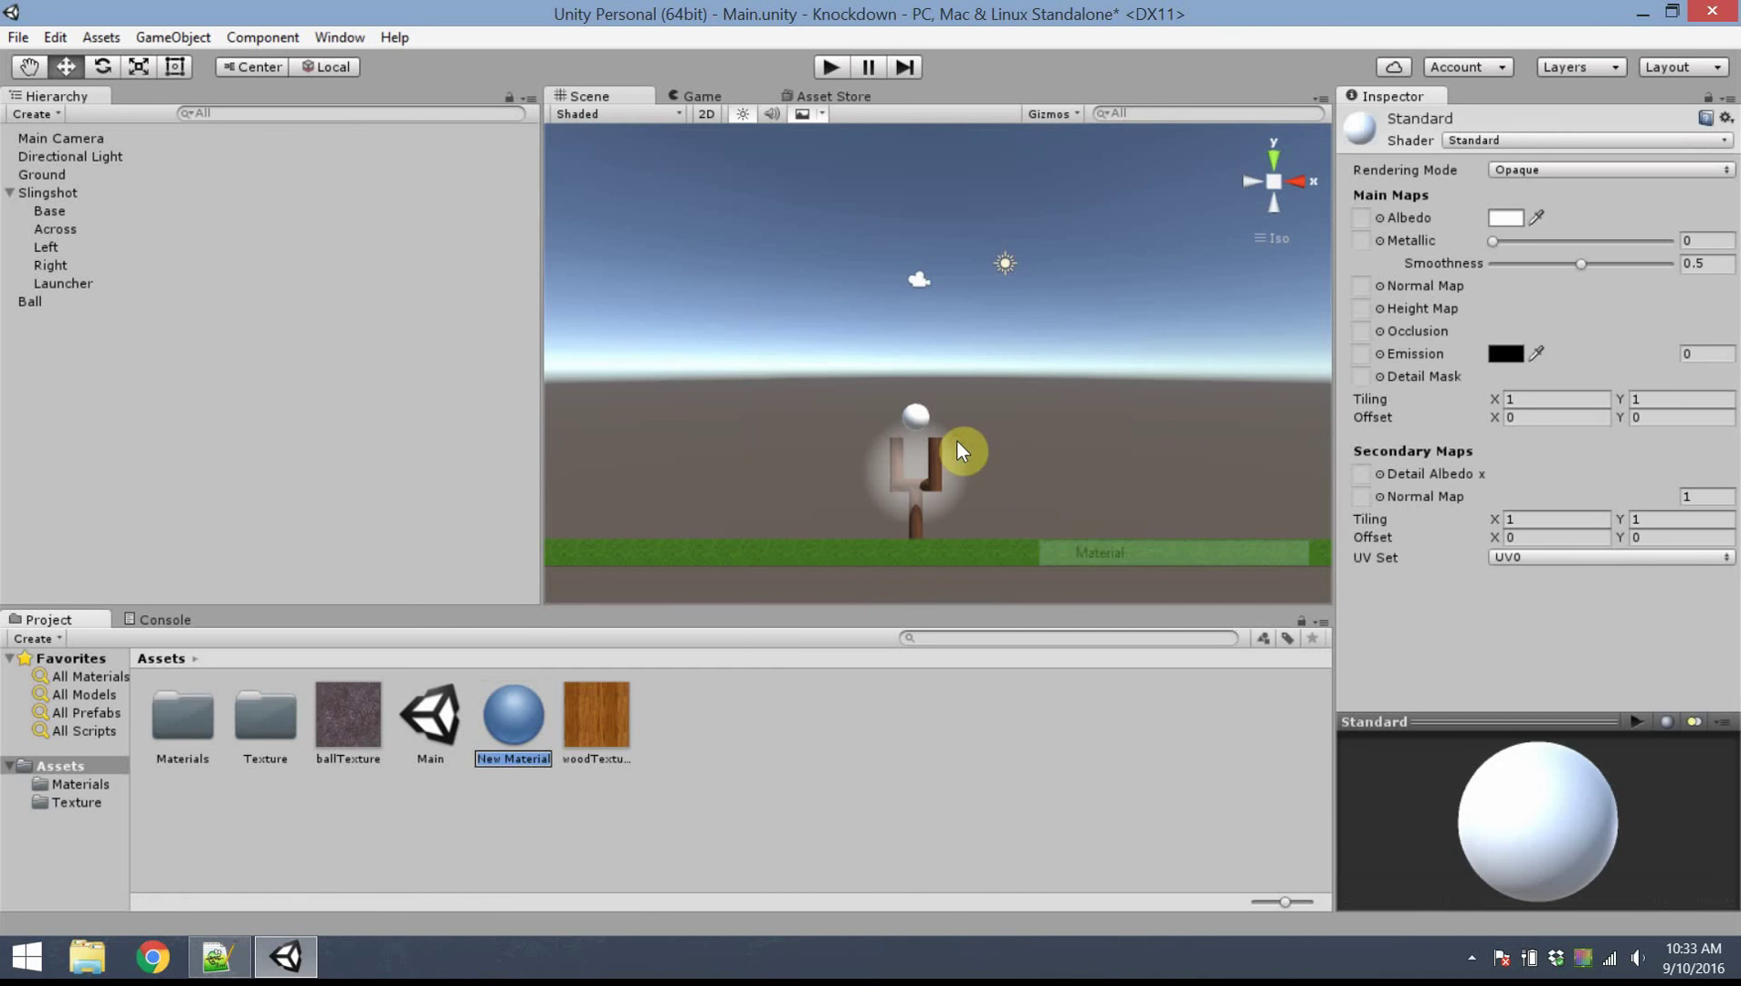
text(Mat_Ball)
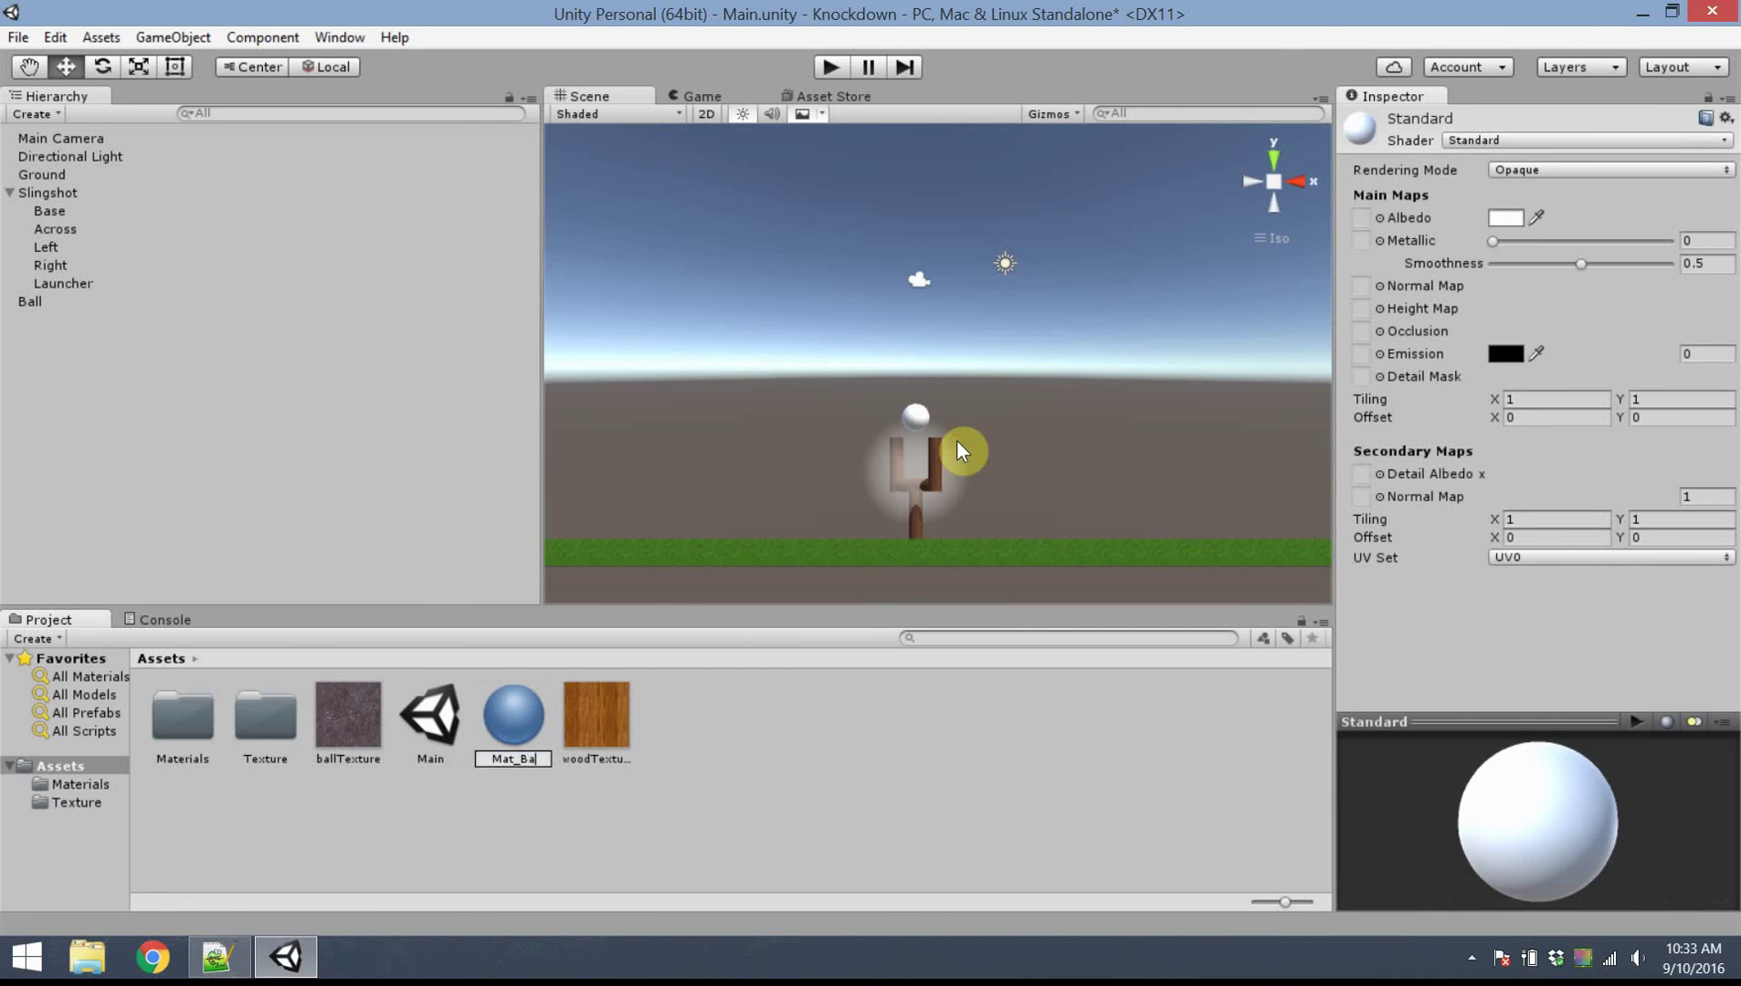
key(Return)
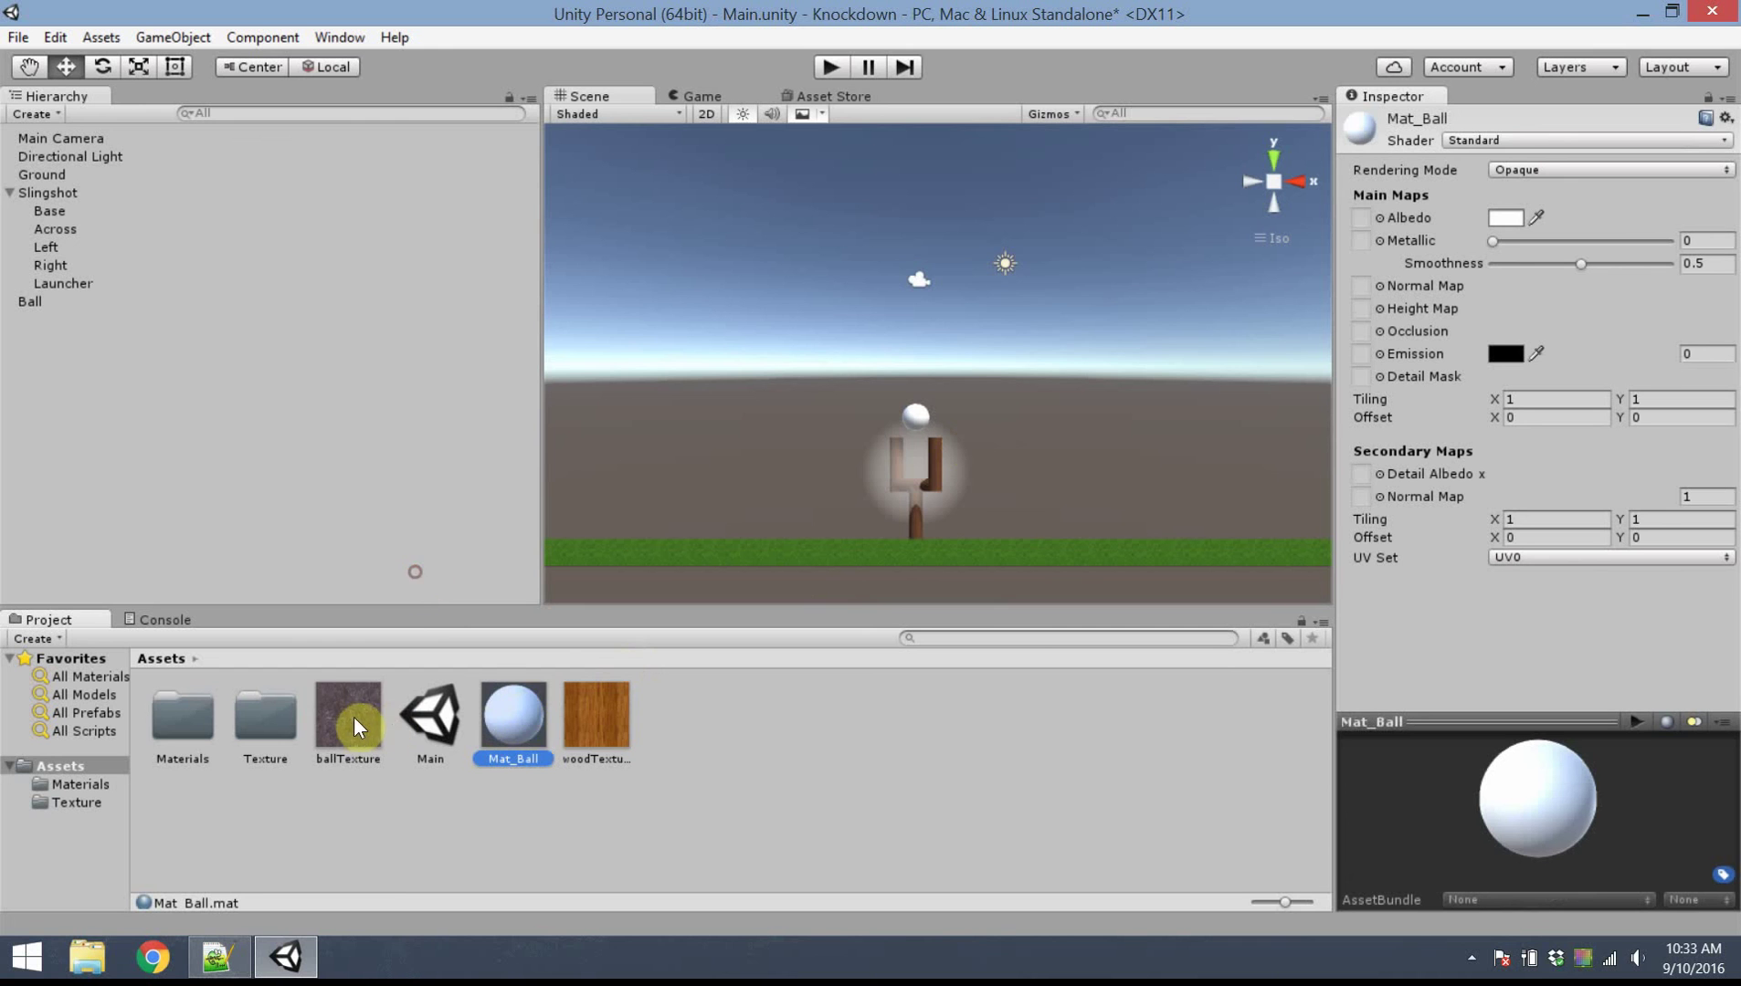
Give Mat_Ball the ballTexture albedo, metallic 0.411 and smoothness 0, and apply it to the Ball
drag(336, 716, 1366, 221)
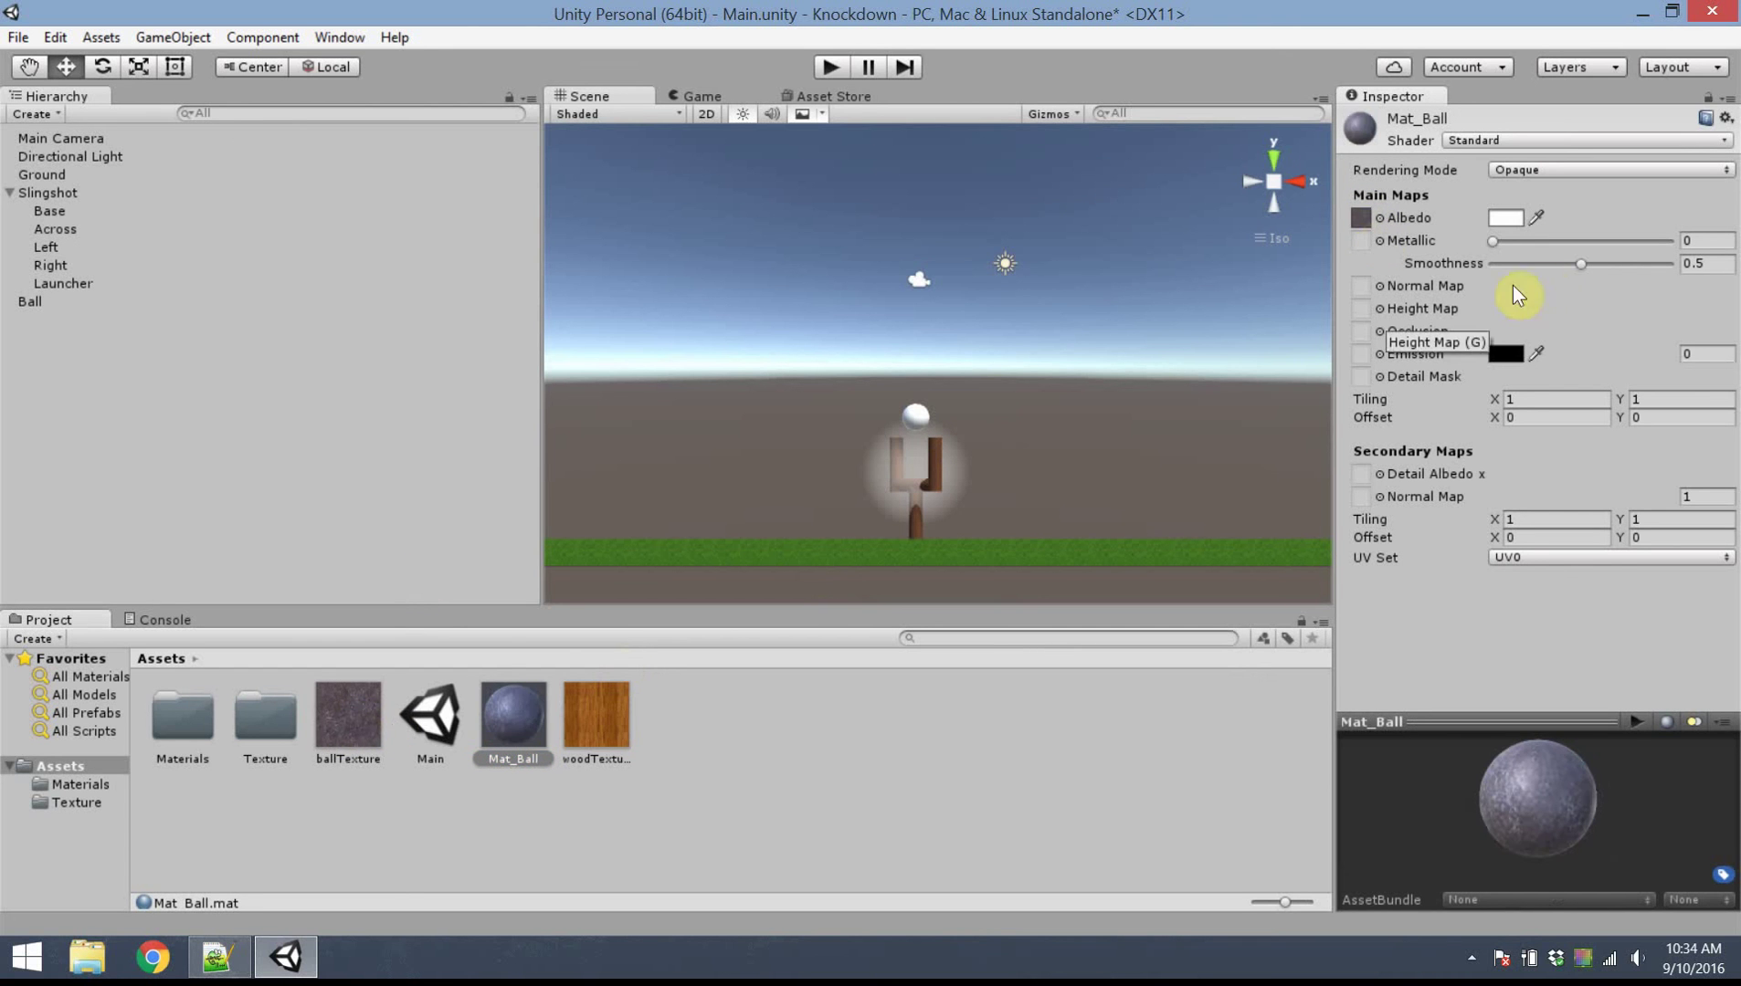
mouse_move(1588, 264)
mouse_down()
mouse_move(1434, 267)
mouse_move(1564, 242)
mouse_up()
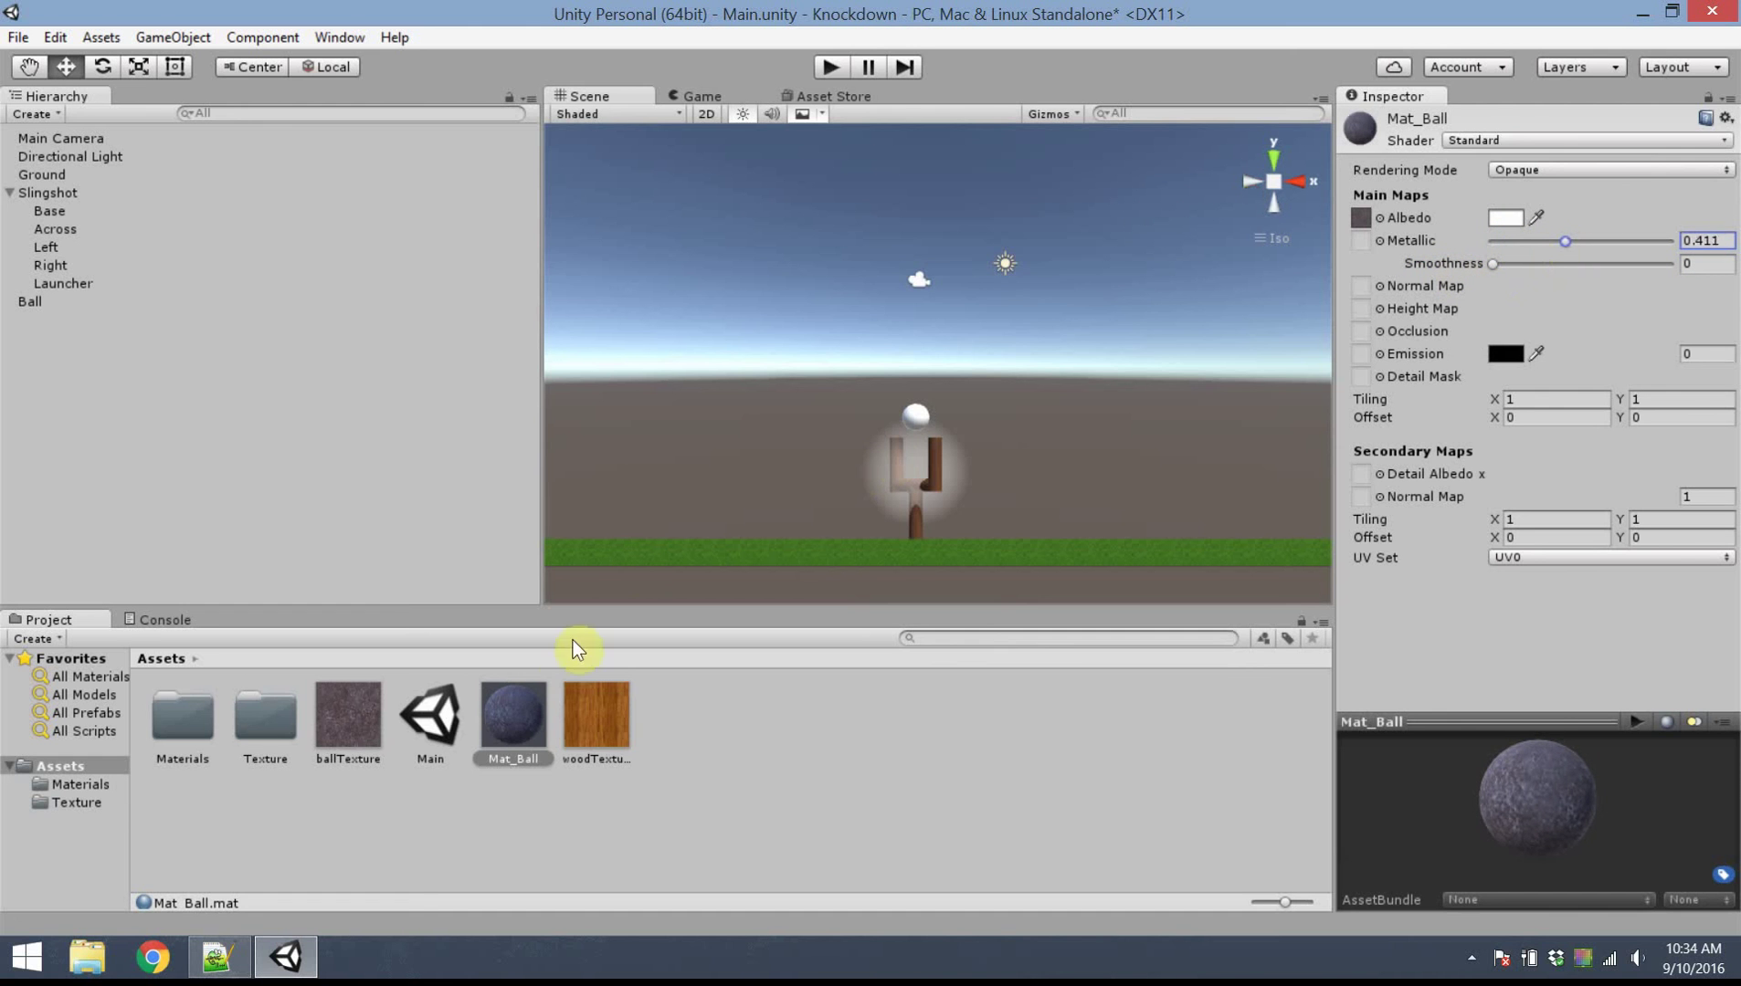
drag(509, 713, 916, 418)
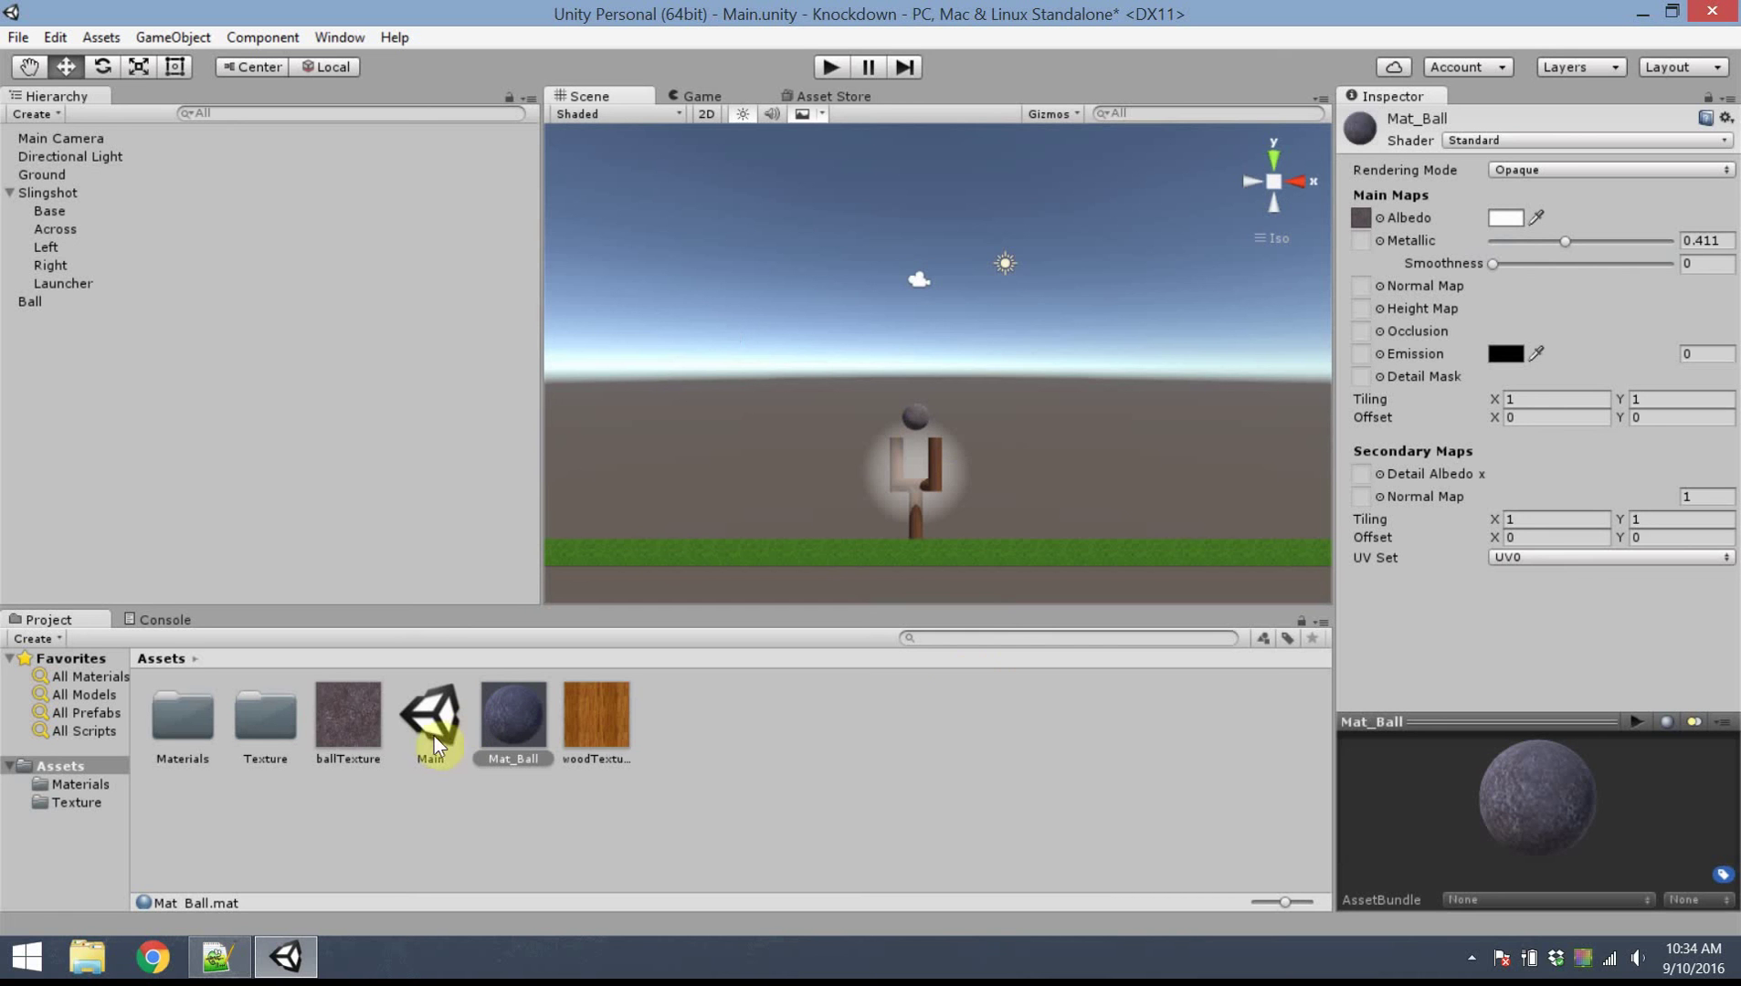
click(164, 302)
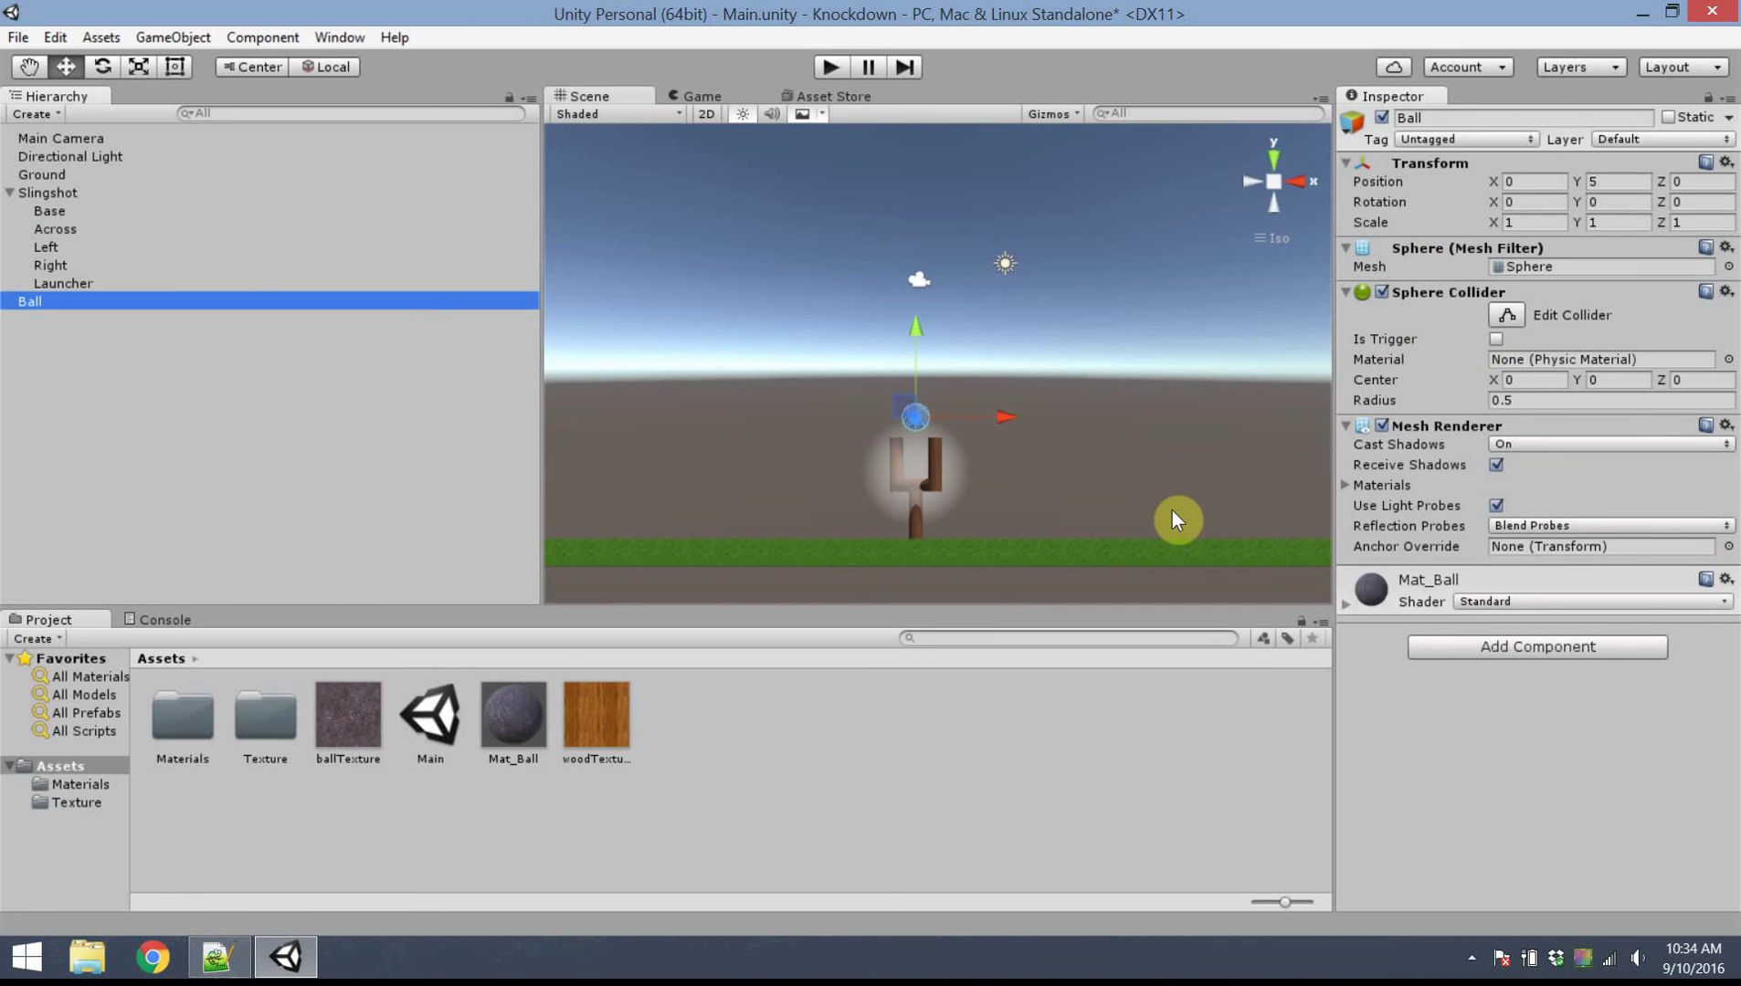
Add a Rigidbody to the Ball with angular drag 10, Z position frozen, and rotation locked
click(1531, 649)
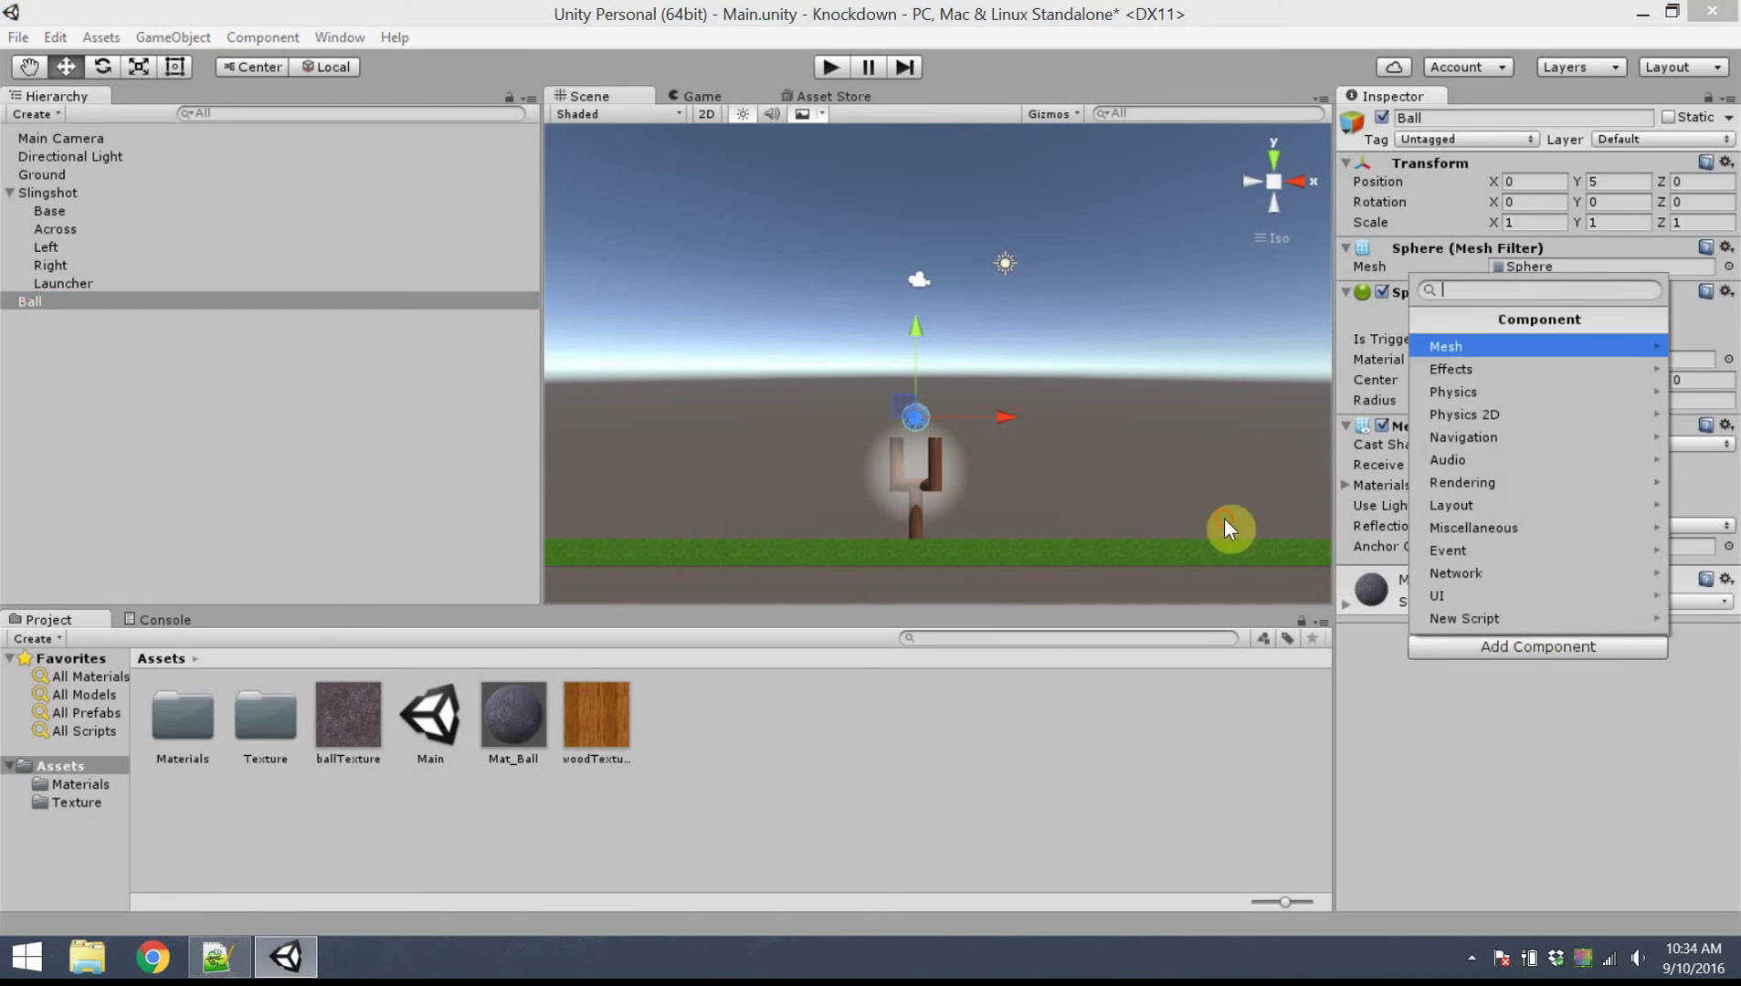
click(1527, 398)
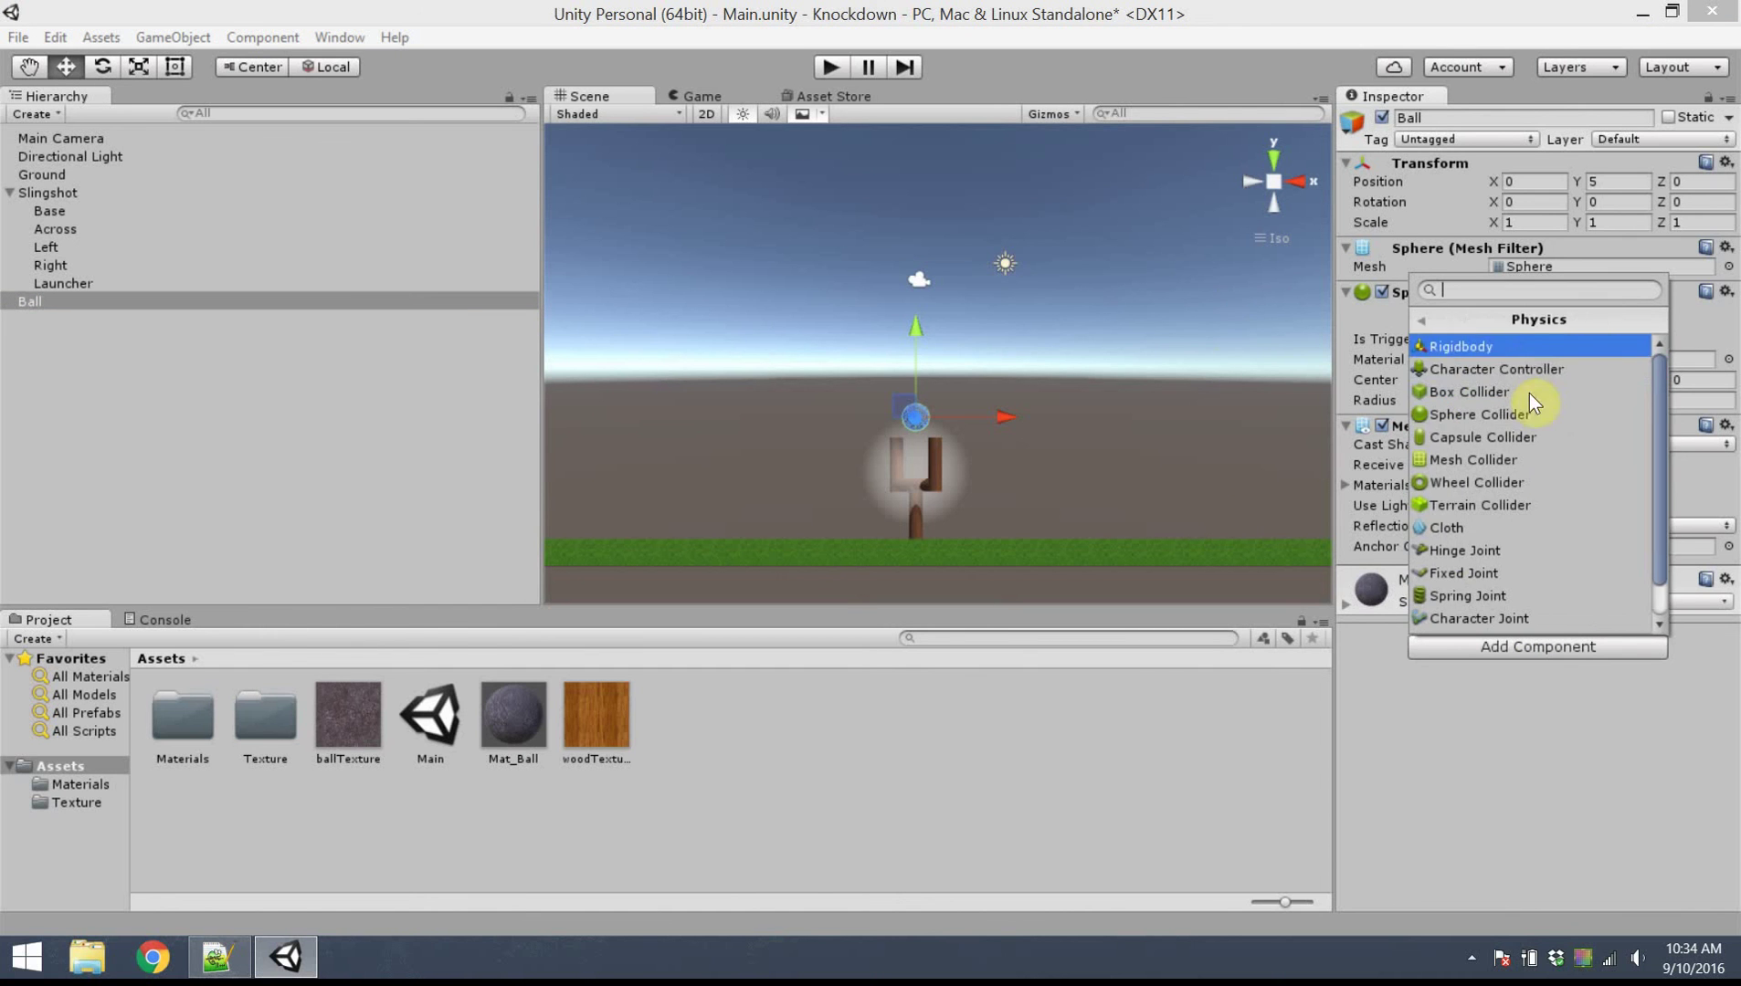
click(1538, 347)
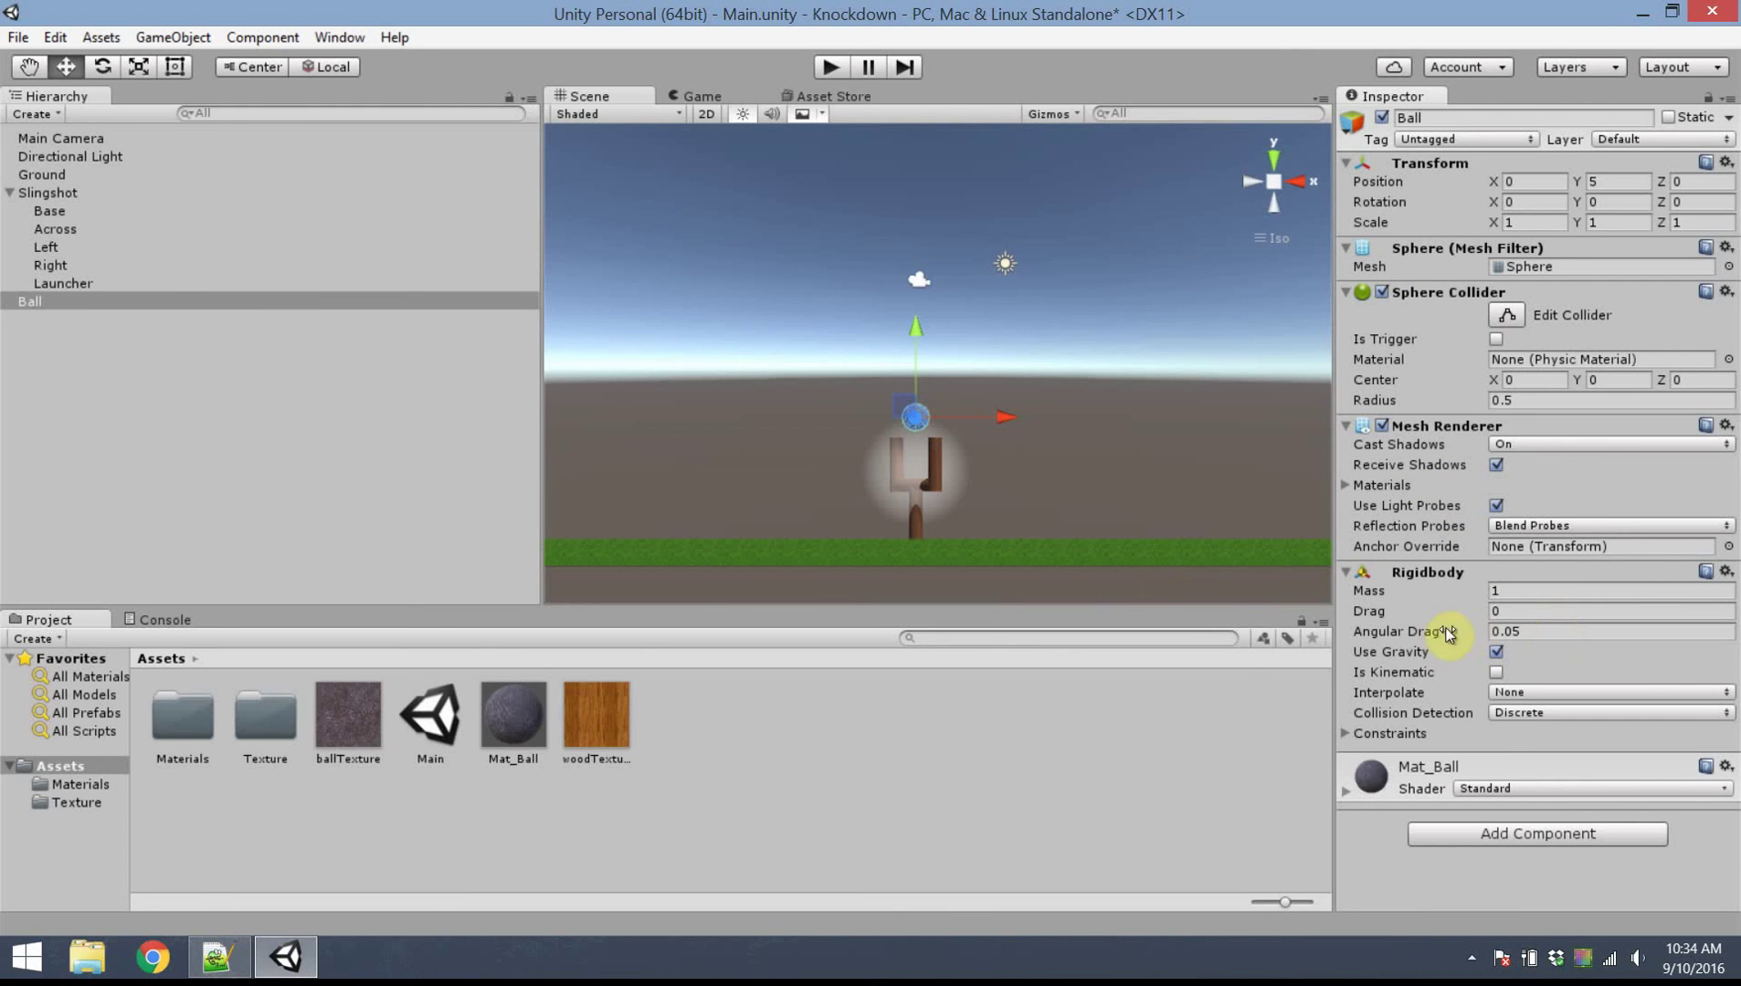
click(1543, 631)
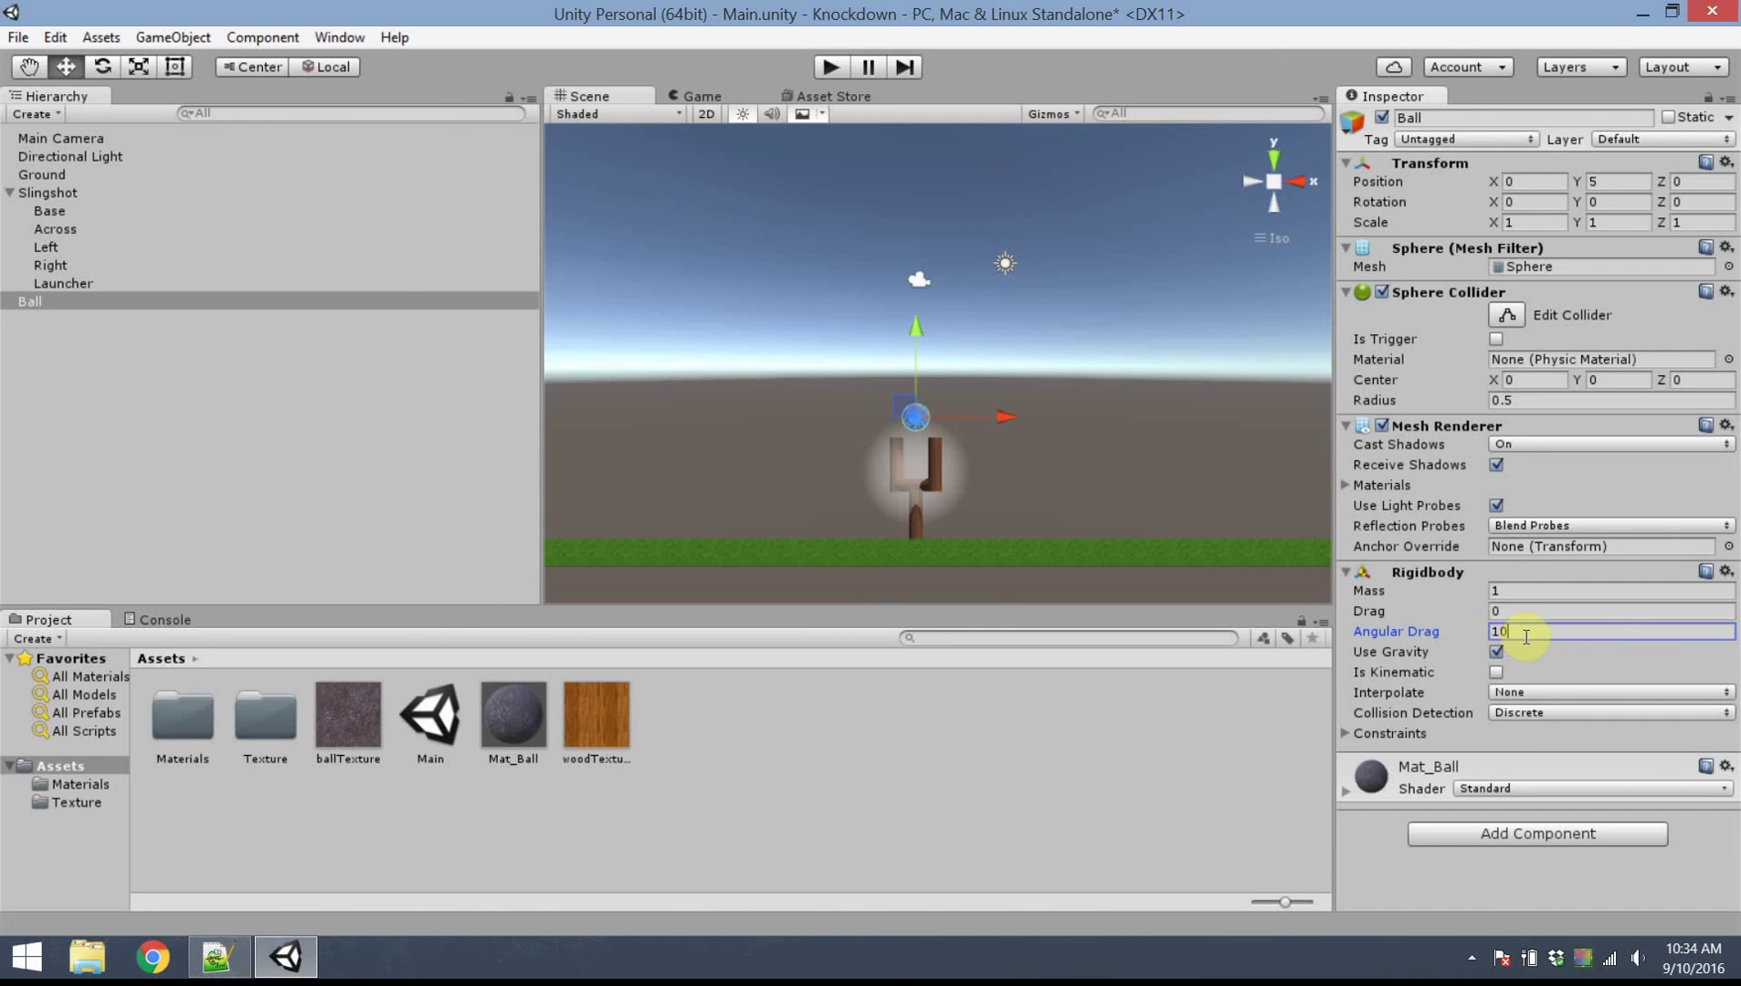
click(1346, 733)
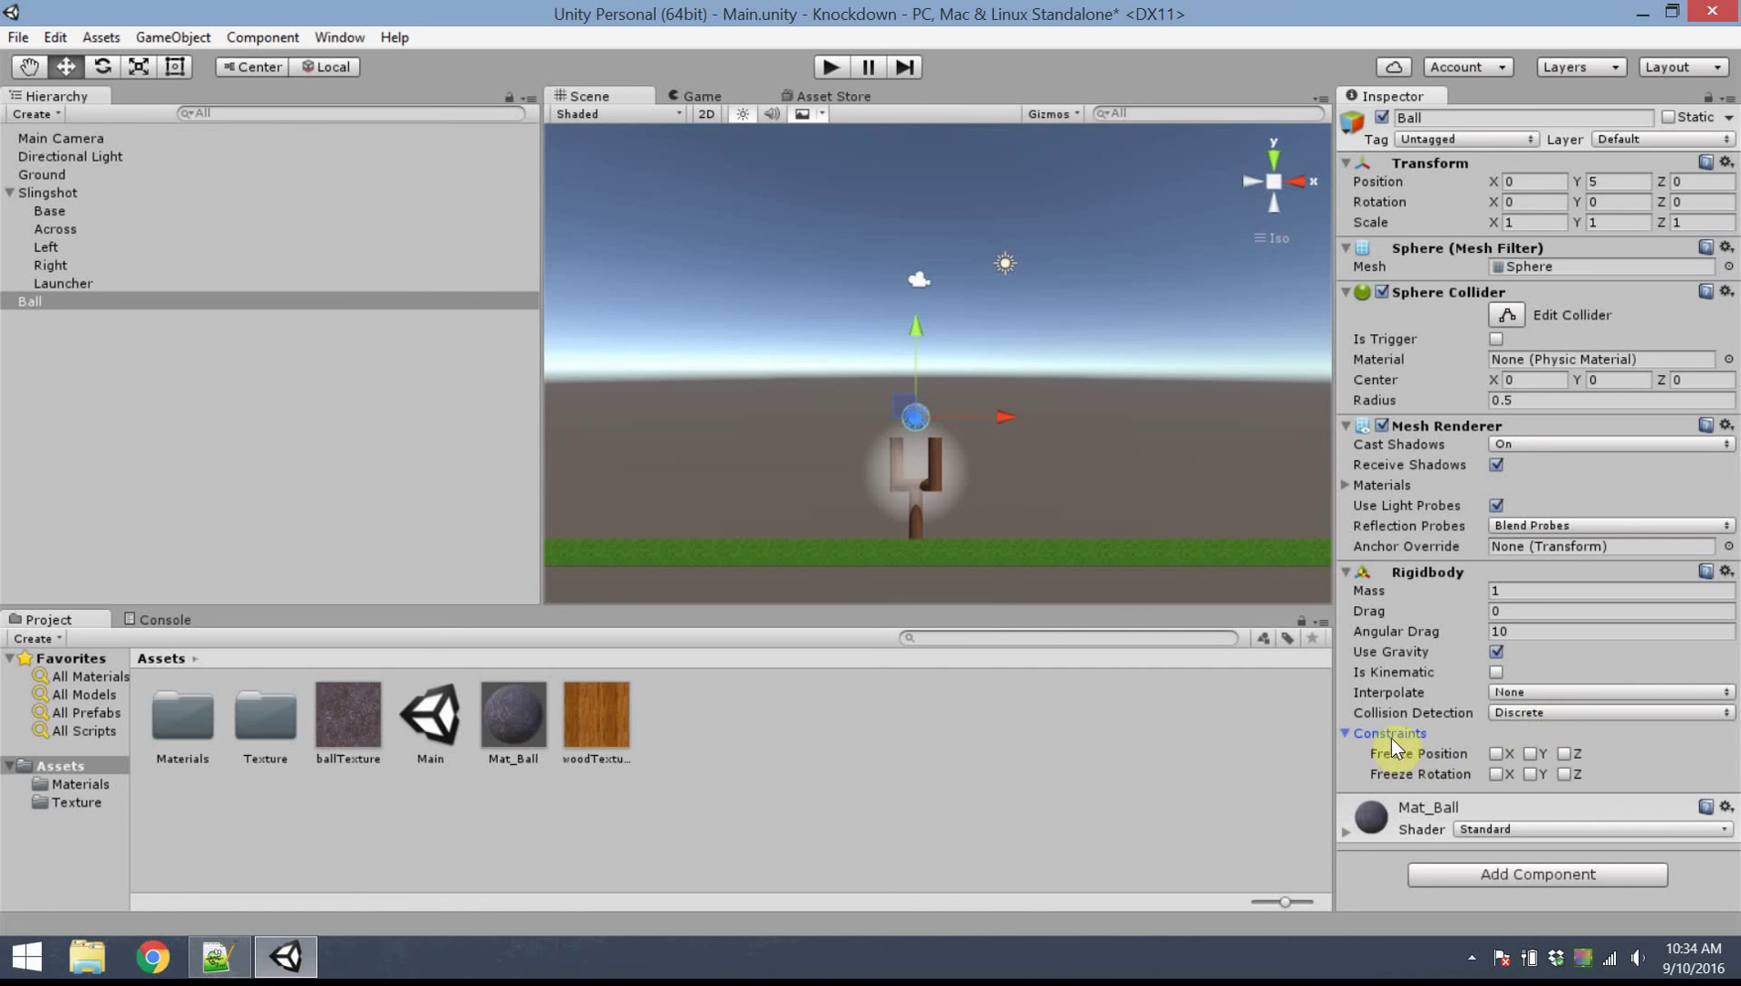
click(1565, 754)
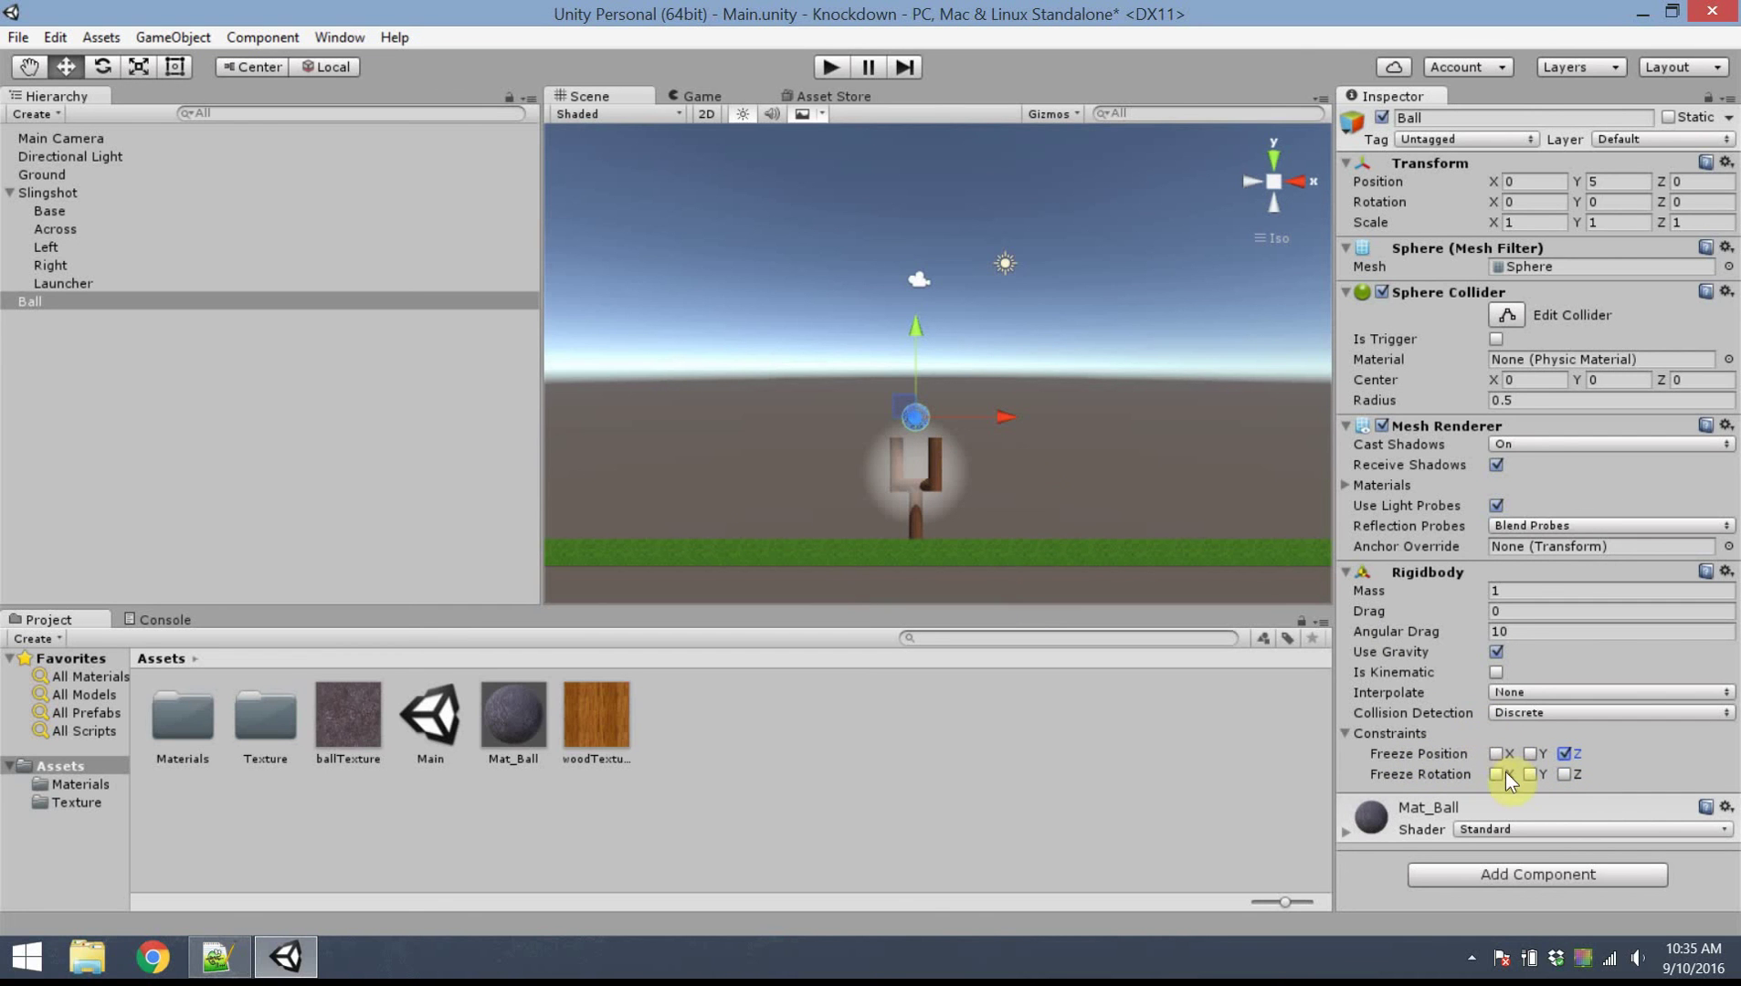
click(1532, 773)
click(670, 567)
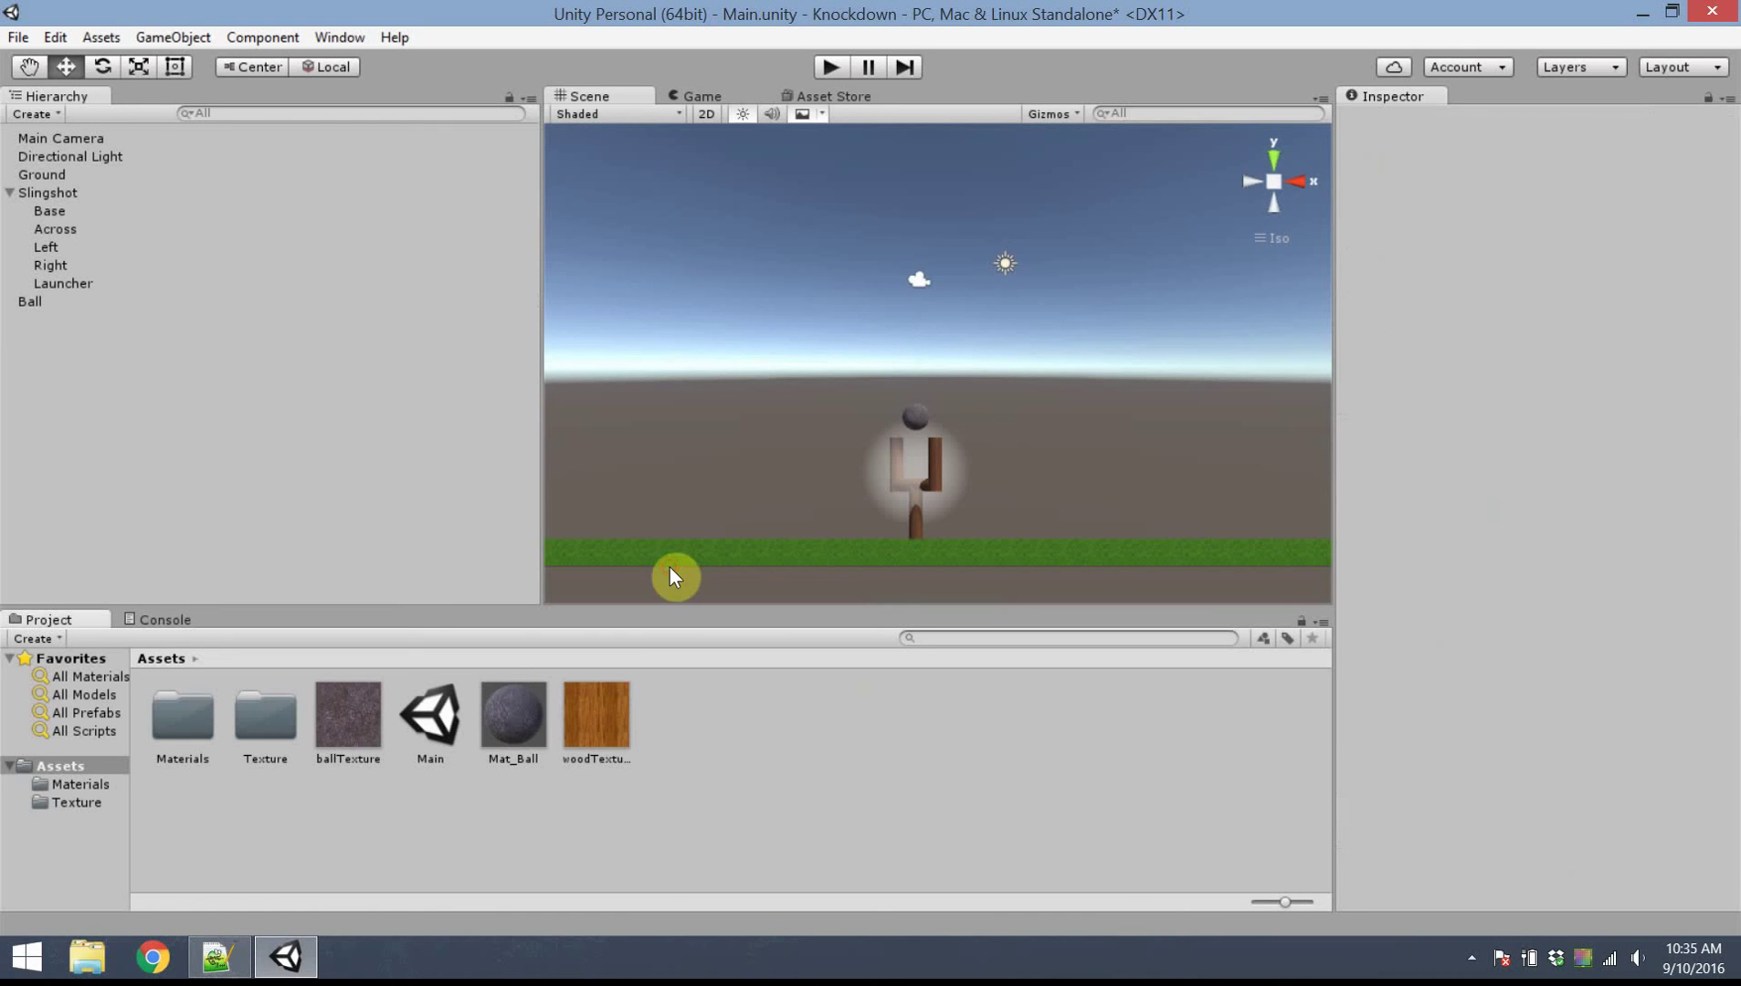
Create a new physic material asset named Phys_Ball
right_click(737, 720)
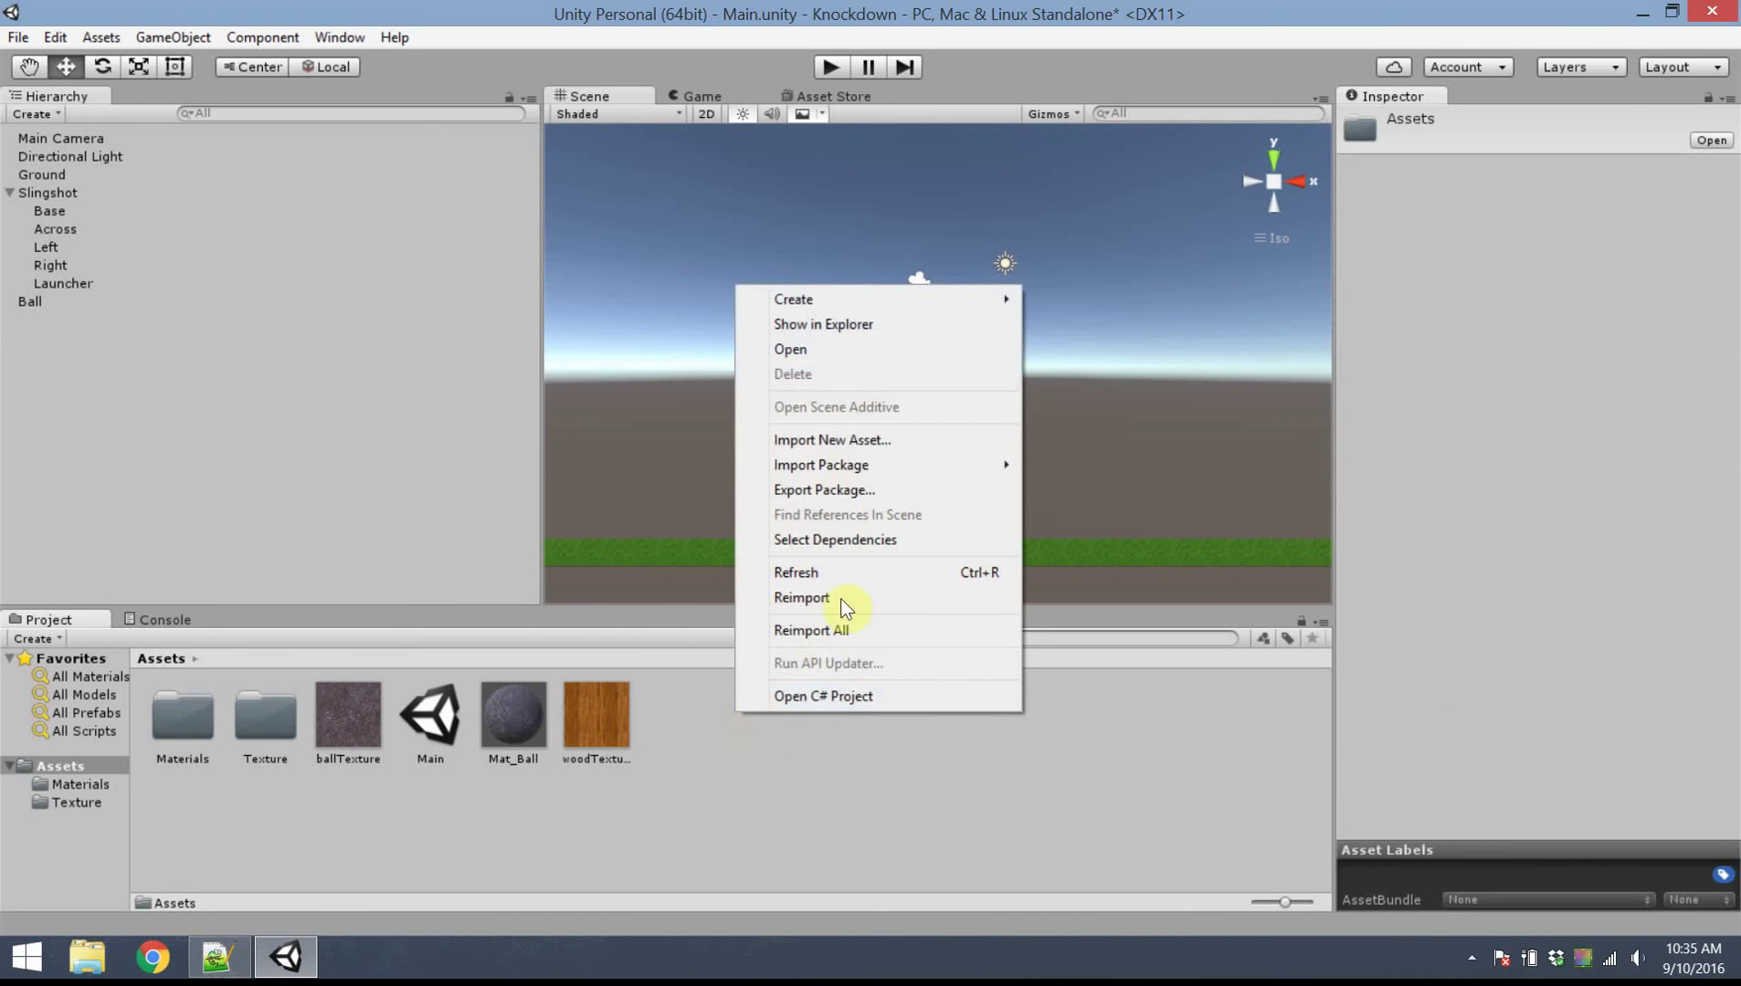
mouse_move(870, 303)
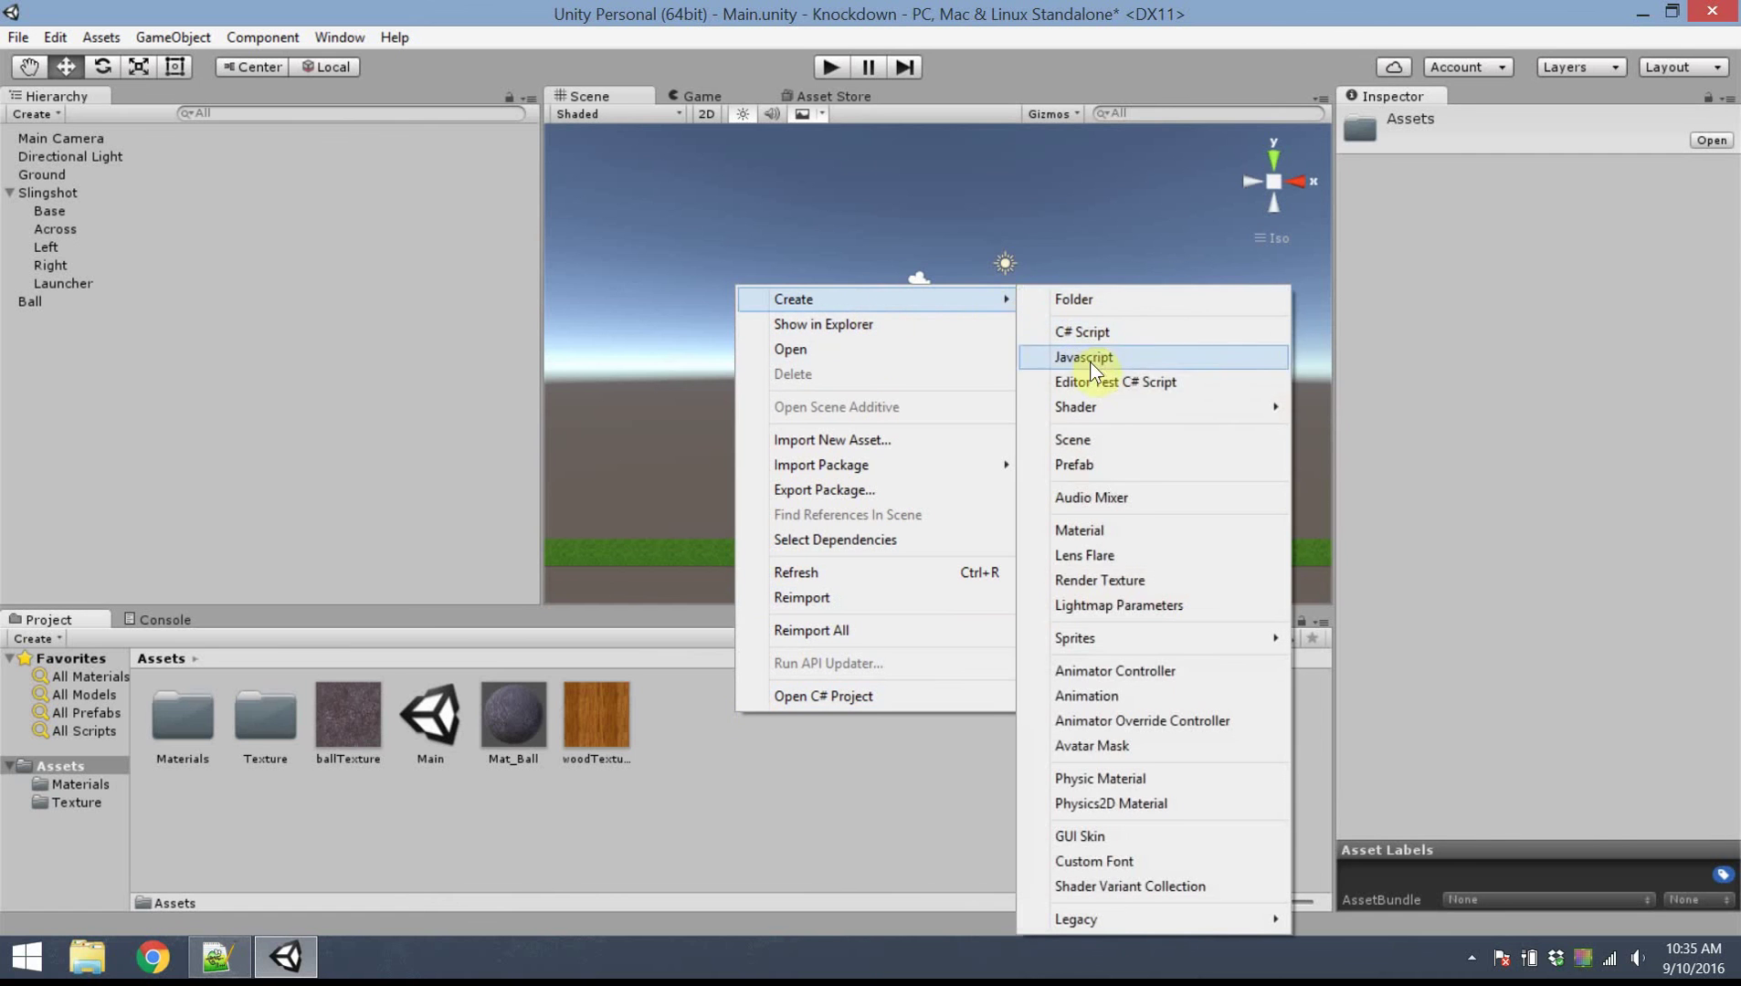
click(1170, 776)
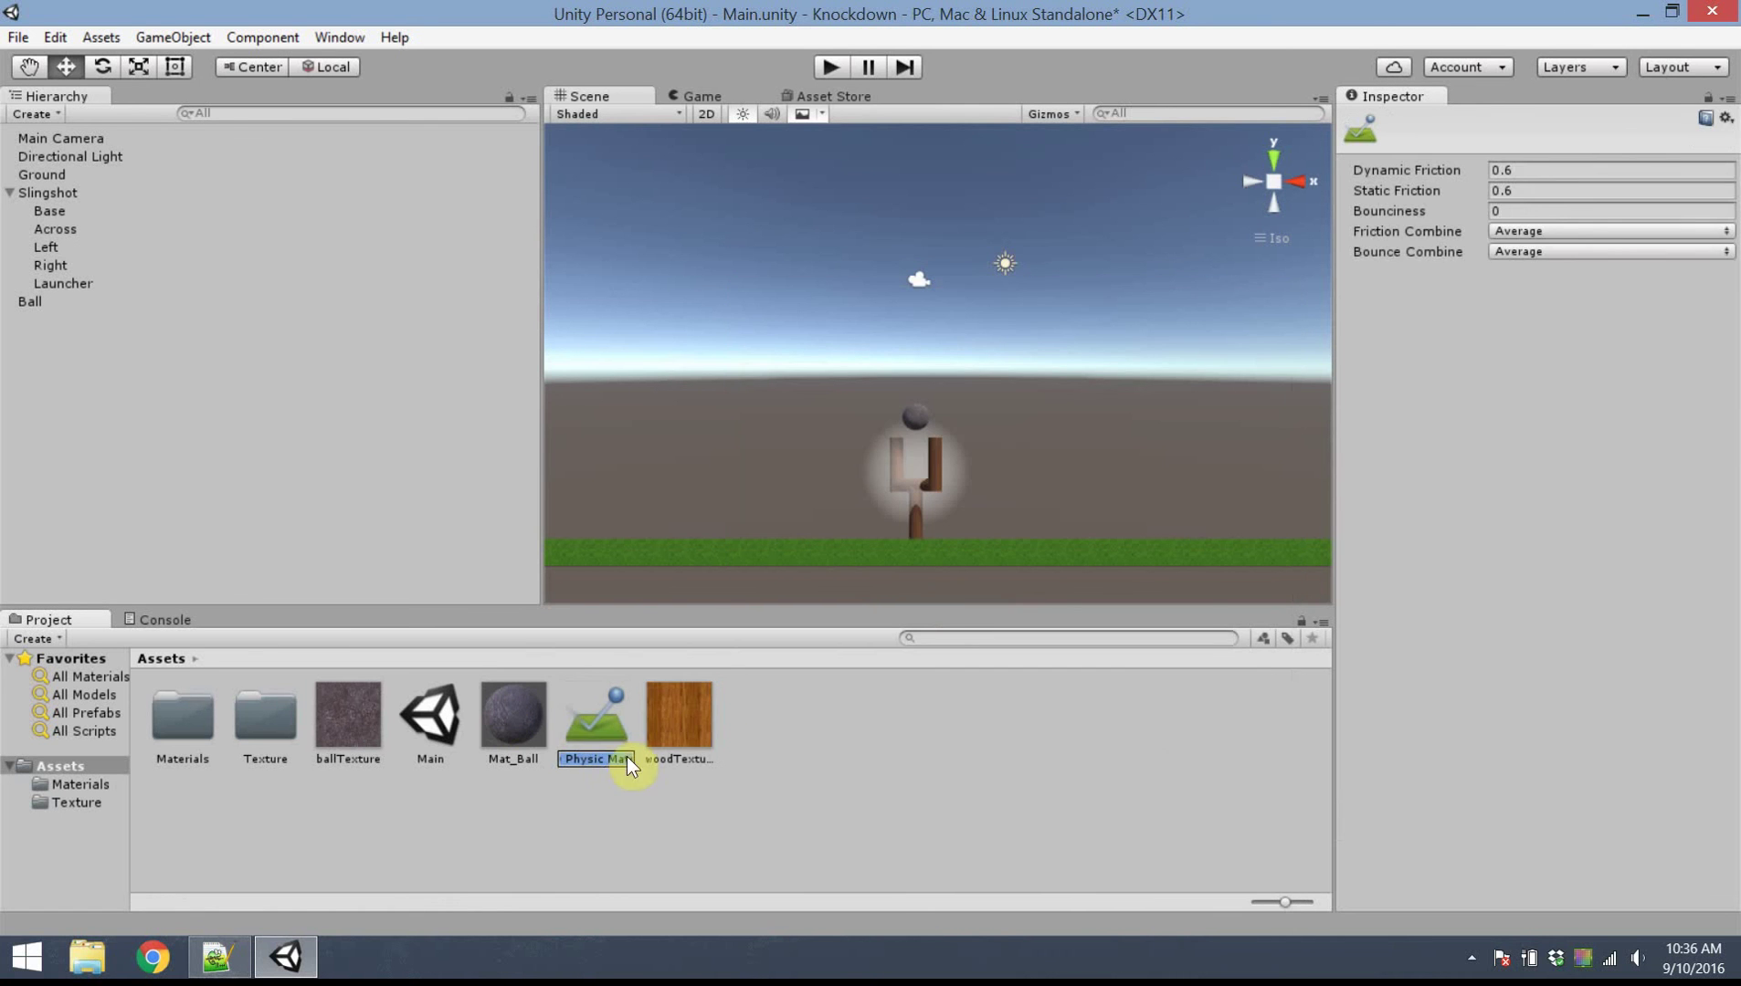
text(Plys_Ball)
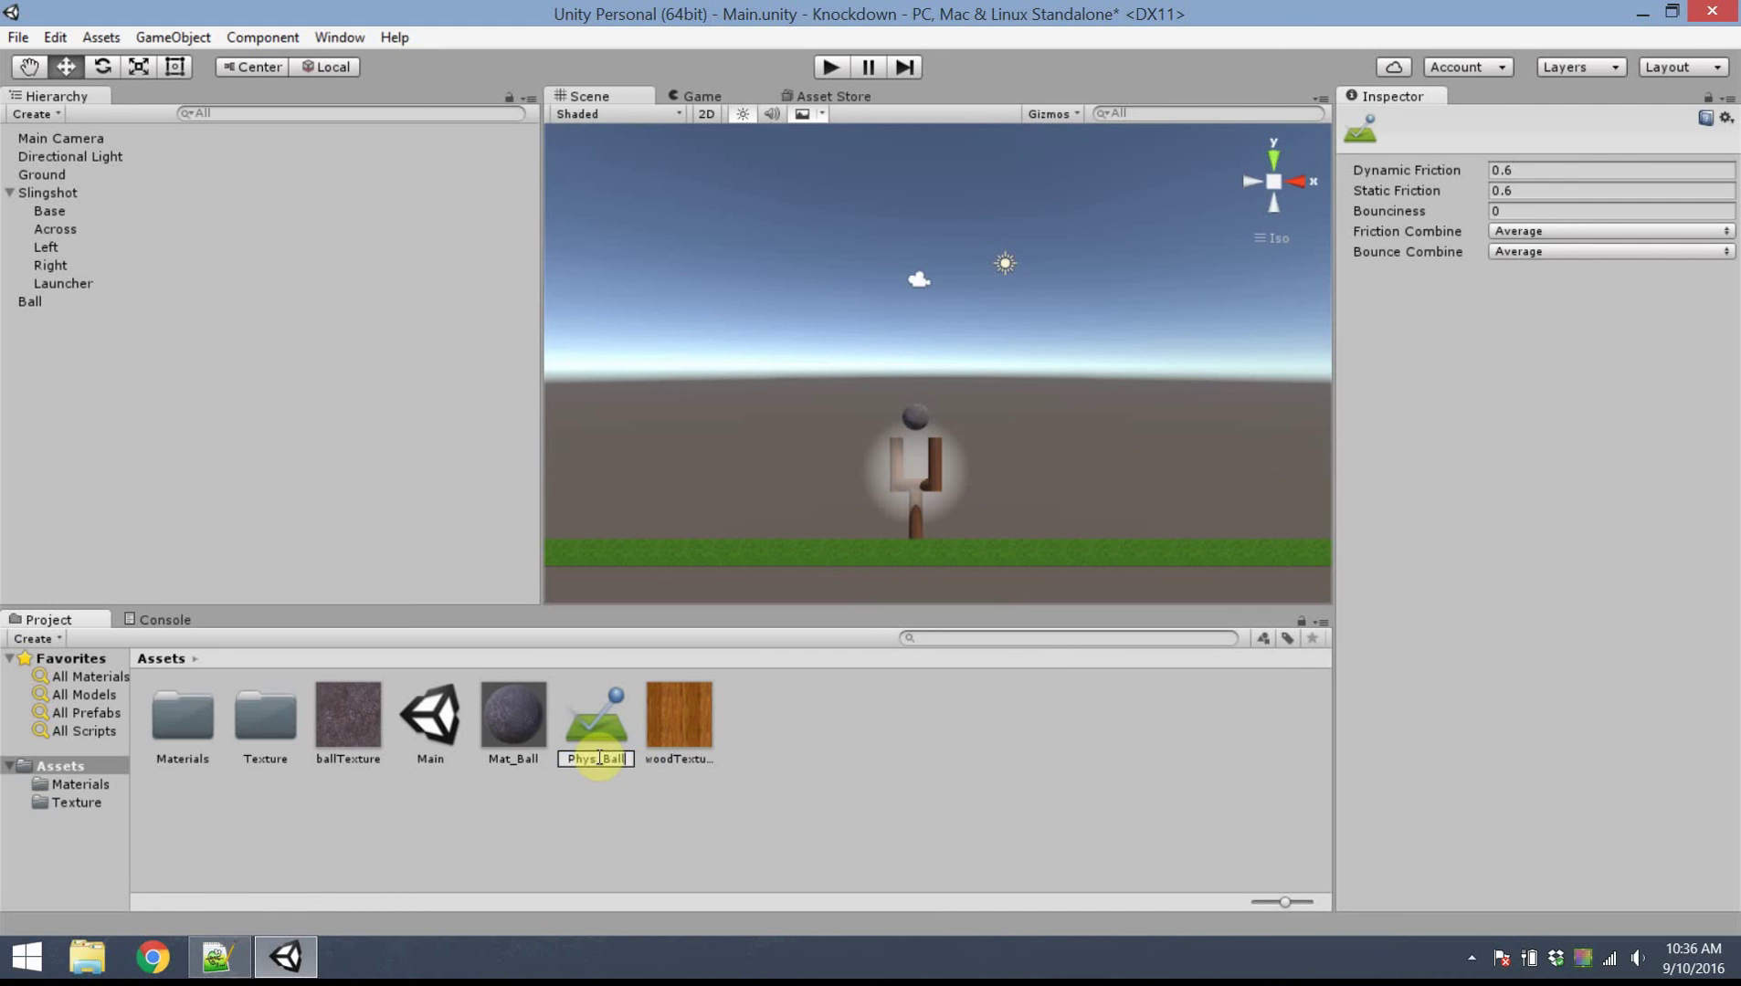
key(Return)
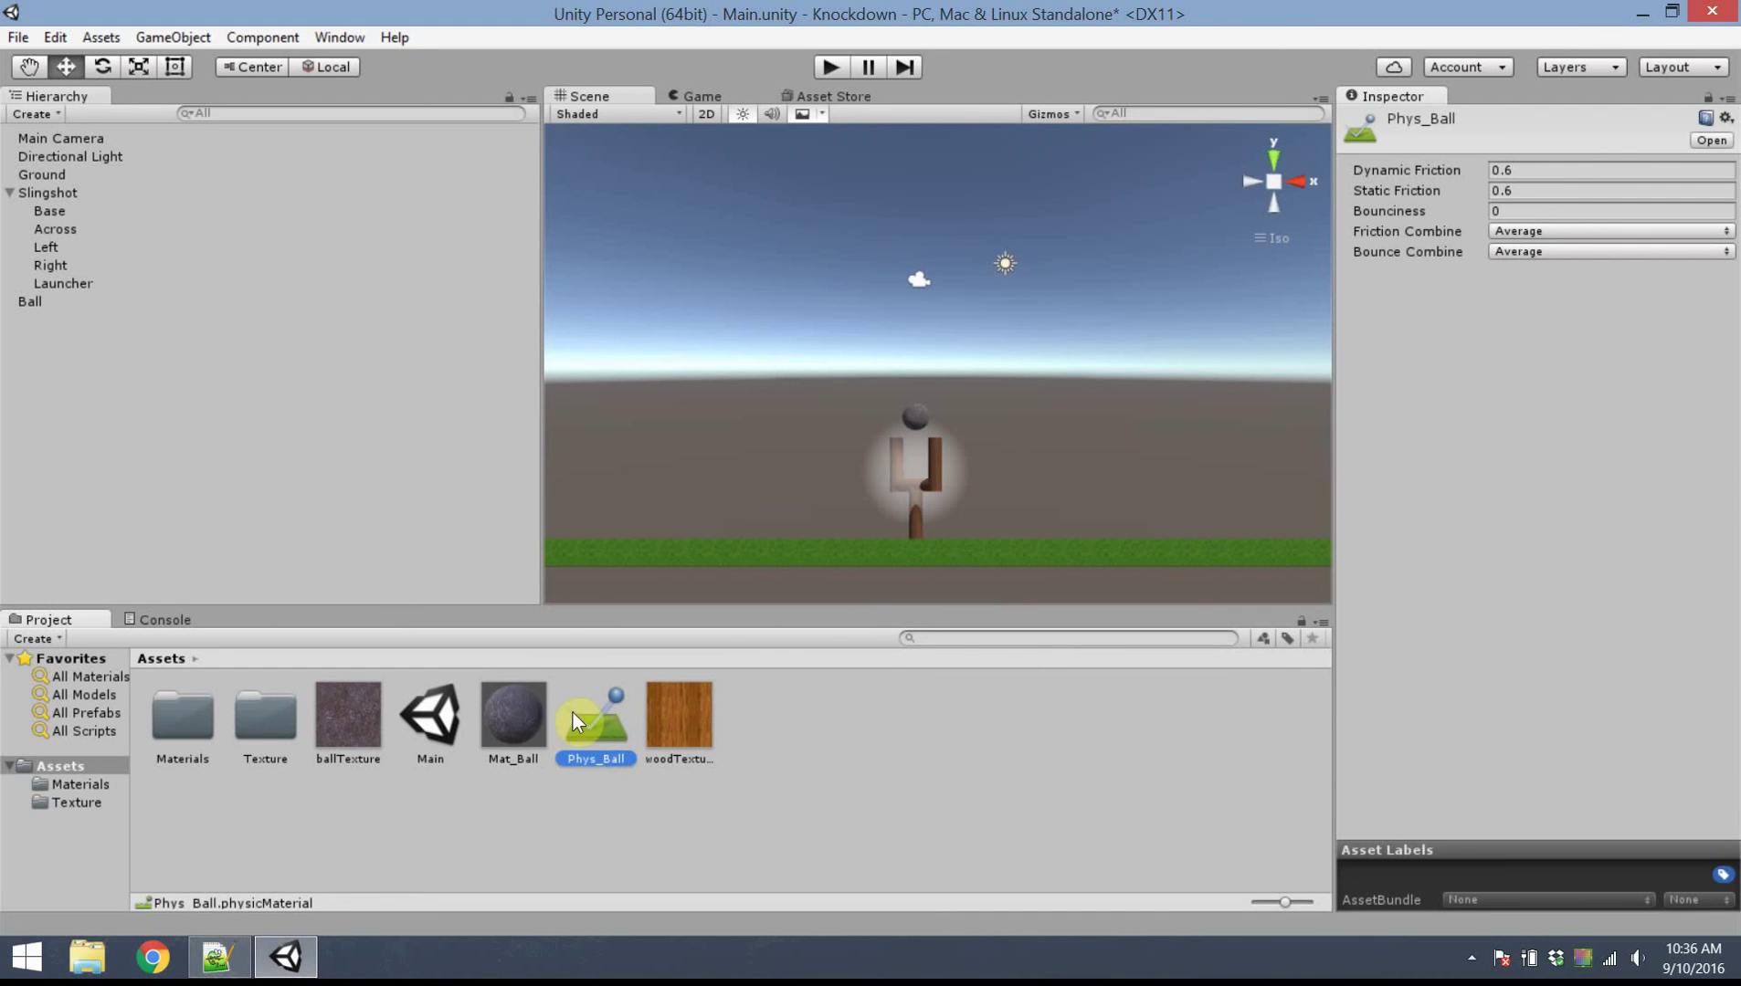
Set Phys_Ball's Bounciness to 0.8, keeping friction at 0.6, then select the Ball
click(1542, 211)
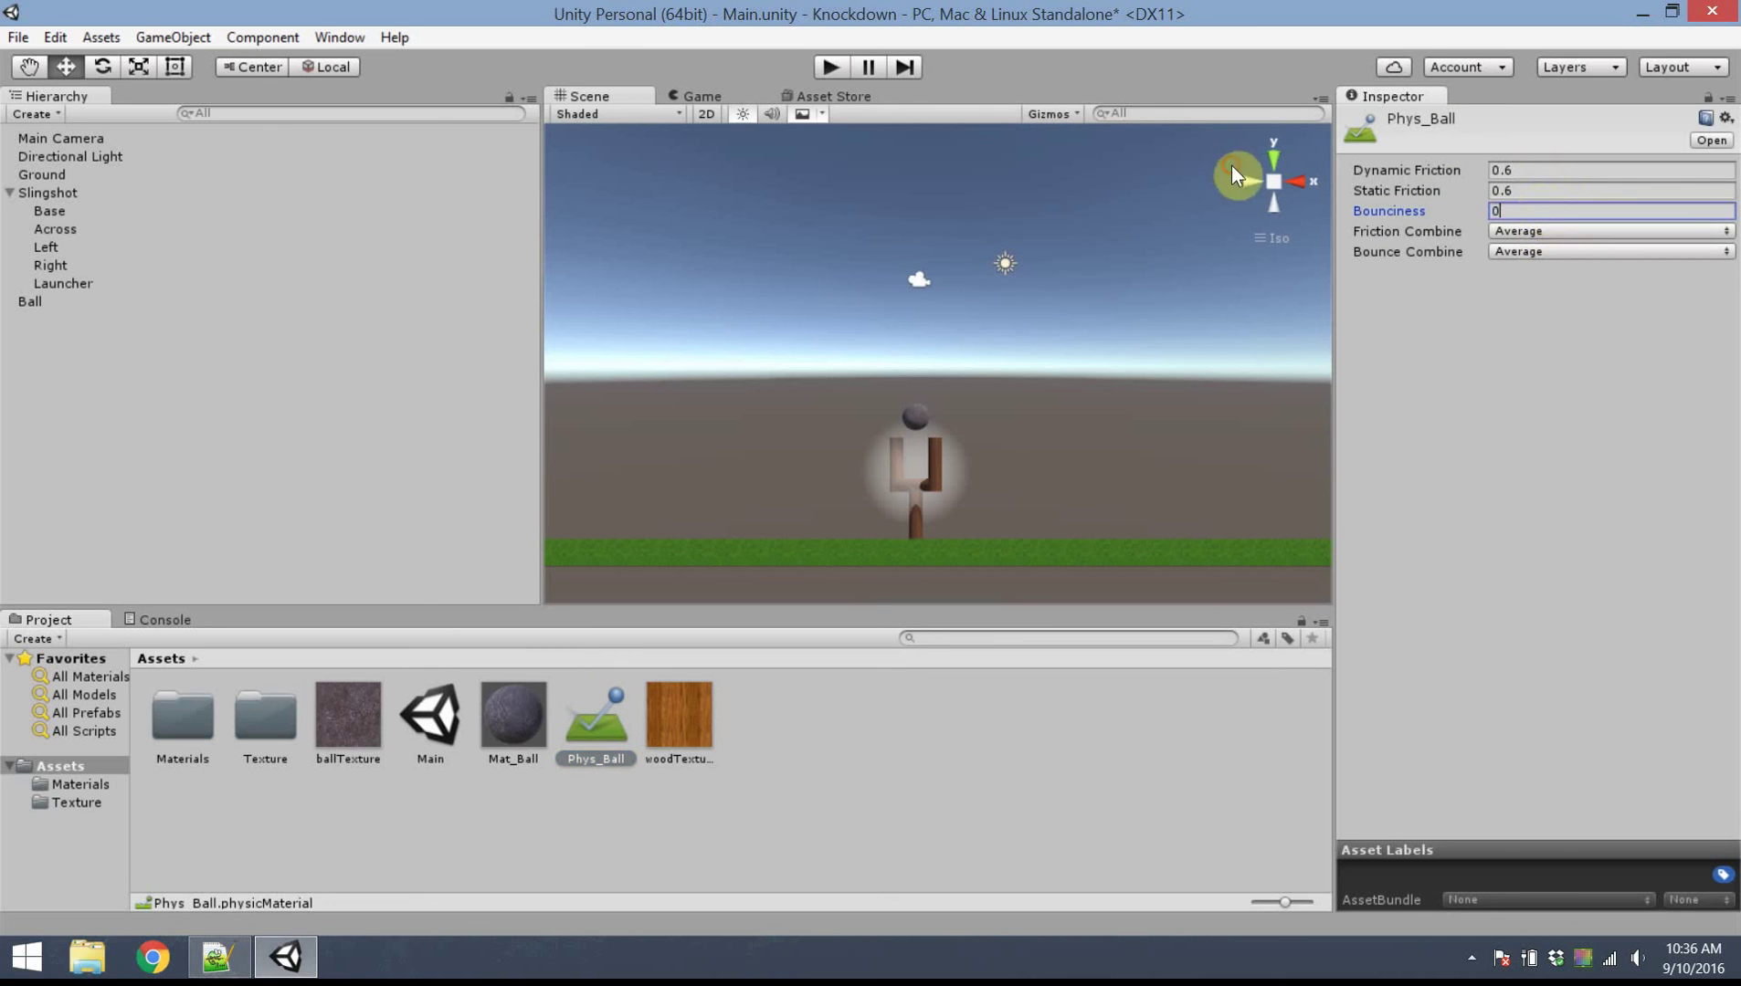
click(1548, 209)
text(.8)
click(967, 754)
click(580, 726)
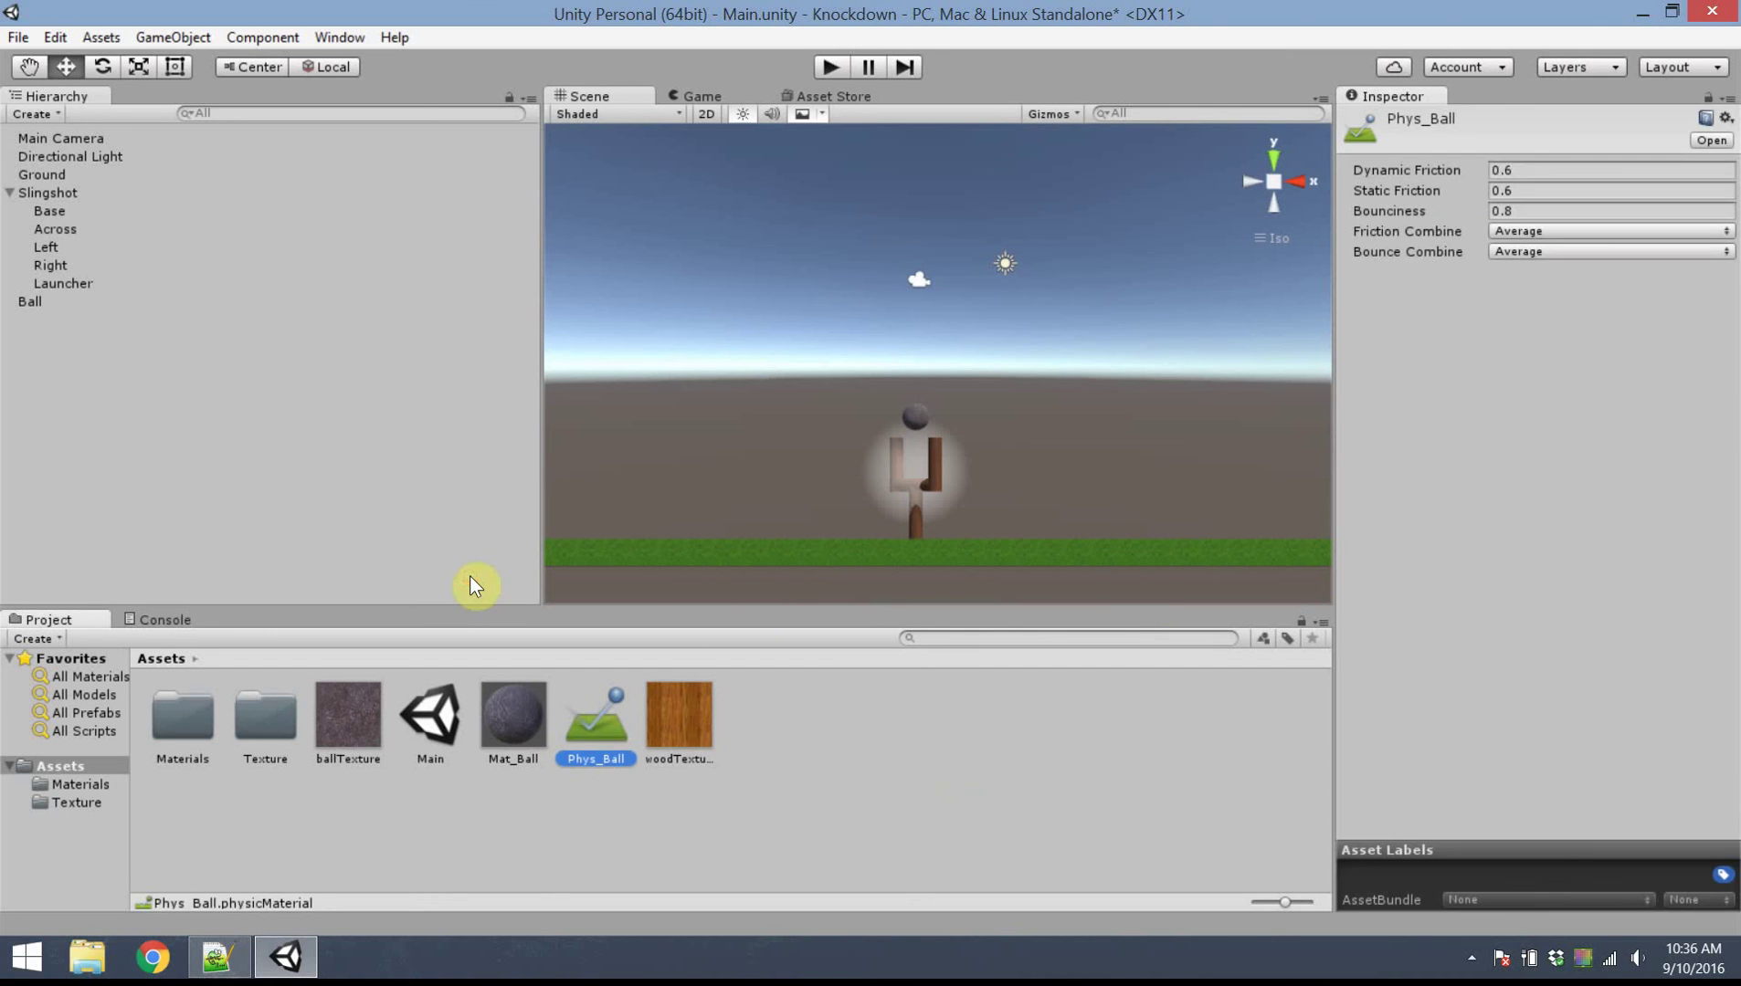
click(932, 416)
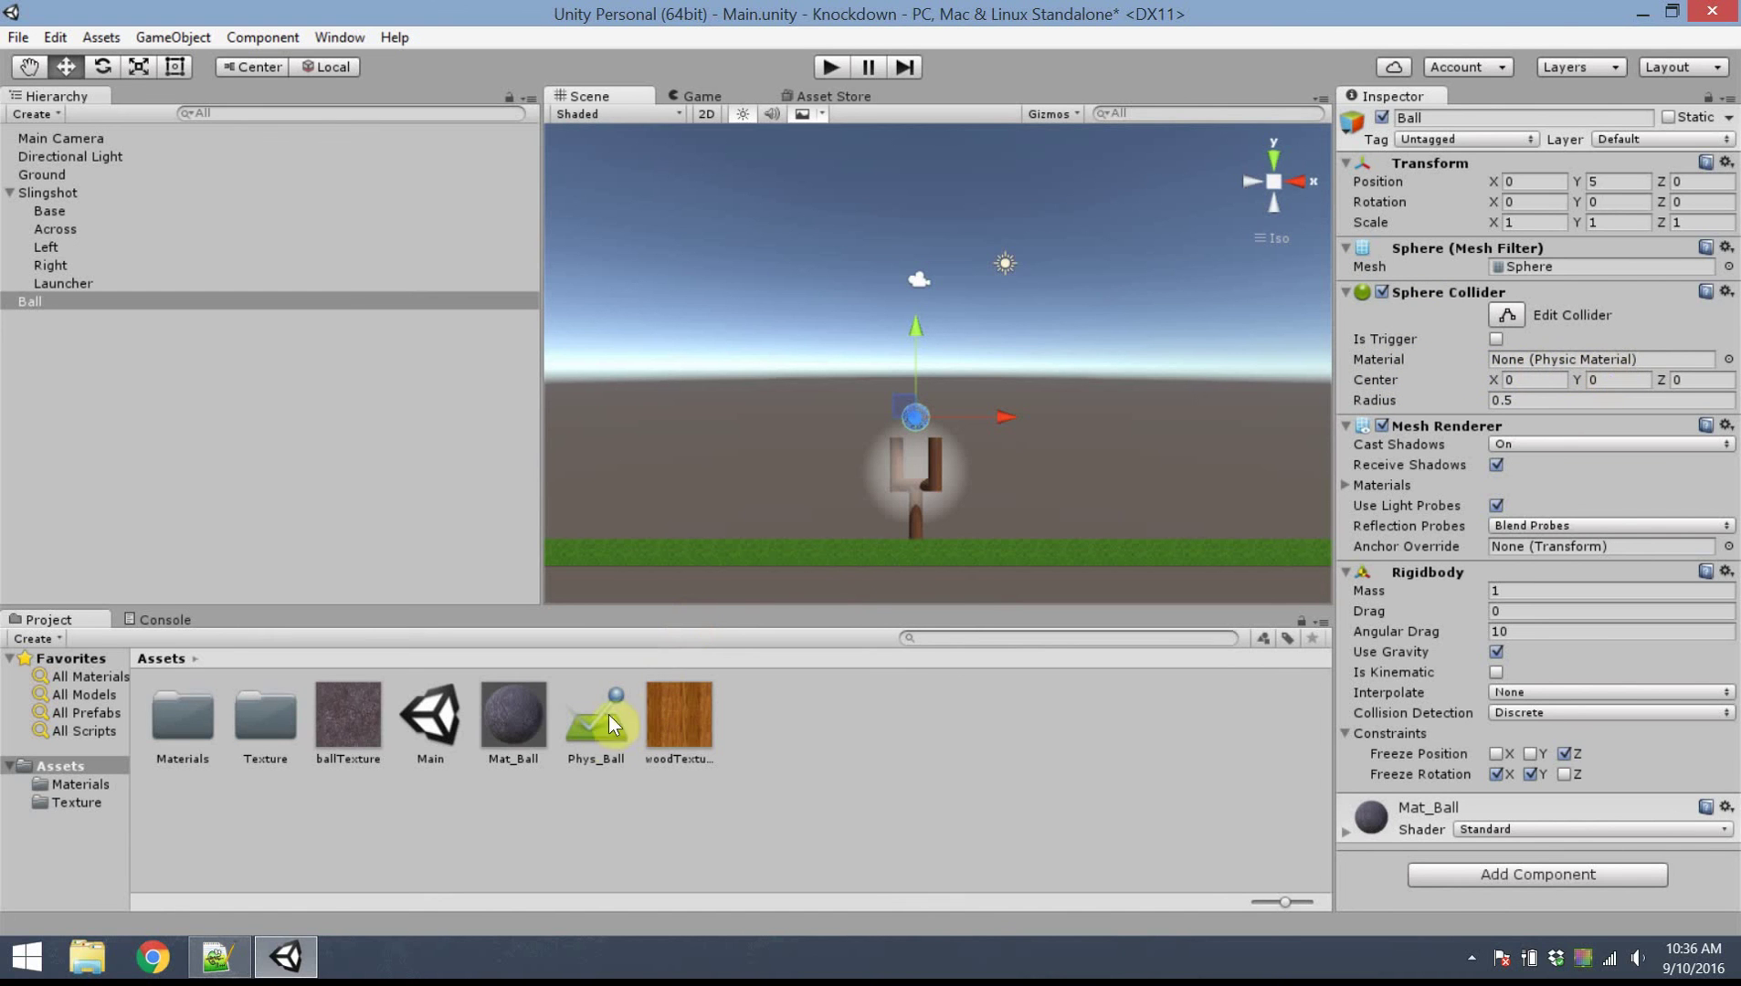
Assign Phys_Ball to the Ball's collider and move the Ball to about (2.27, 6.81, 0)
drag(601, 730, 1542, 361)
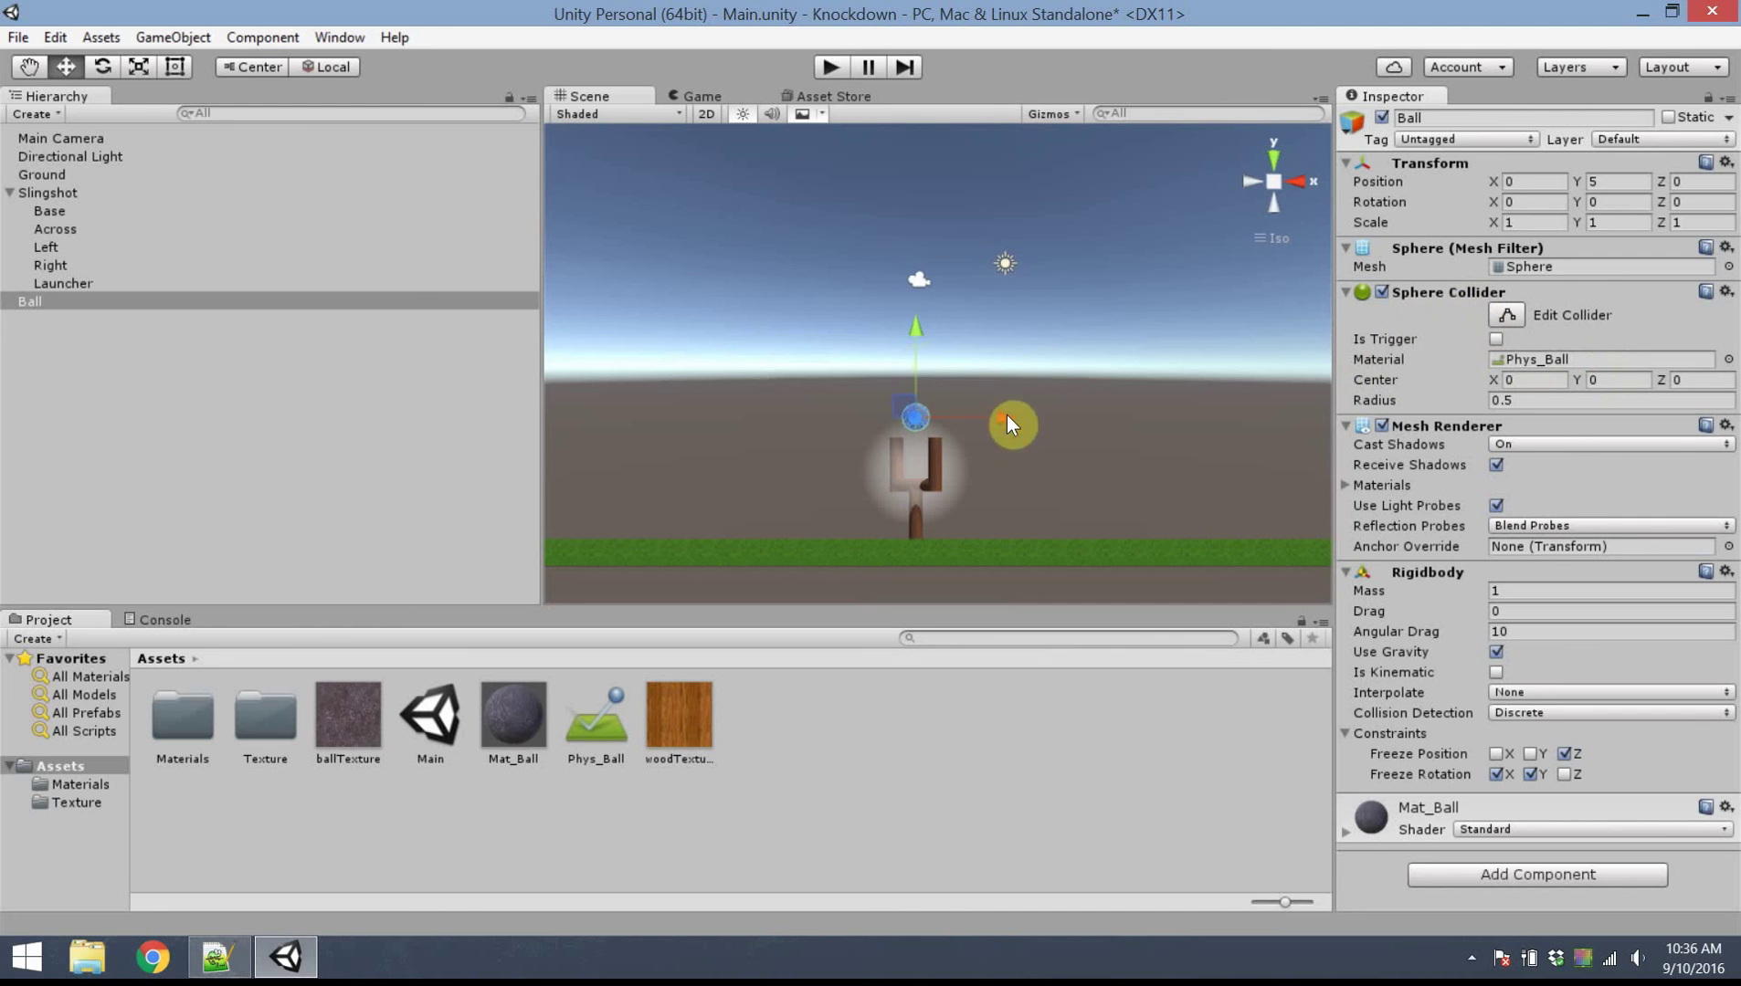
drag(1005, 417, 1066, 408)
drag(979, 333, 982, 284)
Save the Ball as a Ball prefab in Assets
click(893, 807)
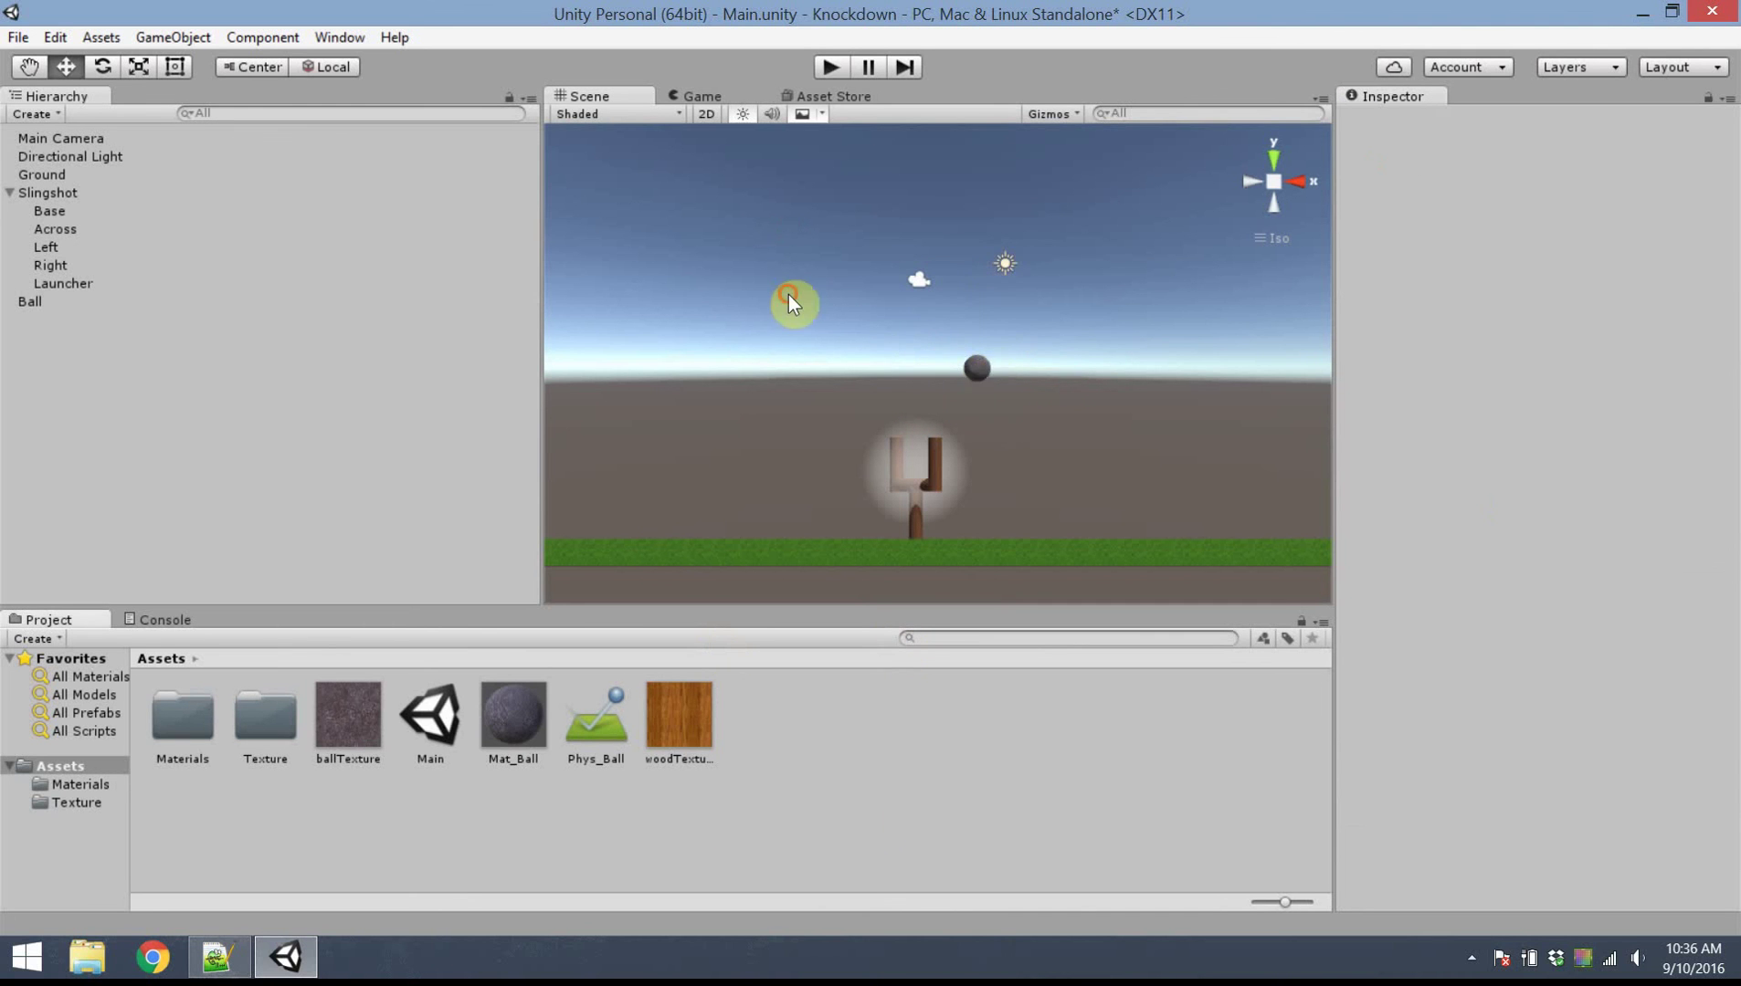
key(ctrl+z)
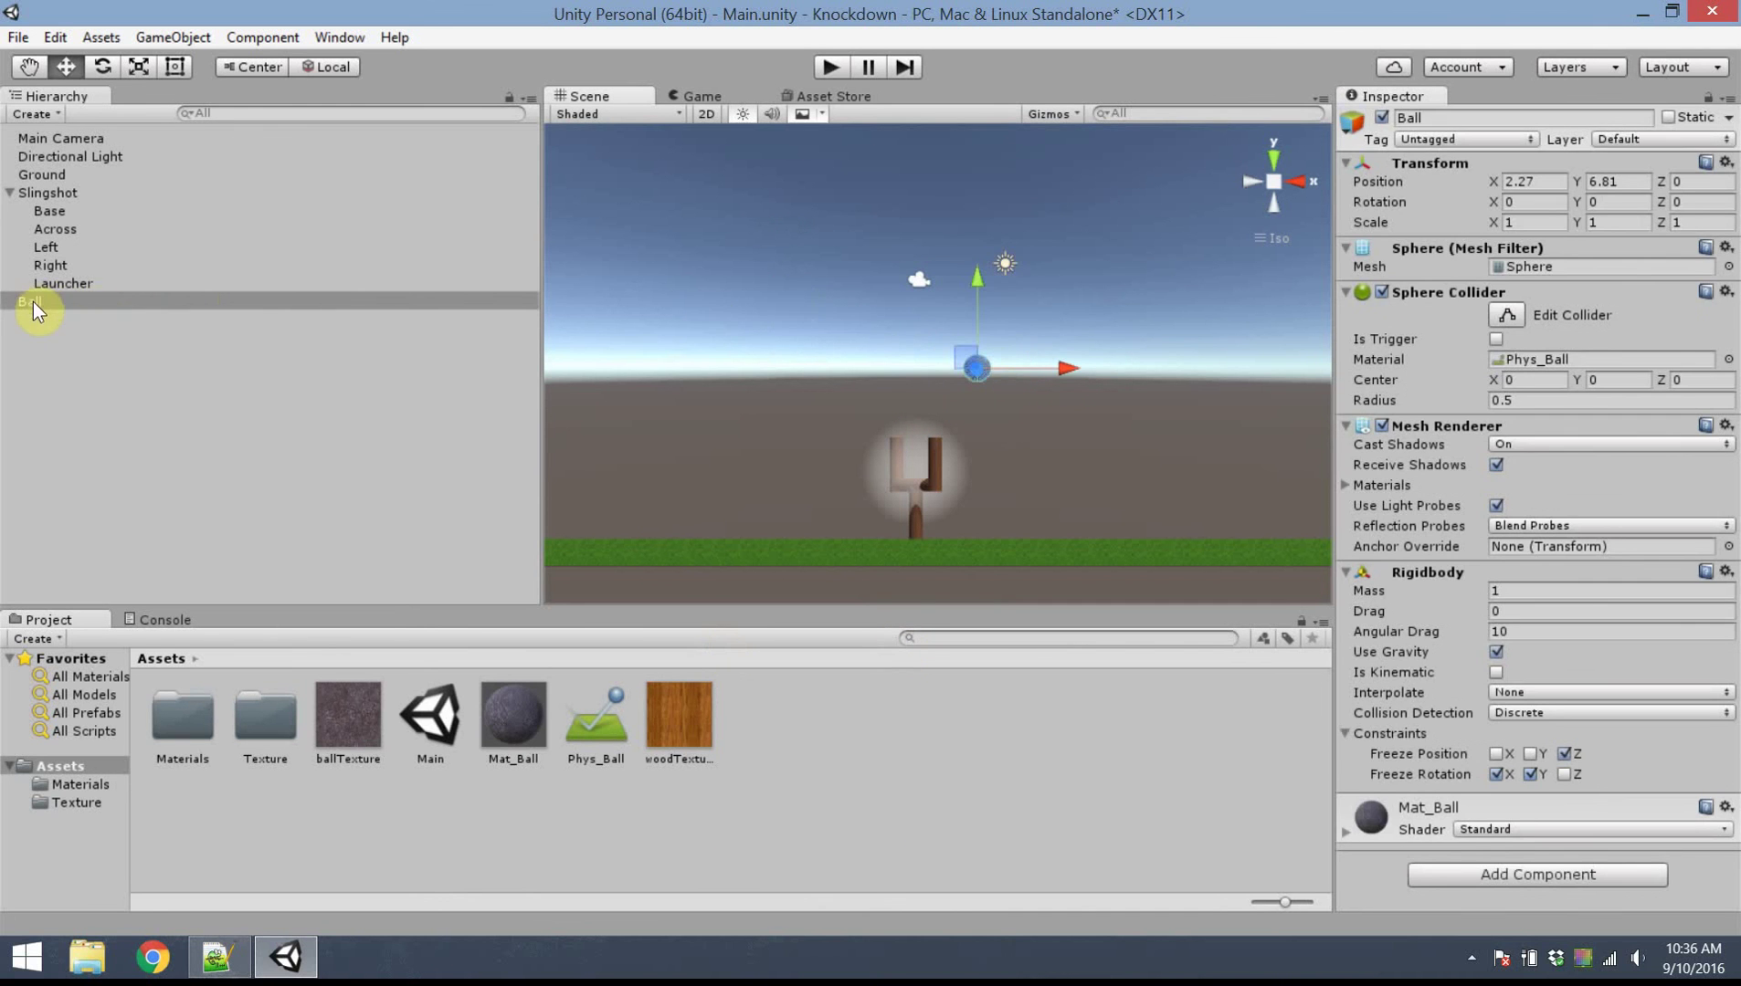
drag(33, 302, 886, 738)
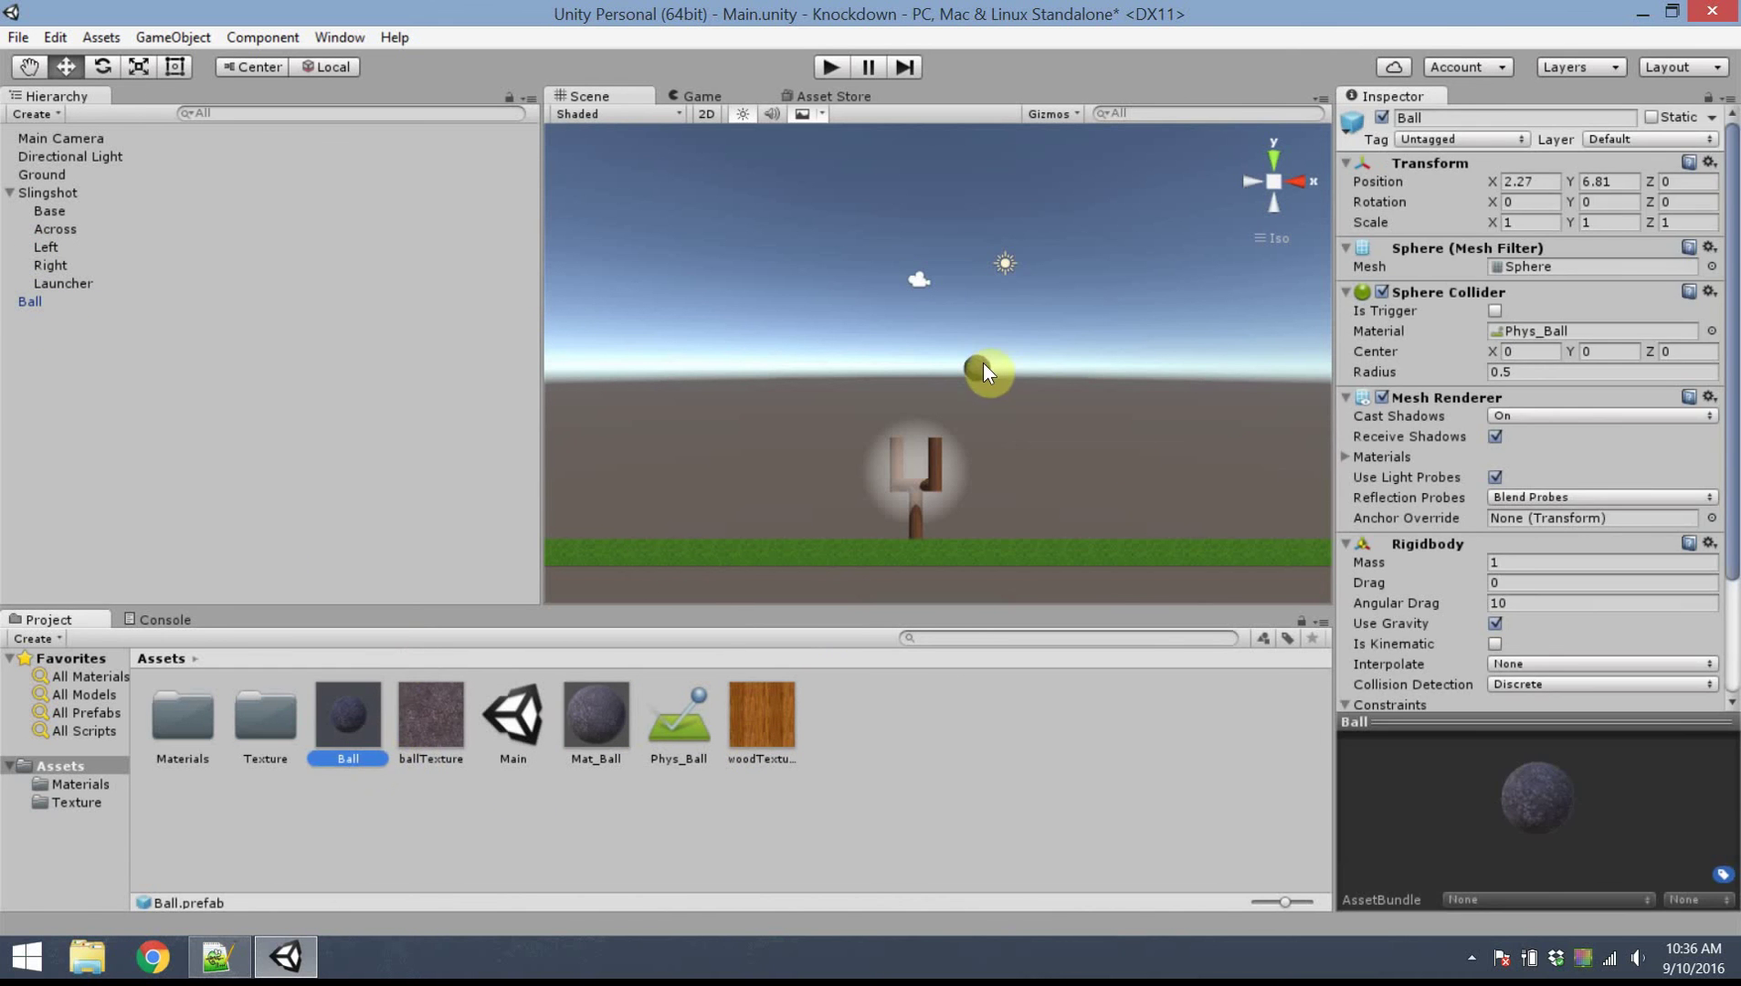
click(979, 367)
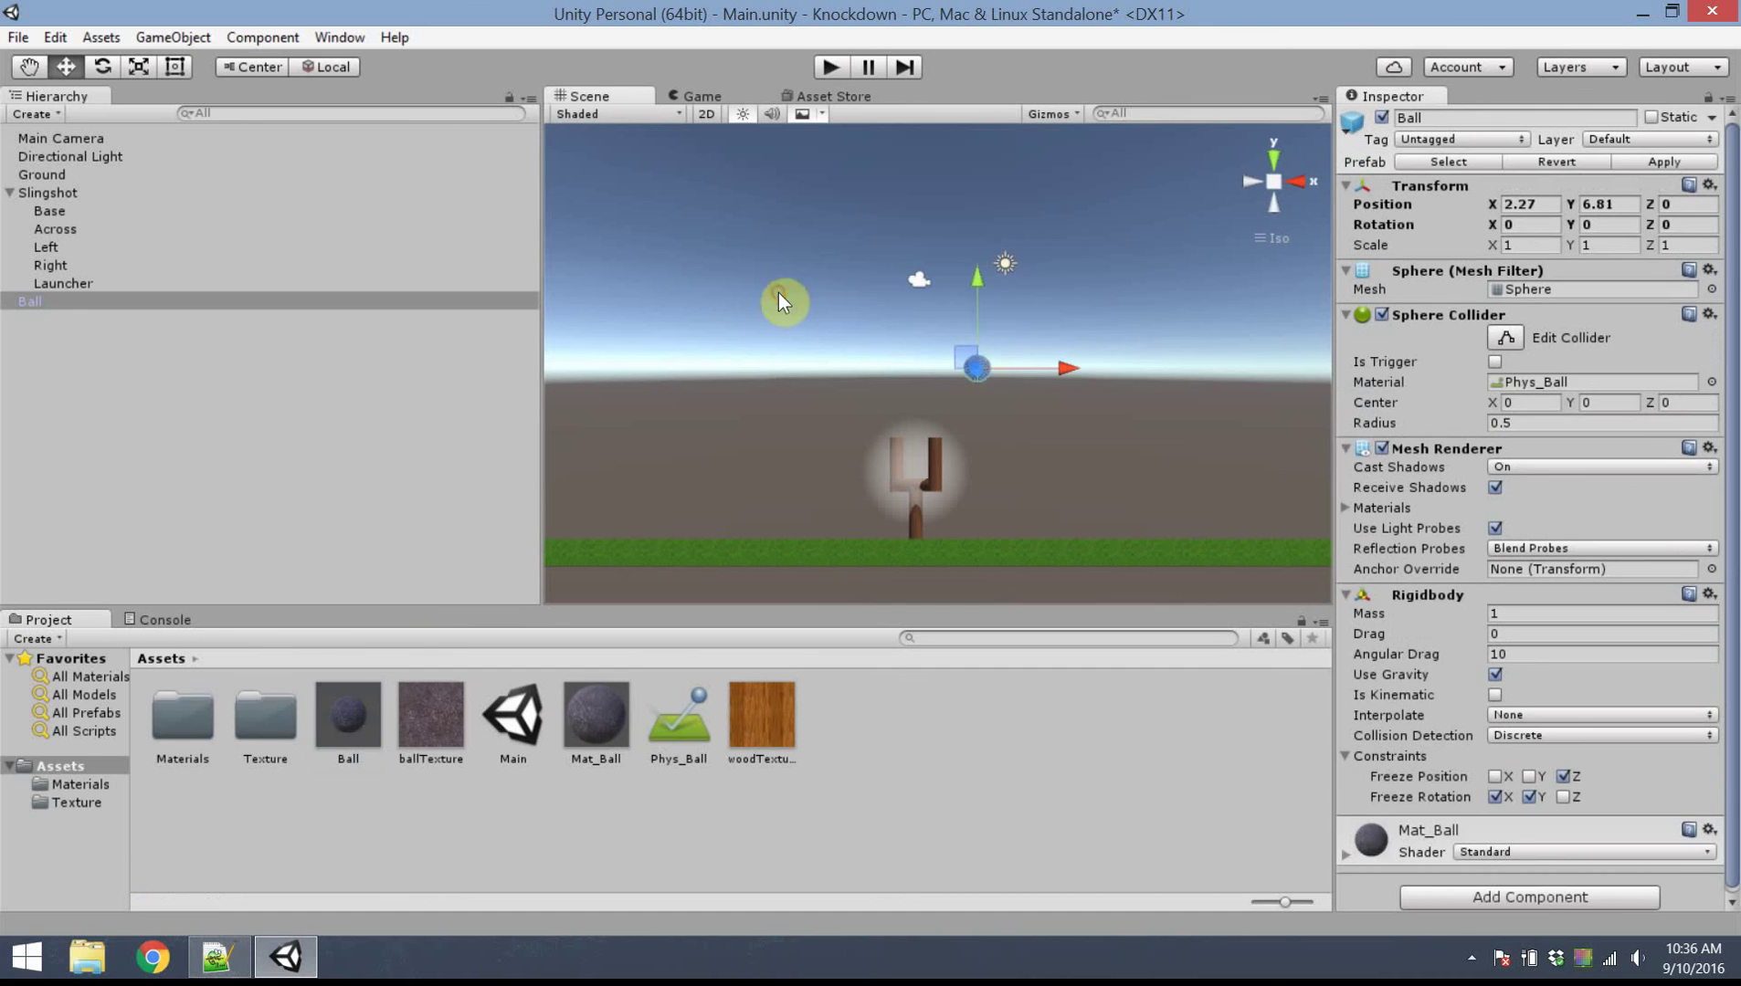
click(986, 763)
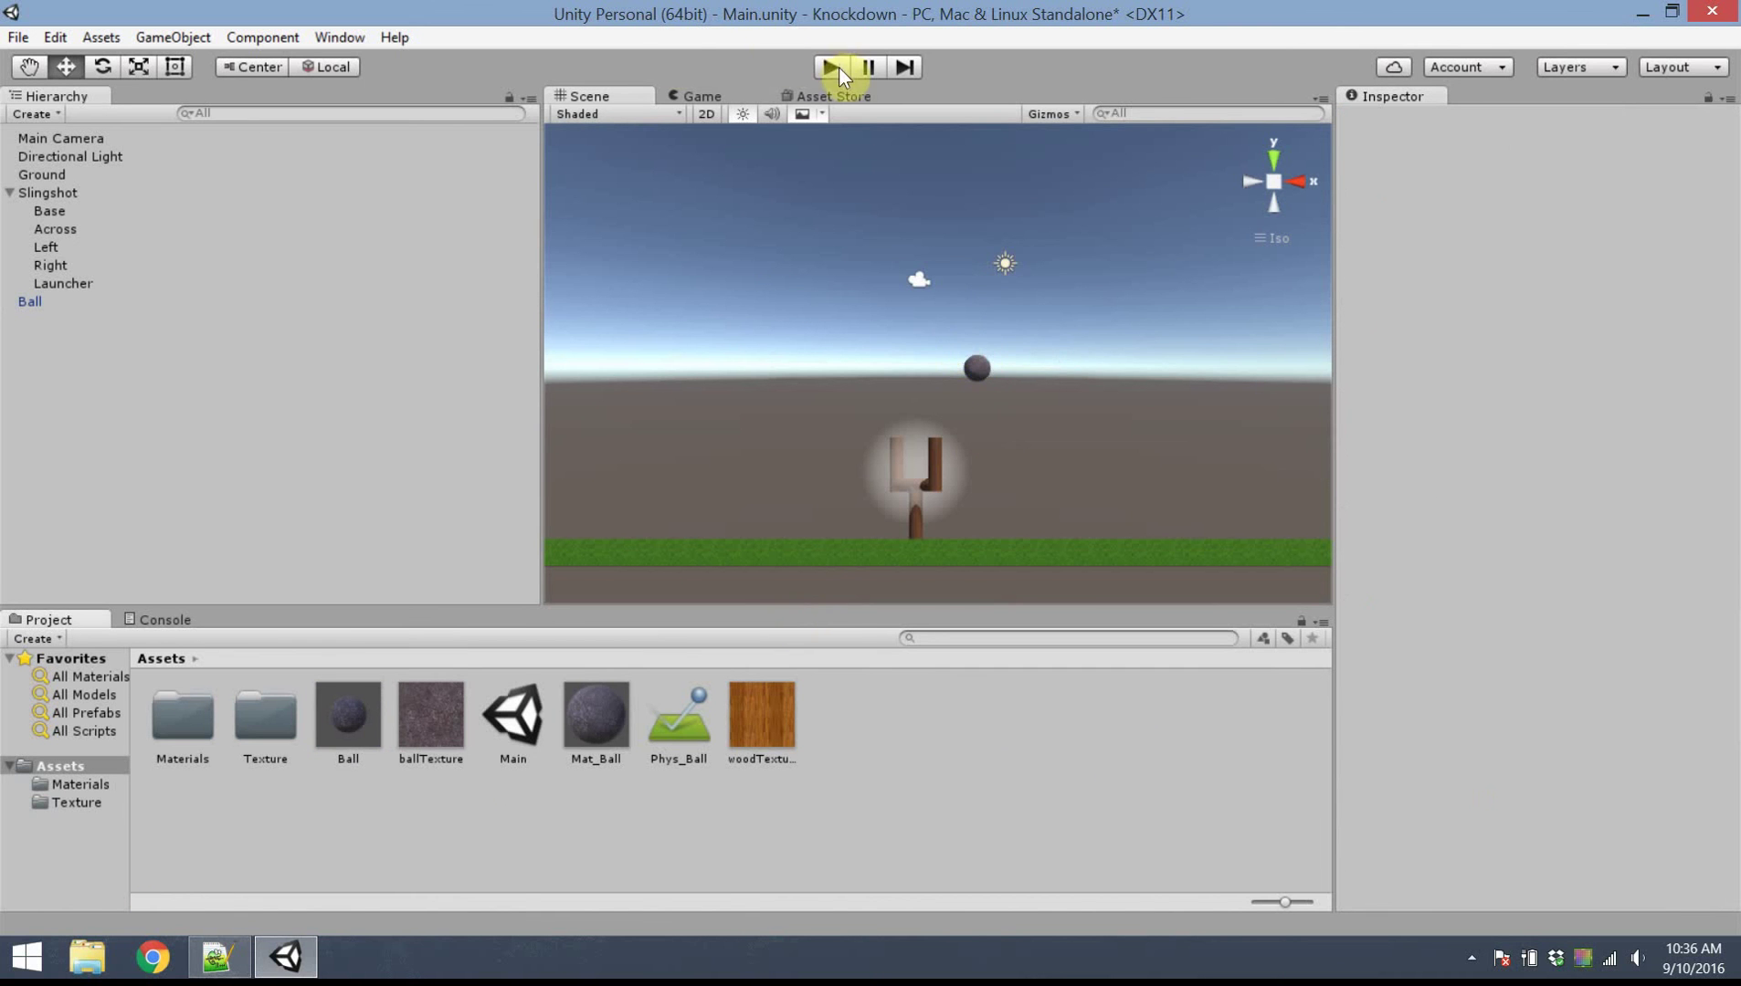
key(ctrl+p)
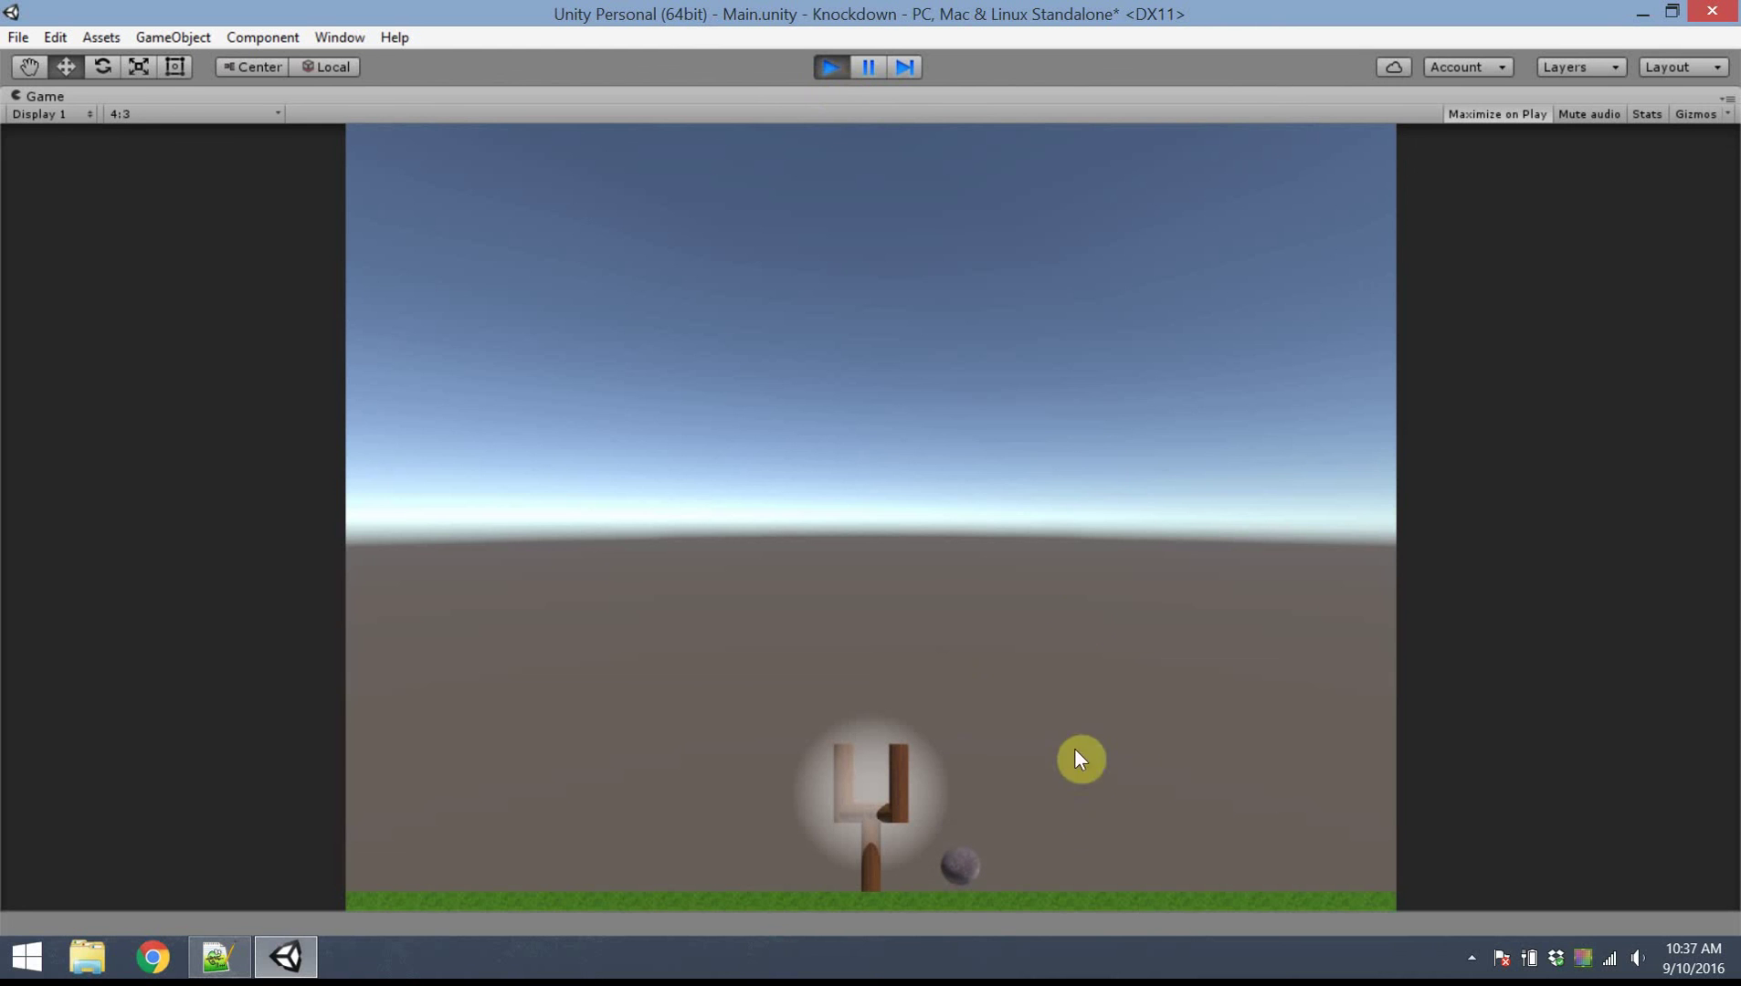
click(824, 67)
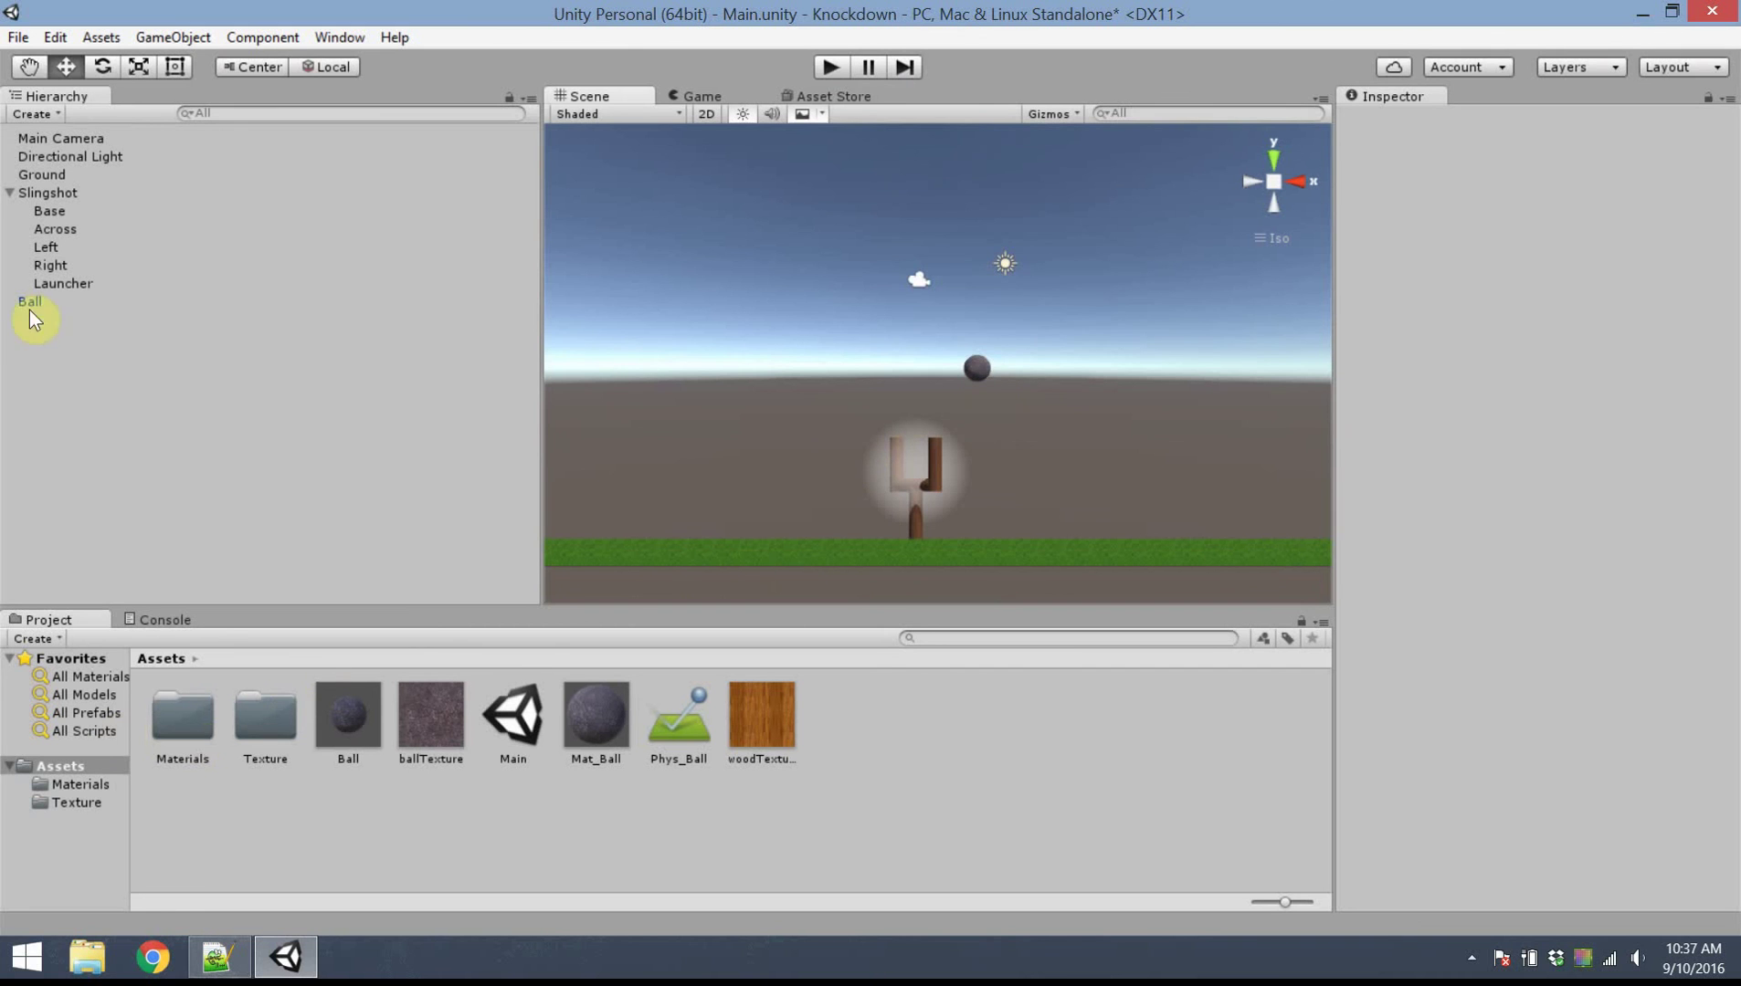
click(984, 368)
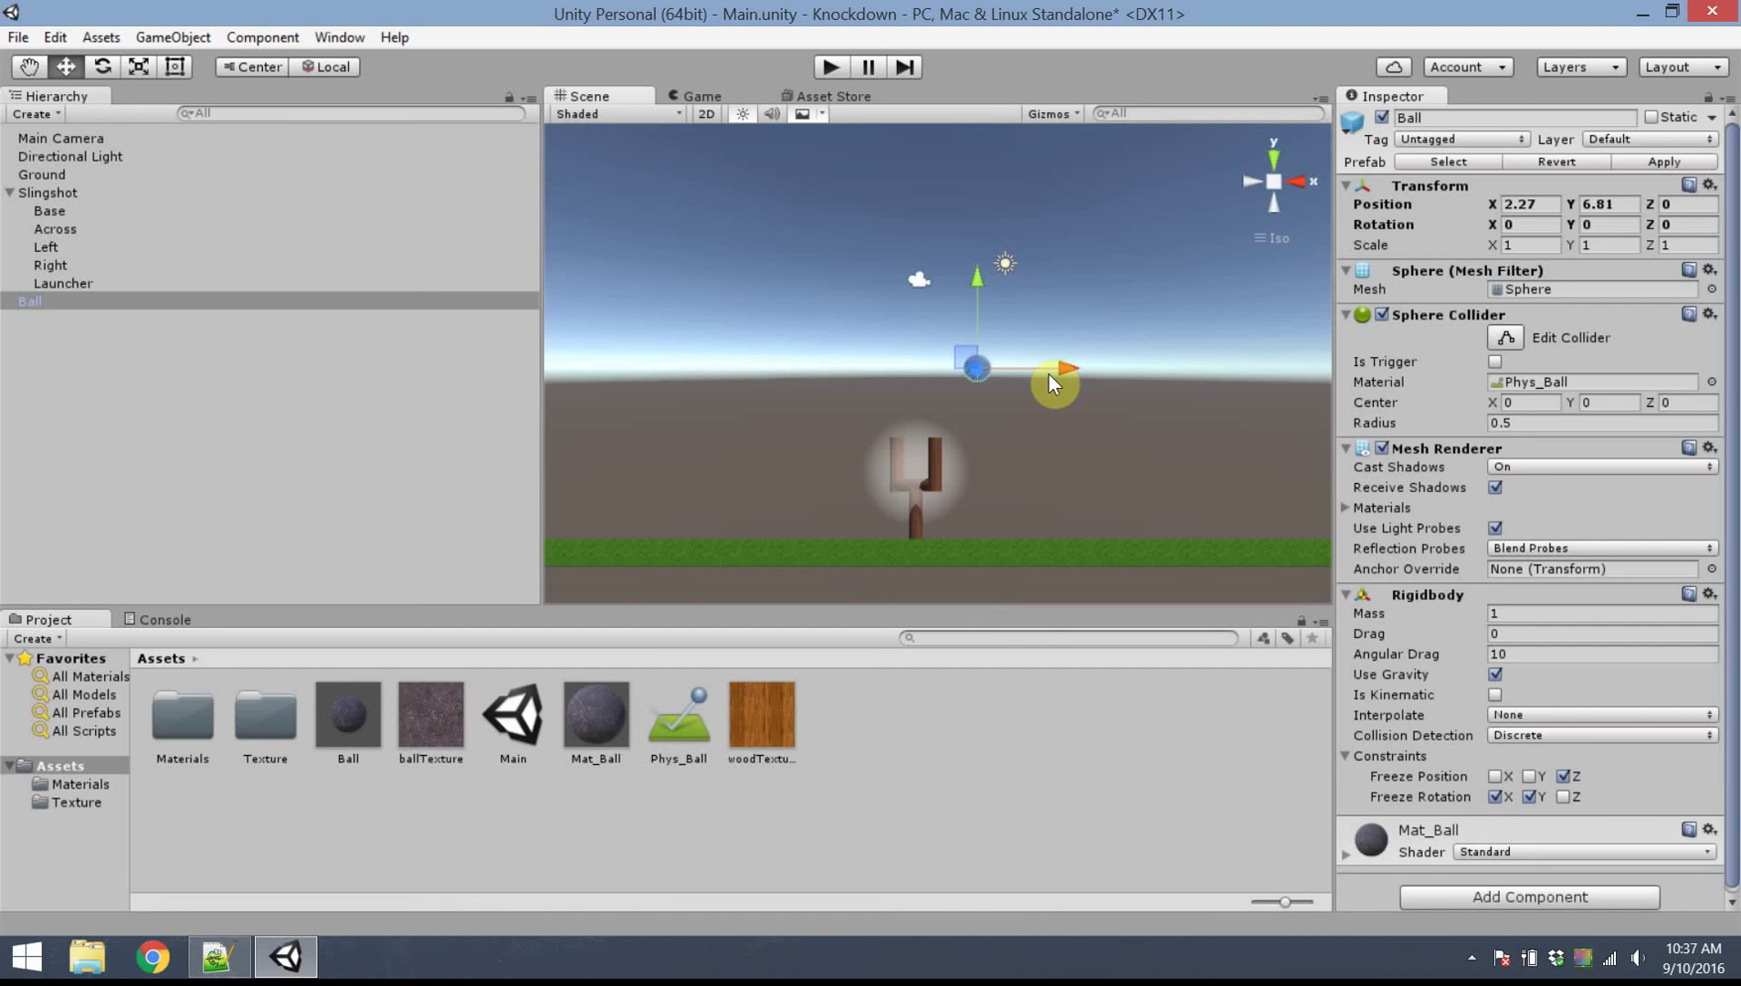
Delete the Ball from the scene; file ballTexture into Texture, Mat_Ball and Phys_Ball into Materials
key(Delete)
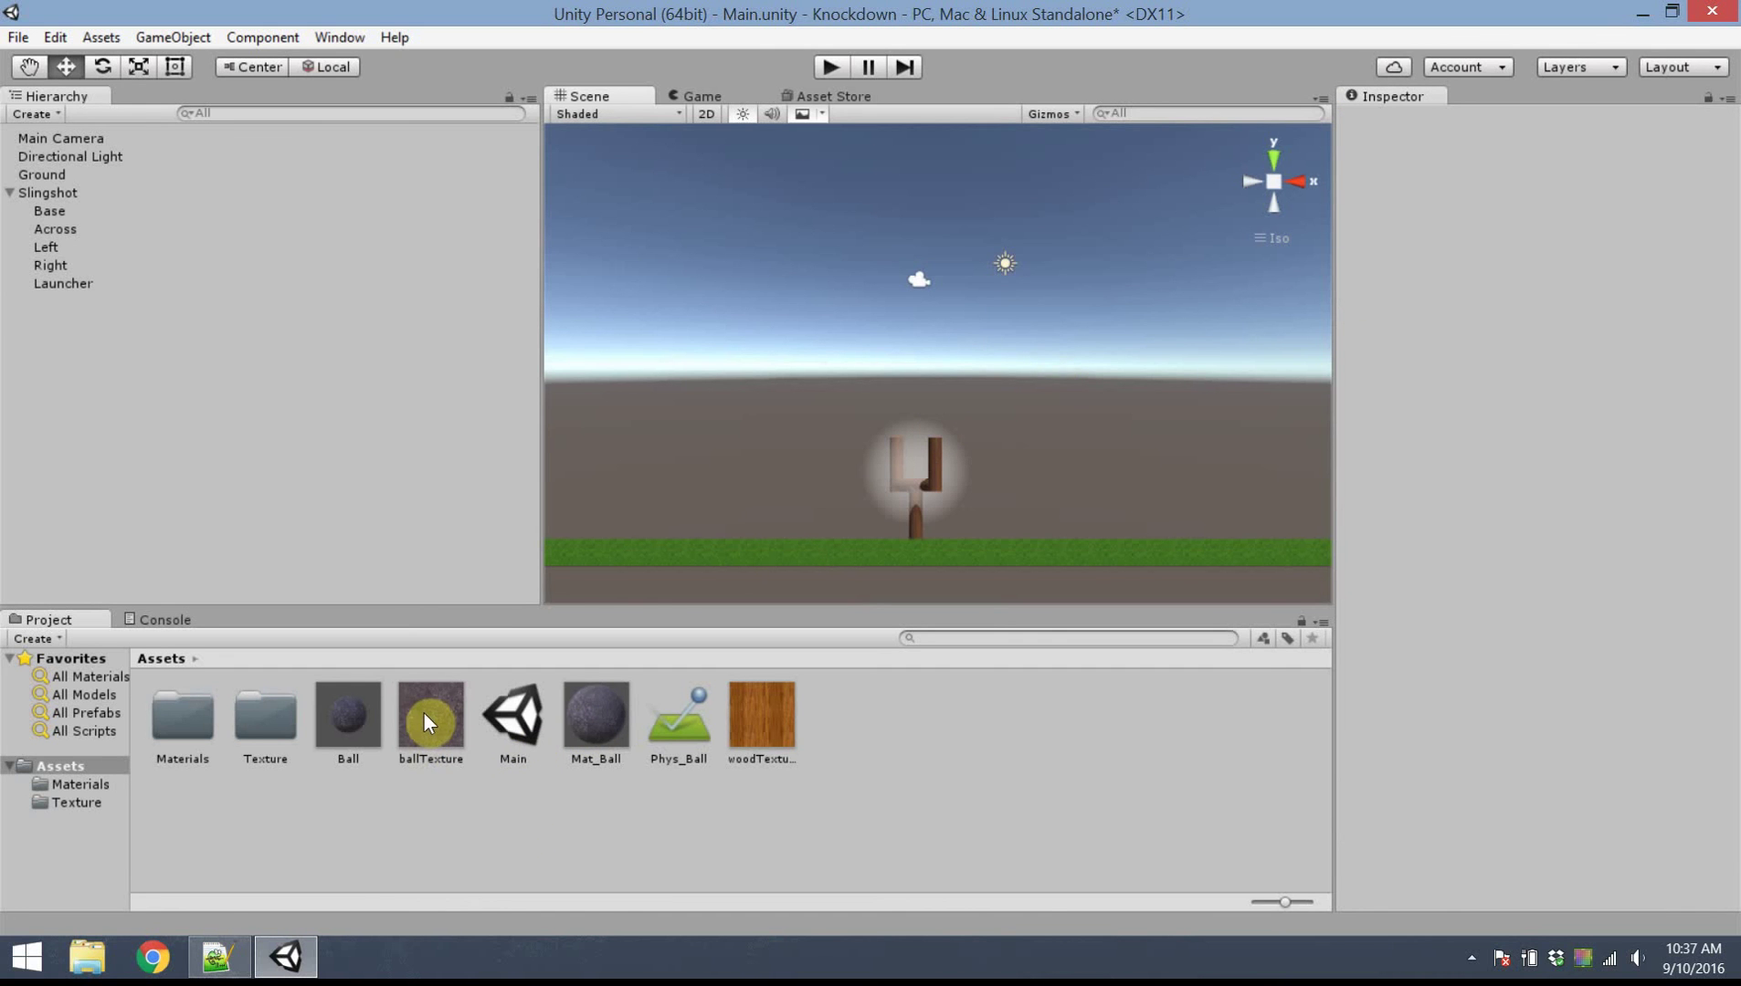
drag(421, 712, 265, 718)
drag(517, 707, 184, 708)
drag(489, 742, 181, 720)
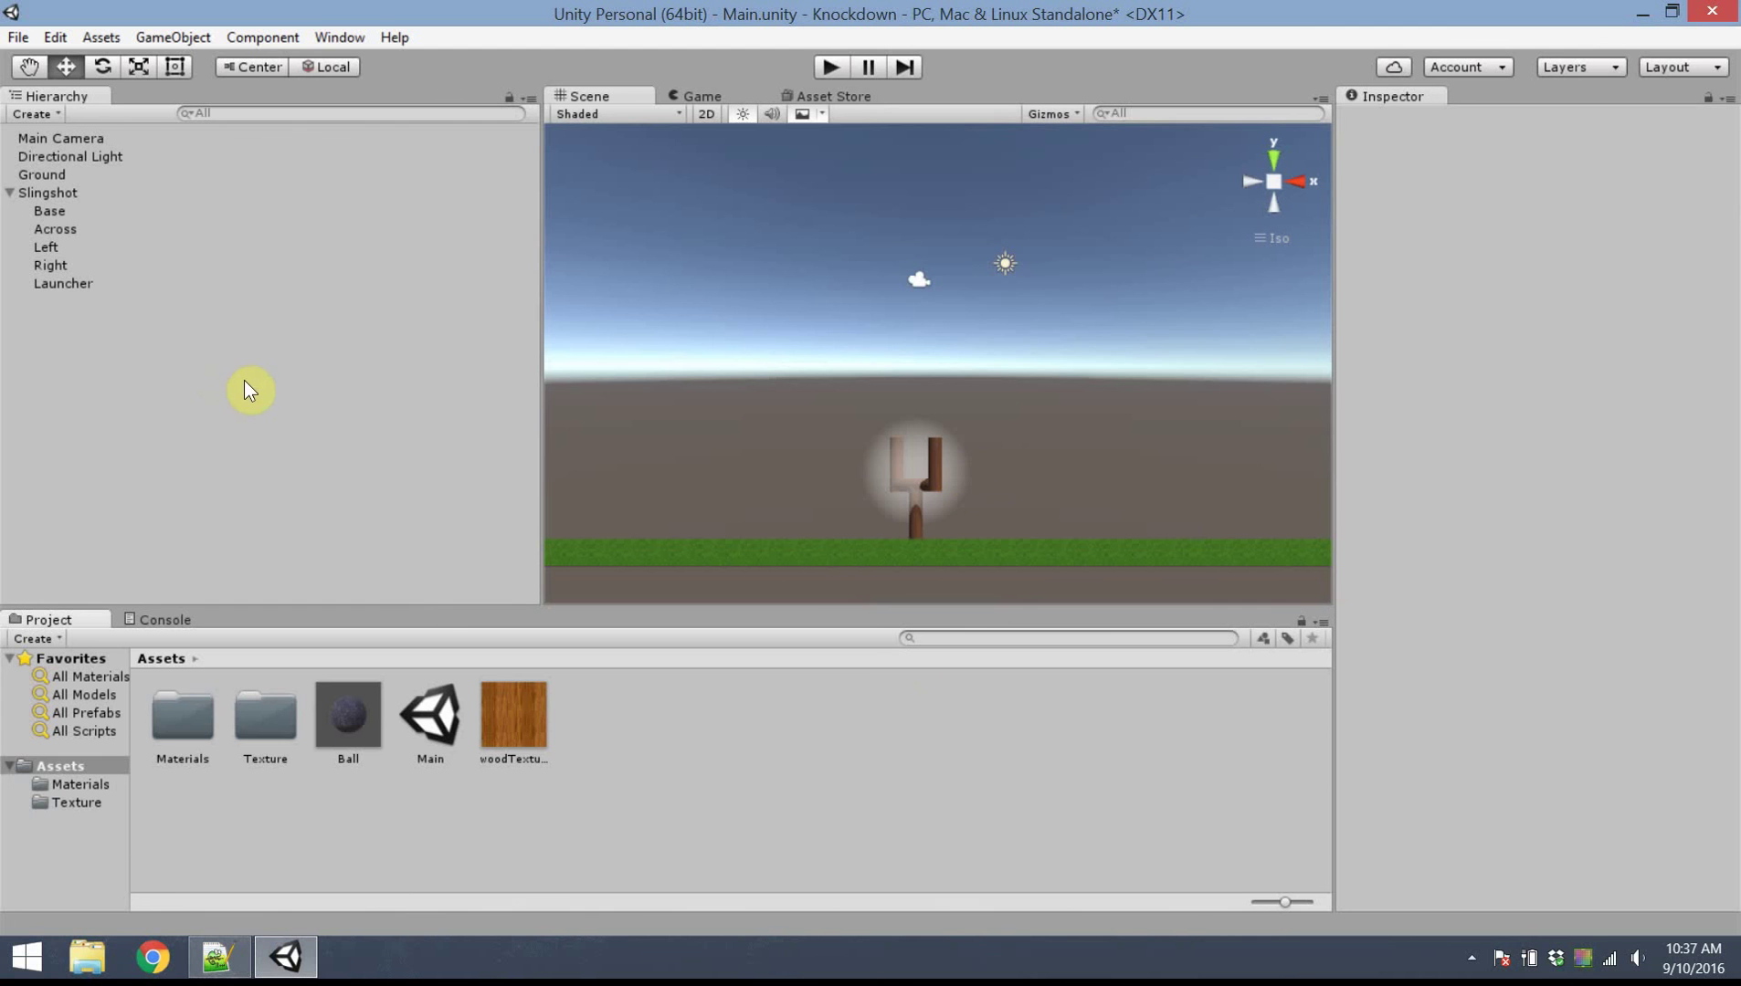
Add an empty object named BlockGroup at position 0, 0, 0
right_click(87, 347)
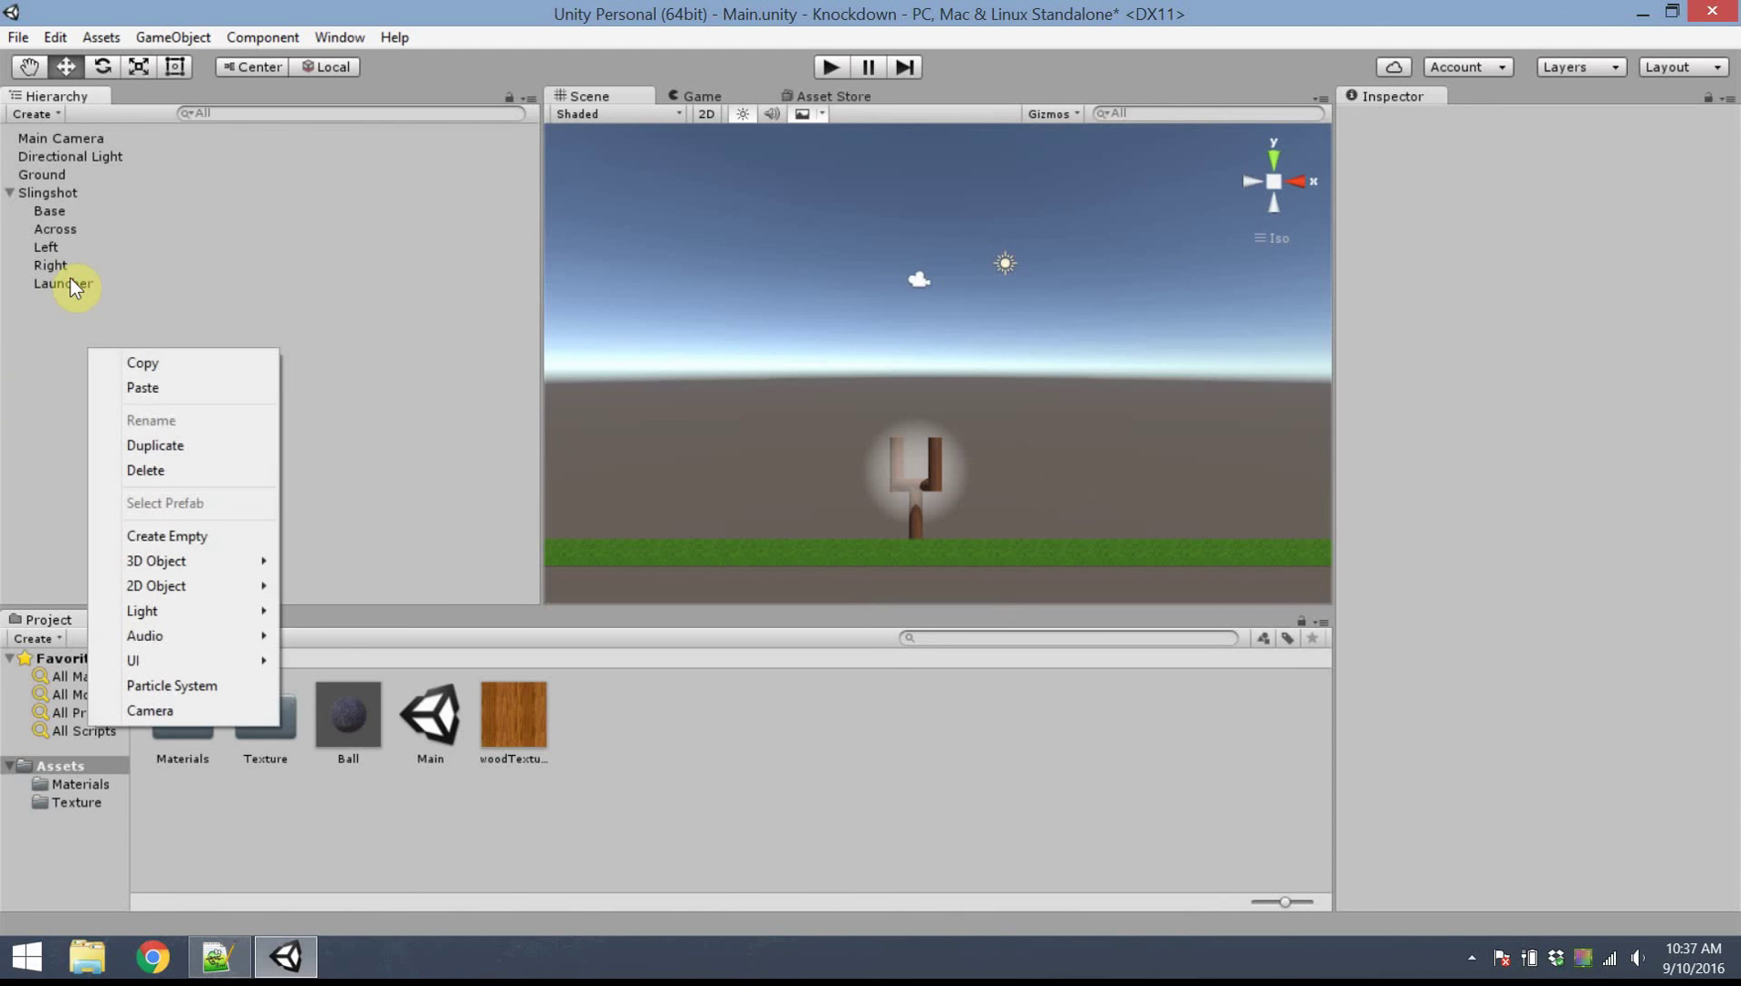
click(167, 537)
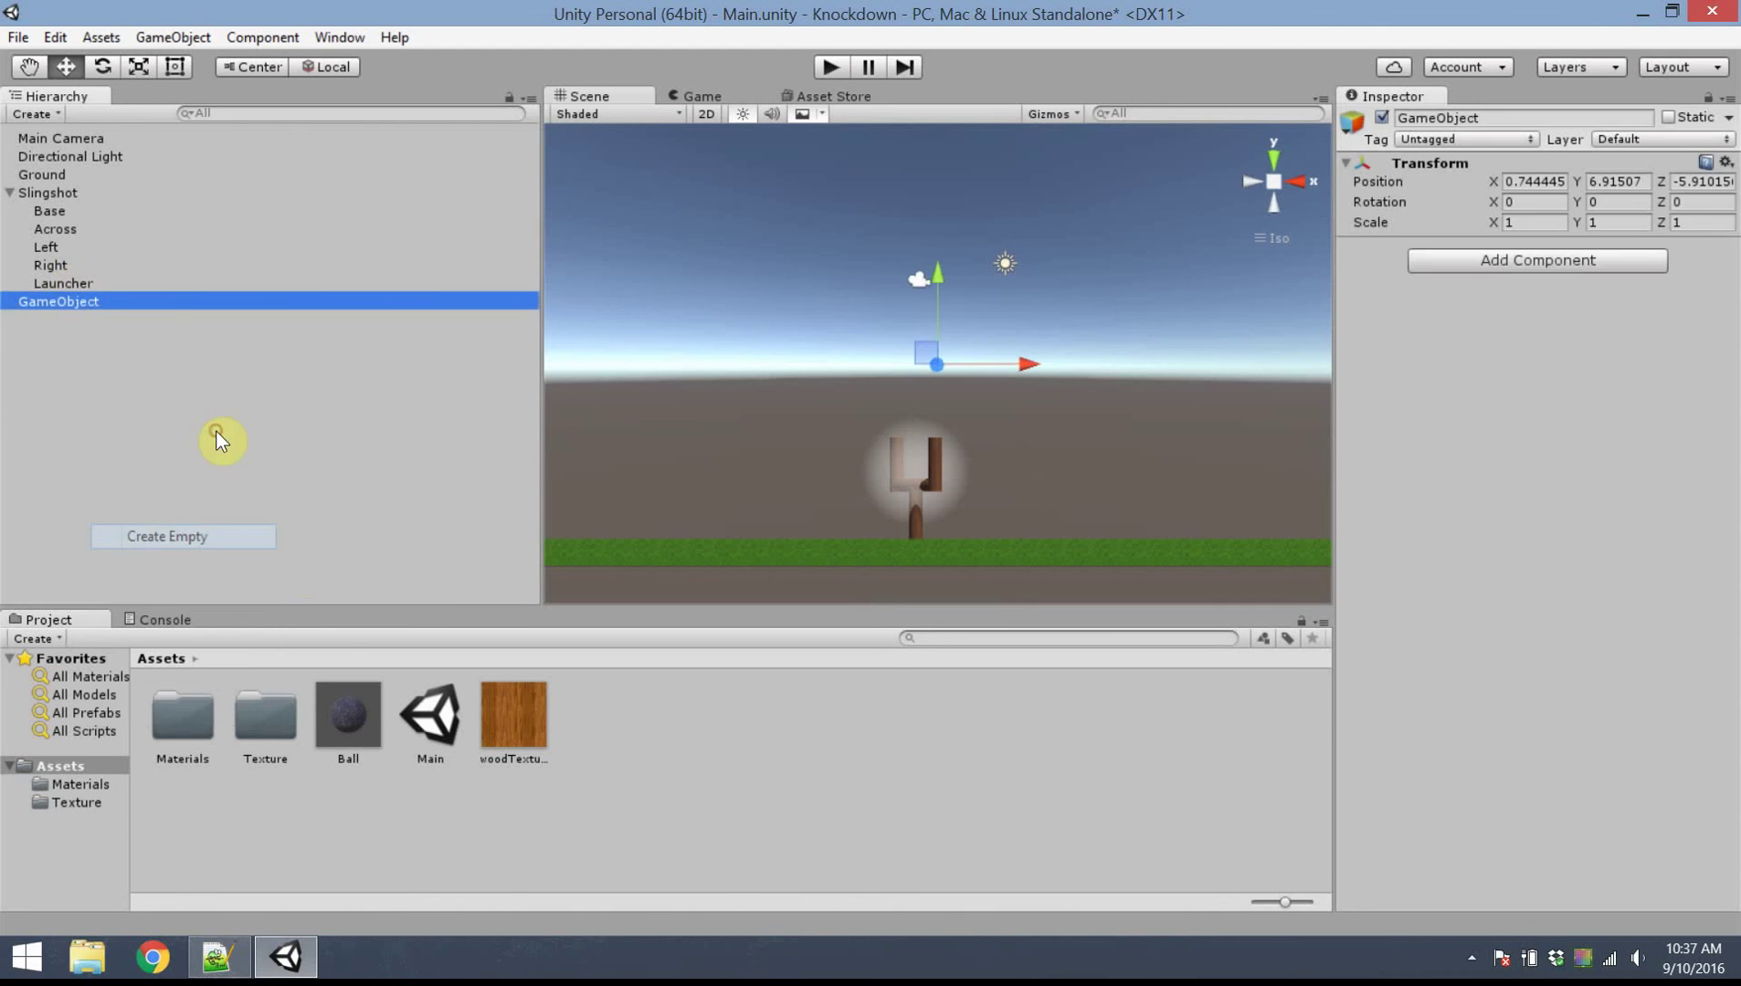
click(1461, 117)
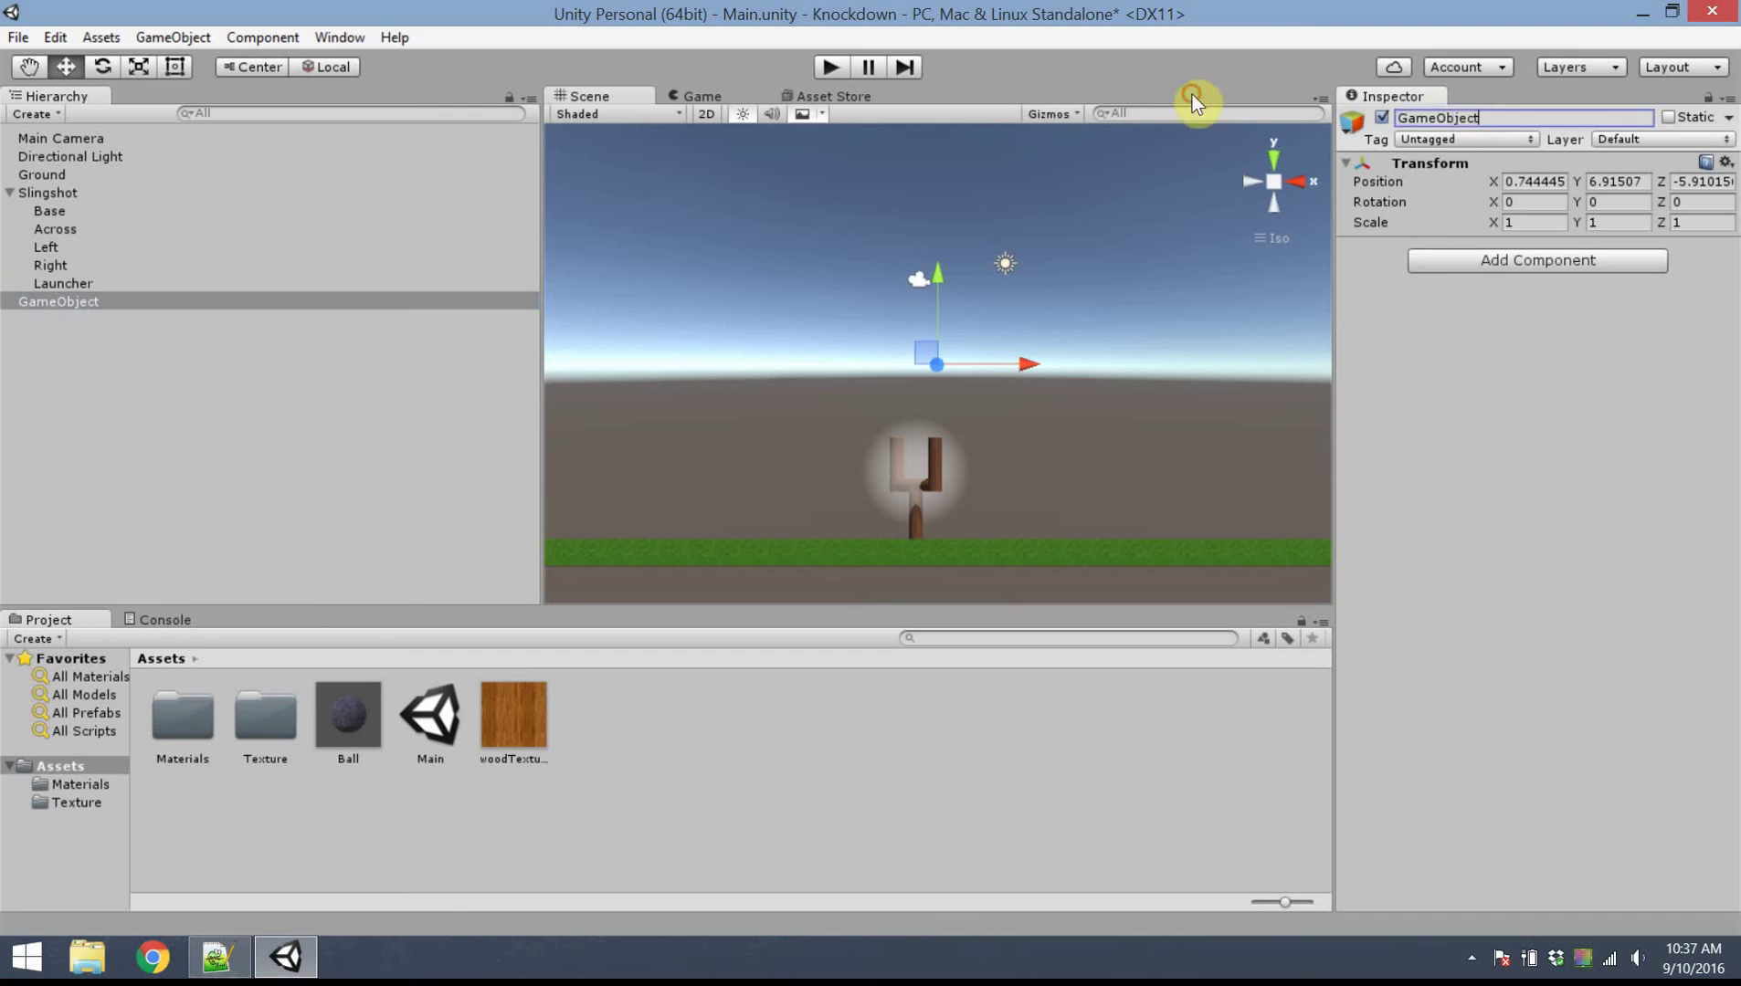
text(BlockGroup)
key(Return)
click(1518, 180)
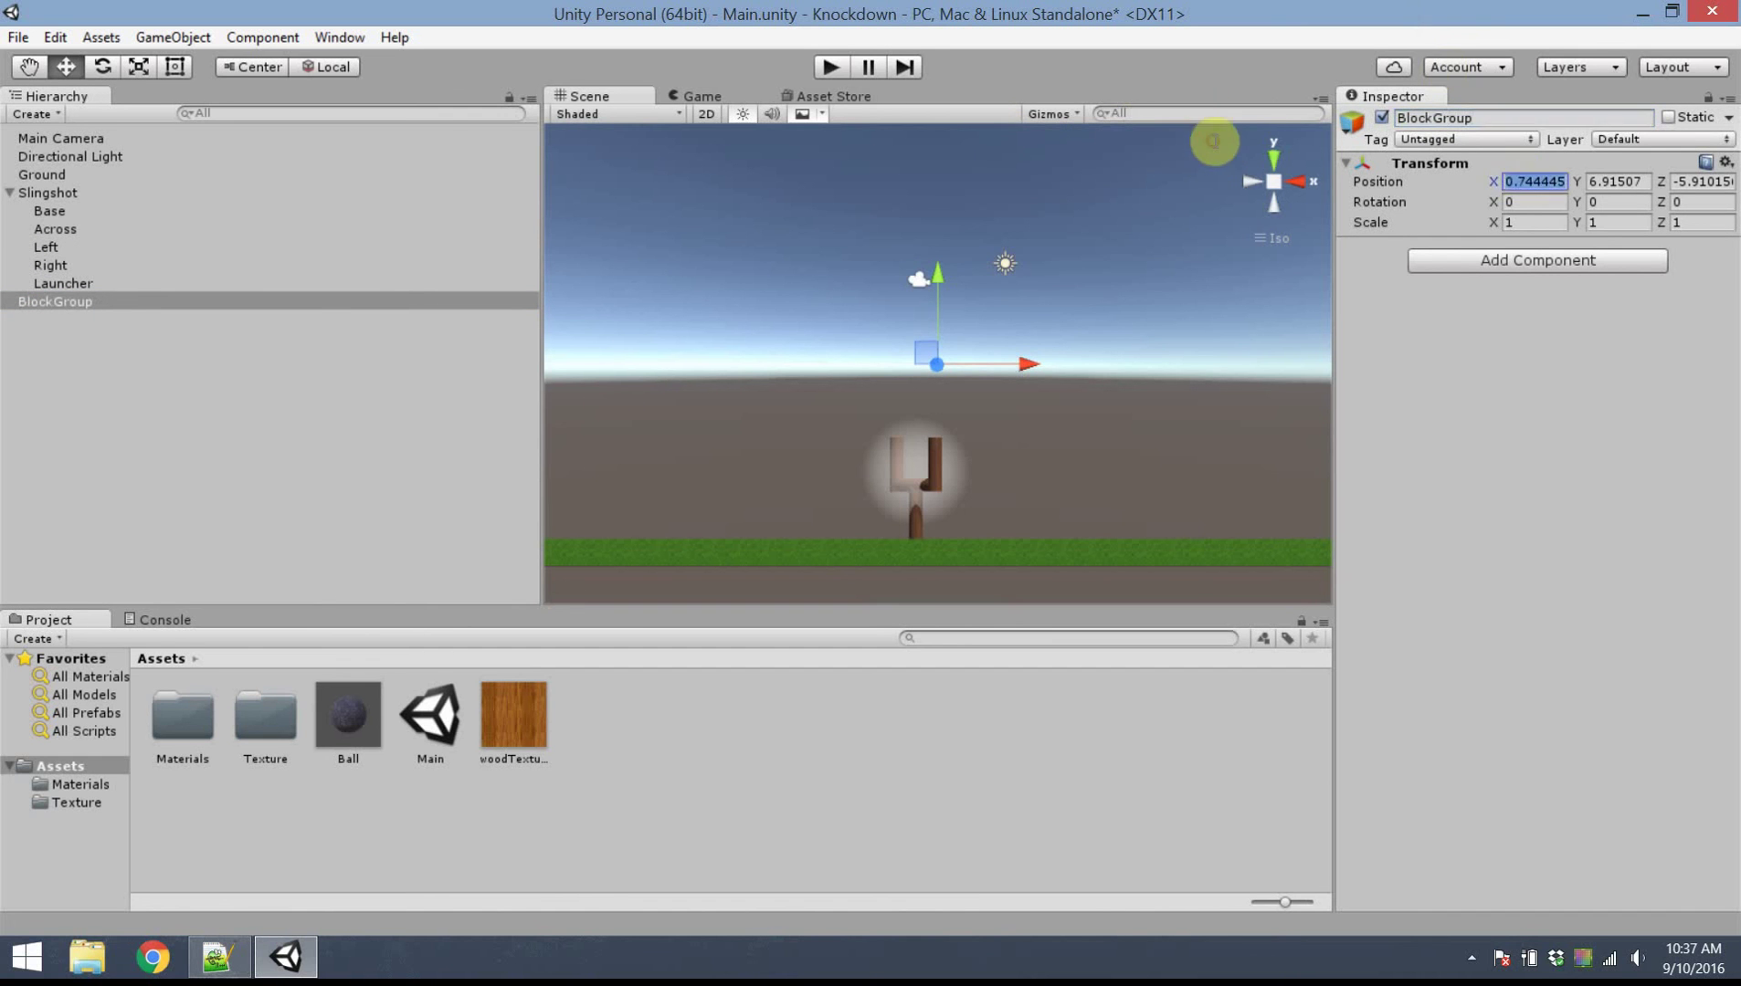
text(0)
key(Tab)
text(0)
key(Tab)
text(0)
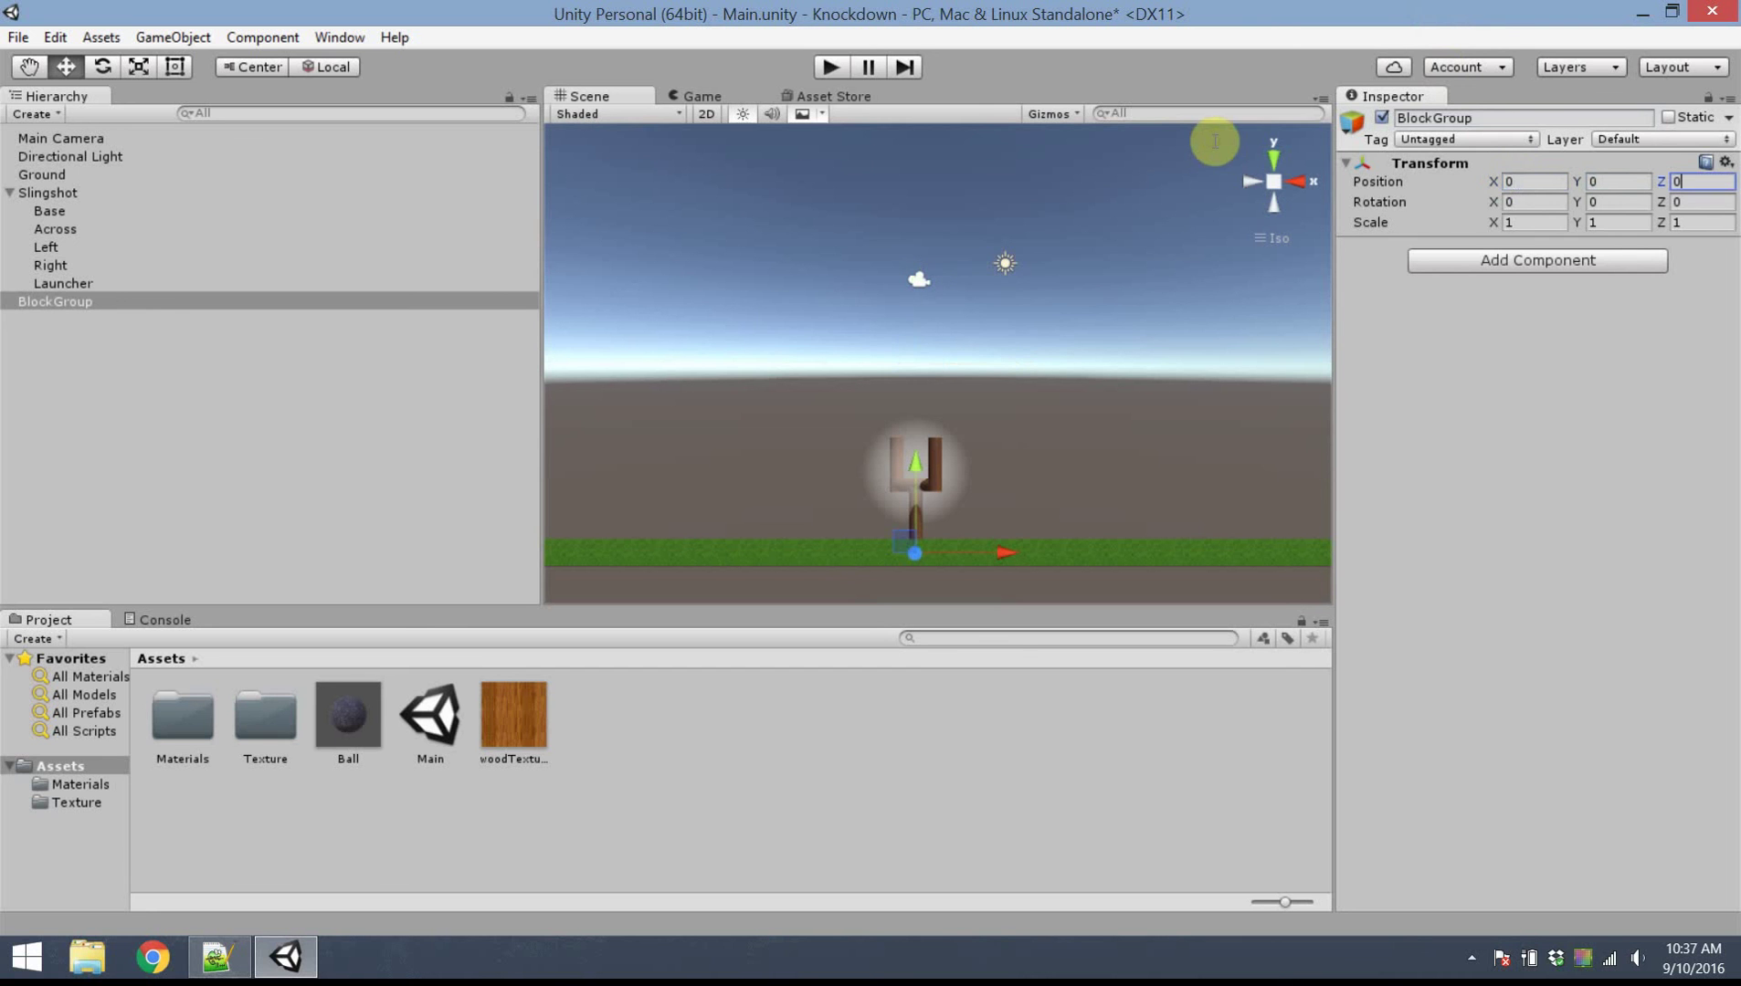
click(226, 394)
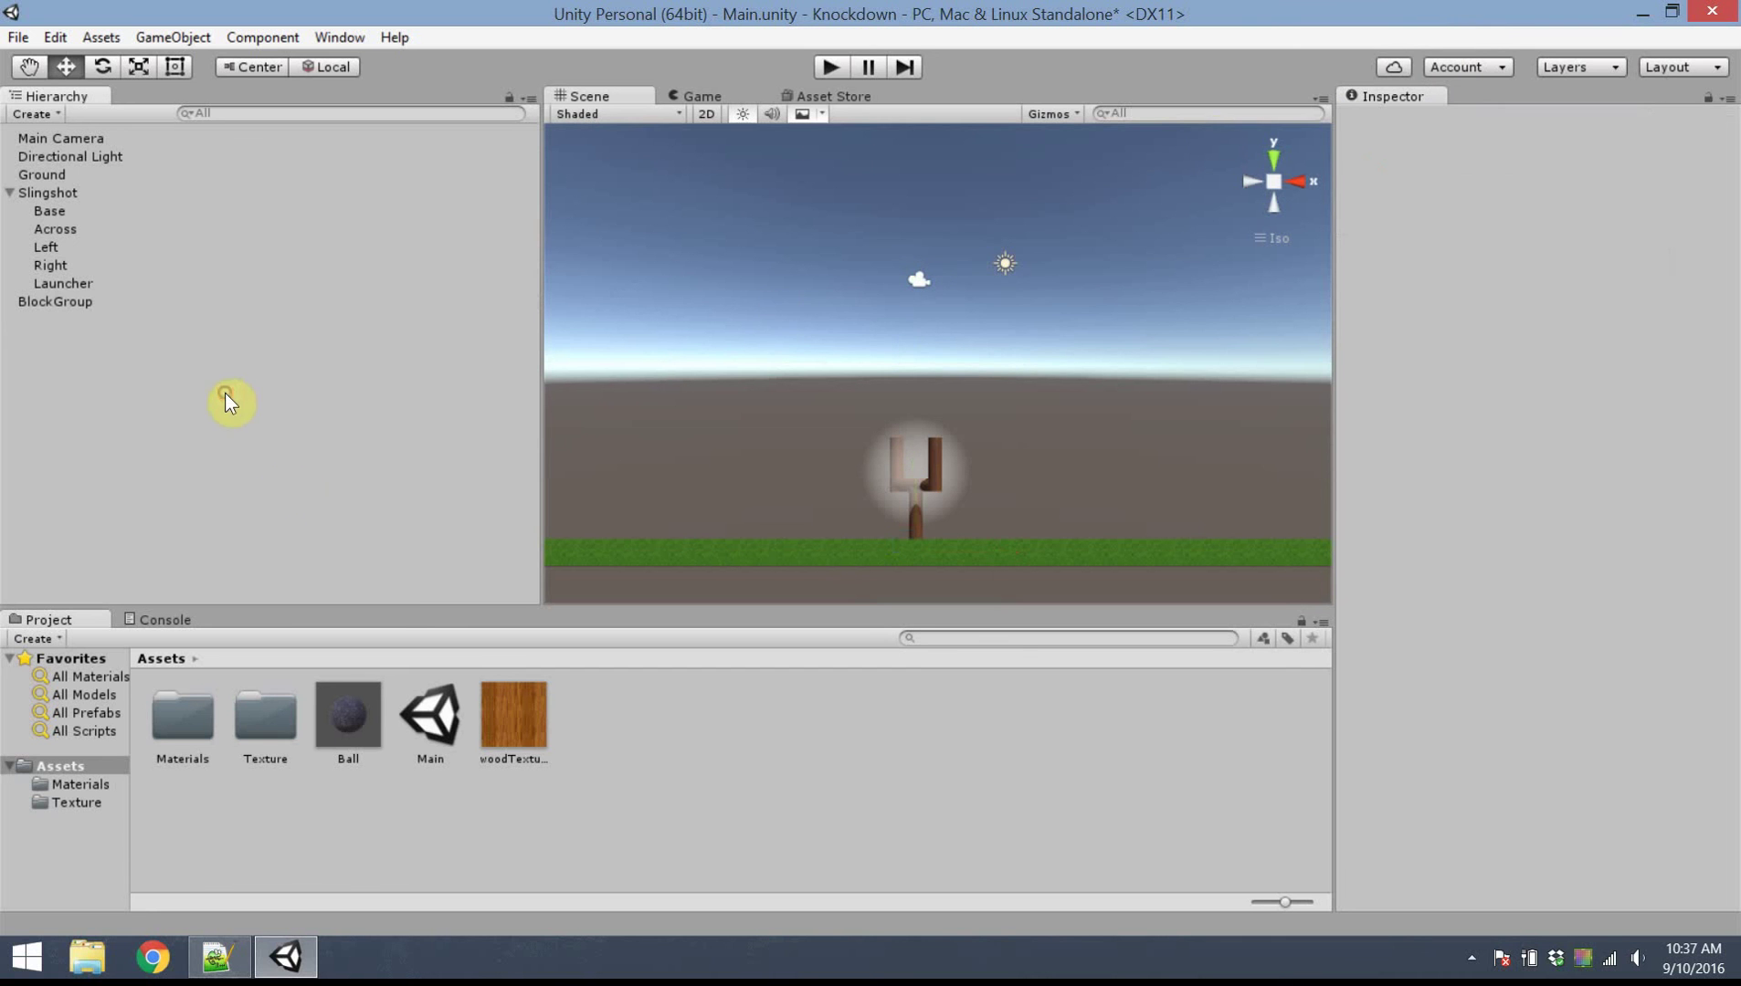
Add a cube named Block at 0, 0, 0 and set its Scale Y to 4
right_click(171, 374)
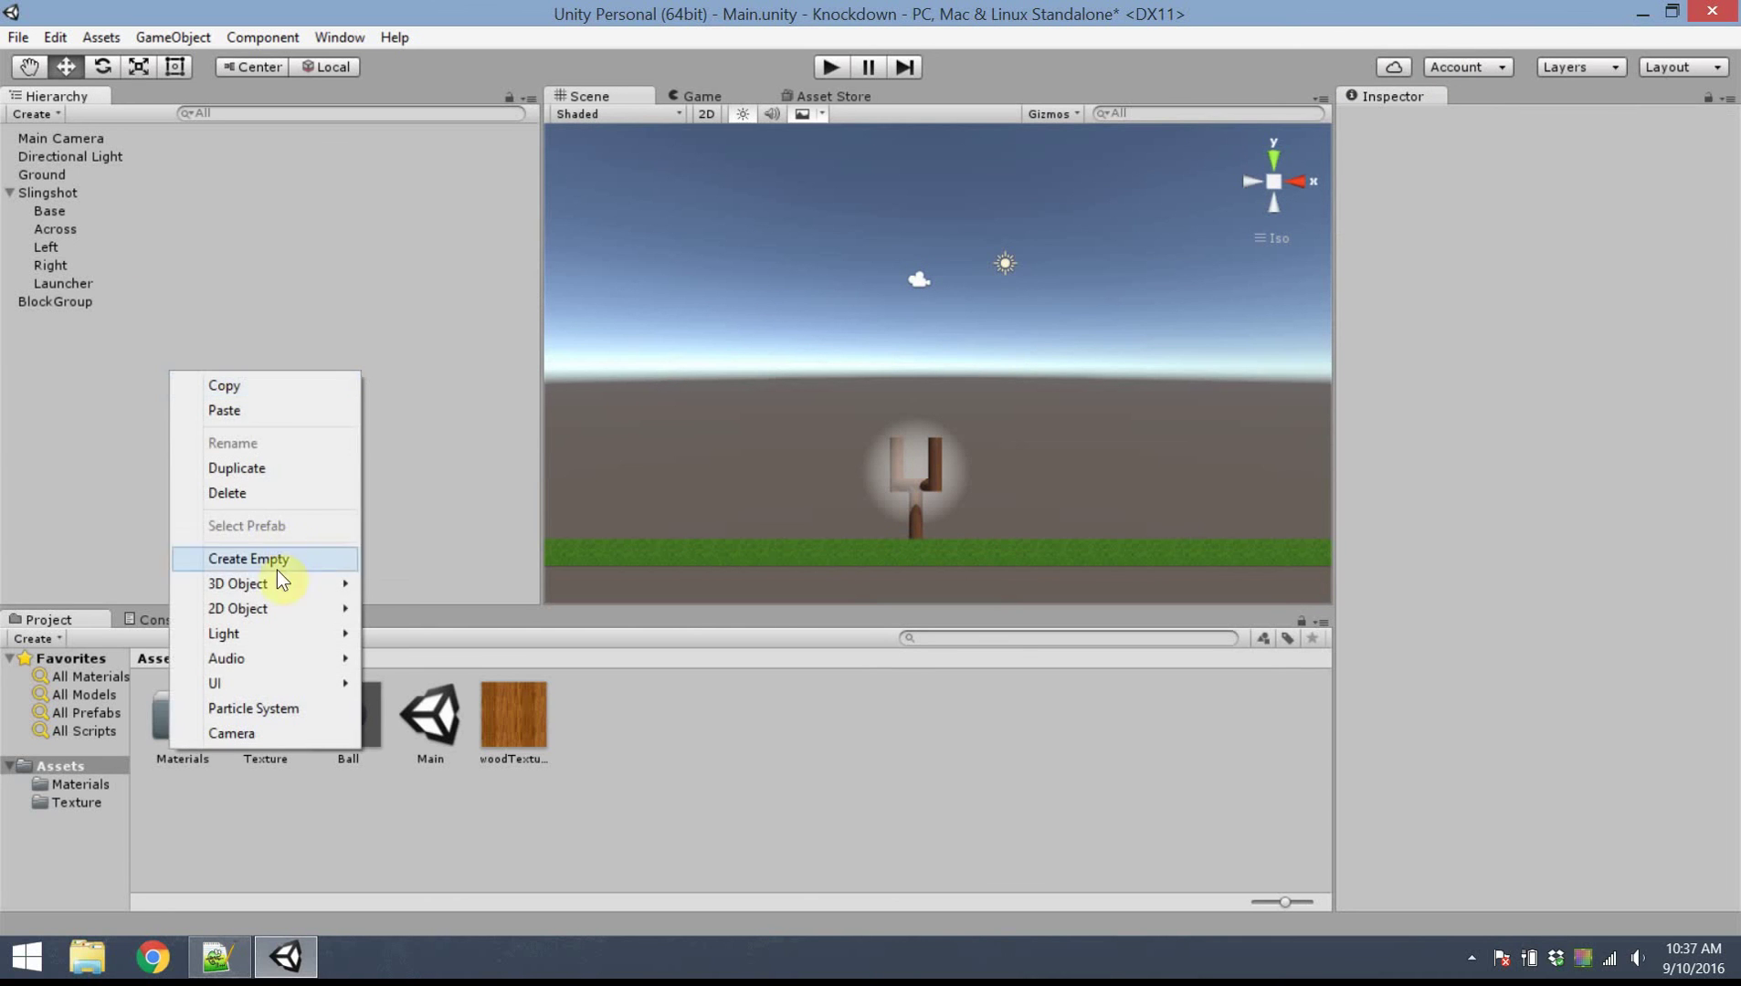
mouse_move(286, 583)
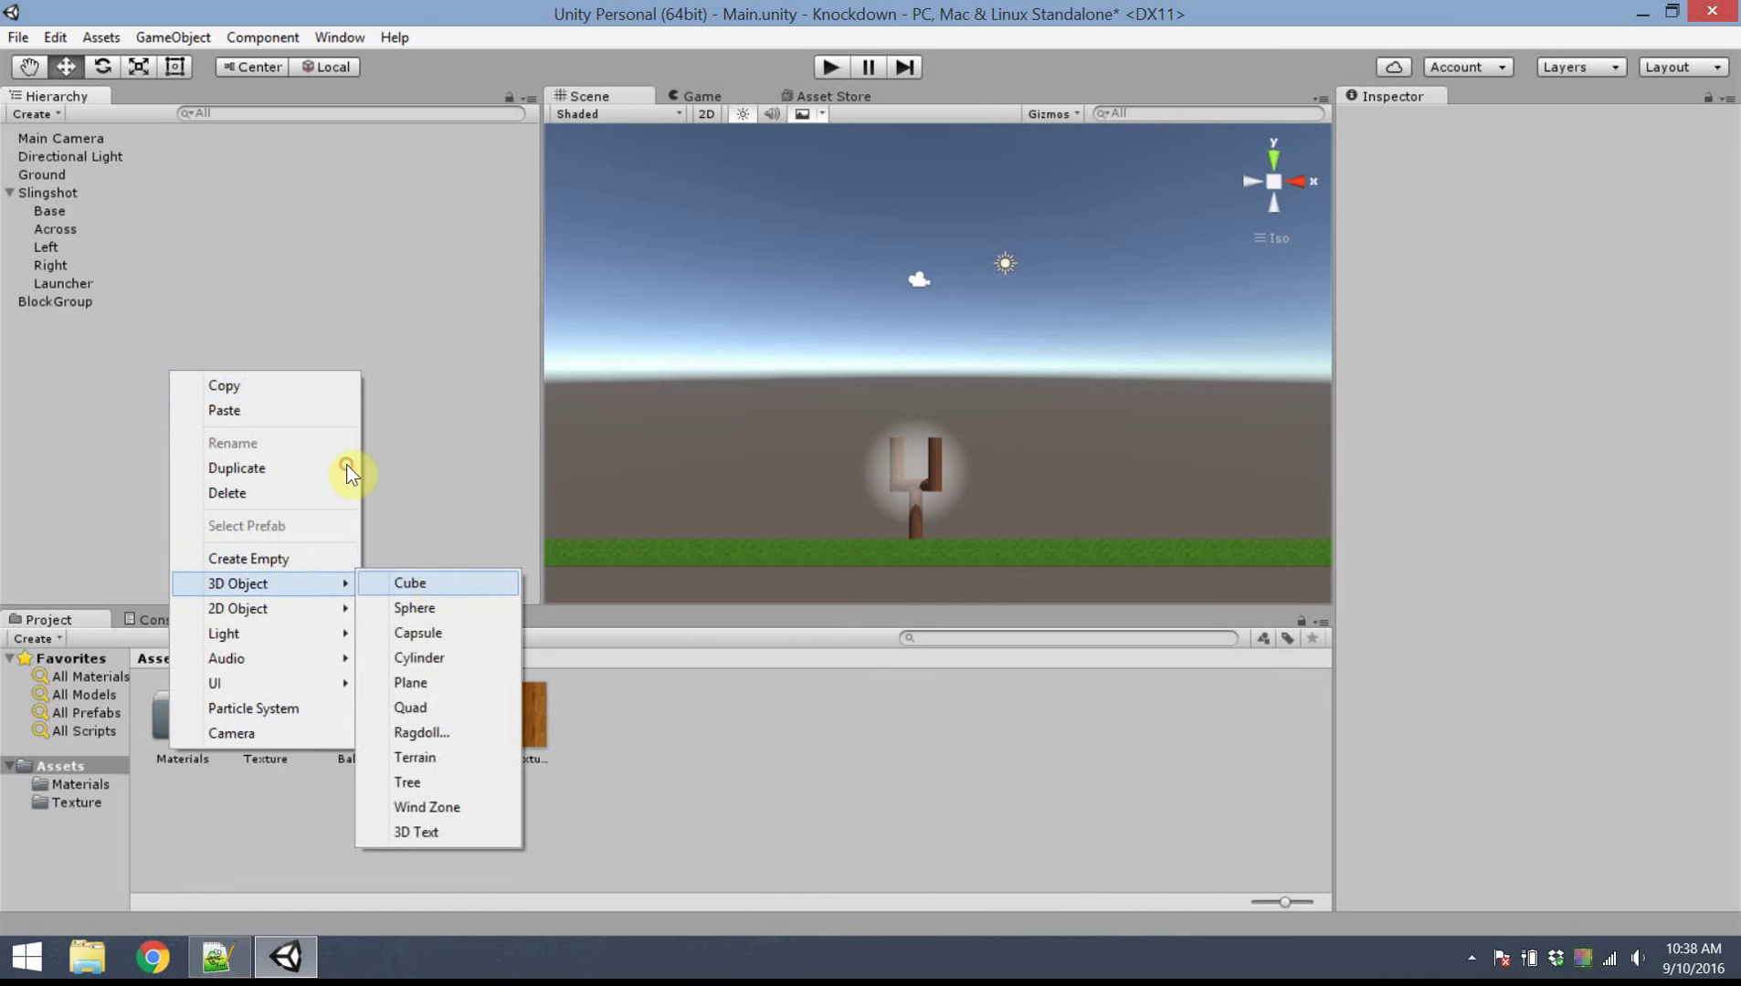
click(433, 581)
key(Tab)
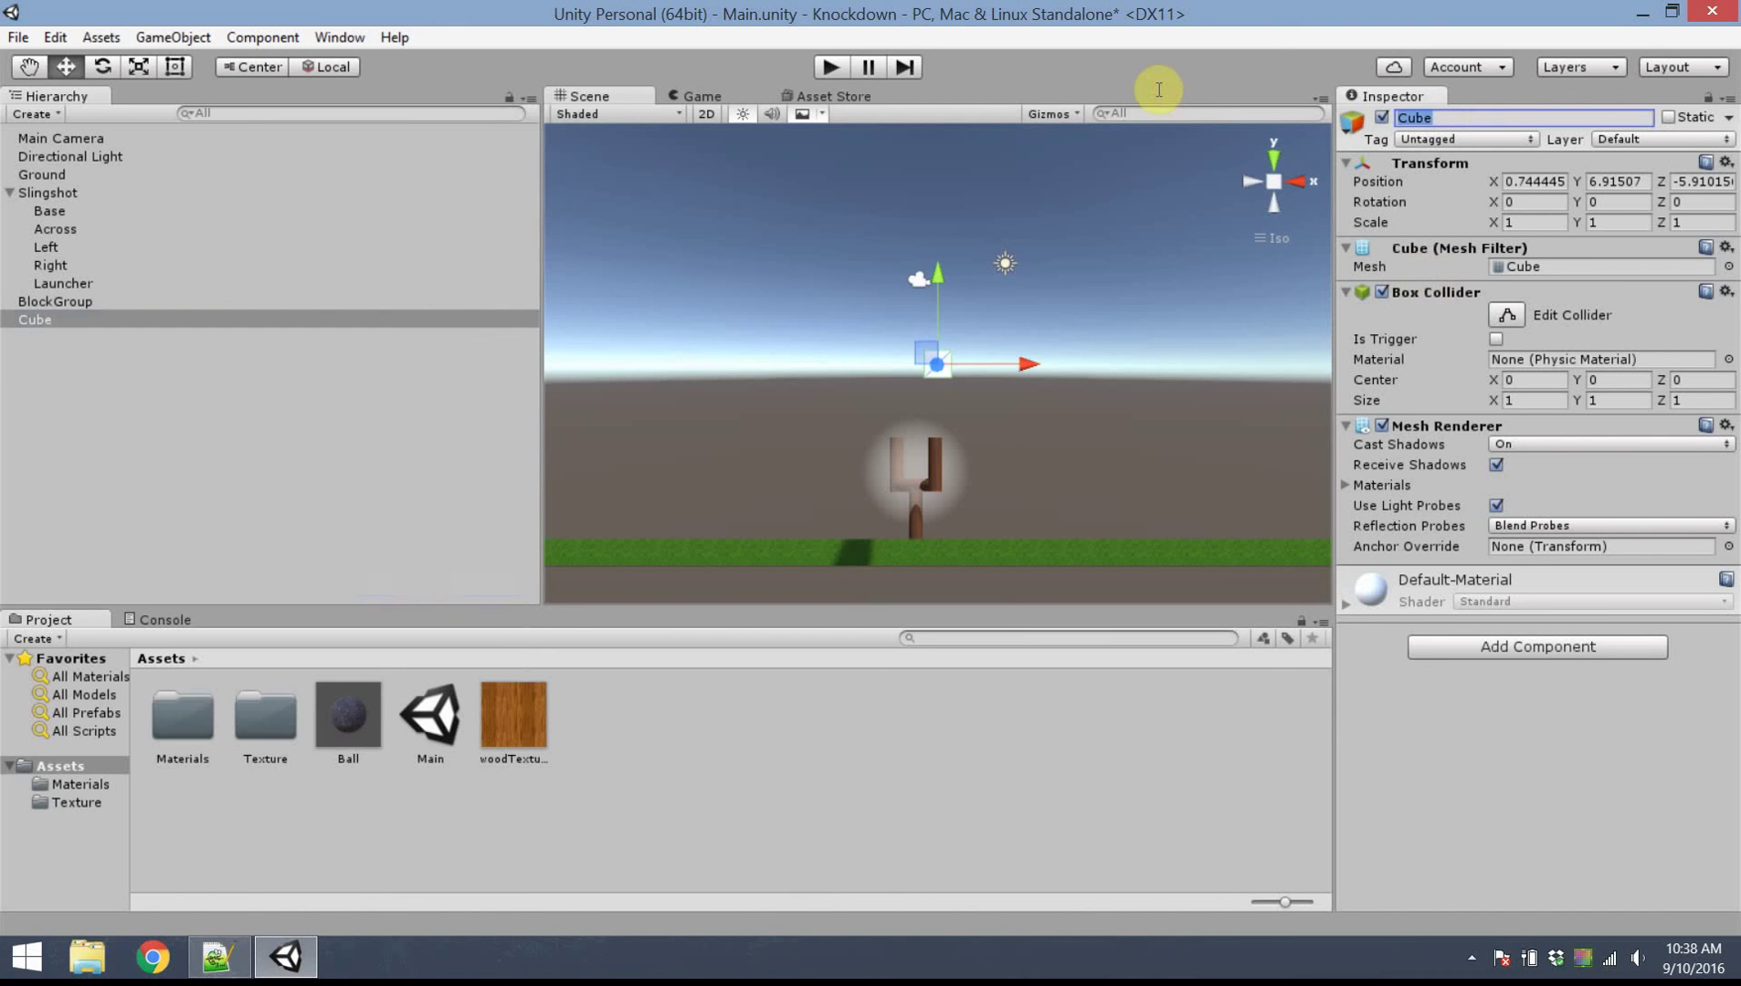
text(Block)
key(Tab)
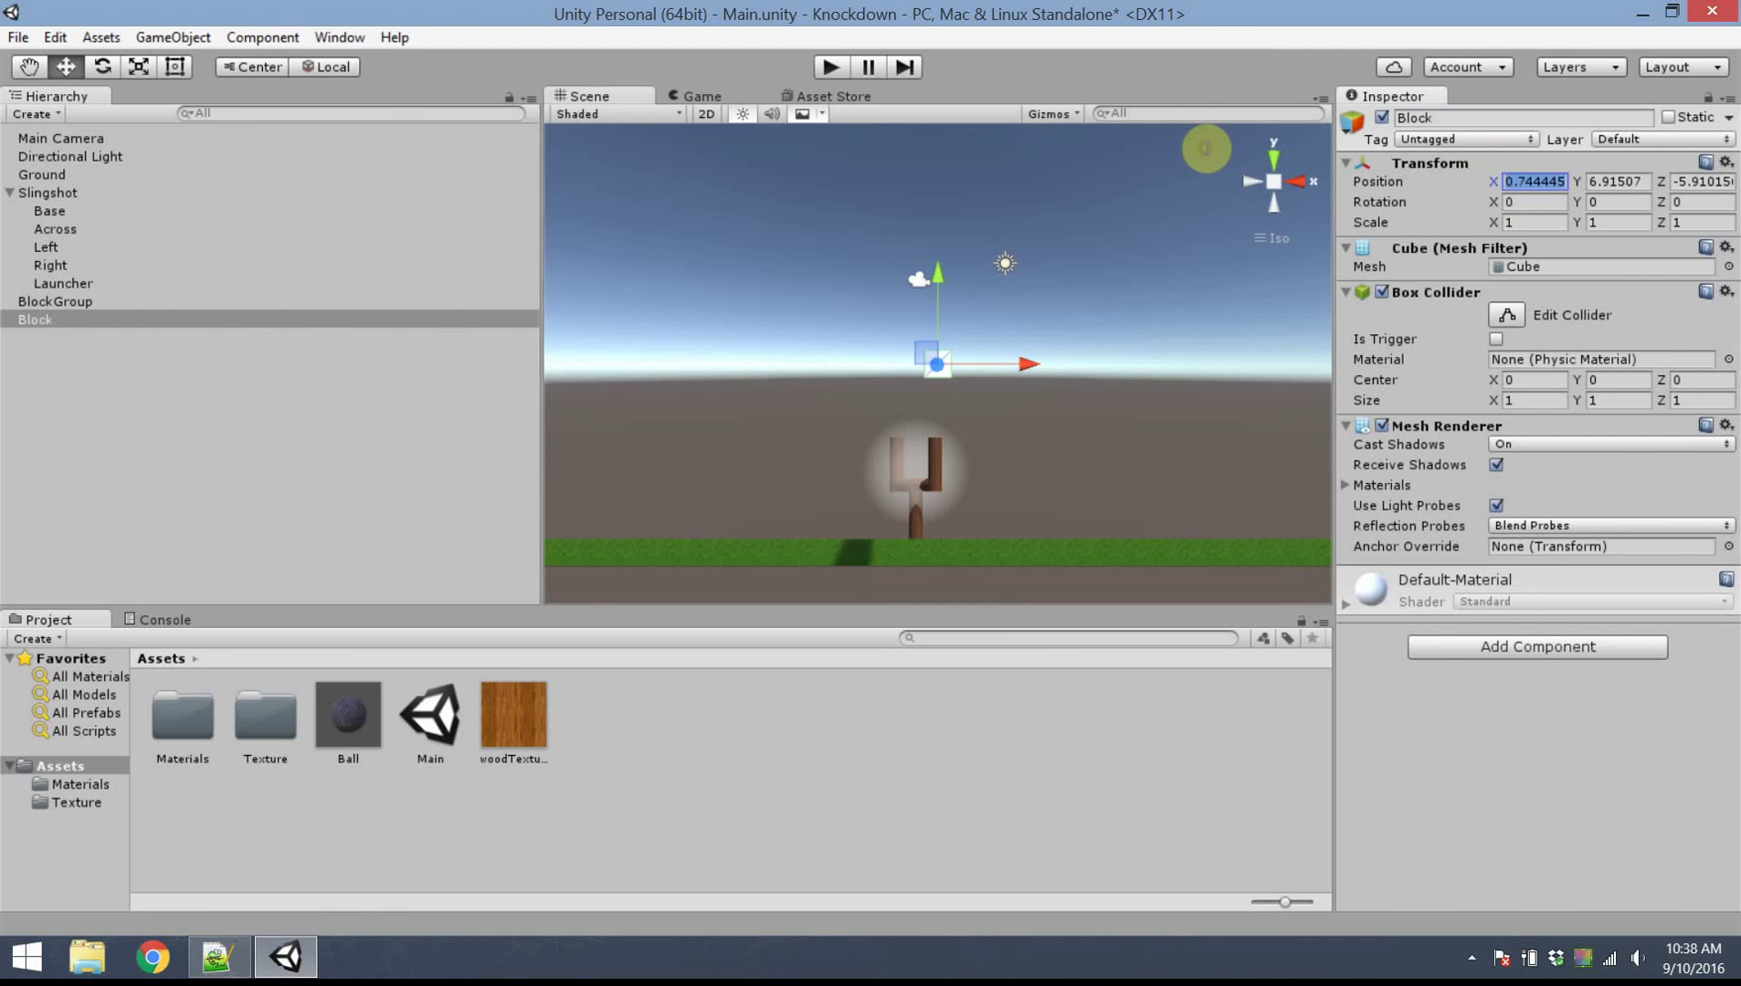
text(0)
key(Tab)
text(0)
key(Tab)
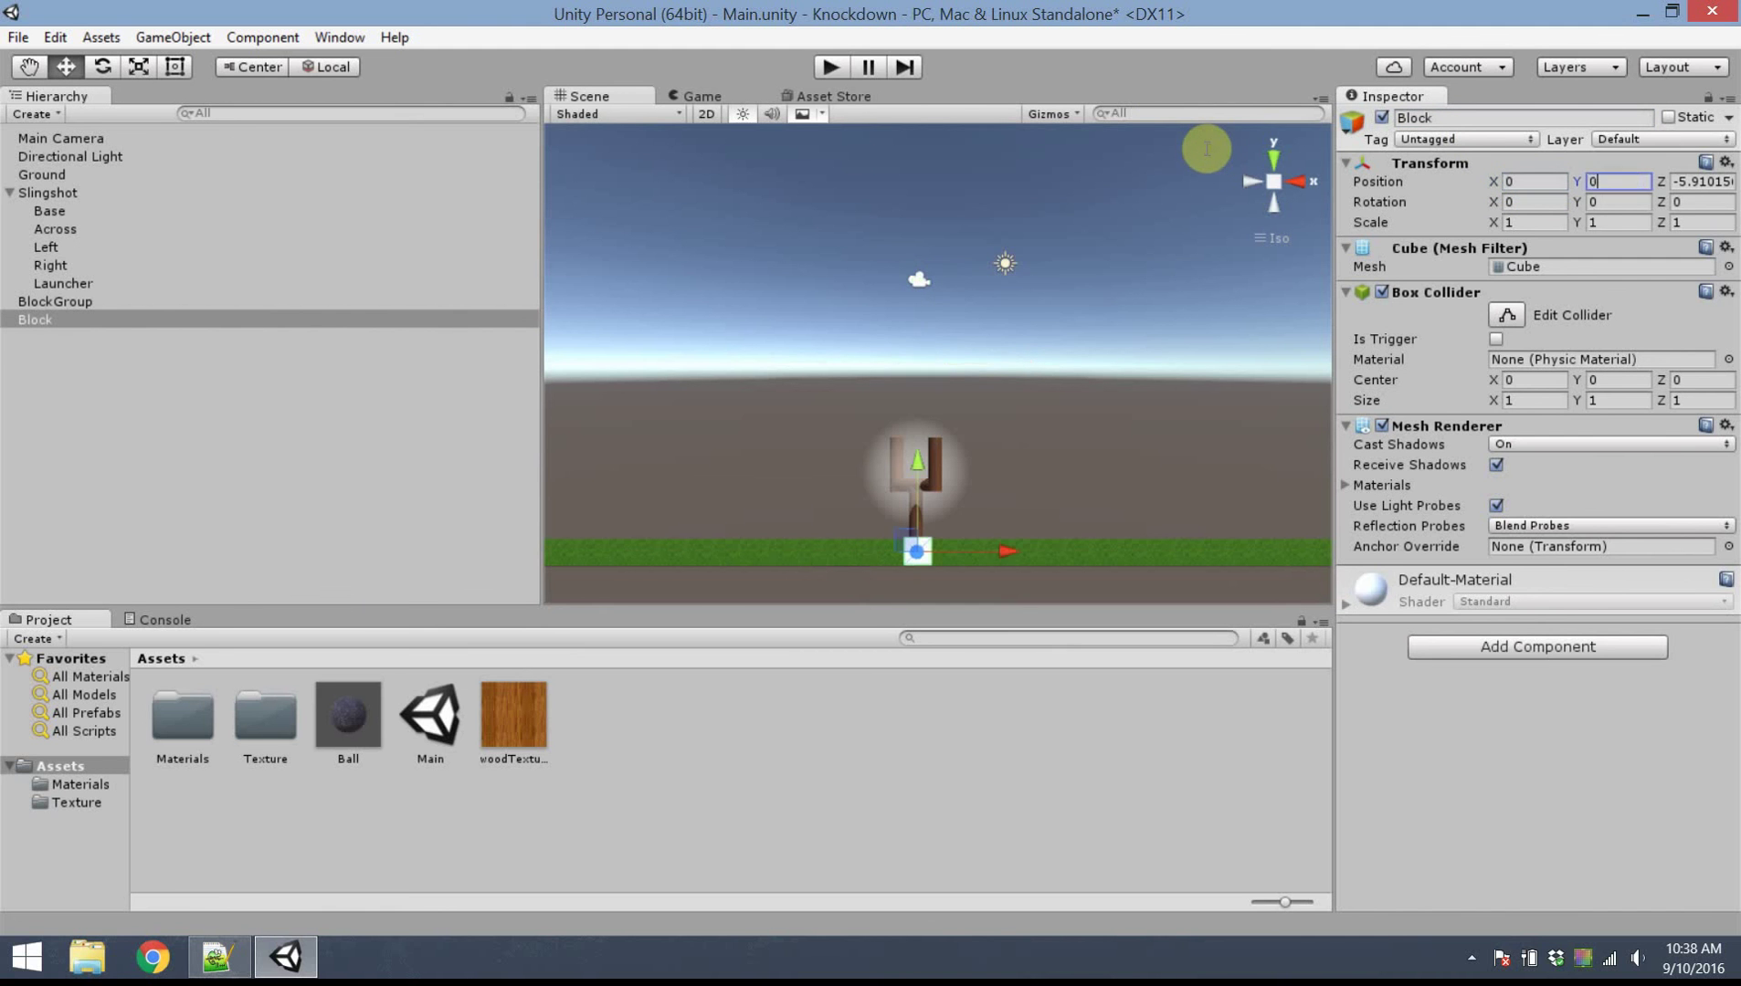
text(0)
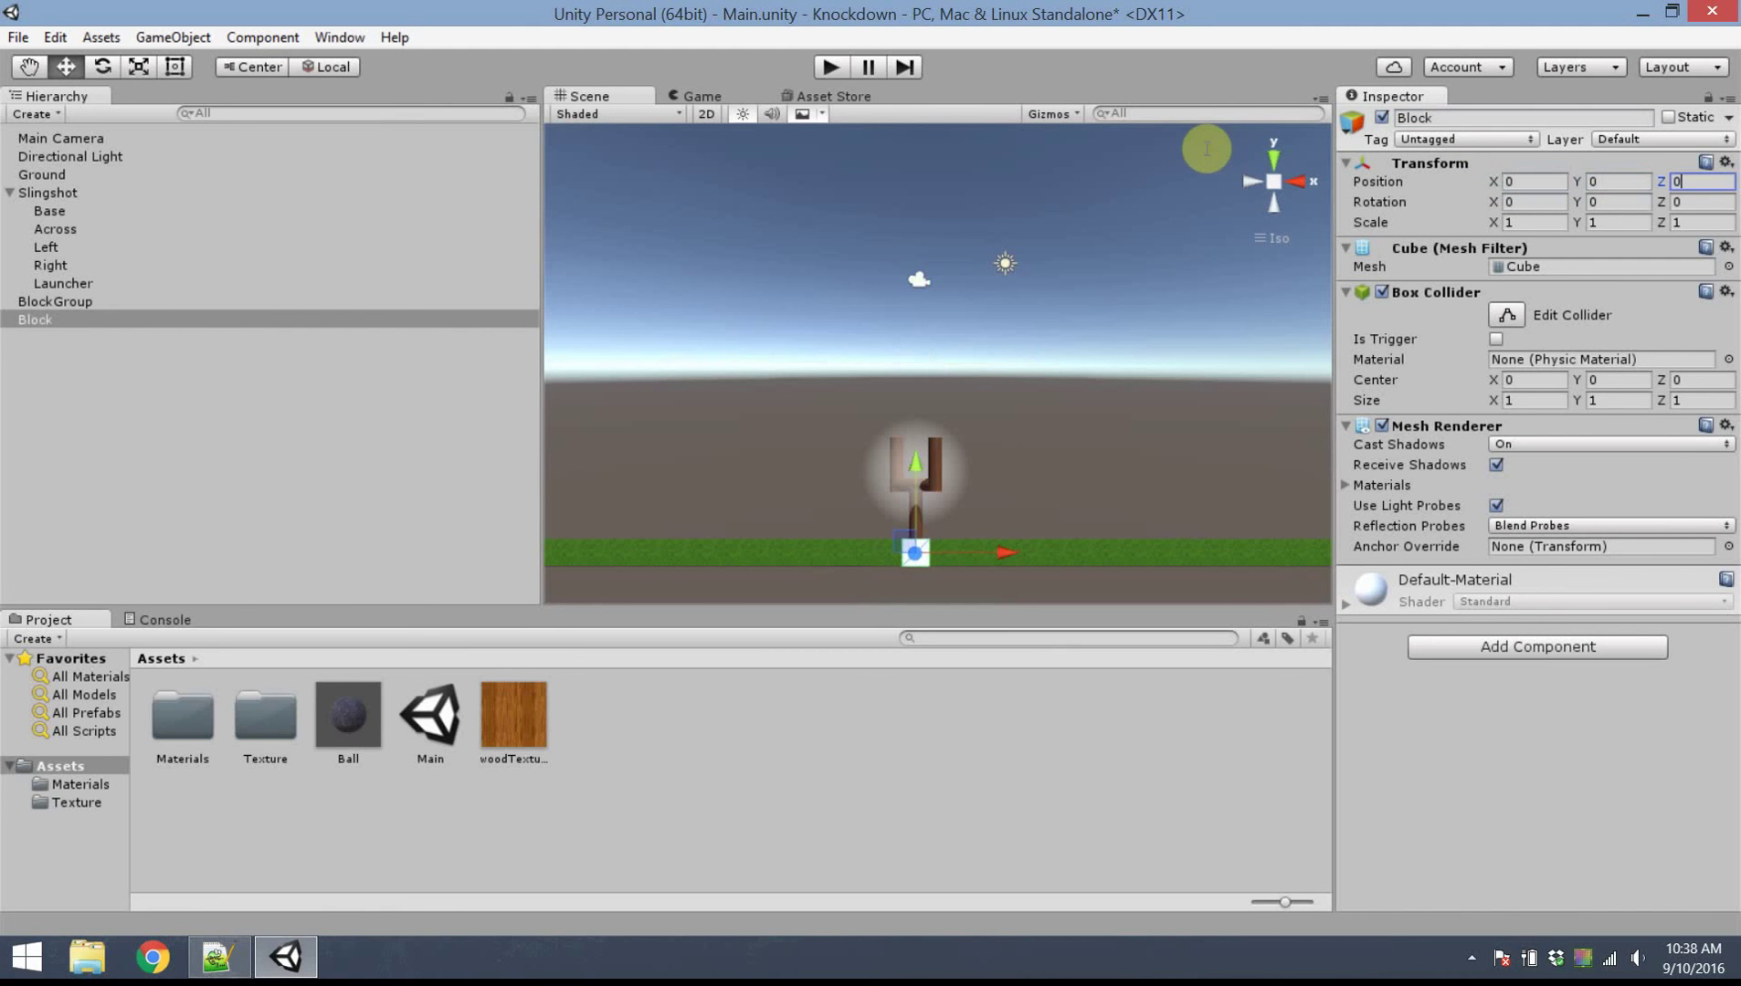
click(1606, 222)
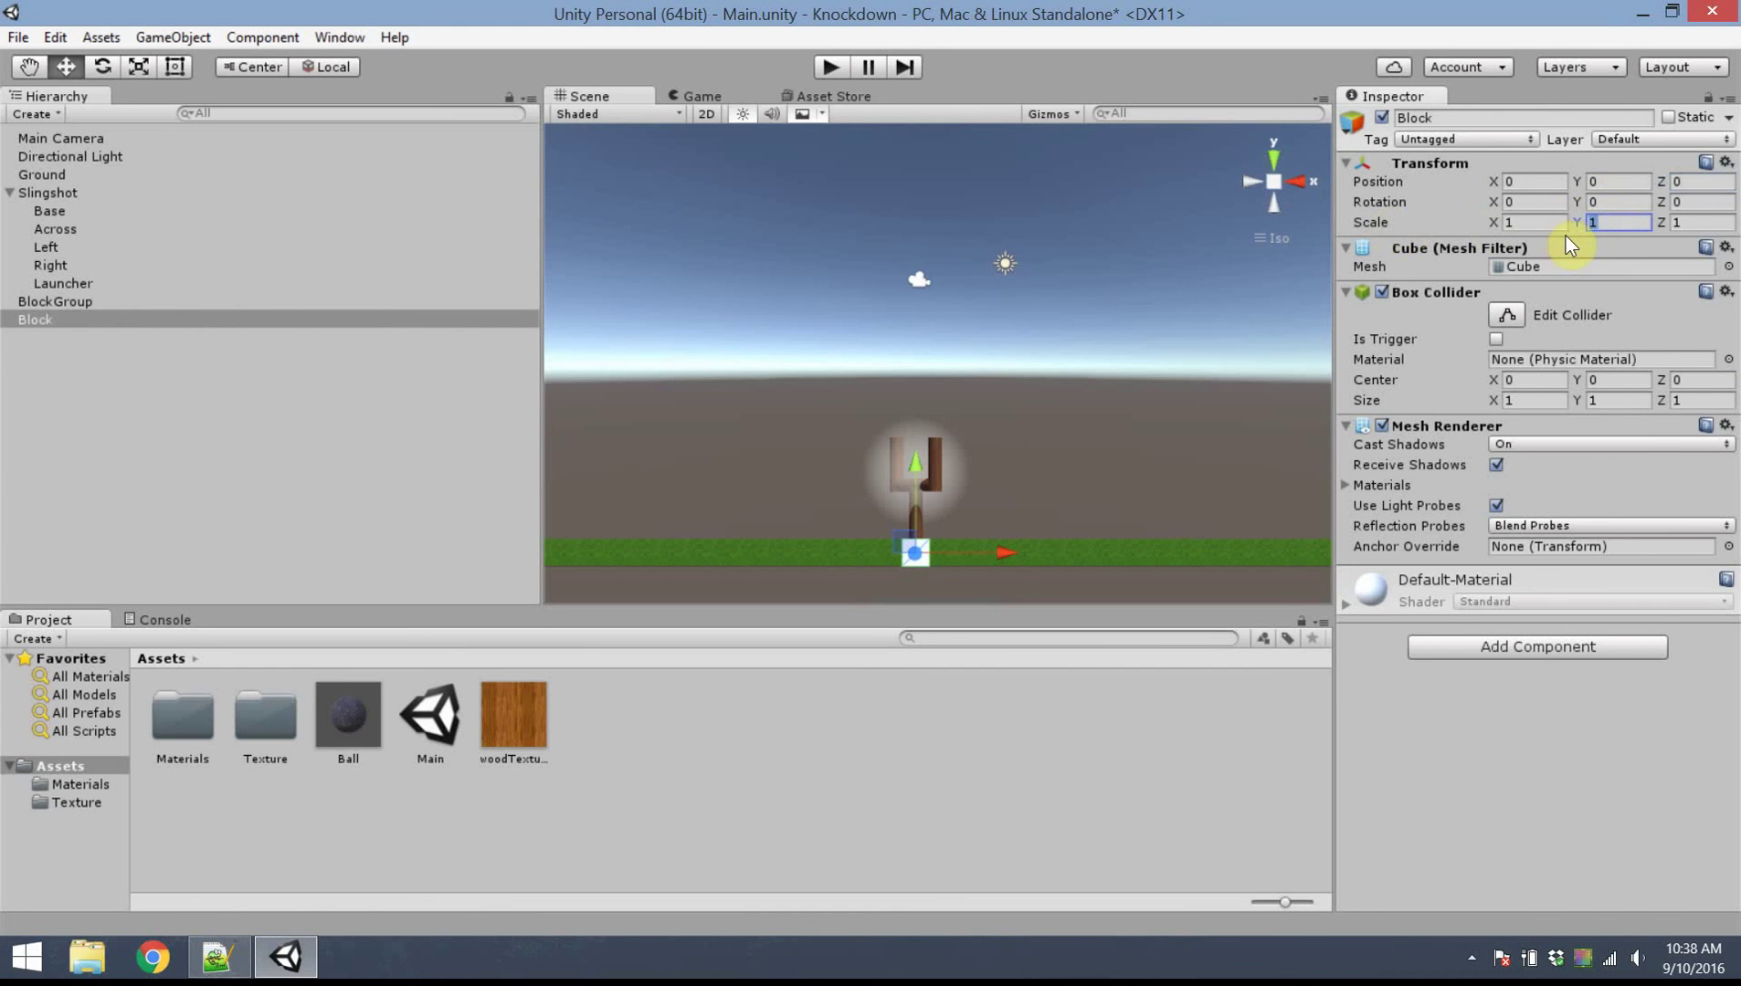
text(4)
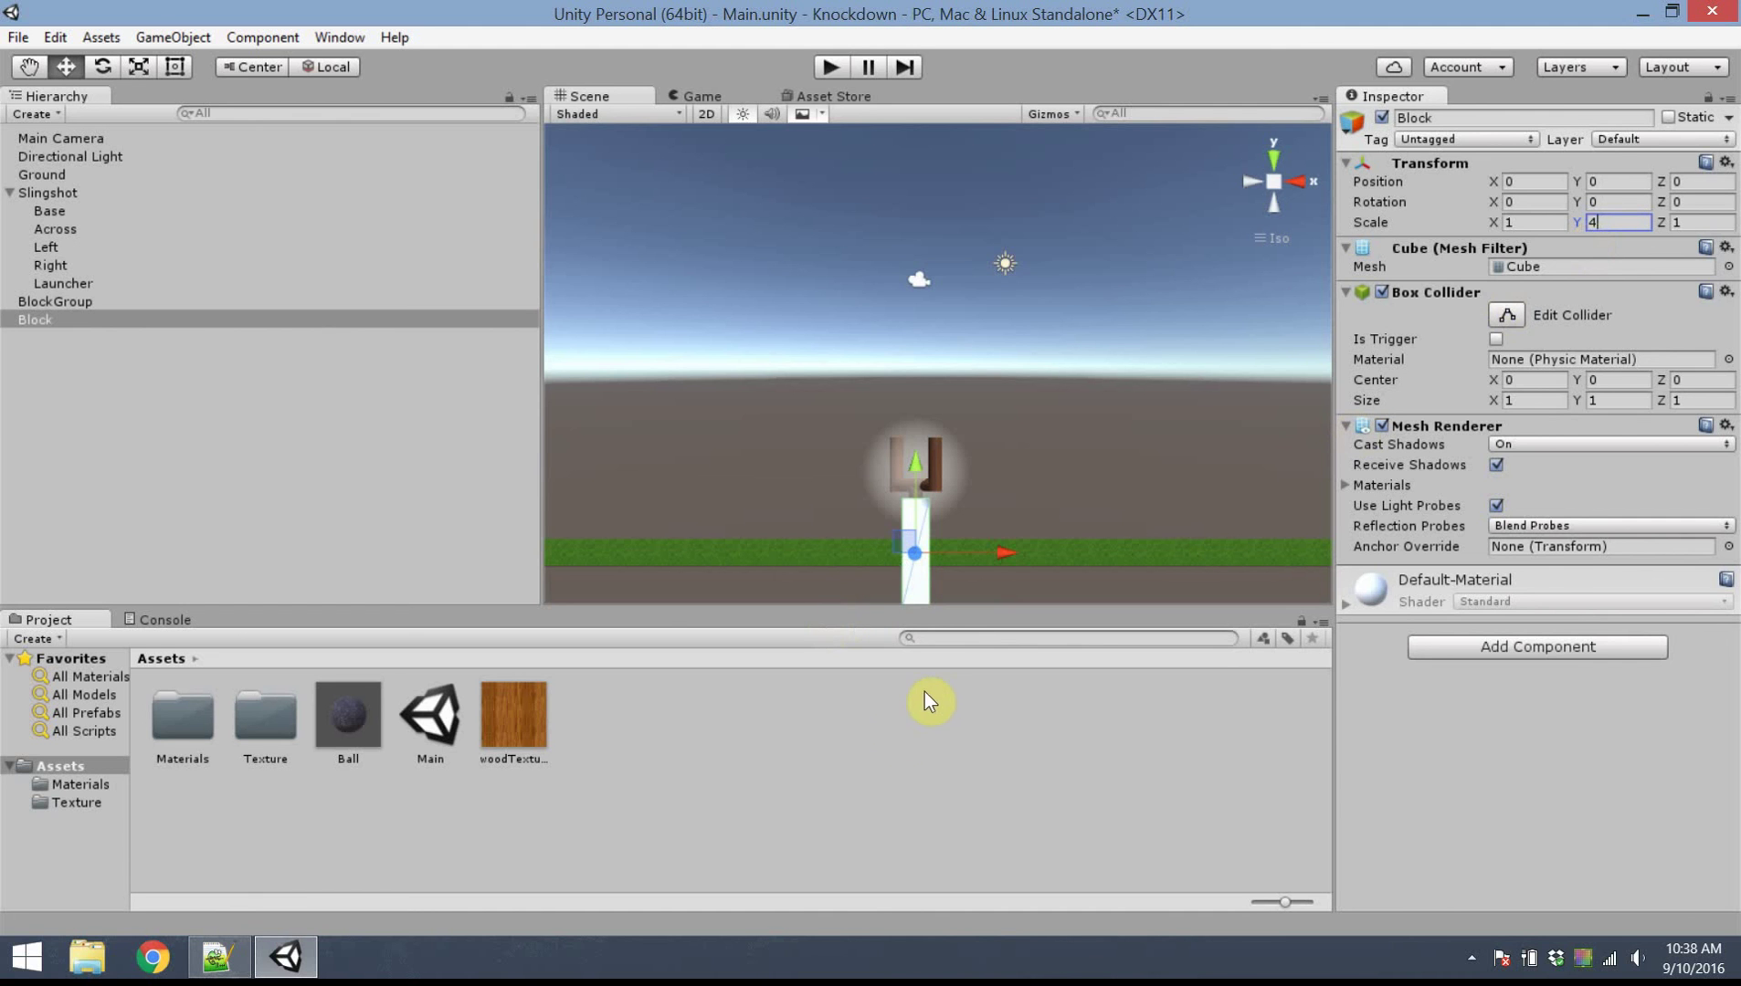
Create a Mat_Block material with woodTexture as albedo and smoothness 0
click(778, 732)
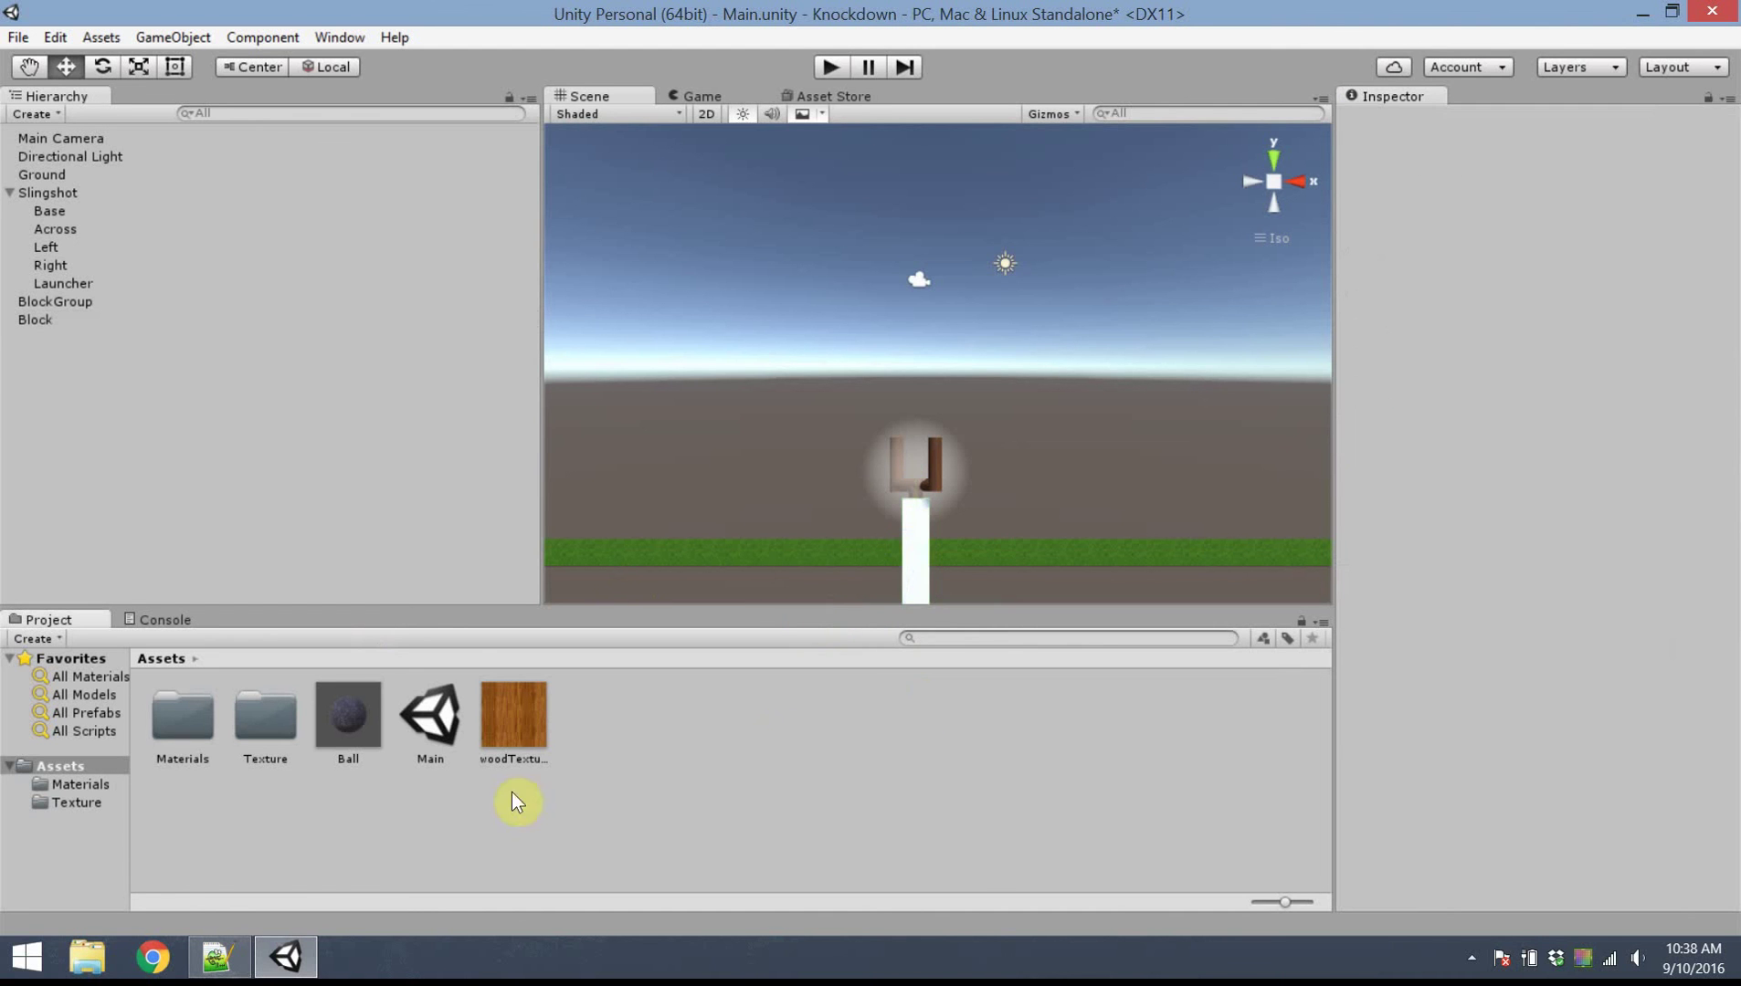
right_click(686, 740)
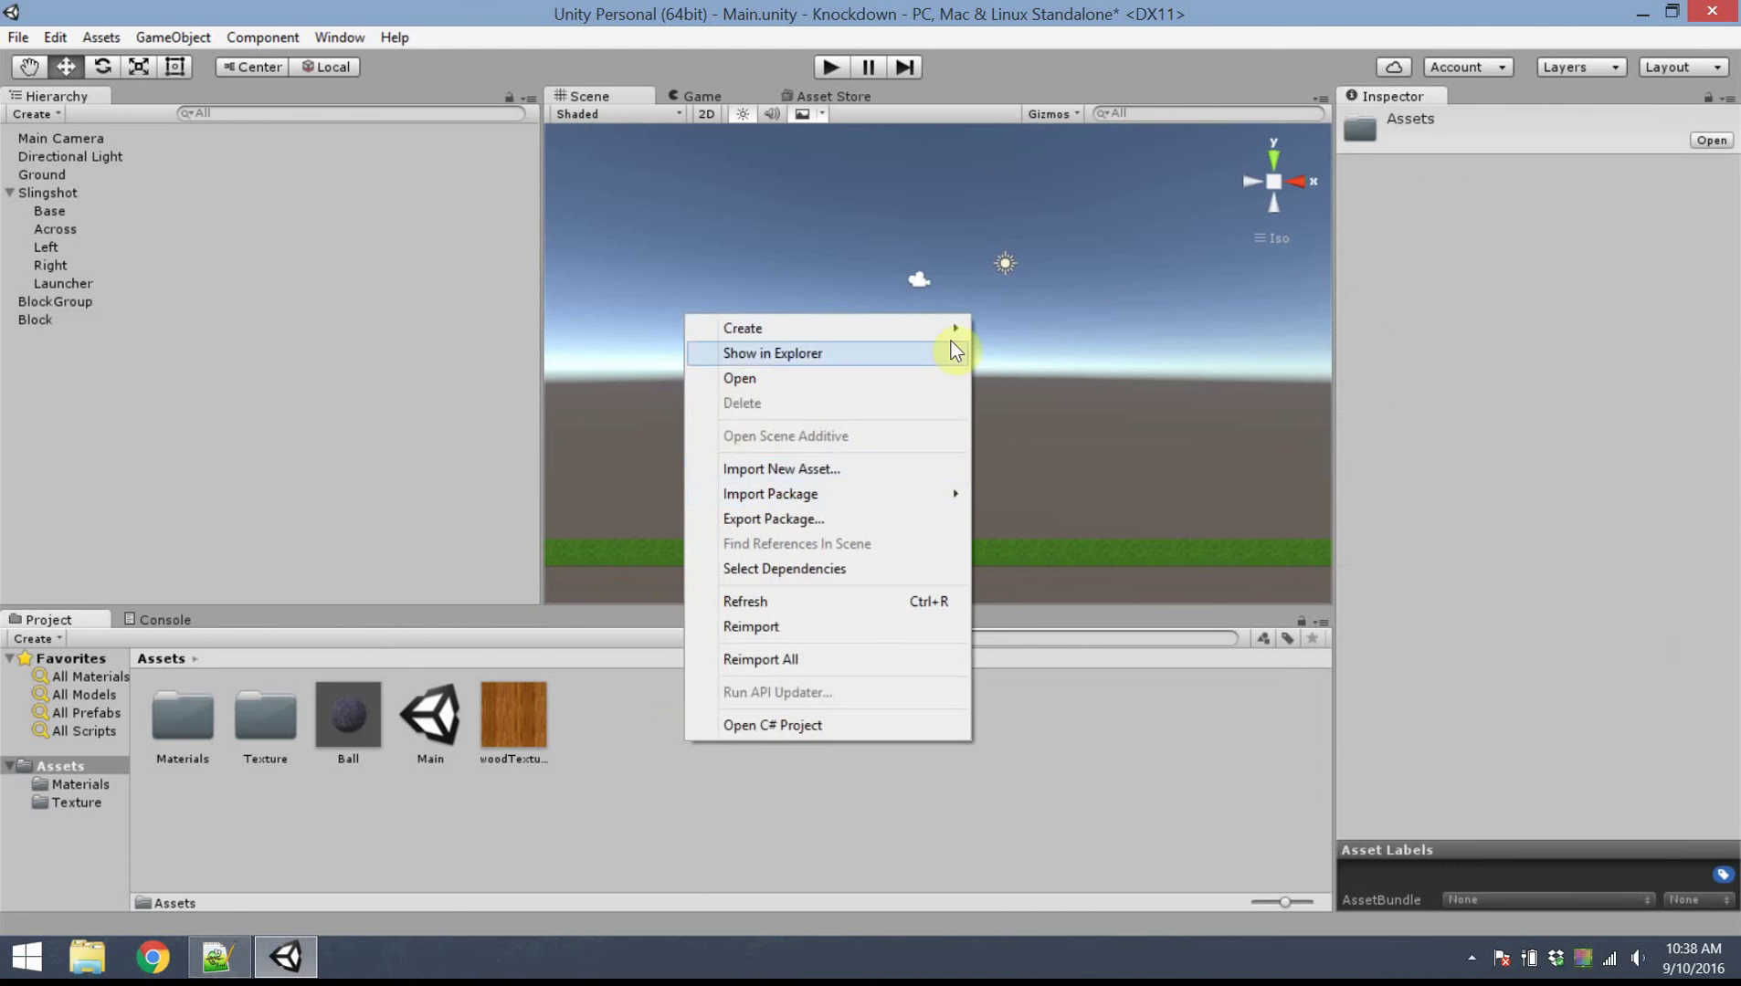
mouse_move(954, 334)
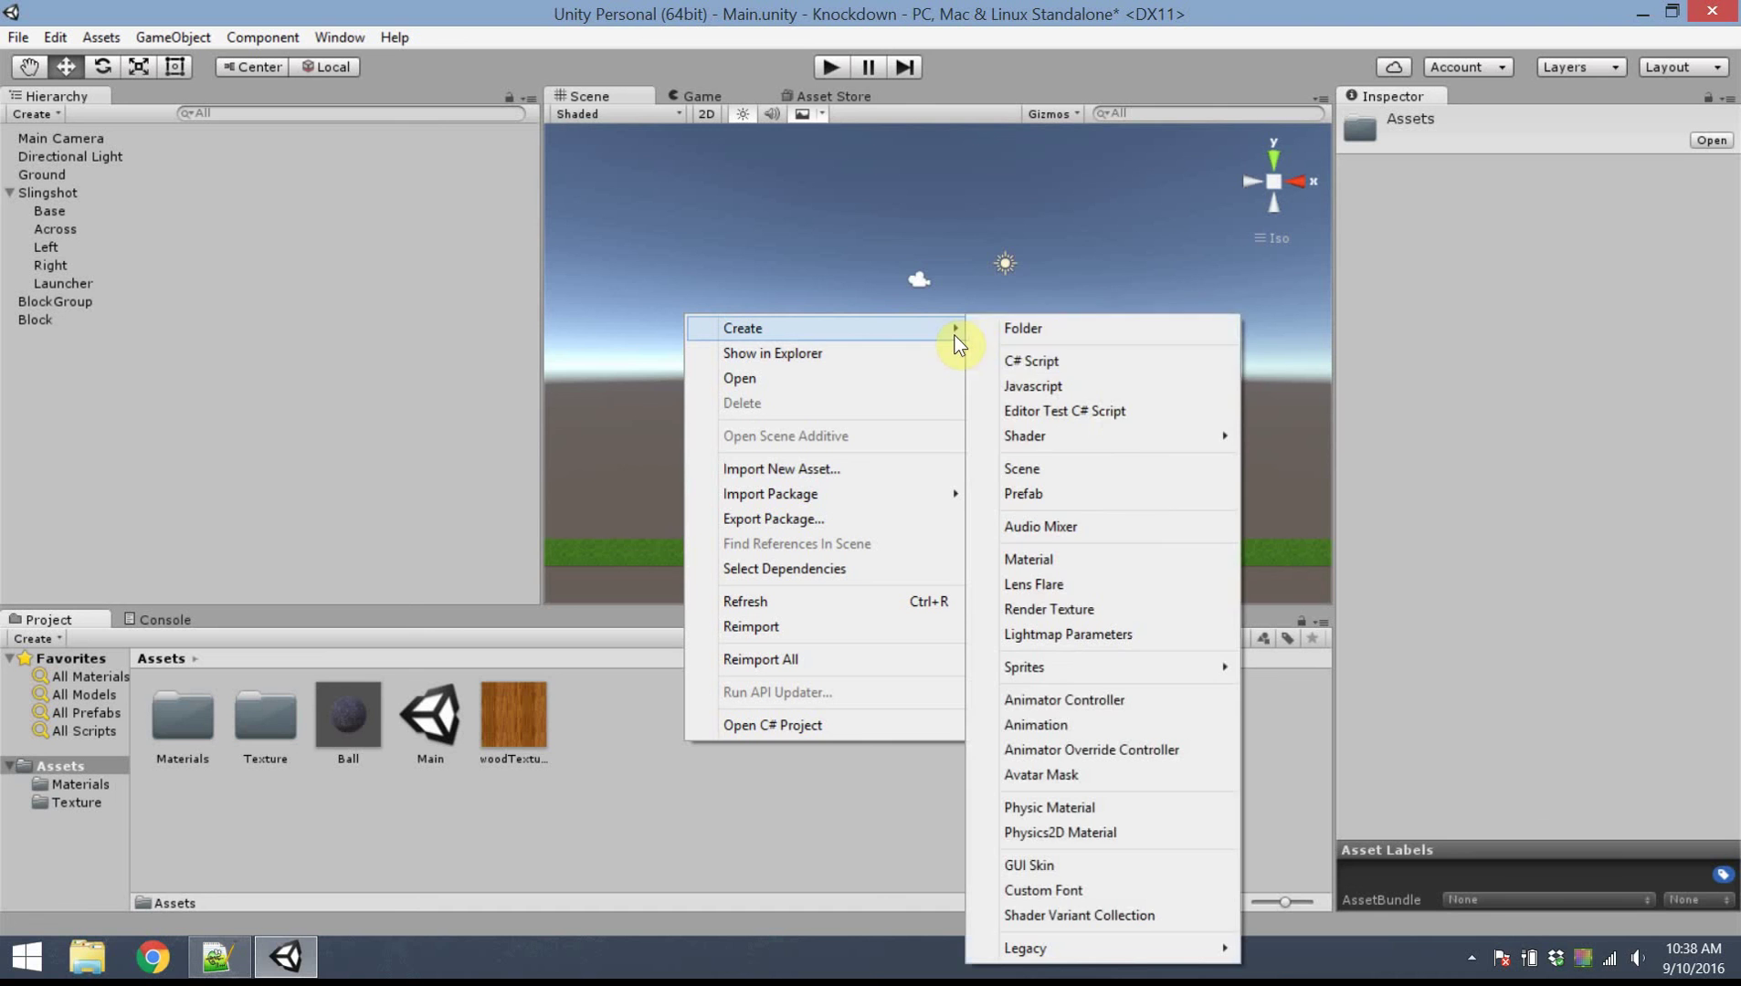
click(1134, 559)
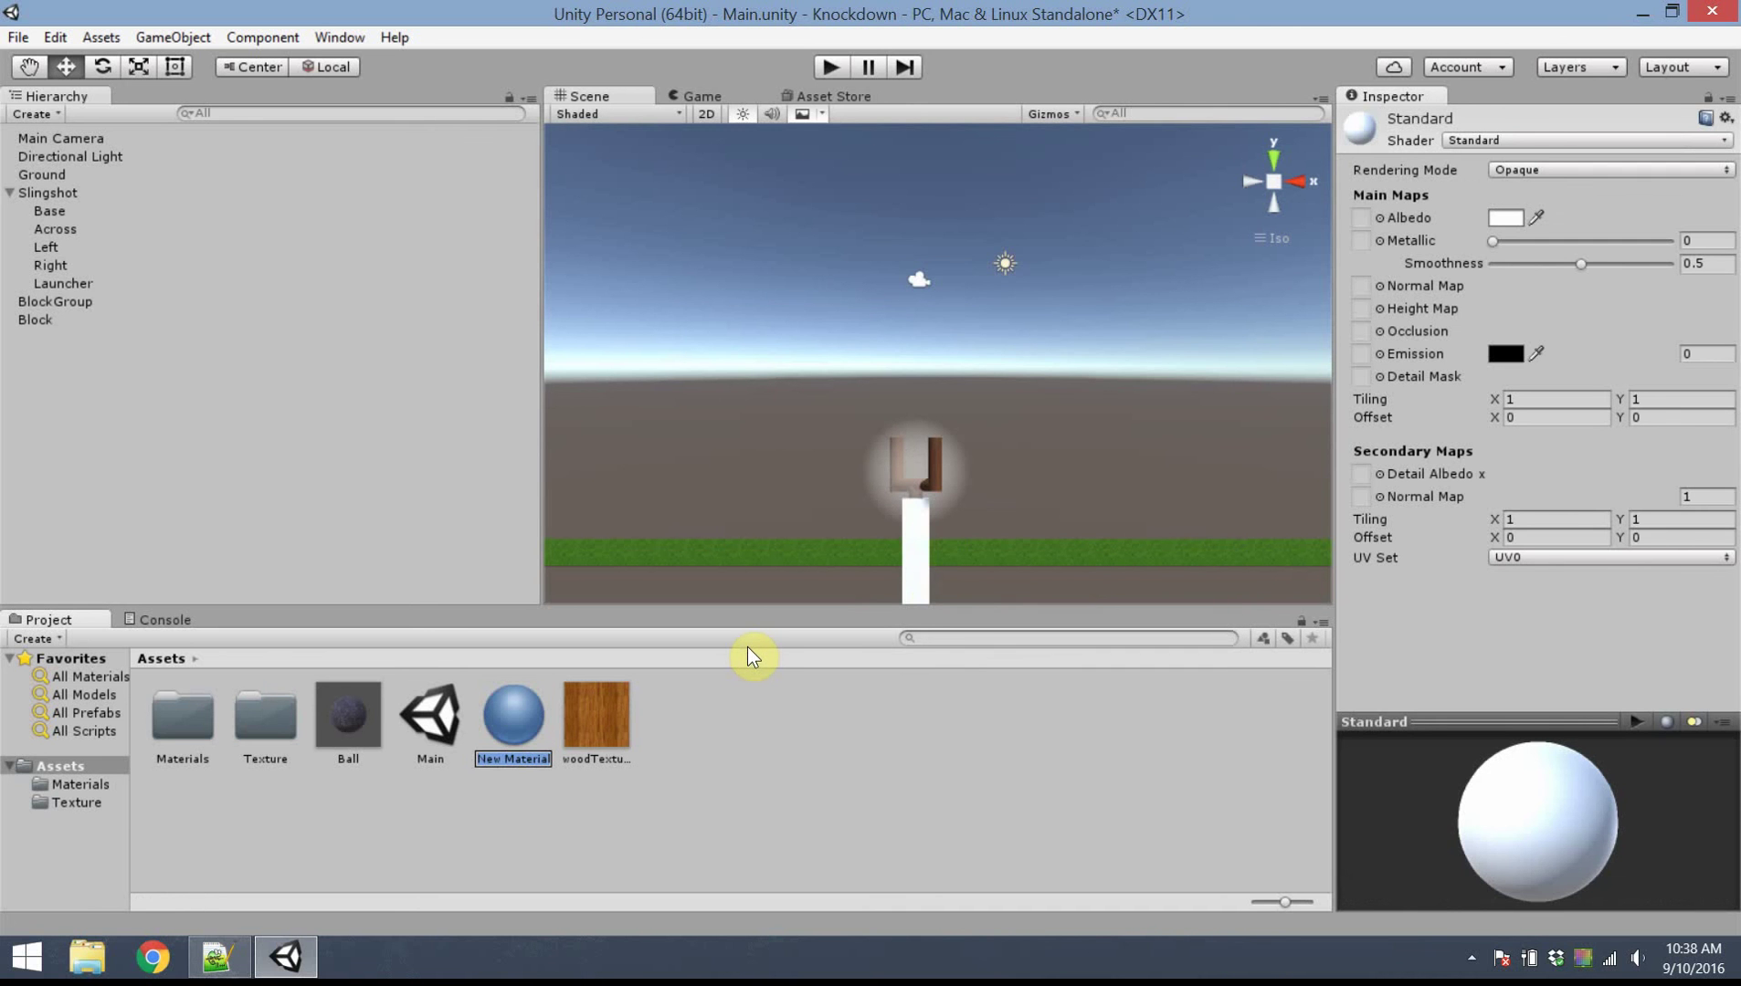
text(Mat_Block)
key(Return)
click(600, 726)
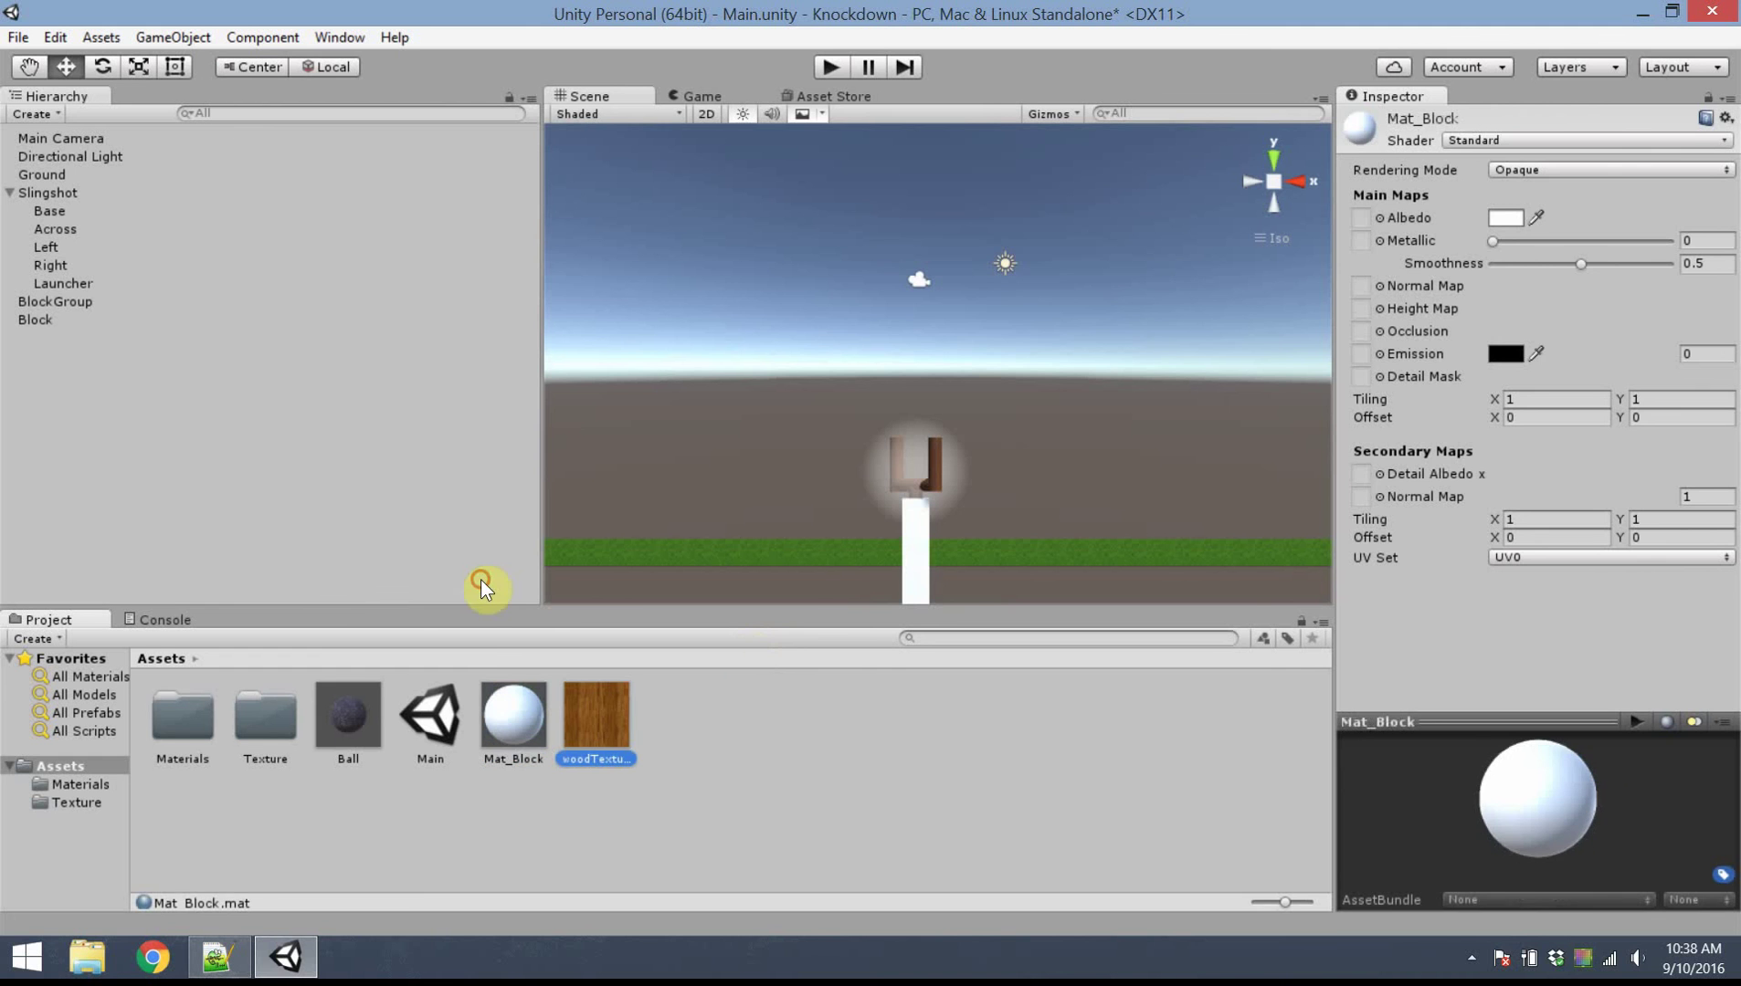
click(507, 719)
drag(603, 720, 1360, 217)
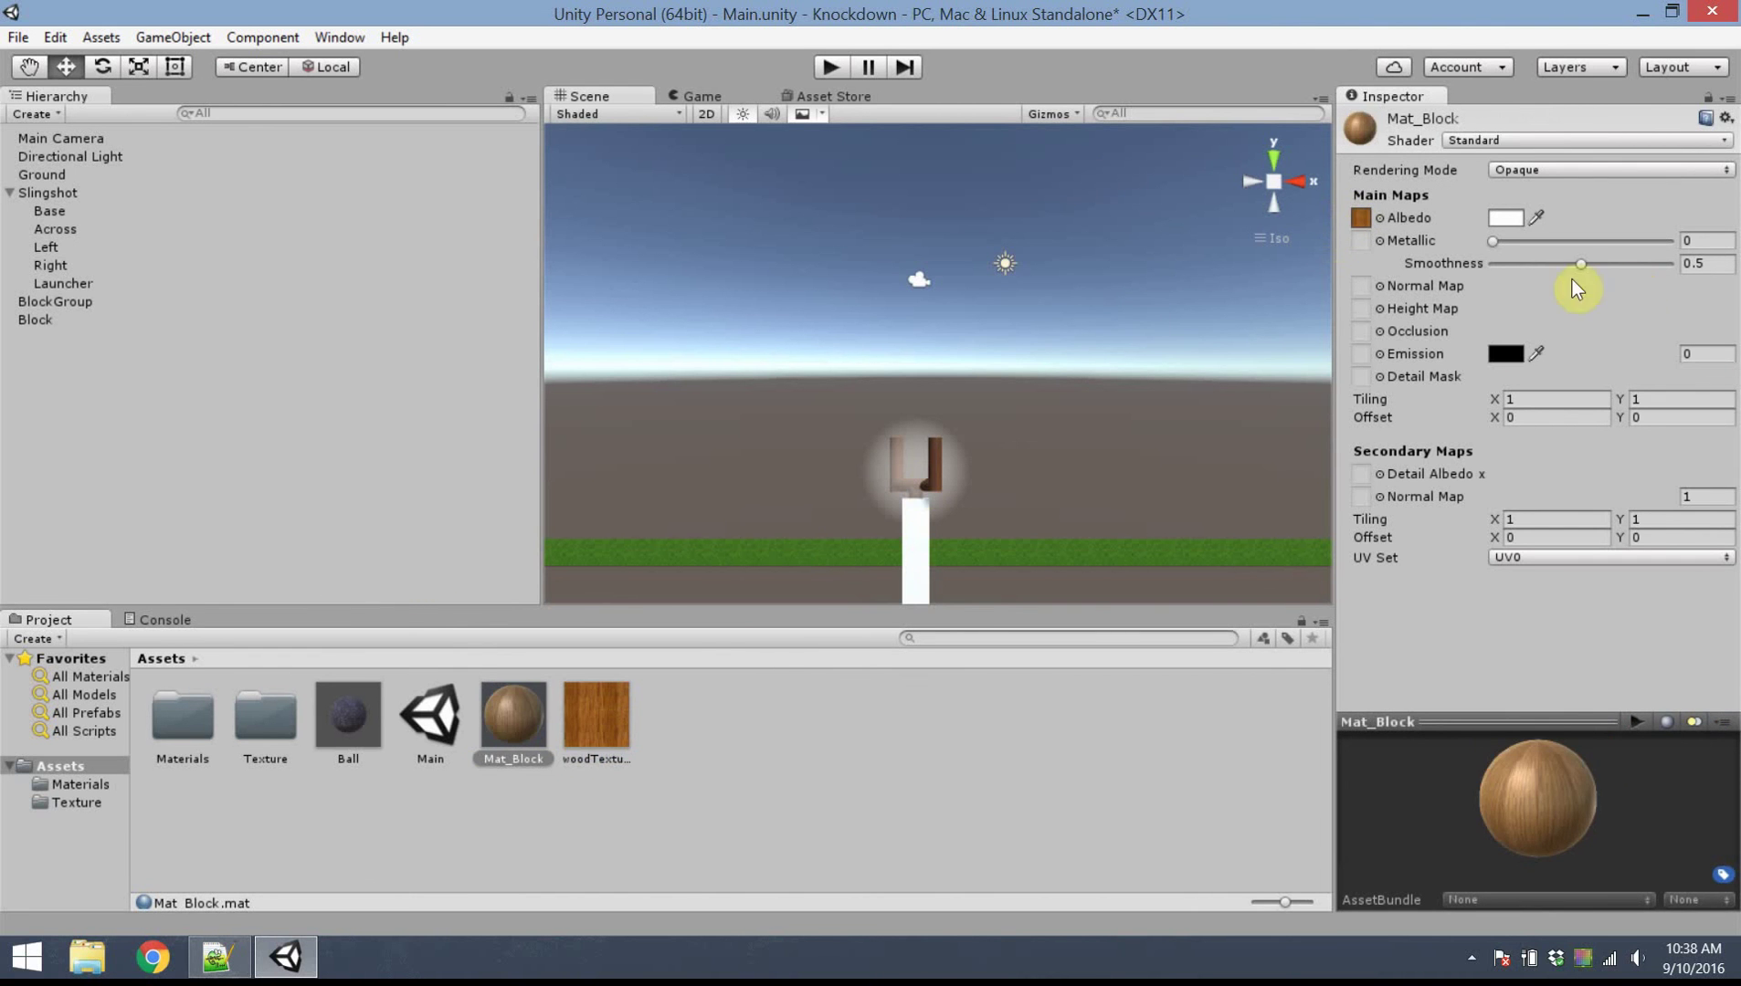
drag(1591, 267, 1532, 241)
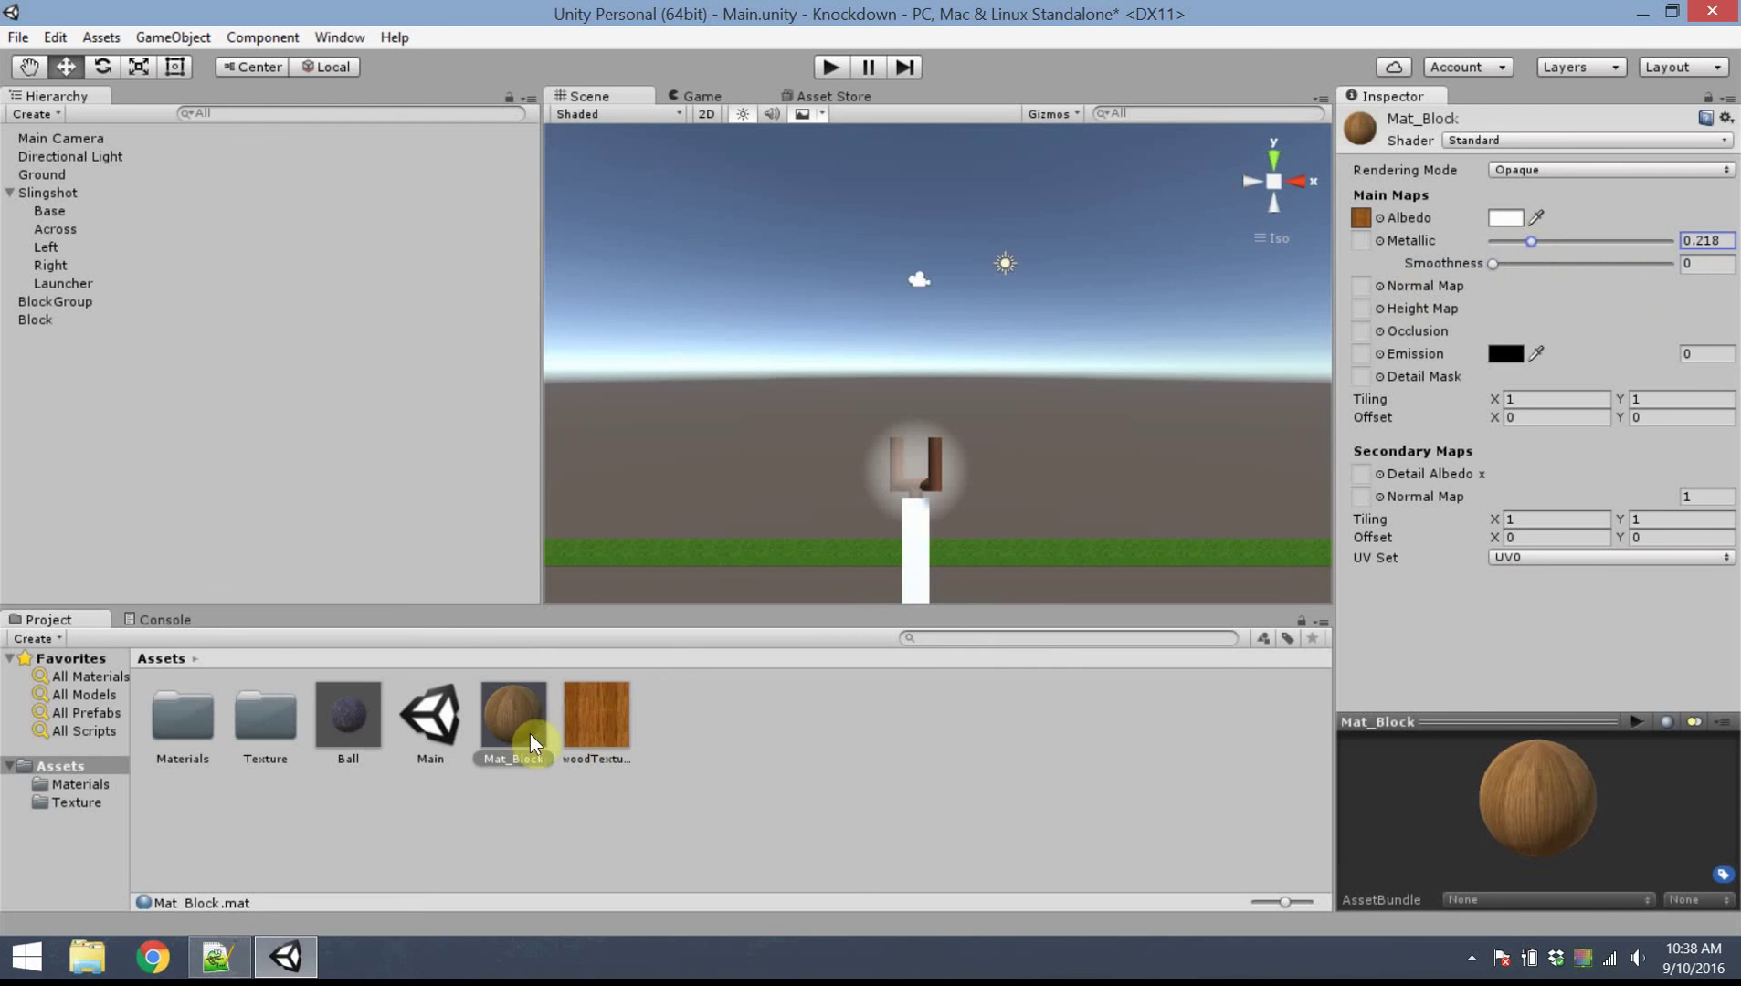
Apply Mat_Block to the Block and save the Block as a prefab
drag(412, 579, 918, 568)
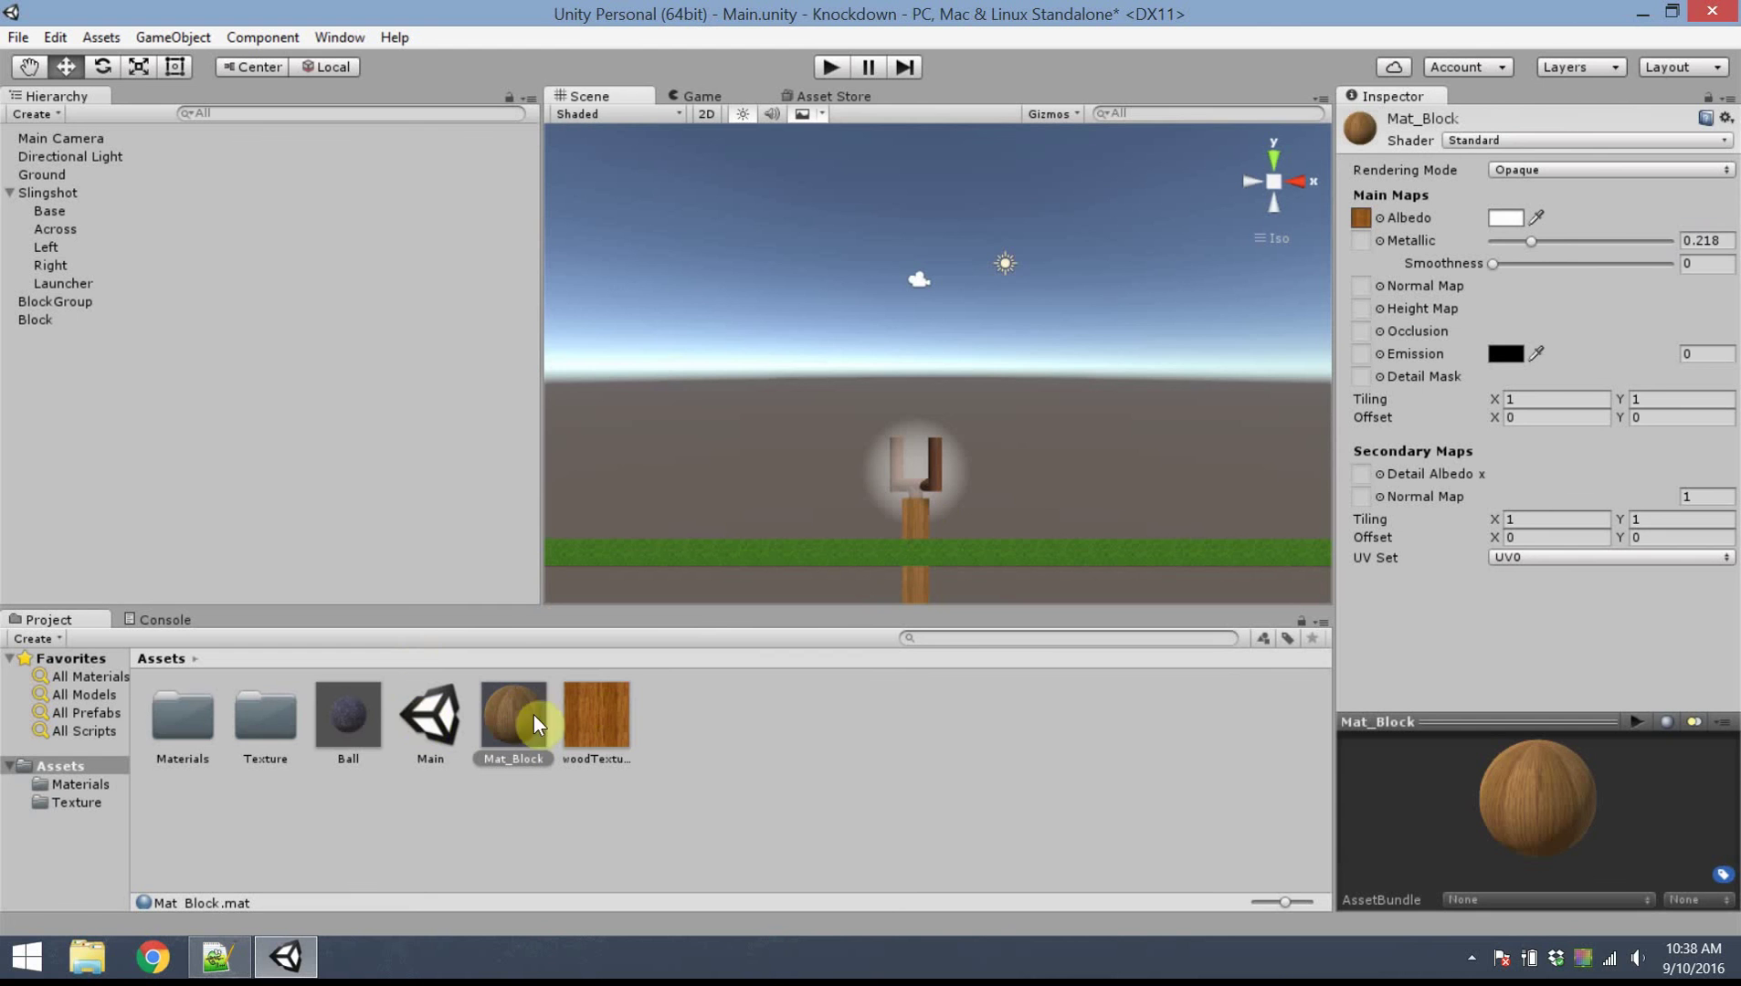
click(33, 321)
click(715, 718)
drag(575, 578, 691, 696)
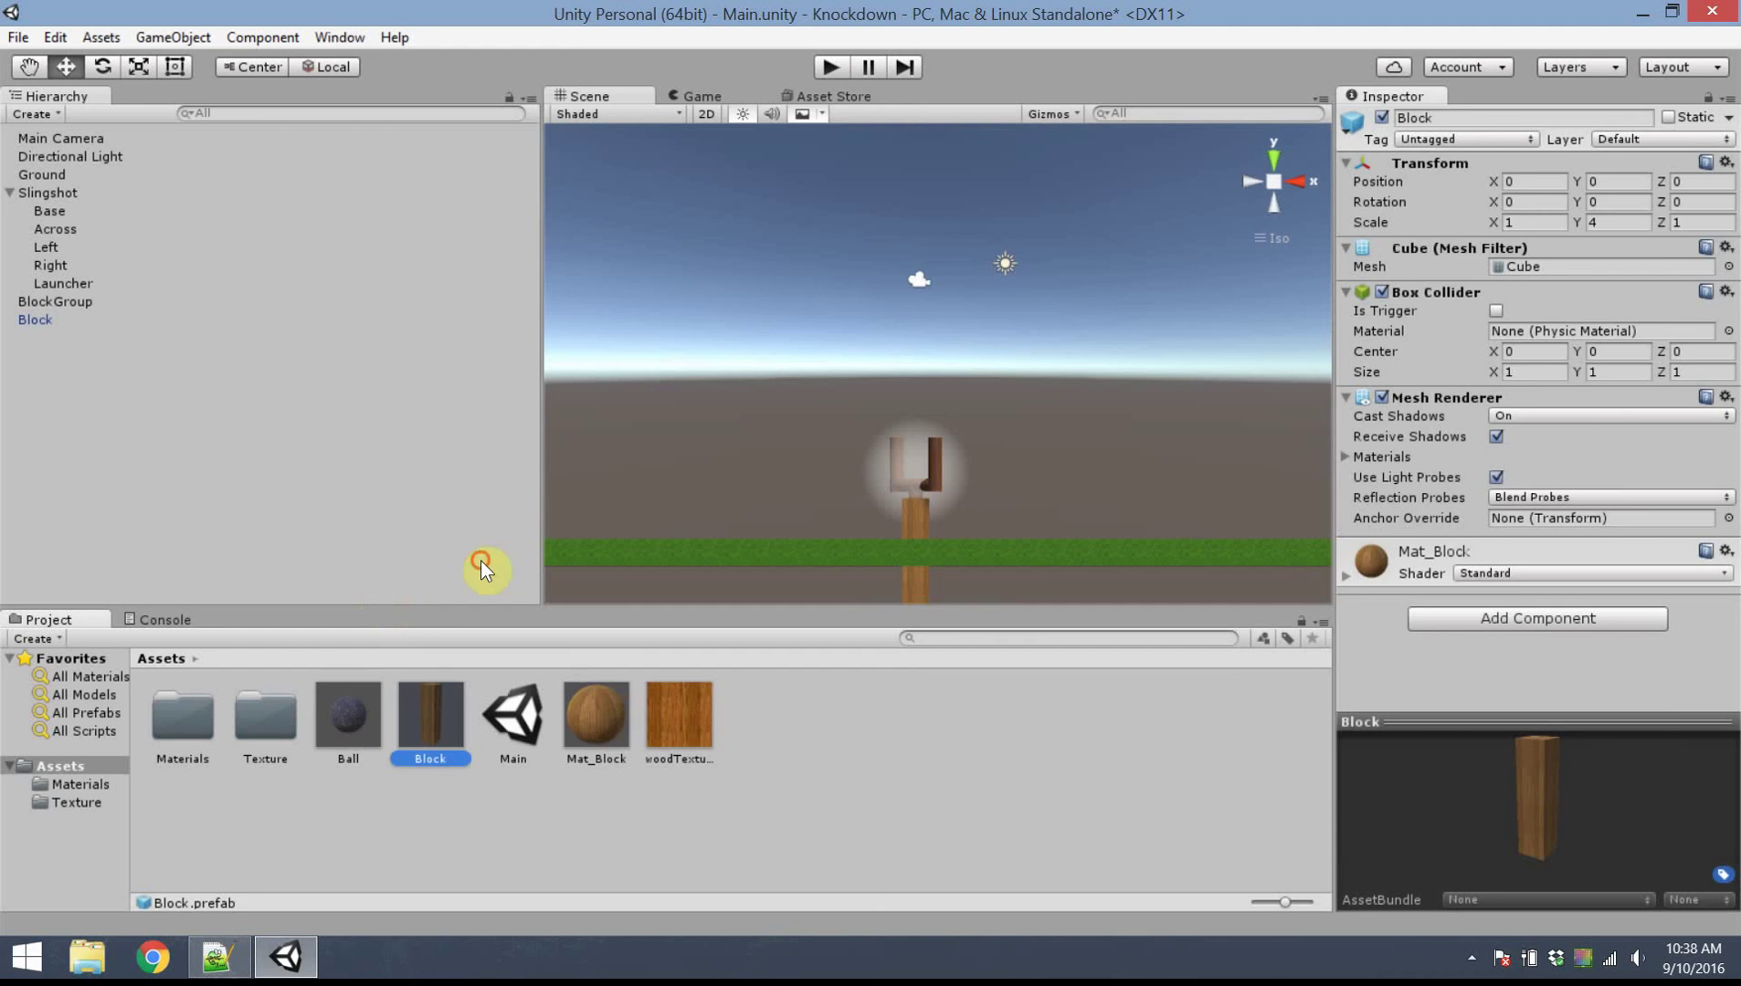
Move Mat_Block into the Materials folder and woodTexture into the Texture folder
click(601, 700)
drag(592, 706, 196, 720)
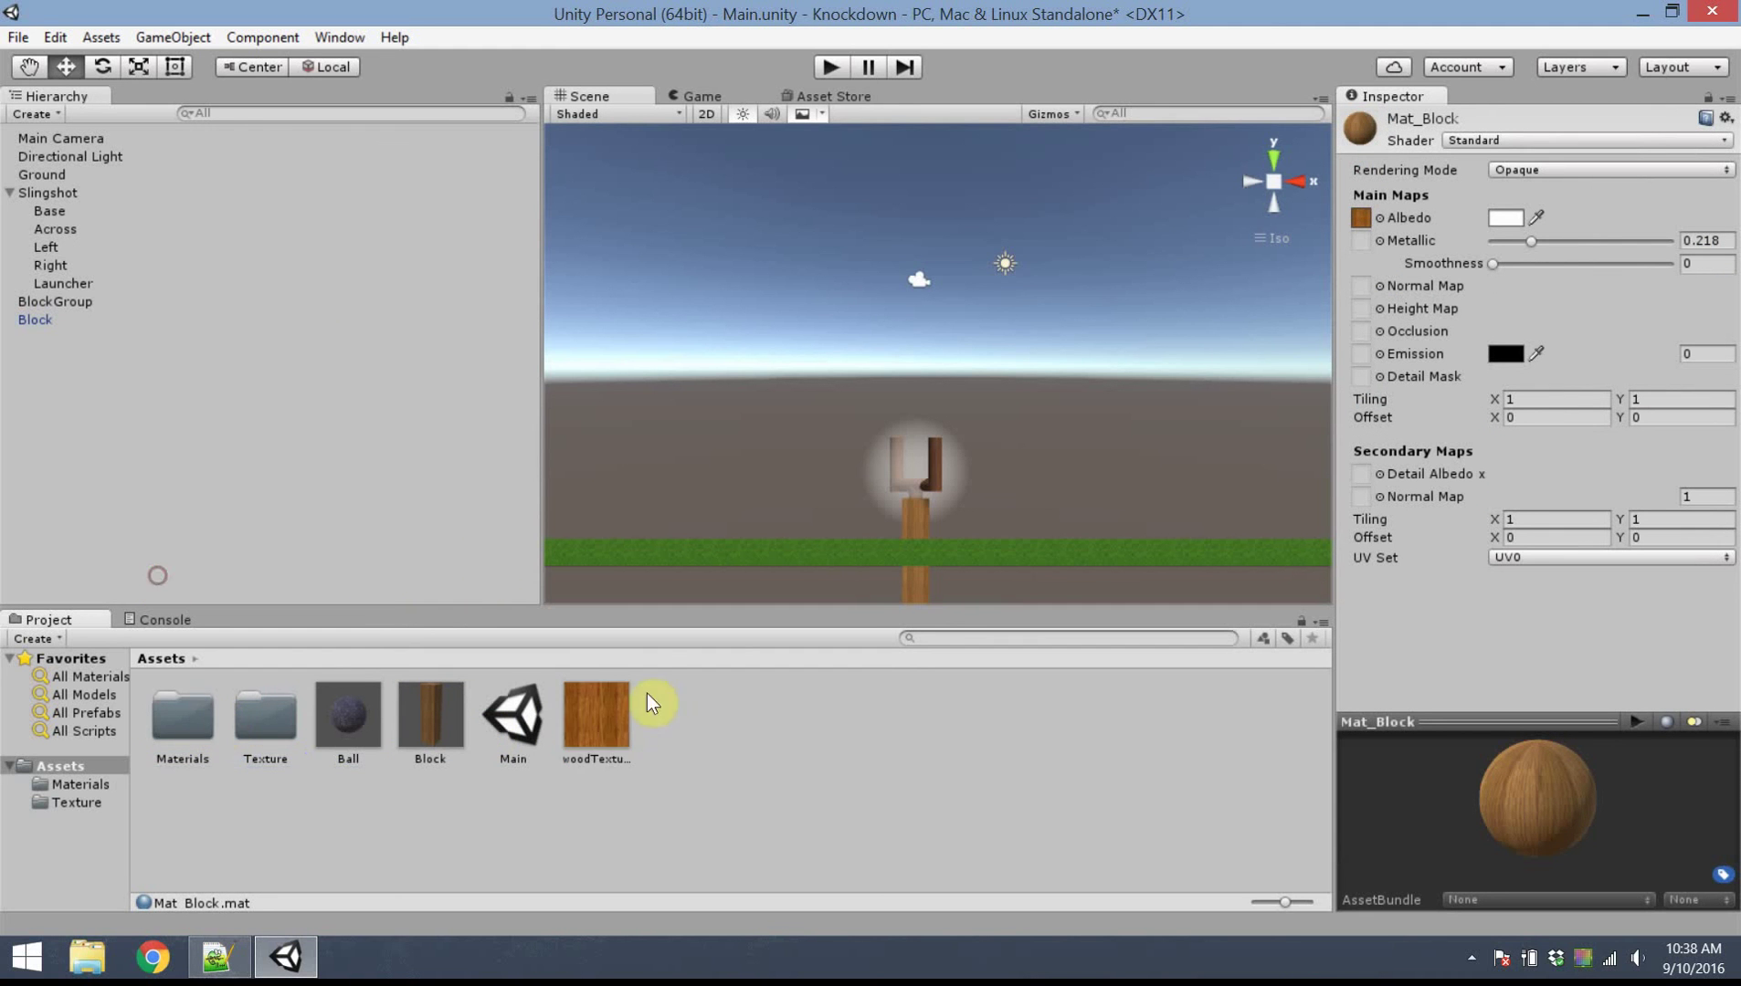
drag(607, 726, 297, 728)
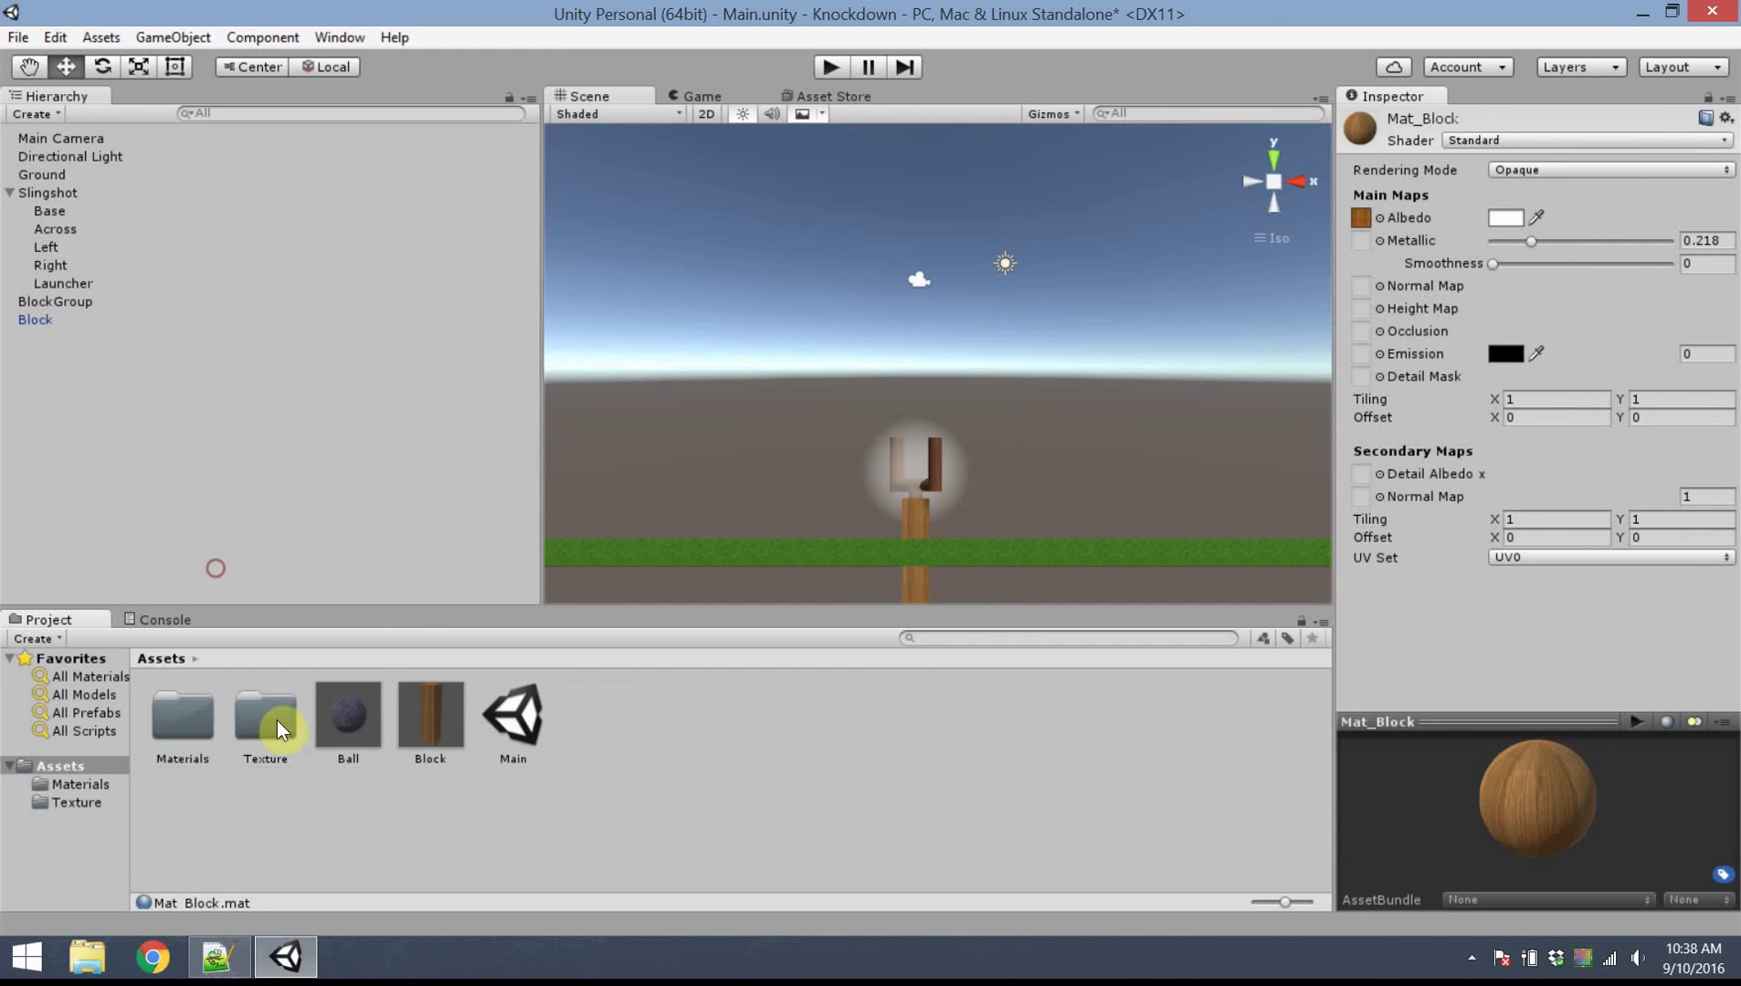
Make Block a child of BlockGroup and give it a Rigidbody
click(36, 320)
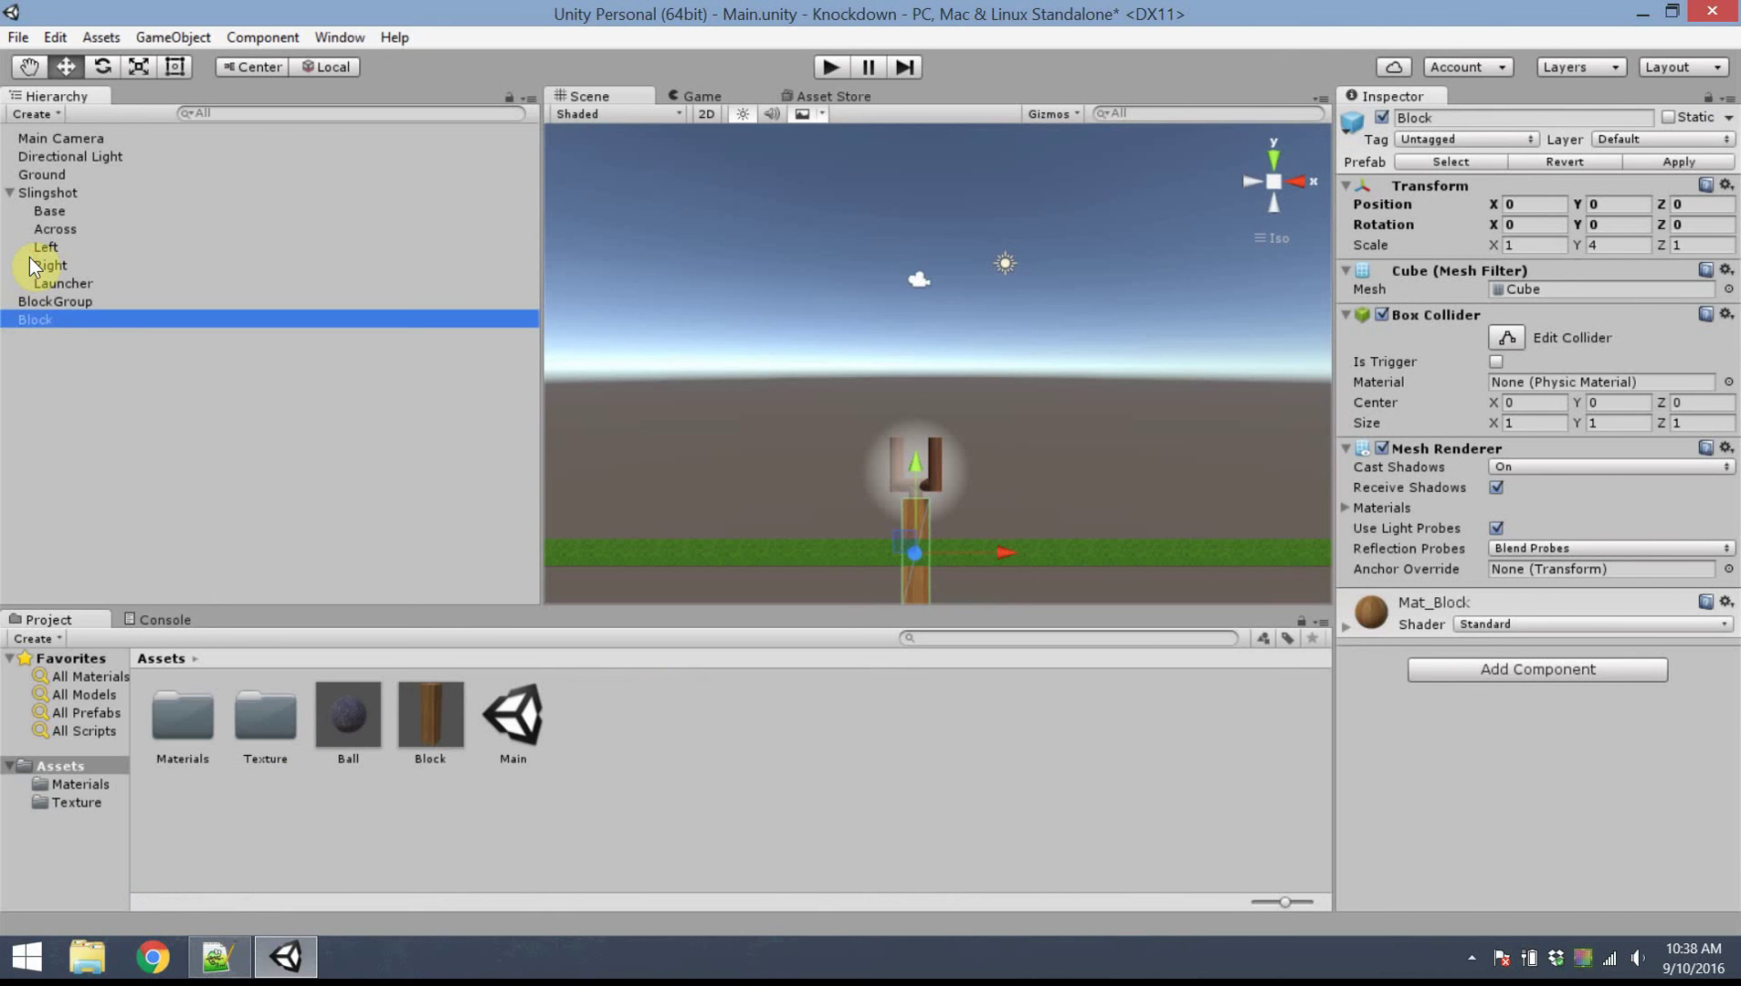
drag(34, 317, 101, 300)
click(1491, 667)
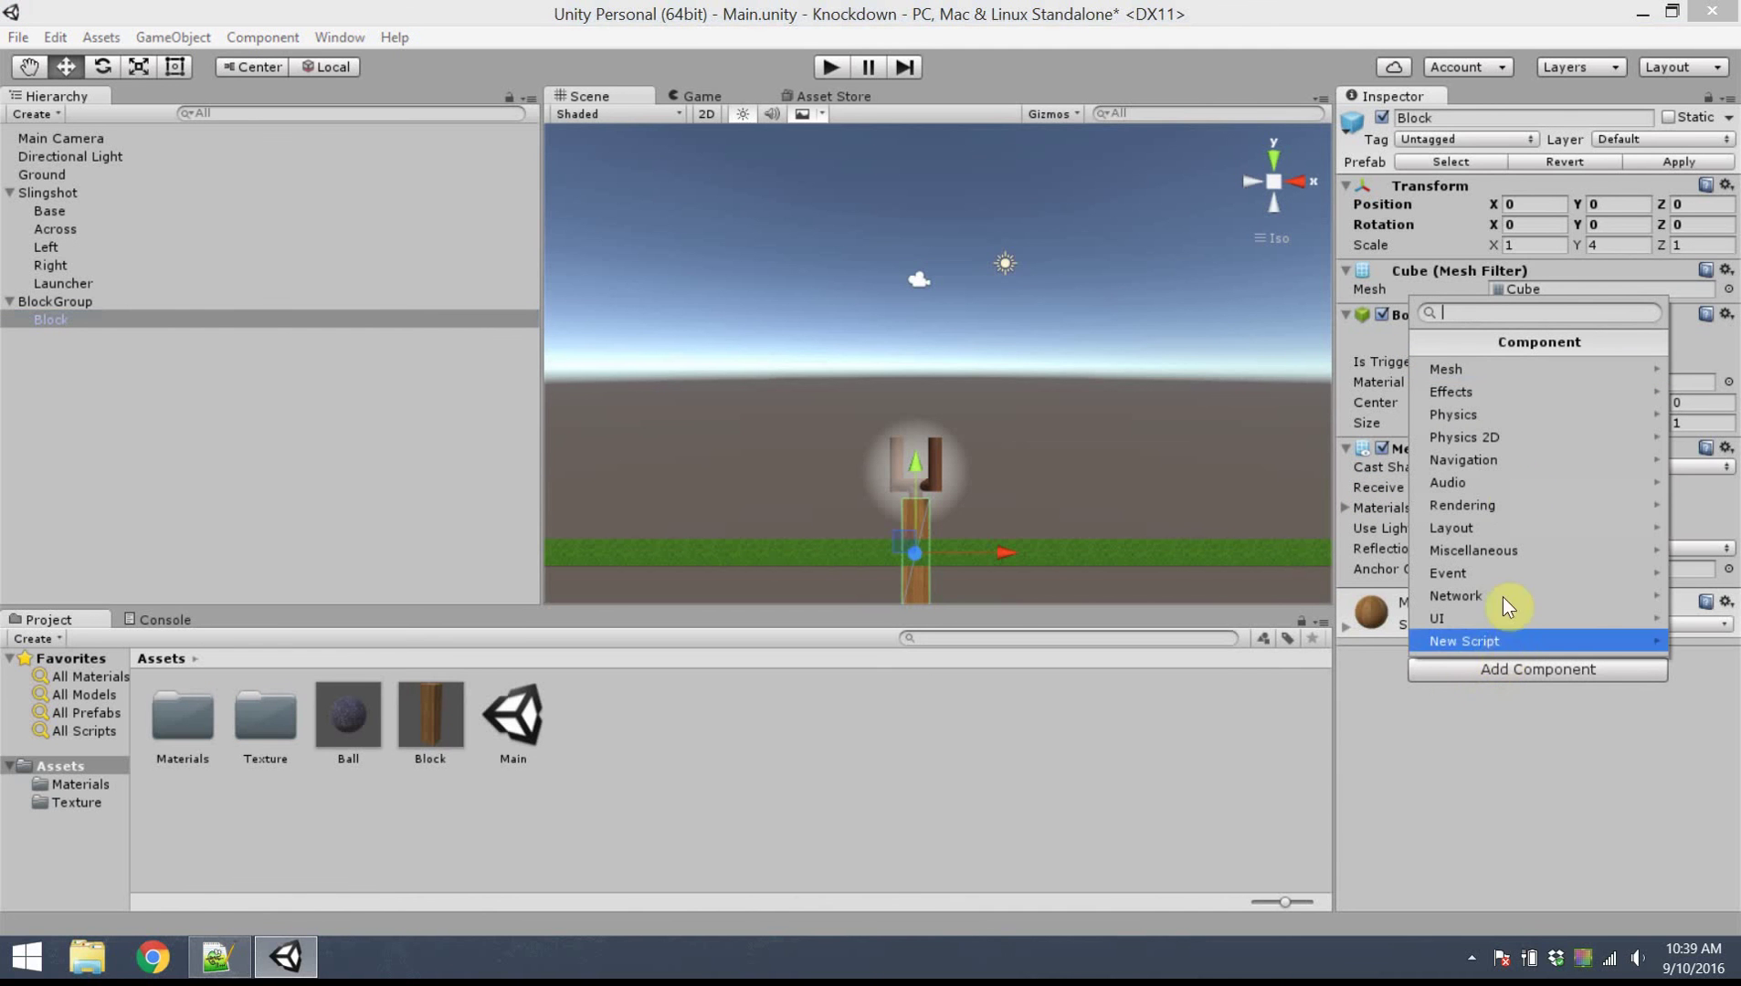
click(1519, 410)
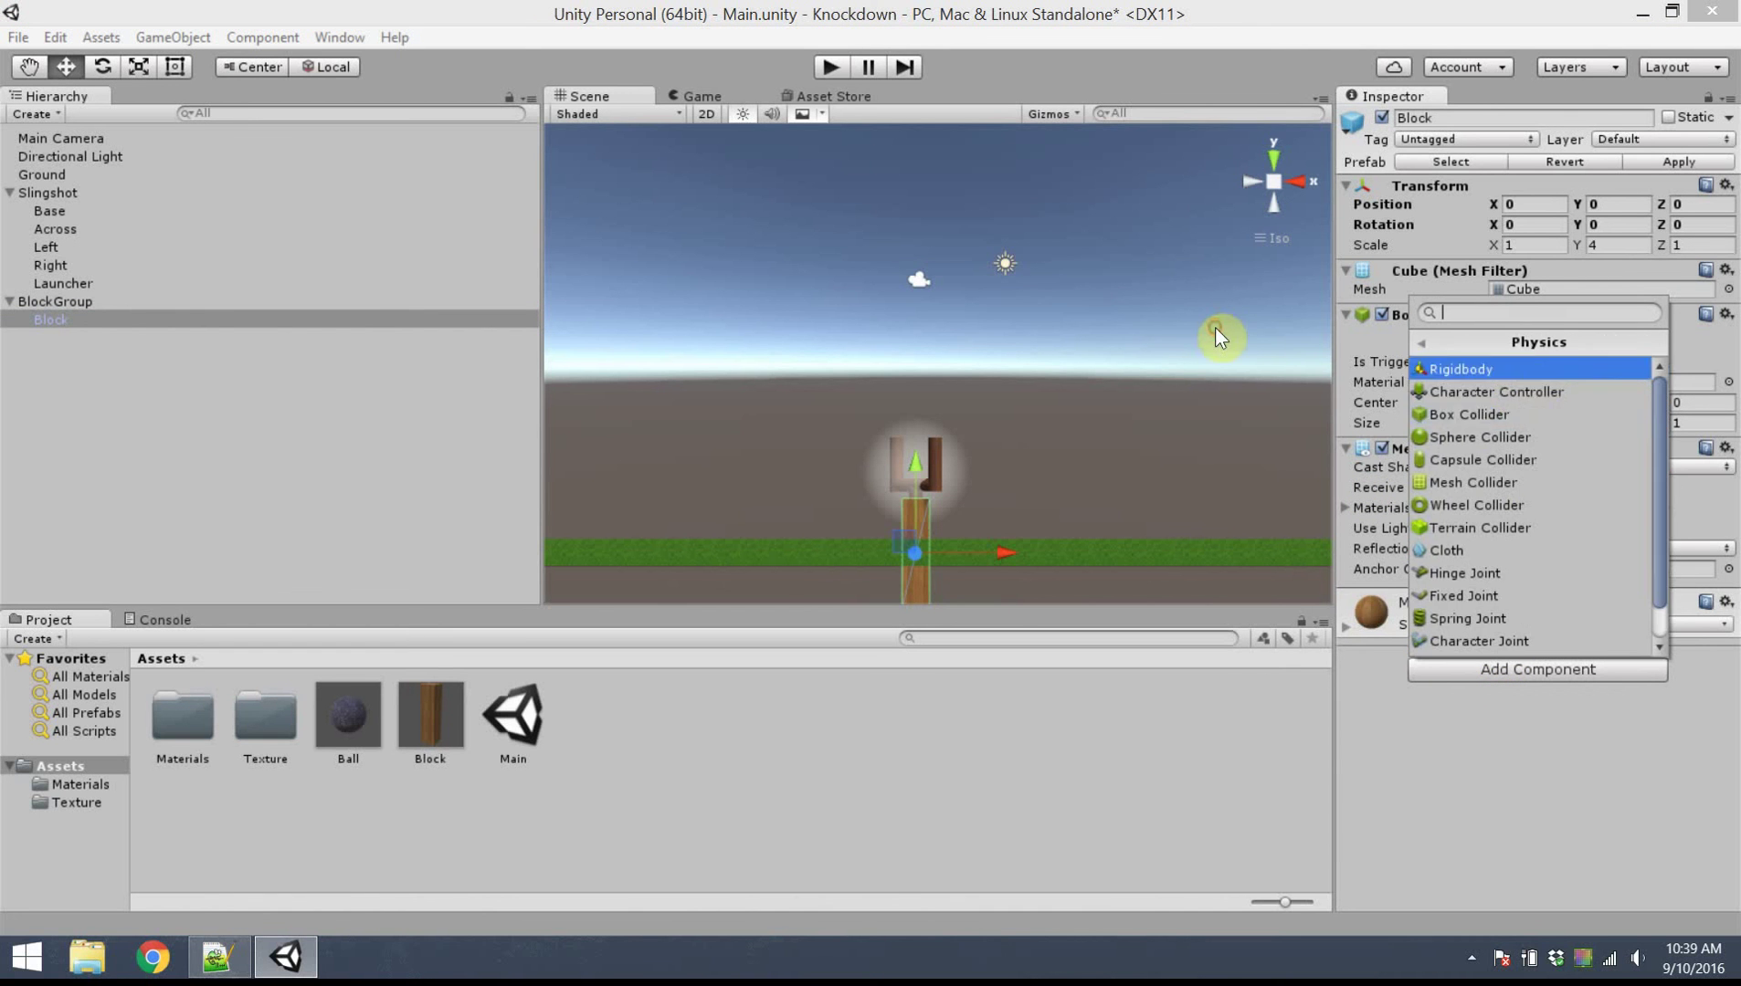
click(1534, 367)
Freeze the Block's Z position and X/Y rotation, and move it to 5.84, 2.94
scroll(1415, 630, down, 1)
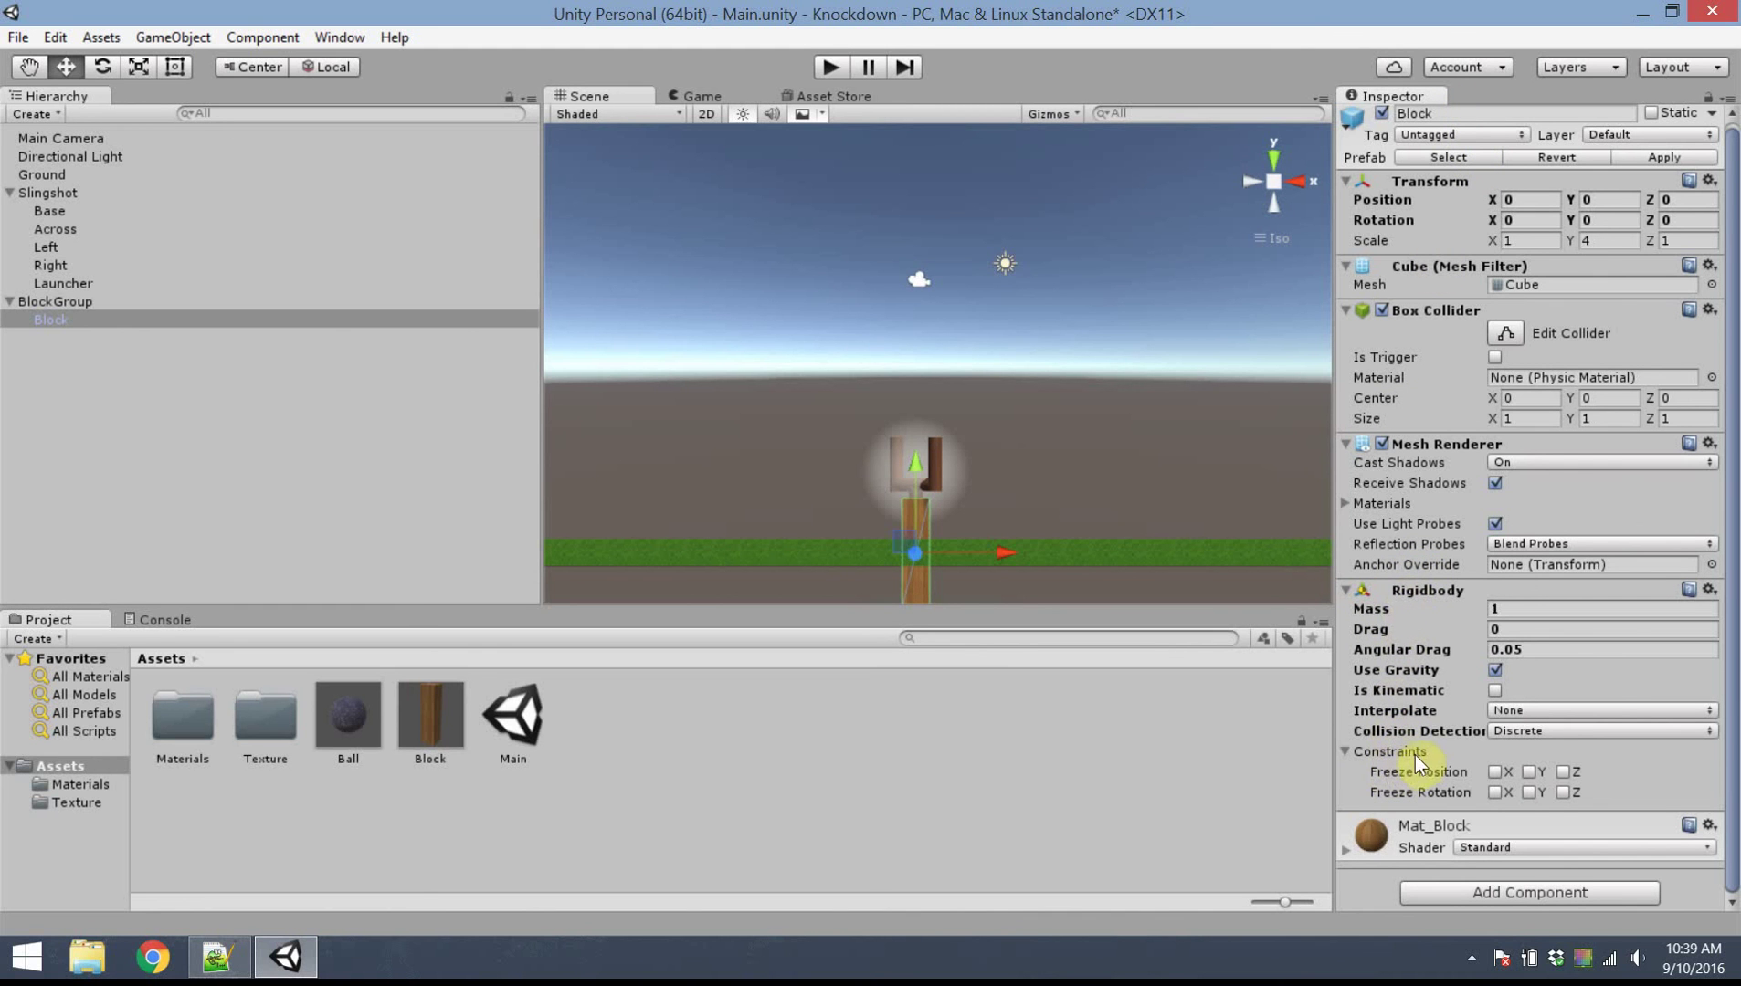
click(1563, 772)
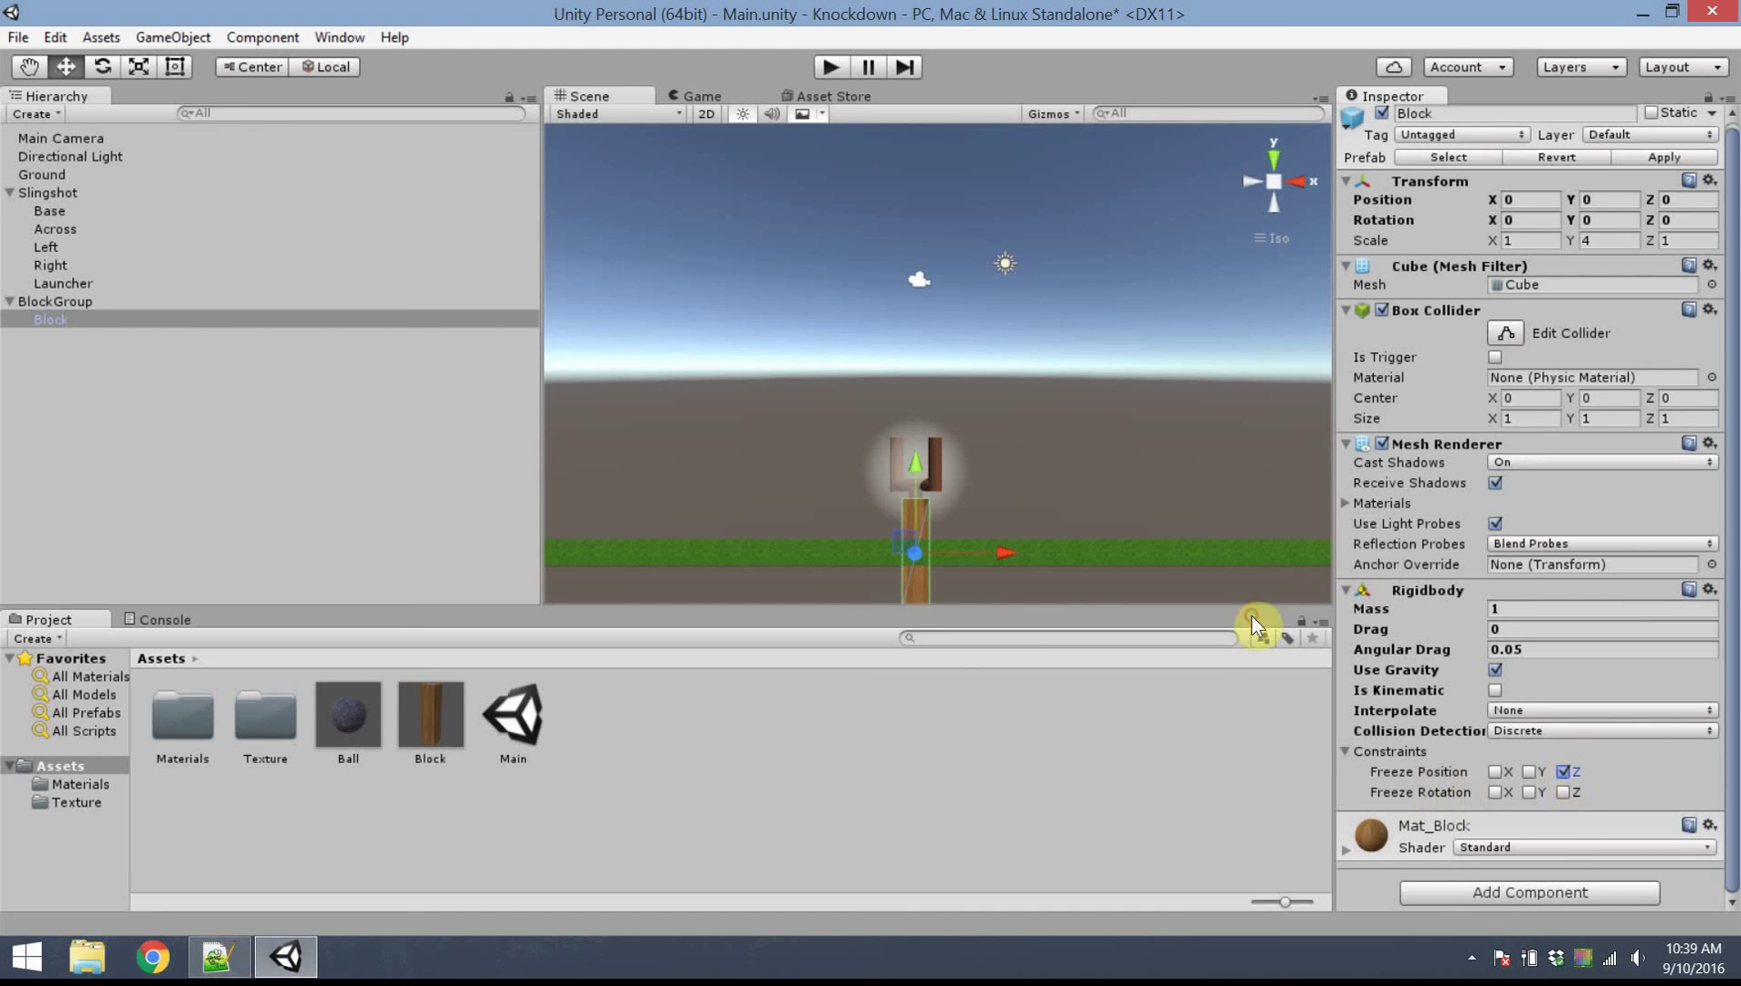
click(1495, 792)
click(1529, 792)
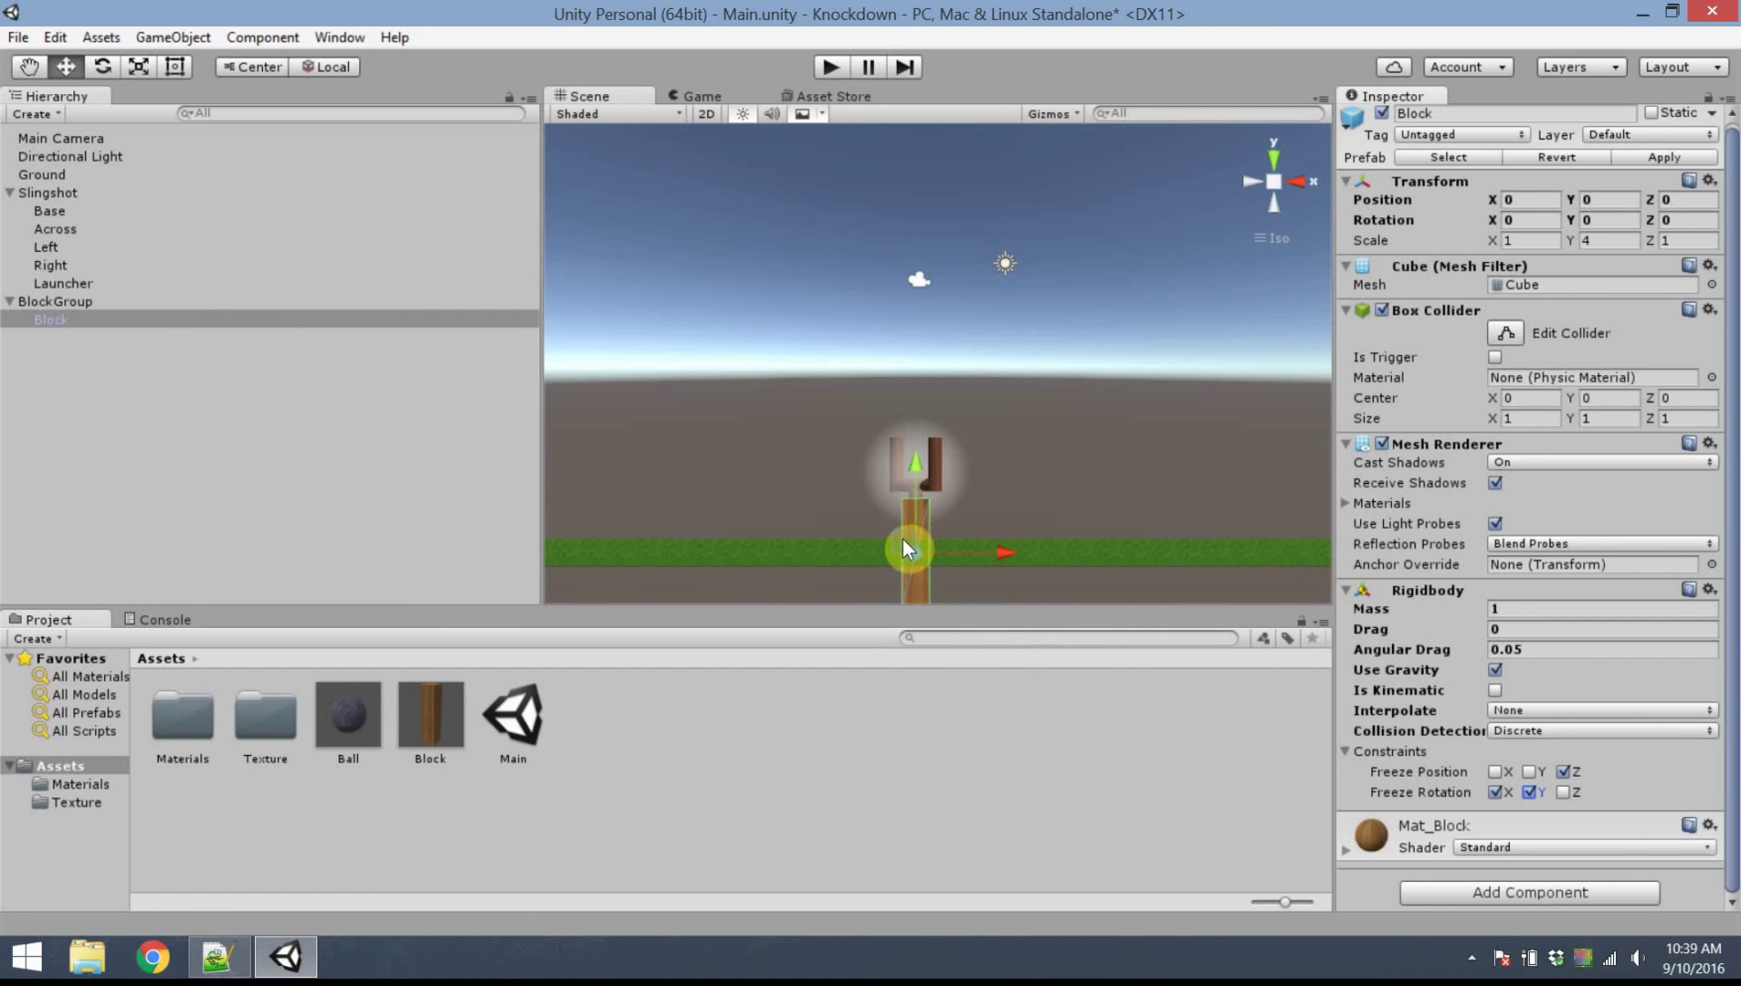
drag(915, 539, 1062, 462)
Duplicate Block into a second post and a 90°-rotated crossbeam resting on the posts
click(1111, 799)
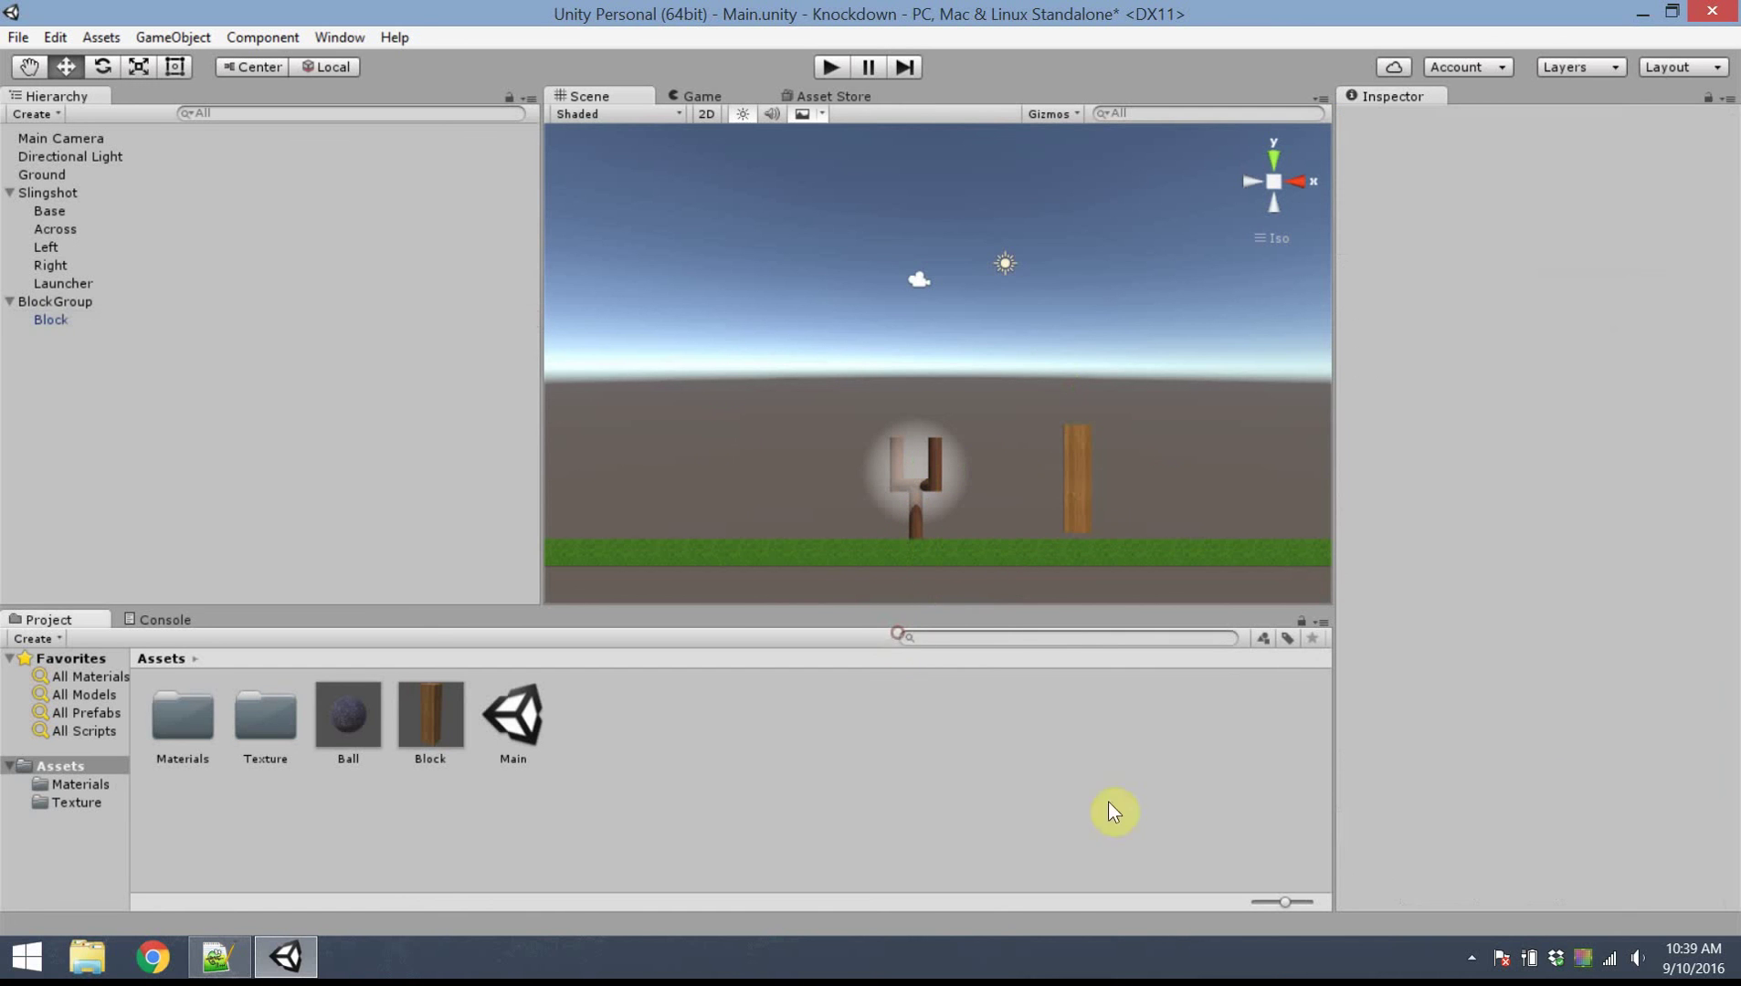
click(1076, 485)
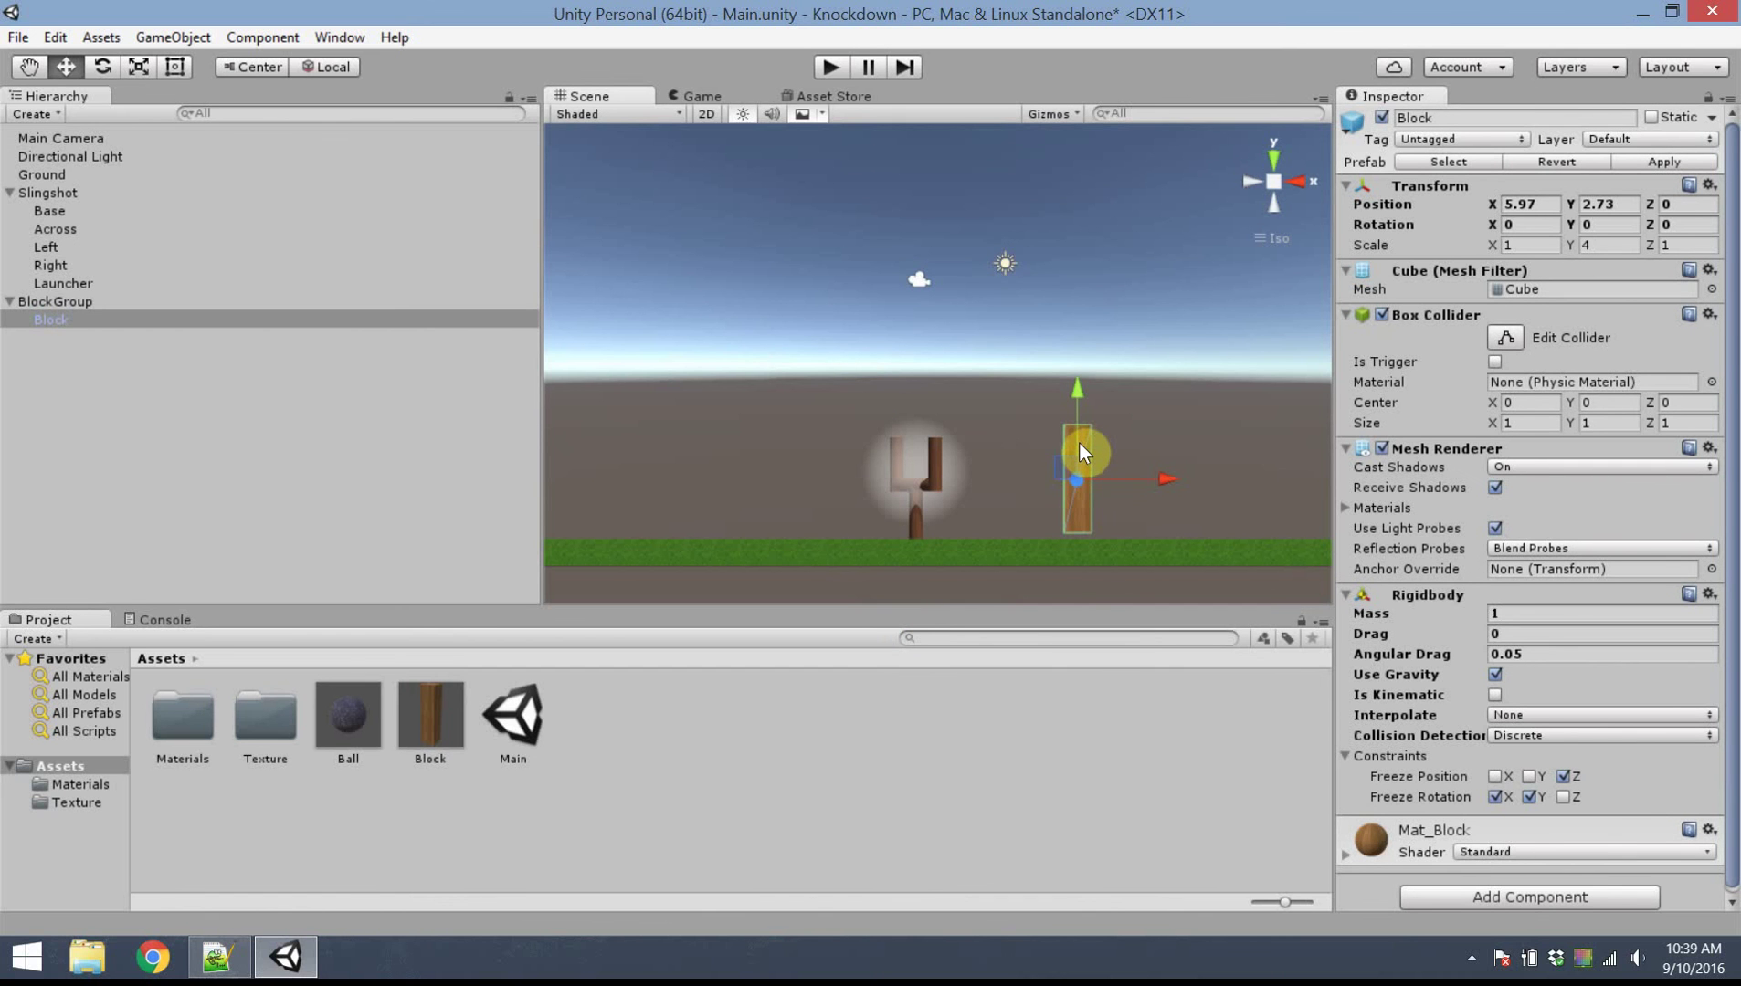
key(ctrl+d)
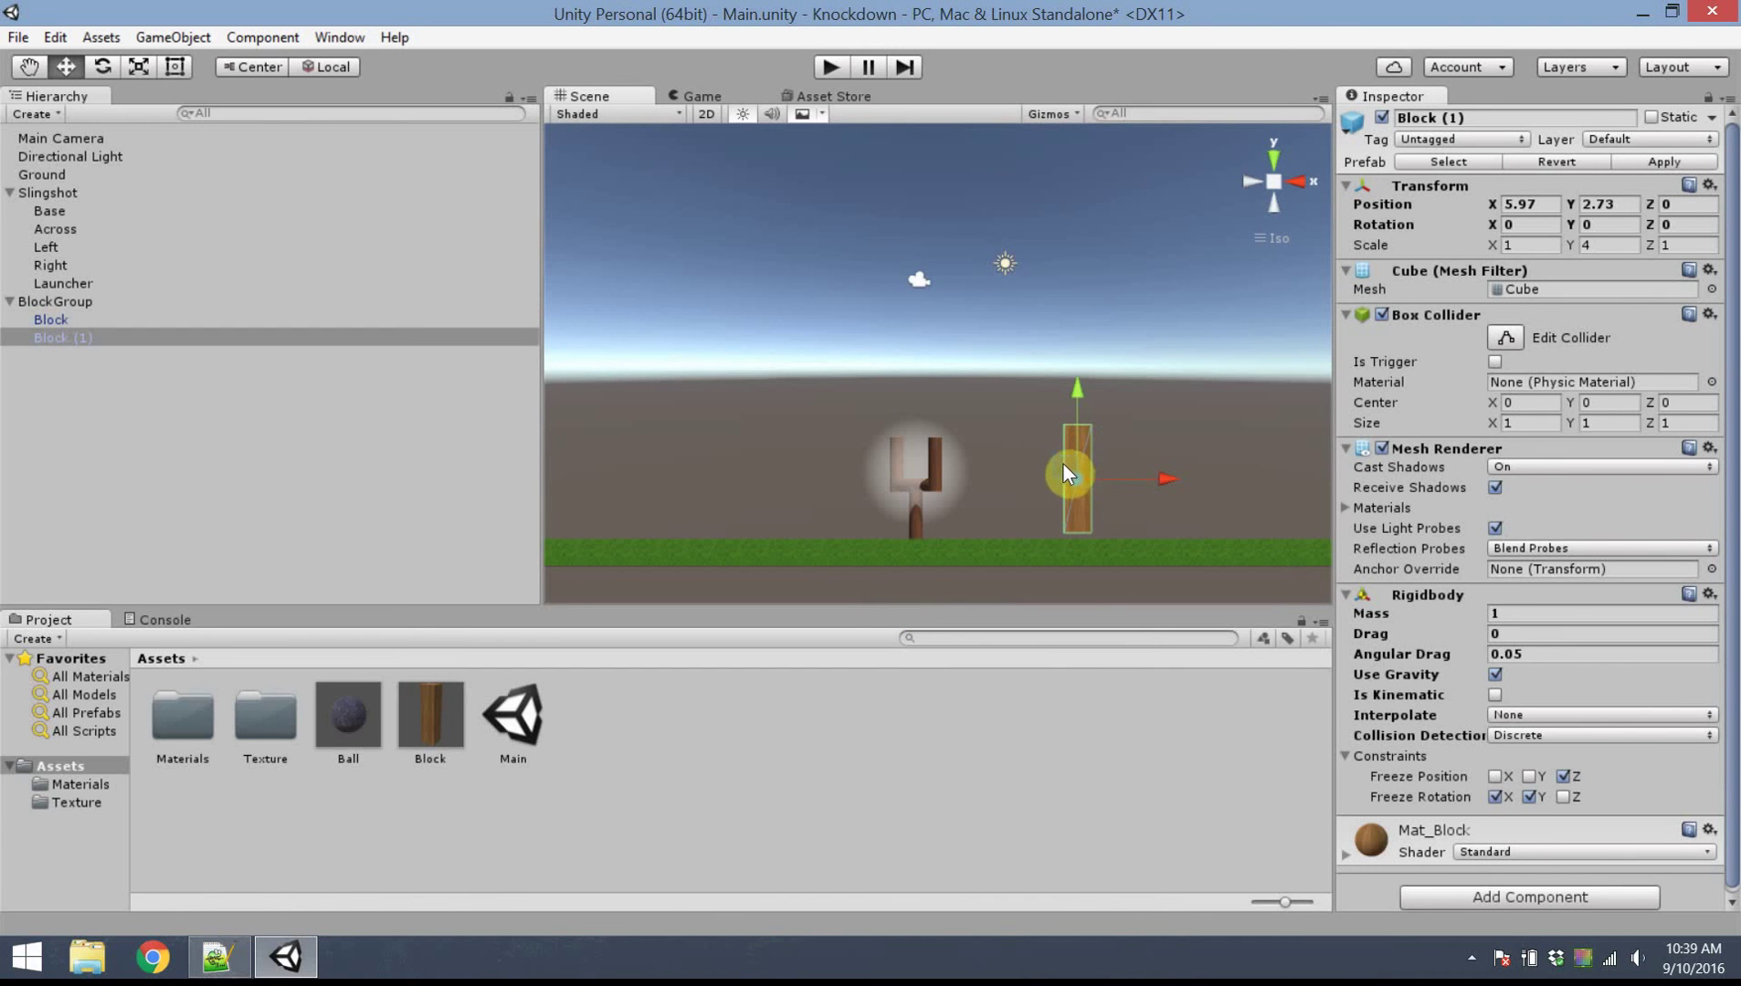
drag(1065, 463, 1143, 329)
key(ctrl+d)
key(ctrl+d)
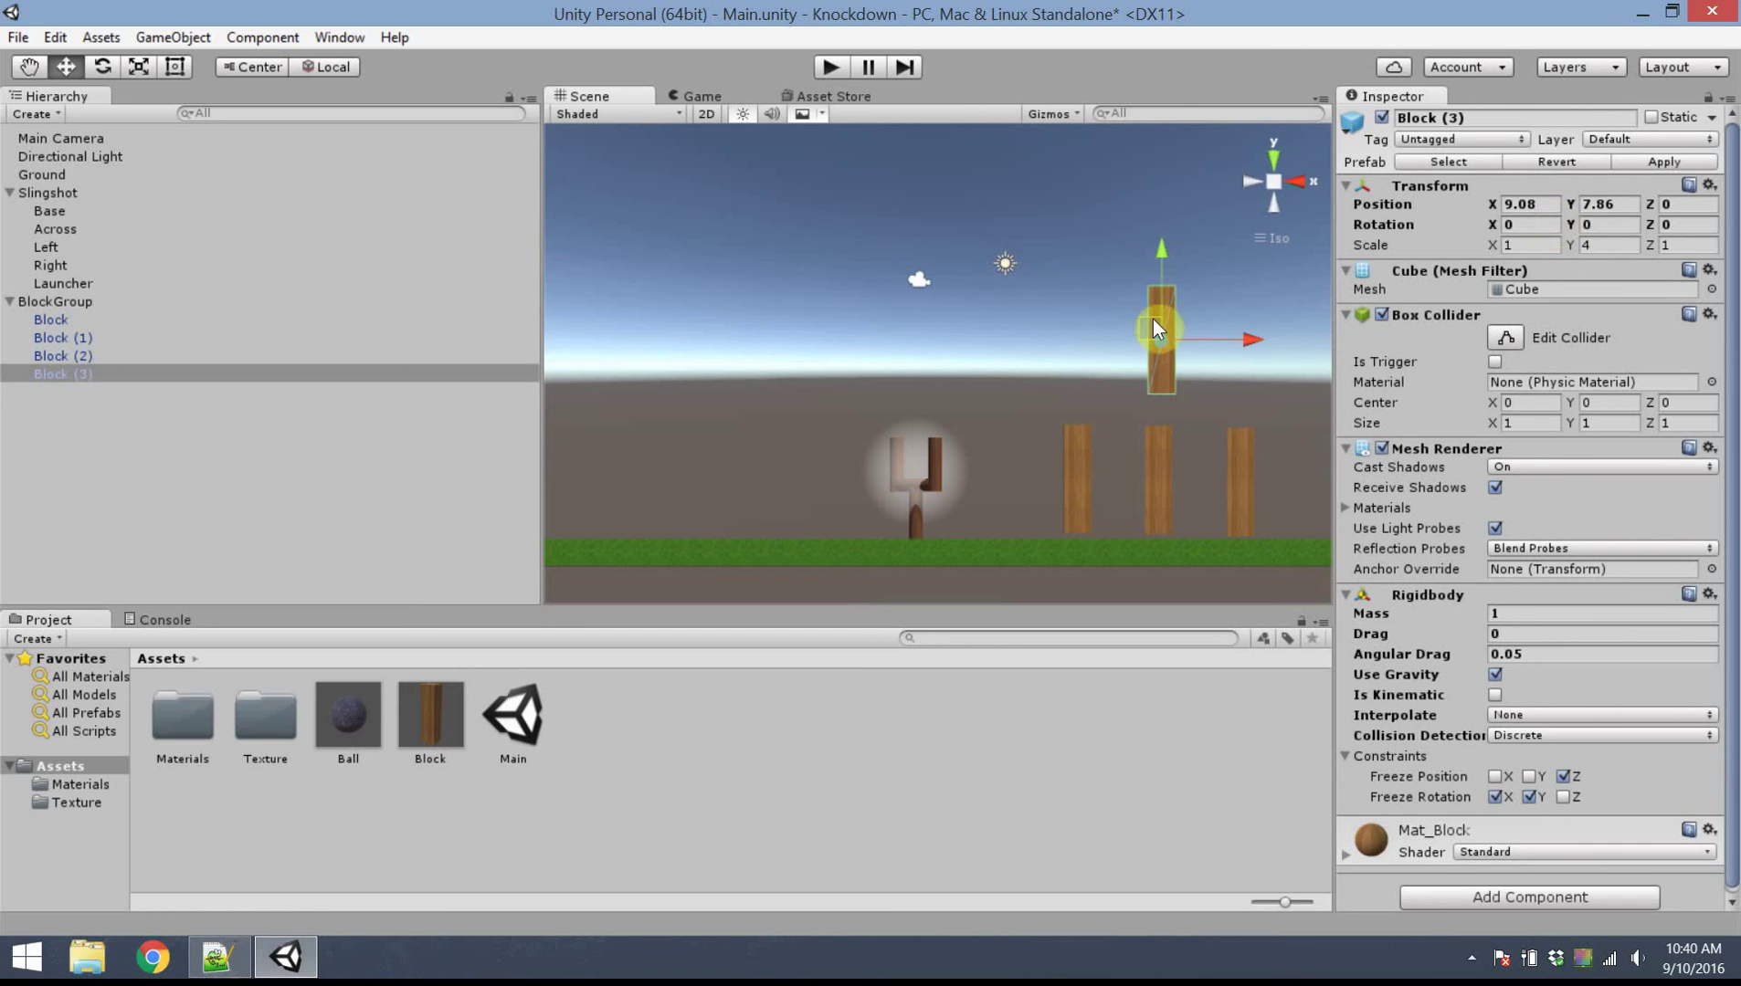
click(1679, 224)
text(90)
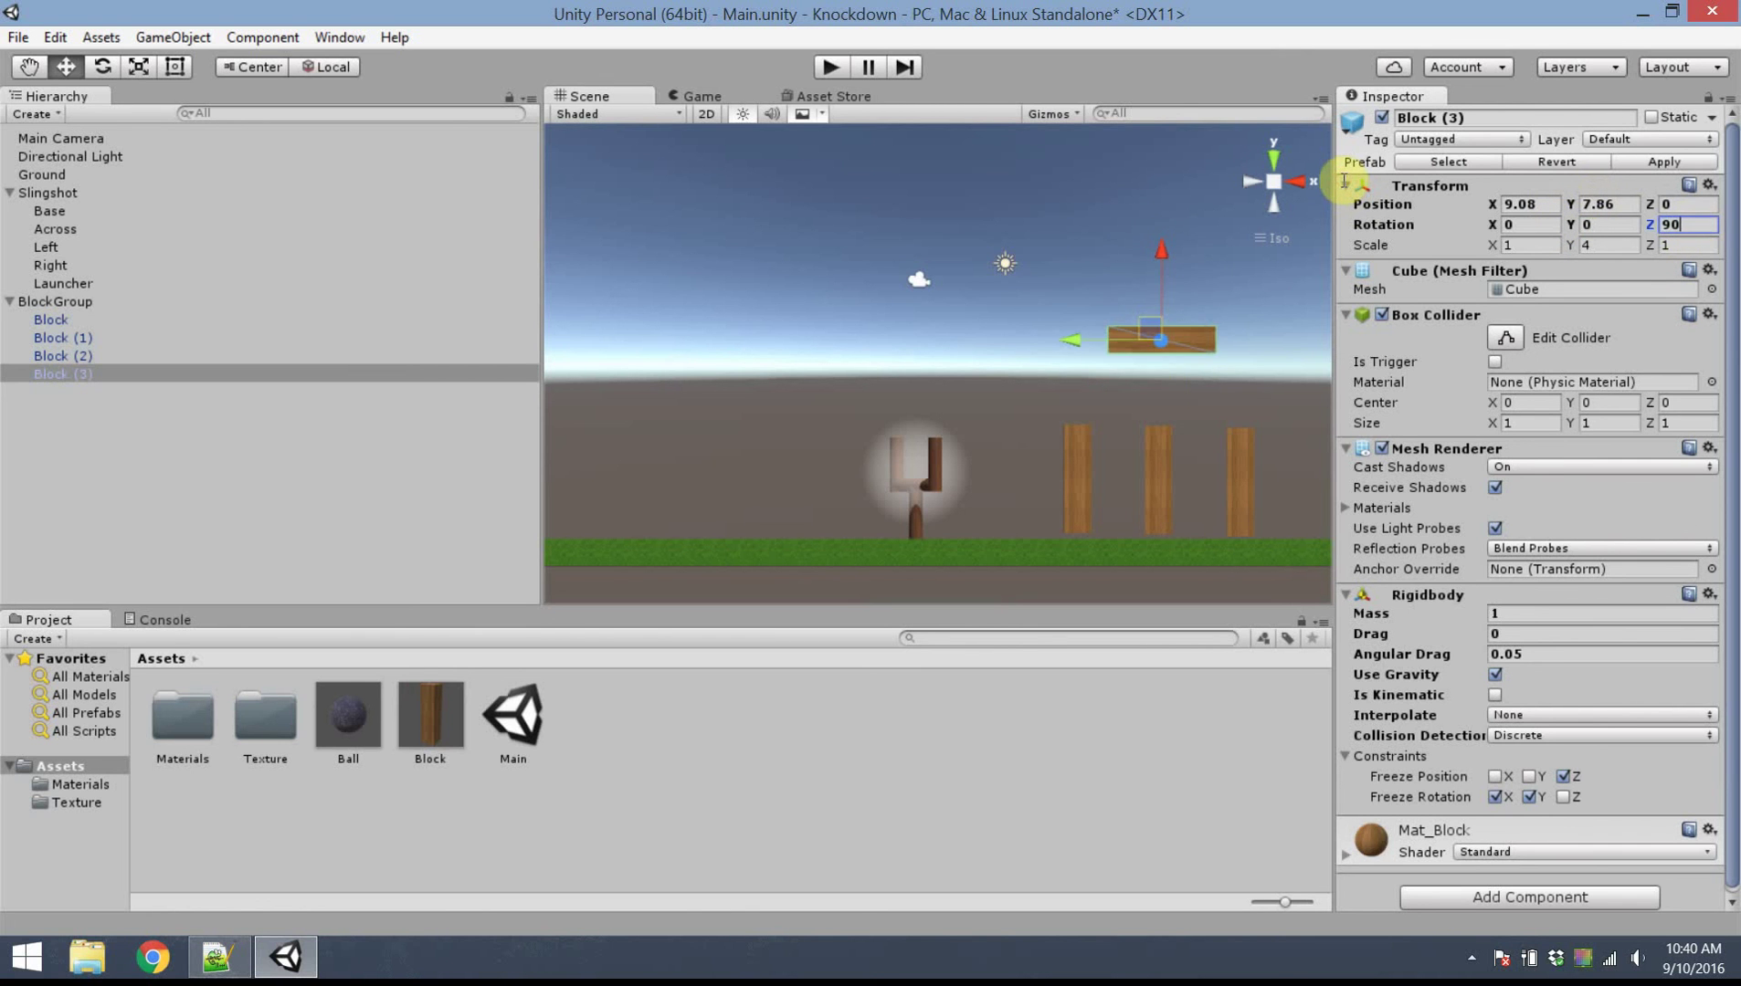
drag(1142, 323, 1199, 387)
Duplicate posts and beams to build the second storey of the tower, then save the scene
key(ctrl+d)
click(1233, 443)
key(ctrl+d)
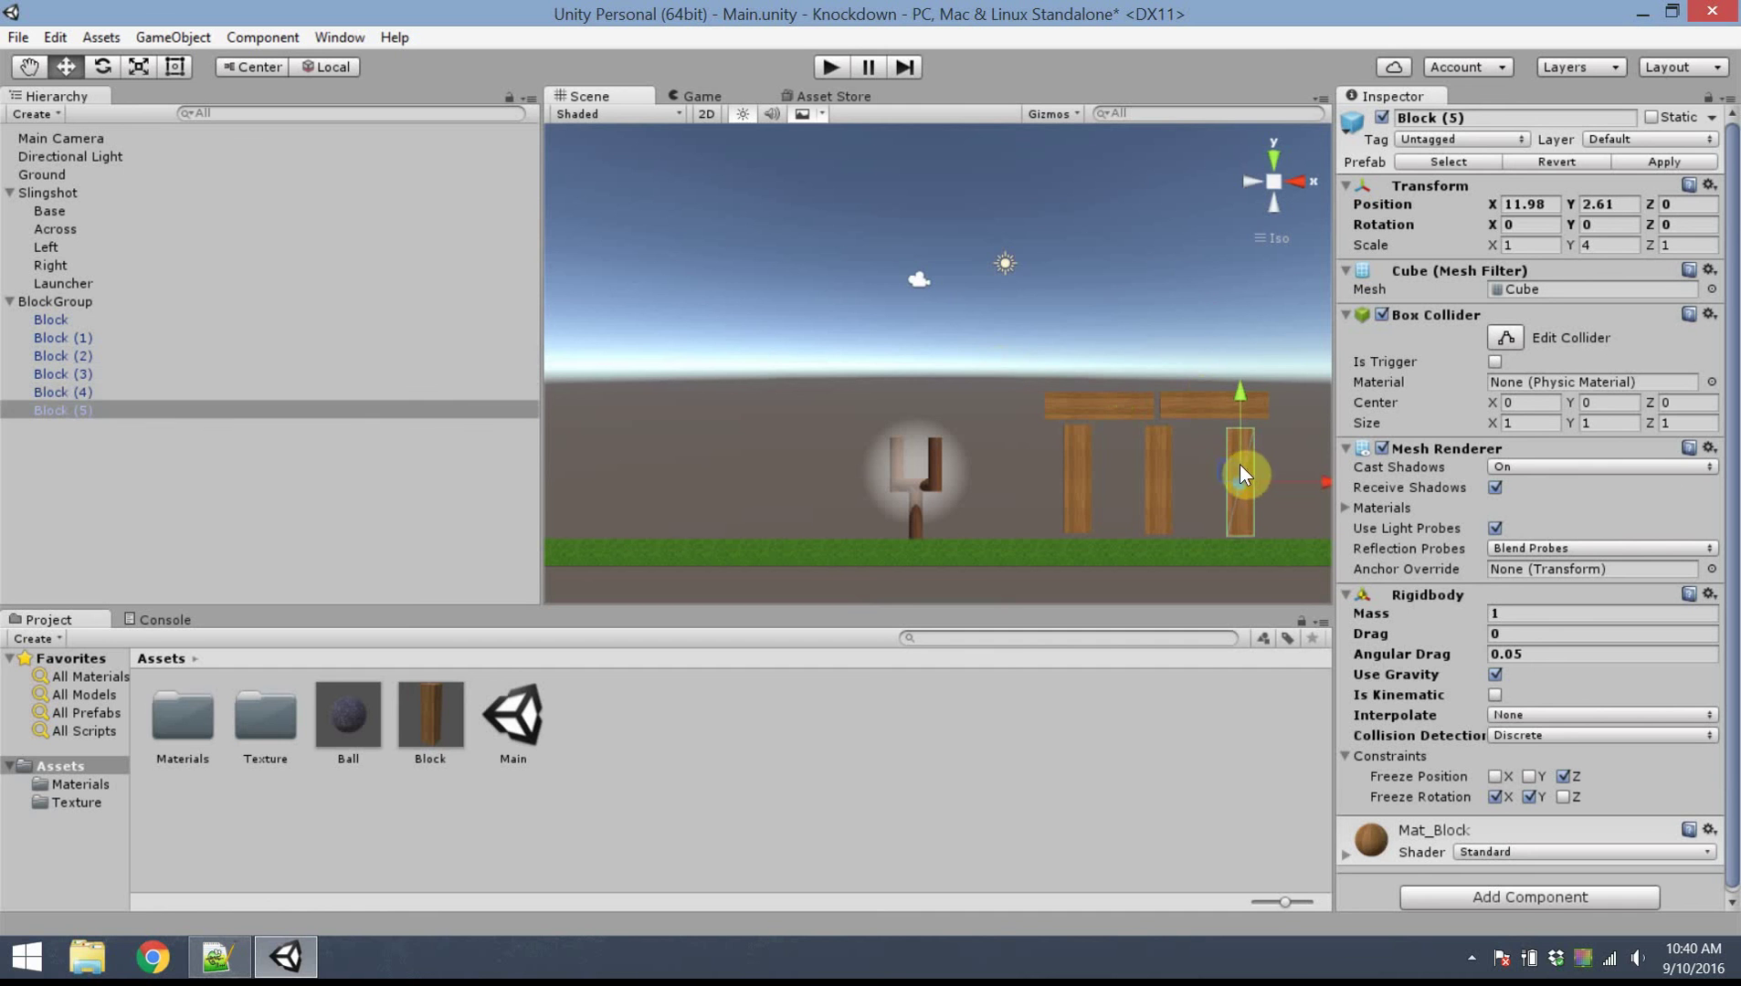
drag(1233, 466, 1113, 319)
key(ctrl+d)
click(1240, 407)
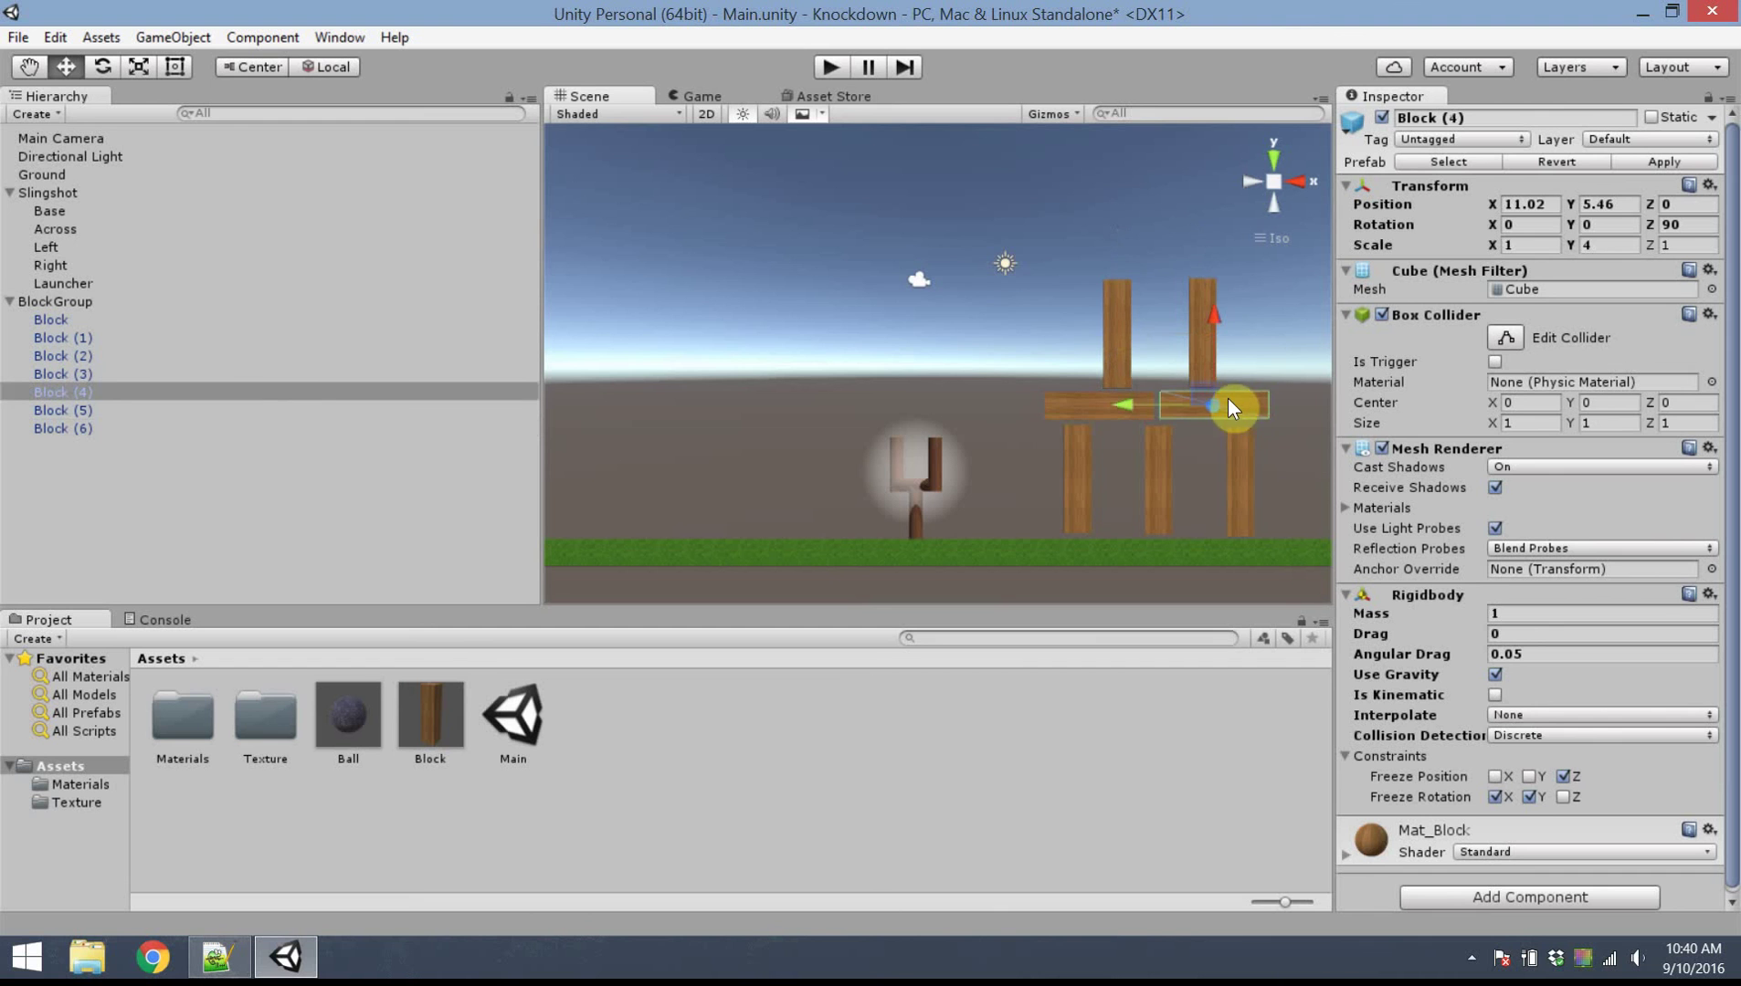
key(ctrl+d)
drag(1199, 395, 1145, 248)
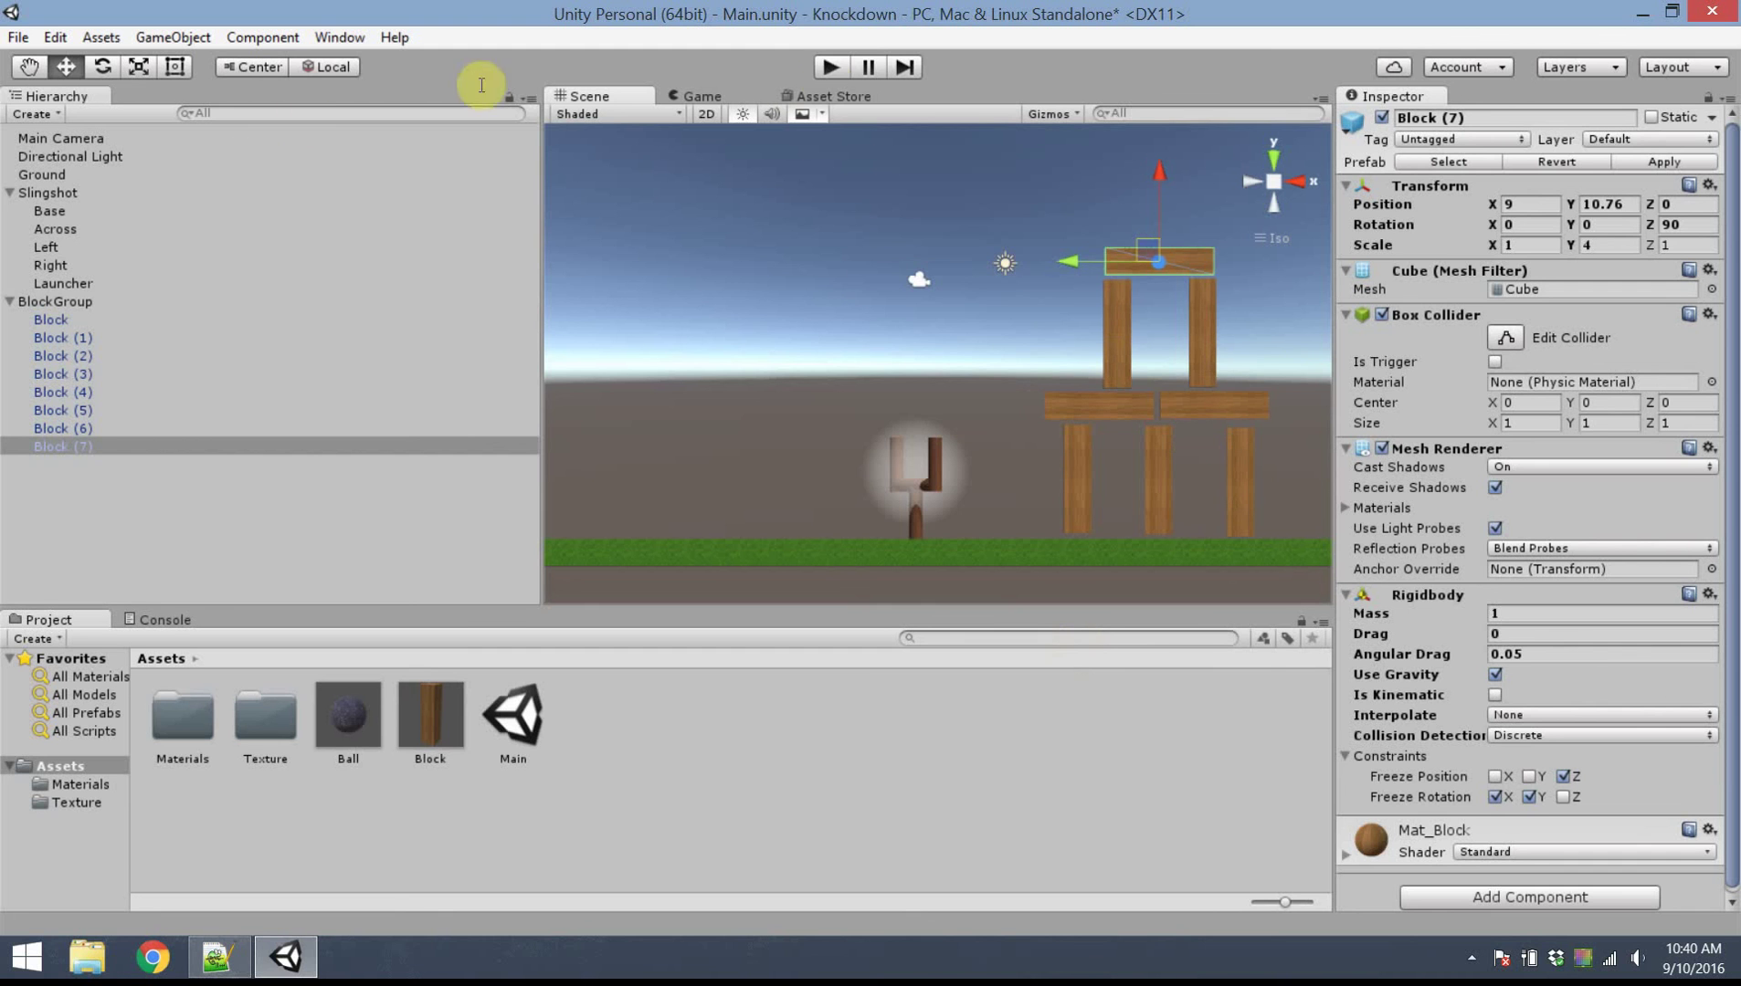
key(ctrl+s)
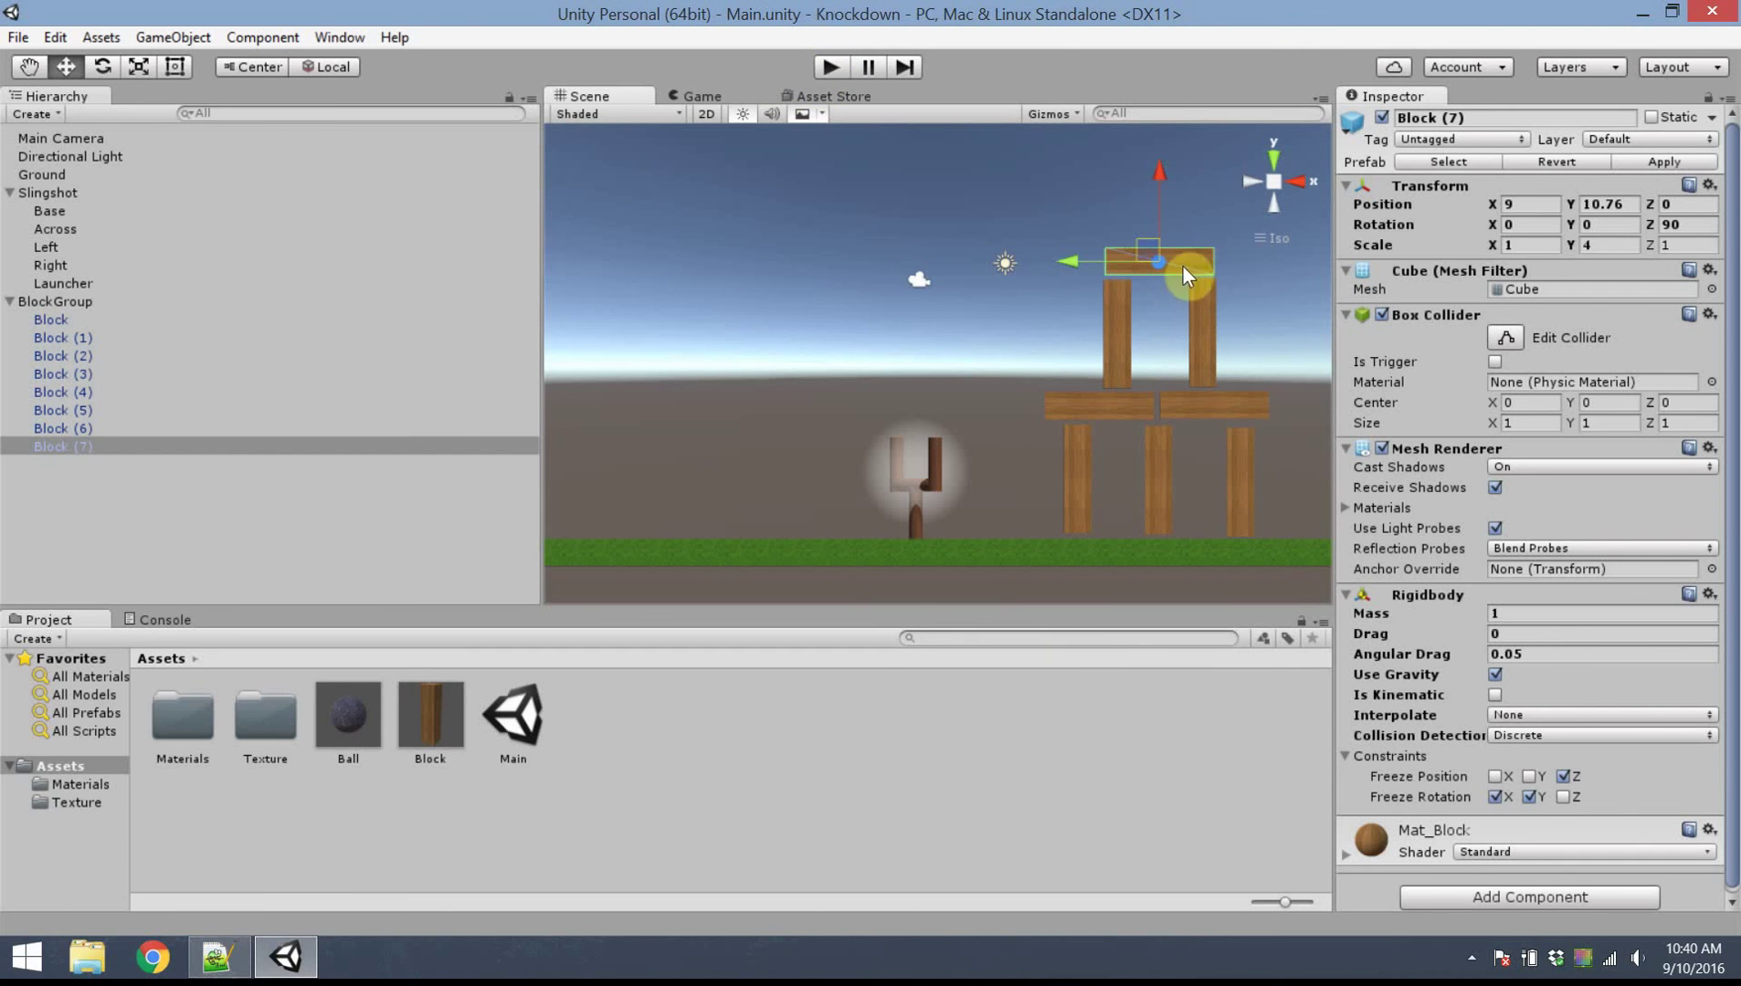
click(828, 68)
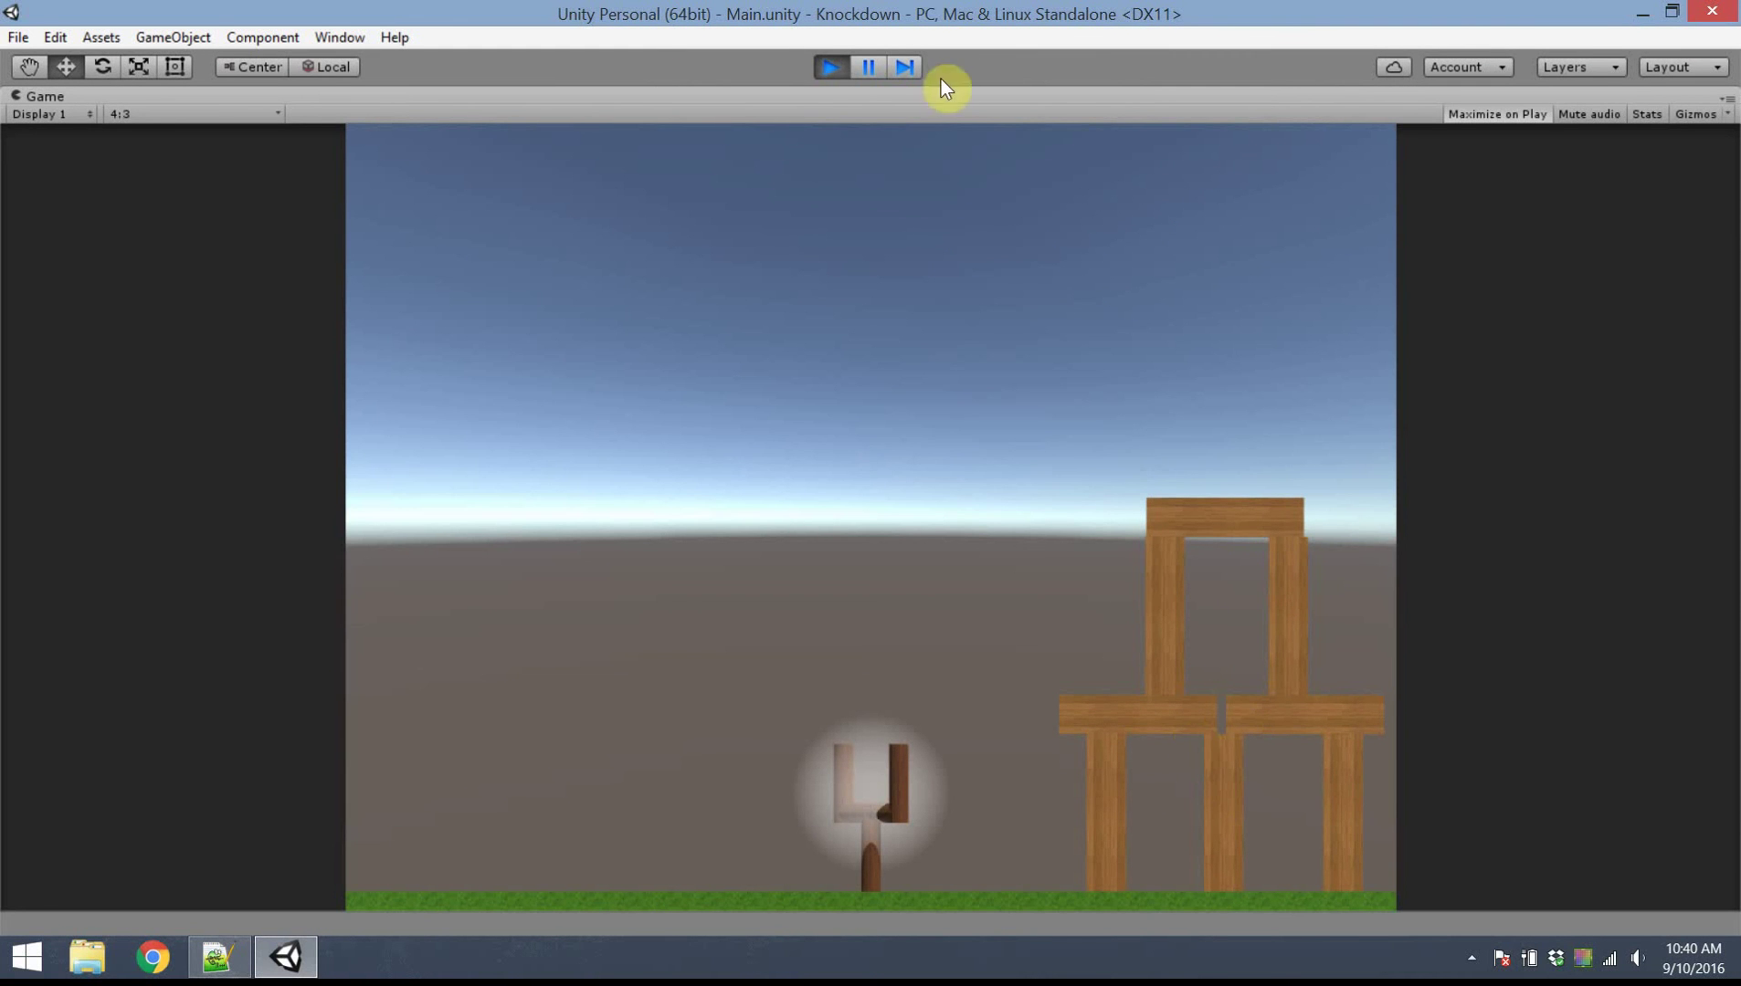
click(826, 69)
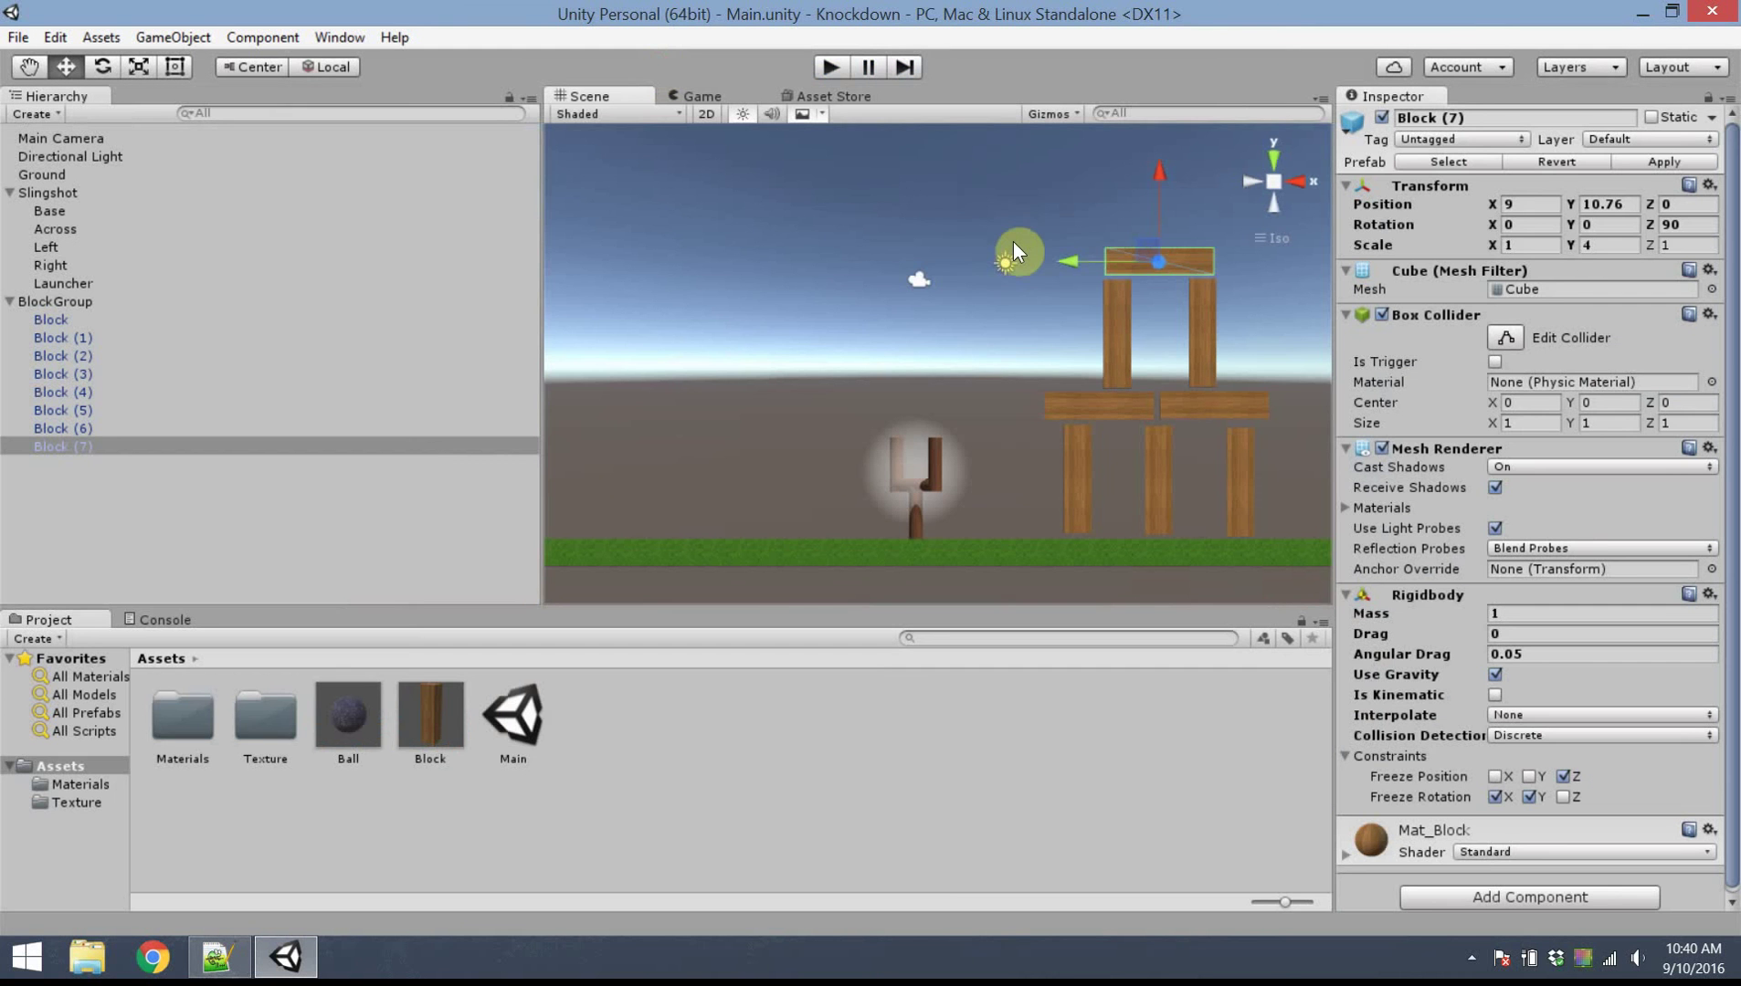